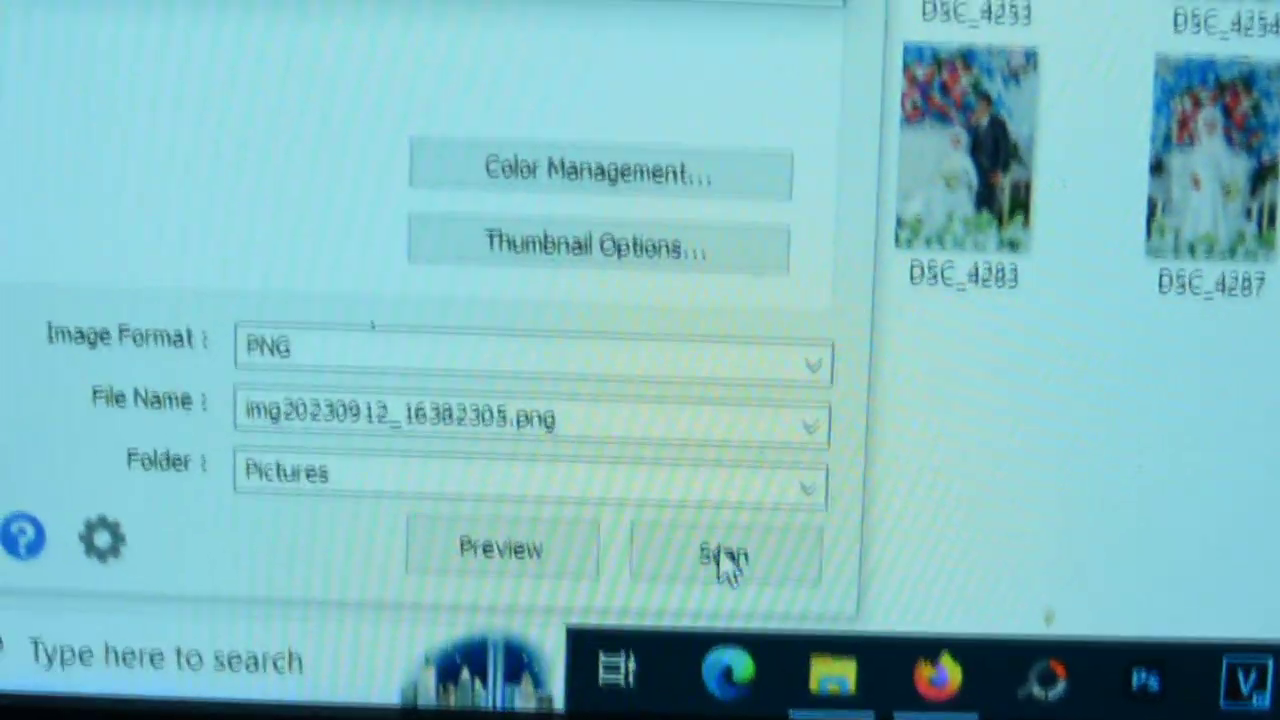
- Start a scan, then relaunch Epson Scan 2 with the EPSON L3110 Series scanner connected
click(650, 488)
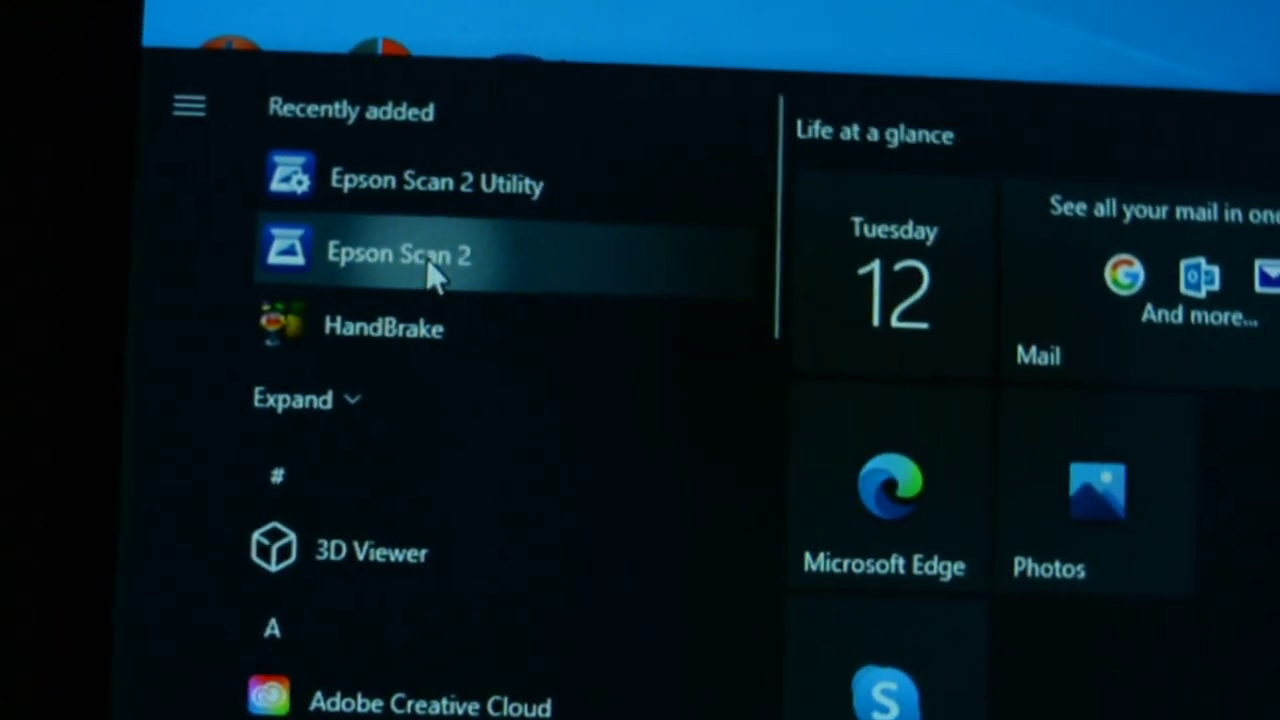
click(440, 262)
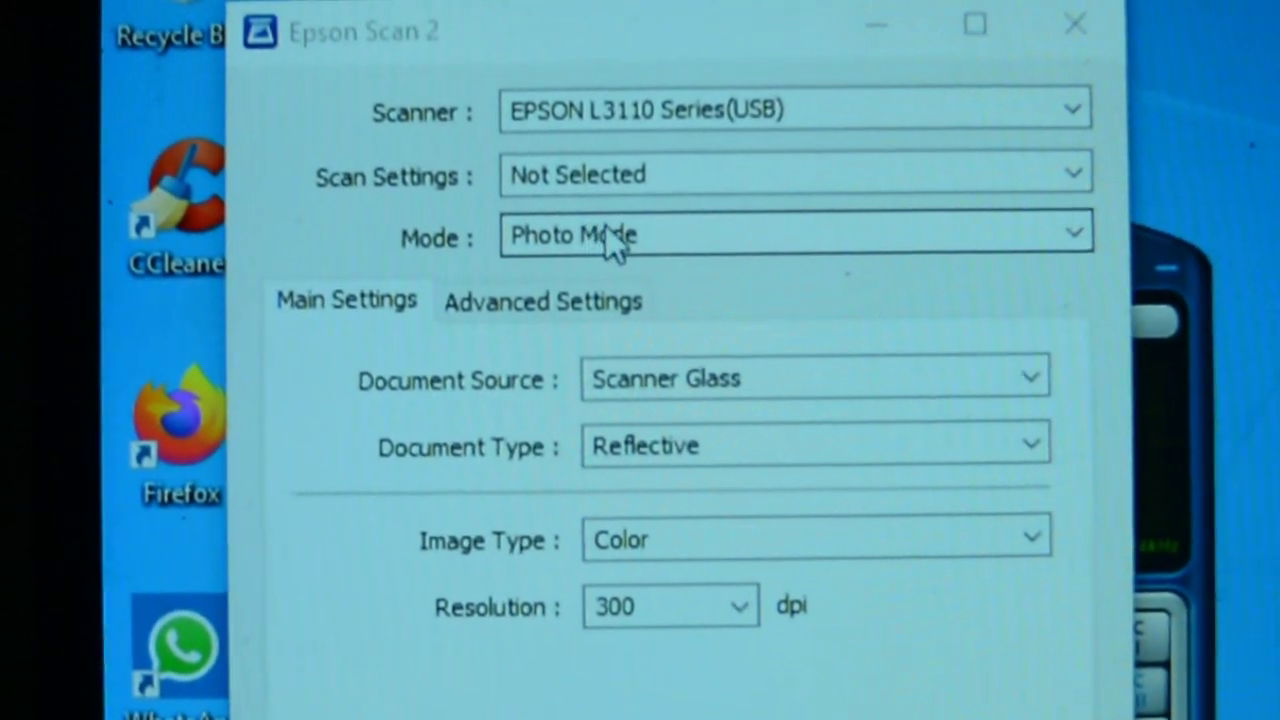
click(660, 222)
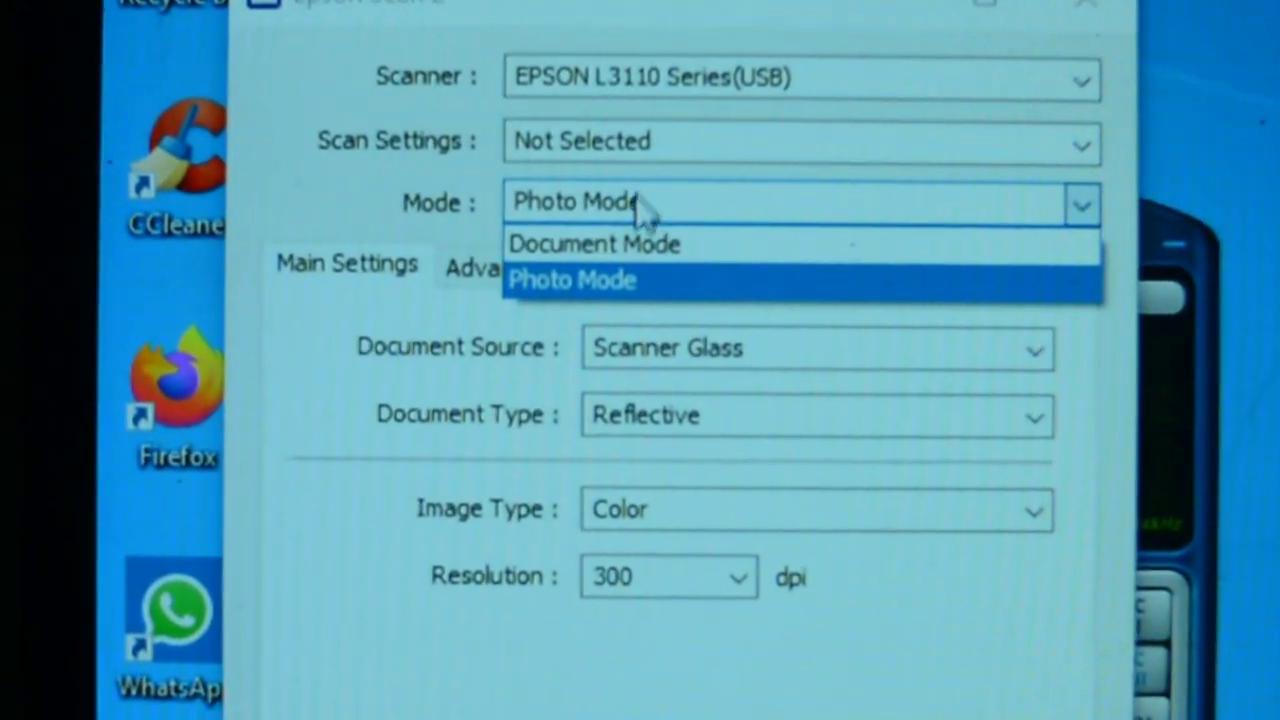
click(608, 285)
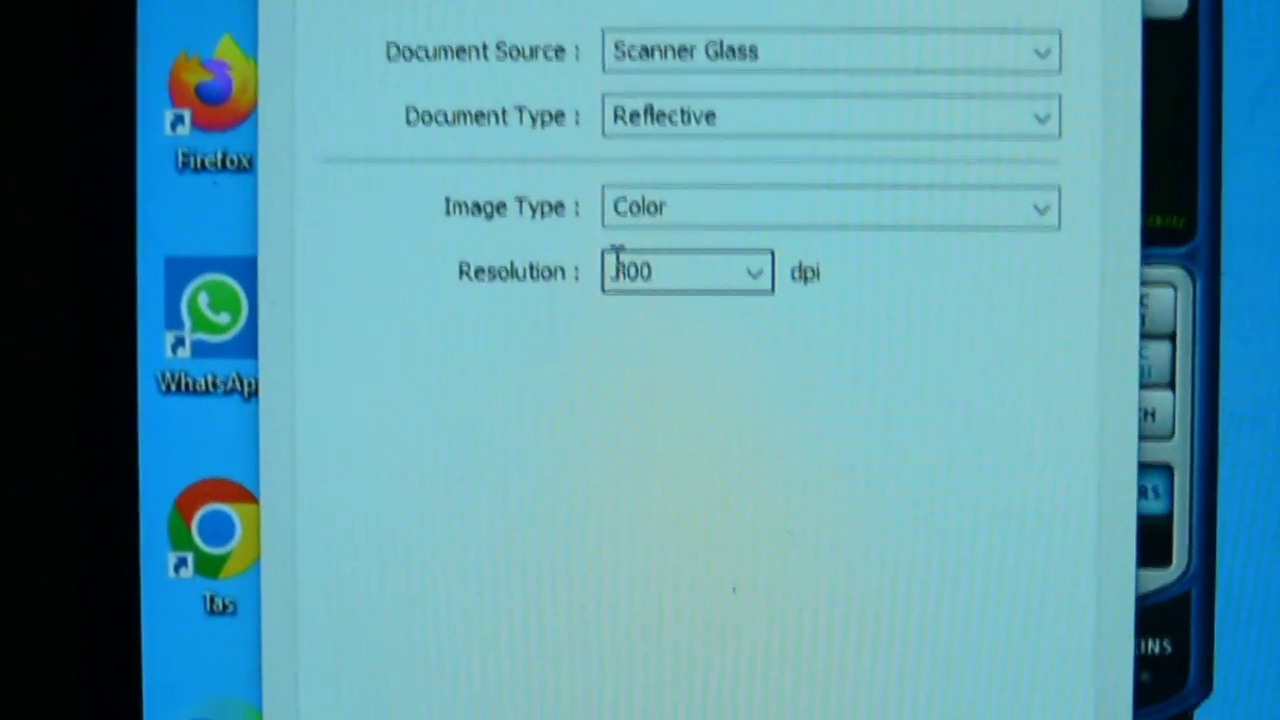
click(692, 284)
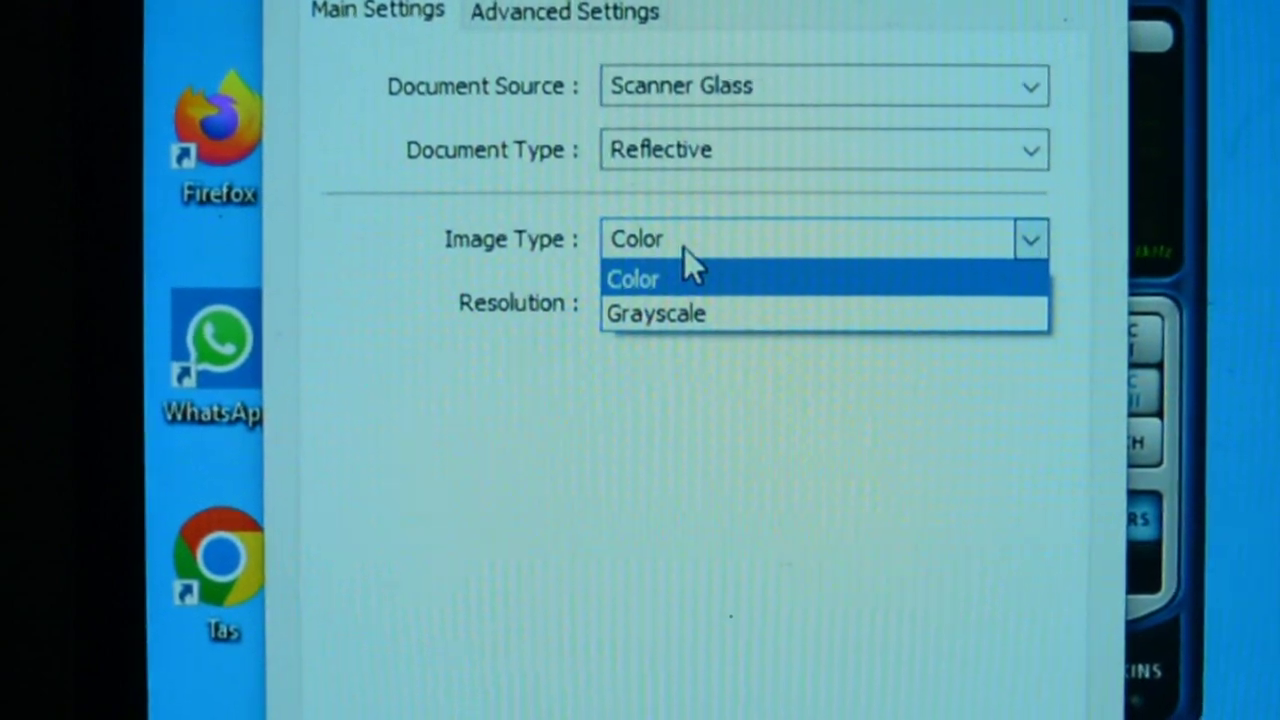
click(668, 243)
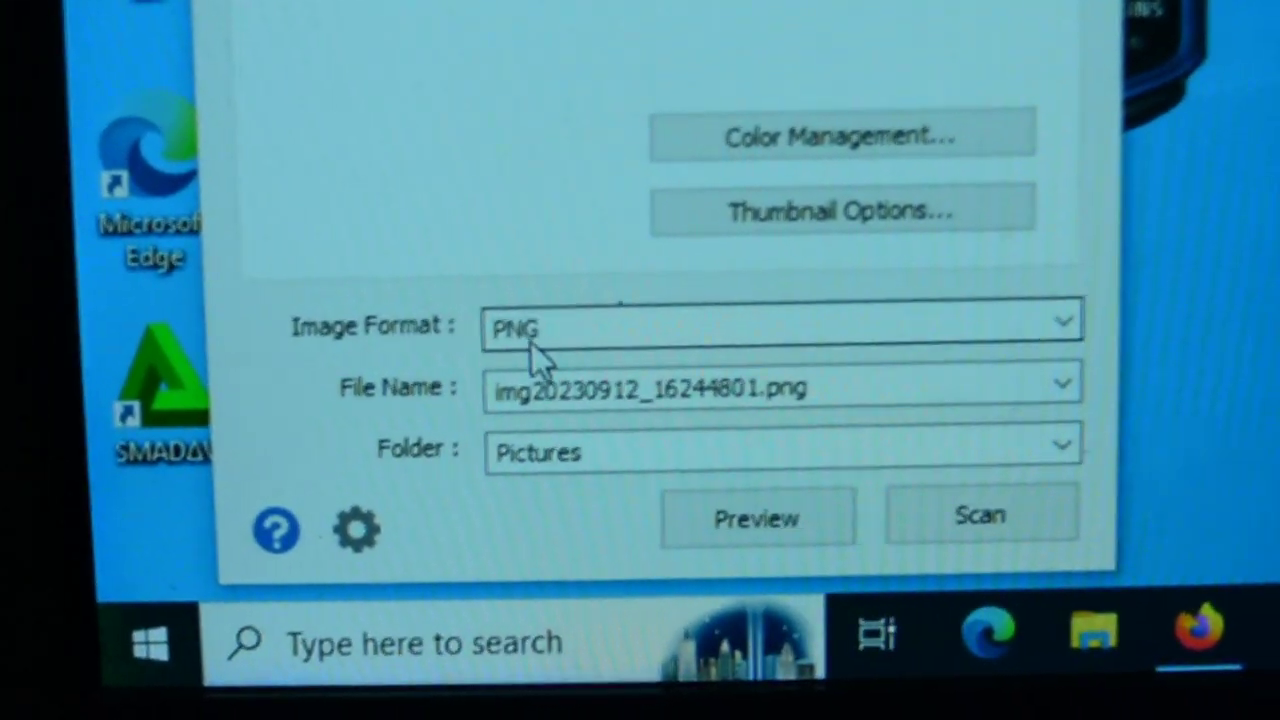
click(600, 345)
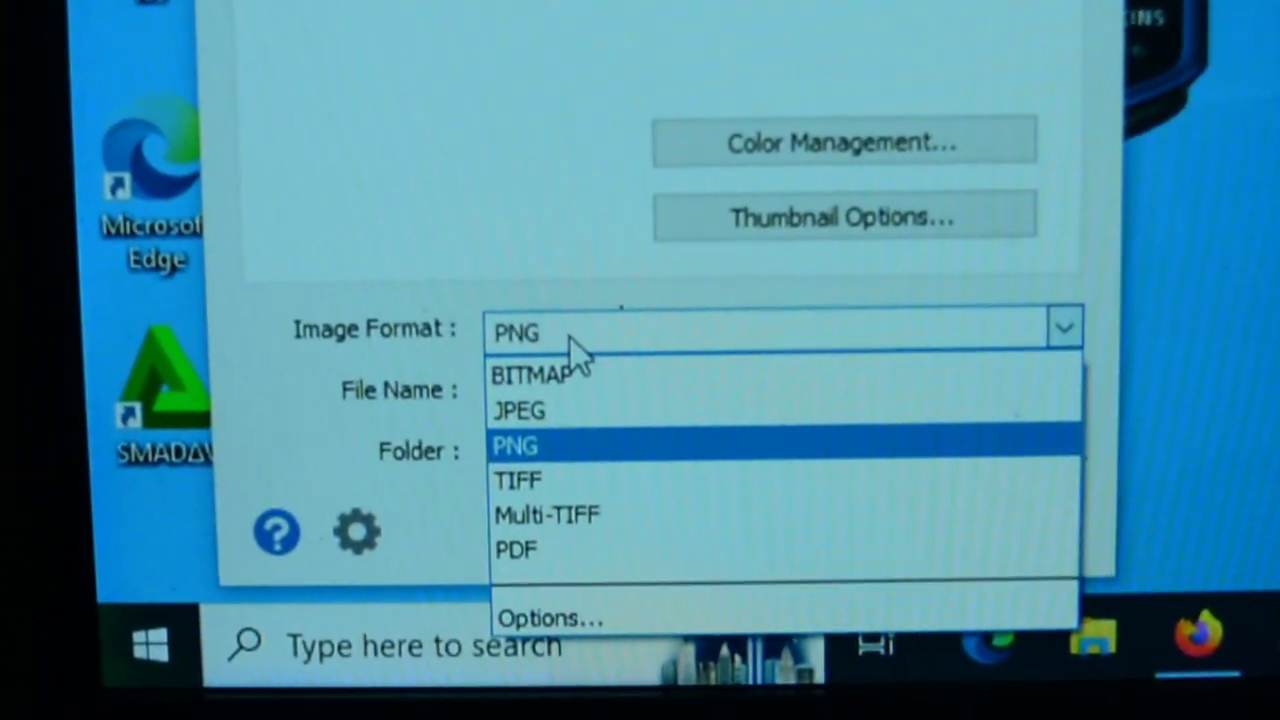
click(580, 433)
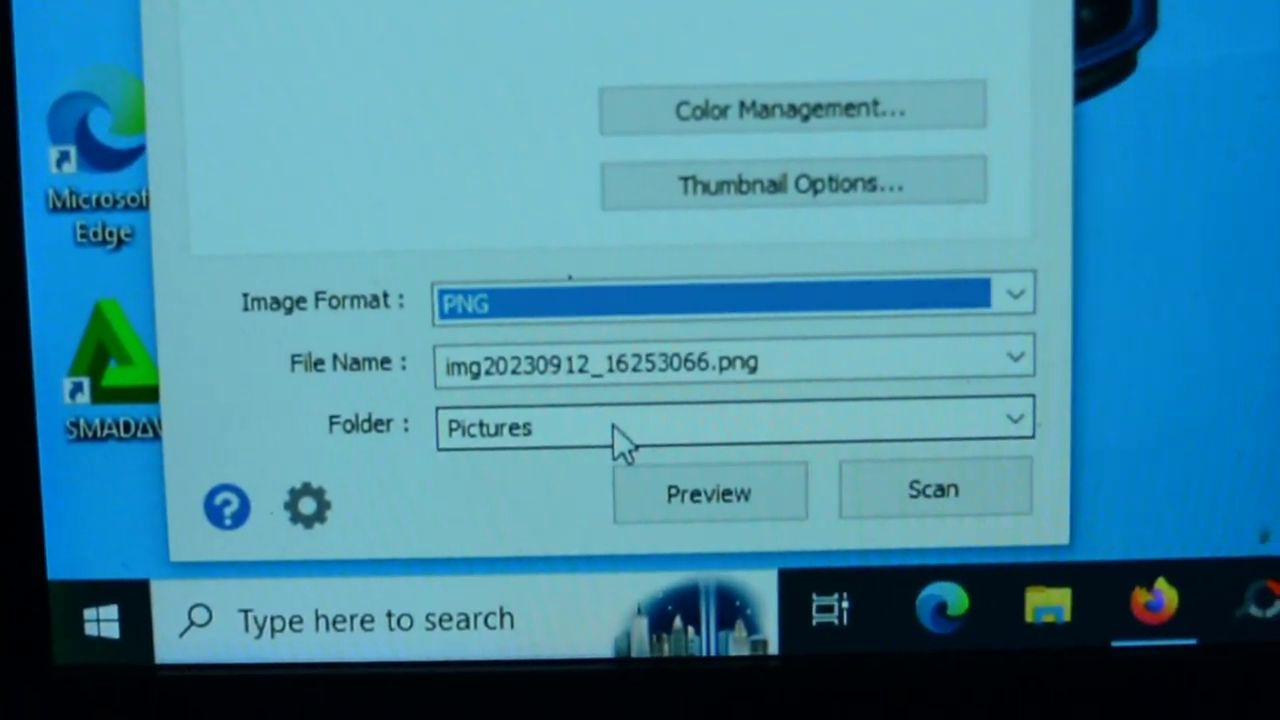
click(615, 428)
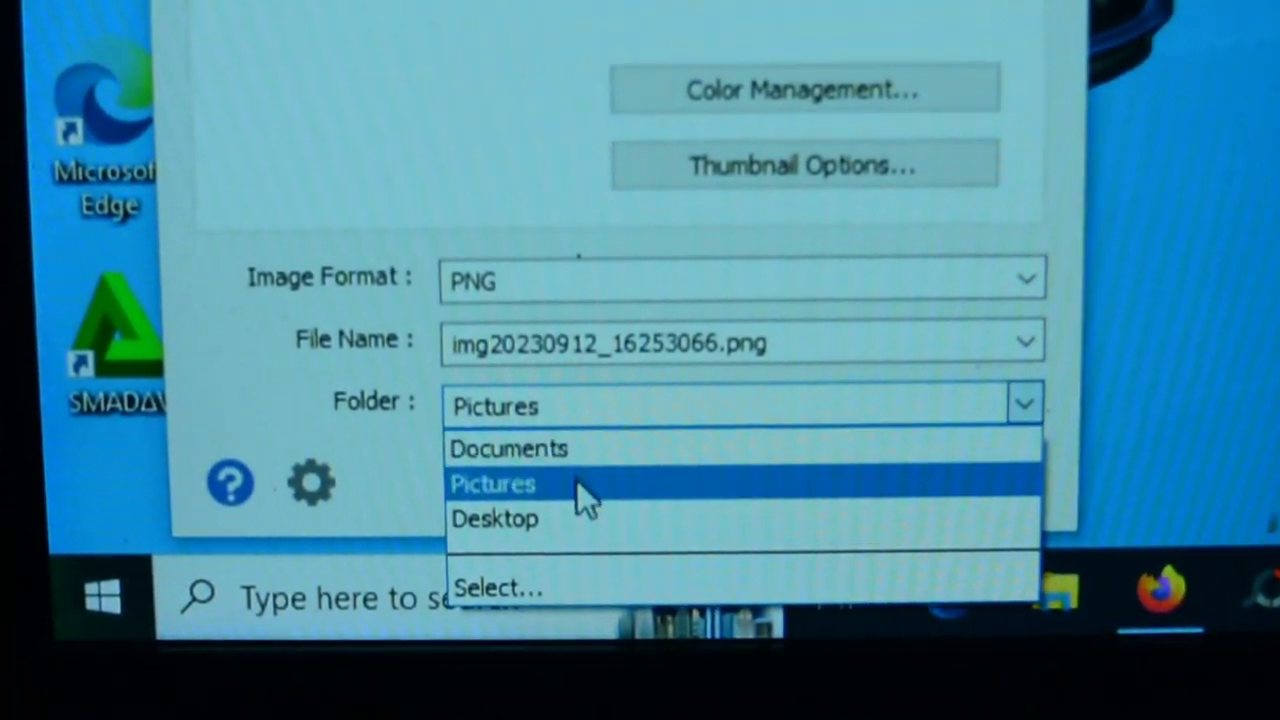
click(576, 484)
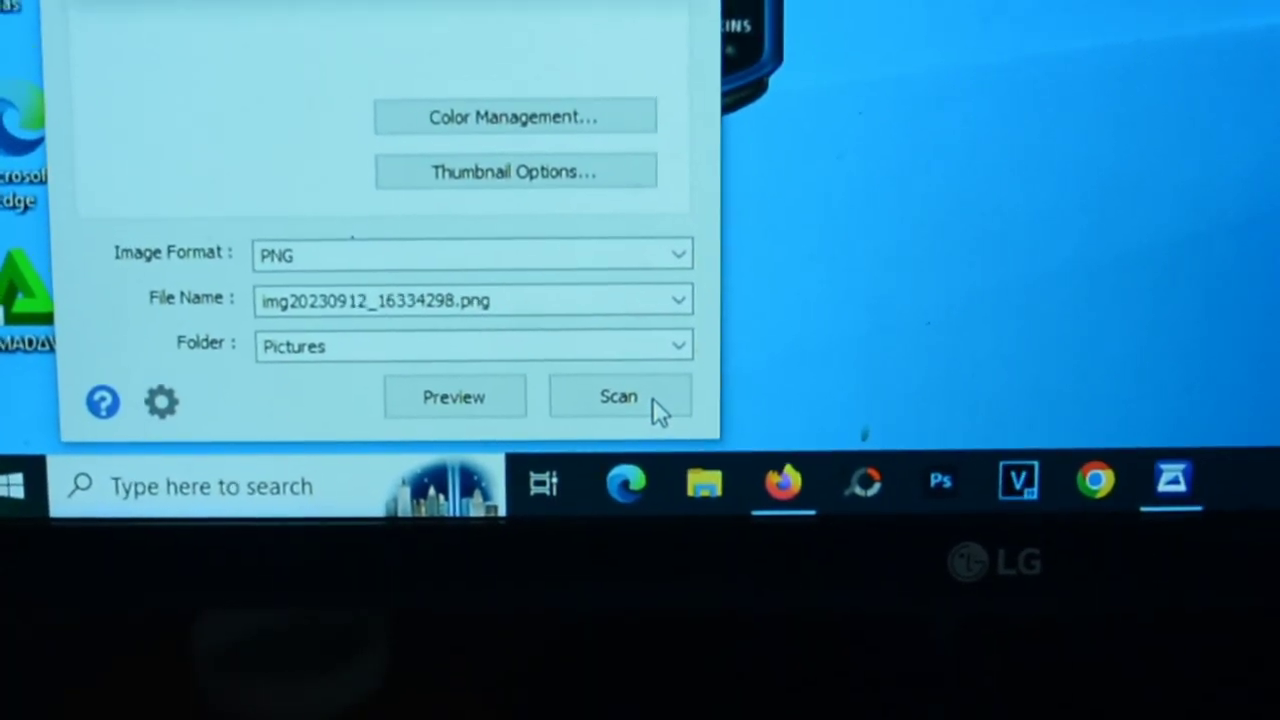
- Scan the invitation card and view the new PNG from the Pictures folder
click(652, 400)
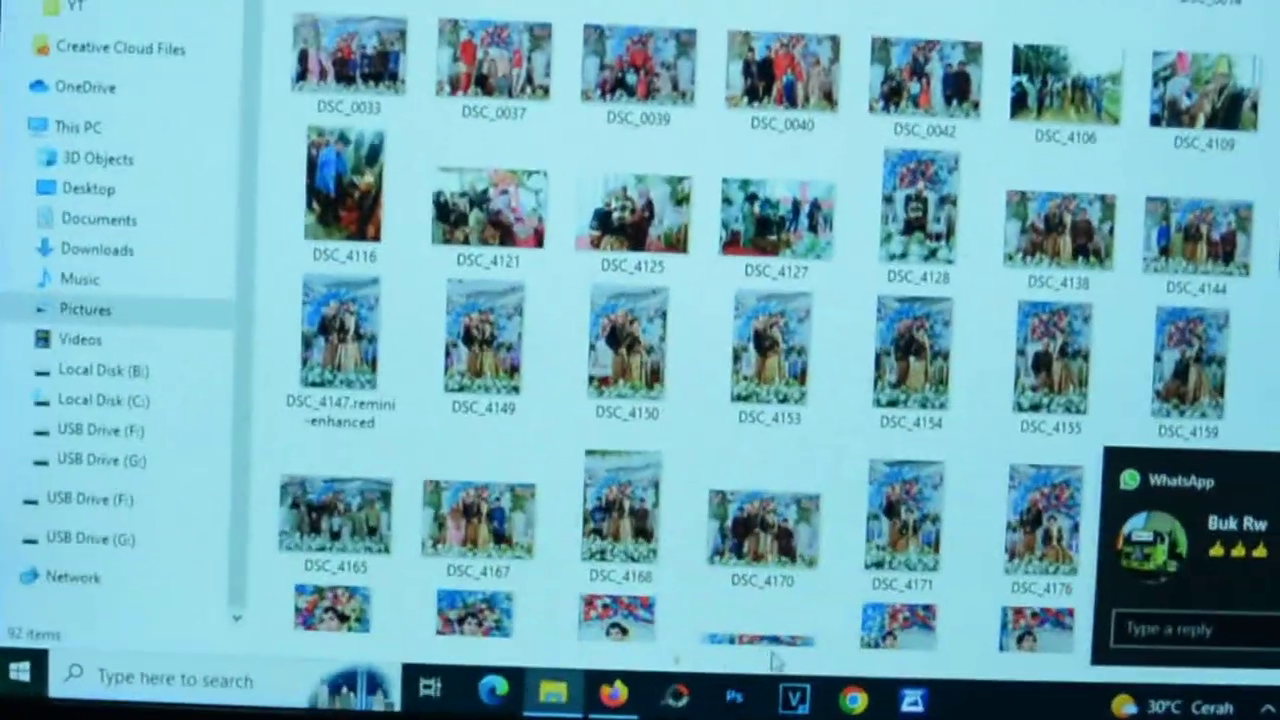
scroll(700, 330, down, 5)
scroll(700, 330, down, 5)
scroll(700, 330, down, 5)
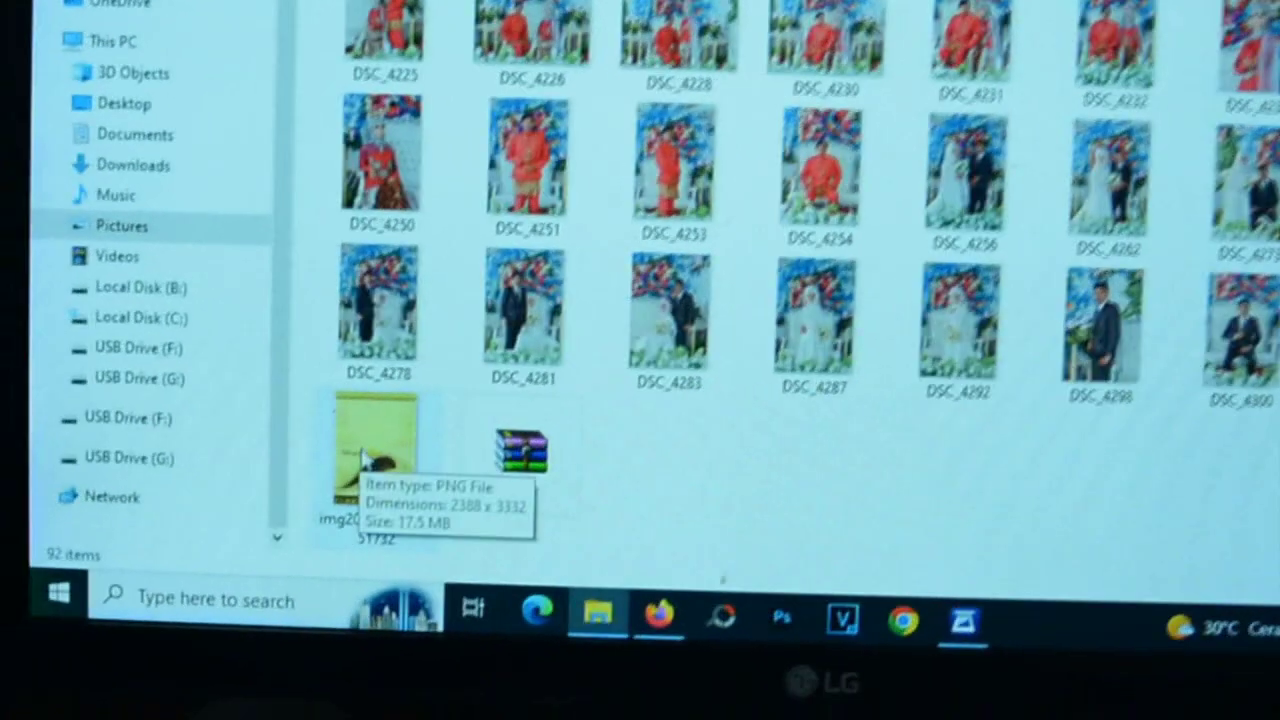
click(365, 460)
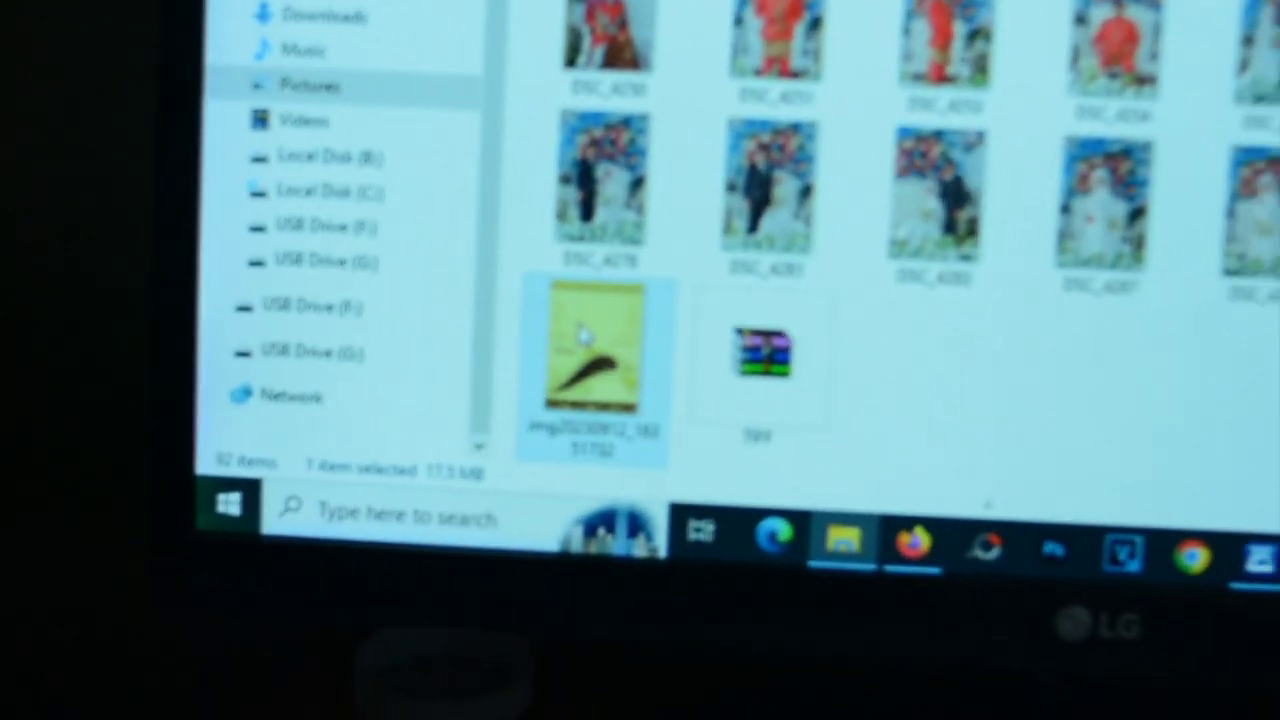
double_click(585, 340)
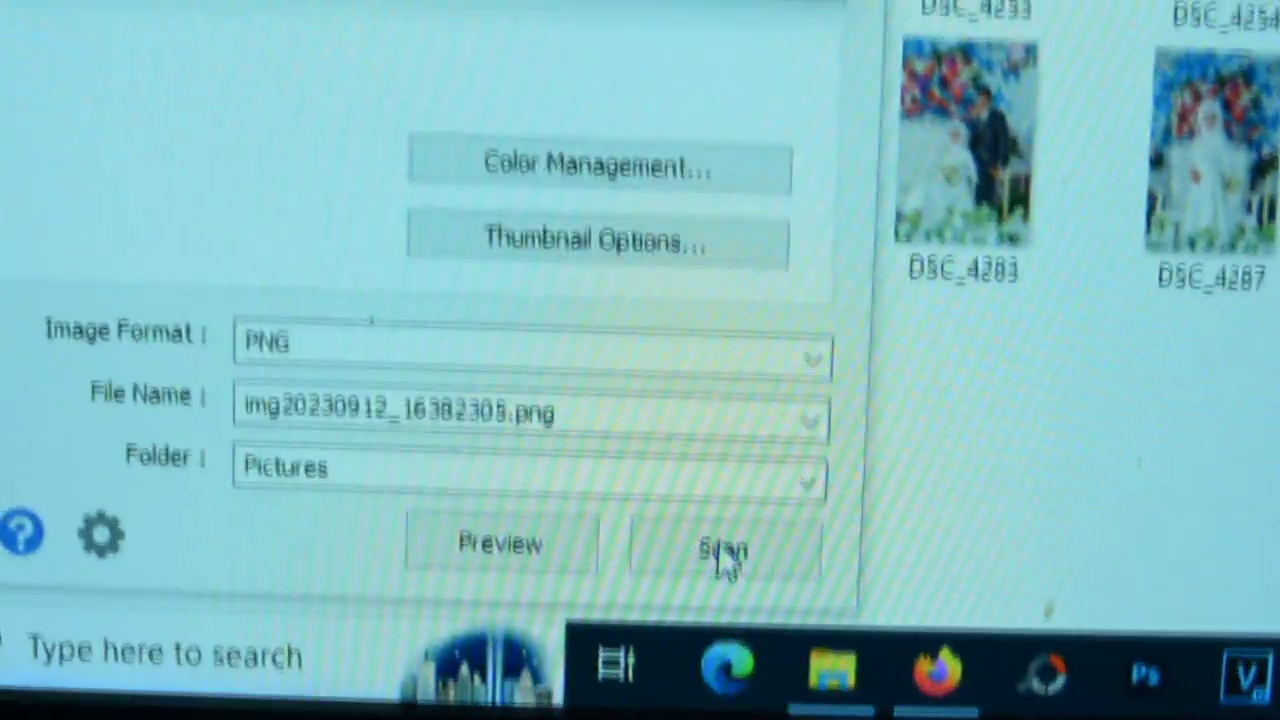
- Scan the invitation a second time and view the earlier and newest PNG scans
click(652, 490)
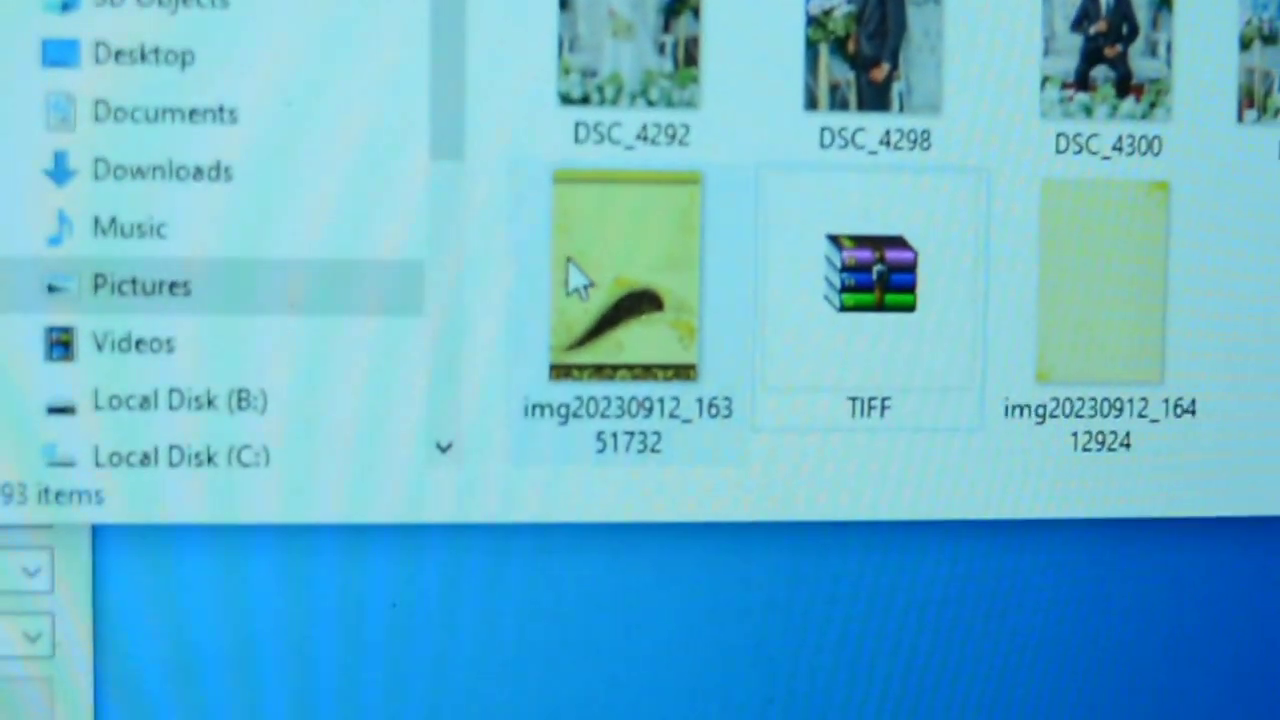
double_click(592, 355)
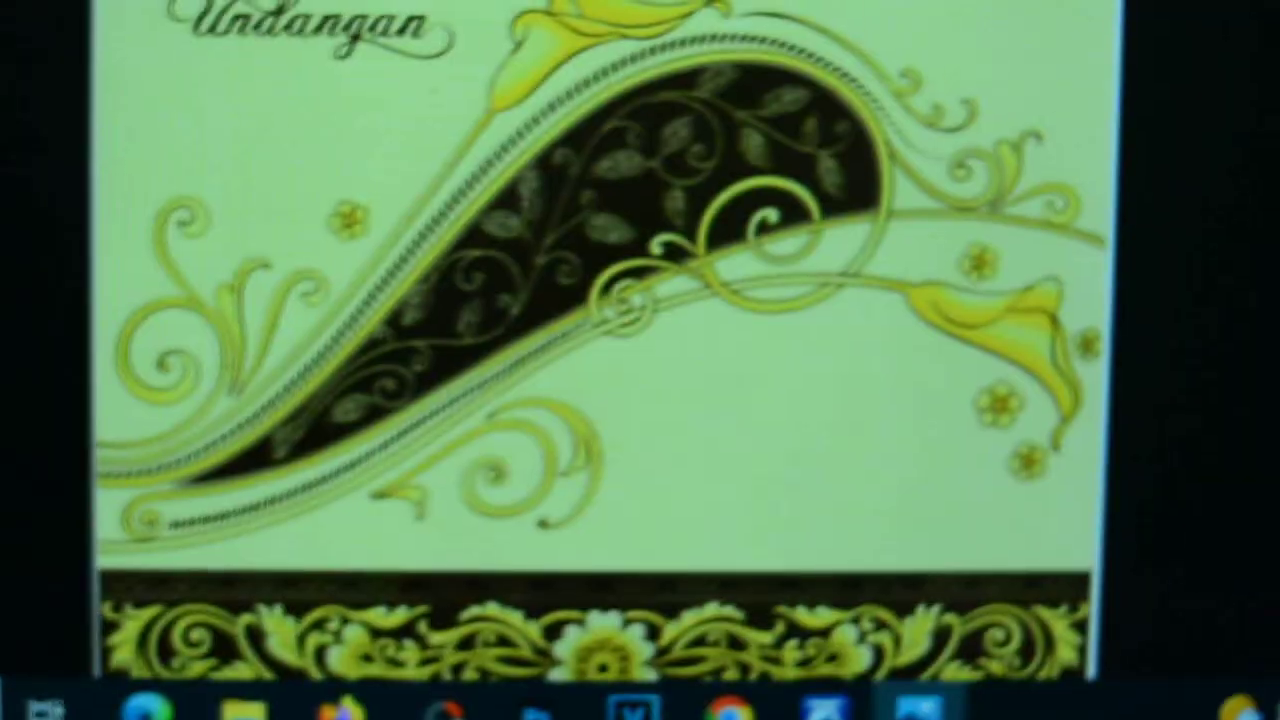
key(Escape)
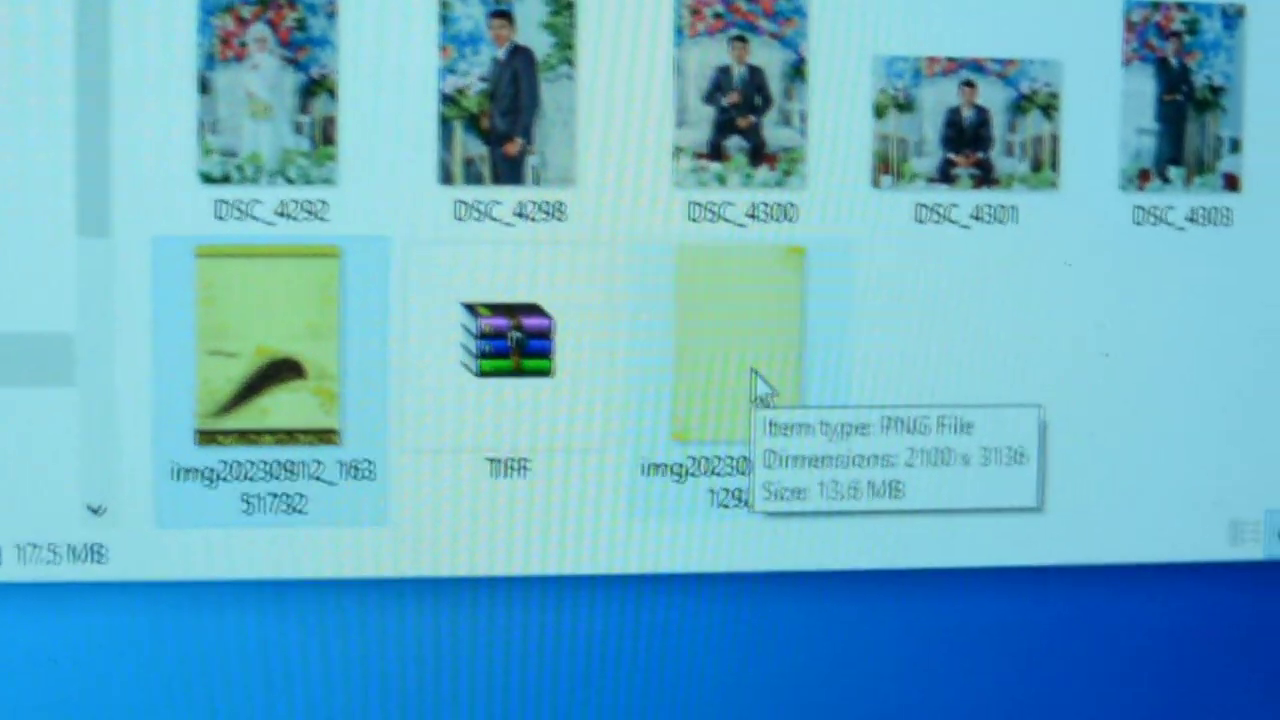
double_click(718, 383)
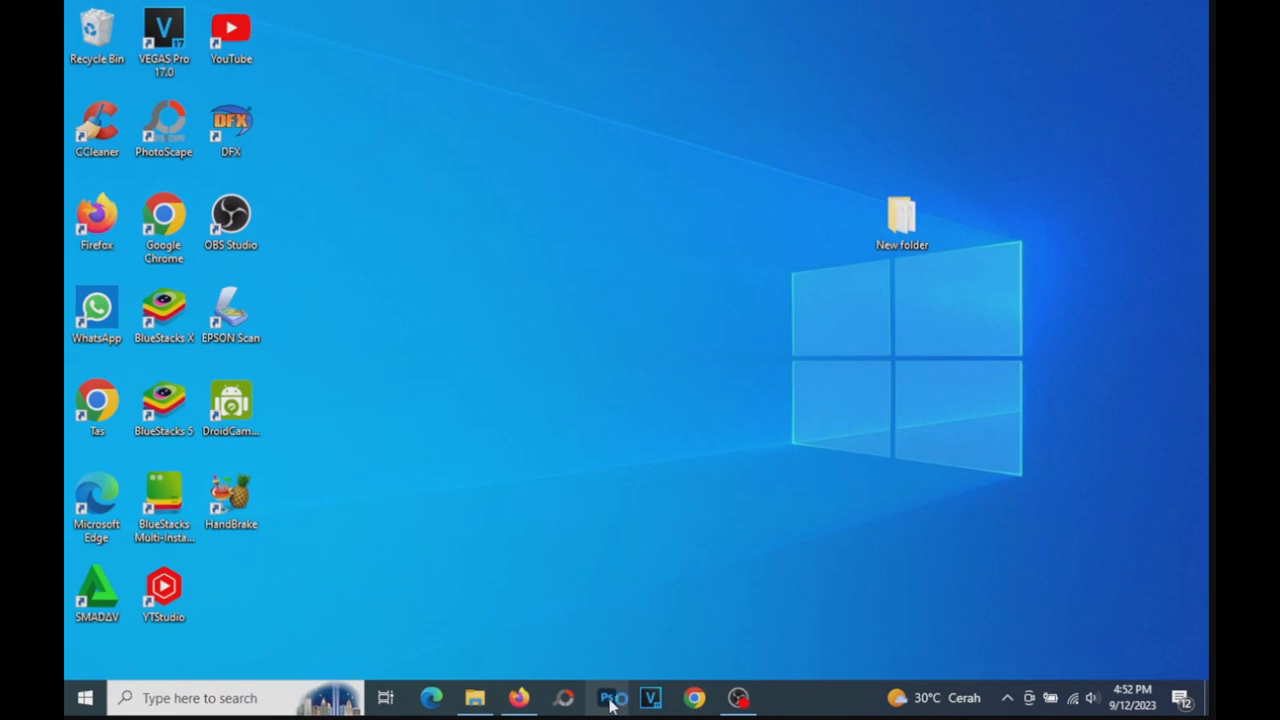
- Launch Adobe Photoshop from the taskbar and show the File menu
click(607, 700)
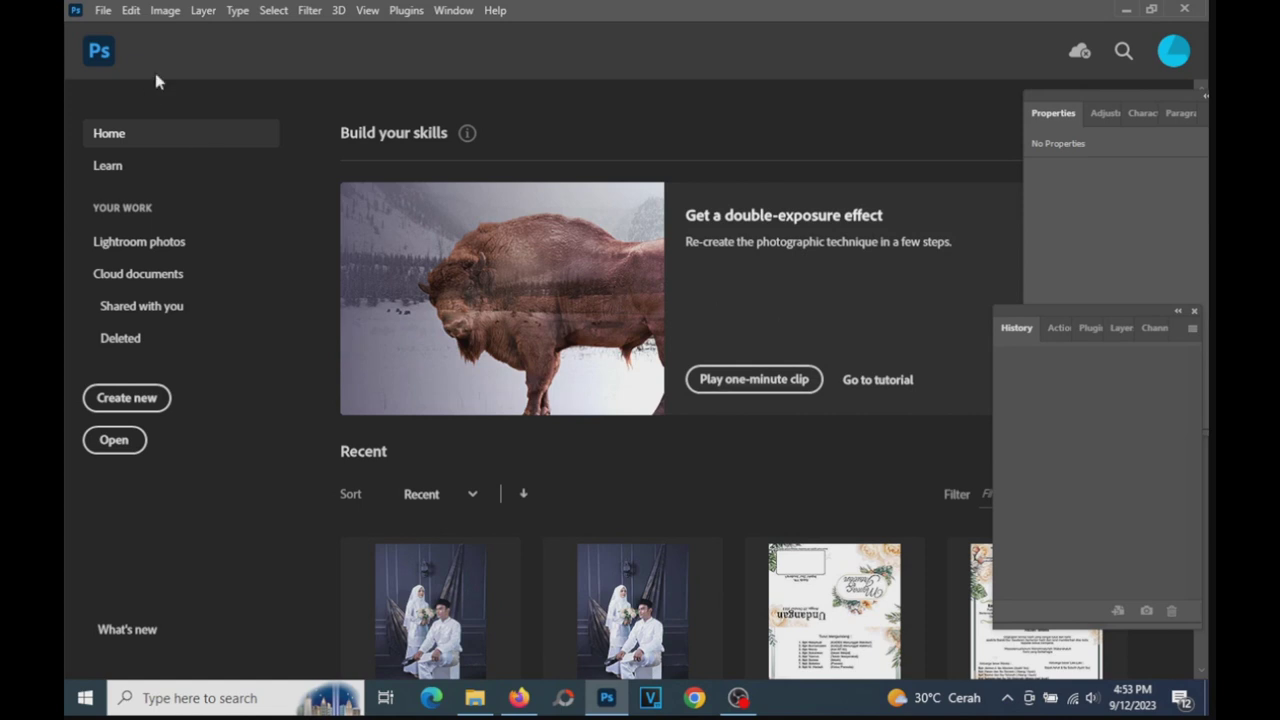
click(104, 12)
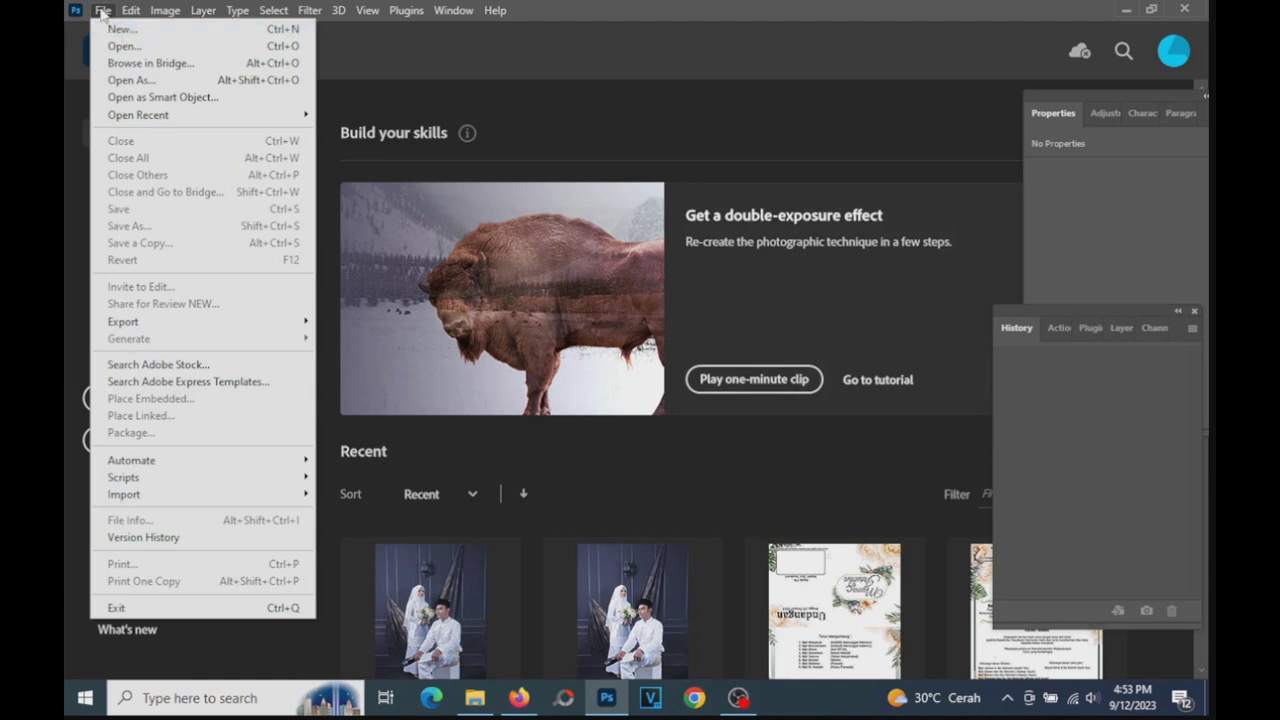
- Create a new 20 × 30.6 cm document at 300 ppi with a white background
click(120, 29)
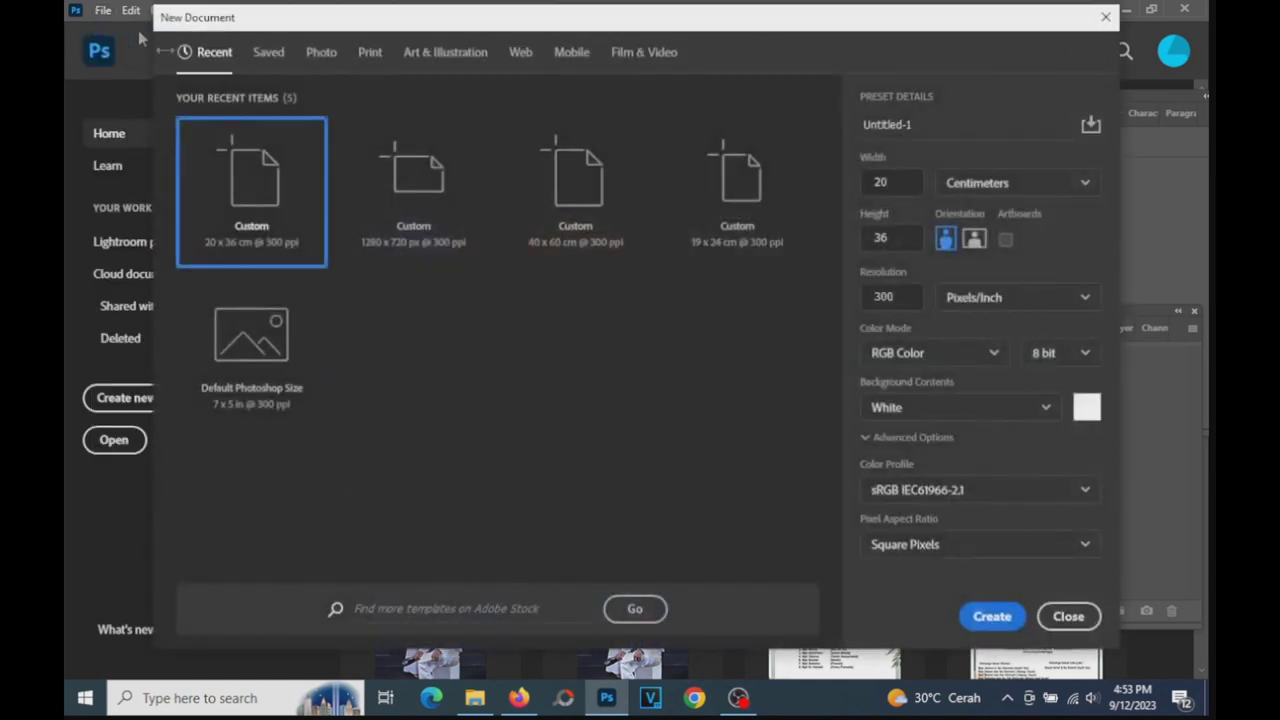
click(903, 182)
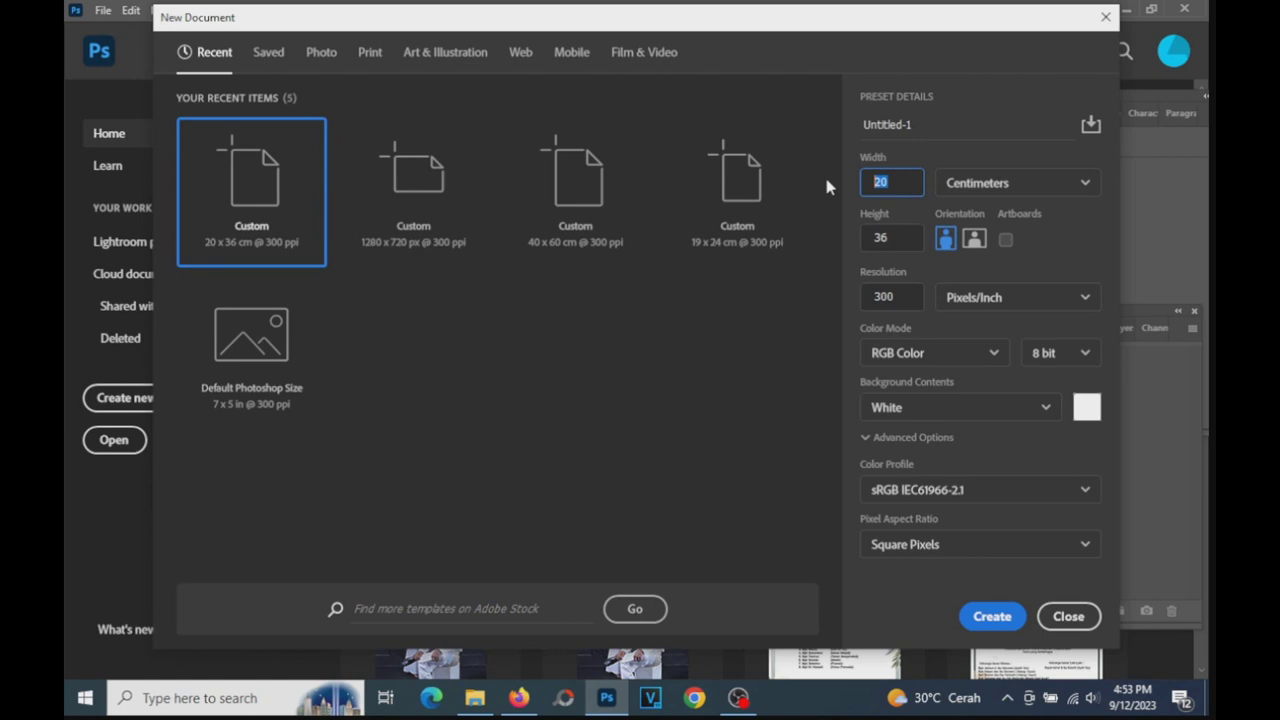
text(20)
key(Tab)
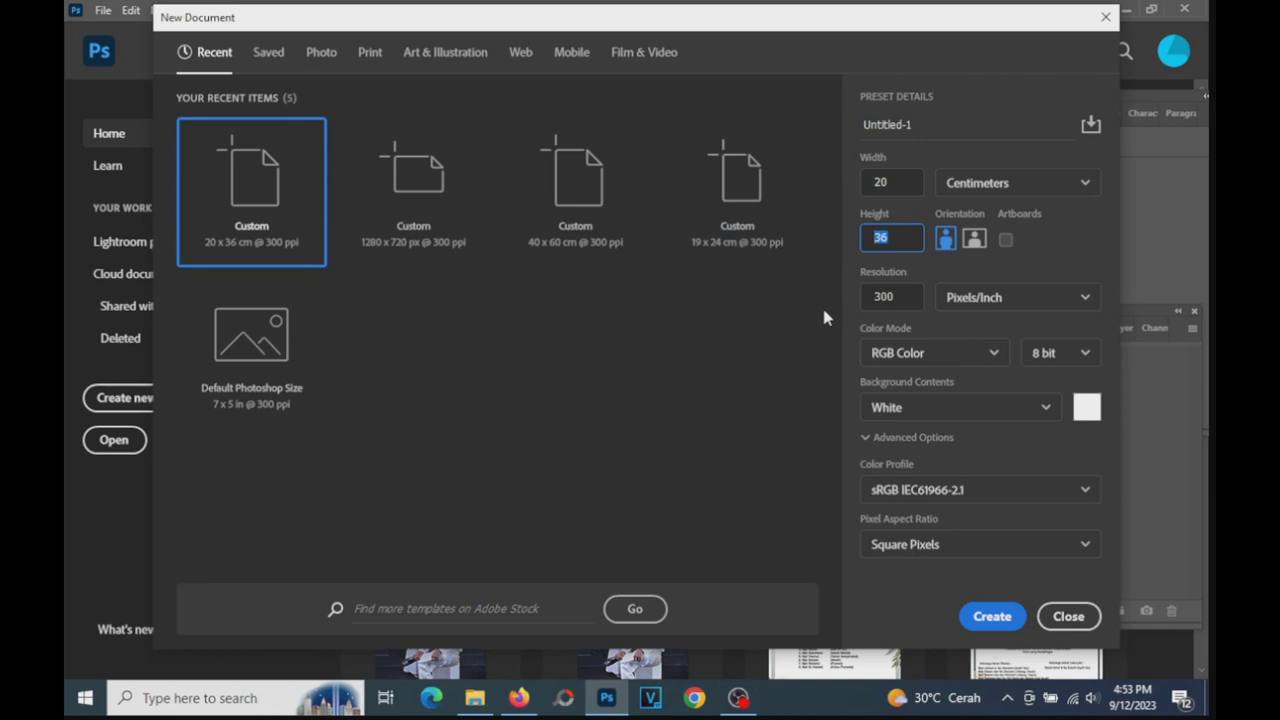
text(3)
text(0.6)
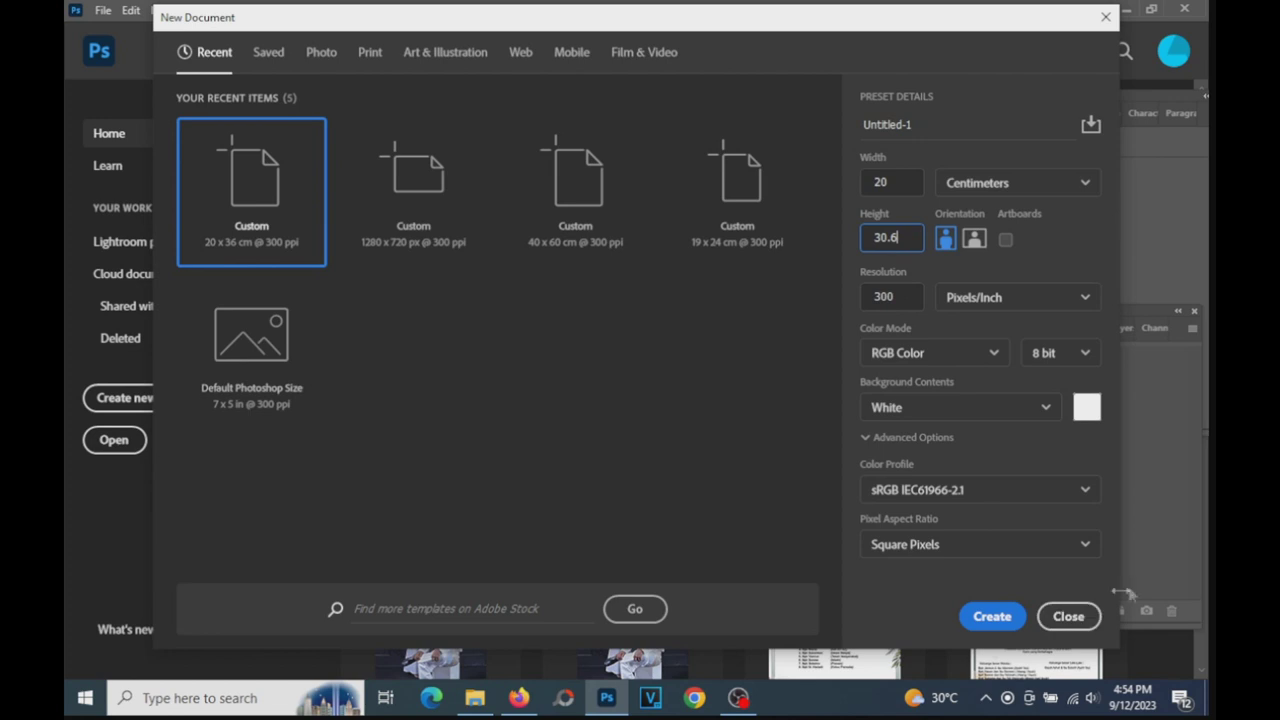
click(992, 616)
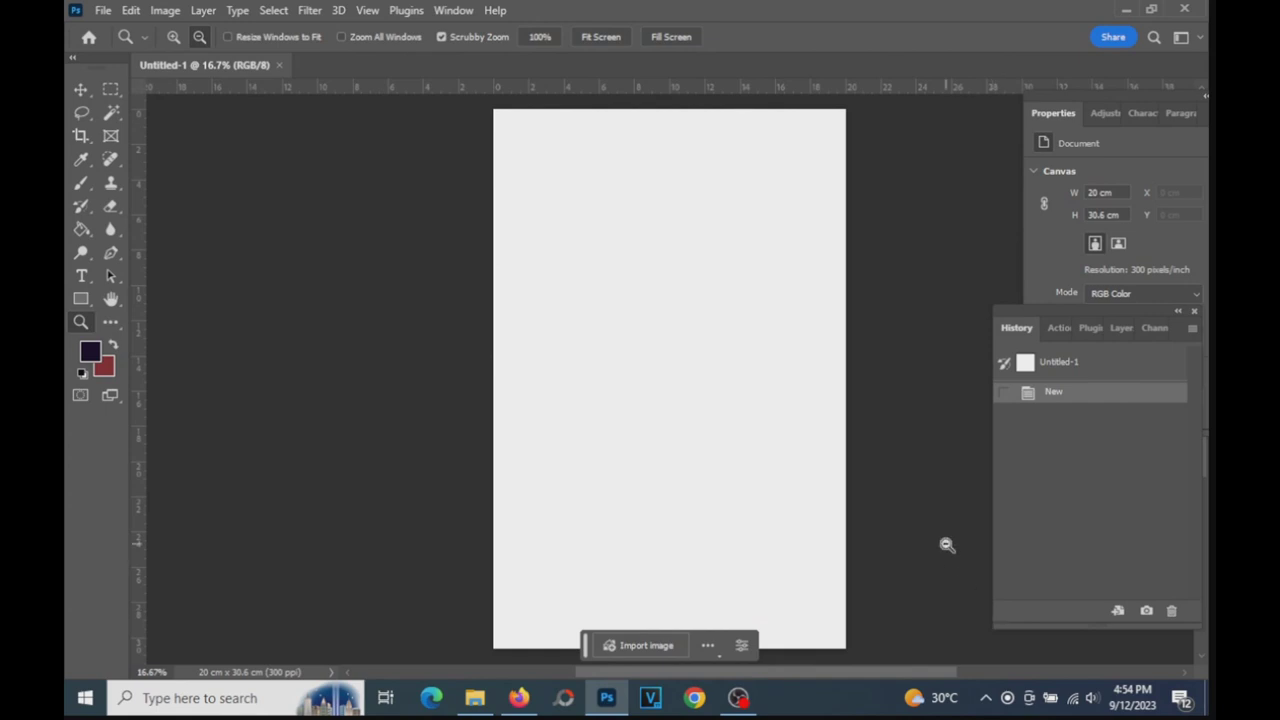
- Drag img20230912_16351732 from Pictures onto the Untitled-1 canvas to place it
click(475, 700)
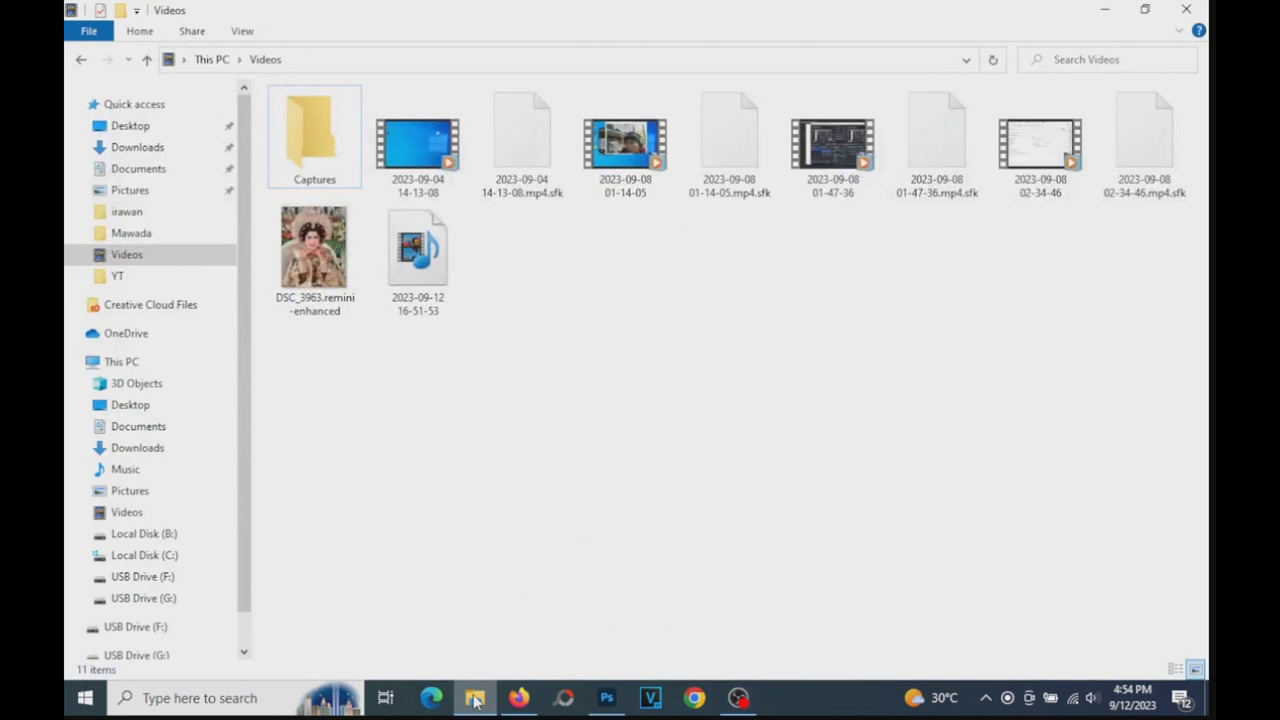
click(160, 495)
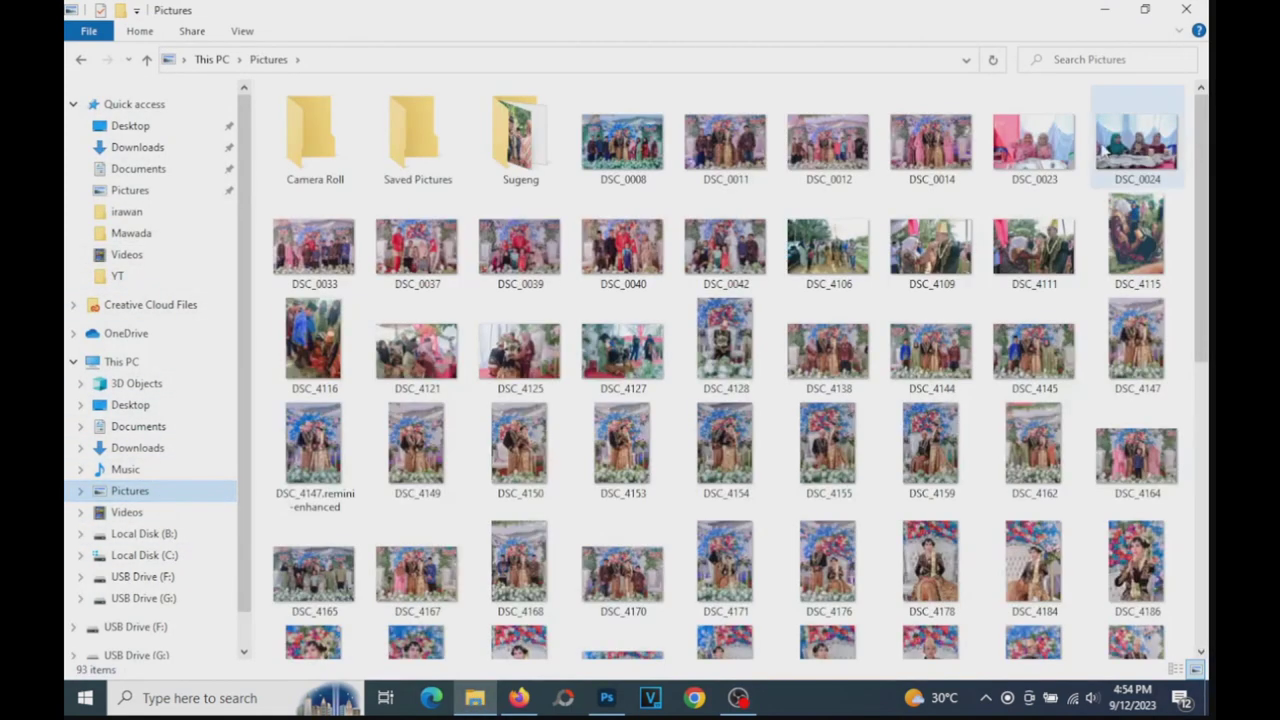
drag(1203, 194, 1205, 600)
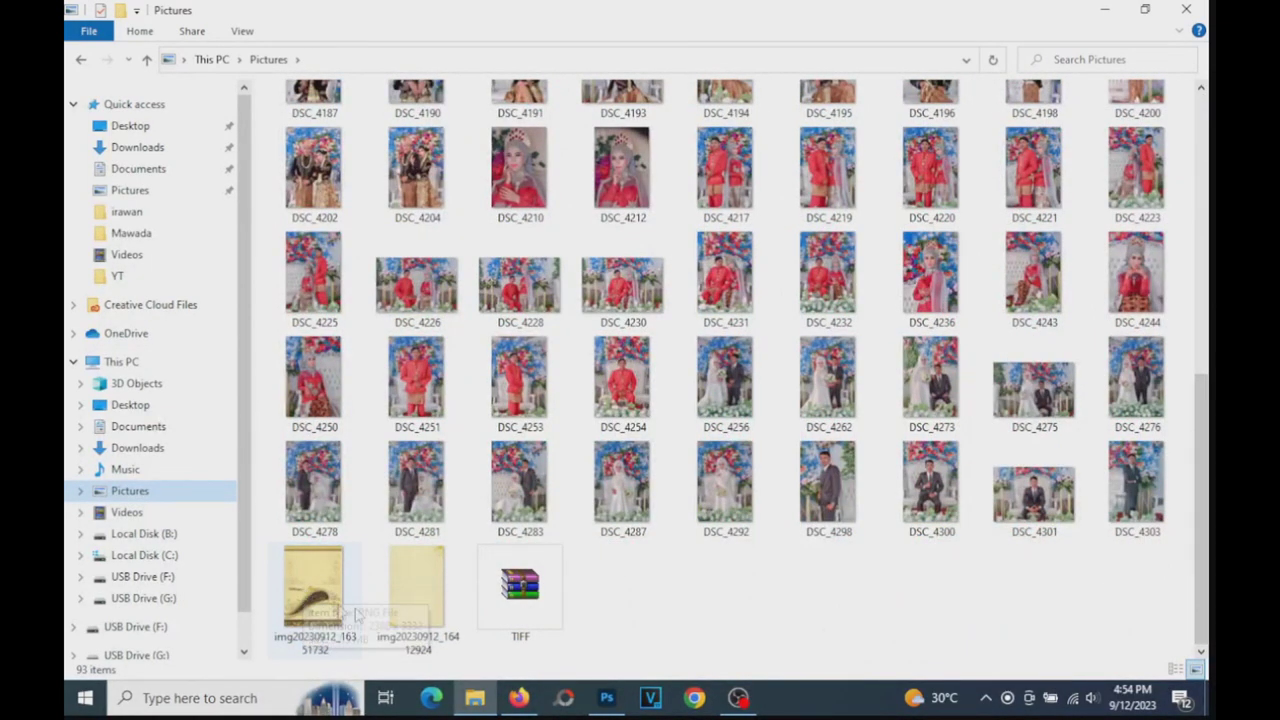
mouse_move(322, 600)
mouse_down()
mouse_move(643, 657)
mouse_move(615, 706)
mouse_move(668, 410)
mouse_up()
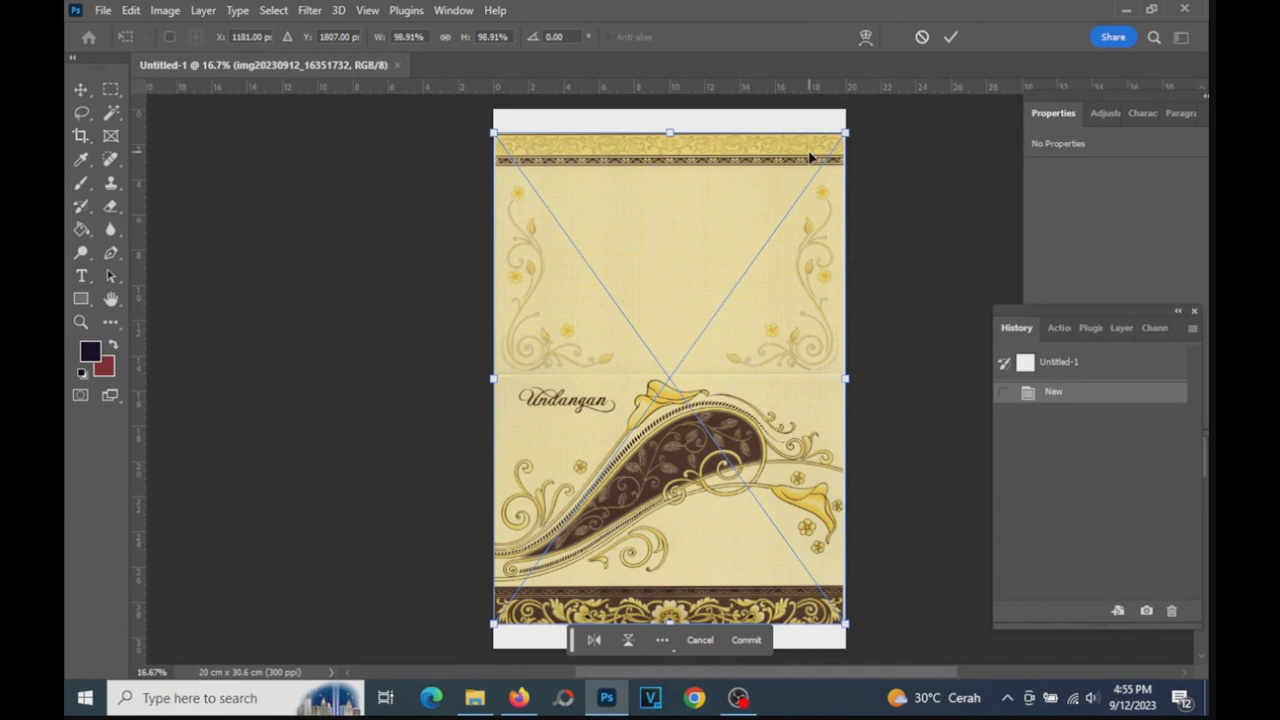
- Commit the placed scanned invitation image
click(954, 36)
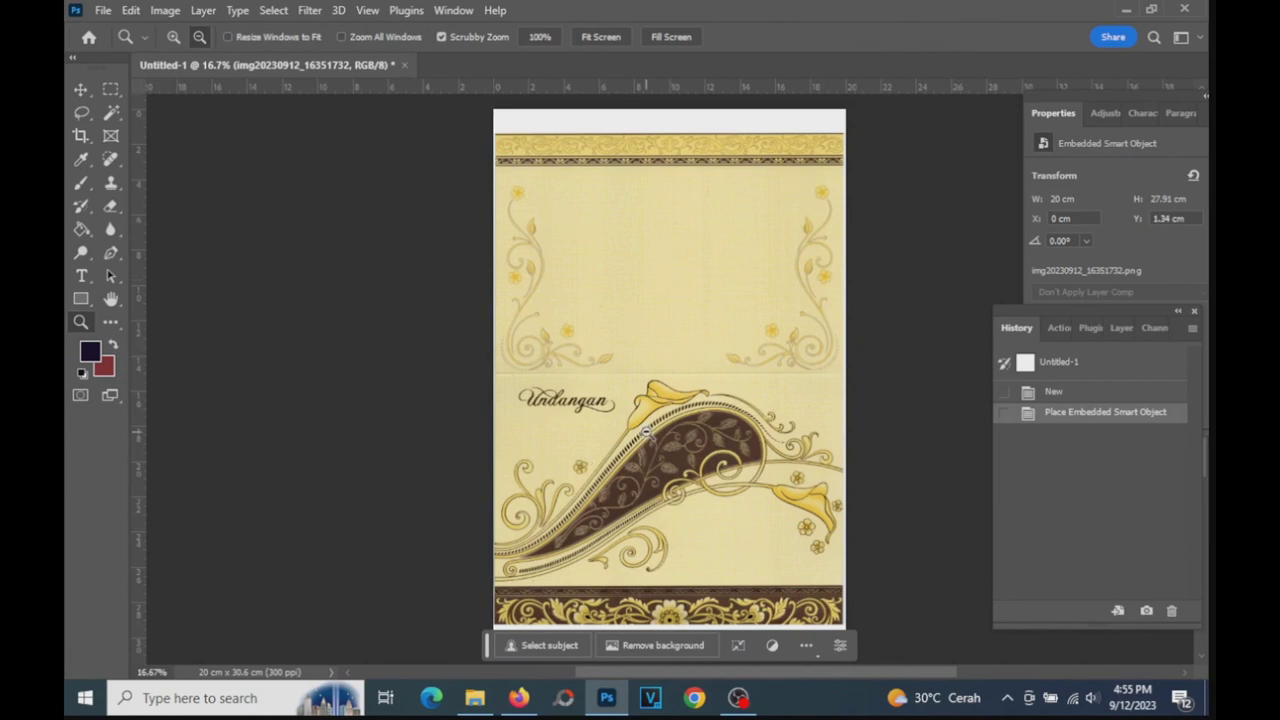
scroll(760, 396, down, 3)
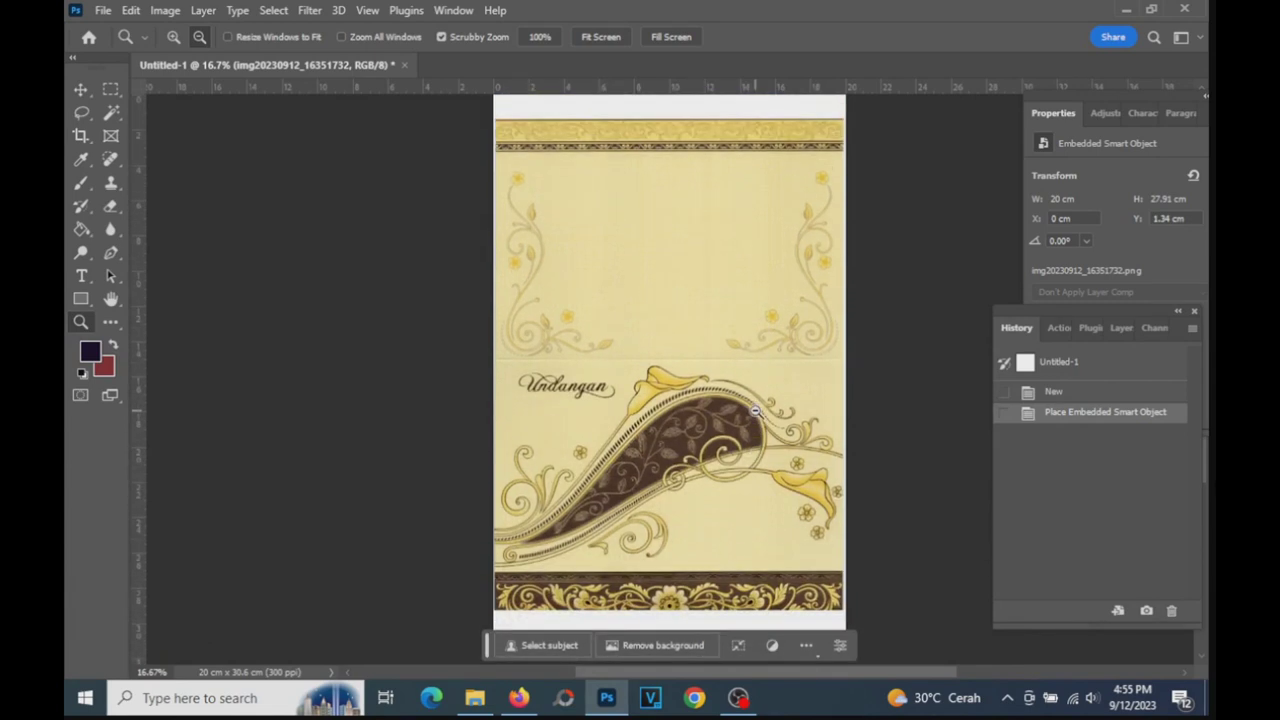
scroll(757, 410, up, 3)
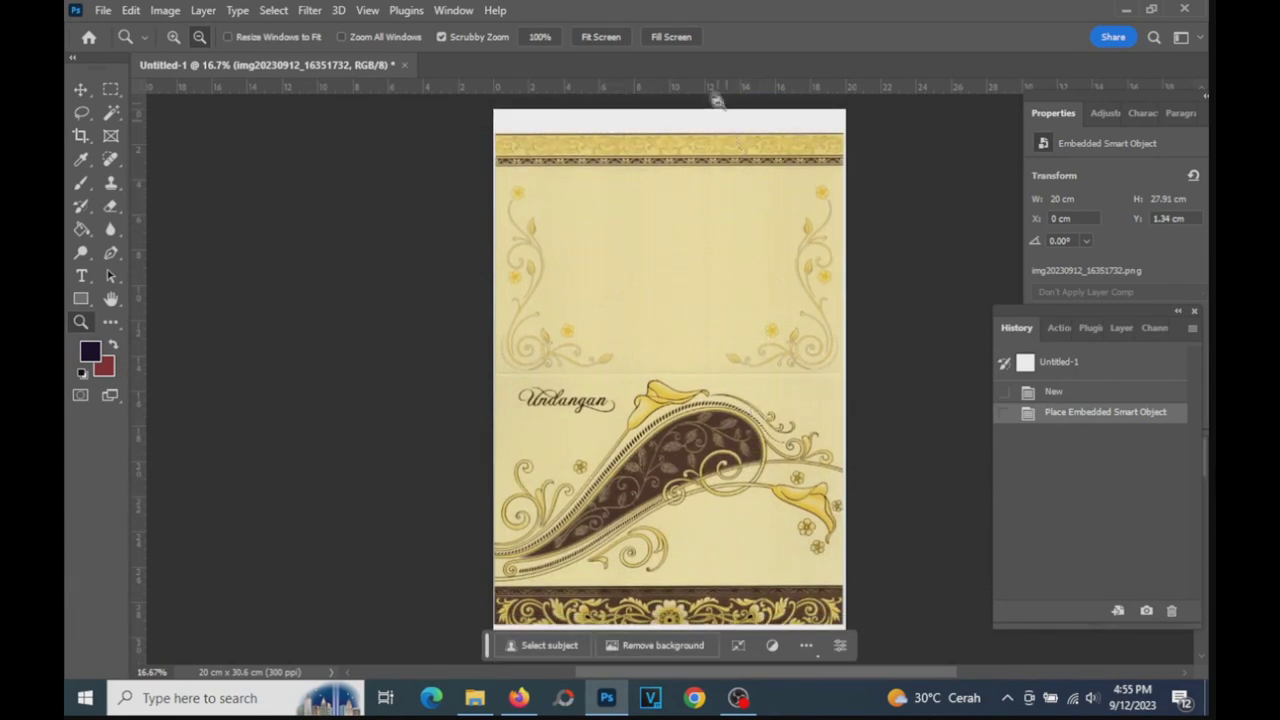
- Add a horizontal guide at the fold and a vertical guide at 10 cm
drag(720, 93, 706, 378)
drag(140, 468, 674, 460)
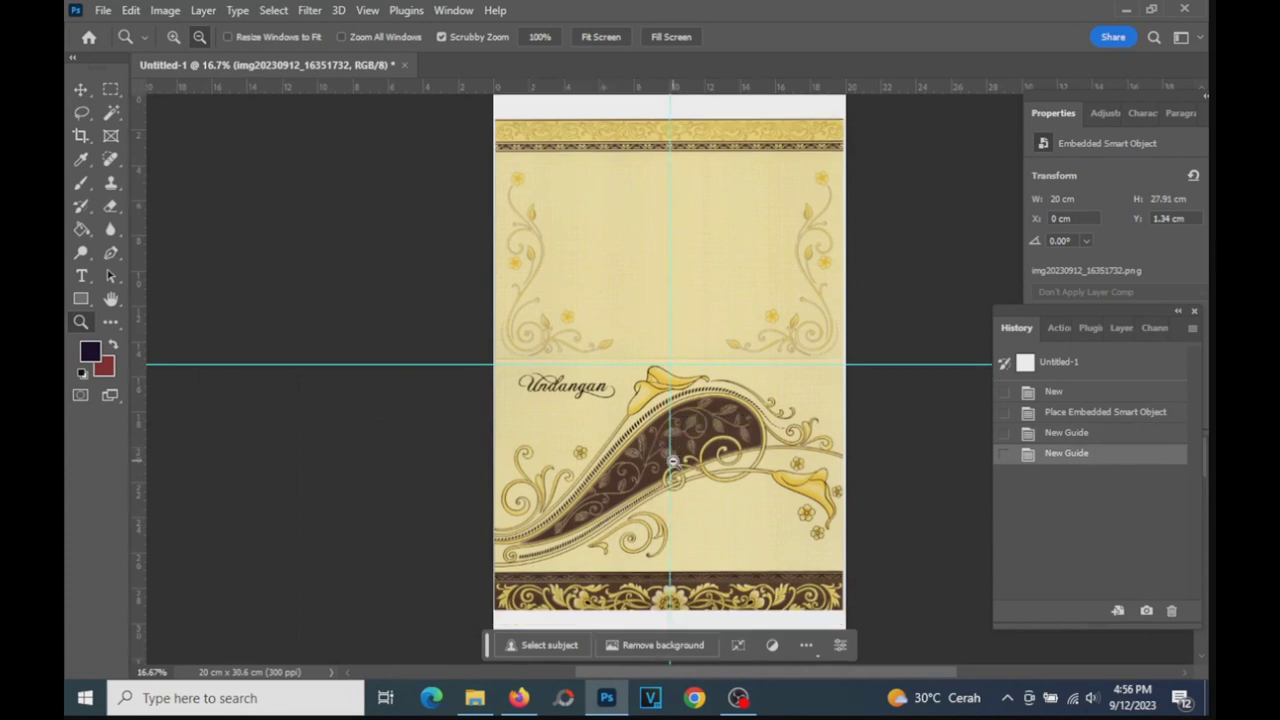
scroll(673, 461, down, 3)
scroll(673, 462, up, 1)
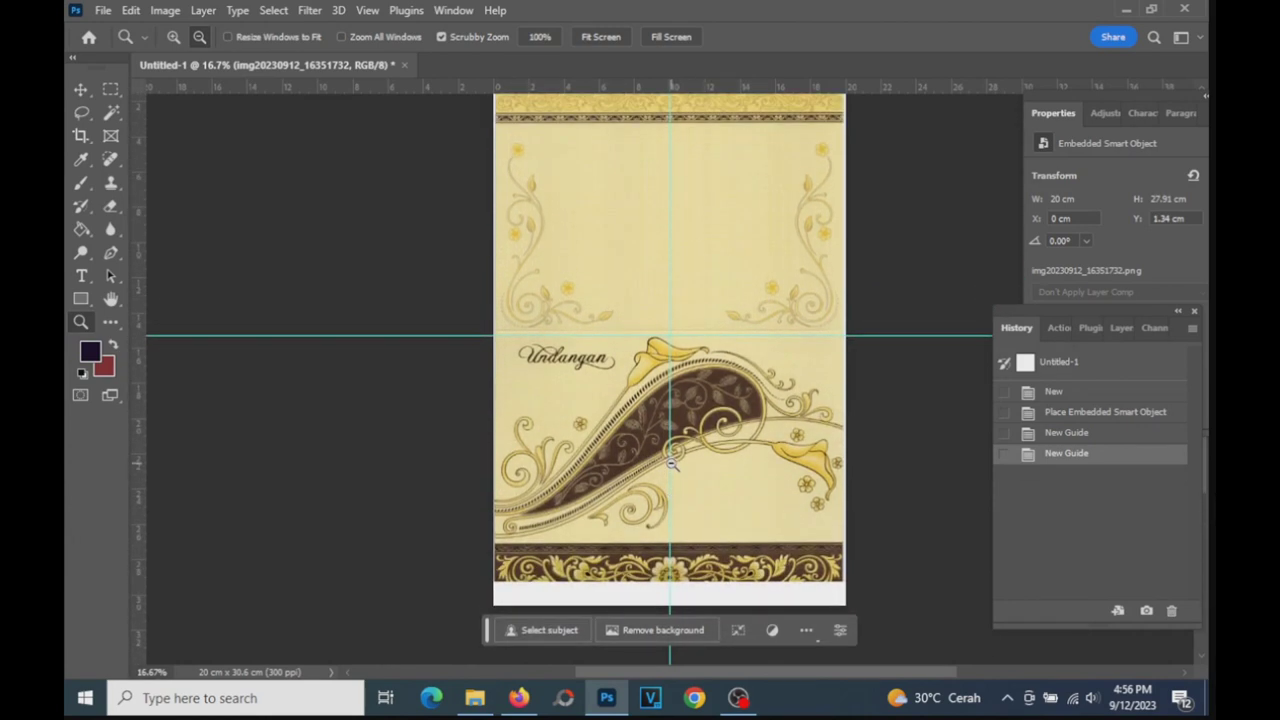
scroll(672, 463, up, 1)
scroll(672, 463, down, 1)
- Open Save As and navigate to Local Disk (B:) > Undangan 2
click(103, 10)
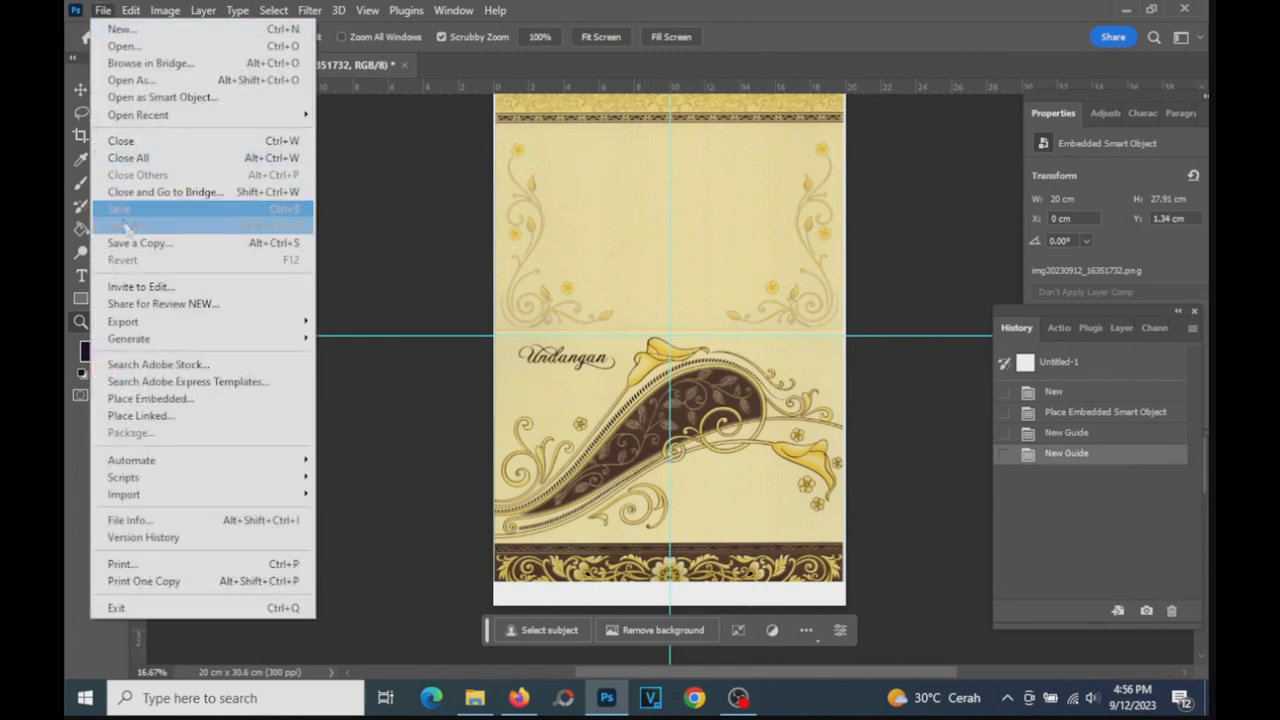
click(130, 226)
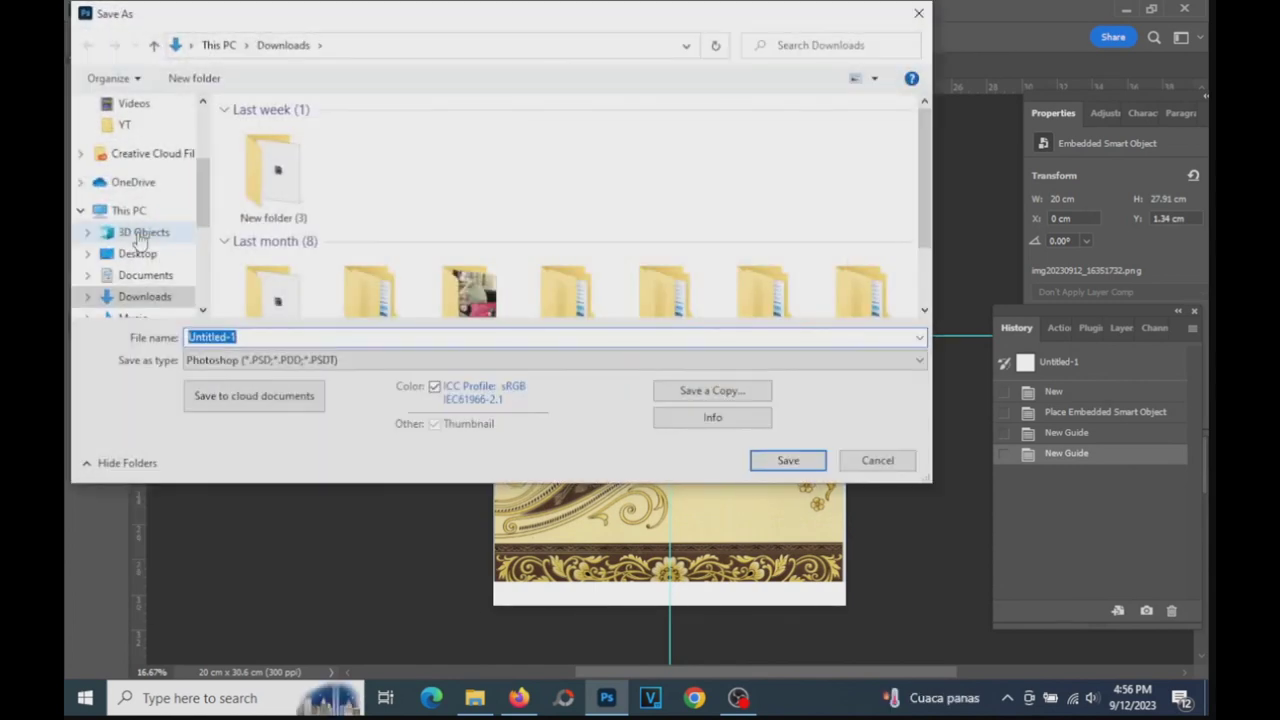
scroll(207, 238, down, 1)
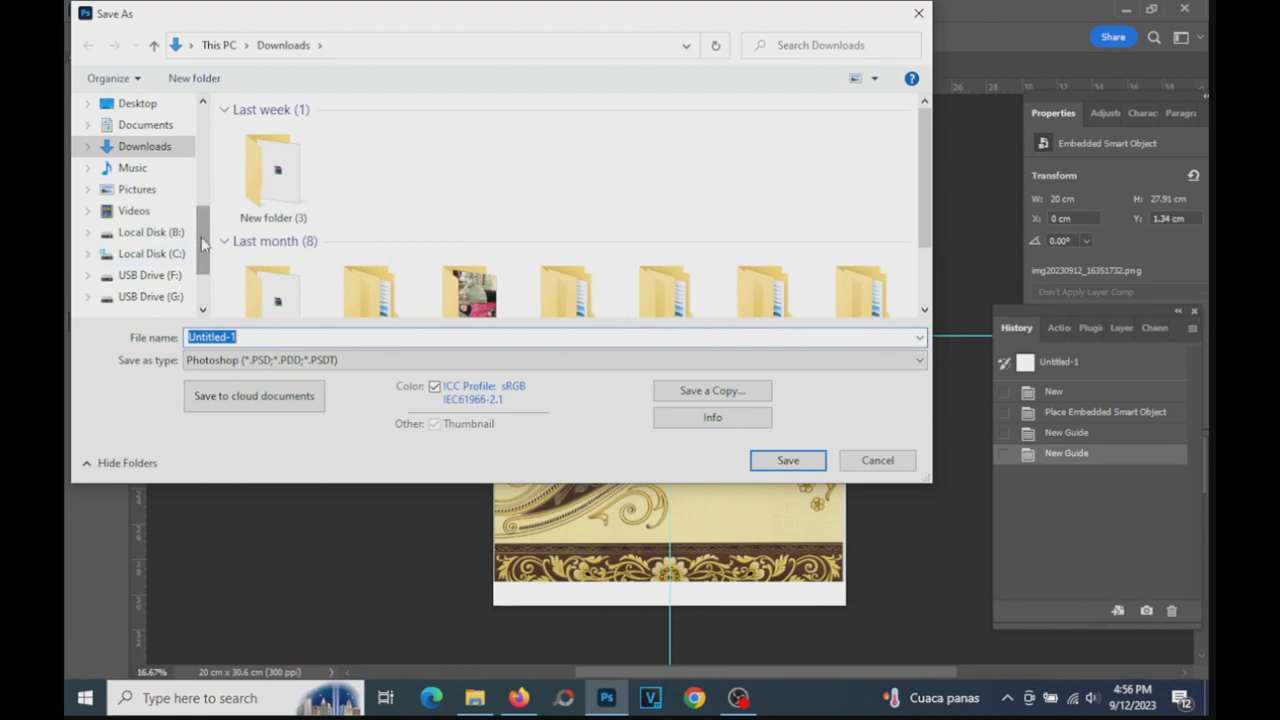
drag(203, 245, 202, 265)
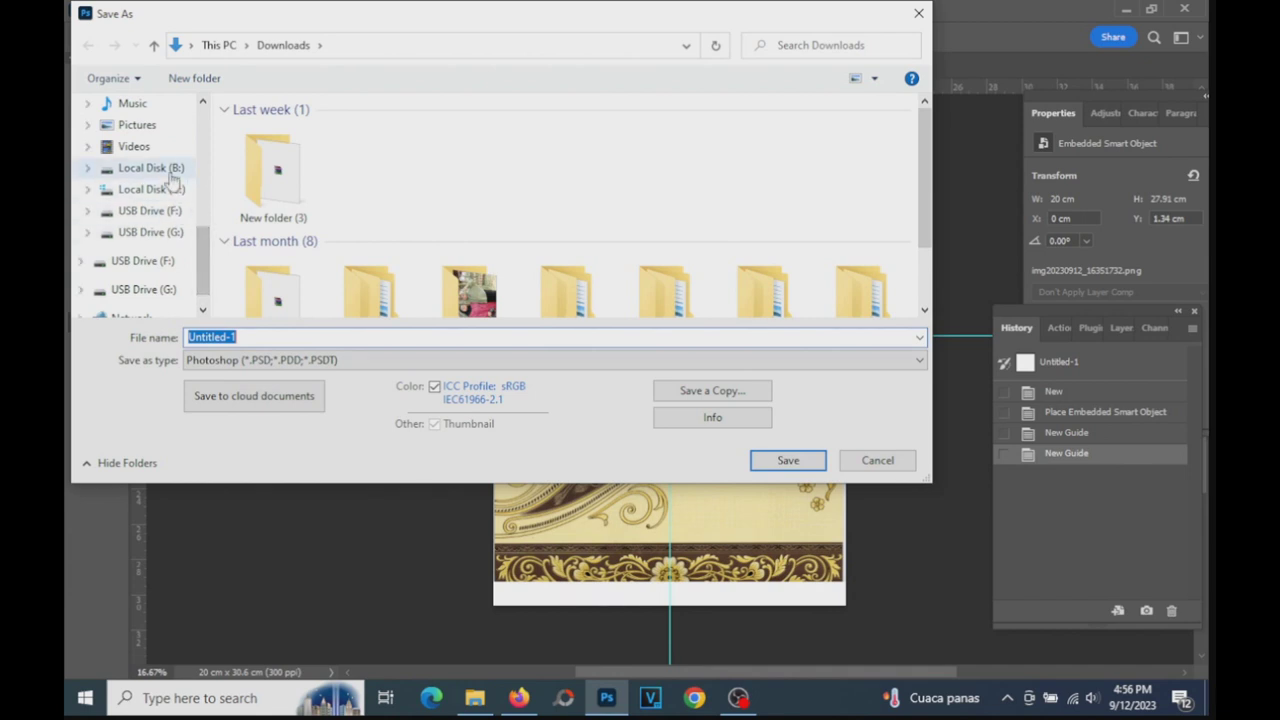
click(168, 168)
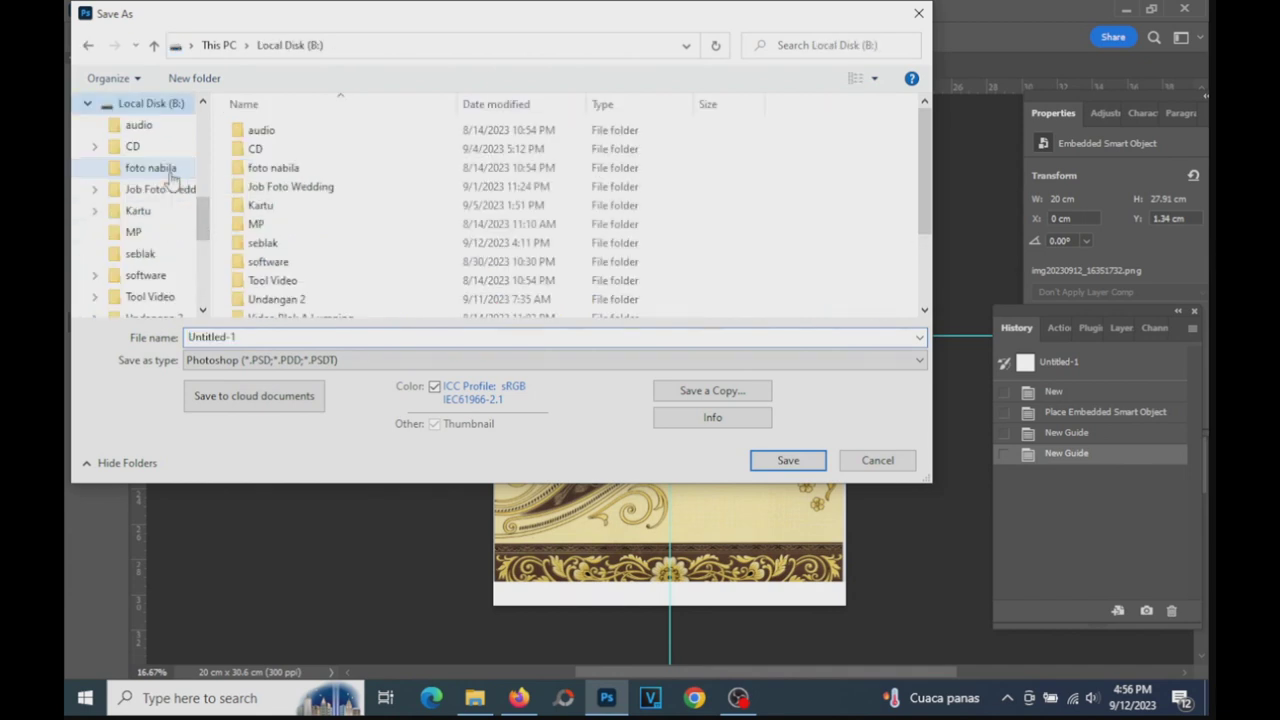
double_click(315, 300)
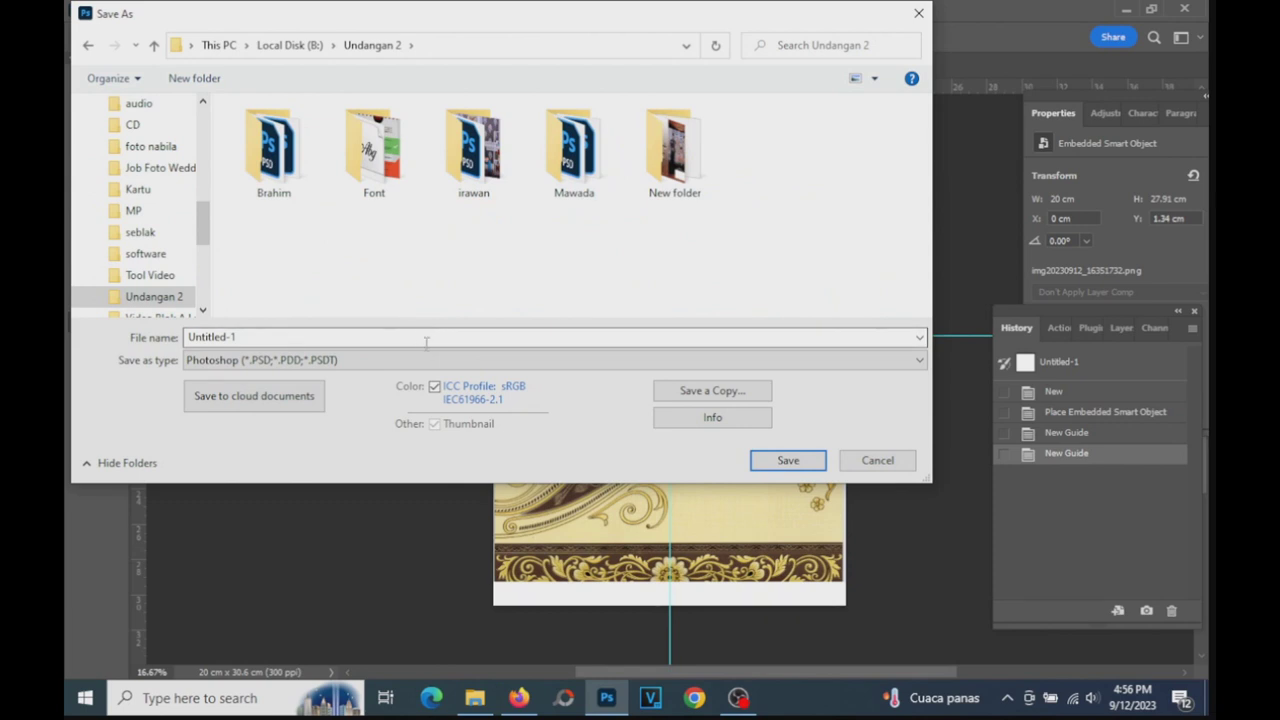
- Create a new client folder named after the client, renaming it with ' 2' to avoid merging
click(196, 79)
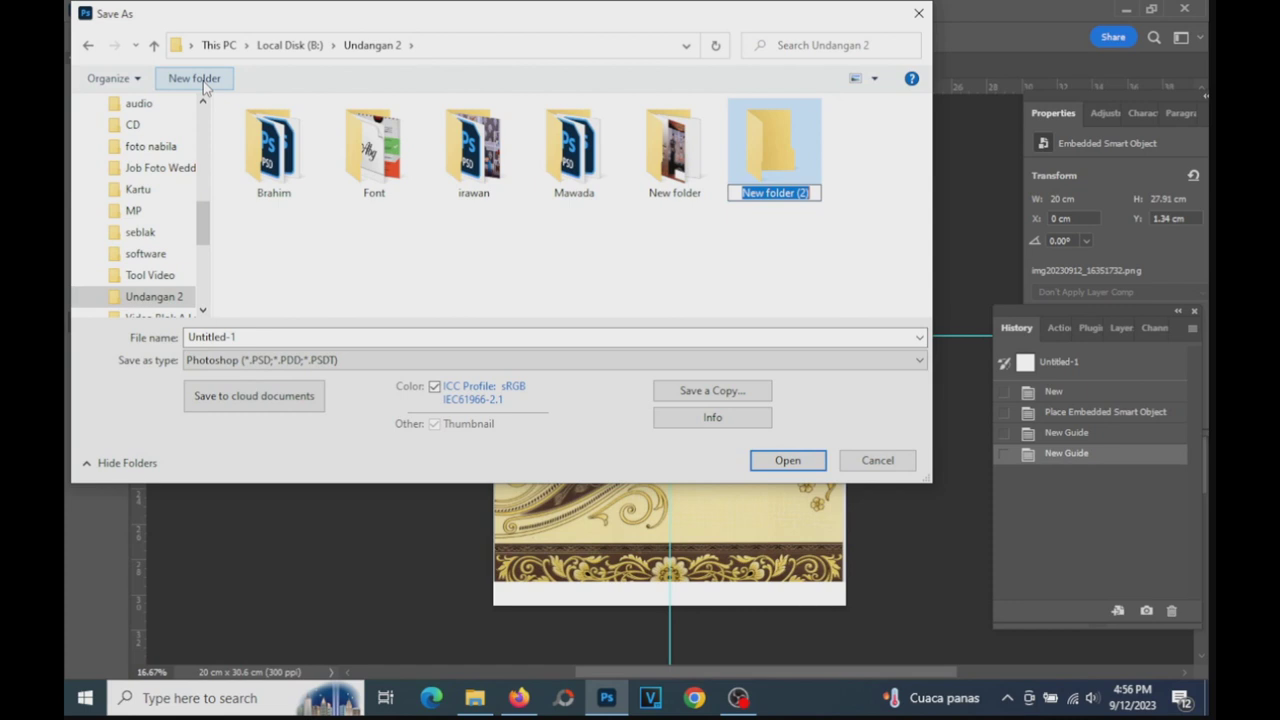
text(irawa)
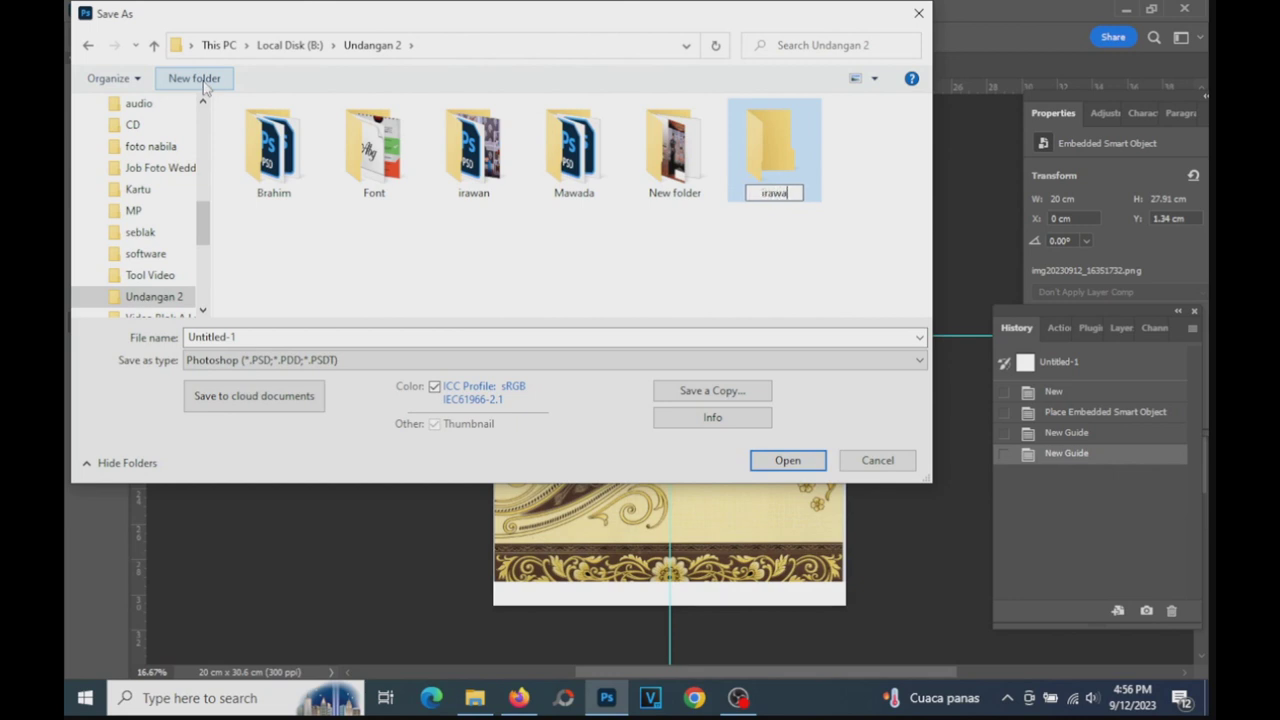
text(n)
key(Return)
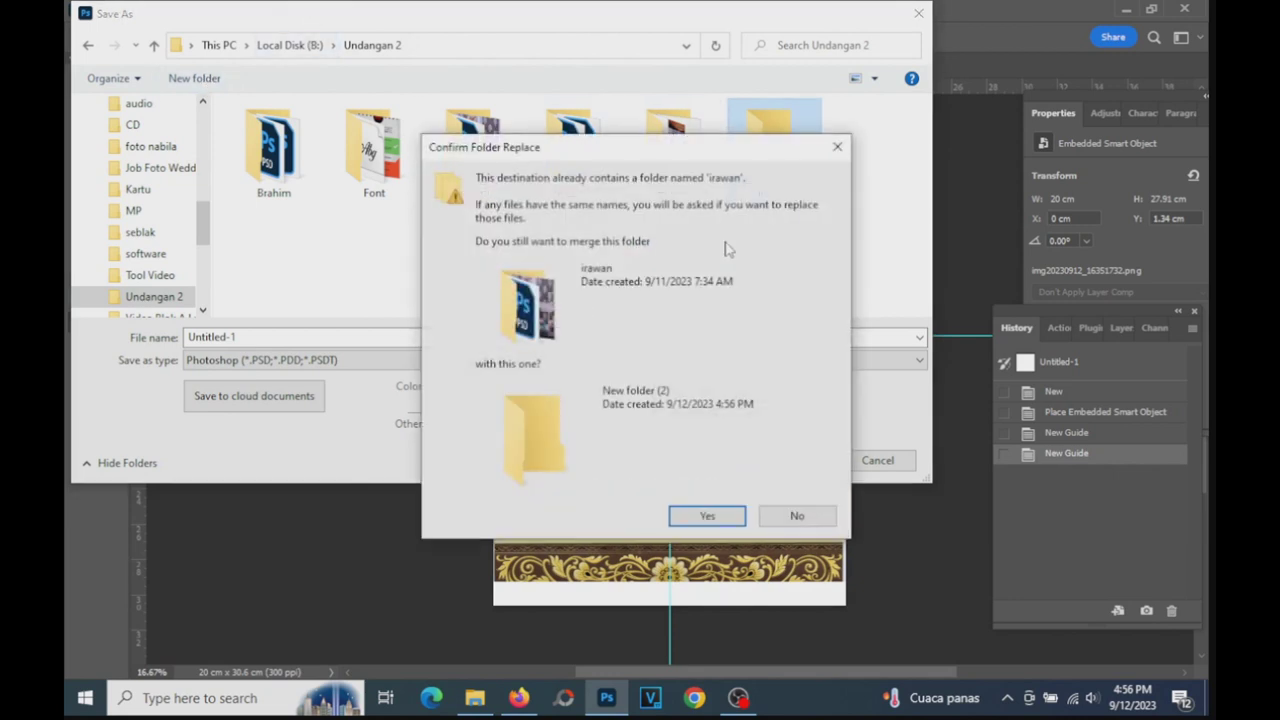
click(818, 516)
right_click(800, 163)
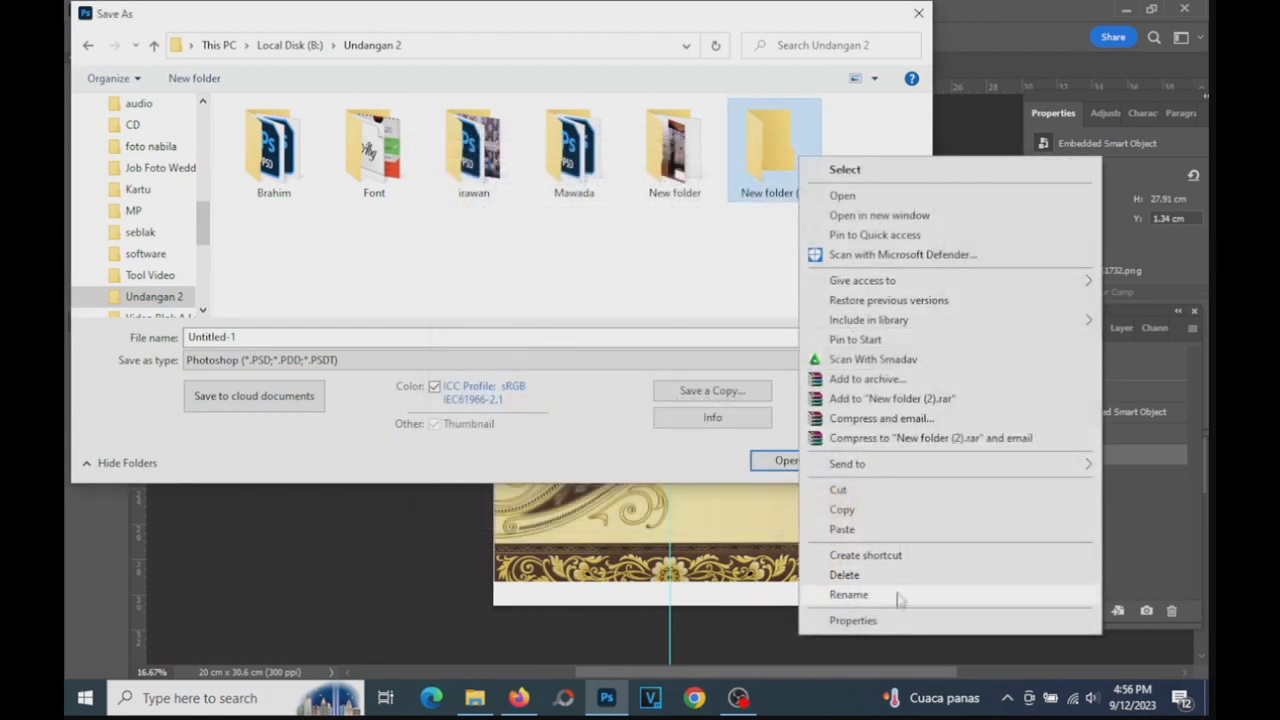
click(898, 595)
text(irawan )
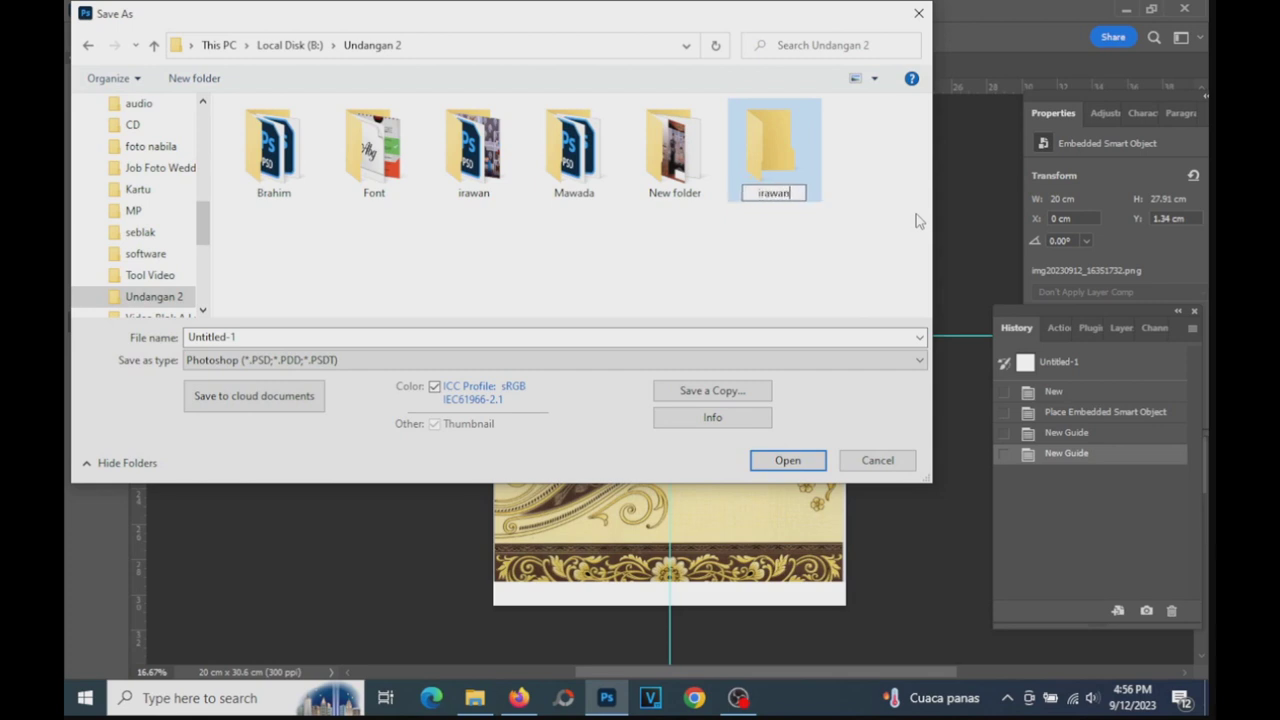
text(2)
- Save the document as luar.psd in the new client folder, keeping maximum compatibility
click(842, 249)
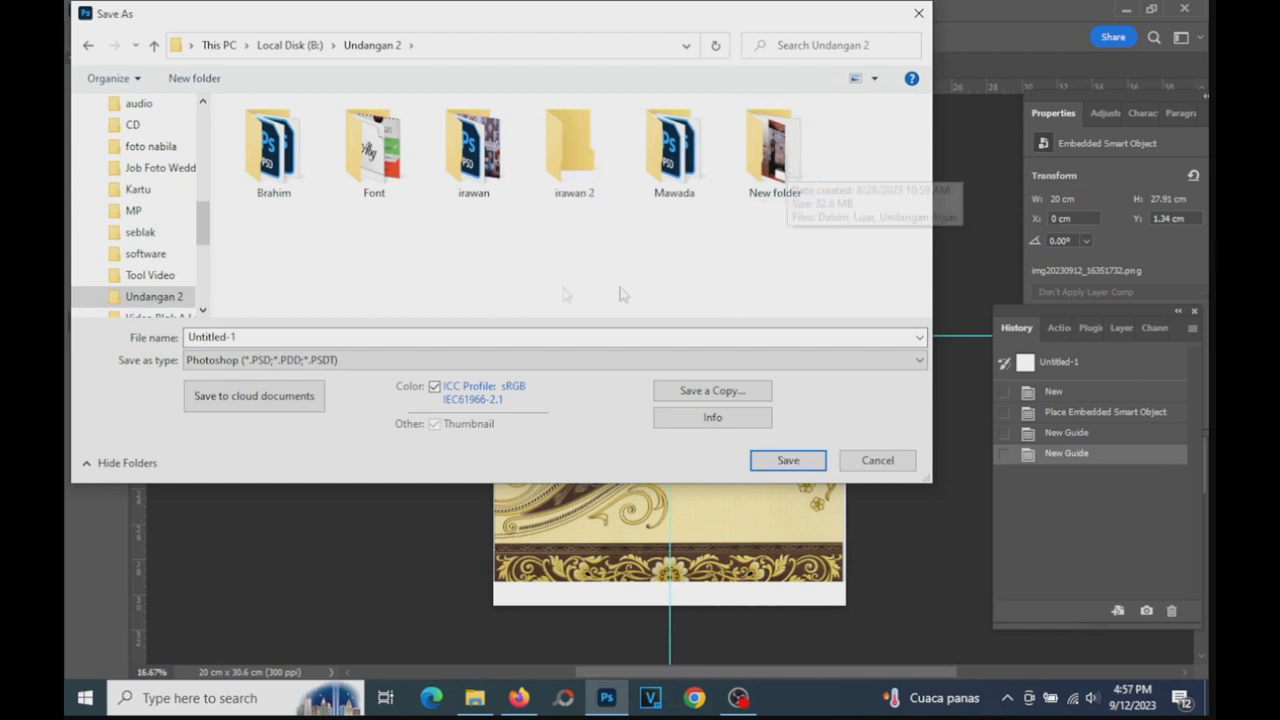
double_click(574, 185)
click(364, 336)
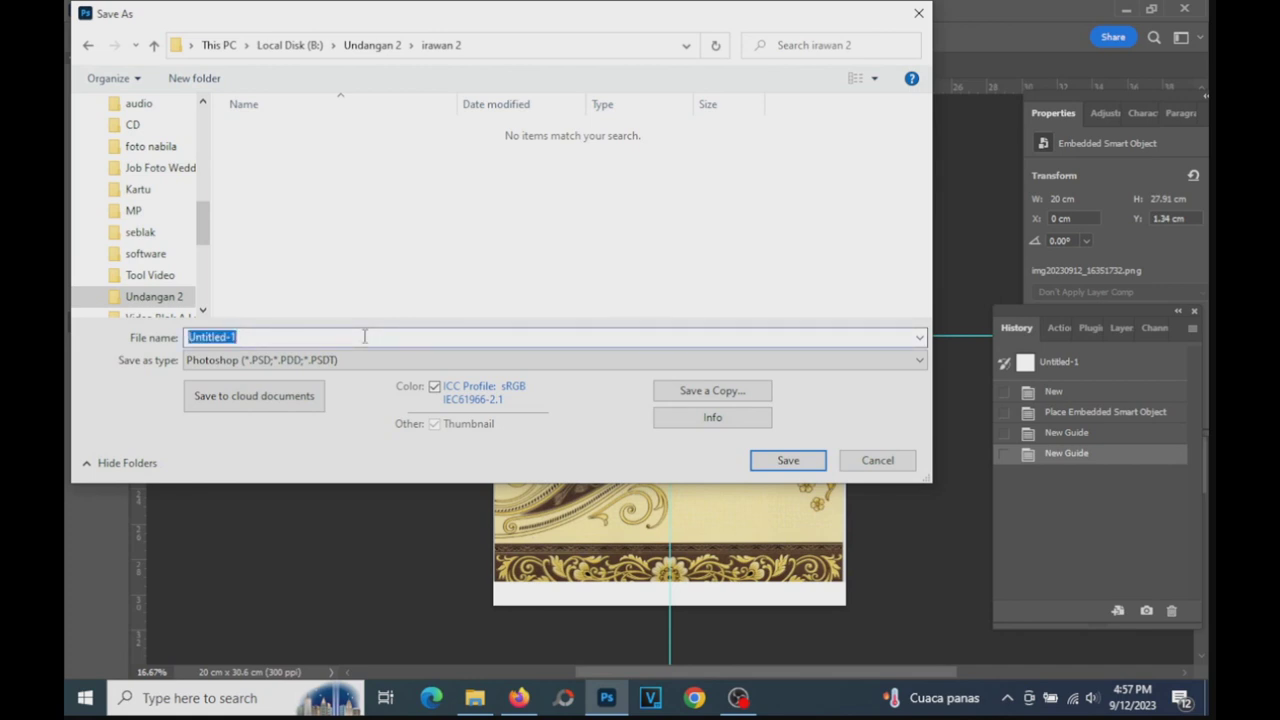
text(luar)
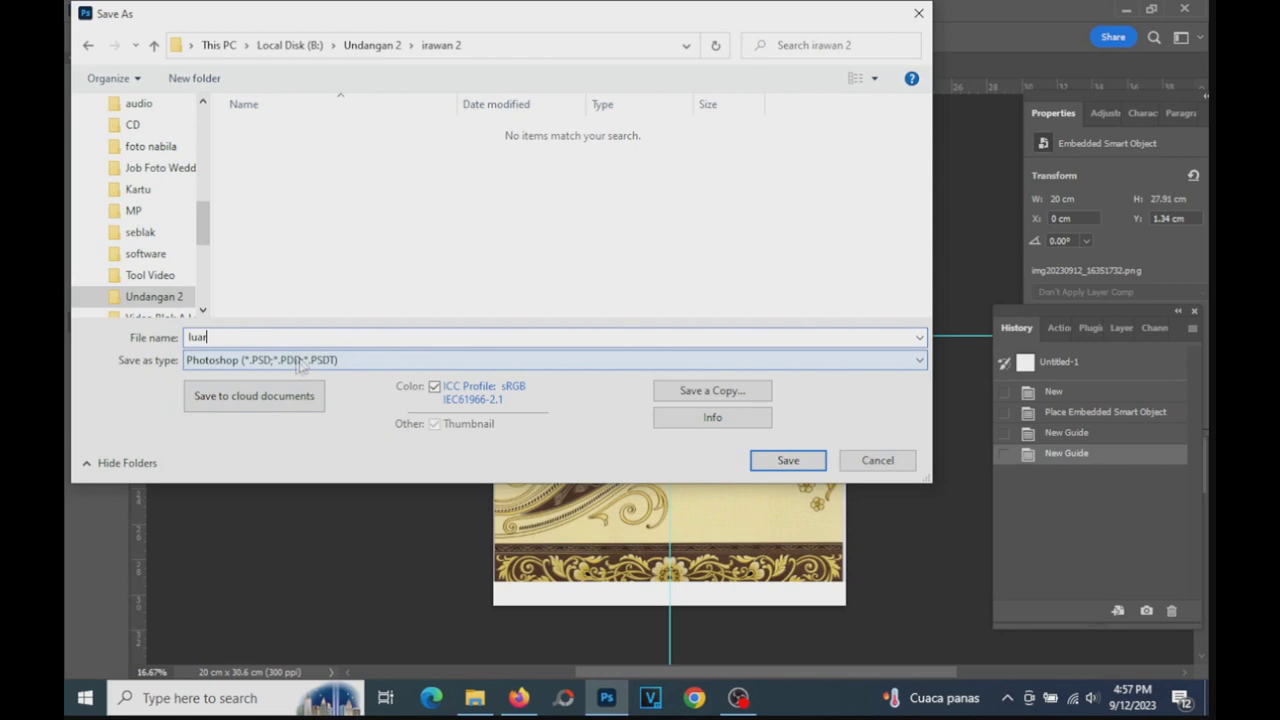
click(775, 462)
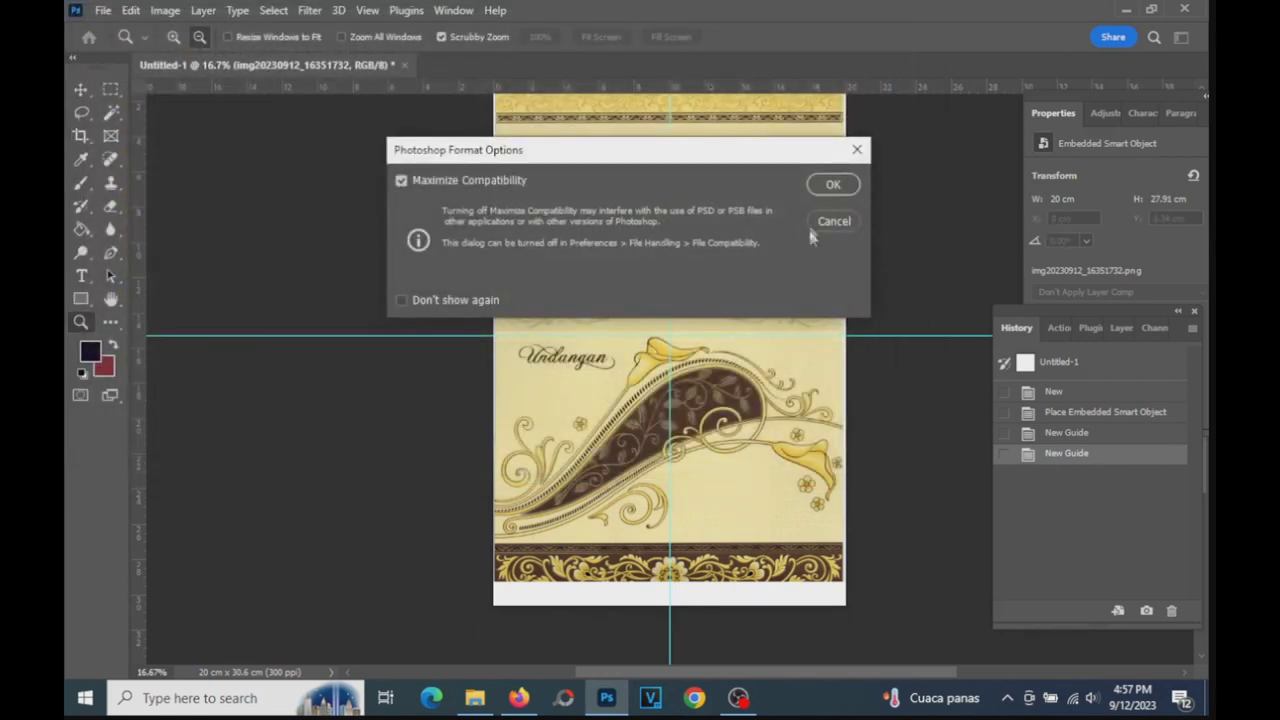
click(834, 188)
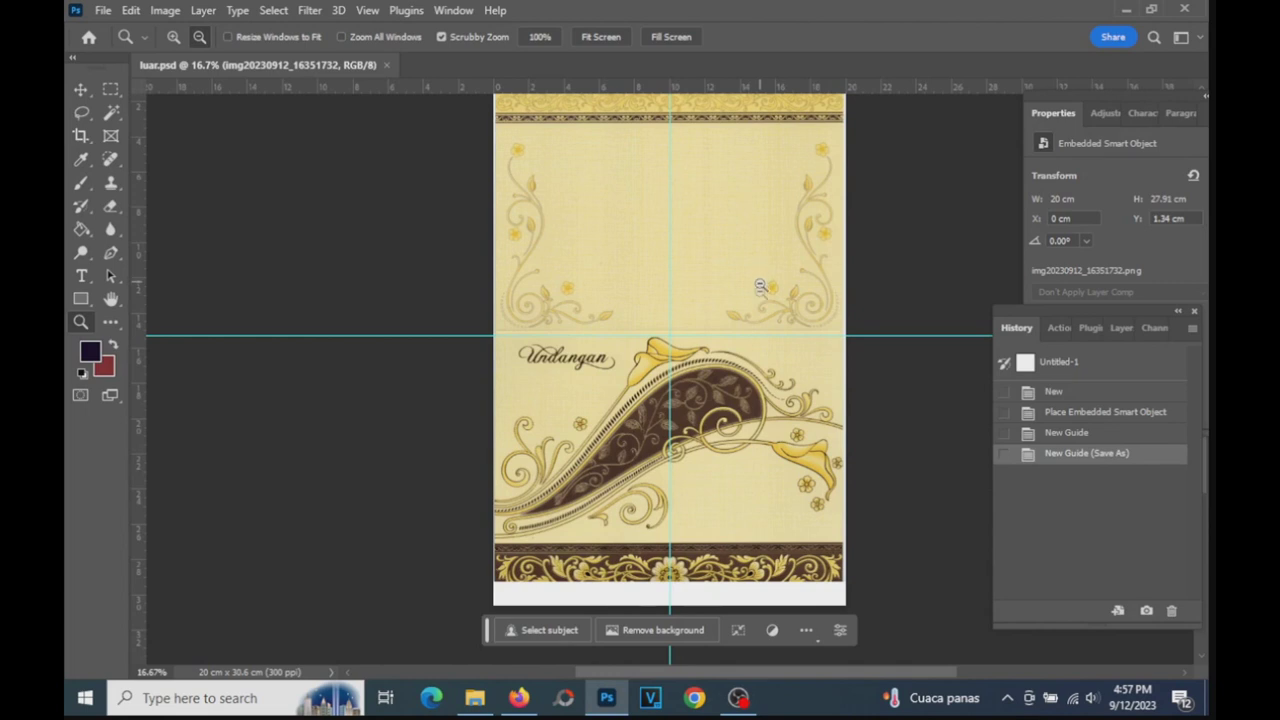
drag(670, 341, 711, 328)
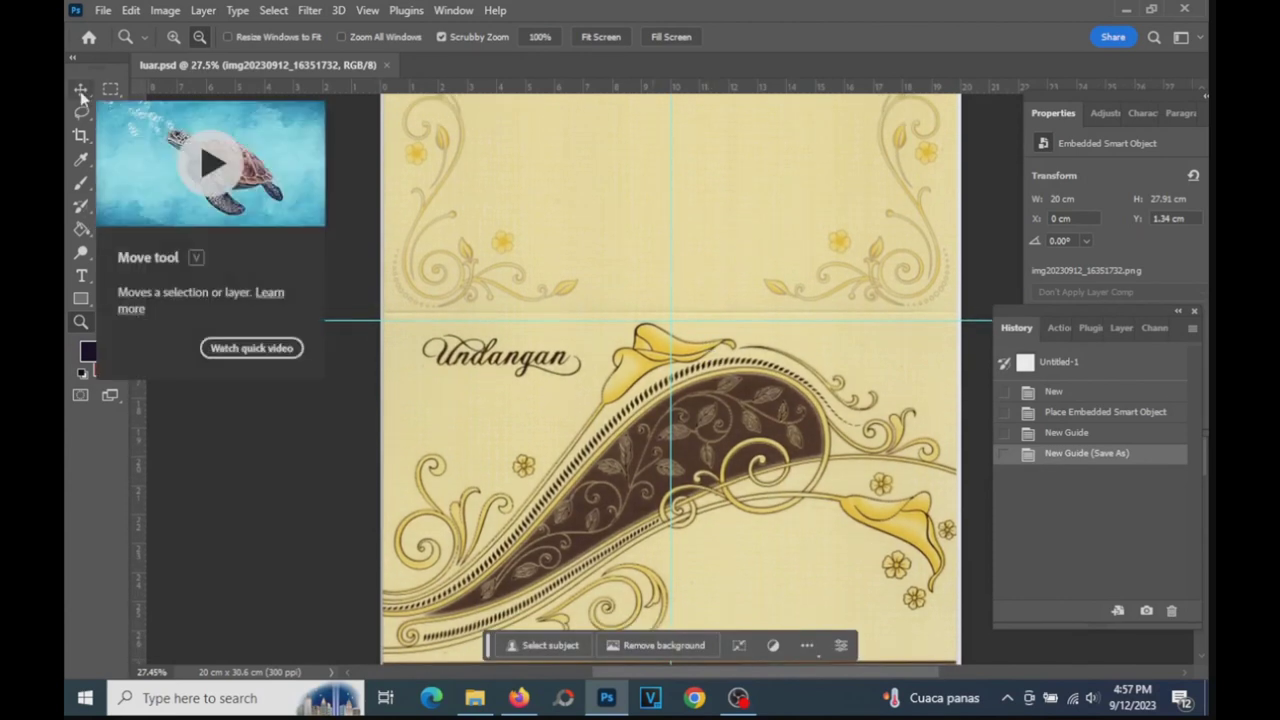
click(82, 92)
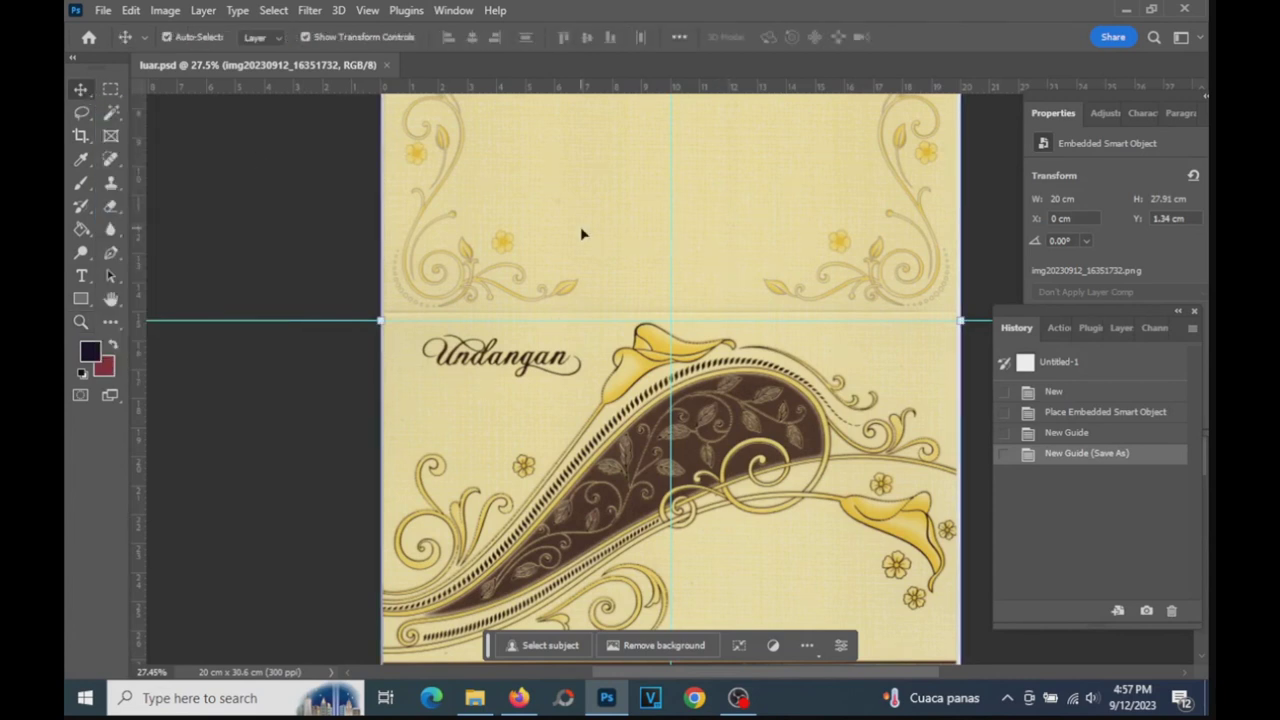
click(1121, 328)
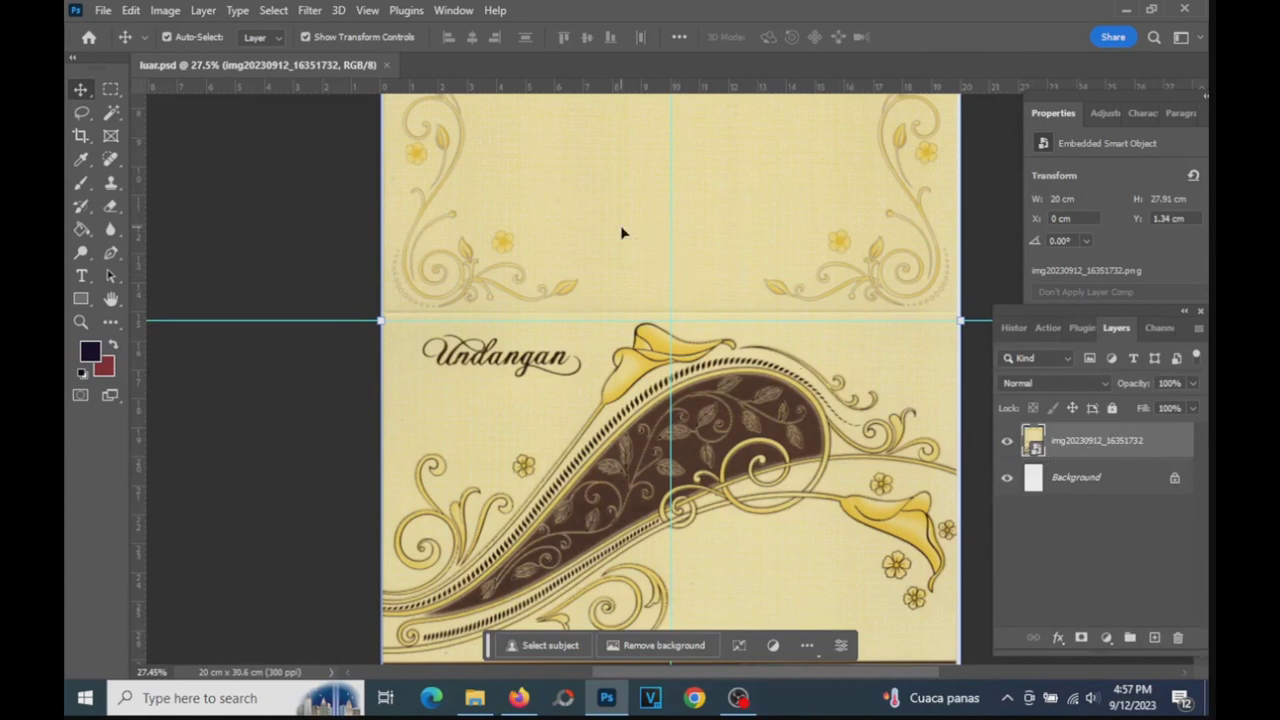
drag(620, 233, 620, 243)
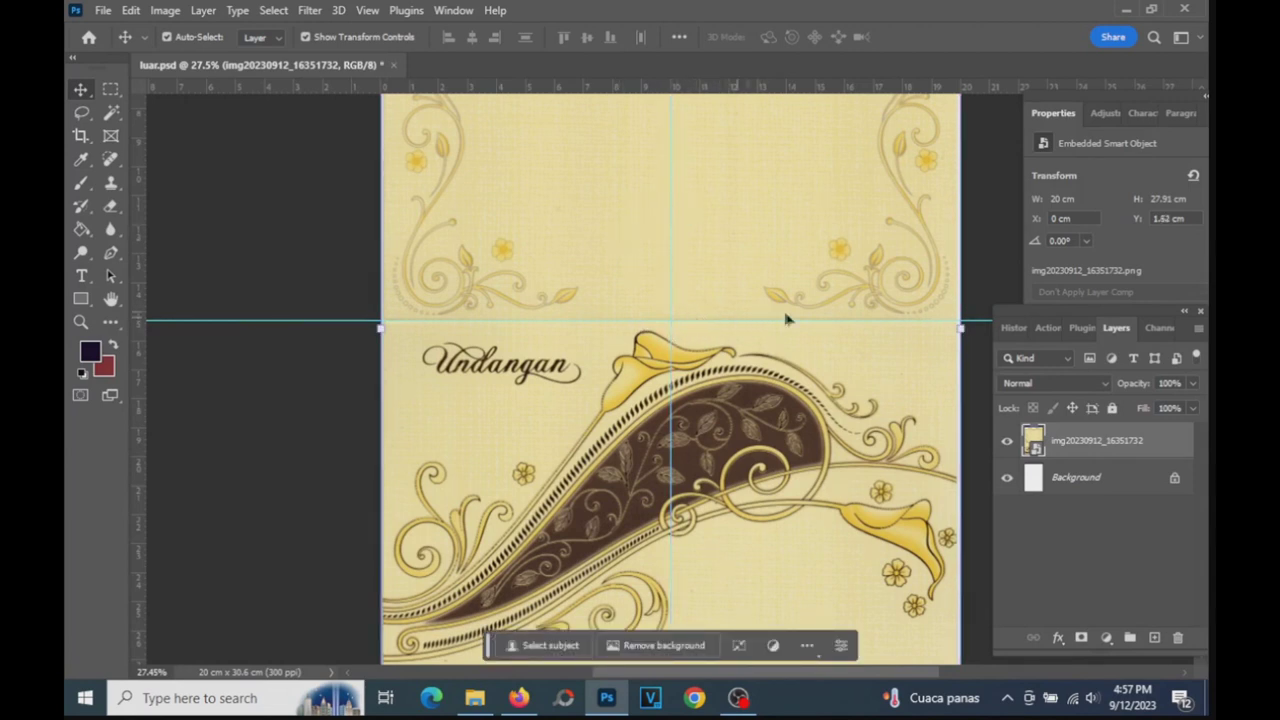
scroll(636, 325, down, 3)
scroll(636, 333, down, 2)
scroll(636, 335, down, 4)
scroll(636, 338, up, 4)
scroll(636, 342, up, 4)
scroll(636, 345, up, 2)
scroll(630, 370, down, 3)
scroll(625, 400, down, 2)
scroll(622, 418, down, 1)
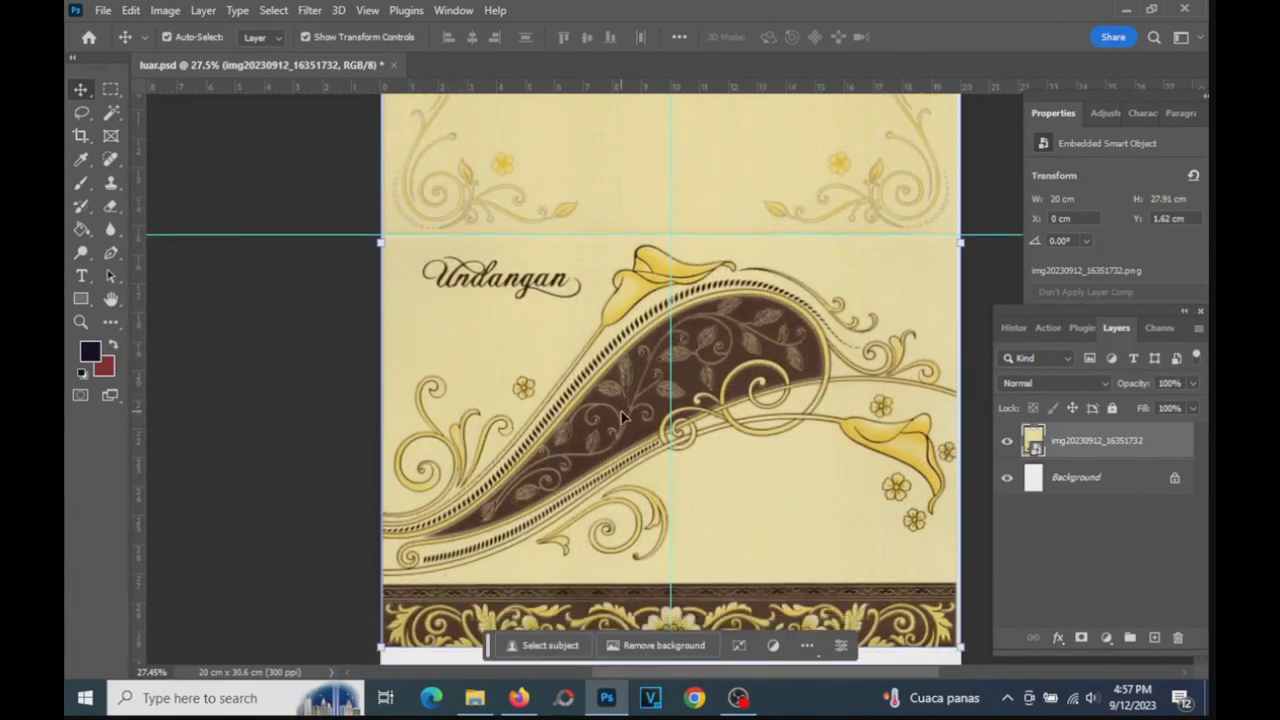
scroll(622, 418, down, 1)
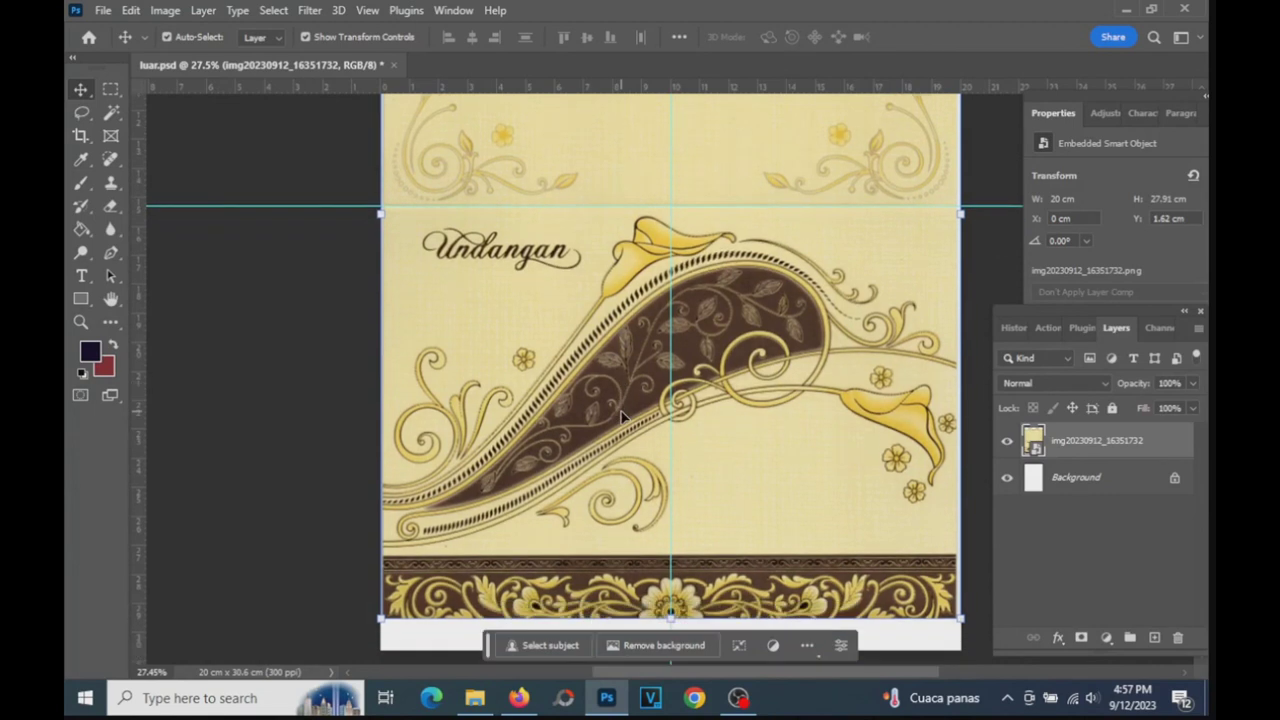
scroll(622, 418, down, 2)
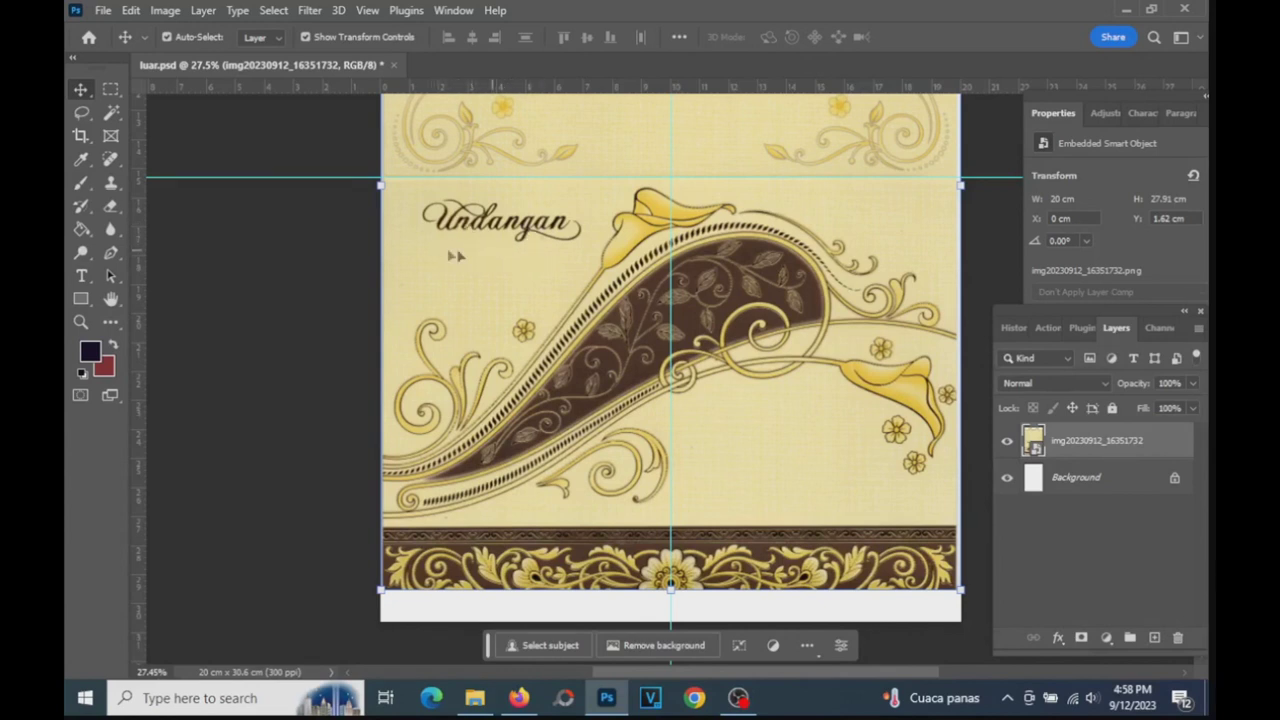
scroll(634, 338, up, 1)
scroll(634, 338, down, 1)
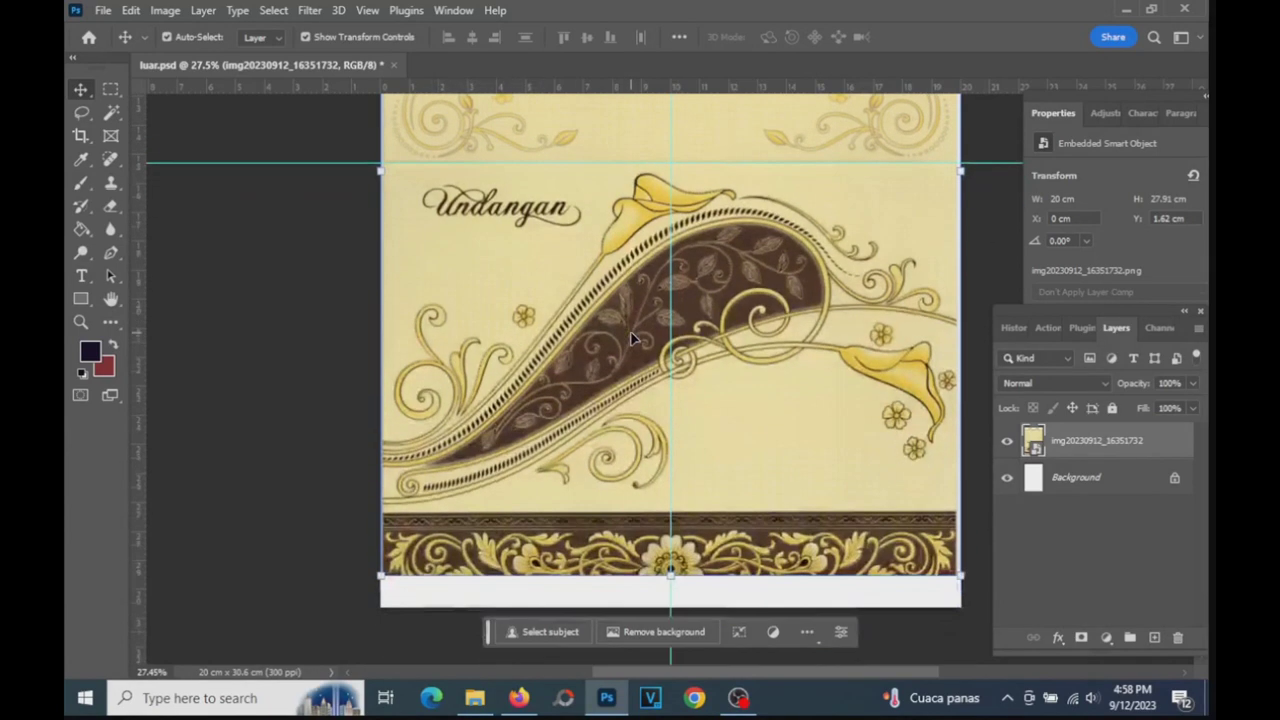
scroll(634, 338, down, 1)
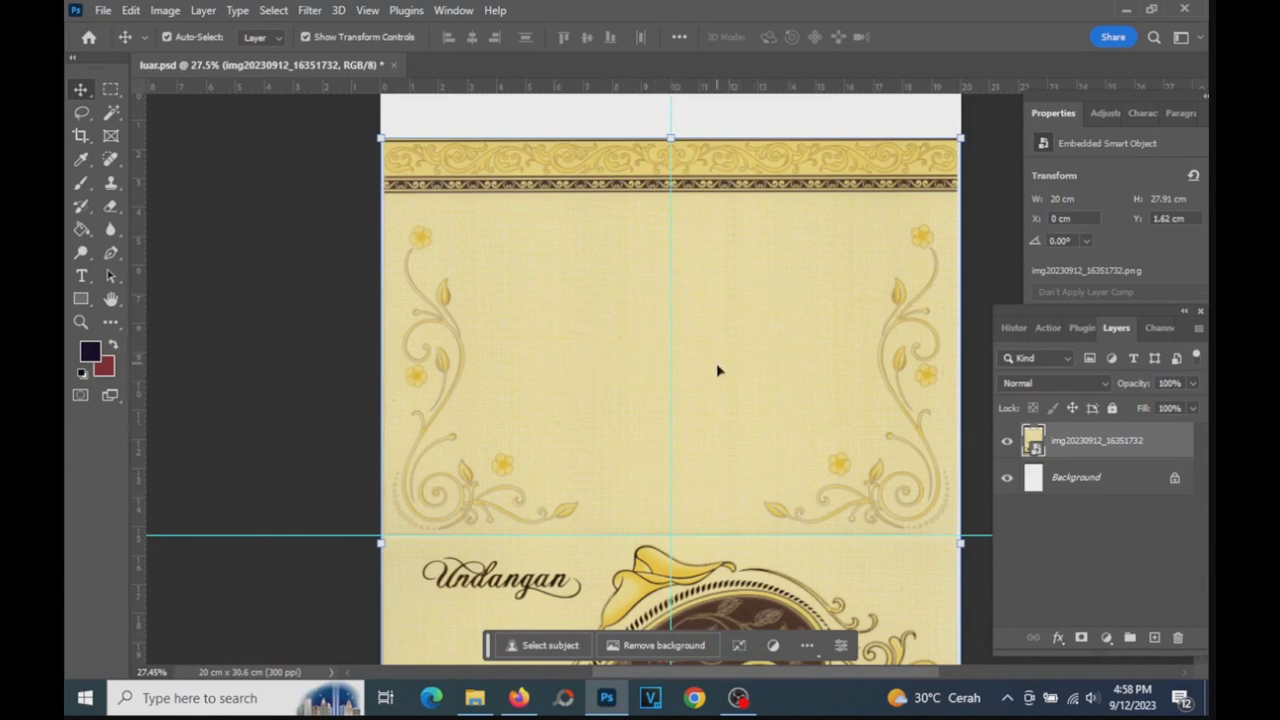
scroll(716, 366, down, 1)
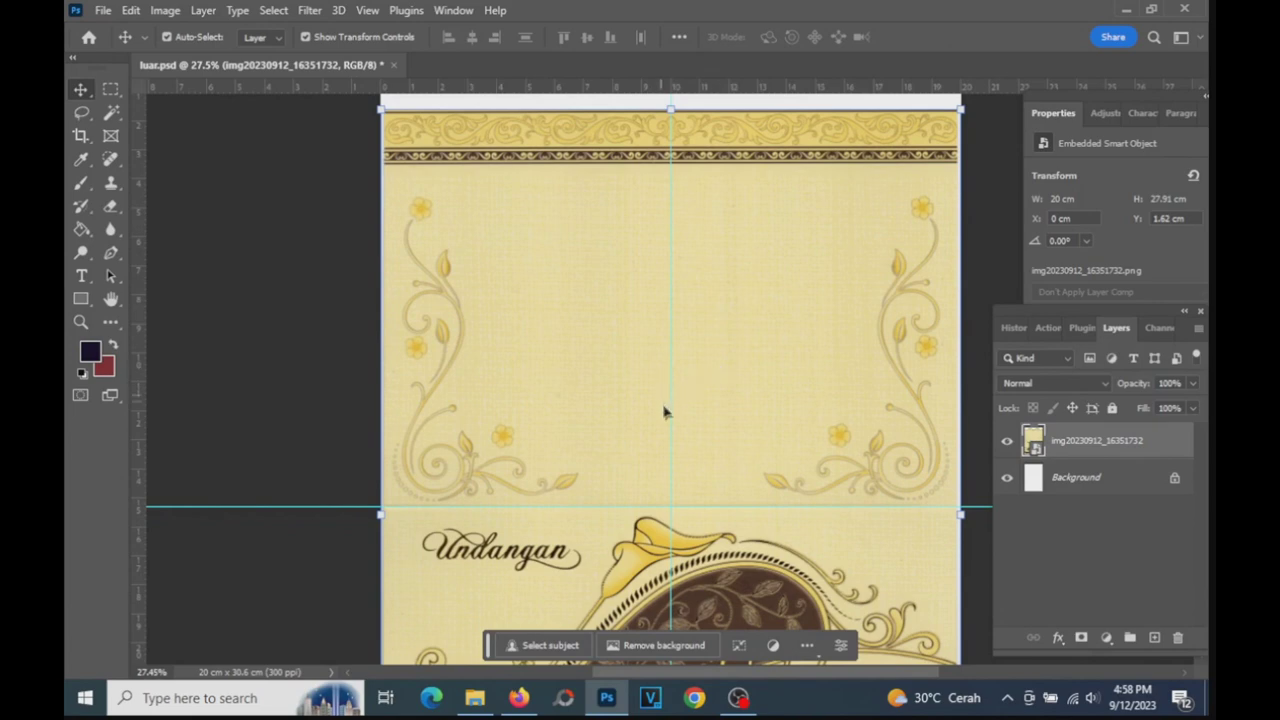
scroll(712, 349, down, 2)
scroll(712, 349, down, 4)
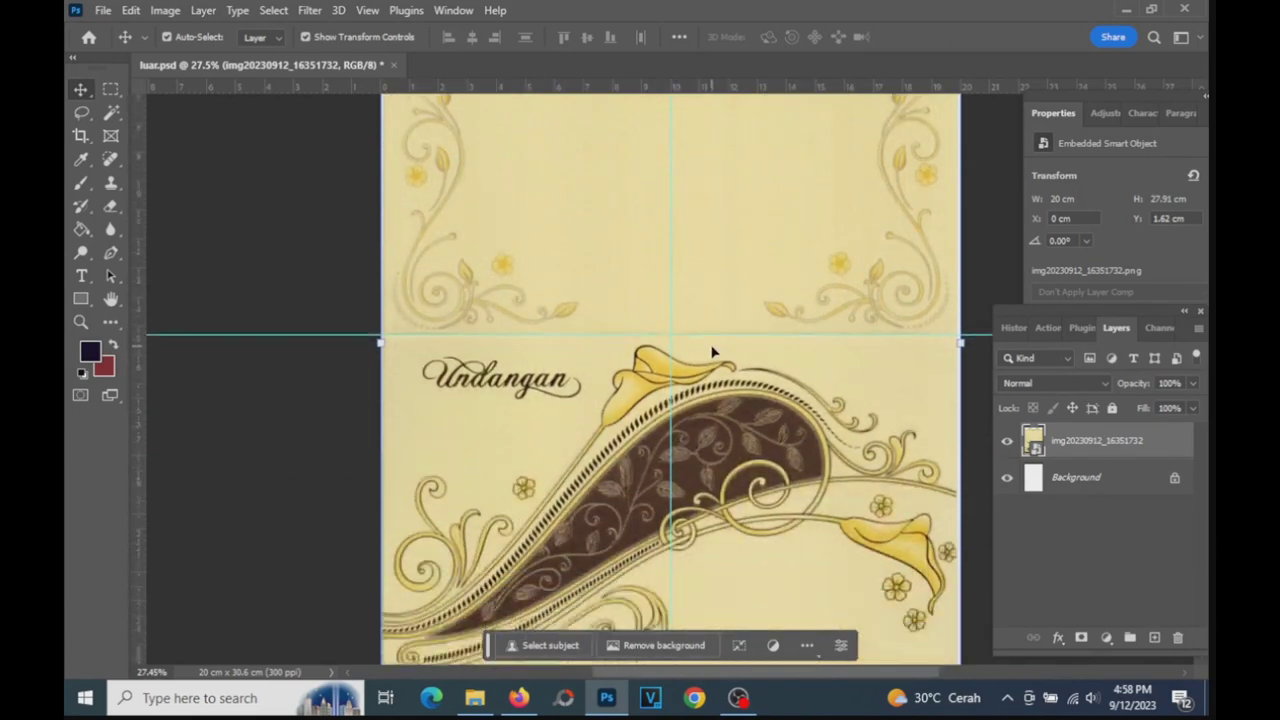
scroll(712, 349, down, 5)
scroll(720, 351, down, 1)
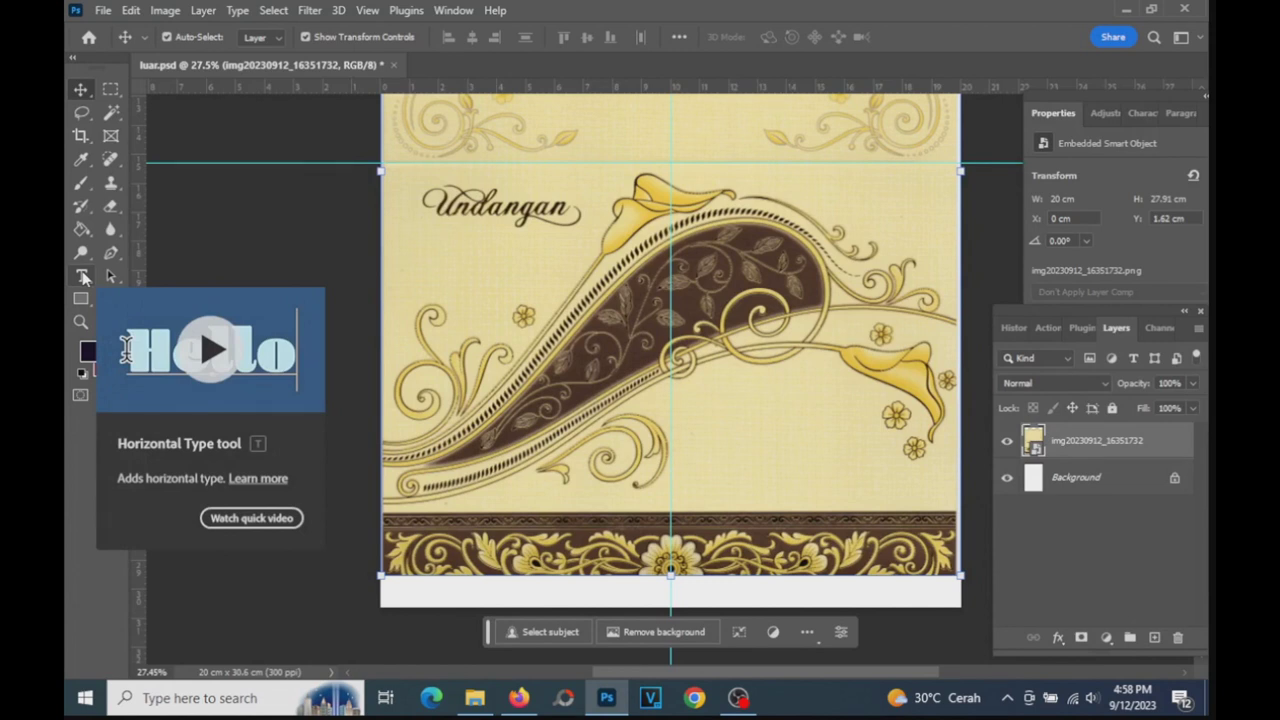
- Add a Horizontal Type line below Undangan reading 'Kamis, 26 November 202'
click(84, 277)
click(84, 277)
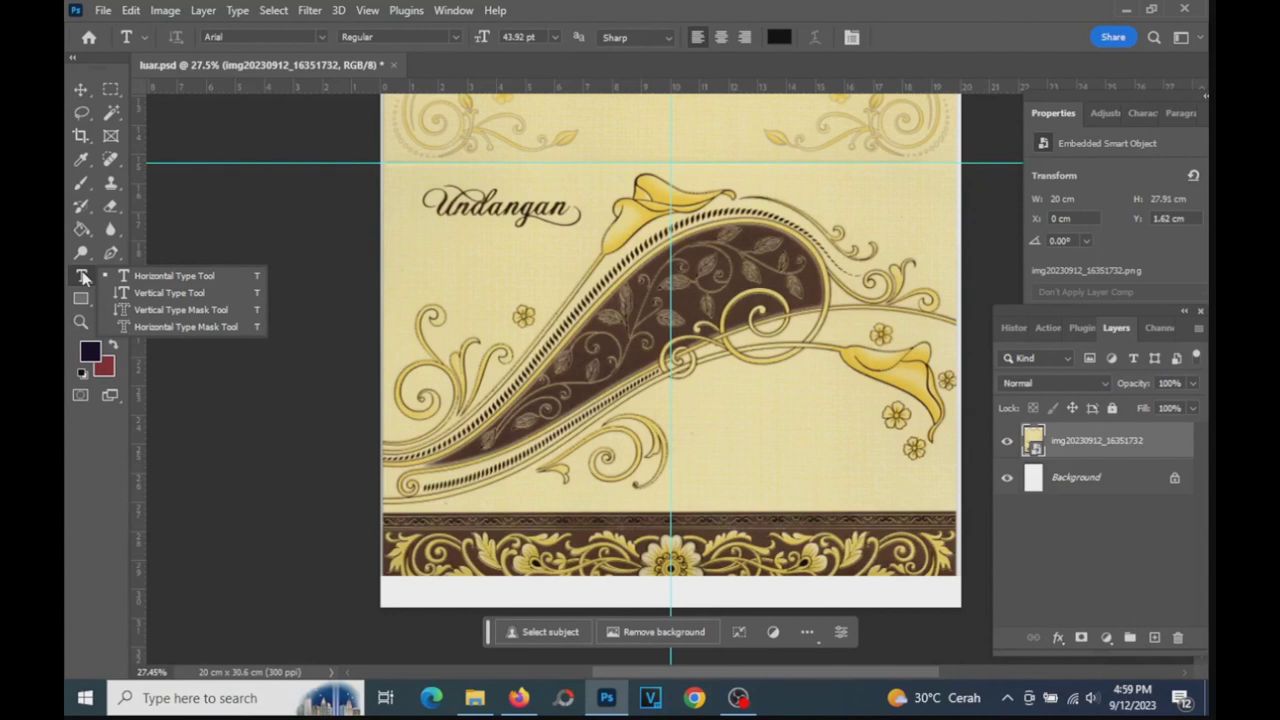
click(141, 272)
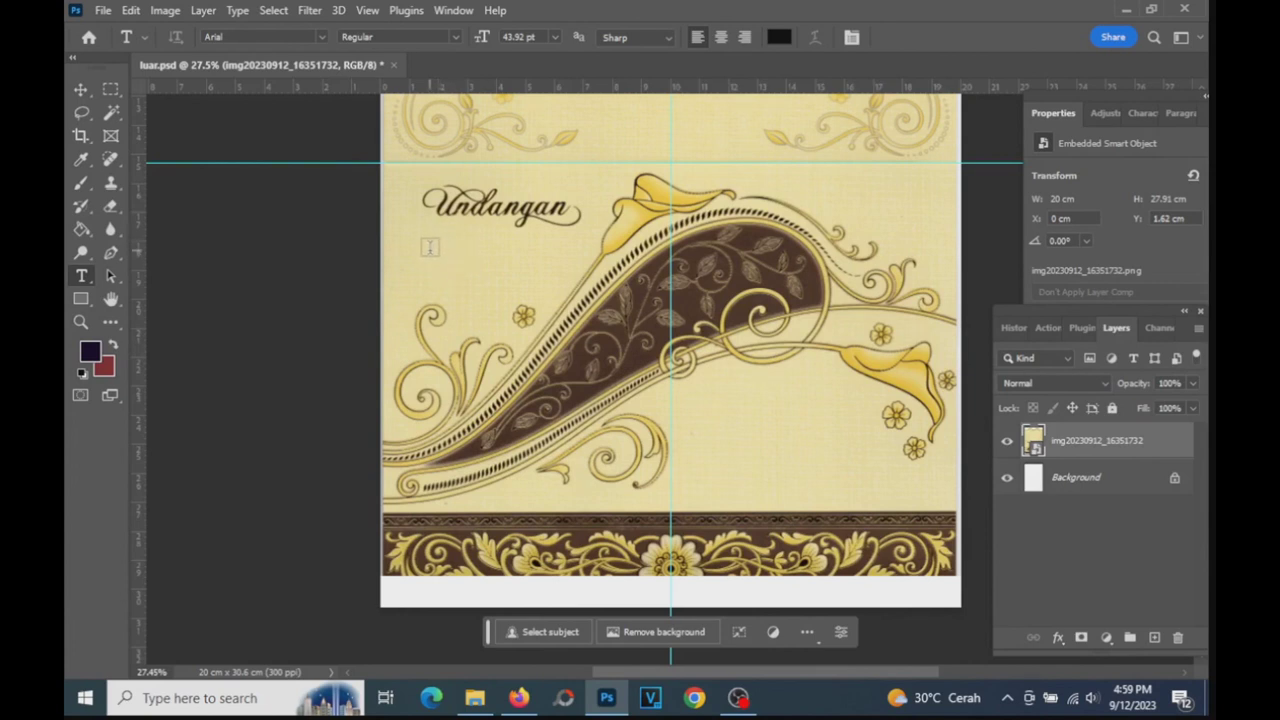
click(430, 247)
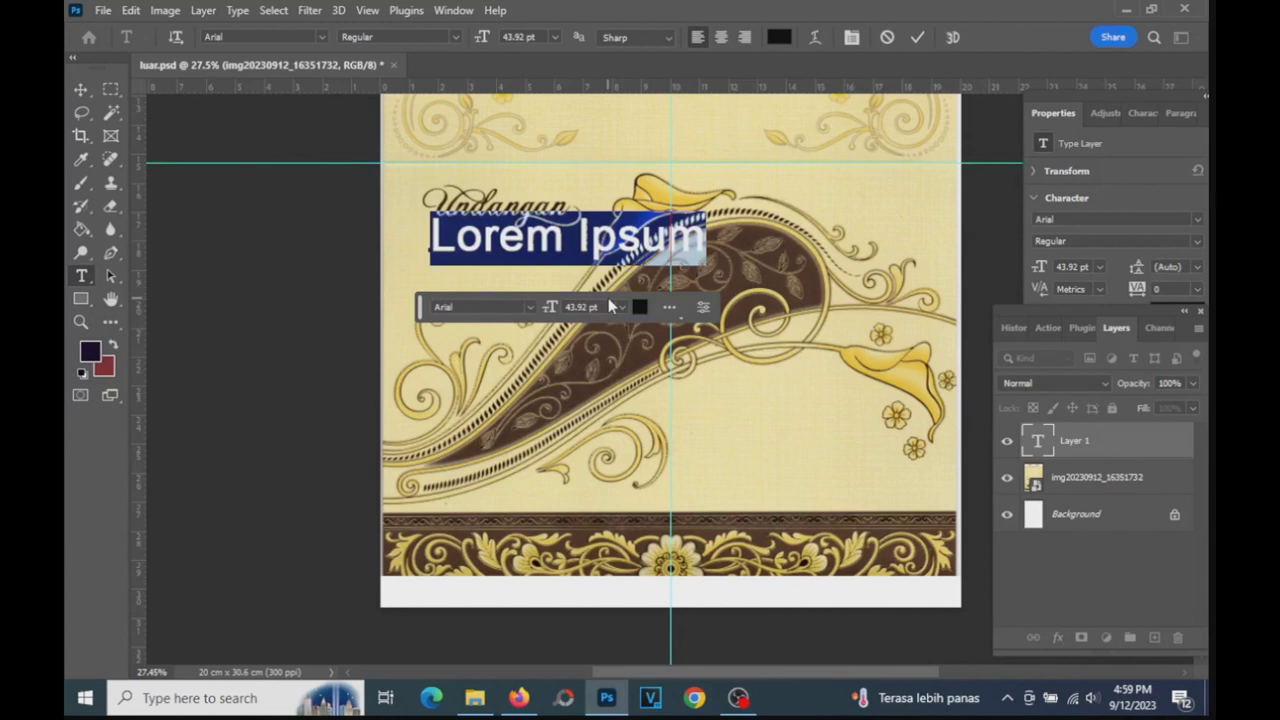
text(Kamis, 26 m)
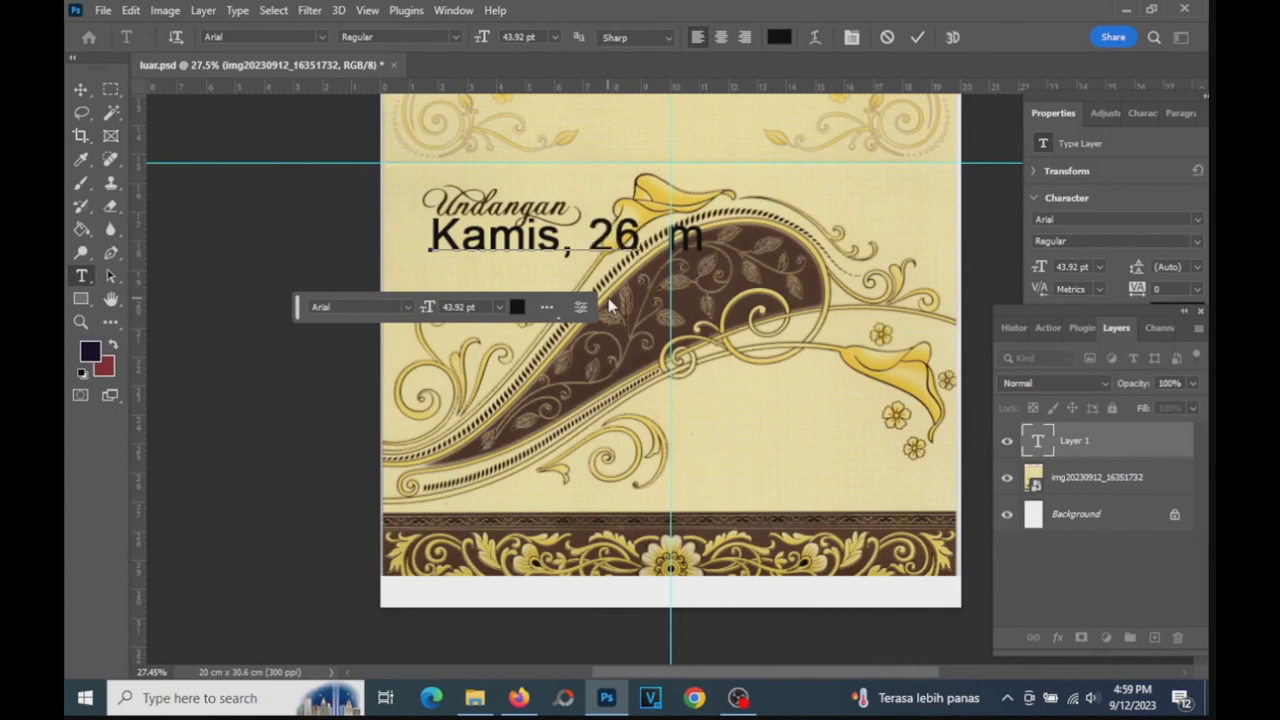
text( November 202)
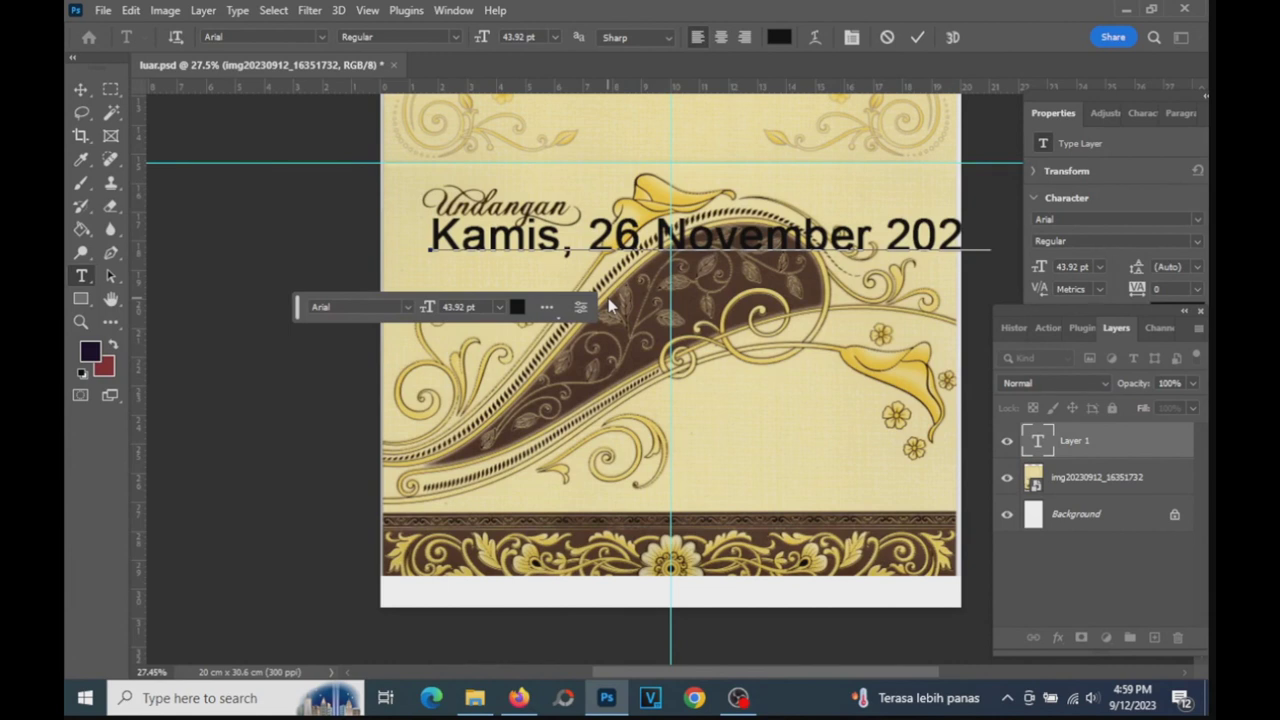
- Commit the date text and shrink it proportionally with Free Transform
click(81, 89)
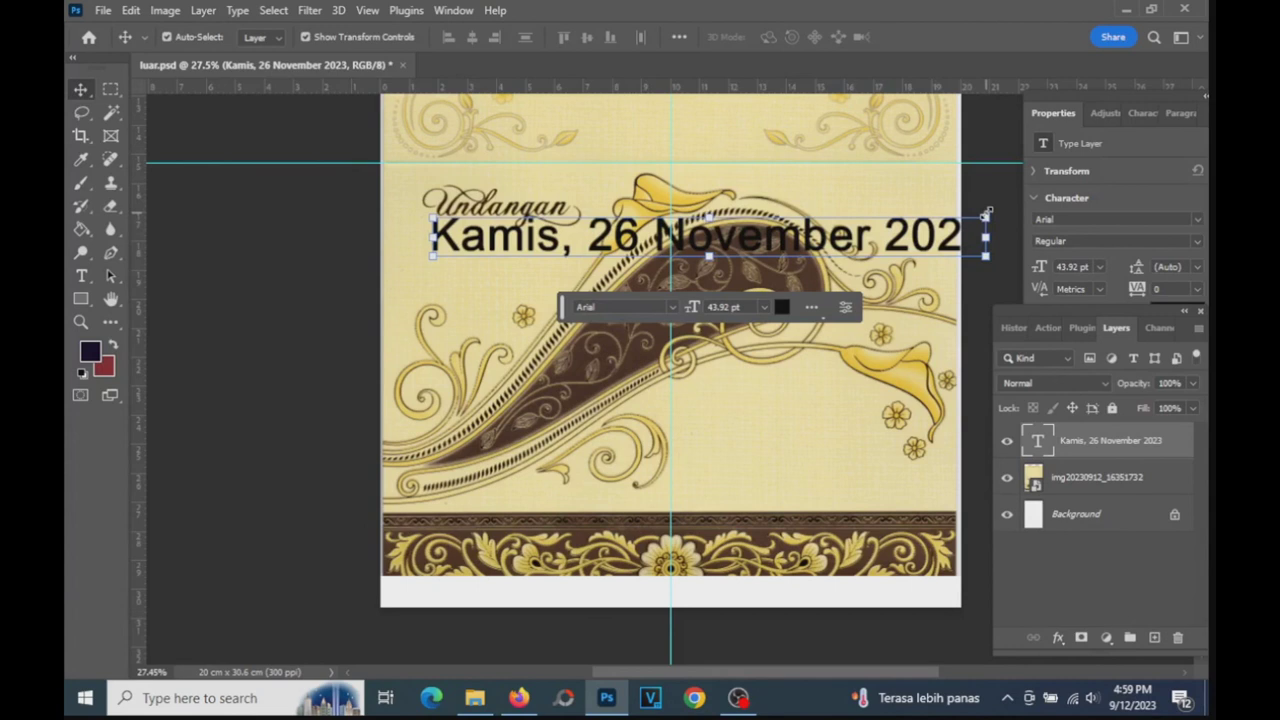
click(986, 213)
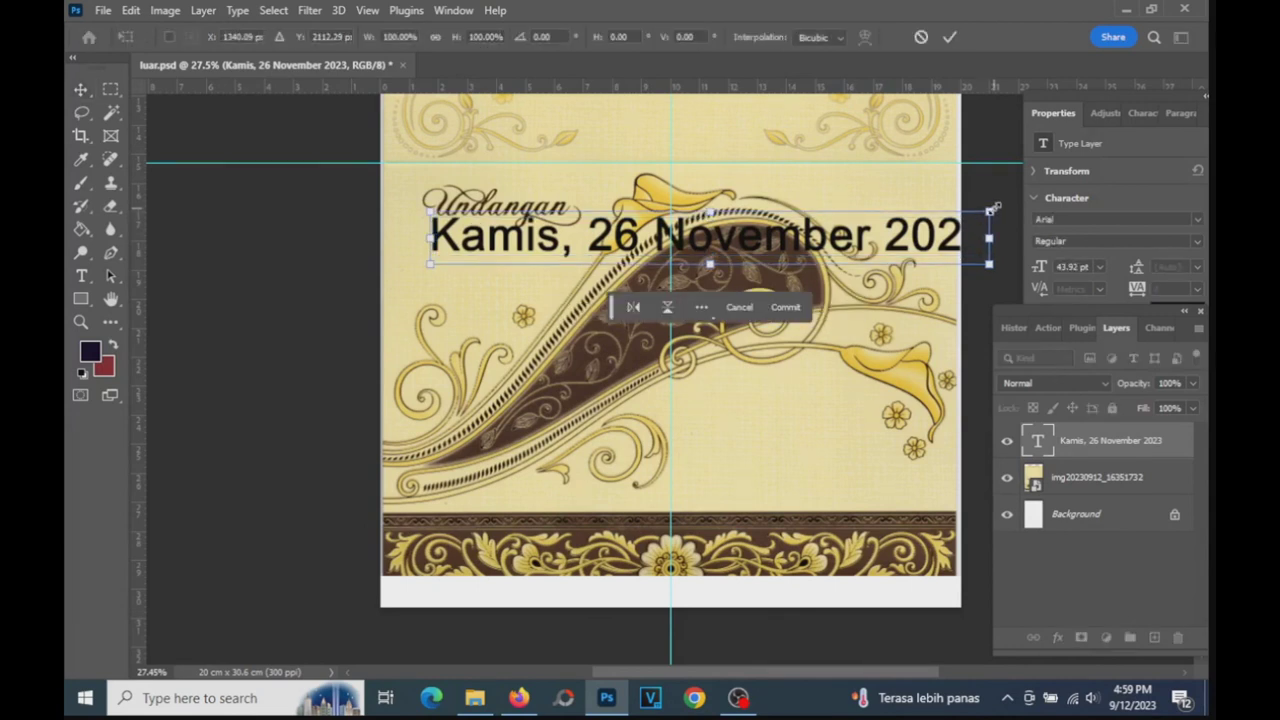
mouse_move(990, 211)
mouse_down()
mouse_move(928, 245)
mouse_move(909, 235)
mouse_up()
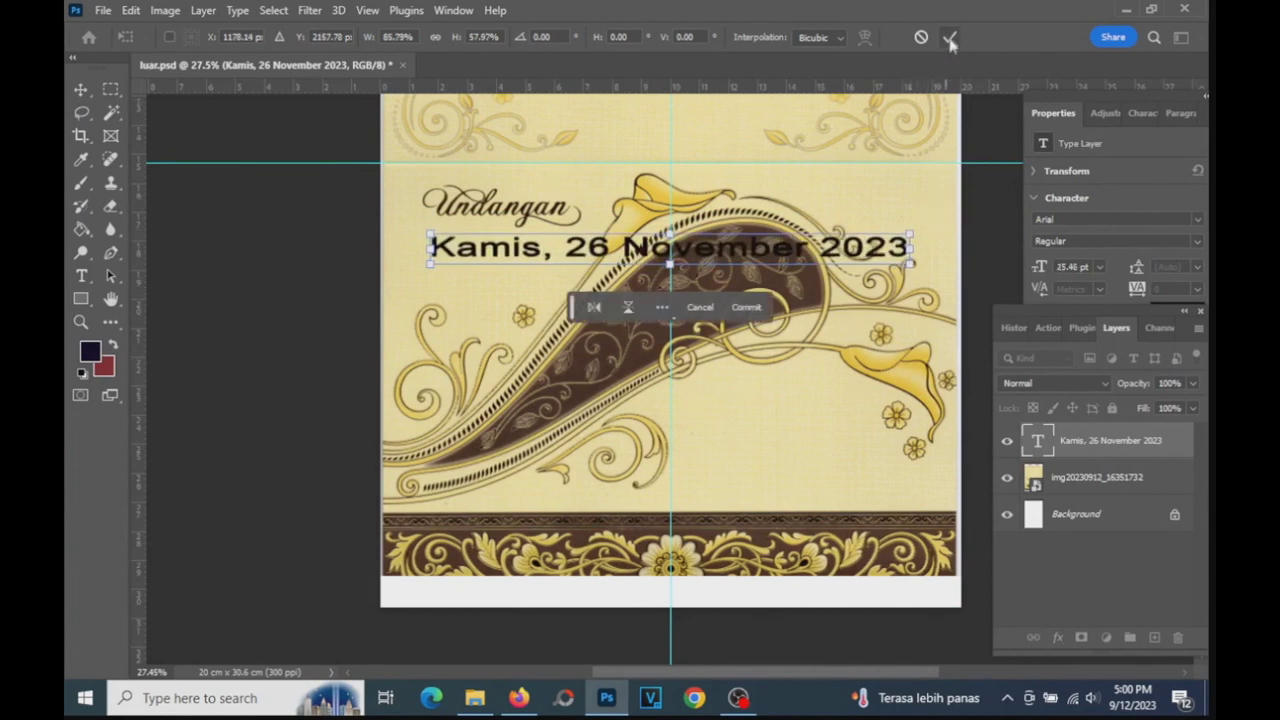
click(435, 37)
drag(910, 262, 783, 226)
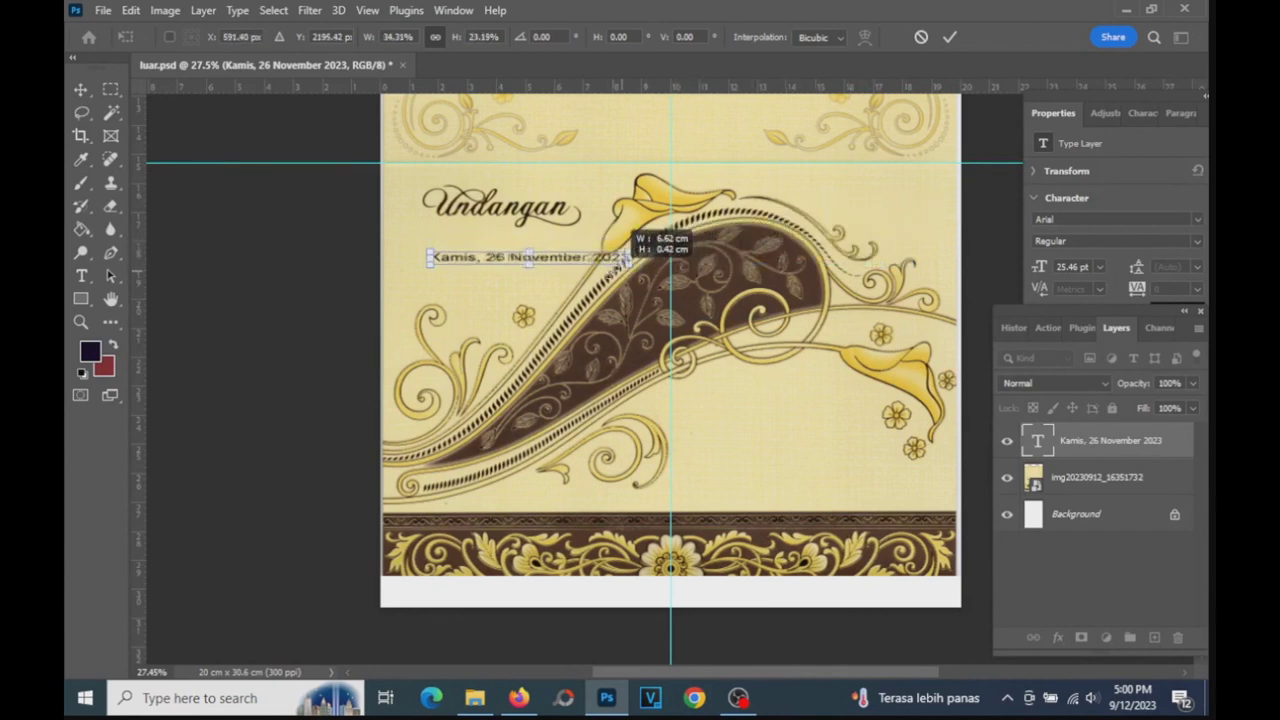
mouse_move(783, 255)
mouse_down()
mouse_move(606, 260)
mouse_move(536, 235)
mouse_up()
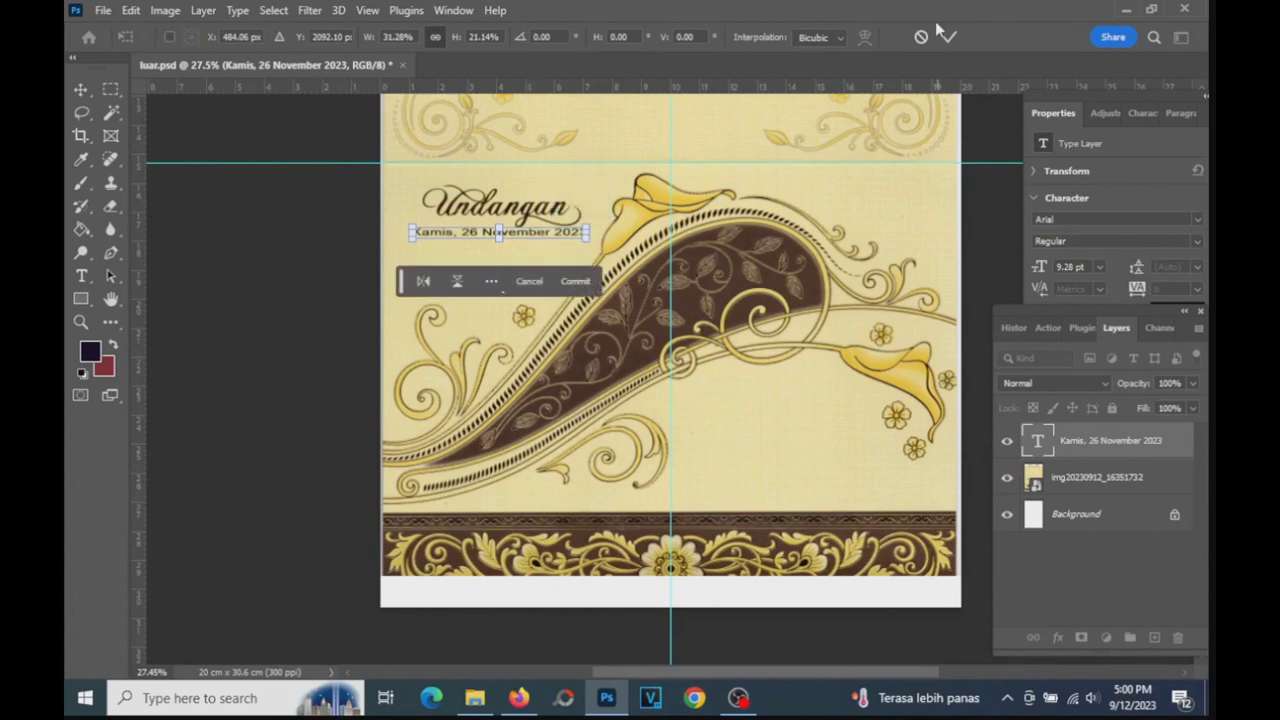
click(950, 38)
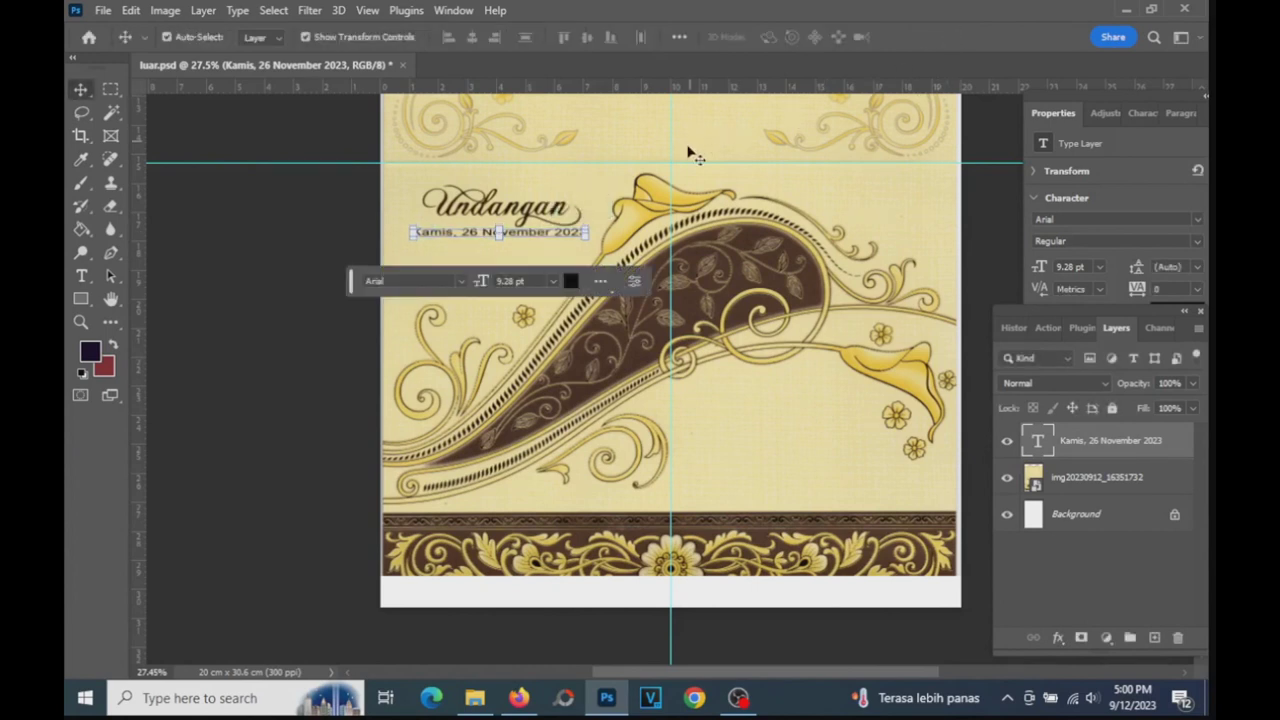
- Set the date to 12 pt, then revert the size and resize changes in History
click(553, 283)
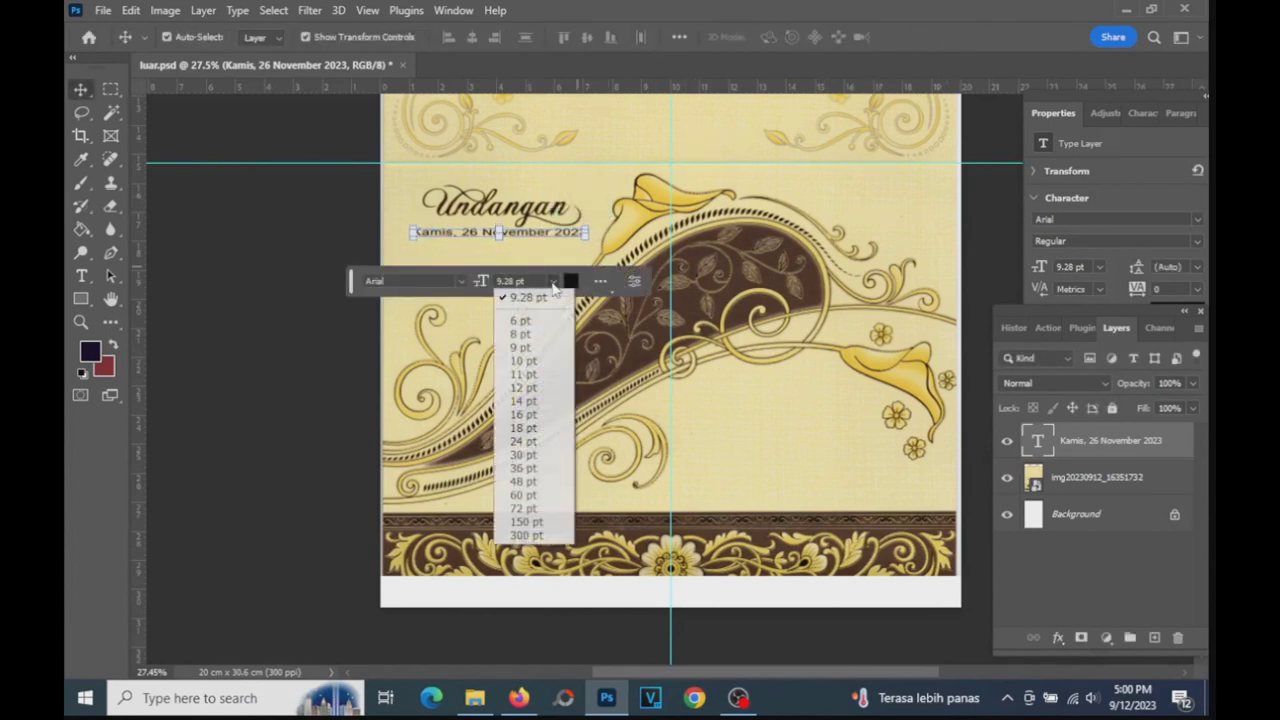
click(533, 388)
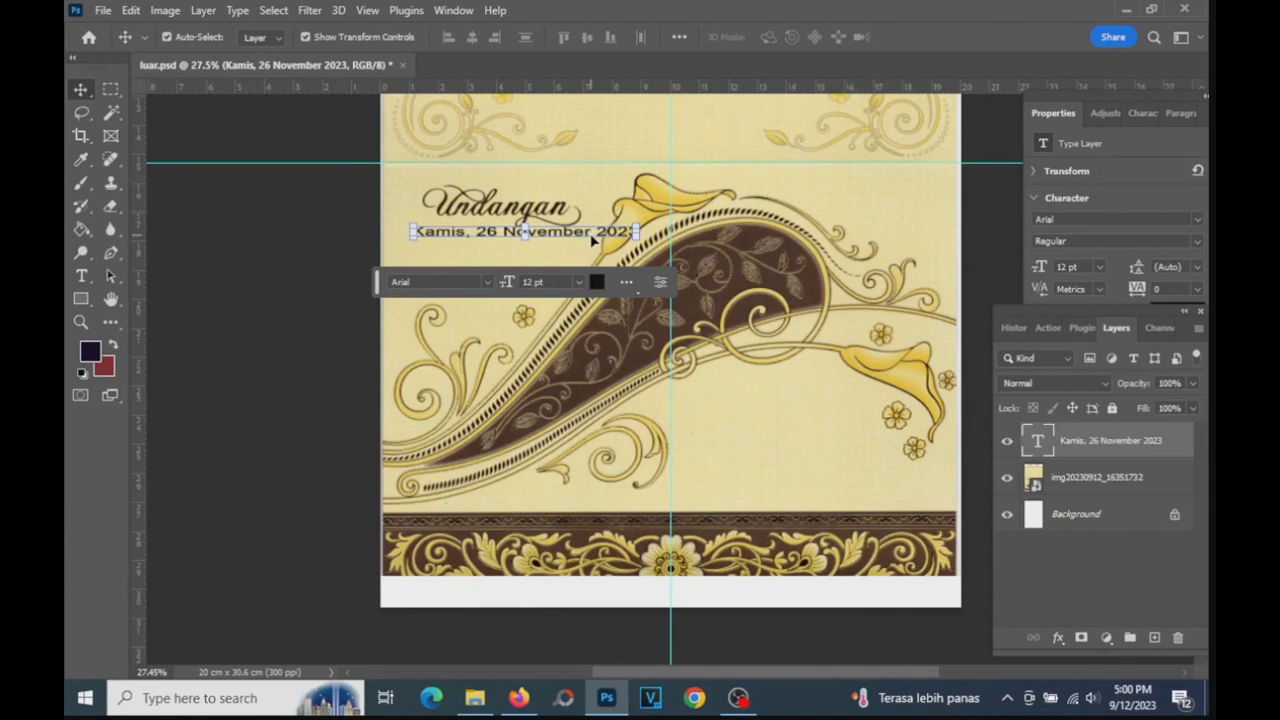
click(1015, 328)
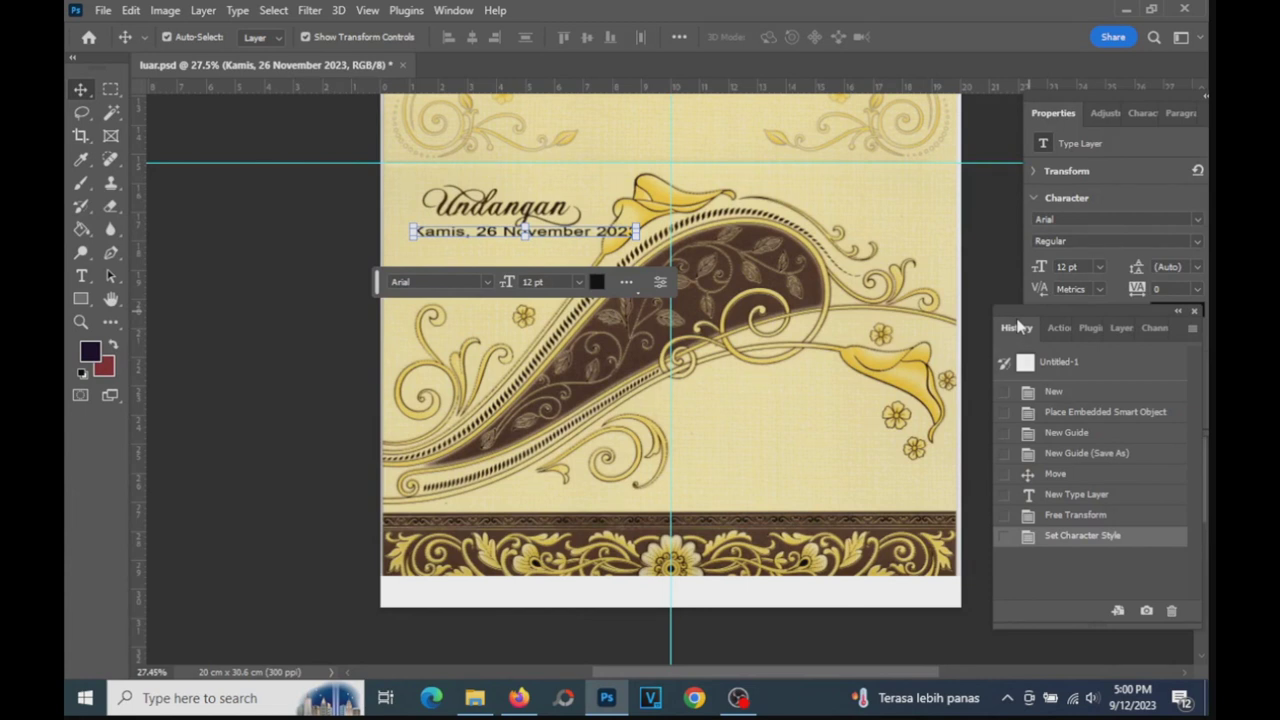
click(1080, 513)
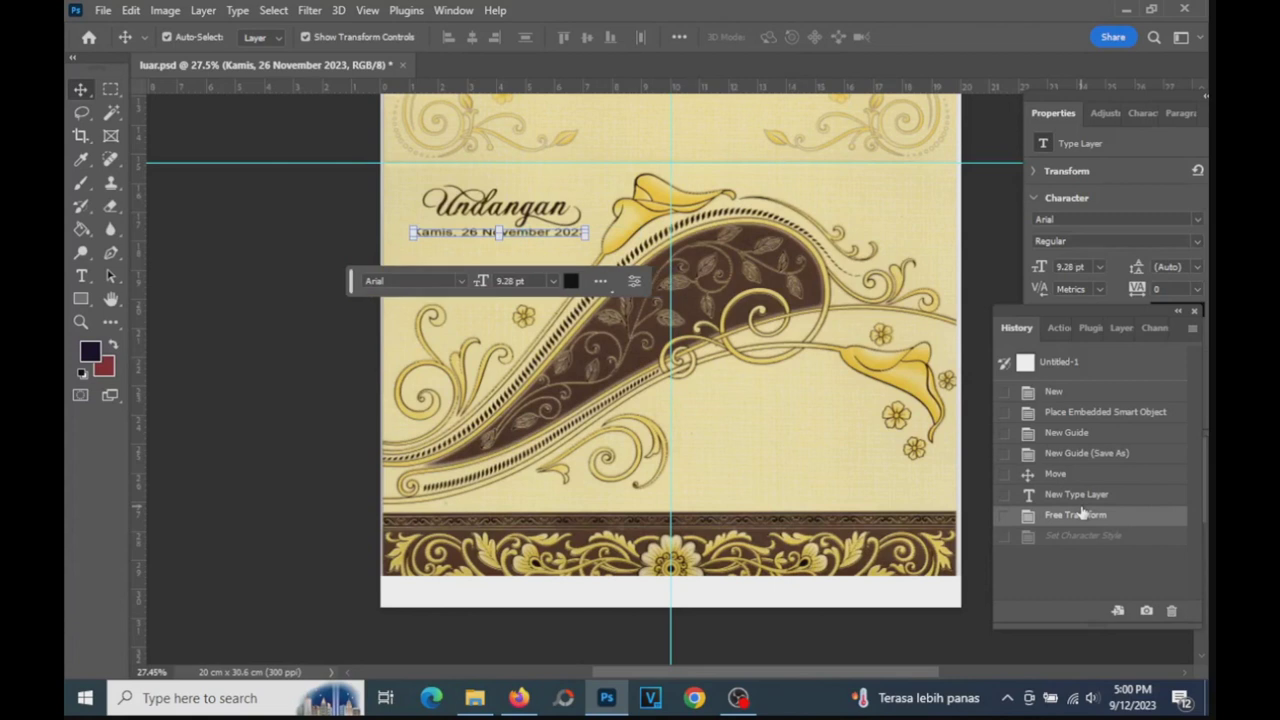
click(1080, 494)
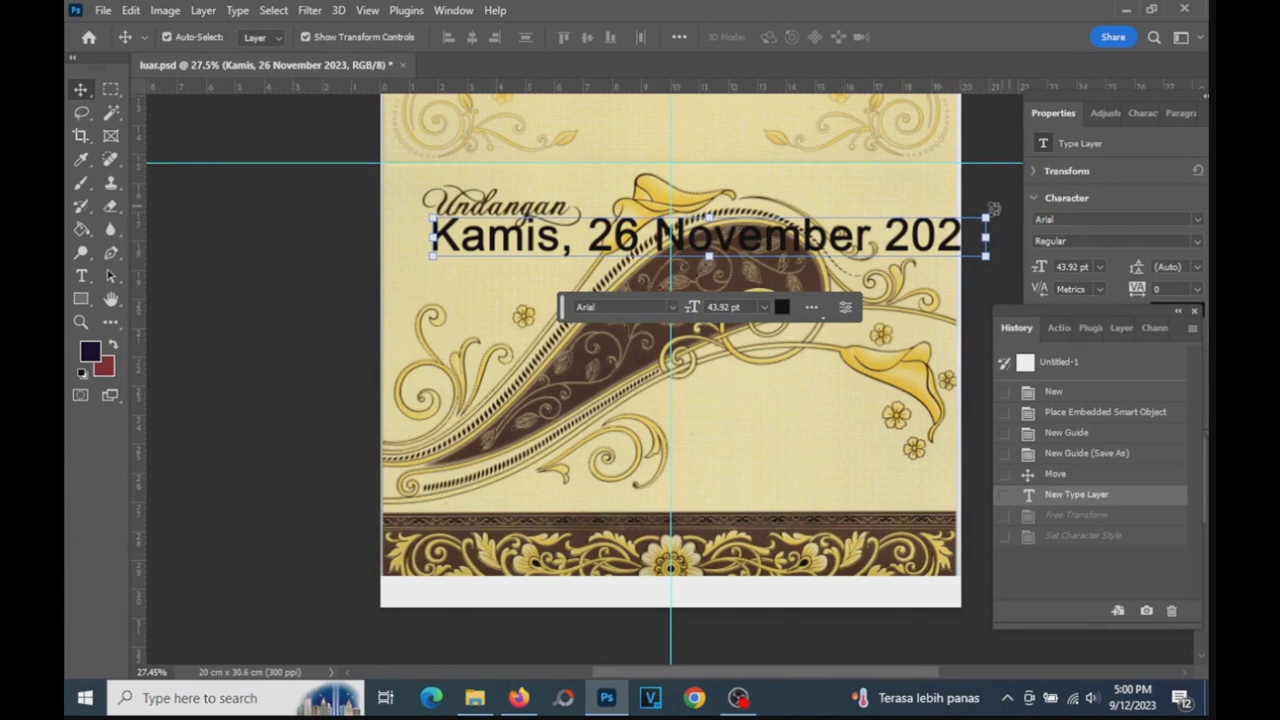
- Set the Kamis, 26 November 2023 date to 12 pt and move it up under Undangan
click(985, 217)
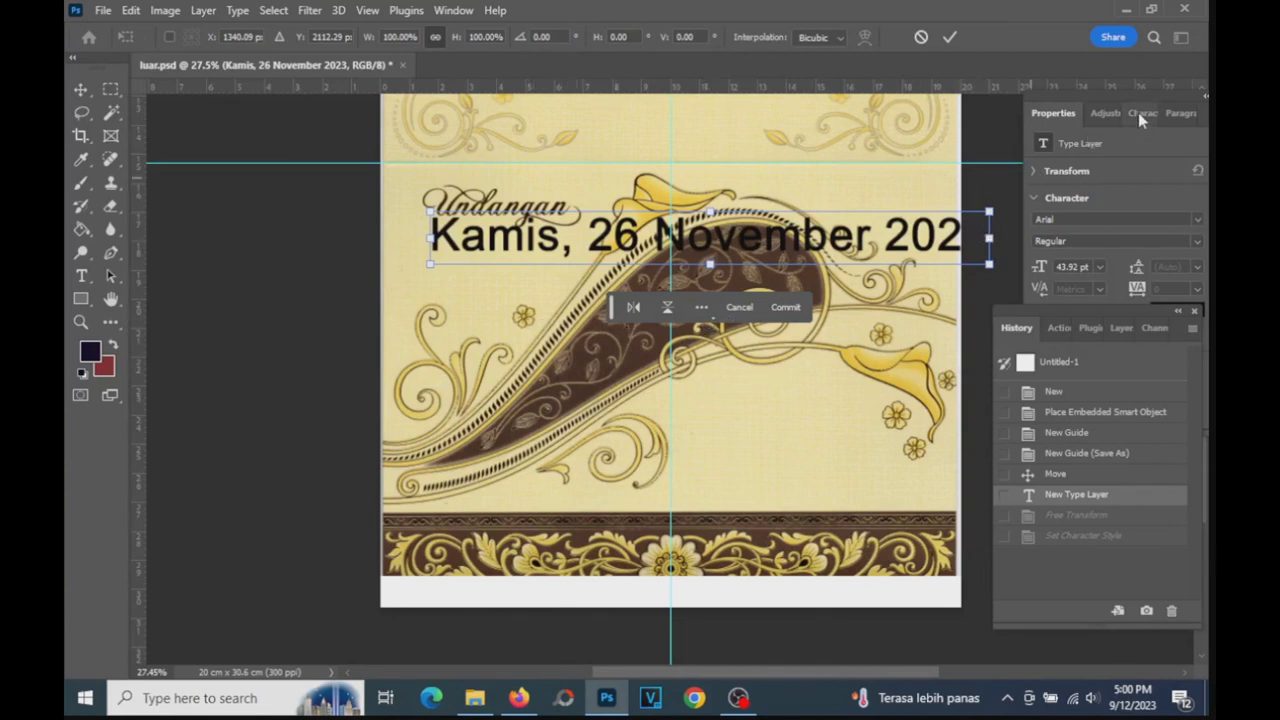
click(949, 37)
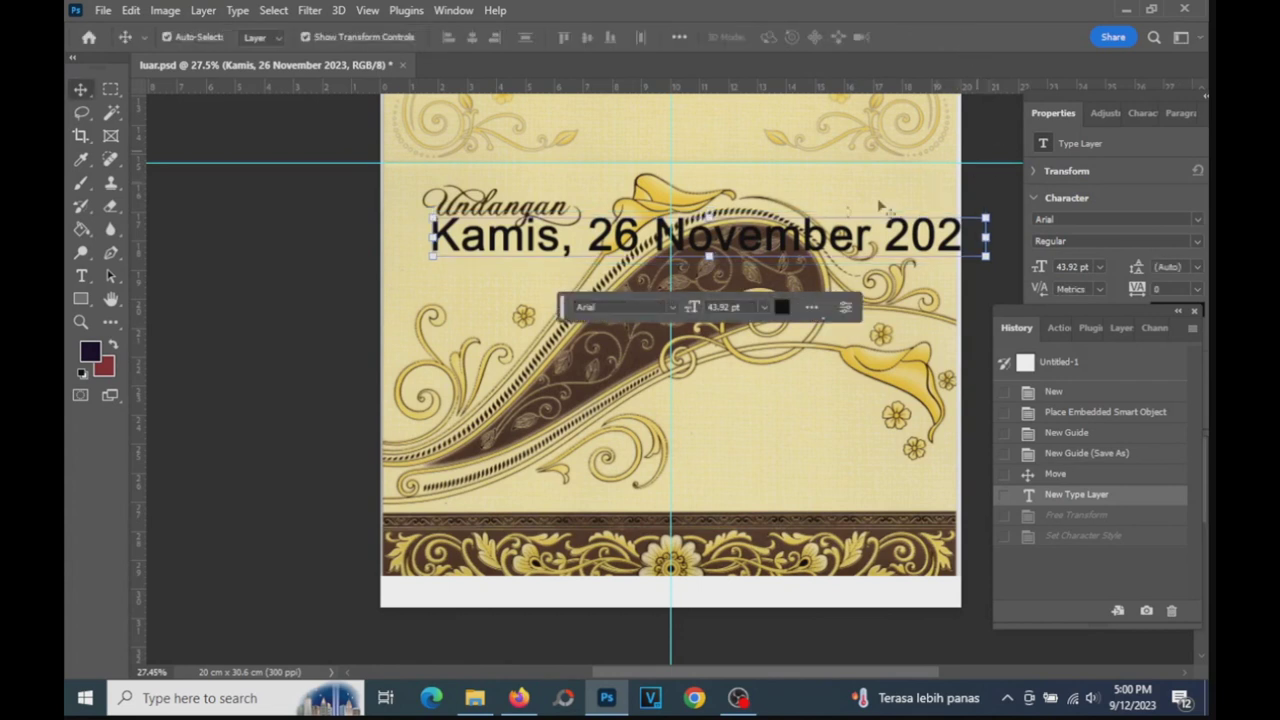
click(764, 308)
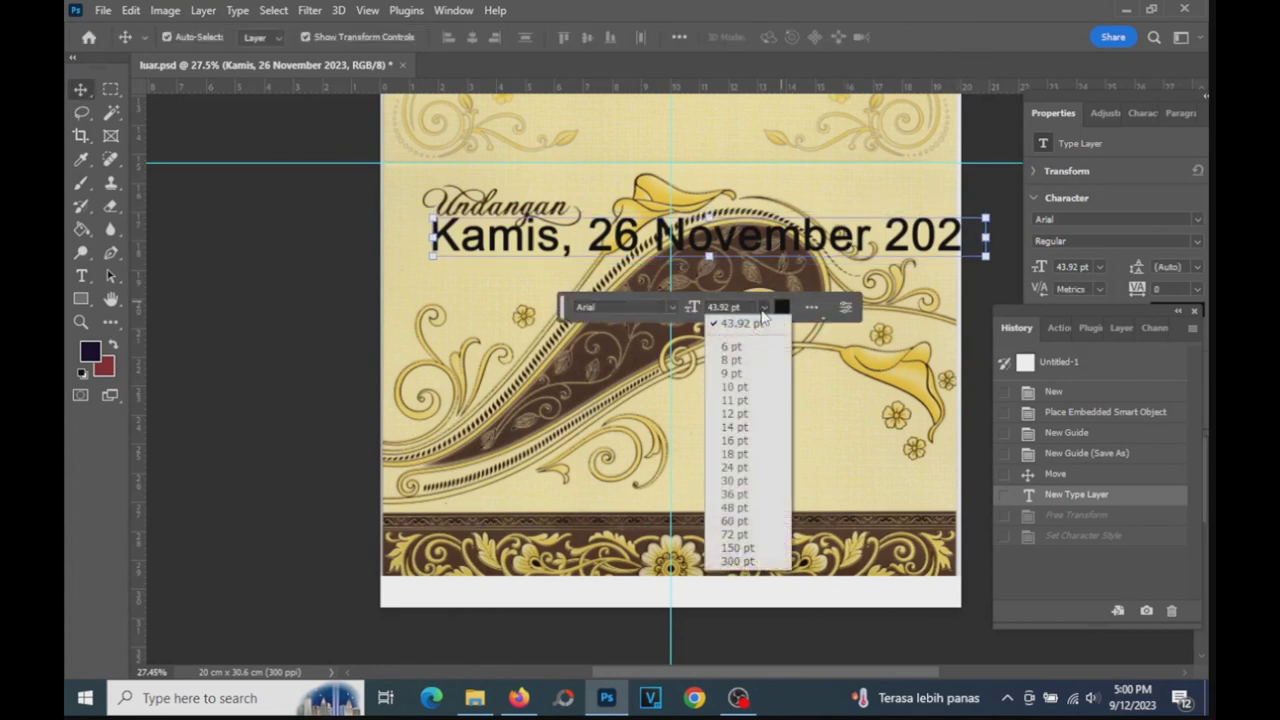
click(740, 414)
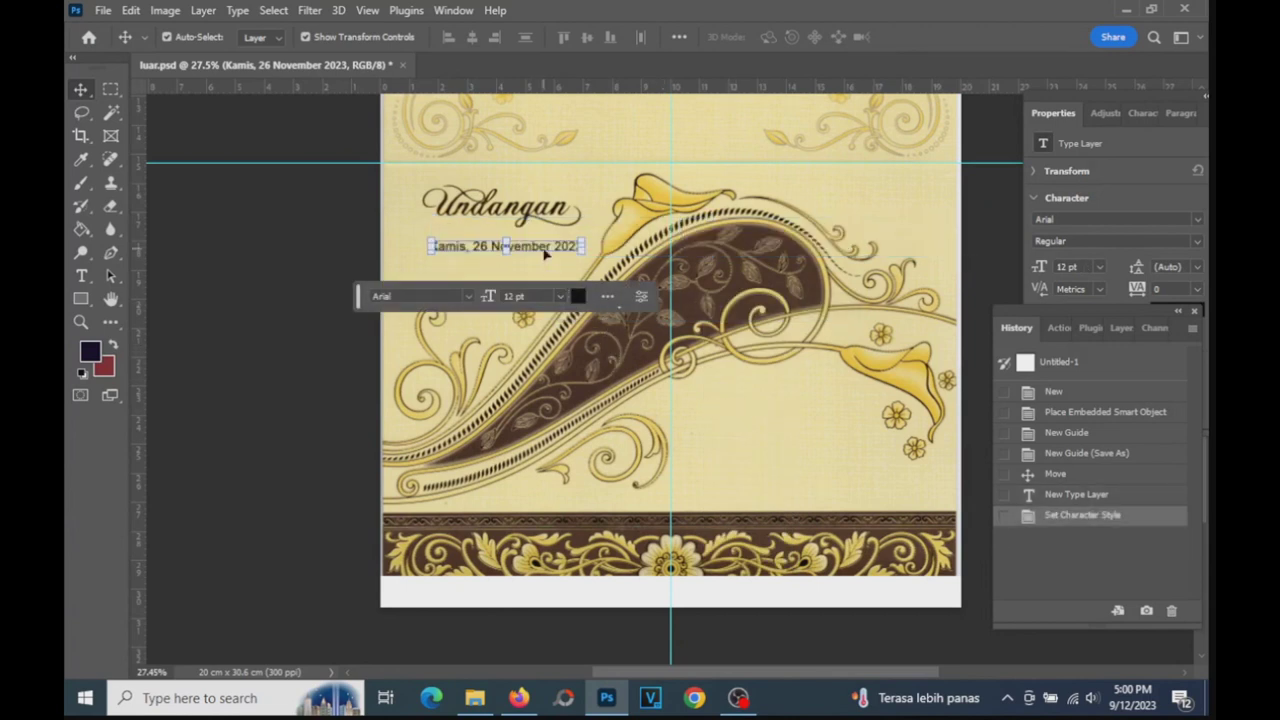
drag(545, 255, 543, 239)
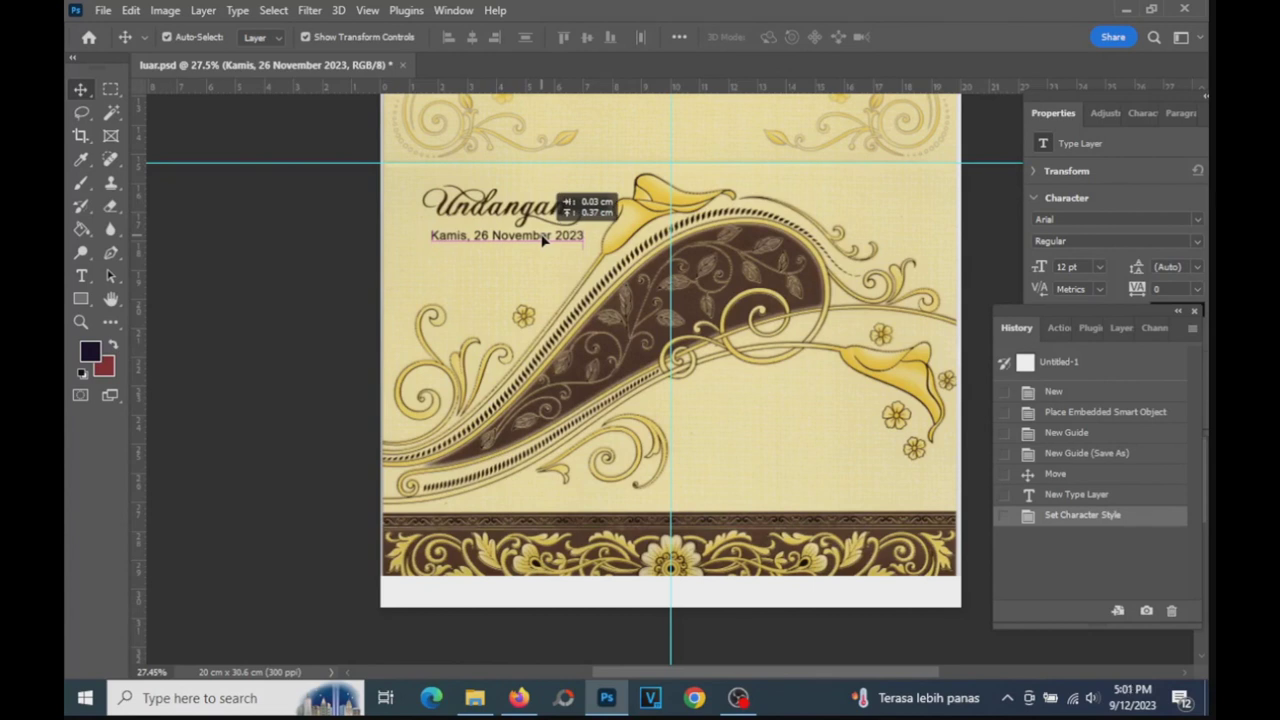
- Settle the 12 pt date just below Undangan and commit the type layer
drag(543, 239, 545, 239)
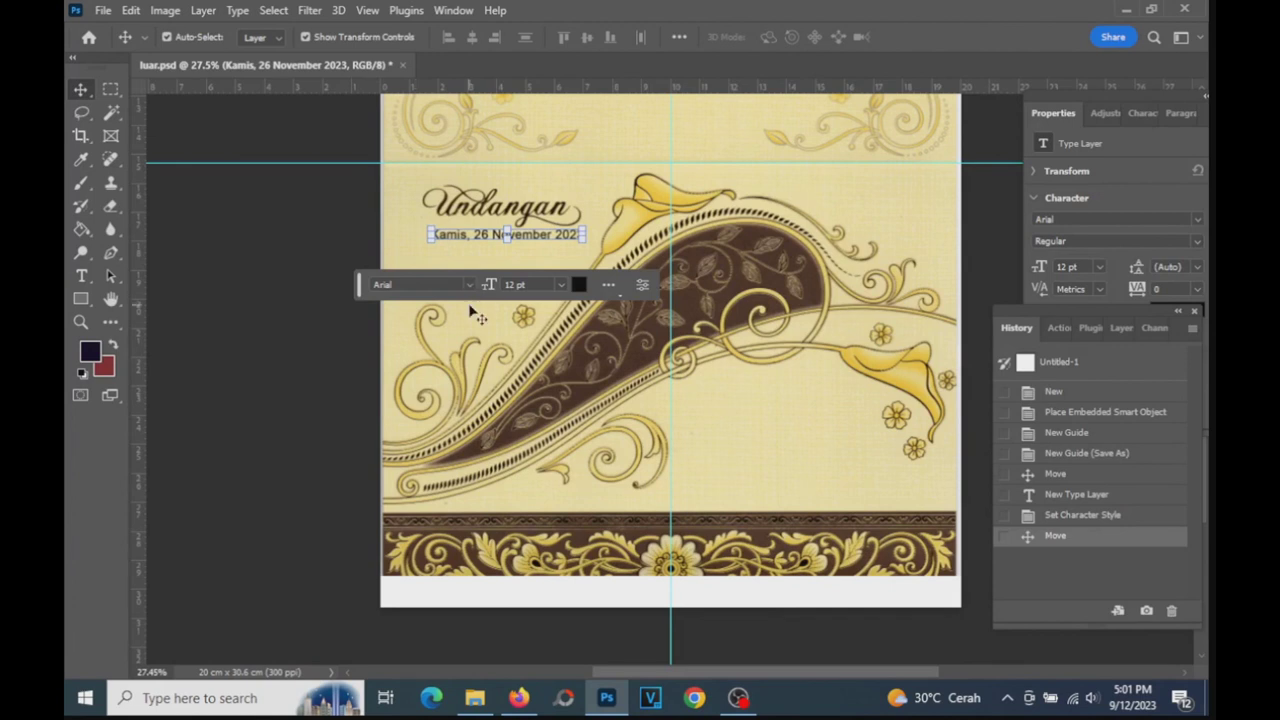
click(478, 316)
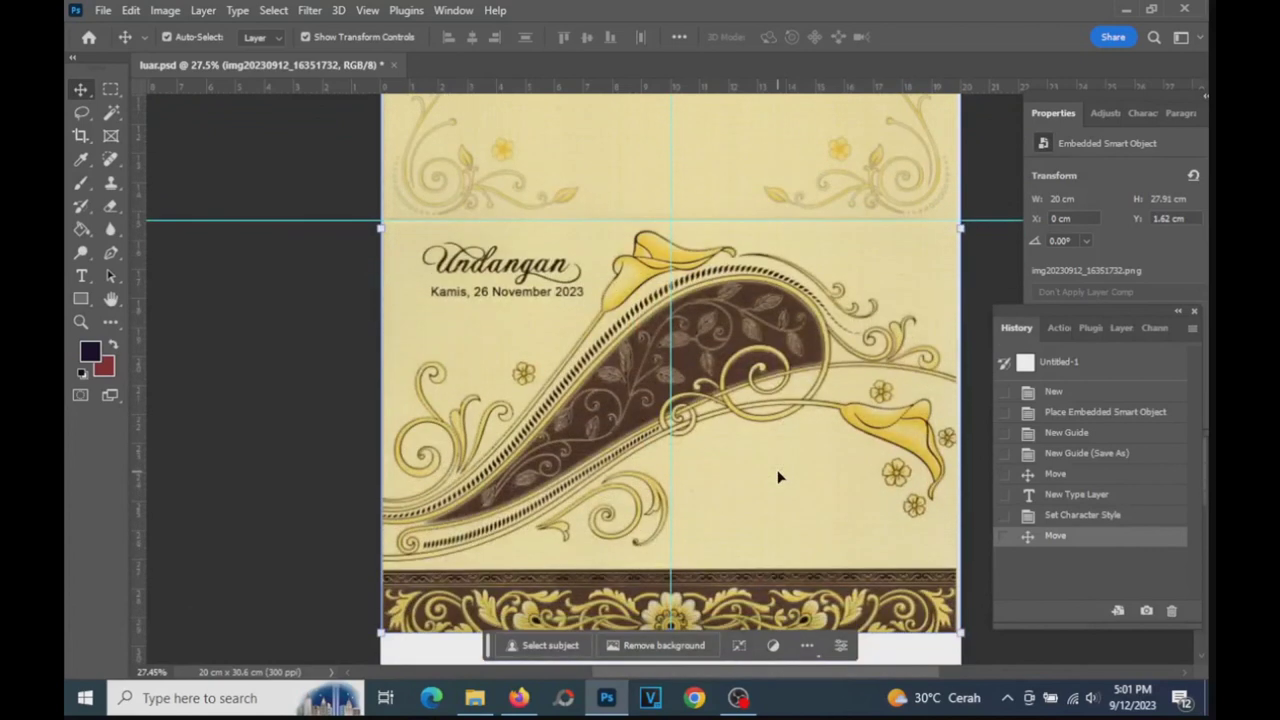
- Scroll up and down through the whole invitation, then select the Rectangle Tool
scroll(745, 465, down, 1)
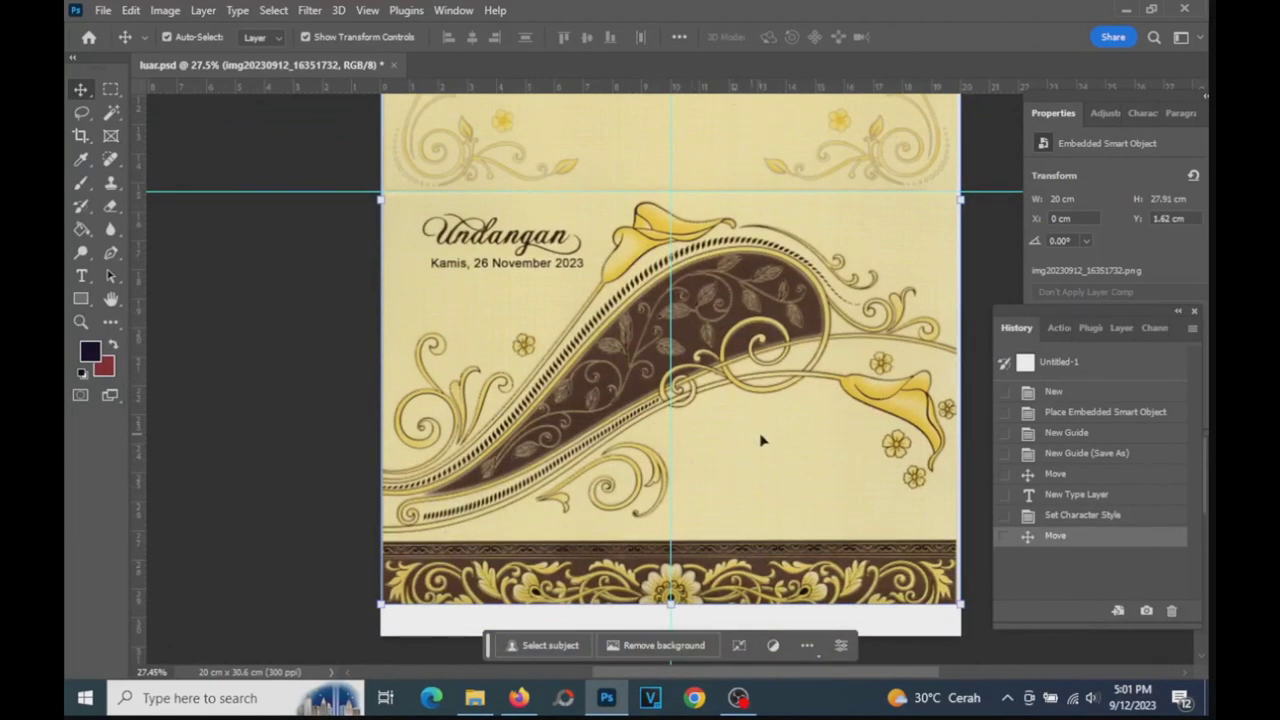
scroll(761, 443, down, 1)
scroll(760, 446, down, 2)
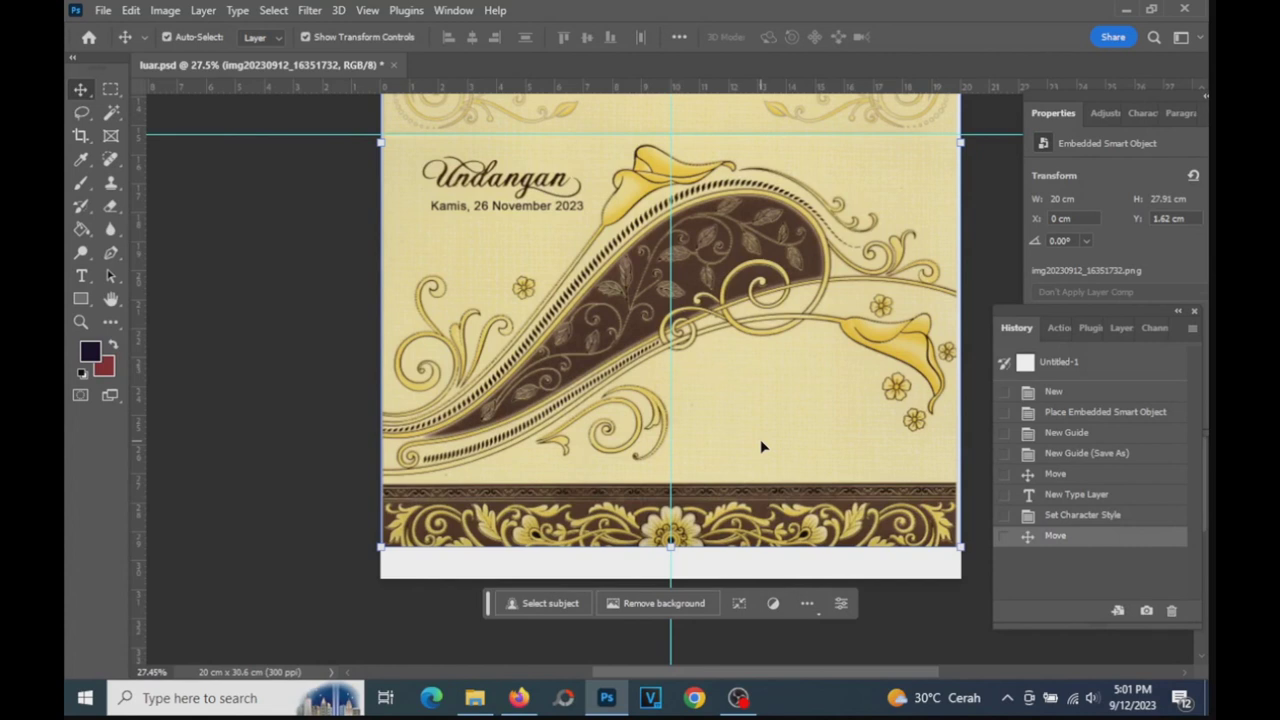
scroll(761, 440, down, 1)
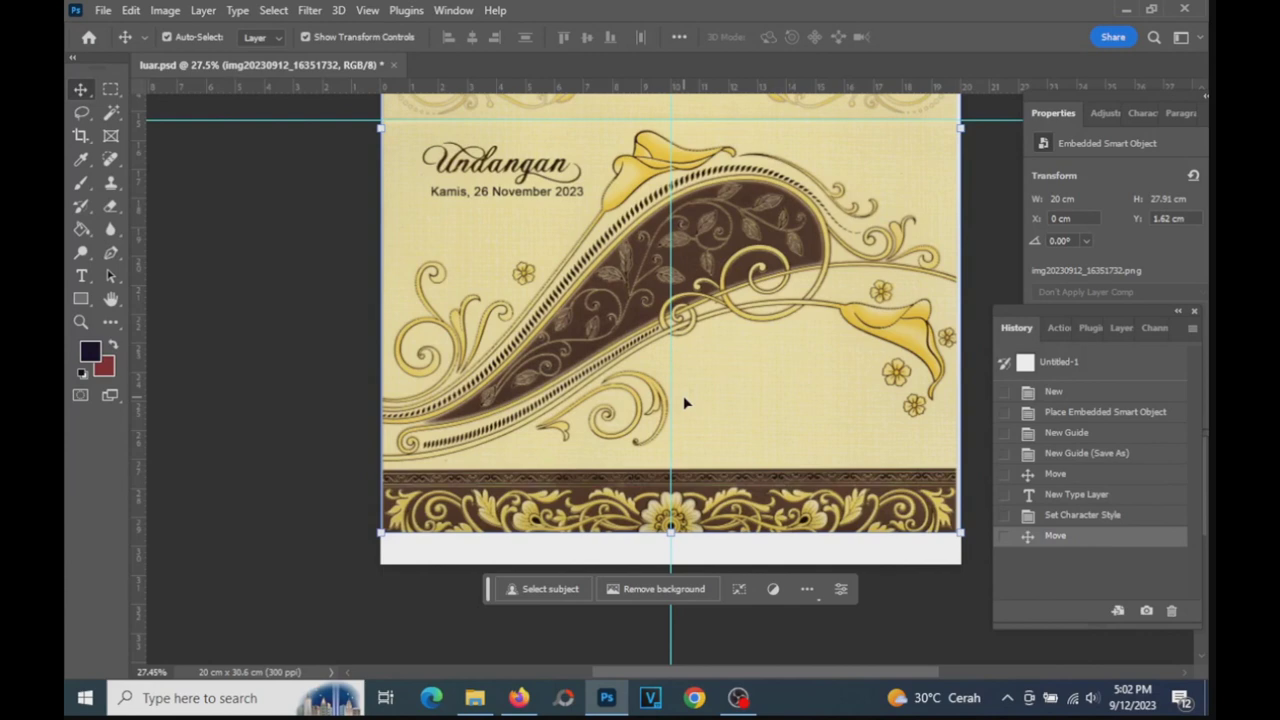
scroll(690, 395, up, 1)
scroll(560, 360, up, 5)
scroll(520, 348, up, 5)
scroll(520, 348, up, 2)
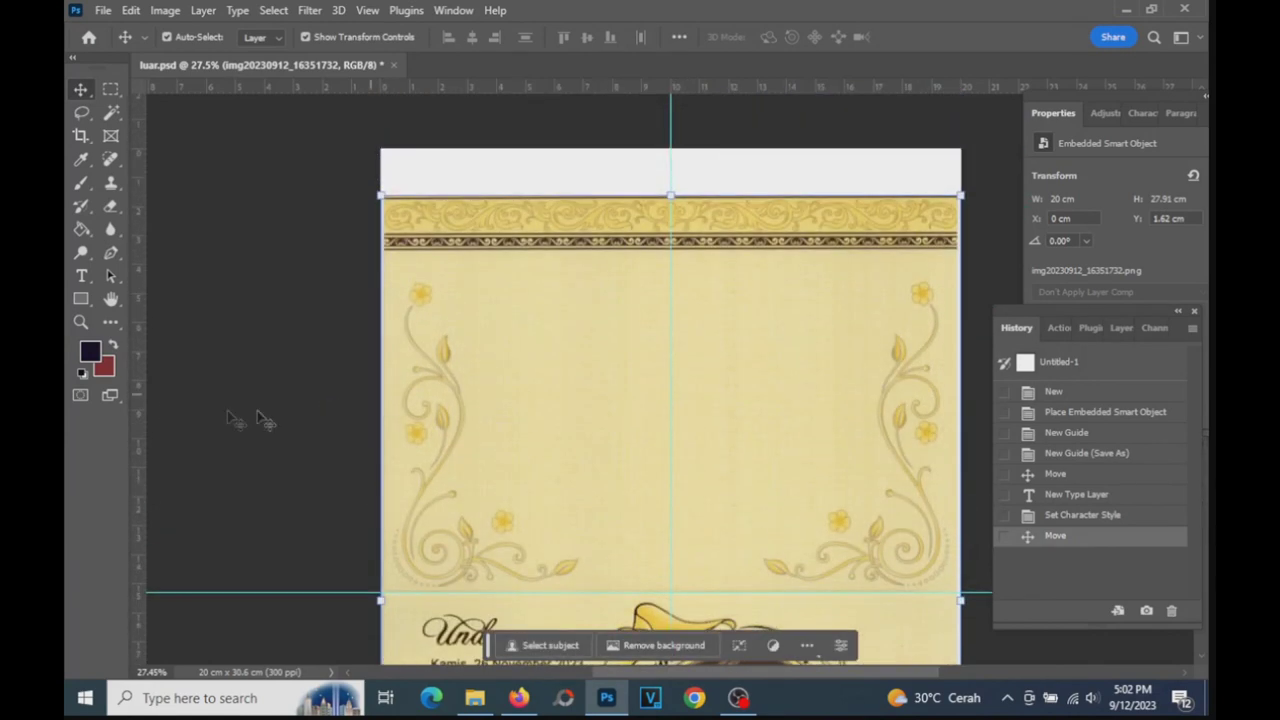
scroll(509, 425, down, 1)
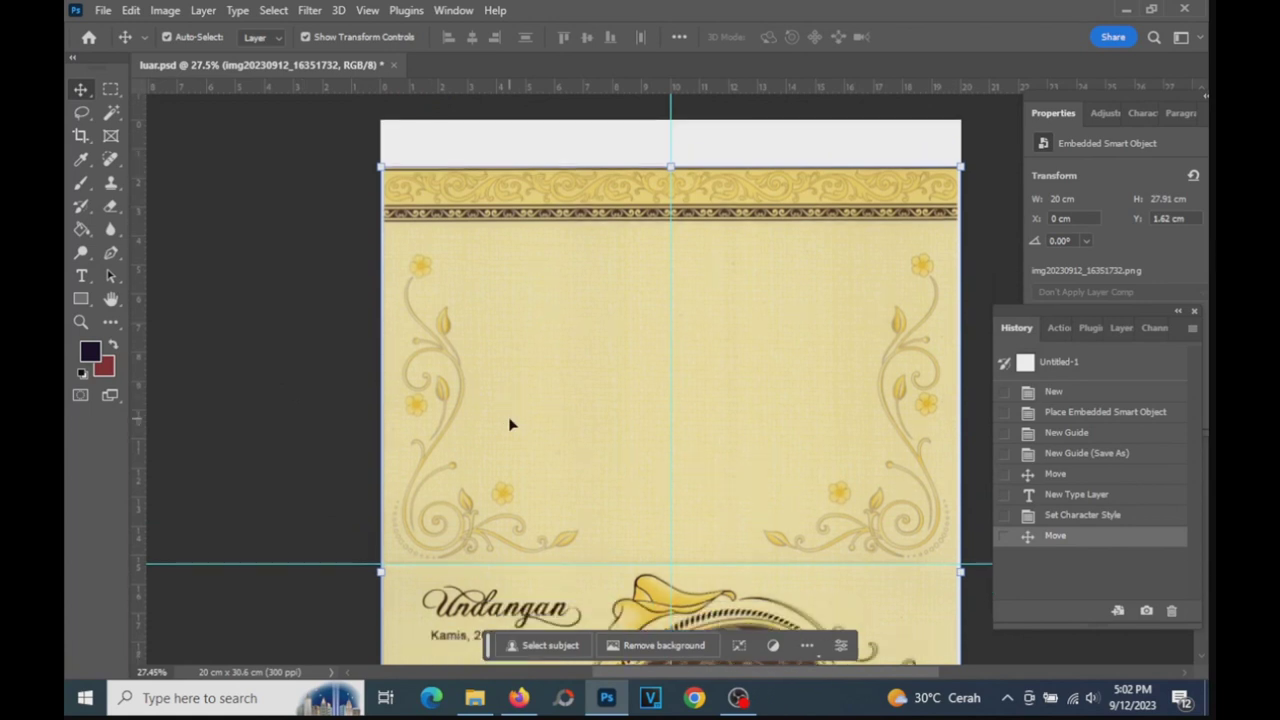
scroll(509, 425, down, 1)
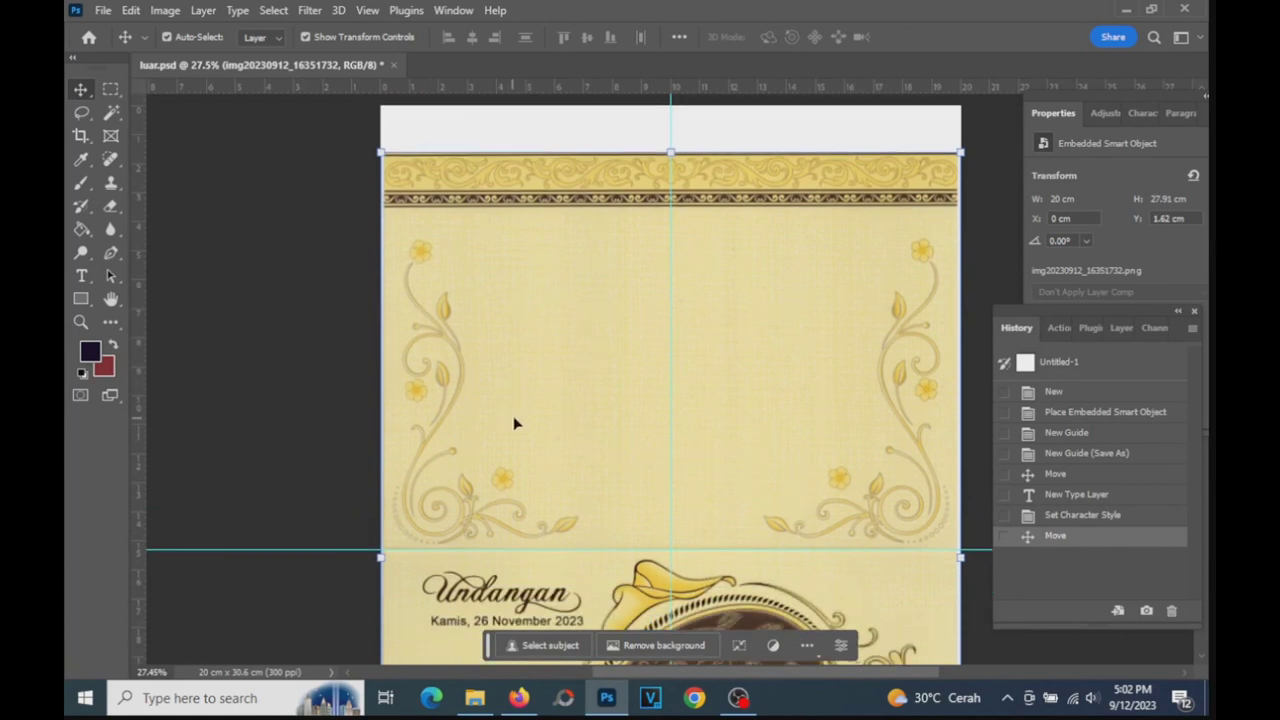
scroll(512, 423, down, 2)
scroll(600, 450, down, 1)
scroll(745, 491, down, 4)
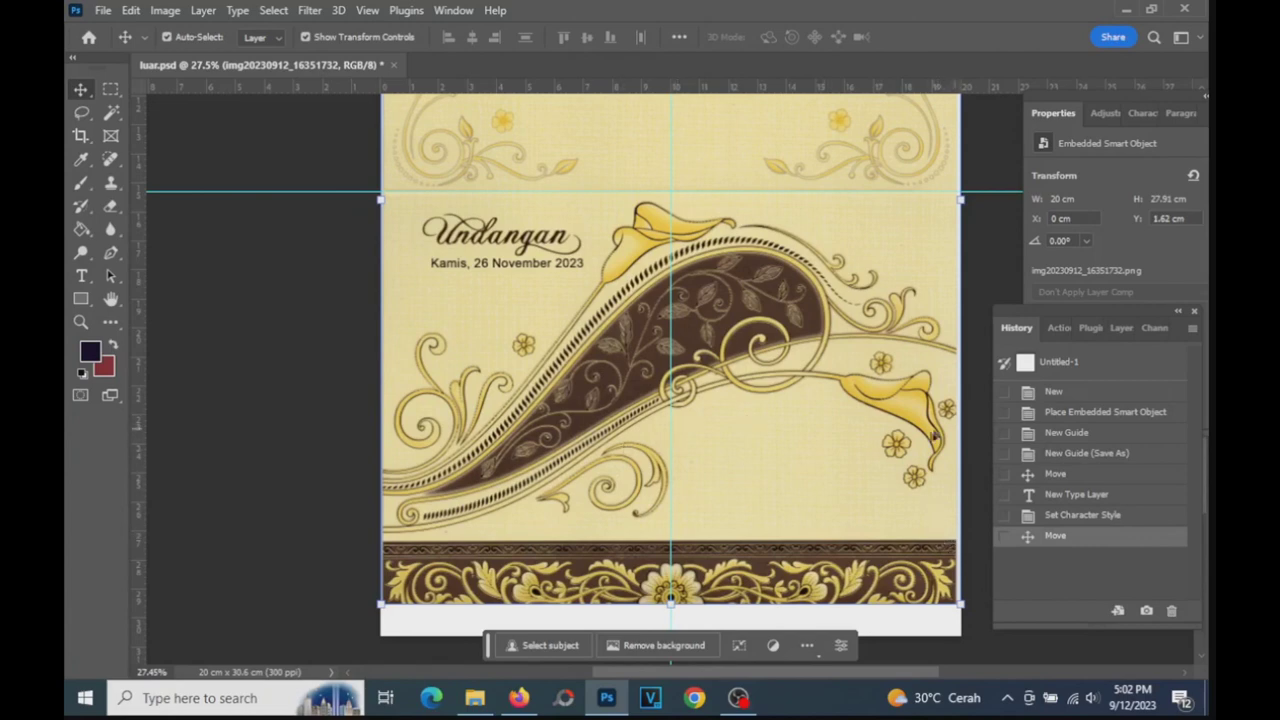
scroll(460, 341, up, 5)
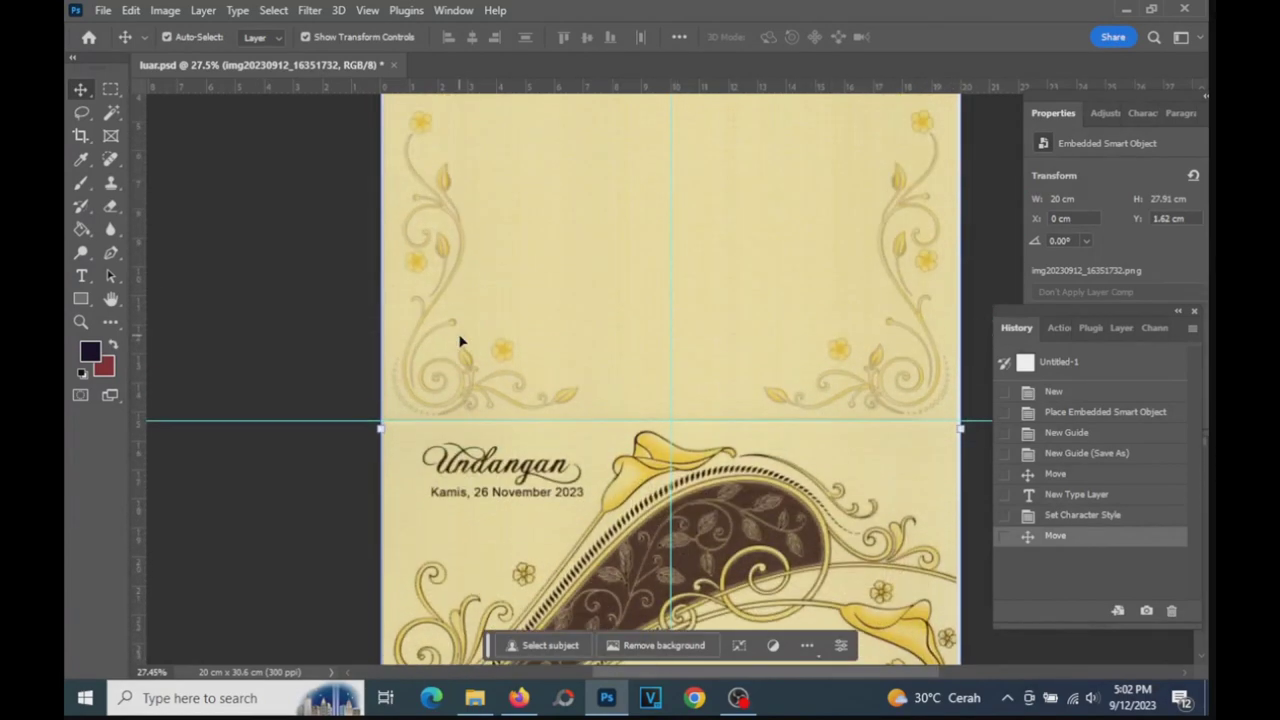
scroll(460, 341, up, 1)
scroll(460, 341, up, 1)
scroll(460, 341, down, 1)
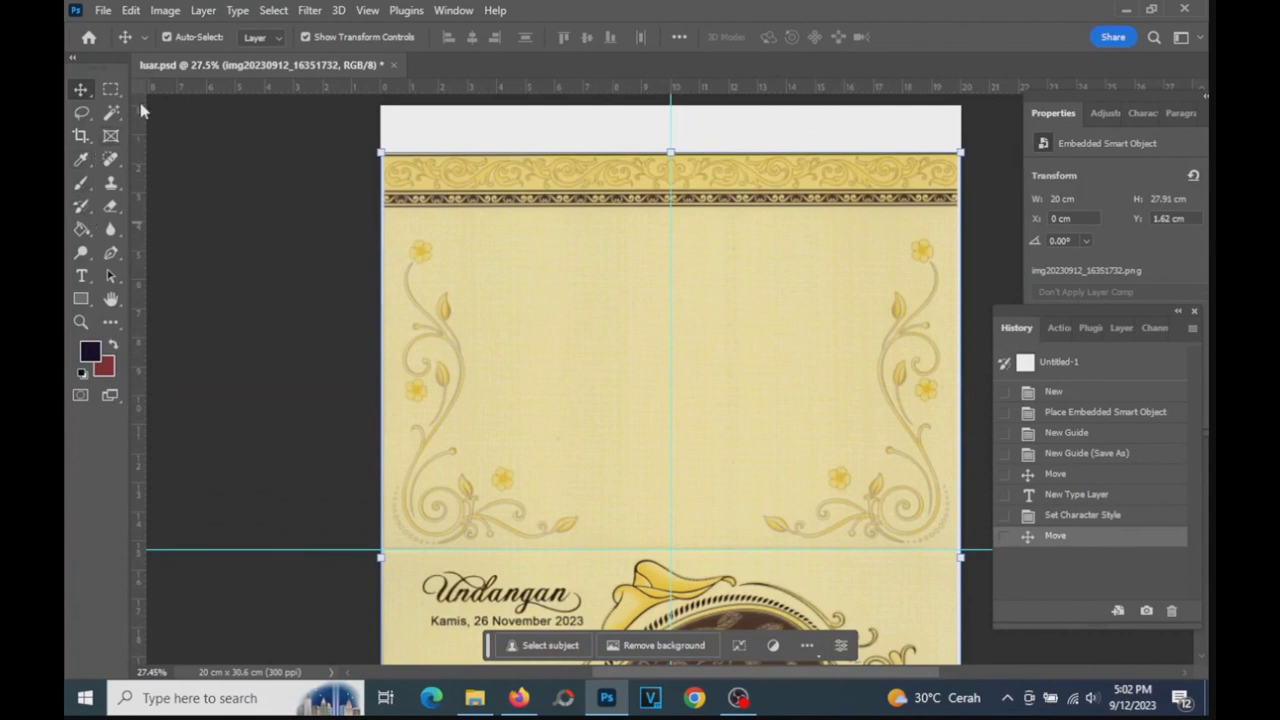
scroll(566, 474, down, 1)
scroll(560, 460, down, 1)
scroll(550, 442, down, 2)
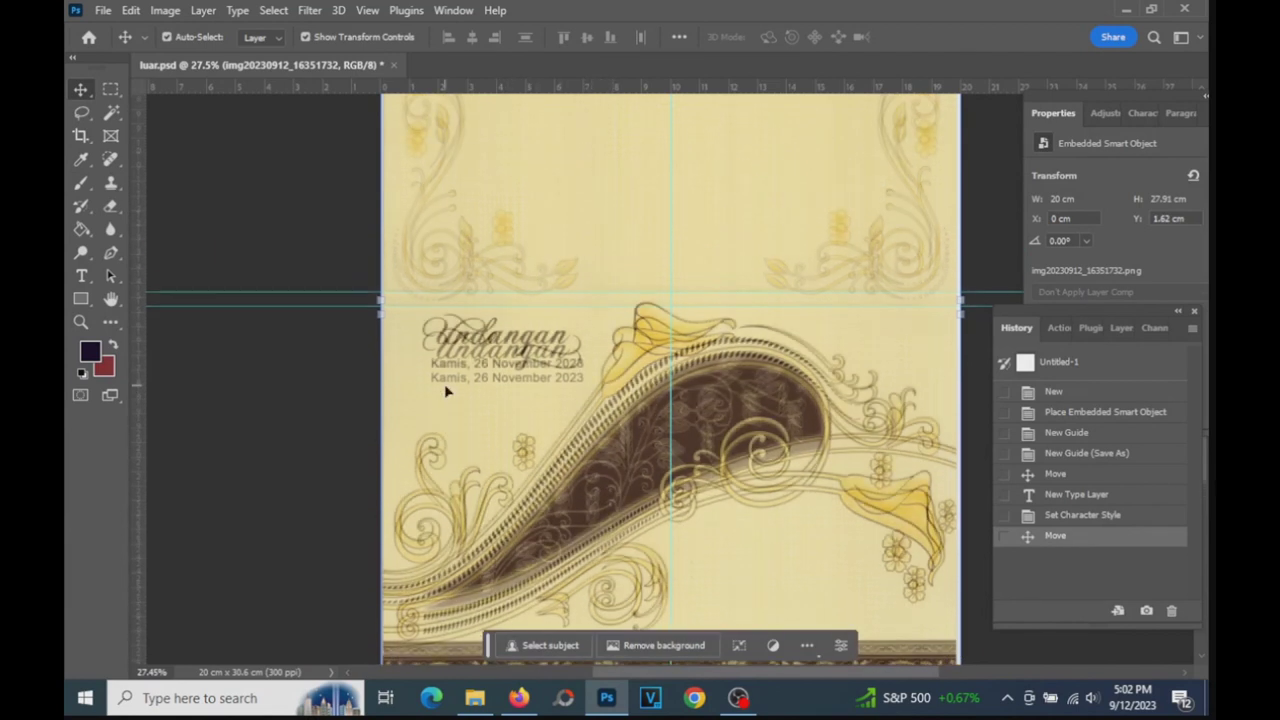
scroll(447, 392, up, 4)
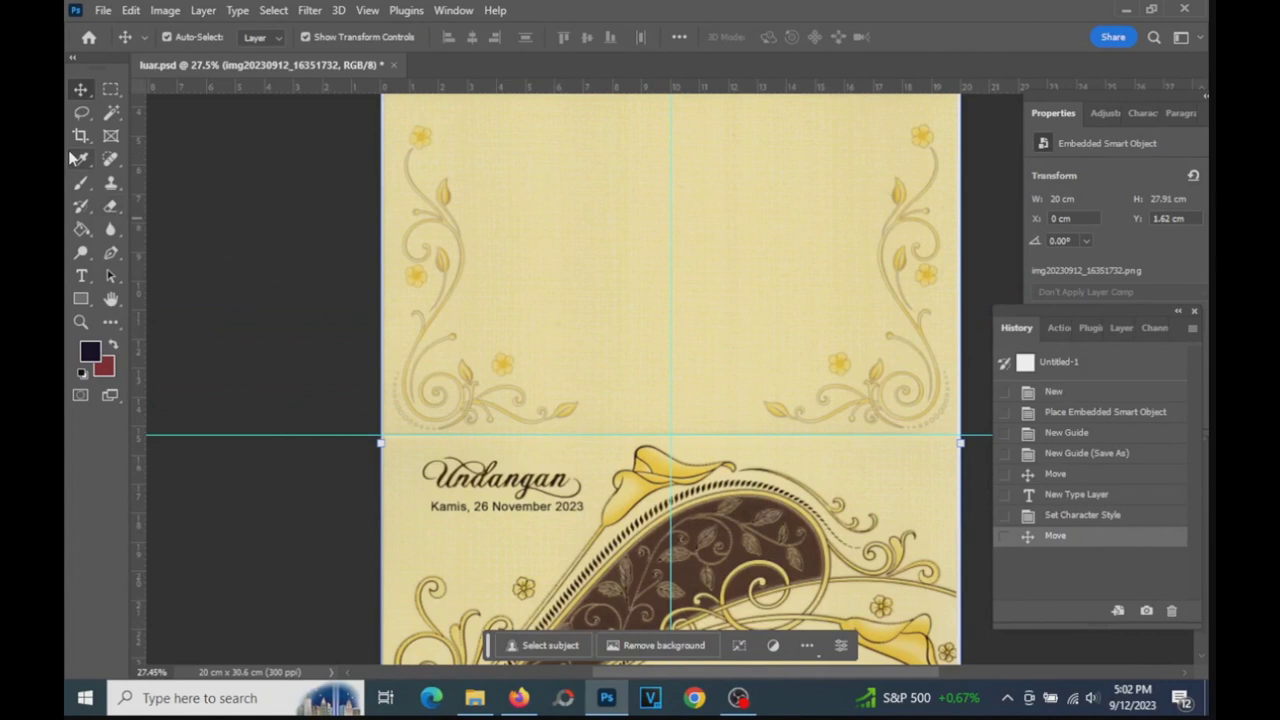
scroll(452, 300, up, 2)
scroll(452, 300, up, 2)
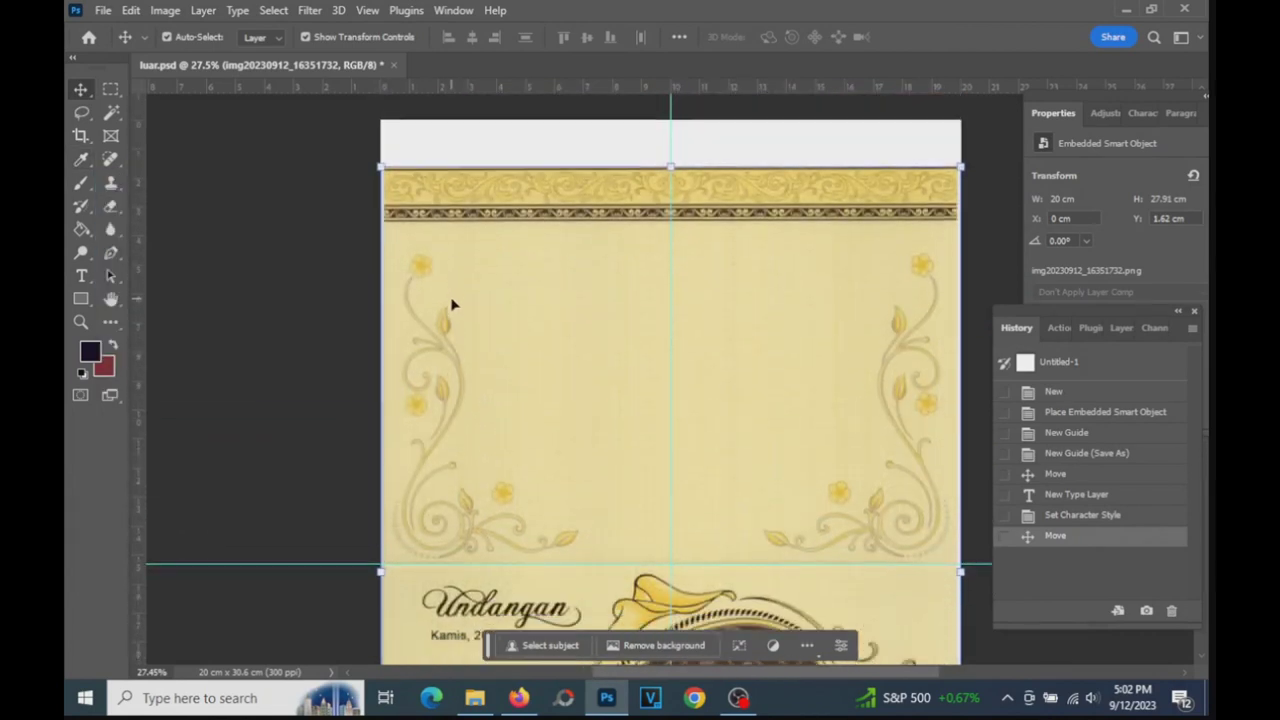
click(81, 300)
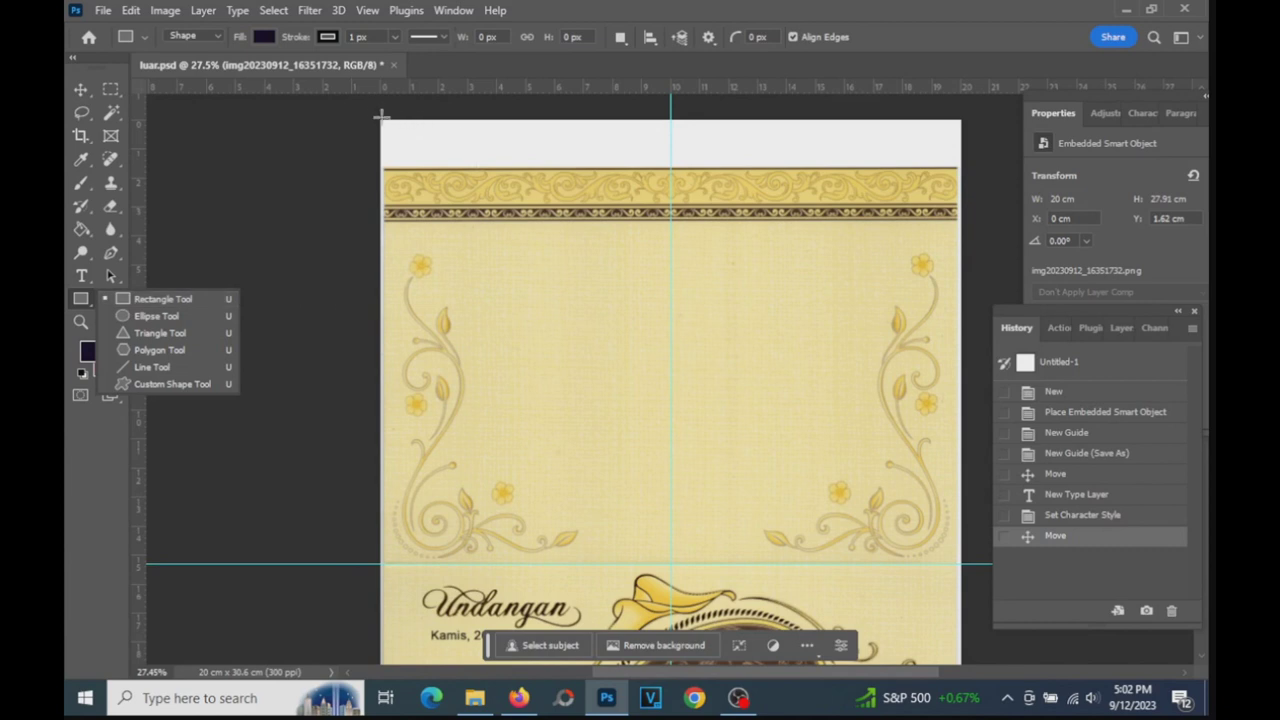
- Draw a dark 6.48 × 3.84 cm rectangle at the page's top-left corner
drag(381, 116, 570, 303)
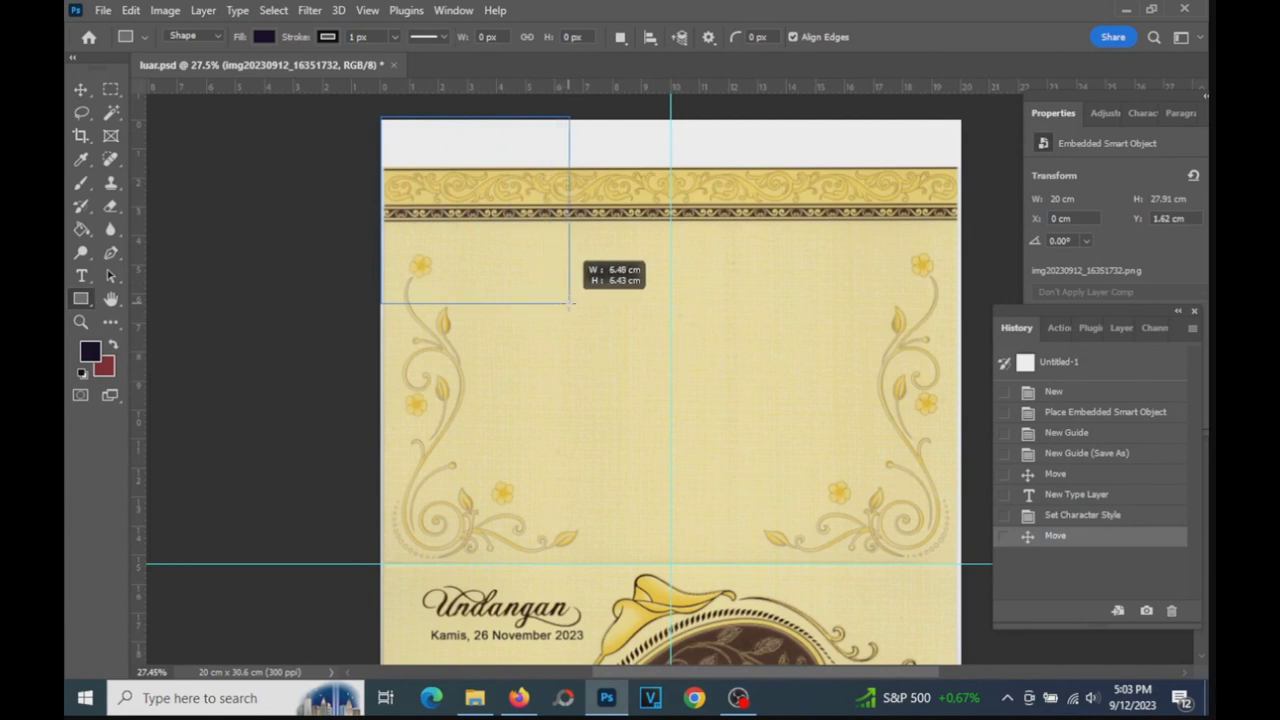
drag(570, 303, 568, 302)
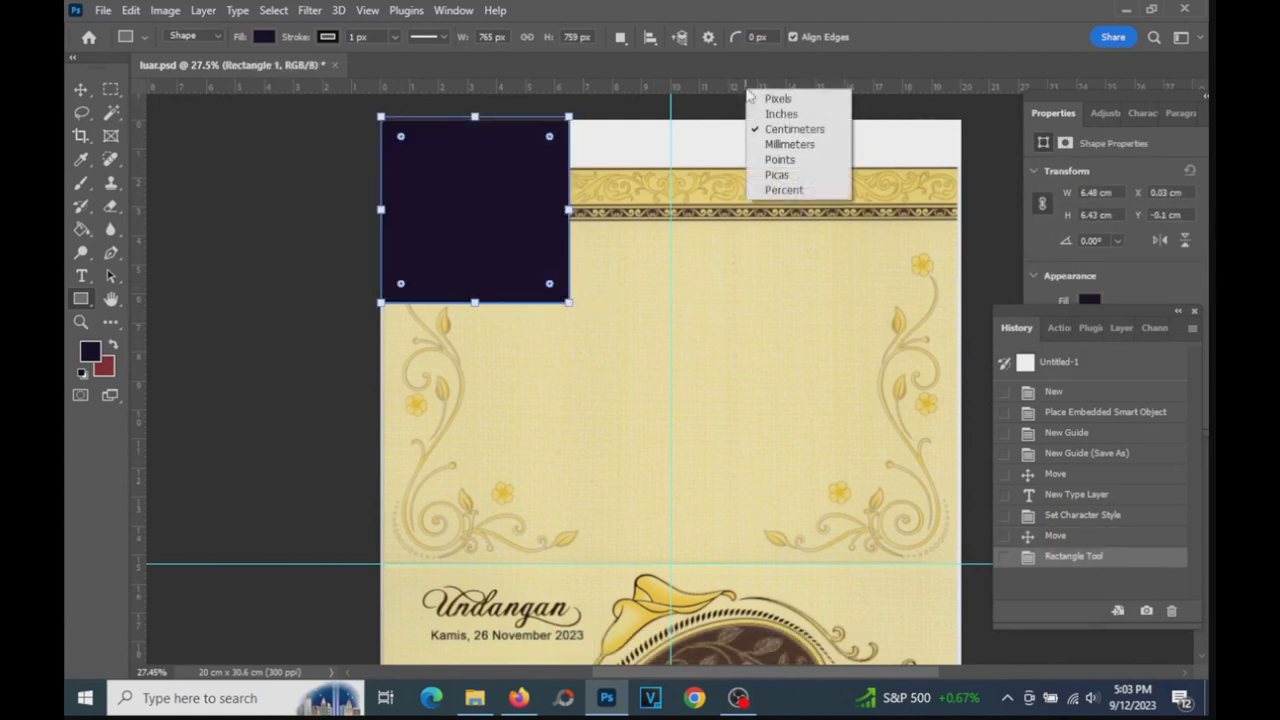
click(476, 298)
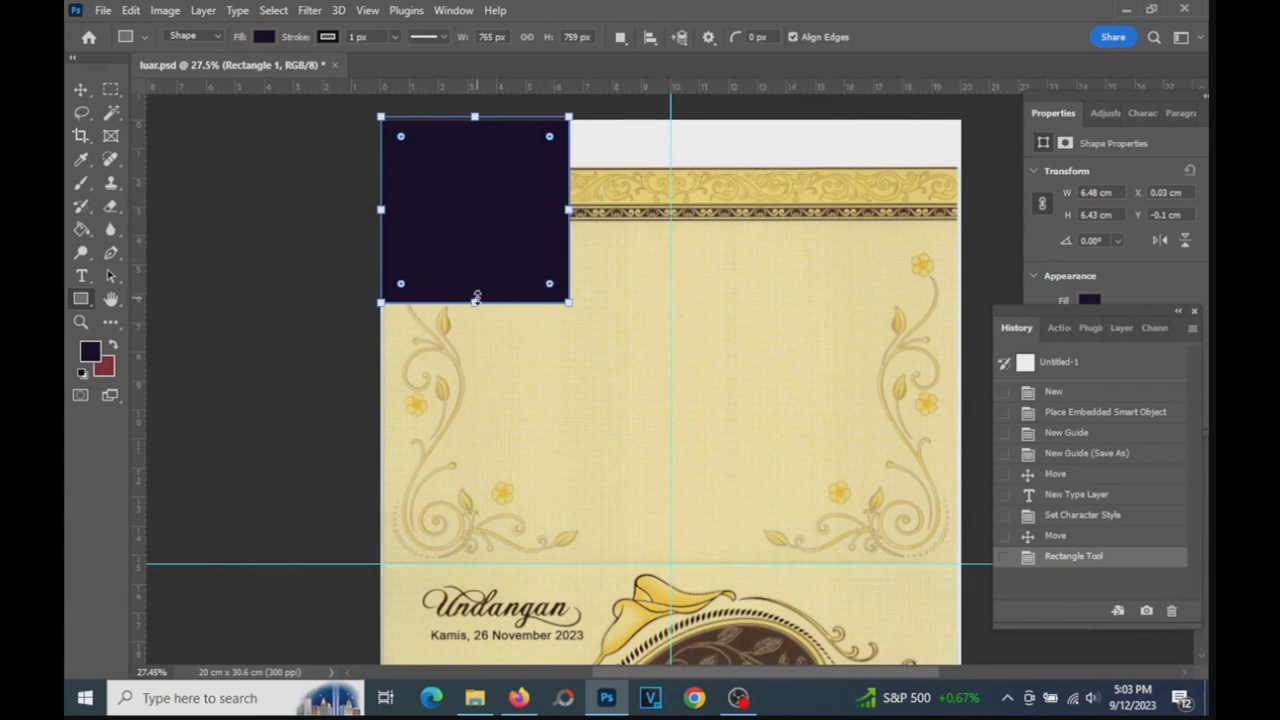
drag(476, 298, 491, 222)
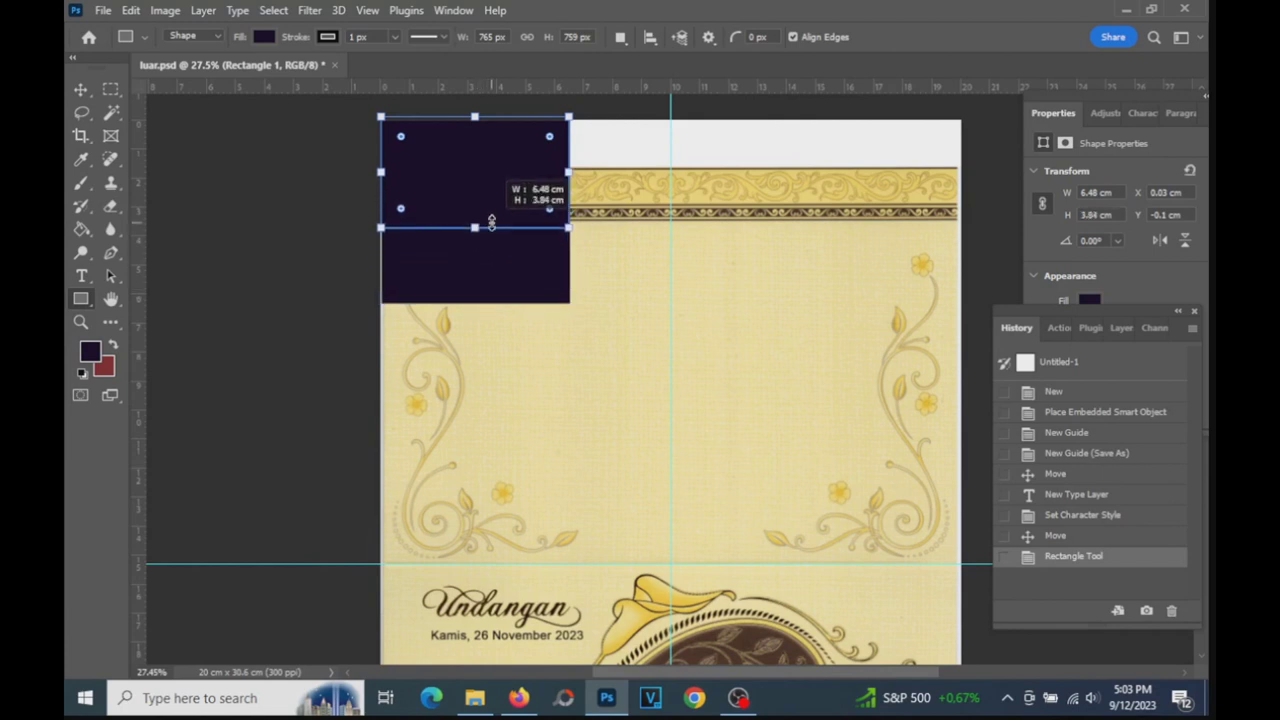
drag(491, 222, 491, 222)
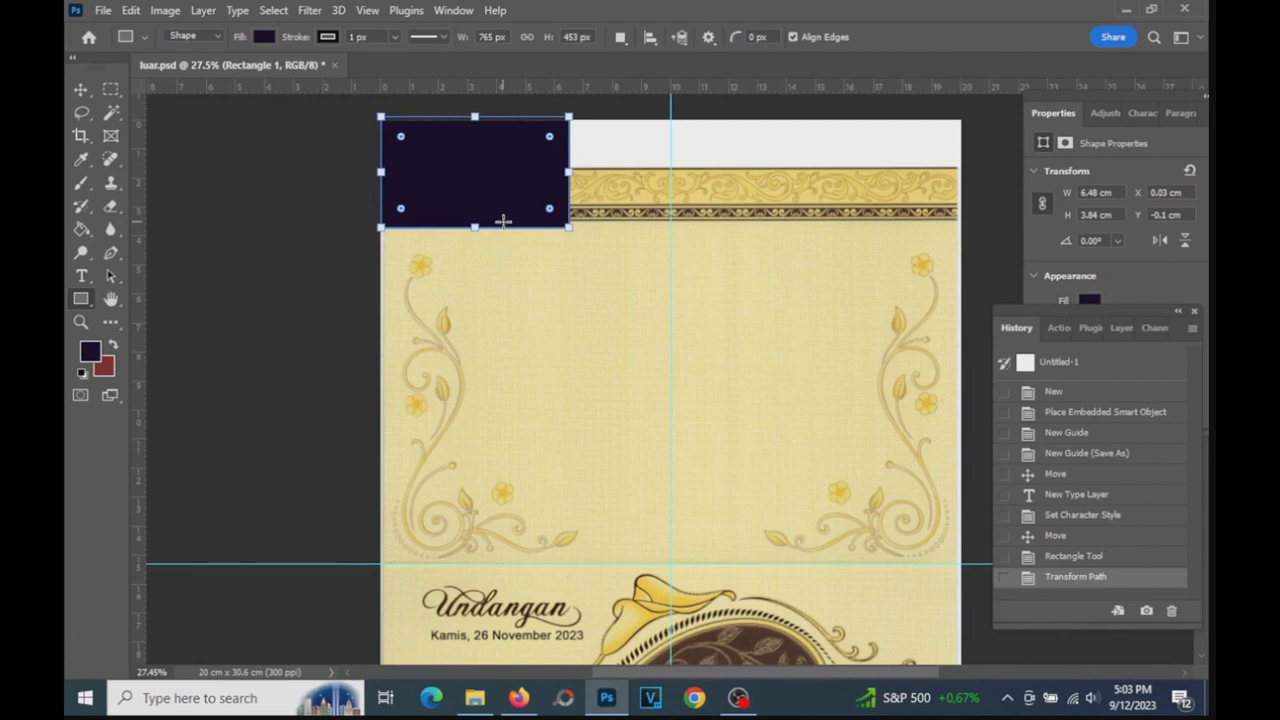
- Round all the rectangle's corners to 30 px in Properties
click(1128, 289)
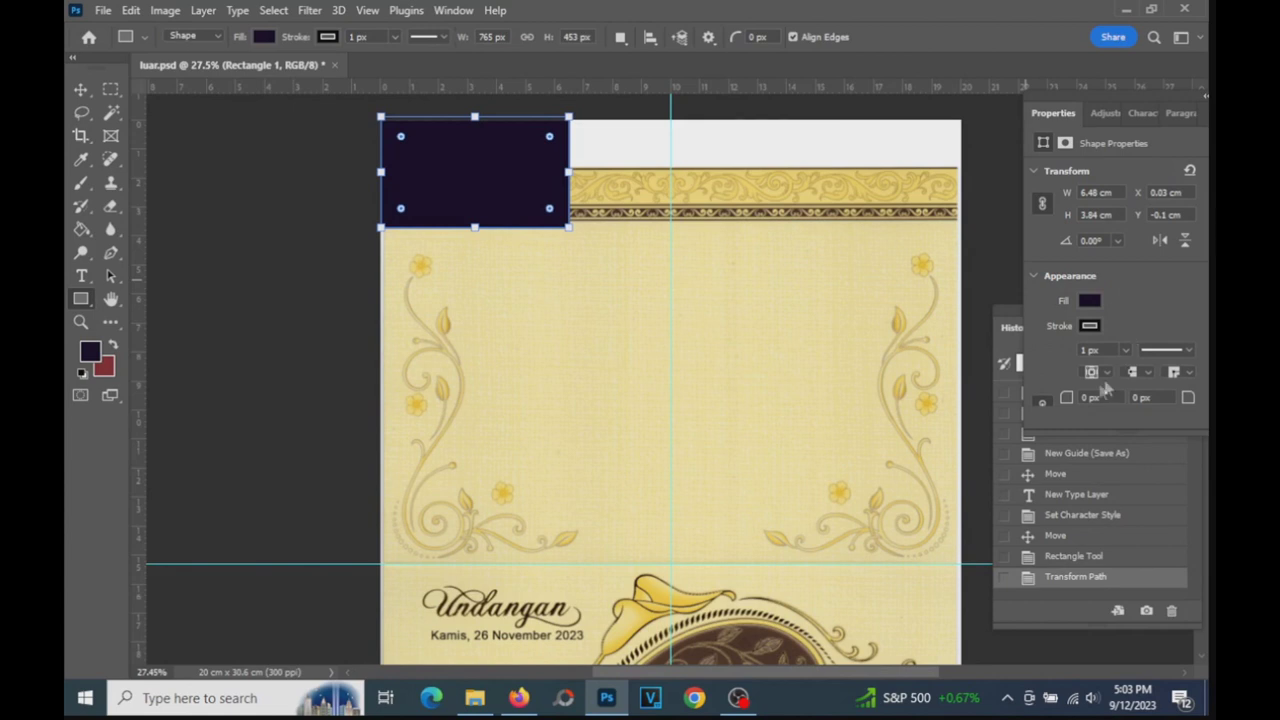
scroll(1061, 362, down, 1)
click(1088, 355)
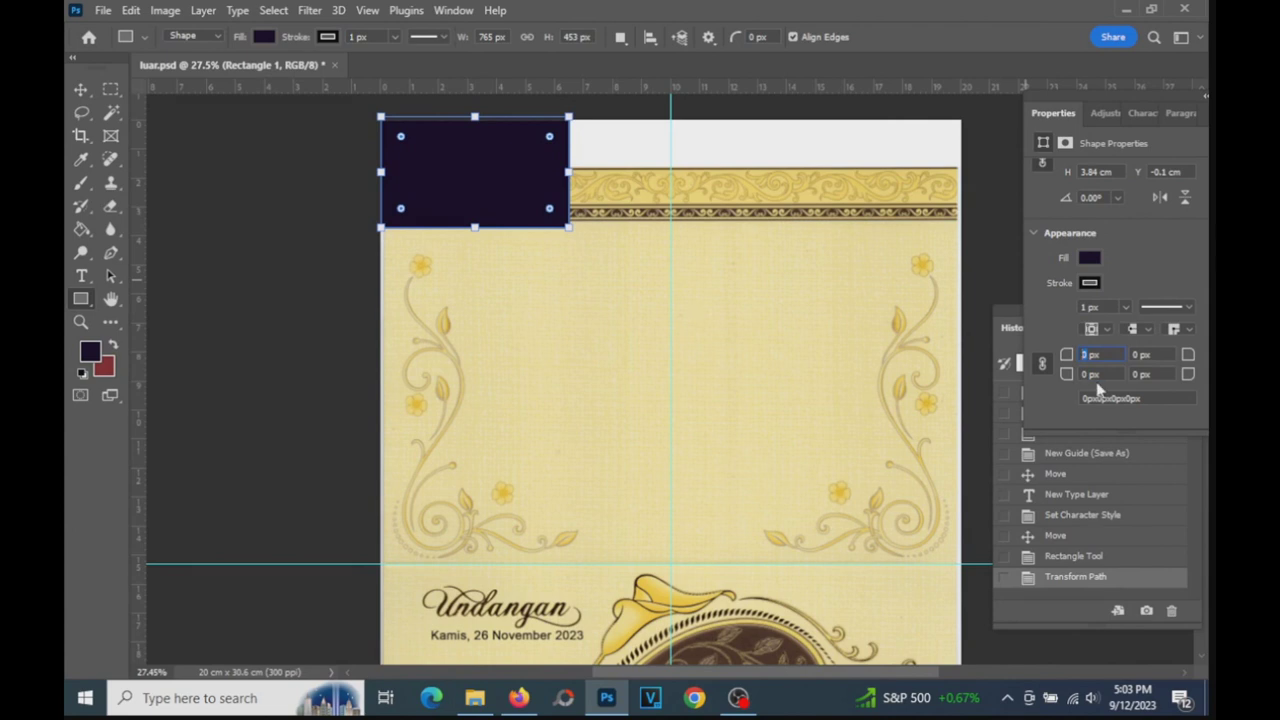
text(30)
key(Return)
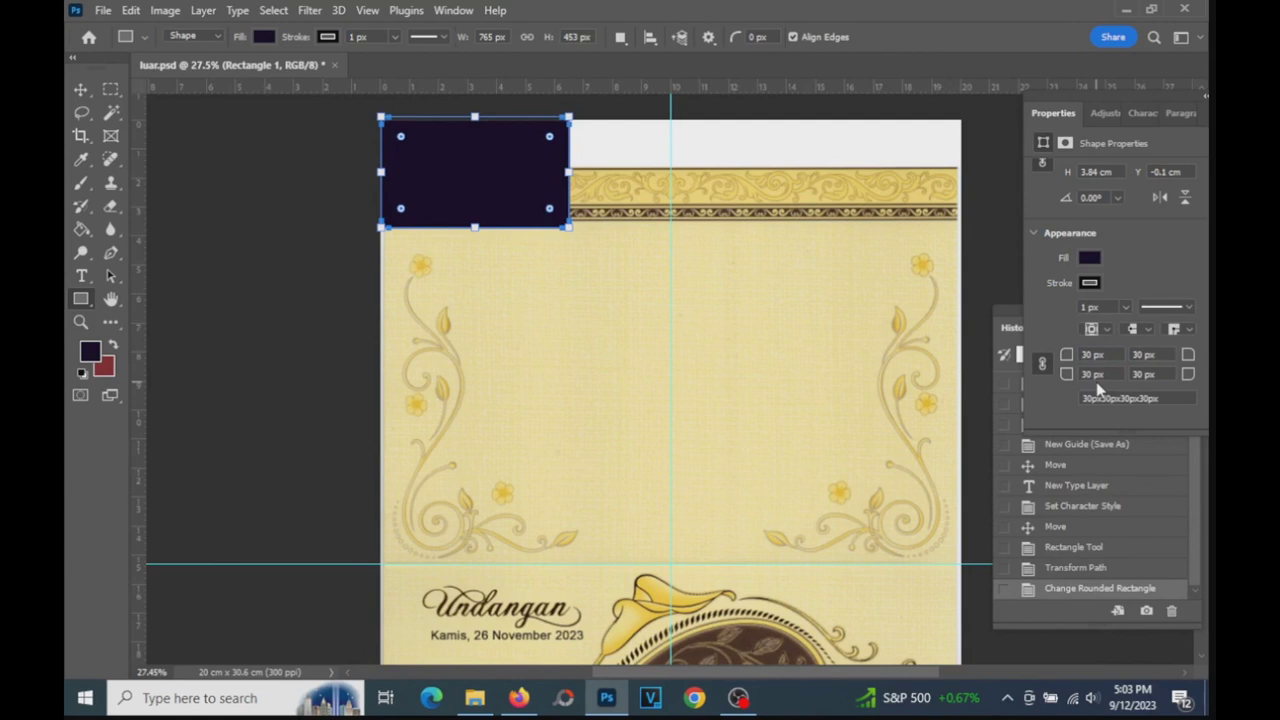
scroll(505, 158, down, 2)
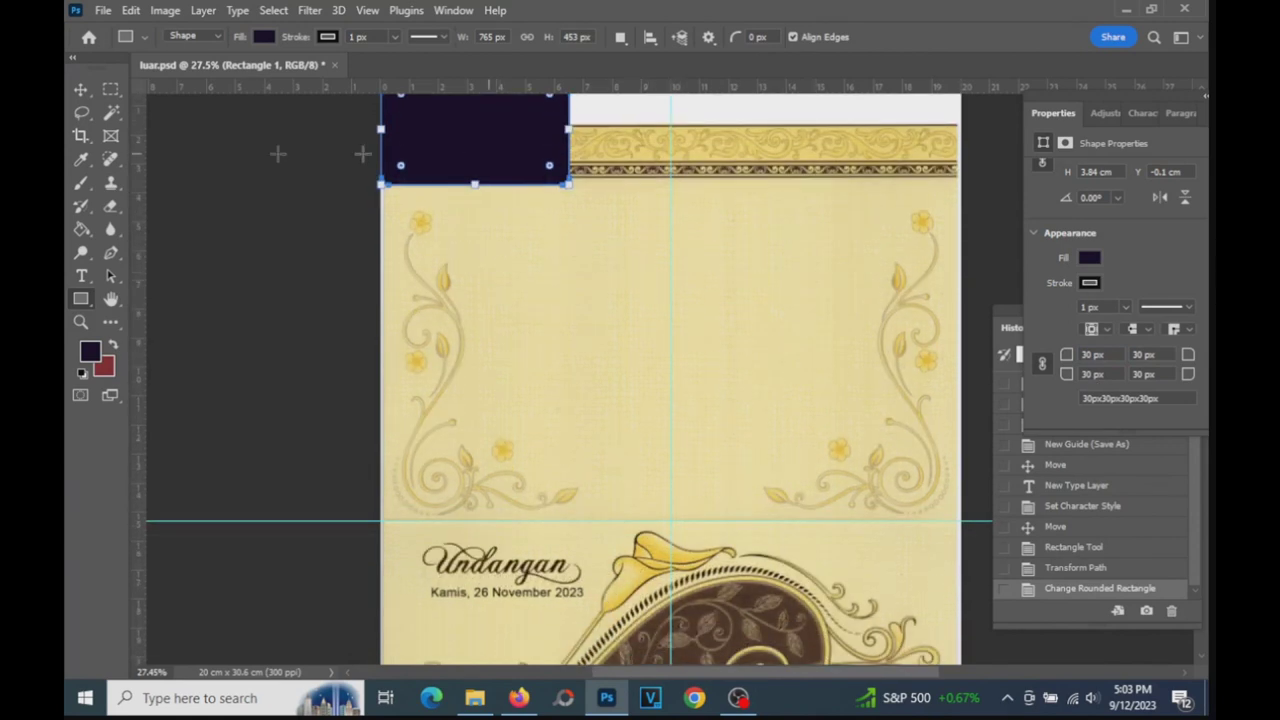
- Move Rectangle 1 to the lower right, just above the bottom border at Y 23.16 cm
click(80, 90)
drag(503, 160, 620, 411)
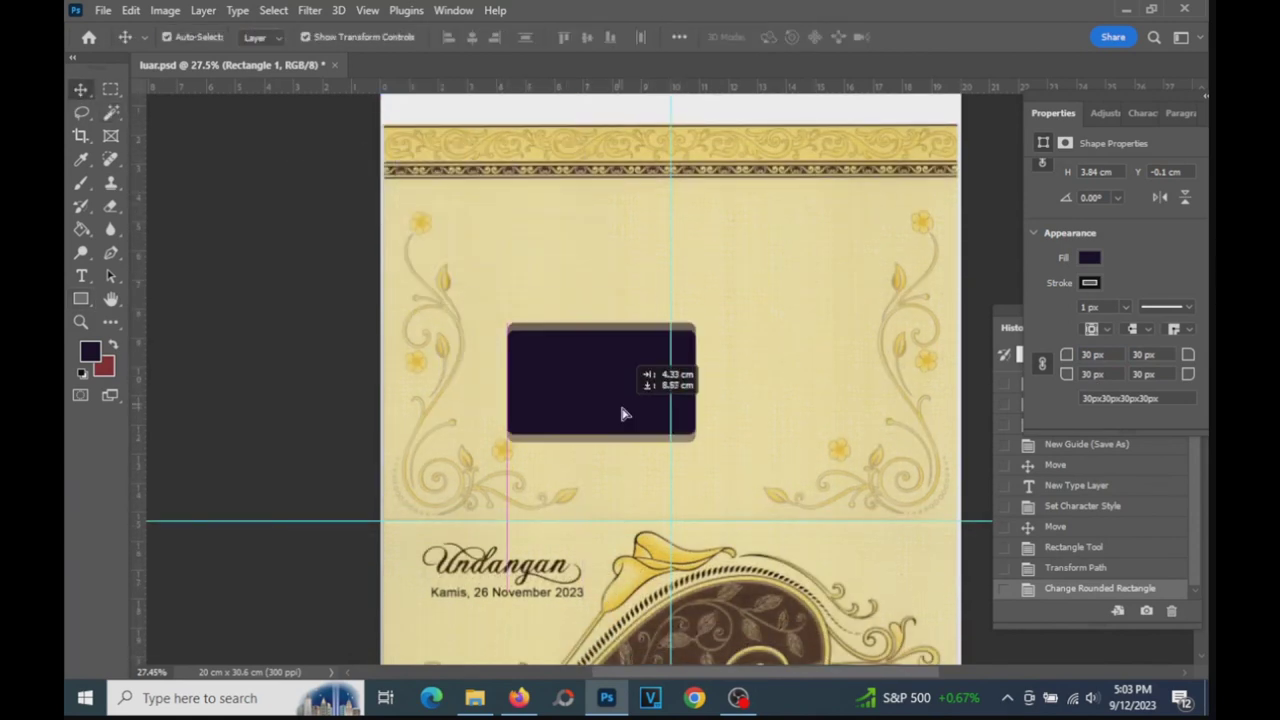
scroll(670, 376, down, 3)
scroll(670, 378, down, 4)
drag(622, 250, 746, 571)
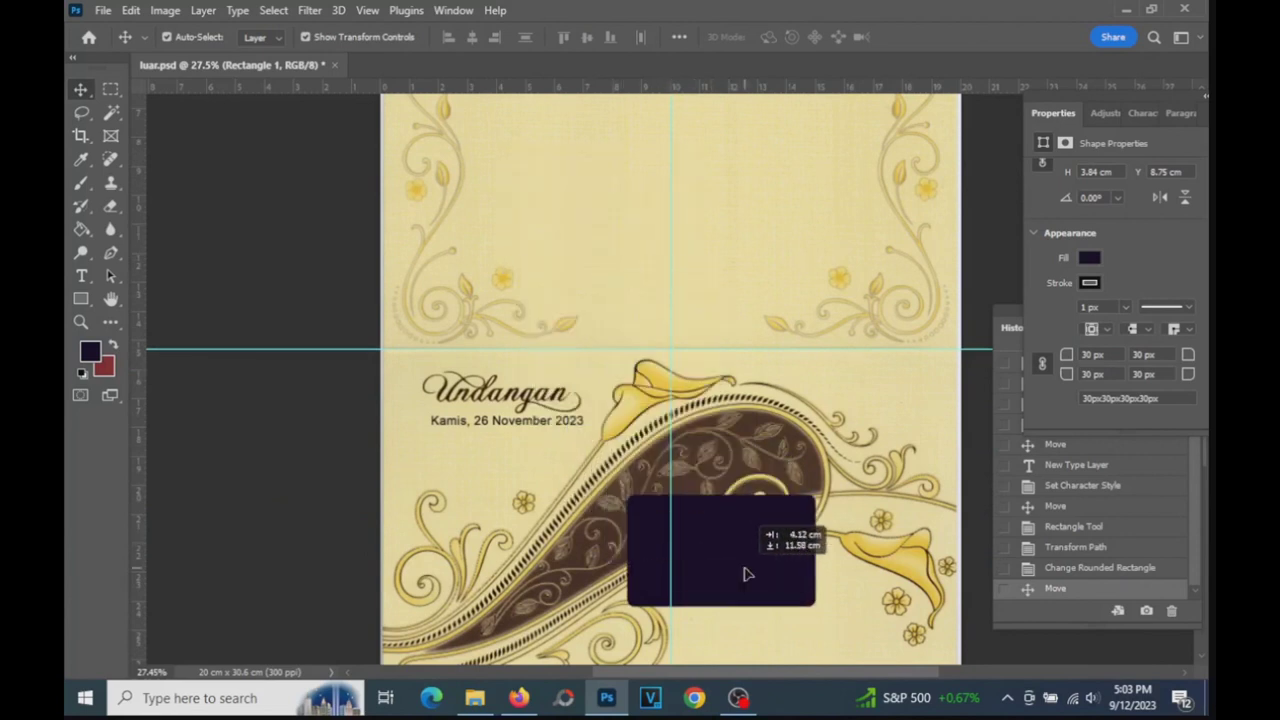
scroll(788, 400, down, 3)
scroll(788, 400, down, 3)
mouse_move(723, 368)
mouse_down()
mouse_move(790, 451)
mouse_move(773, 453)
mouse_up()
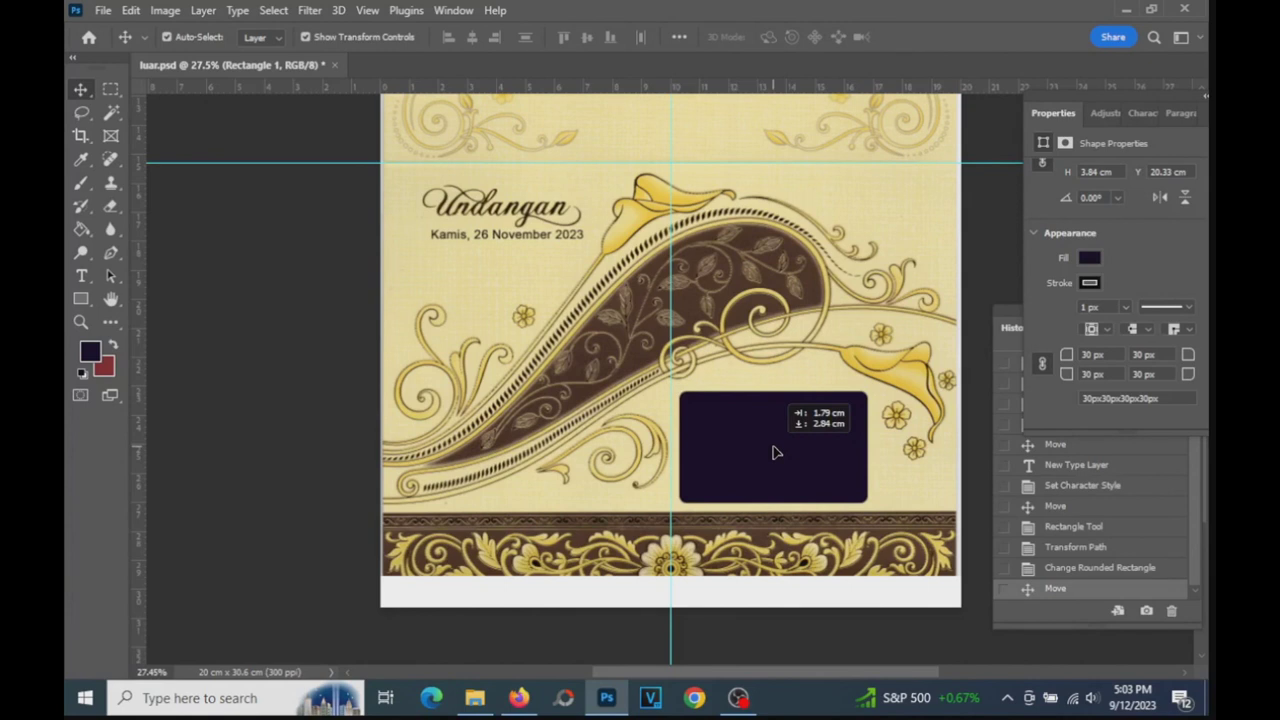
drag(773, 453, 773, 452)
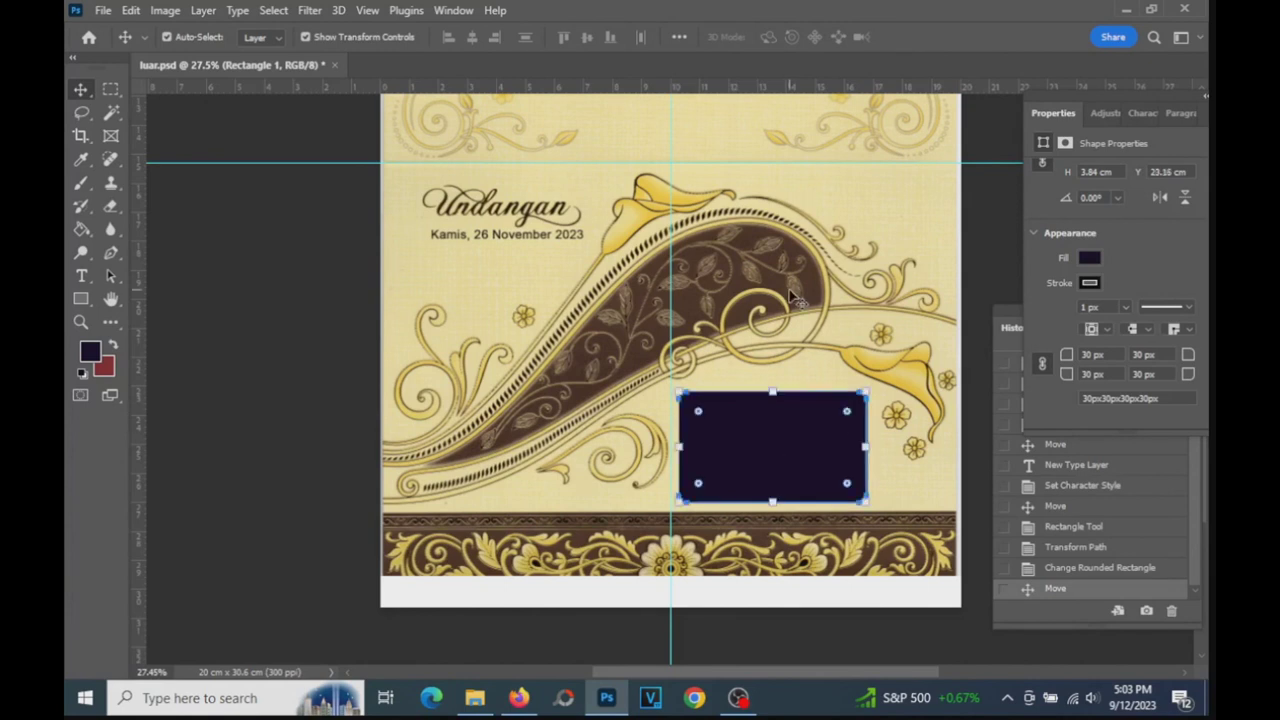
- Change the rounded rectangle's fill from dark navy to white
scroll(790, 293, down, 2)
scroll(790, 293, down, 1)
scroll(792, 294, down, 1)
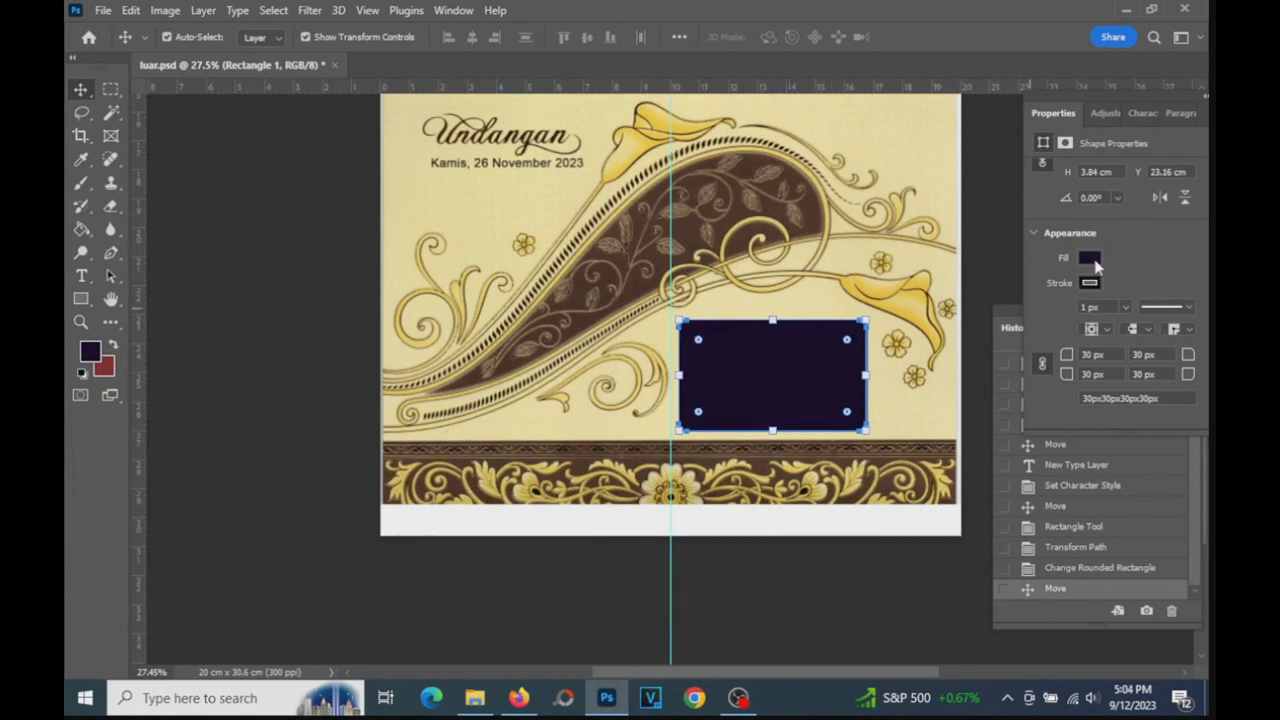
click(1091, 258)
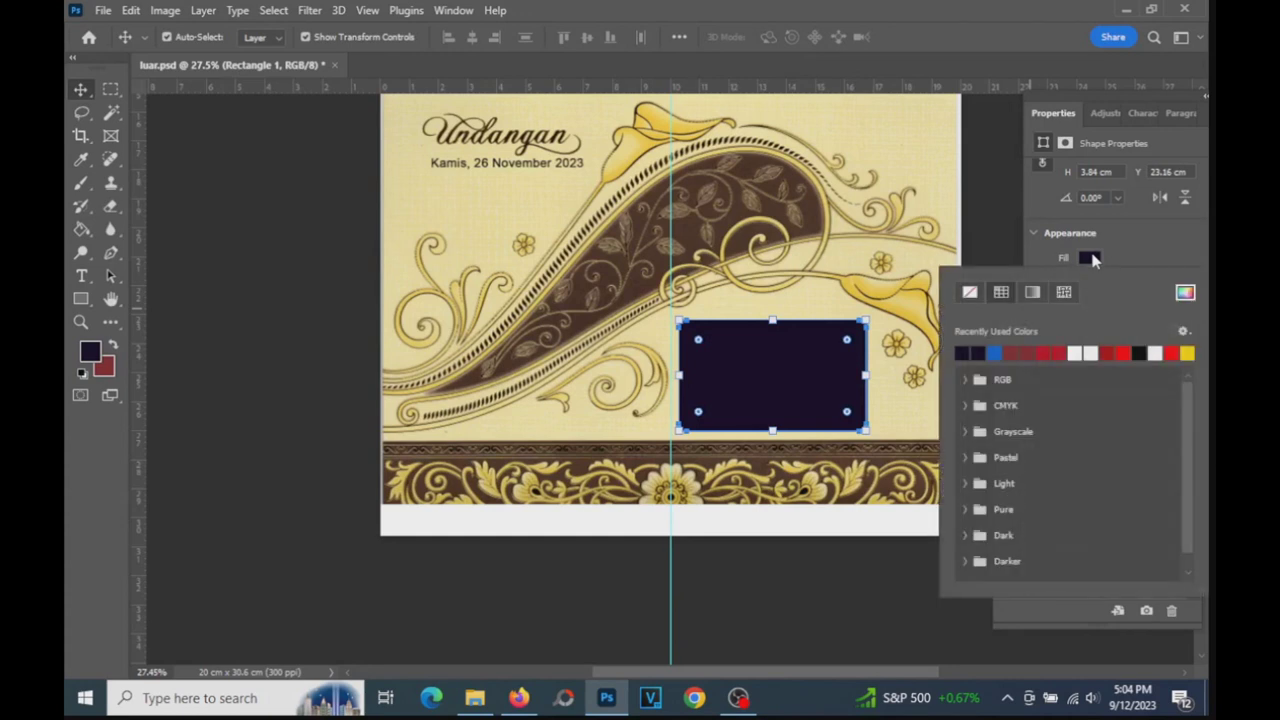
click(1093, 348)
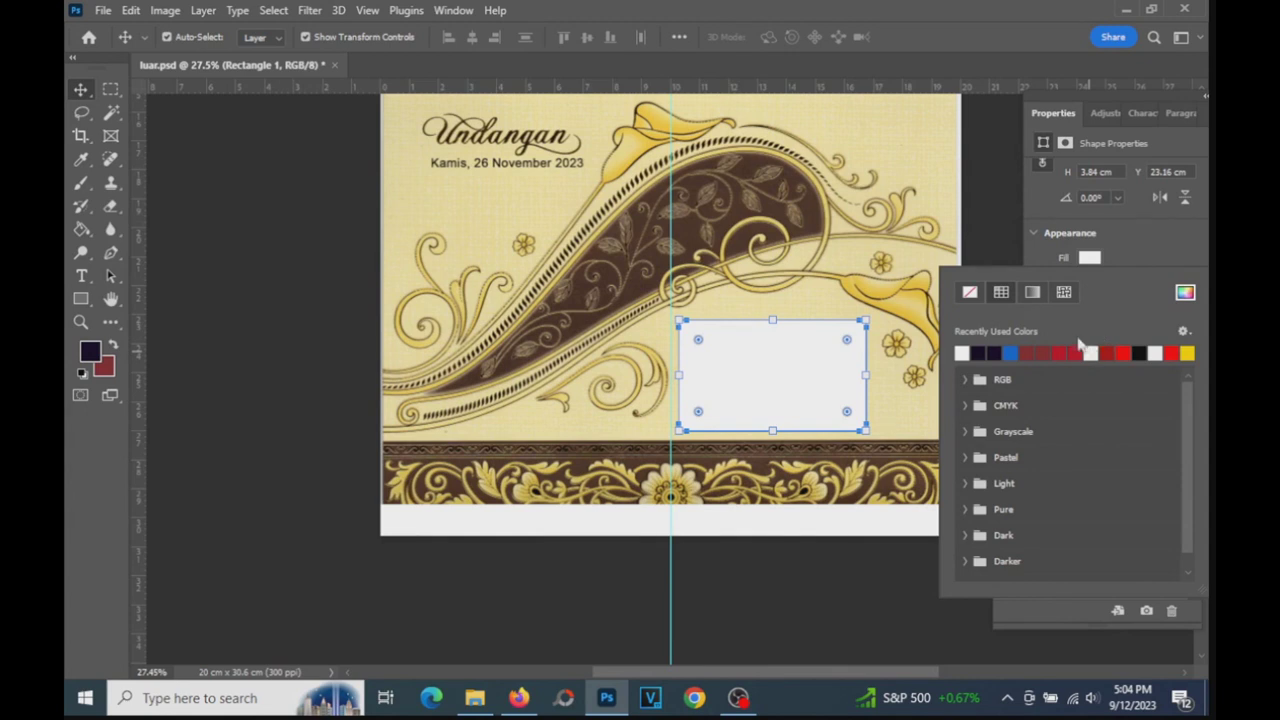
click(1039, 199)
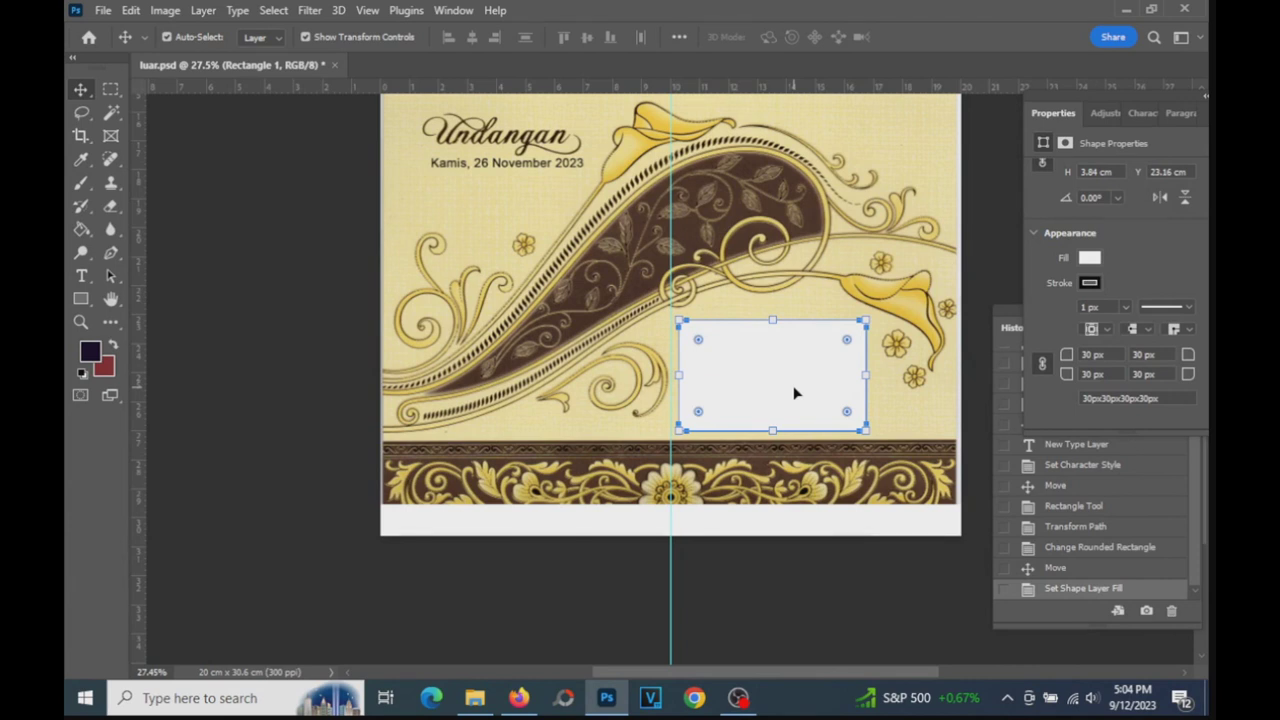
- Give the rectangle a dark outline 3 px wide
click(1090, 283)
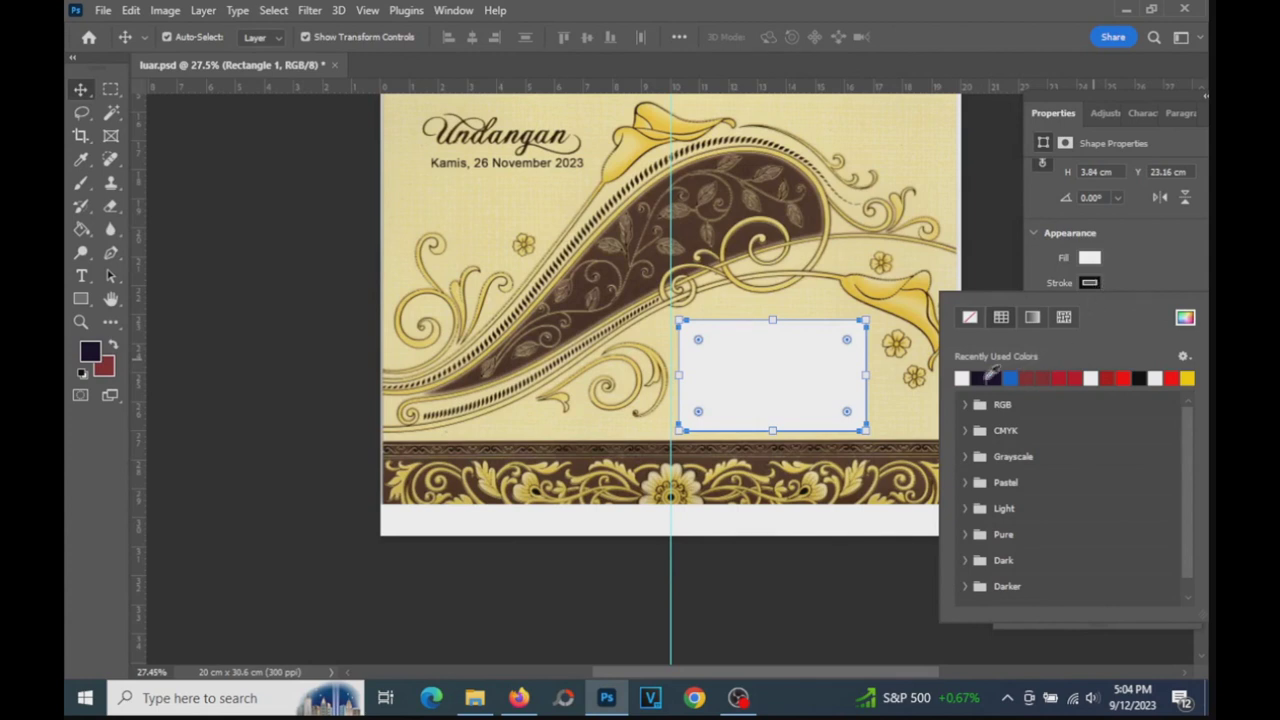
click(1036, 254)
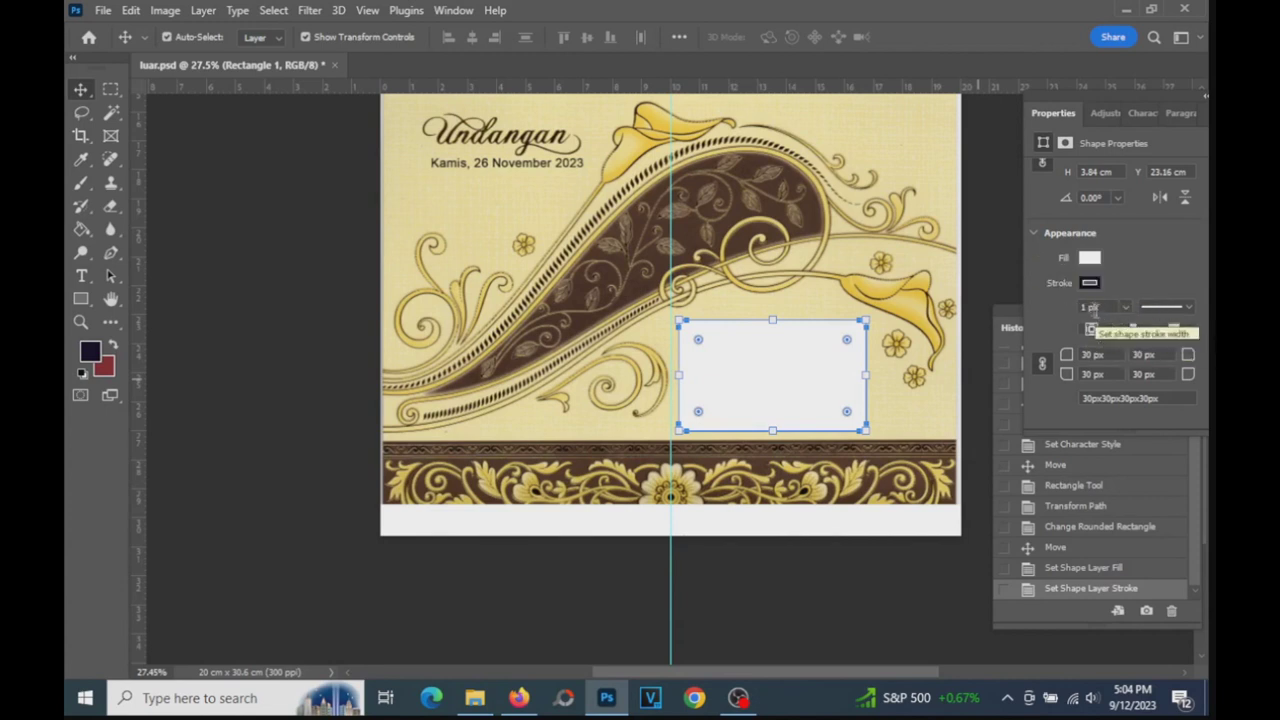
click(1090, 307)
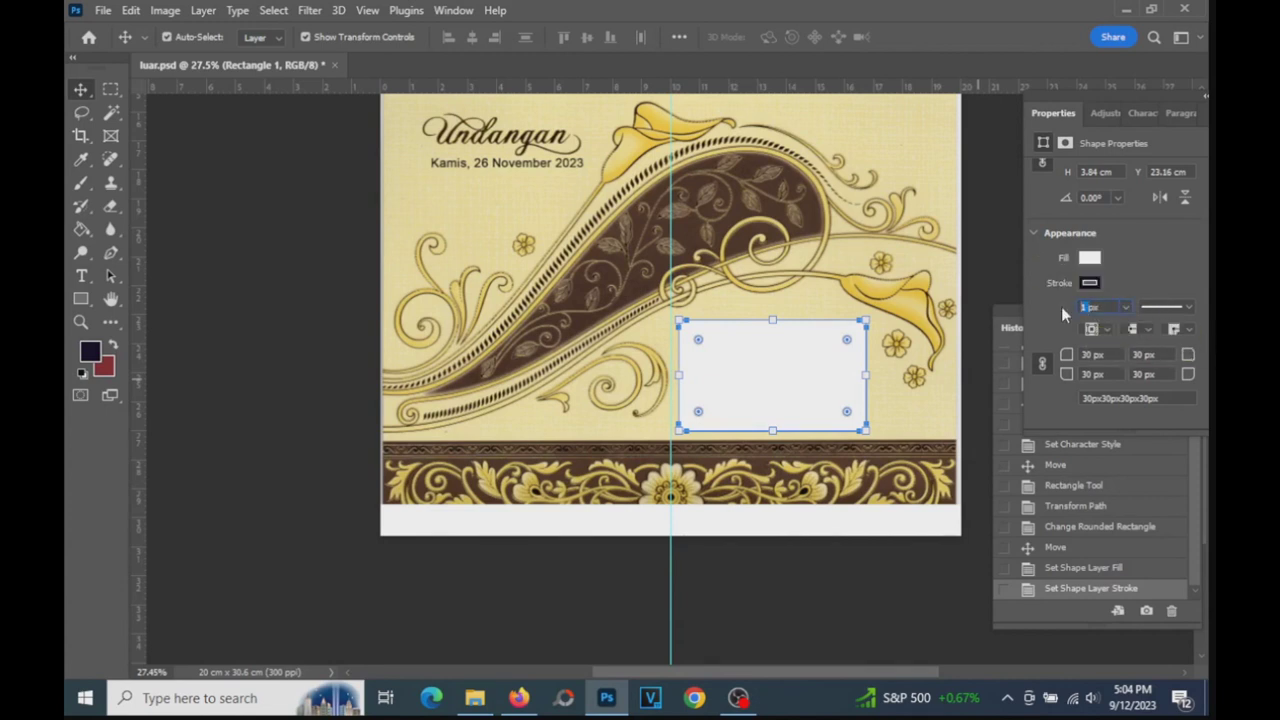
text(3)
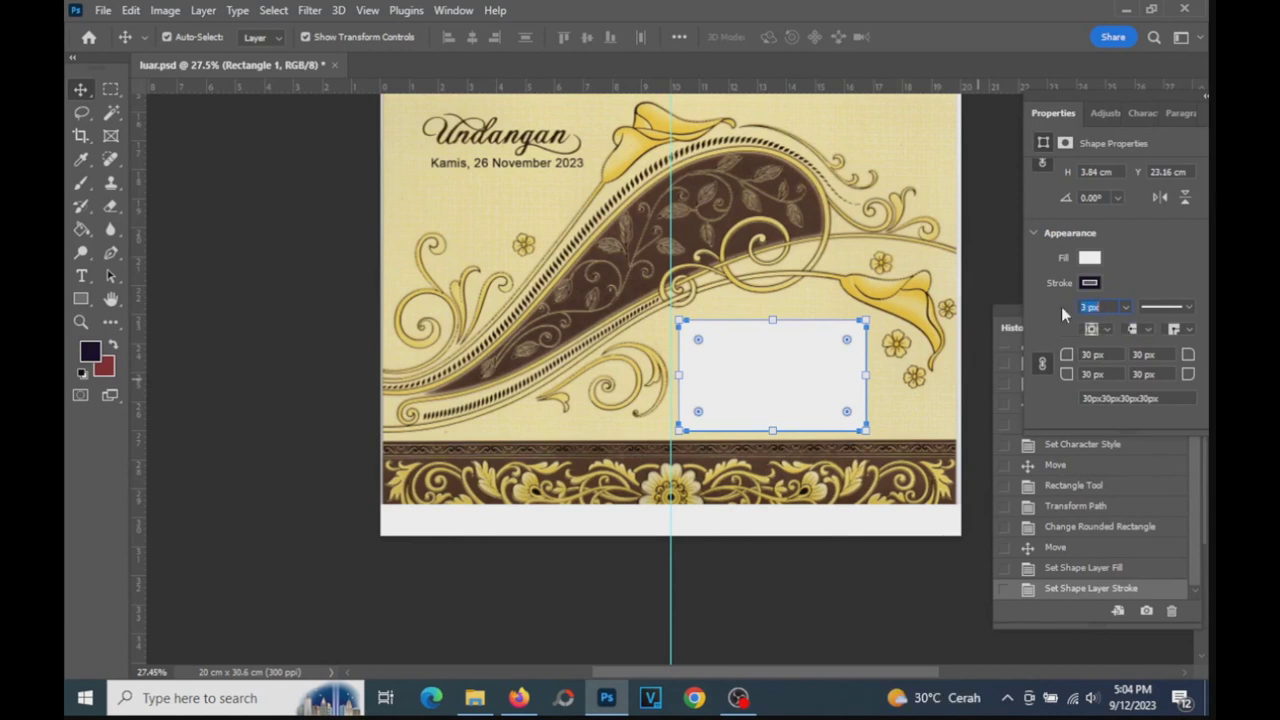
click(914, 418)
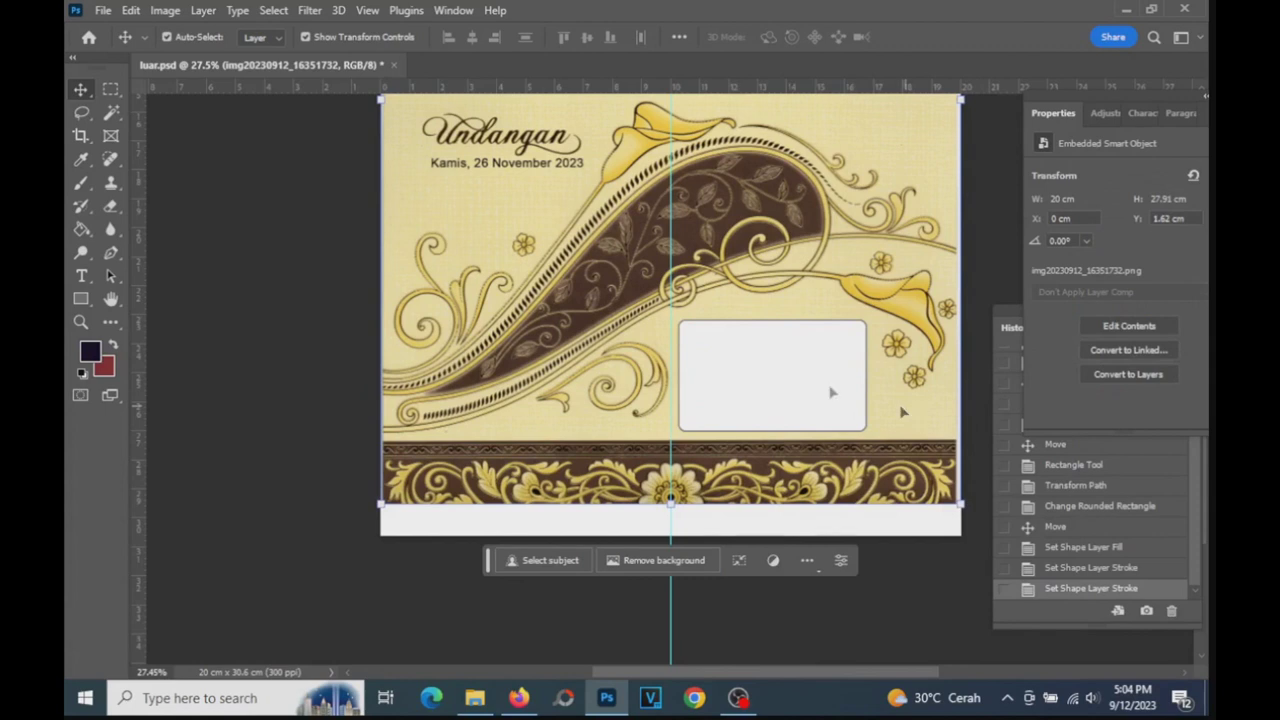
- Zoom the view in close on the white rounded box above the bottom border
click(80, 321)
drag(765, 362, 834, 356)
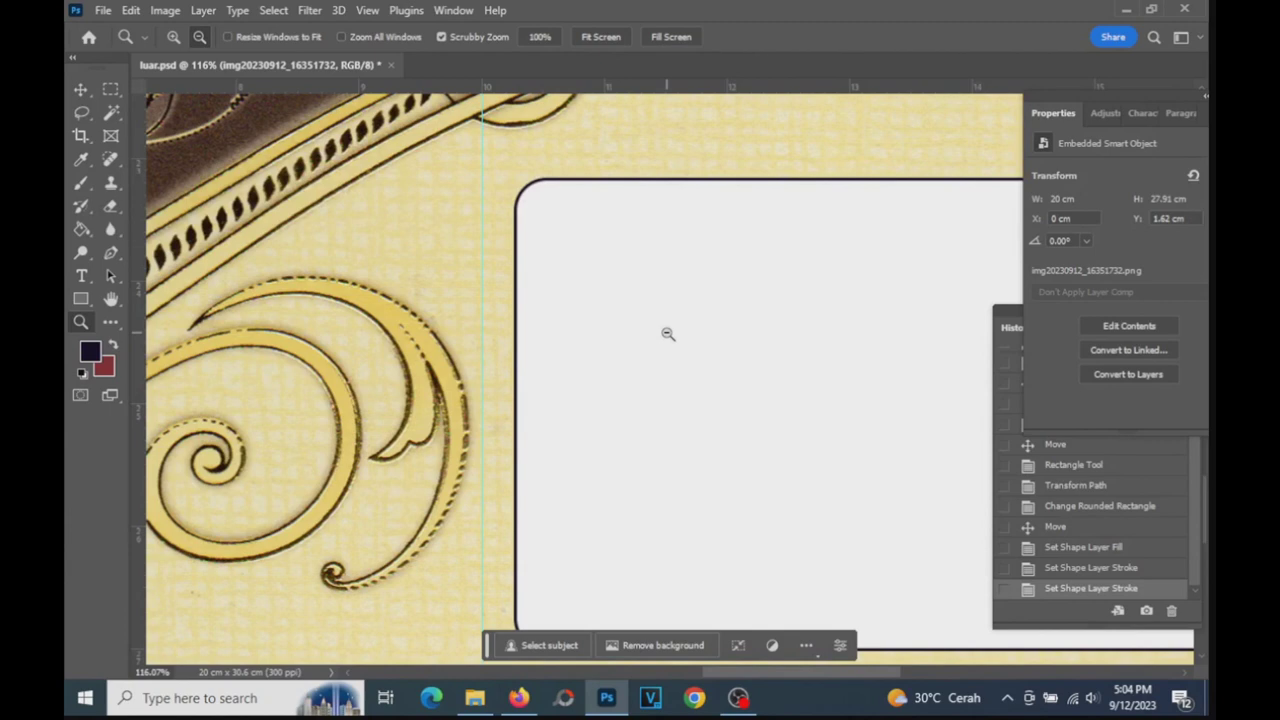
scroll(650, 332, down, 1)
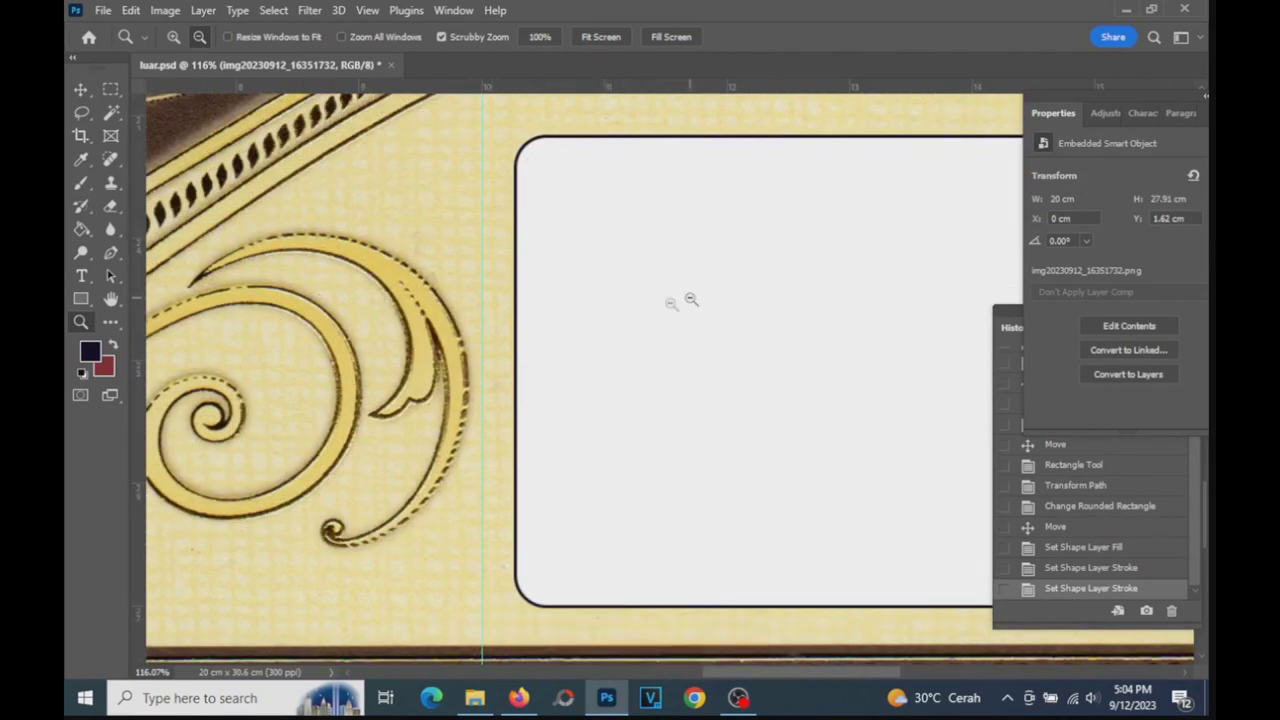
drag(689, 298, 606, 318)
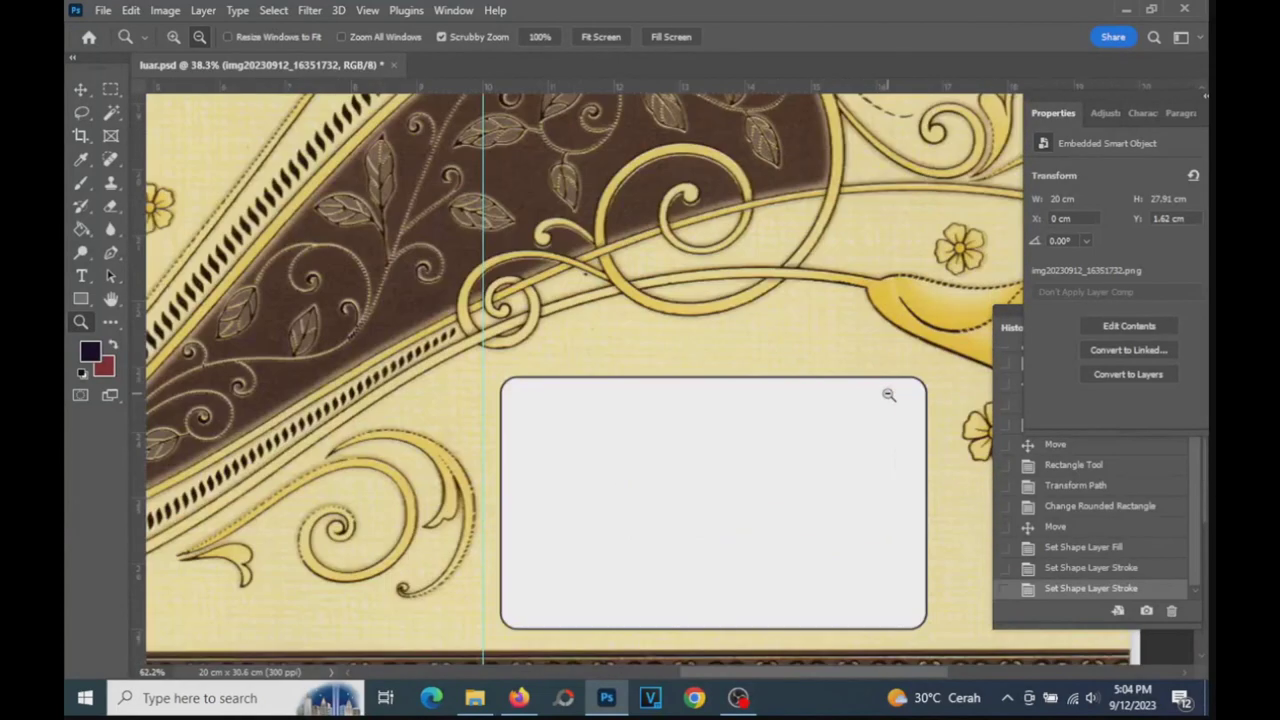
mouse_move(863, 383)
mouse_down()
mouse_move(889, 394)
mouse_move(797, 391)
mouse_up()
scroll(797, 391, down, 2)
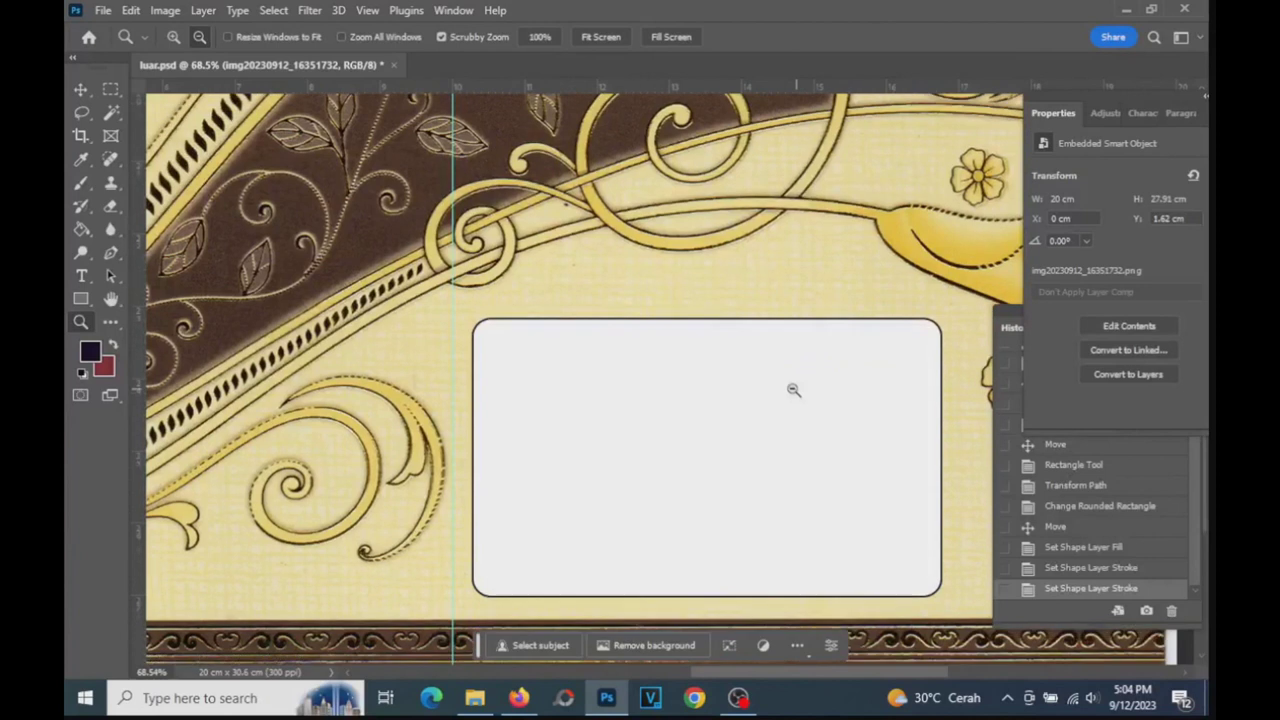
click(82, 277)
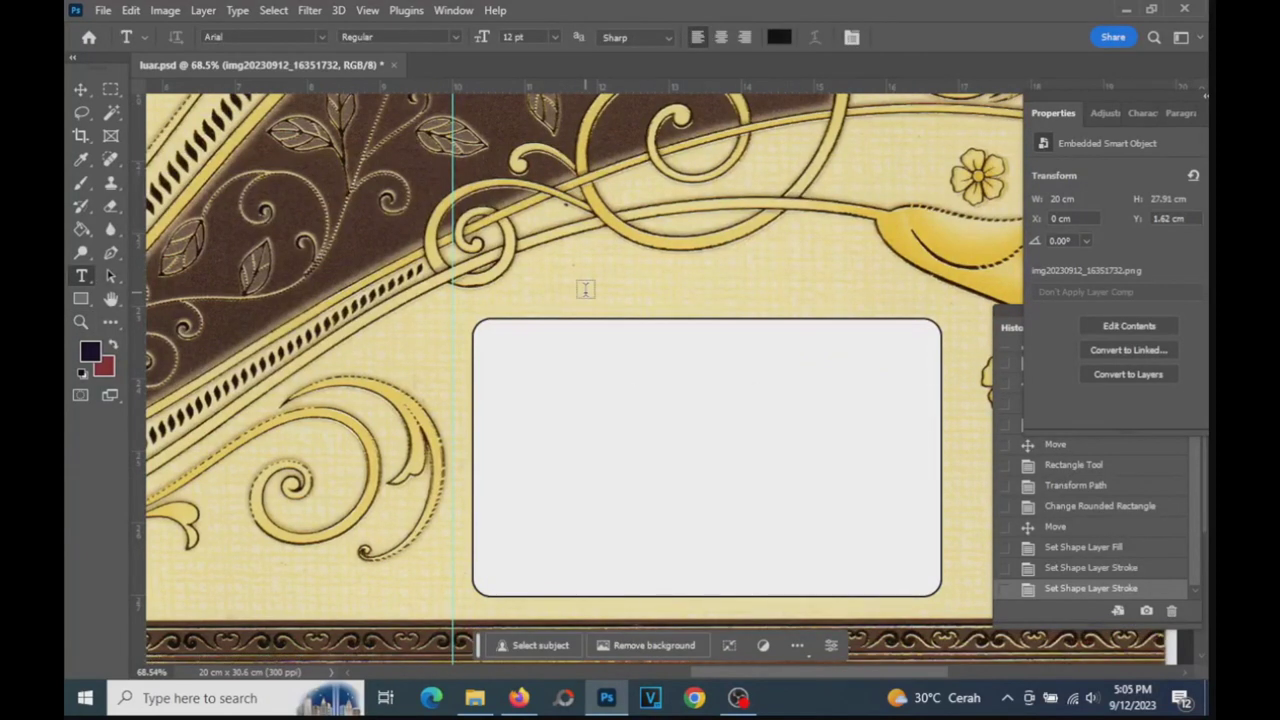
scroll(718, 280, down, 1)
scroll(718, 285, up, 3)
scroll(719, 284, down, 3)
- Type the two-line greeting 'Kepada Yth. / Bapak/ Ibu/ Saudara/ i' above the box and commit it
click(604, 285)
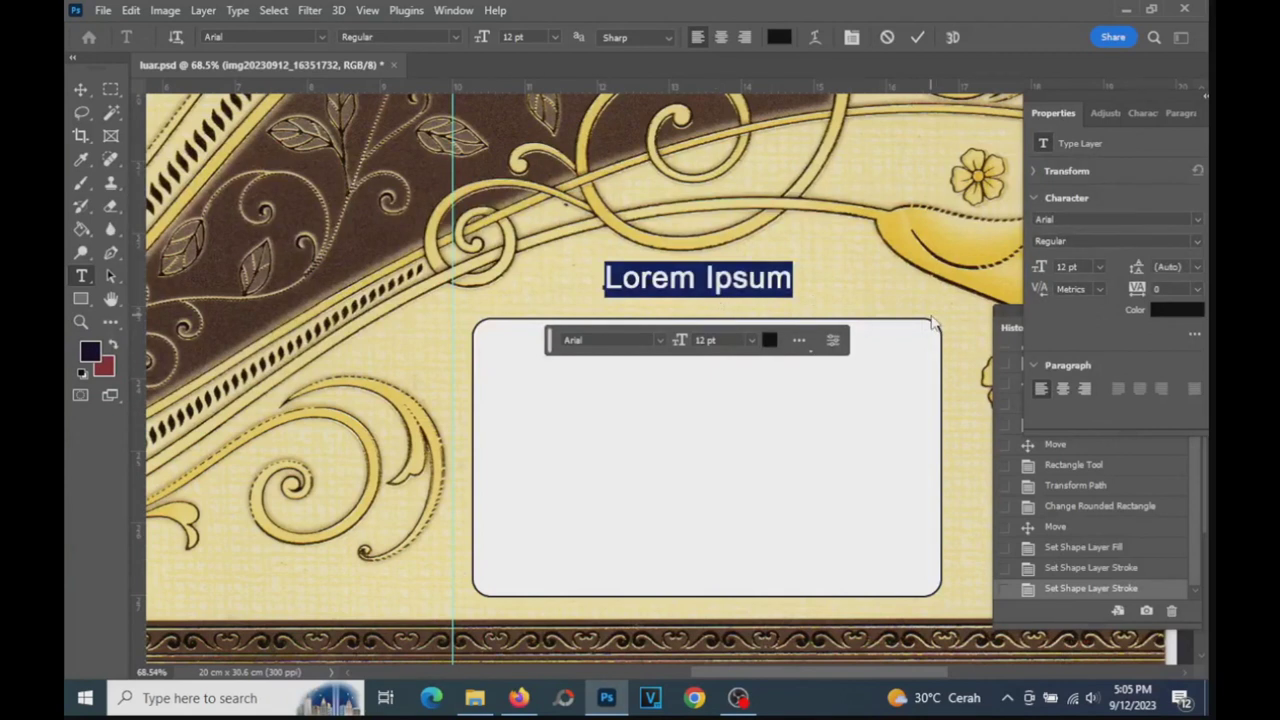
text(K)
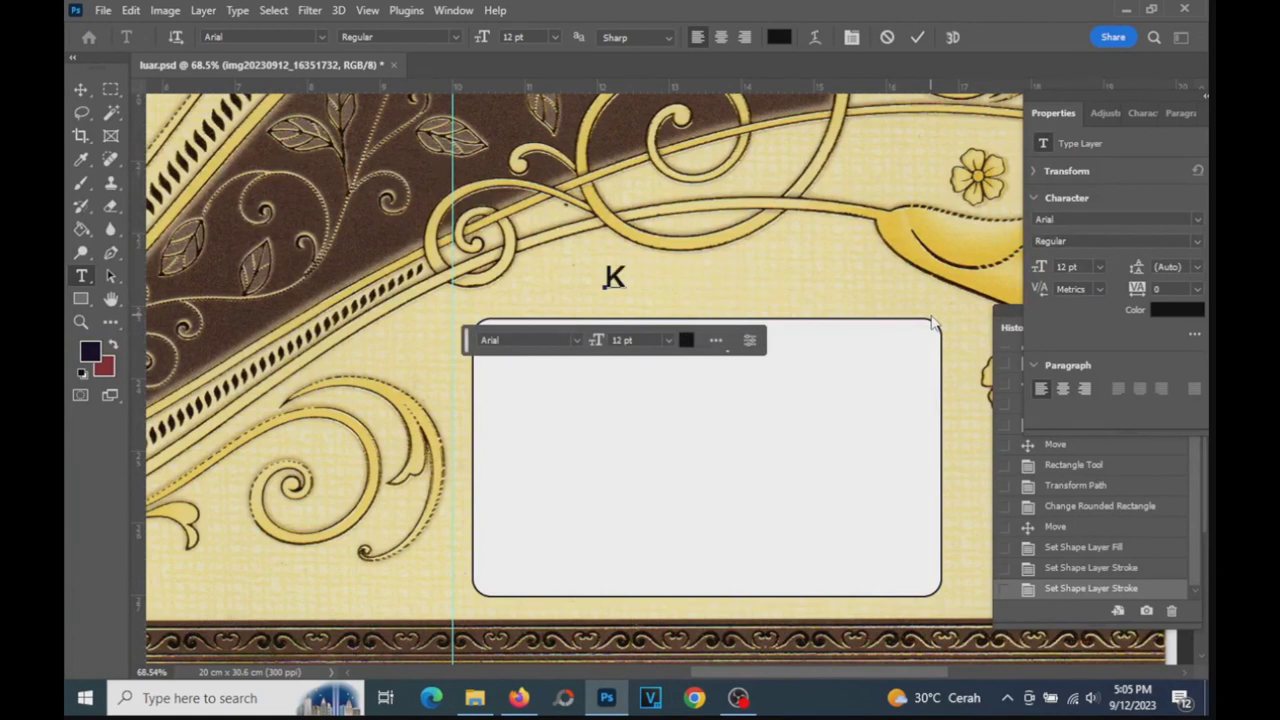
text(epada Yth)
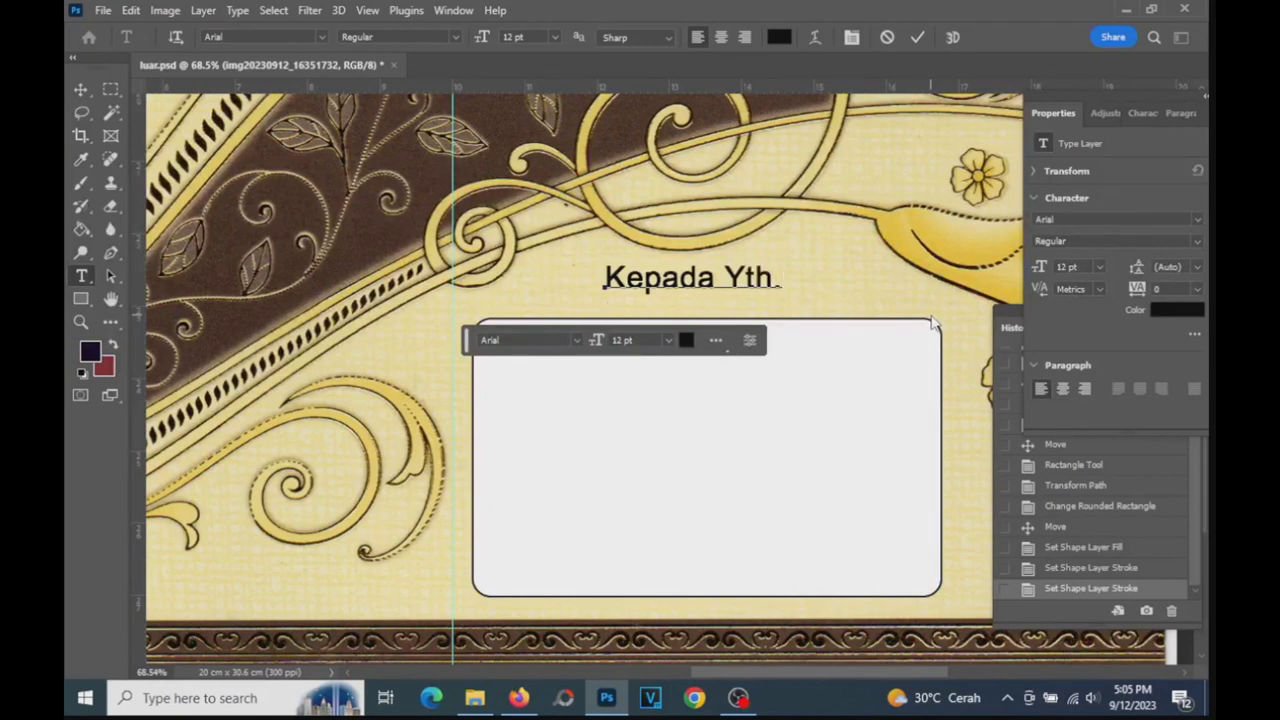
text( Bapak/ Ibu)
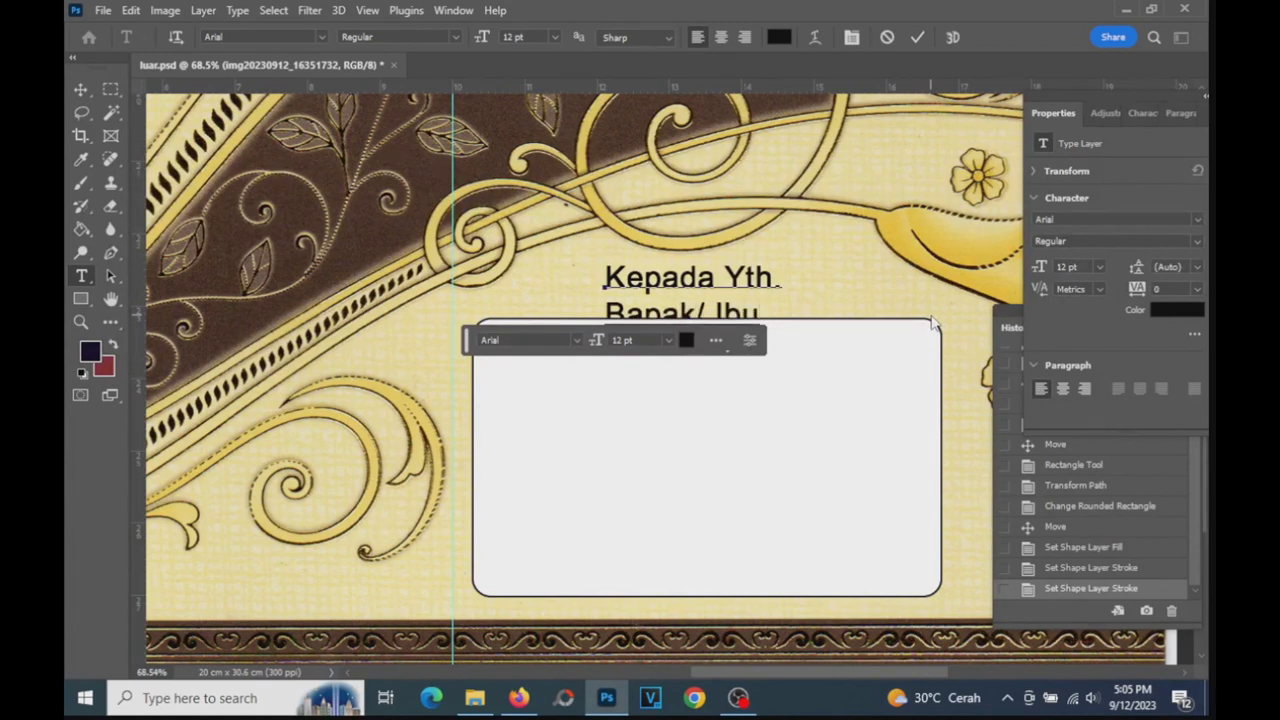
text(/ Saudara/)
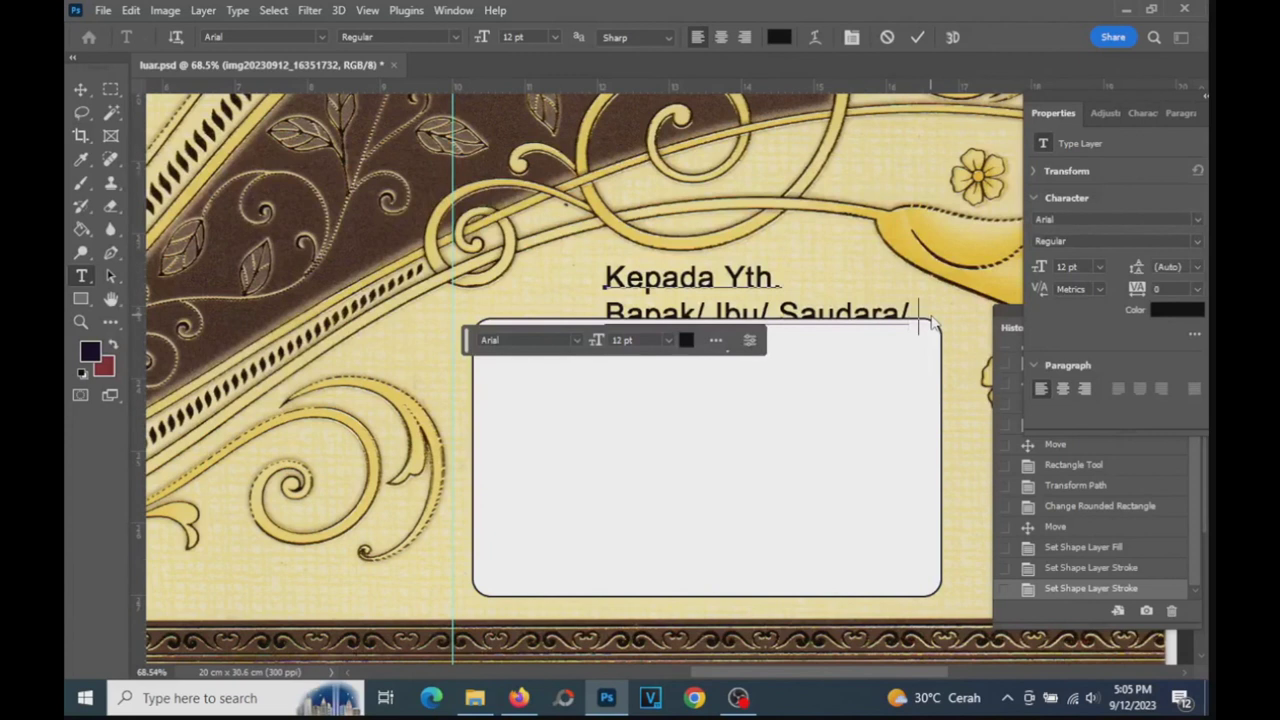
text( i)
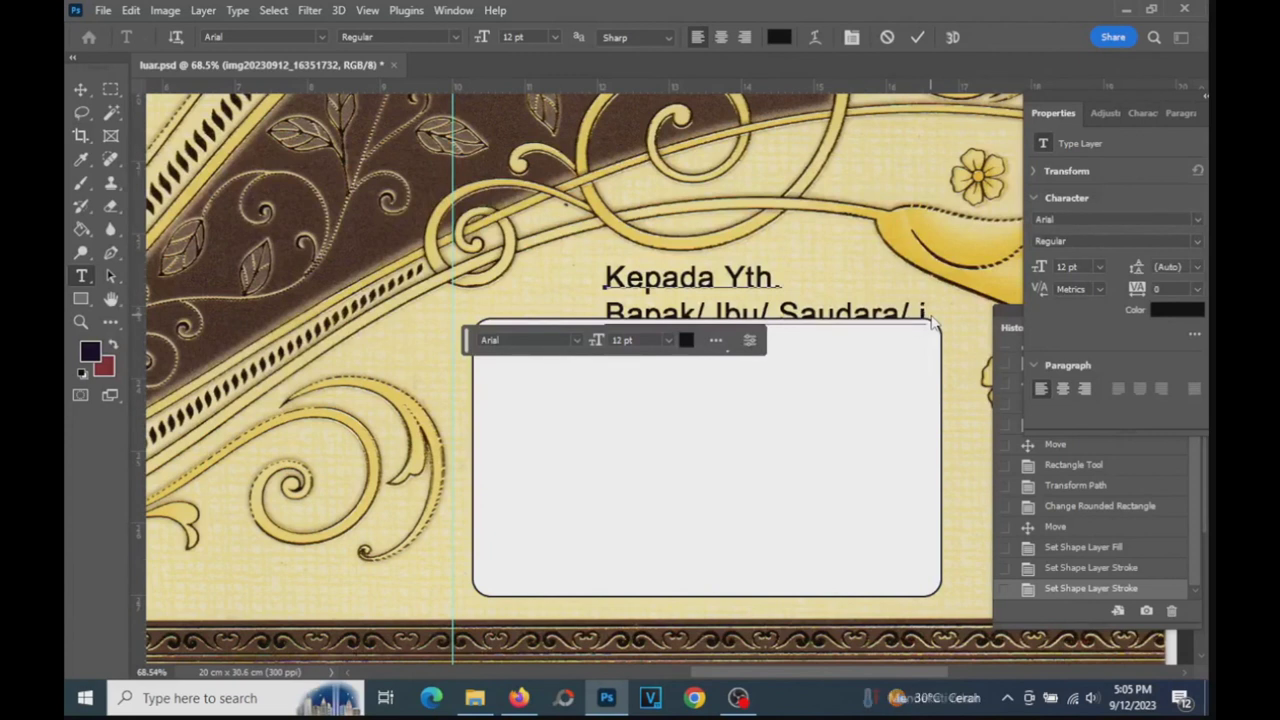
click(917, 37)
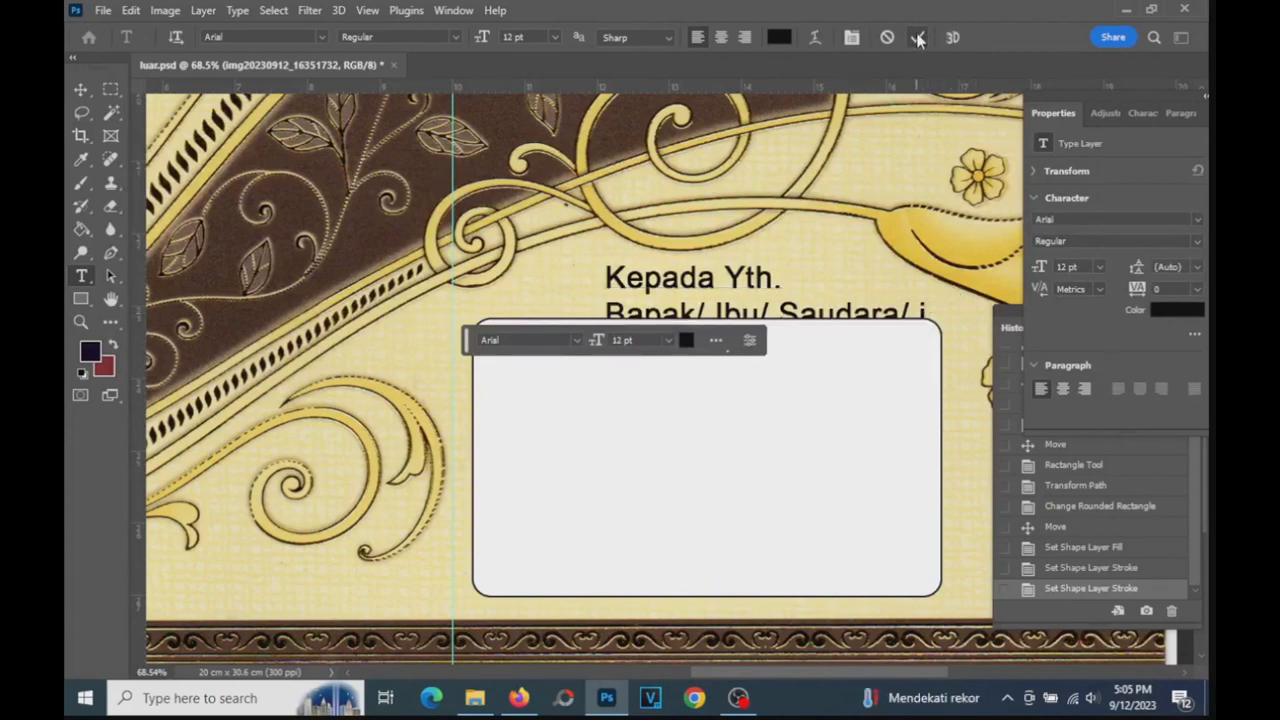
- Centre-align the greeting paragraph and nudge it to sit centred over the white box
click(81, 89)
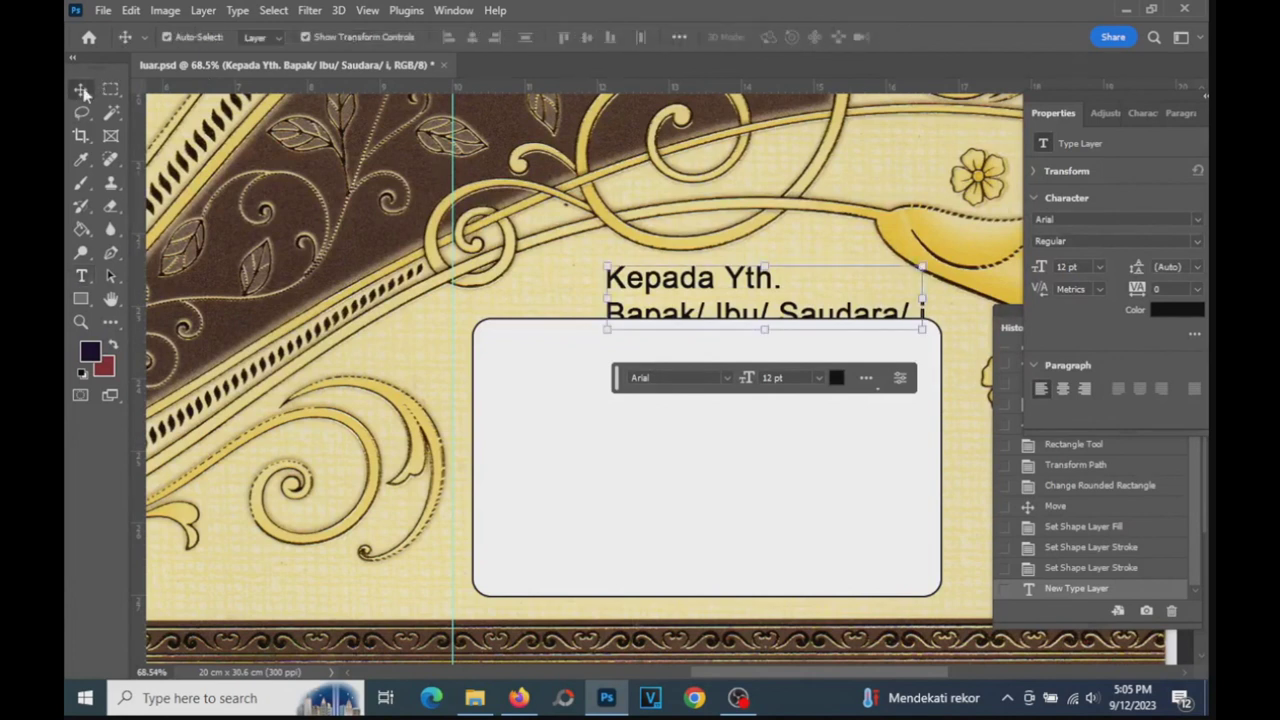
drag(685, 282, 640, 253)
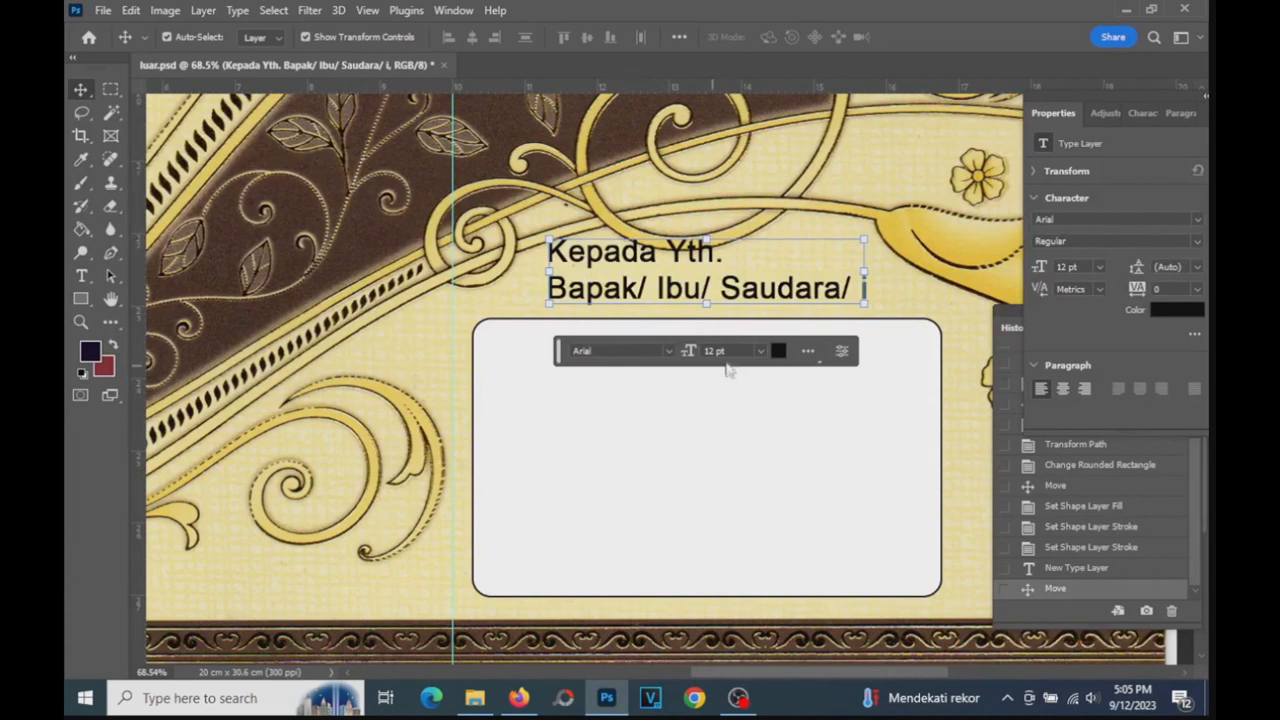
click(768, 290)
double_click(768, 290)
click(1180, 114)
click(1070, 145)
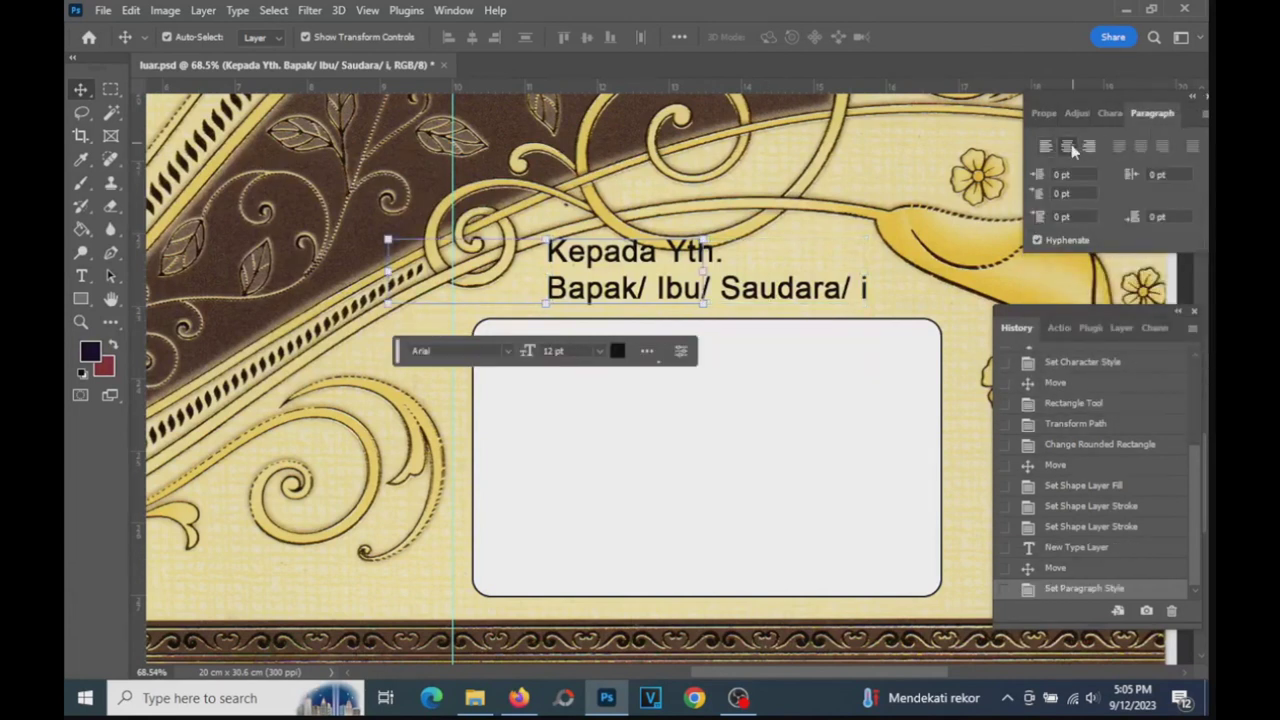
drag(617, 290, 792, 305)
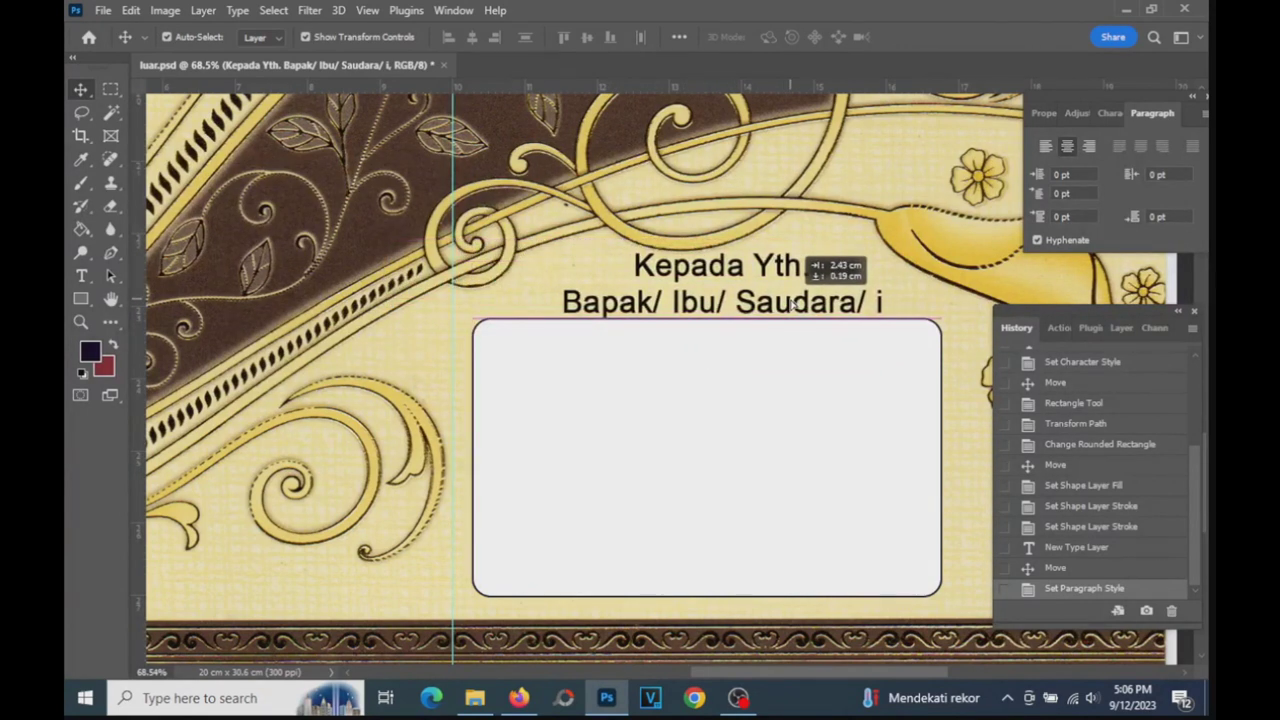
drag(793, 305, 790, 303)
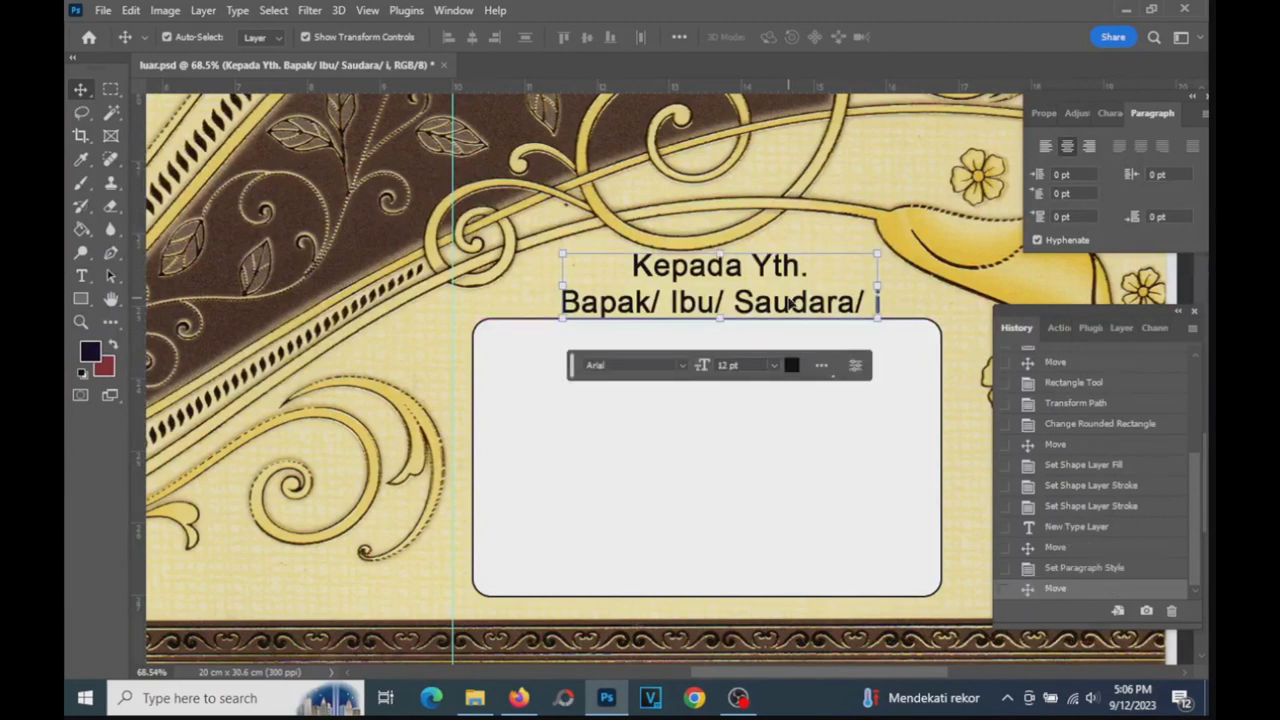
key(Up)
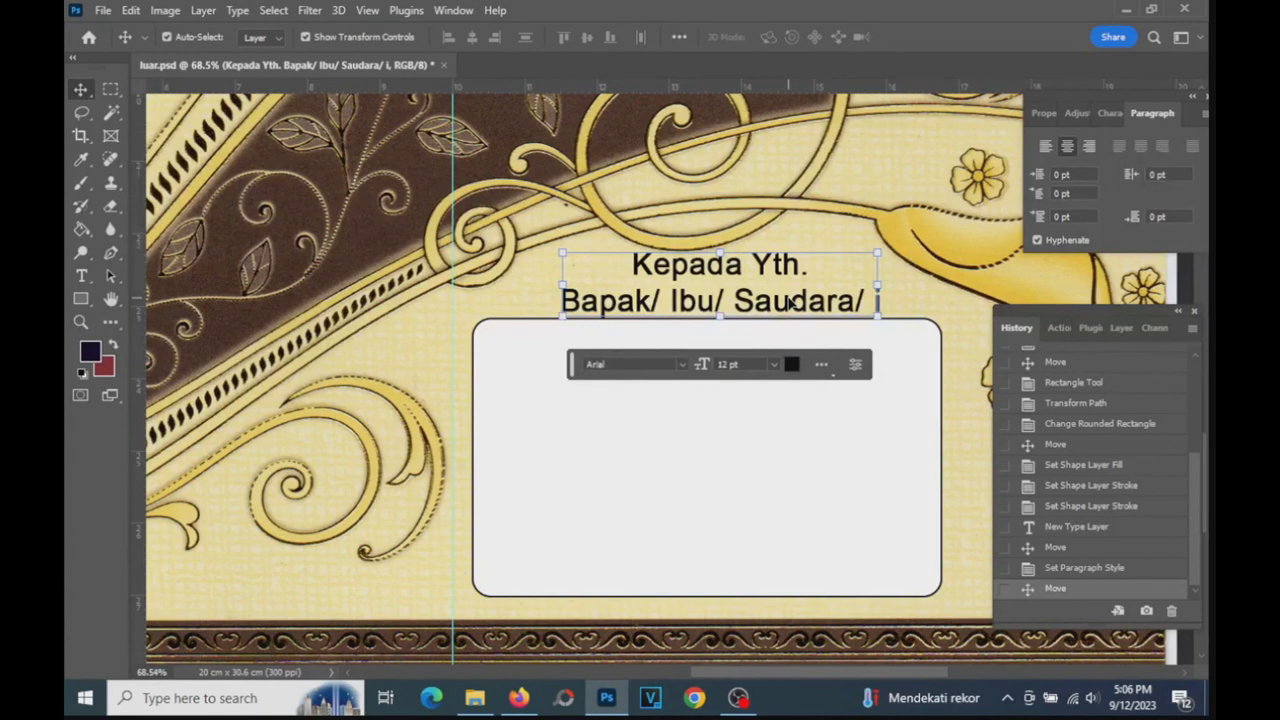
click(502, 408)
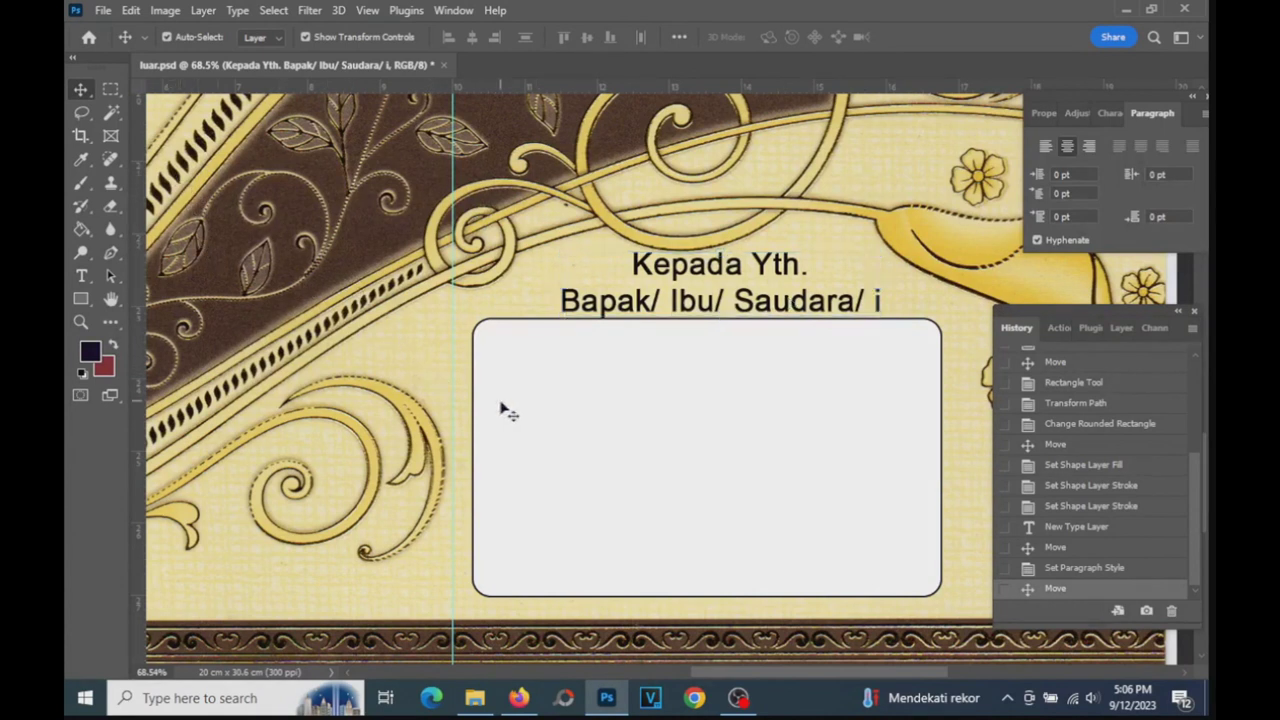
click(707, 272)
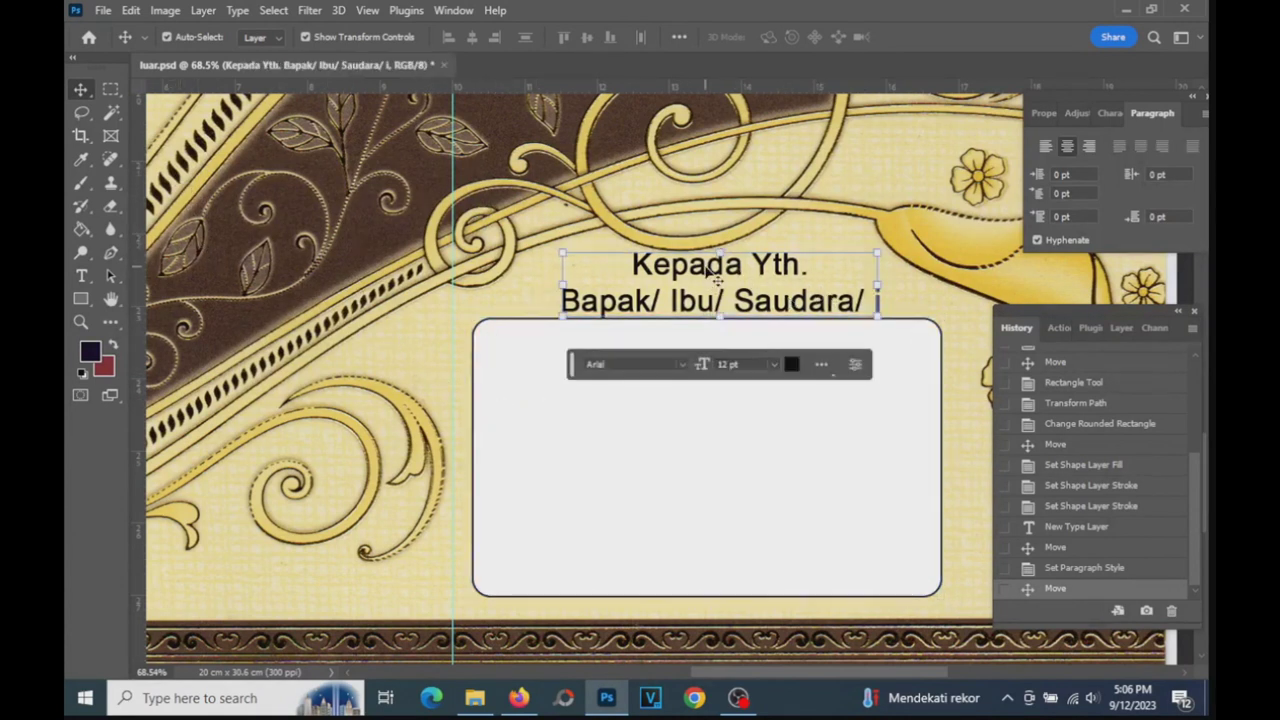
- Change the greeting's font to Great Vibes
click(683, 366)
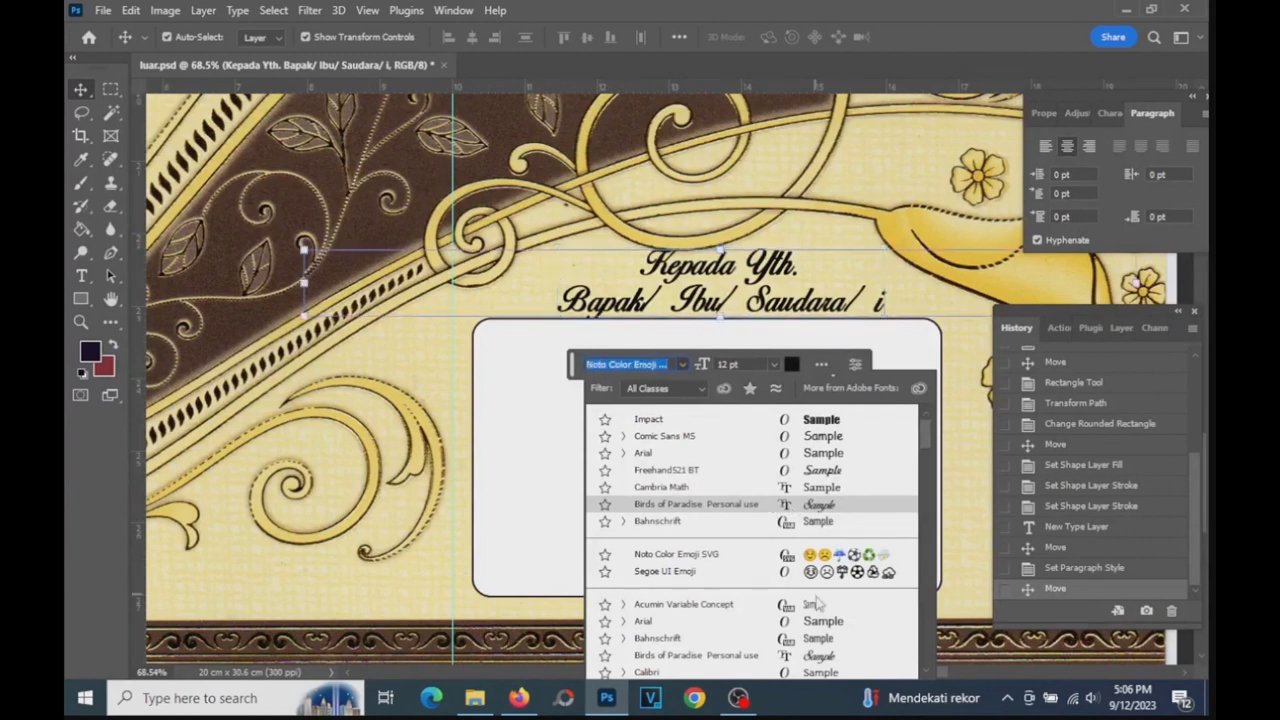
scroll(790, 520, down, 3)
scroll(820, 595, down, 1)
scroll(828, 607, down, 2)
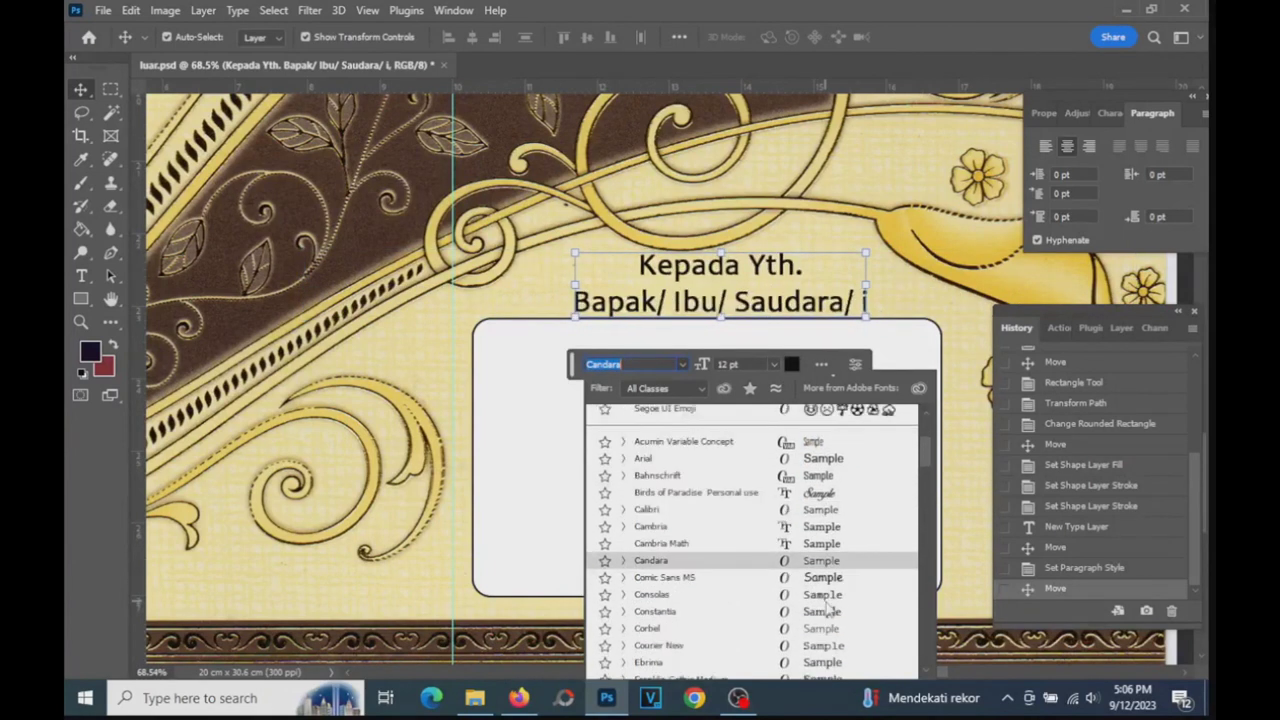
scroll(828, 608, down, 3)
scroll(828, 595, down, 1)
scroll(830, 585, down, 3)
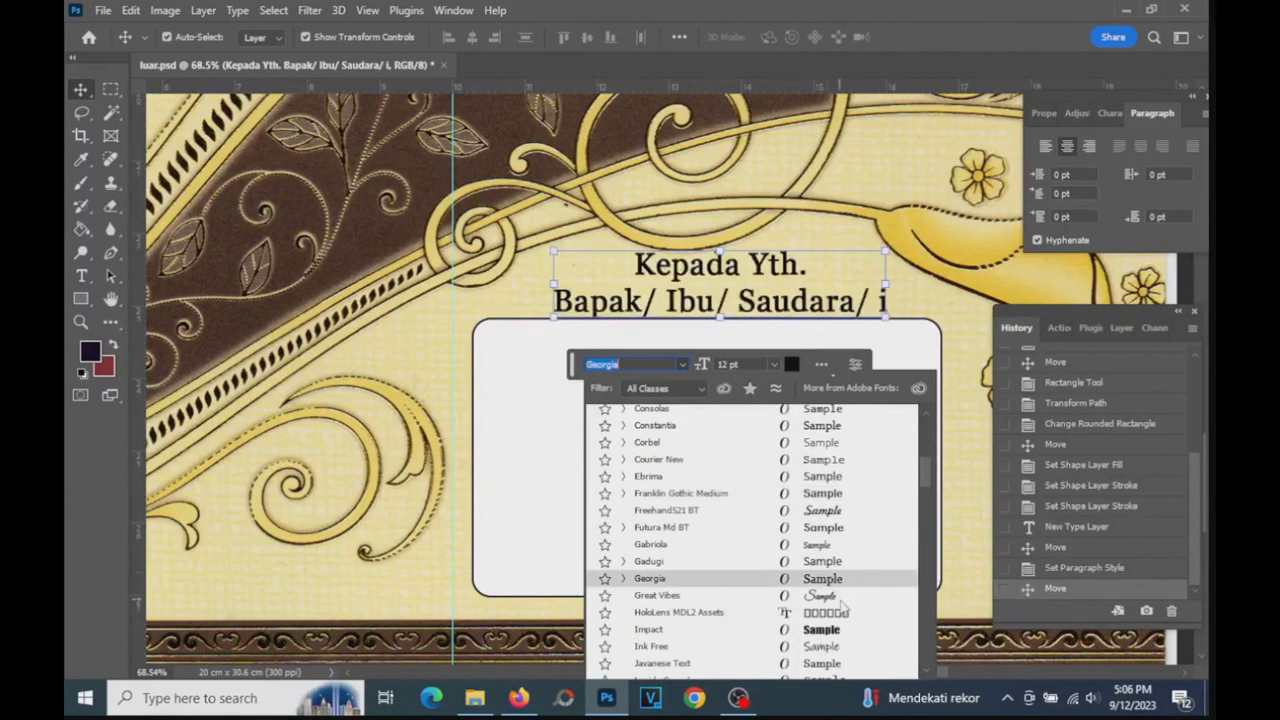
click(842, 598)
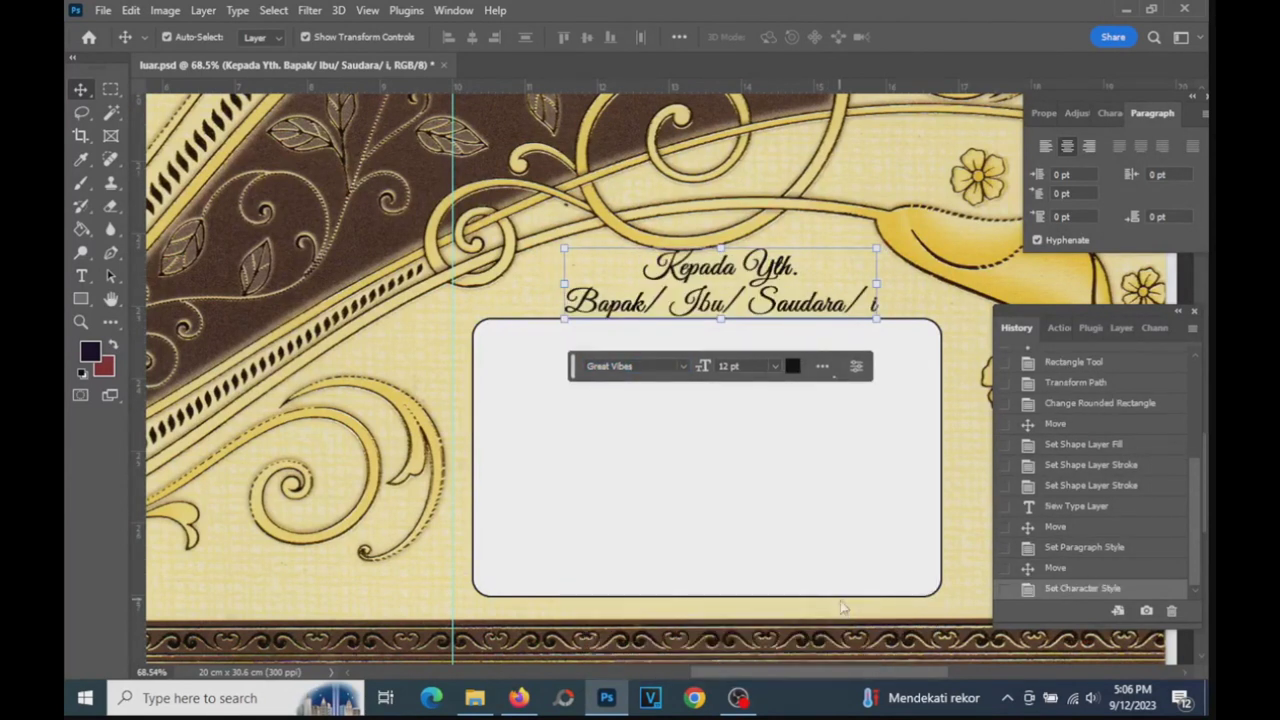
- Turn off Faux Bold on the greeting in the Character panel and reselect it
click(1110, 114)
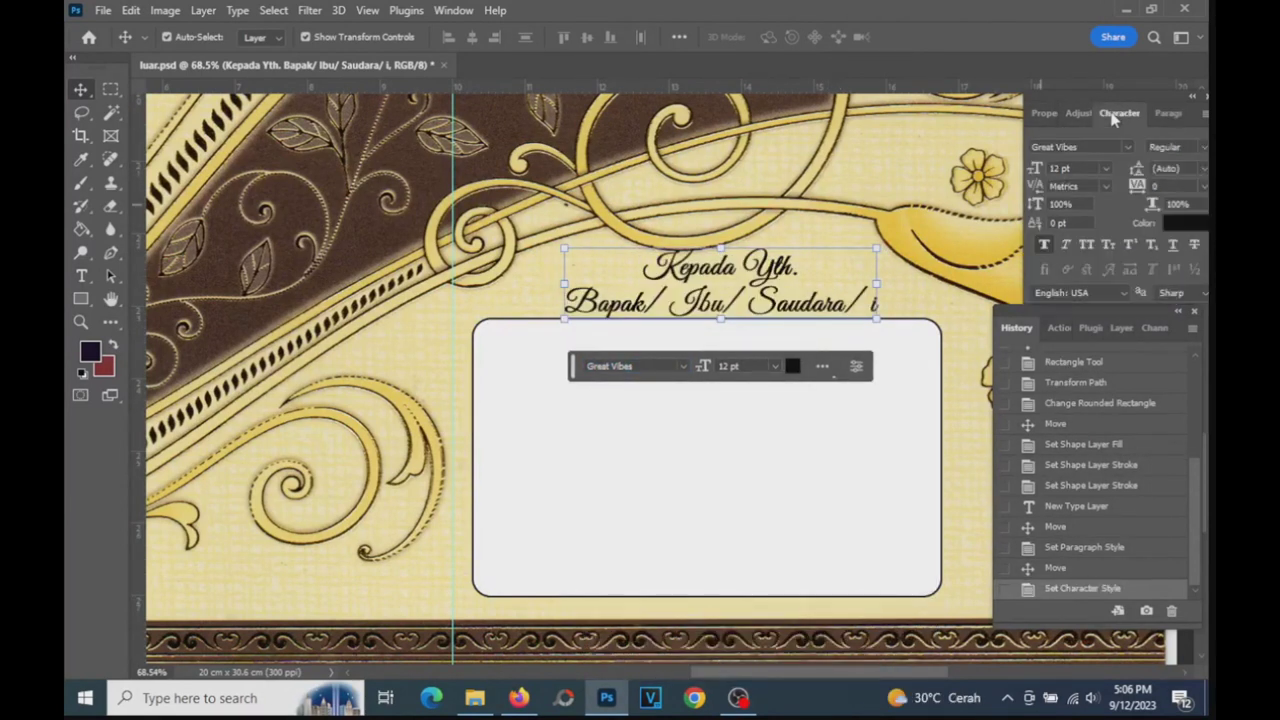
click(1045, 247)
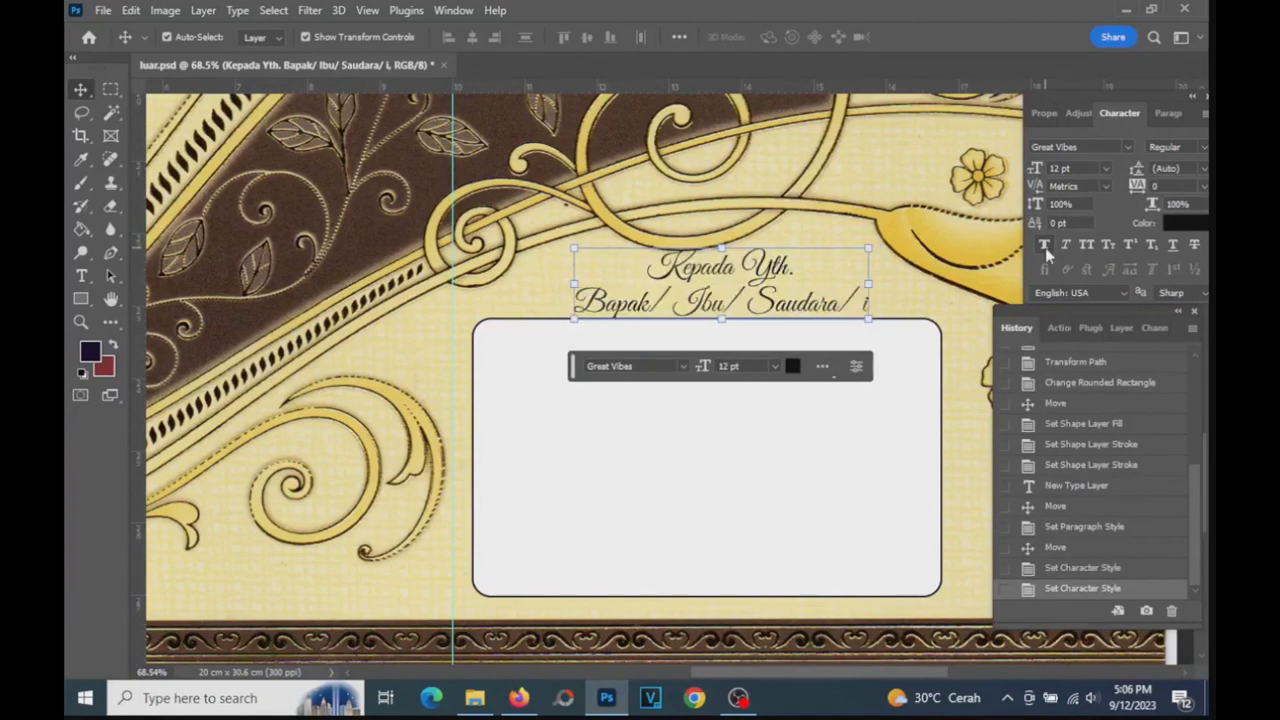
click(886, 288)
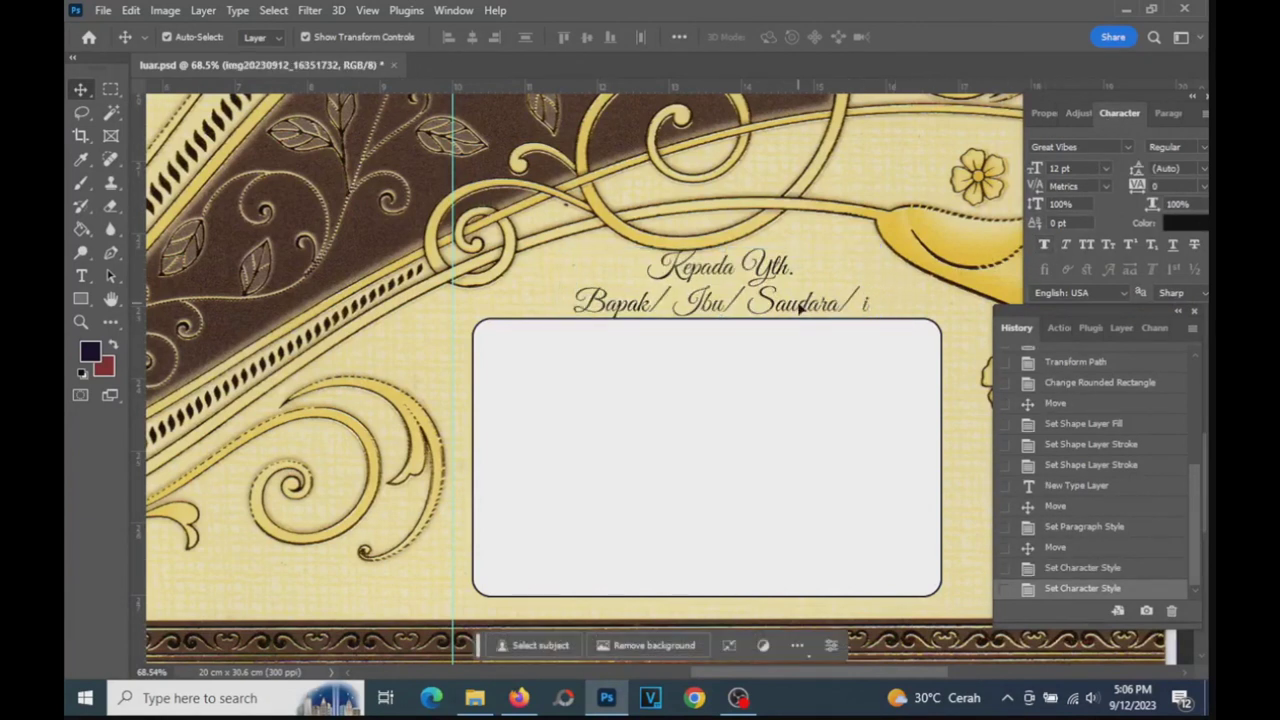
click(770, 268)
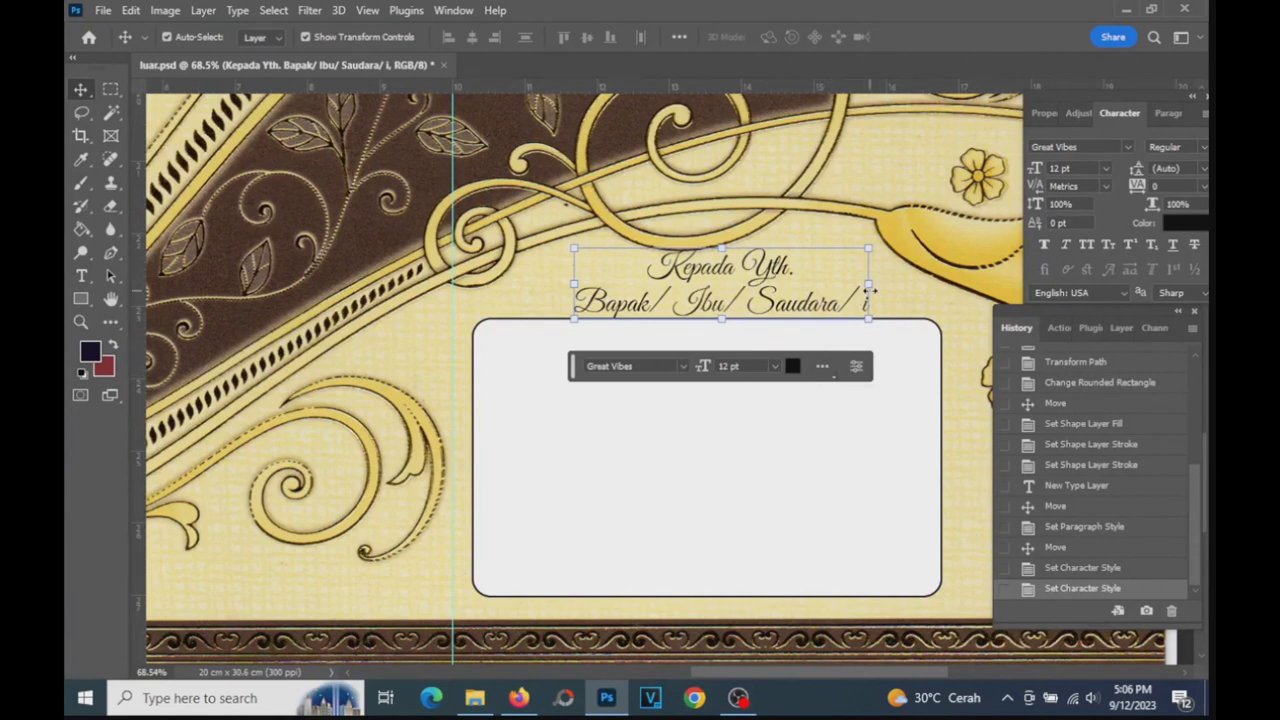
- Nudge the white rounded box down two steps and the Kepada Yth. greeting down two steps
click(775, 468)
key(Down)
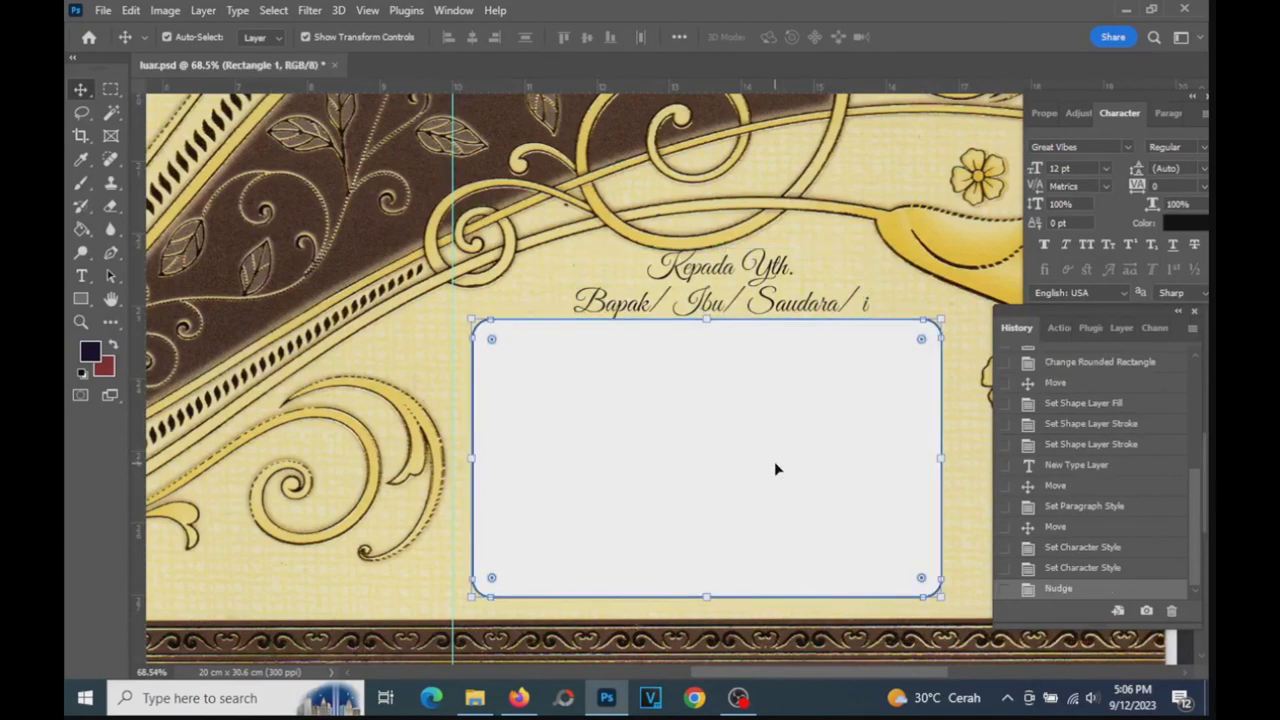
click(806, 308)
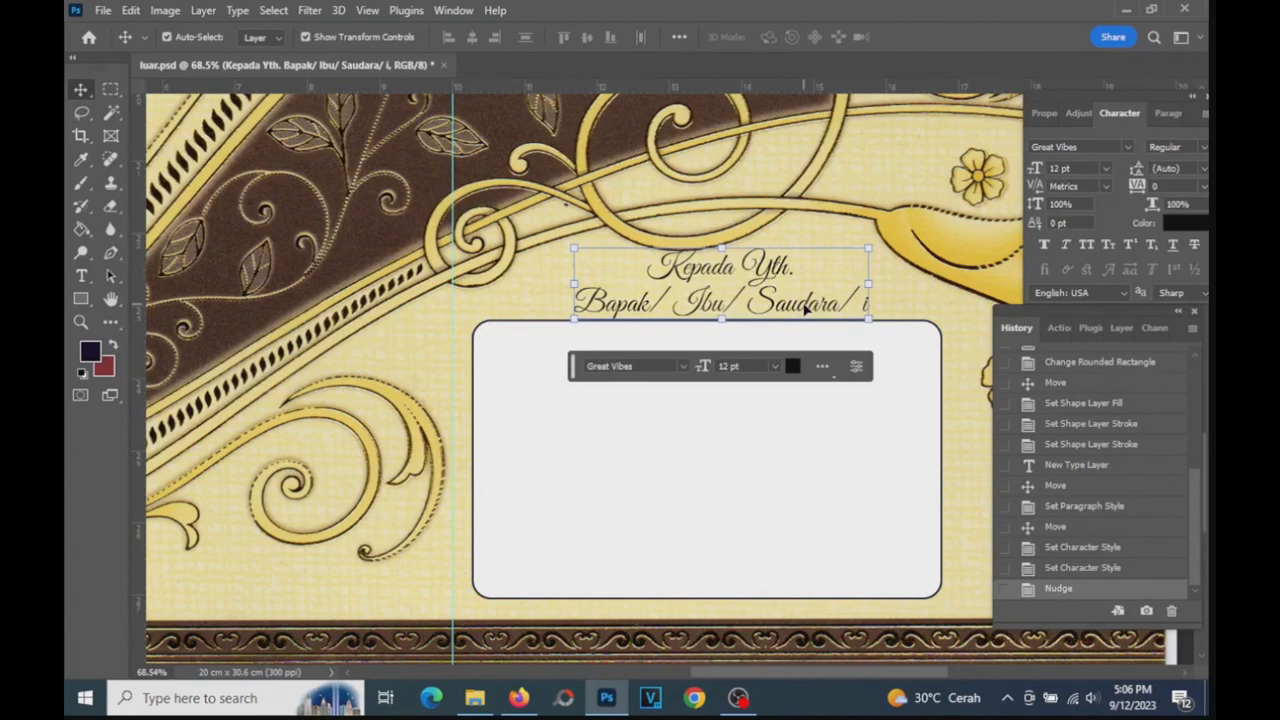
key(Down)
key(Down)
key(Down)
key(Down)
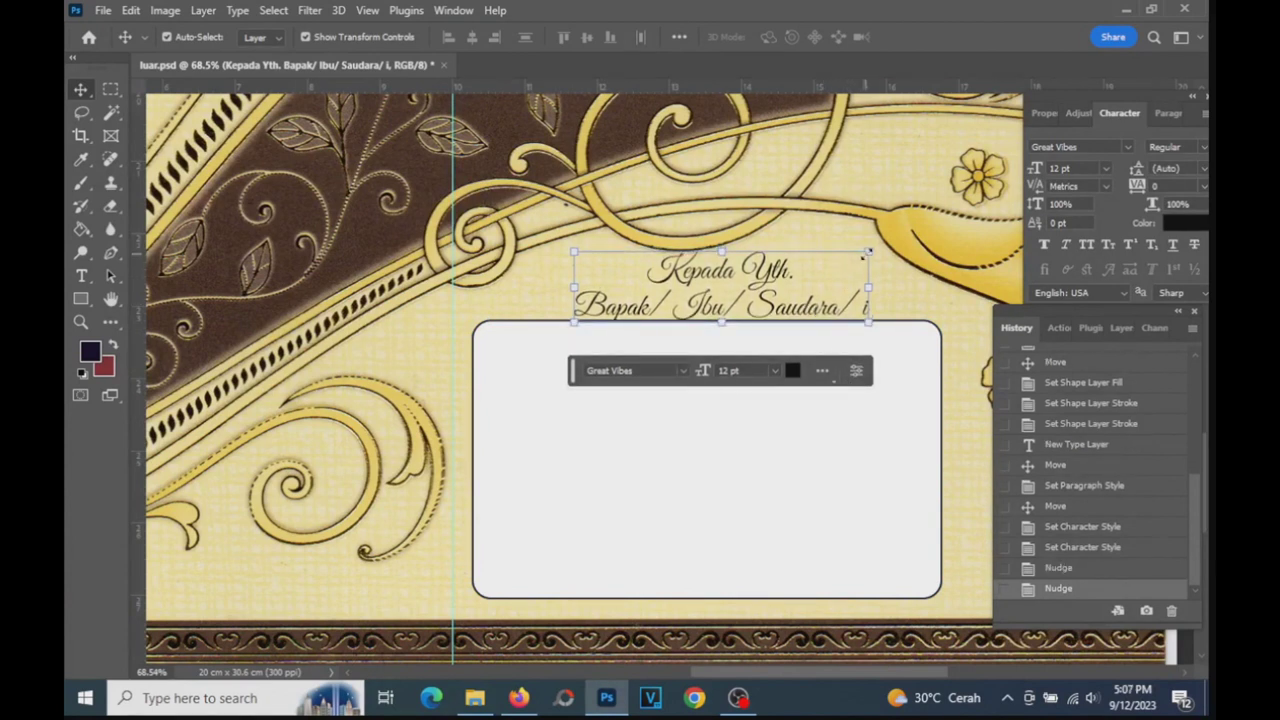
click(842, 421)
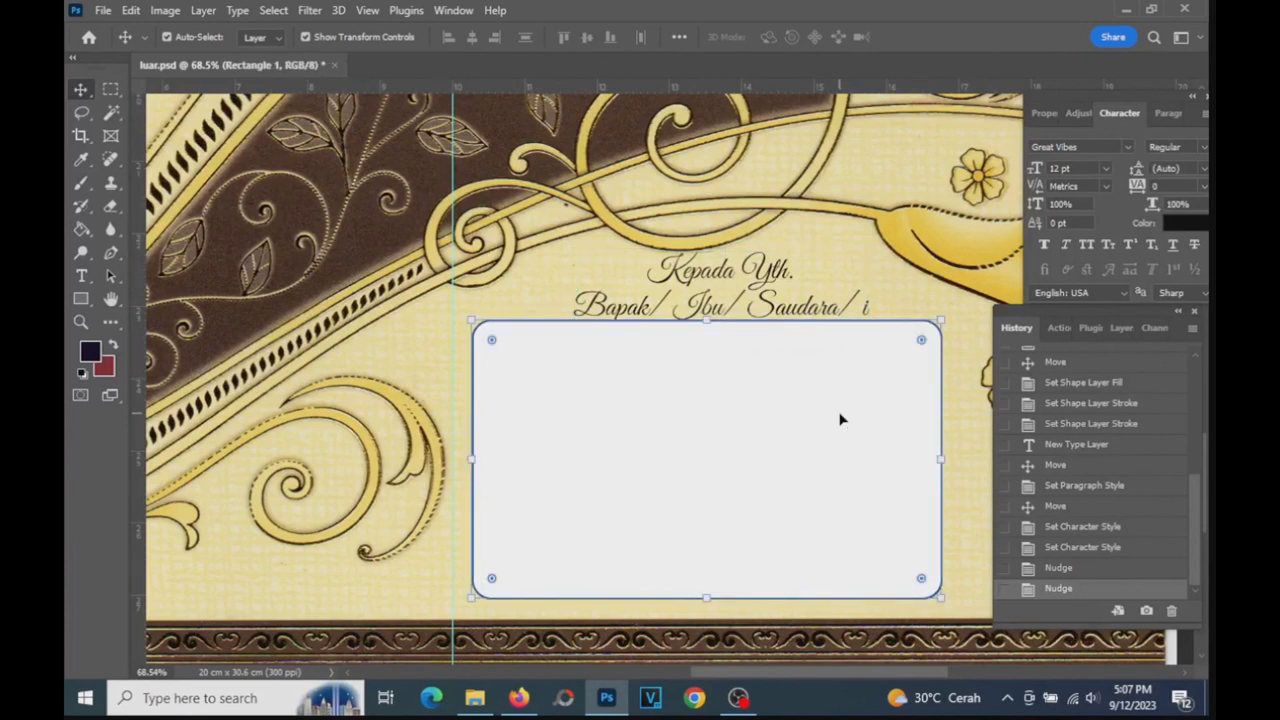
key(Down)
key(Down)
key(Down)
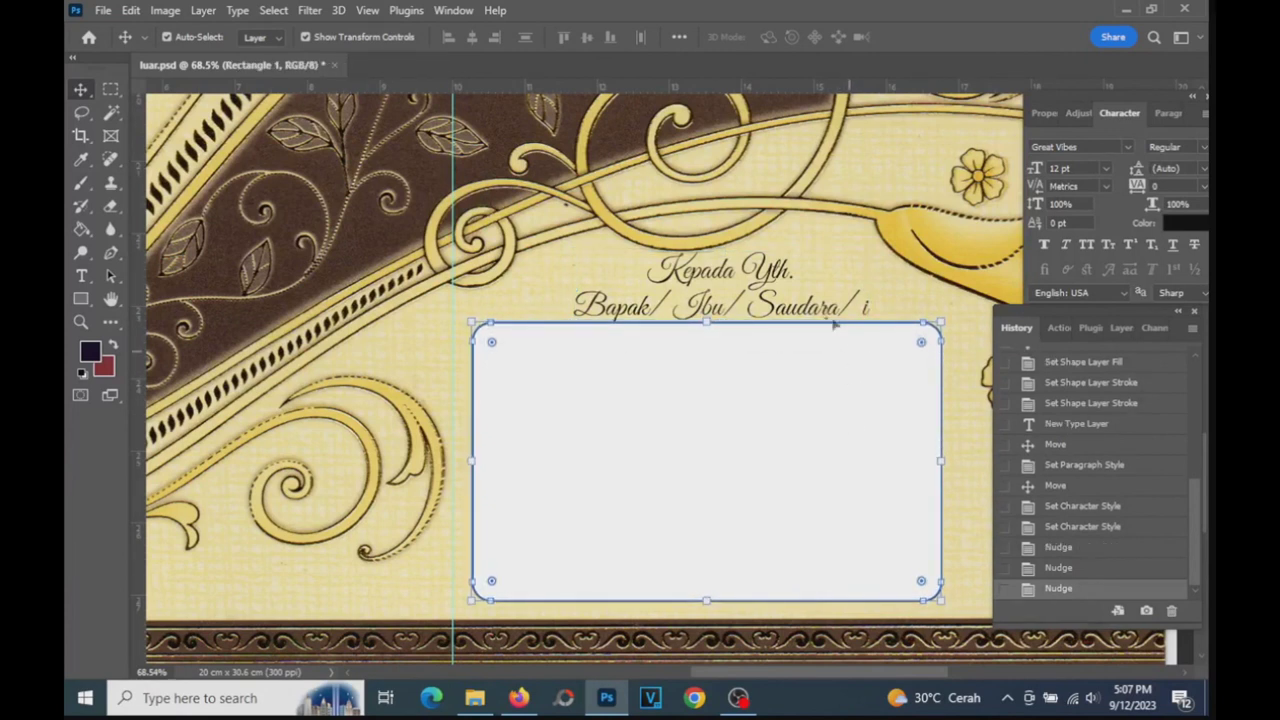
click(815, 305)
key(Down)
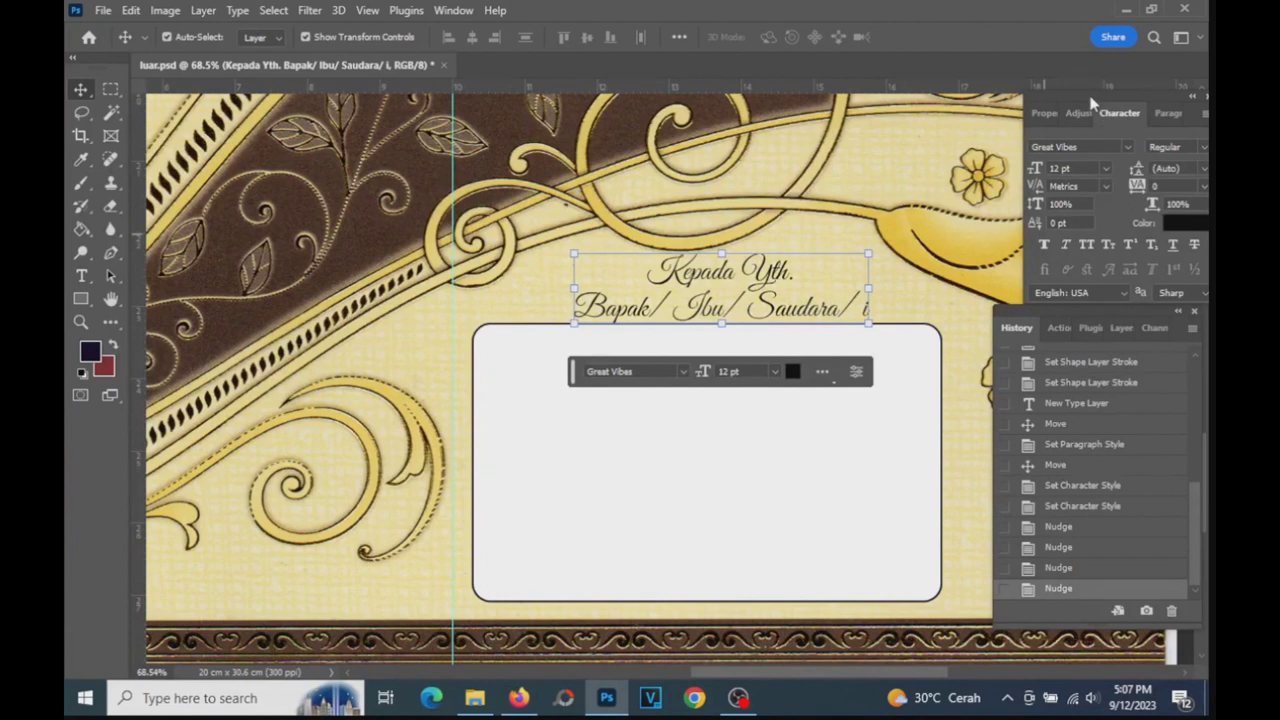
- Give the Kepada Yth. greeting 0 tracking and 12 pt leading
drag(1088, 100, 1058, 98)
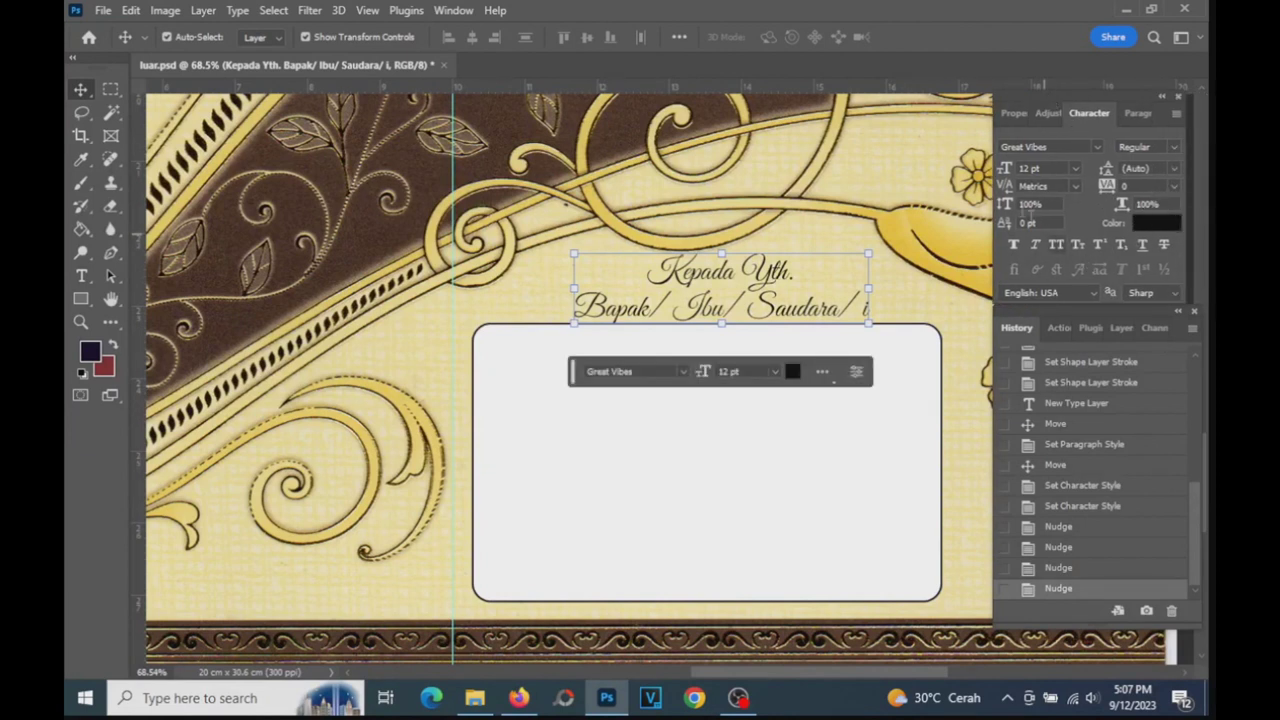
click(1175, 190)
click(1163, 256)
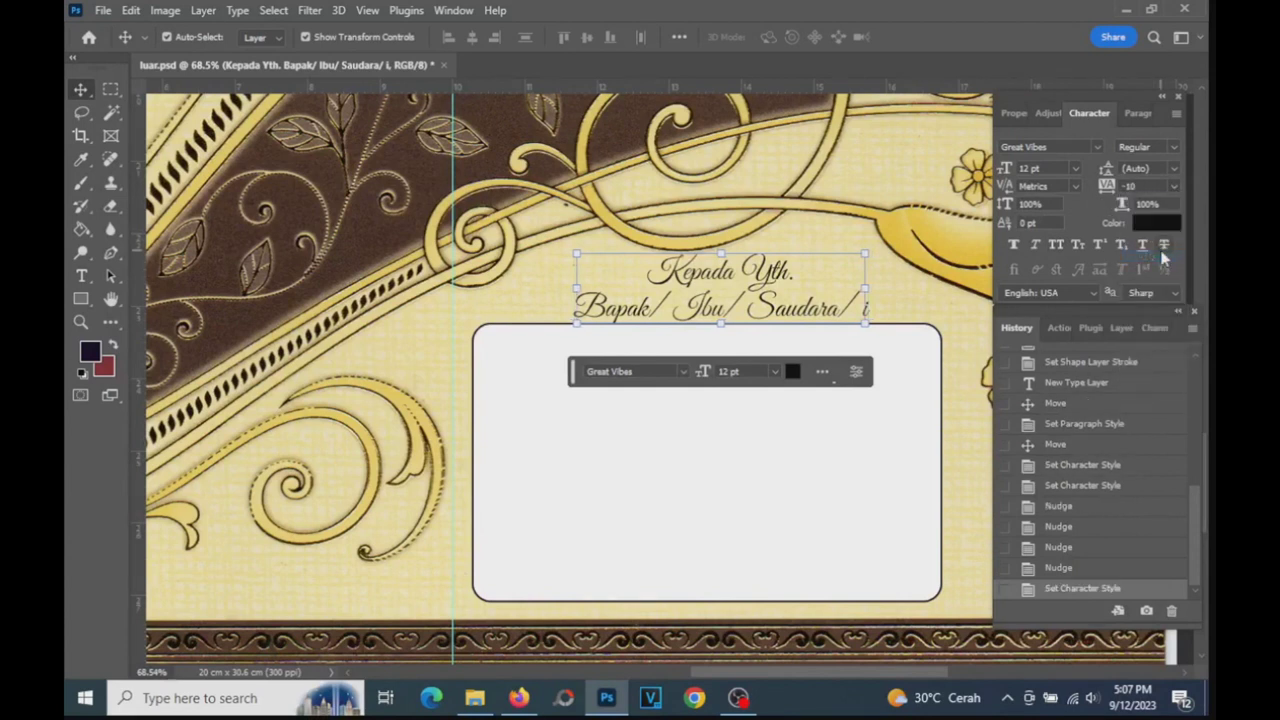
click(1175, 186)
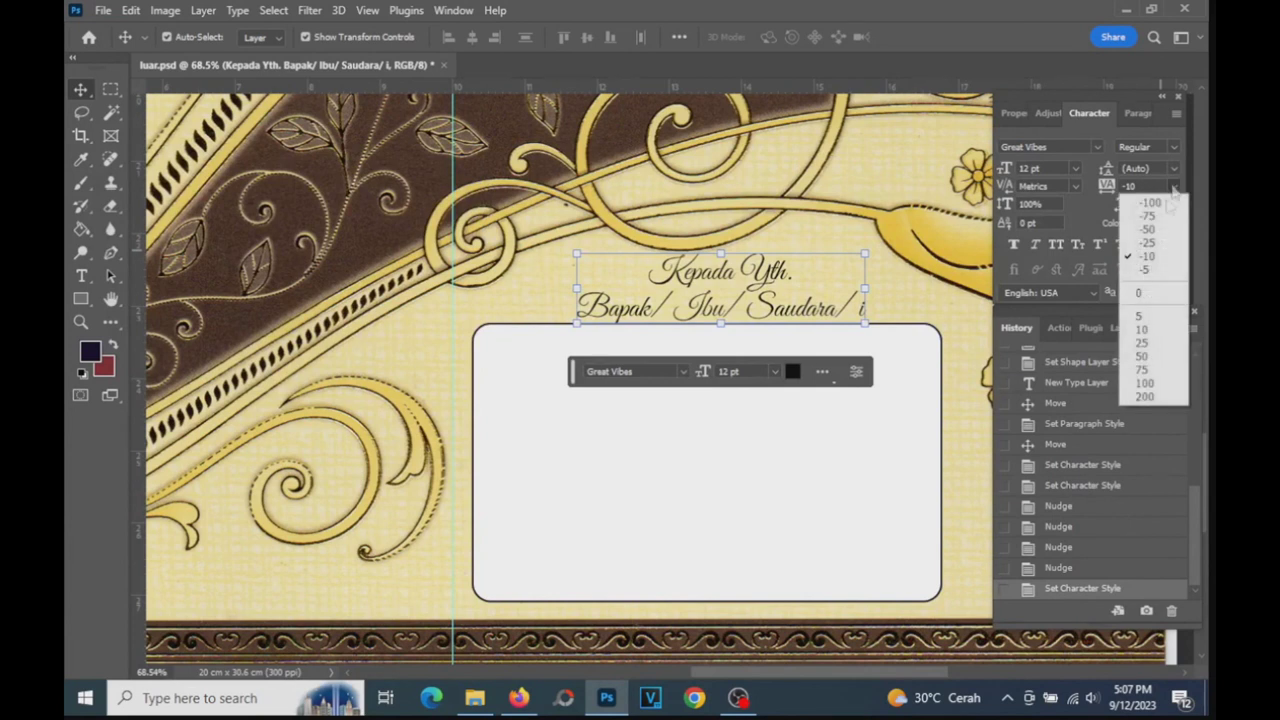
click(1141, 291)
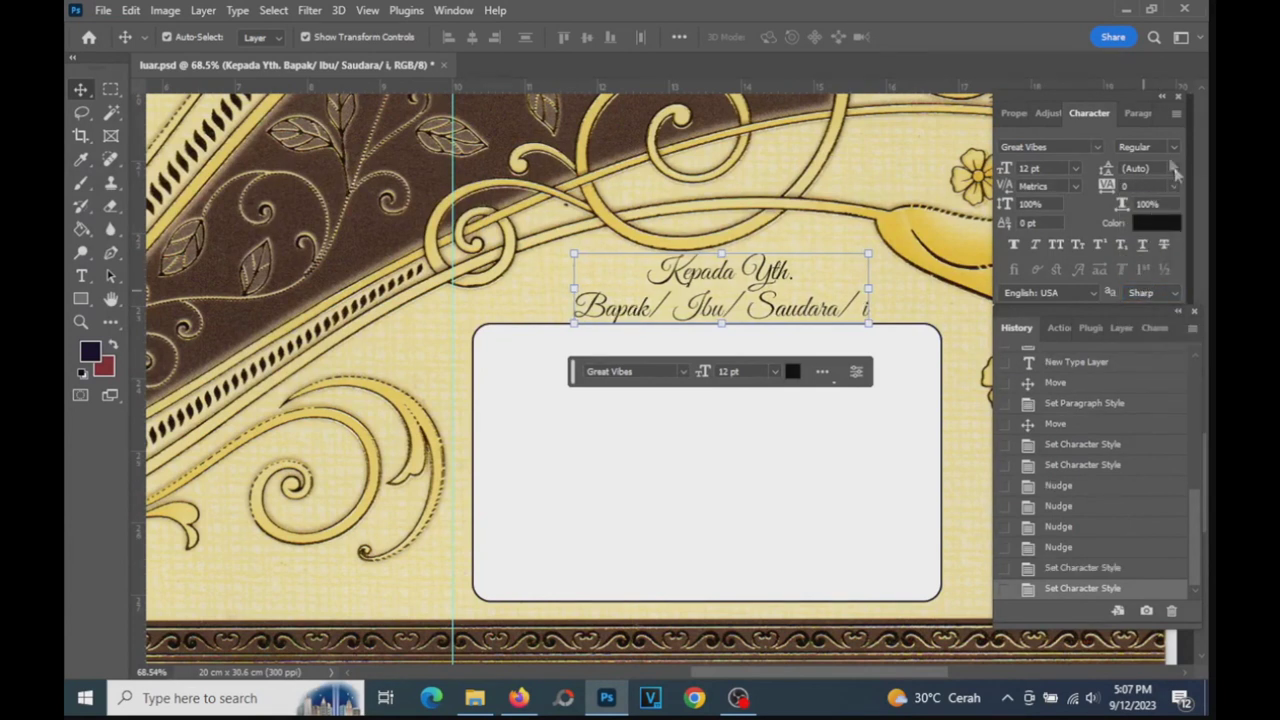
click(1175, 170)
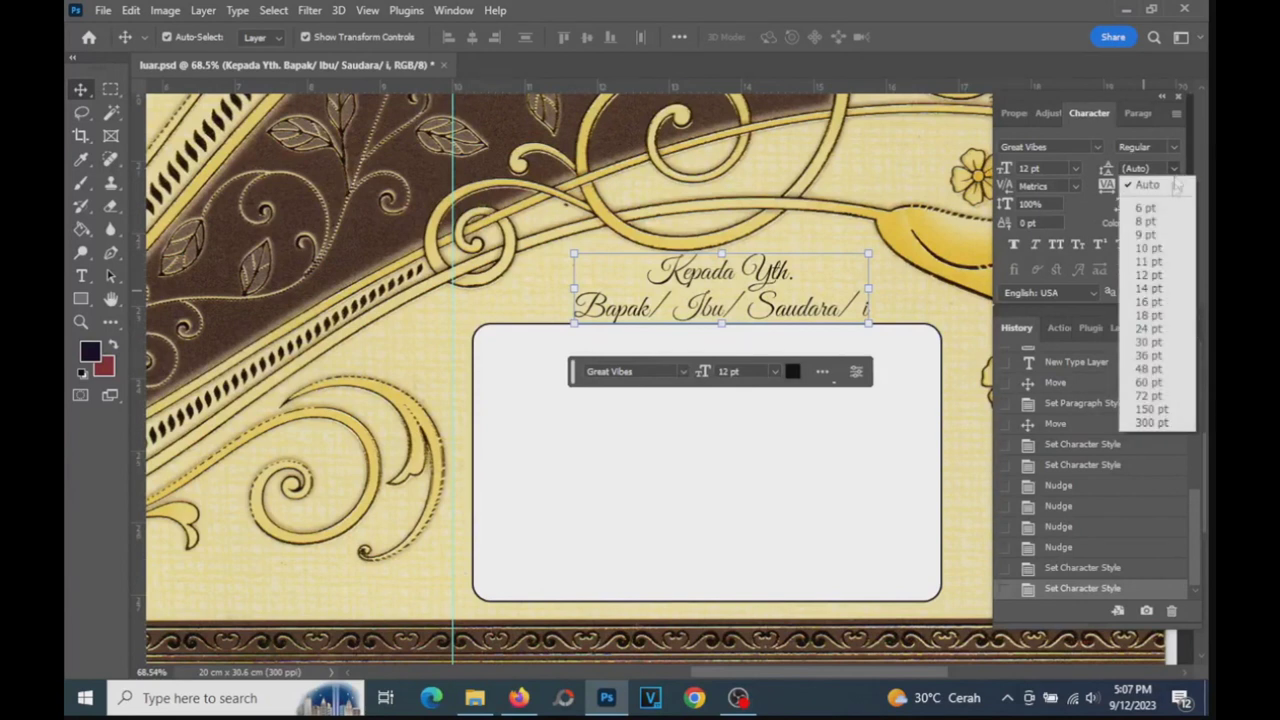
click(1150, 275)
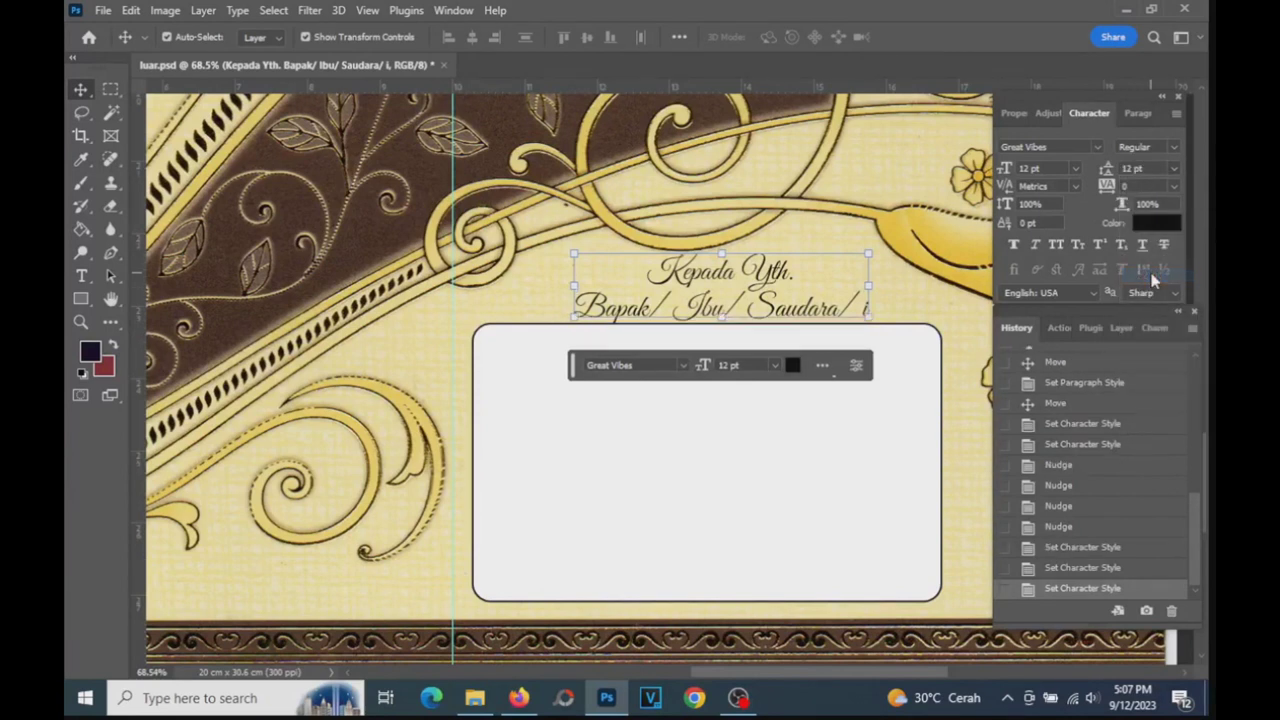
- Nudge the Kepada Yth. greeting one step lower, then select the white rounded box
click(907, 304)
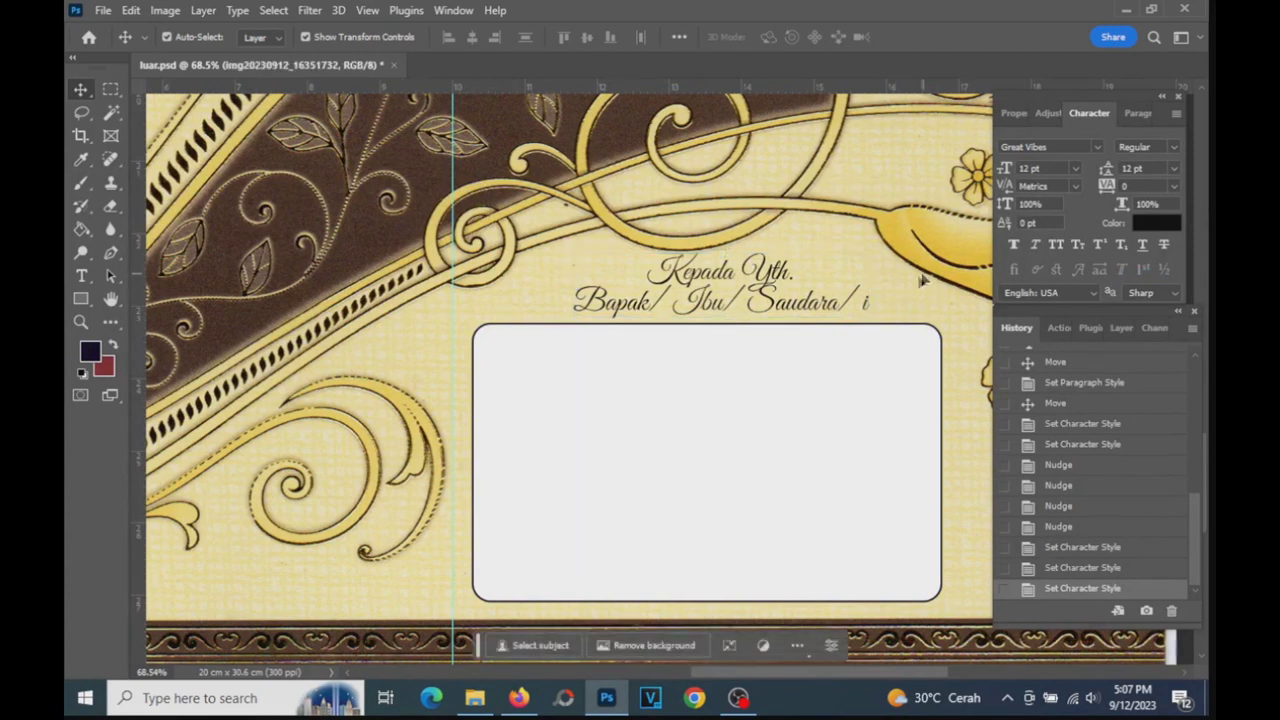
click(803, 312)
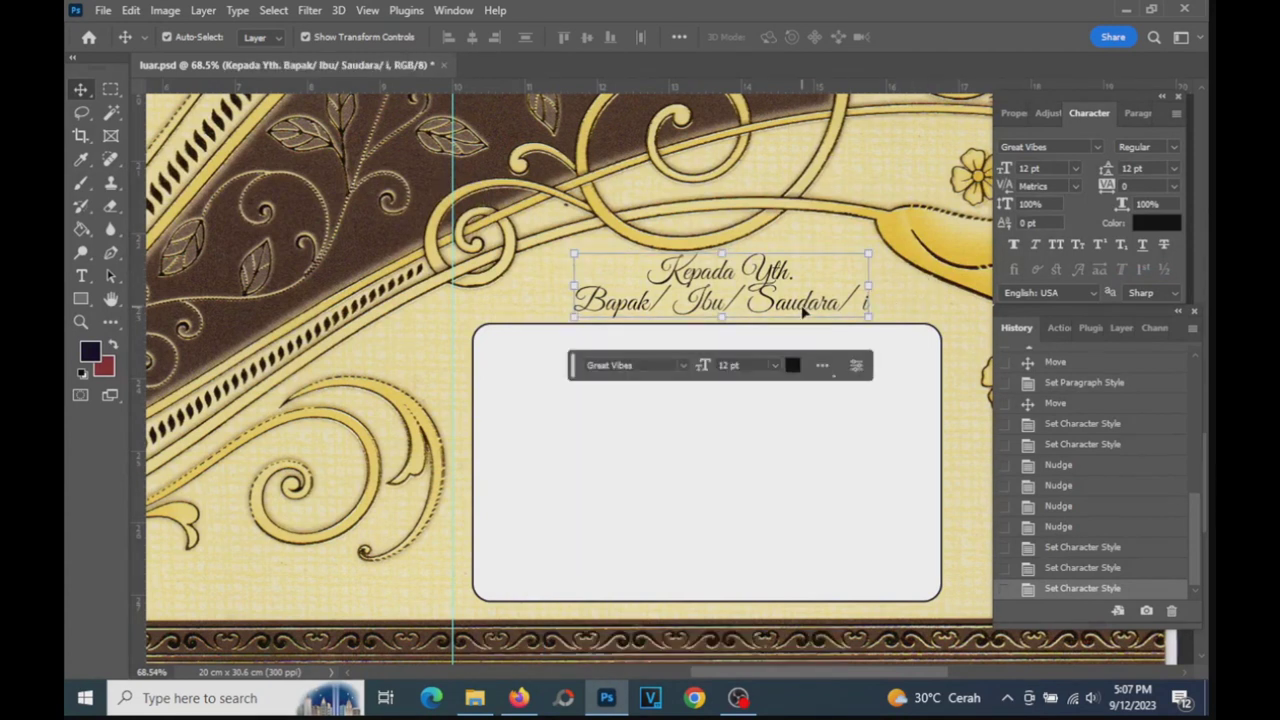
key(Down)
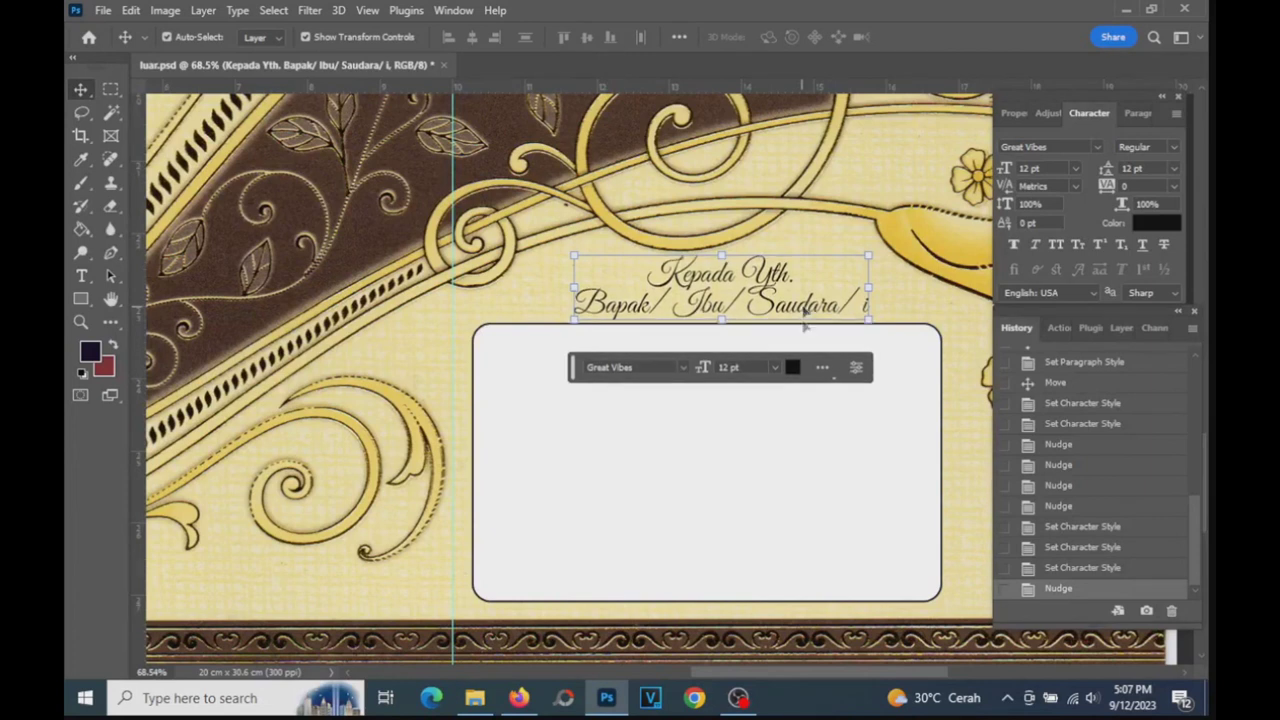
click(823, 446)
- Nudge the white rounded box up one step and scroll down to the invitation's bottom
key(Up)
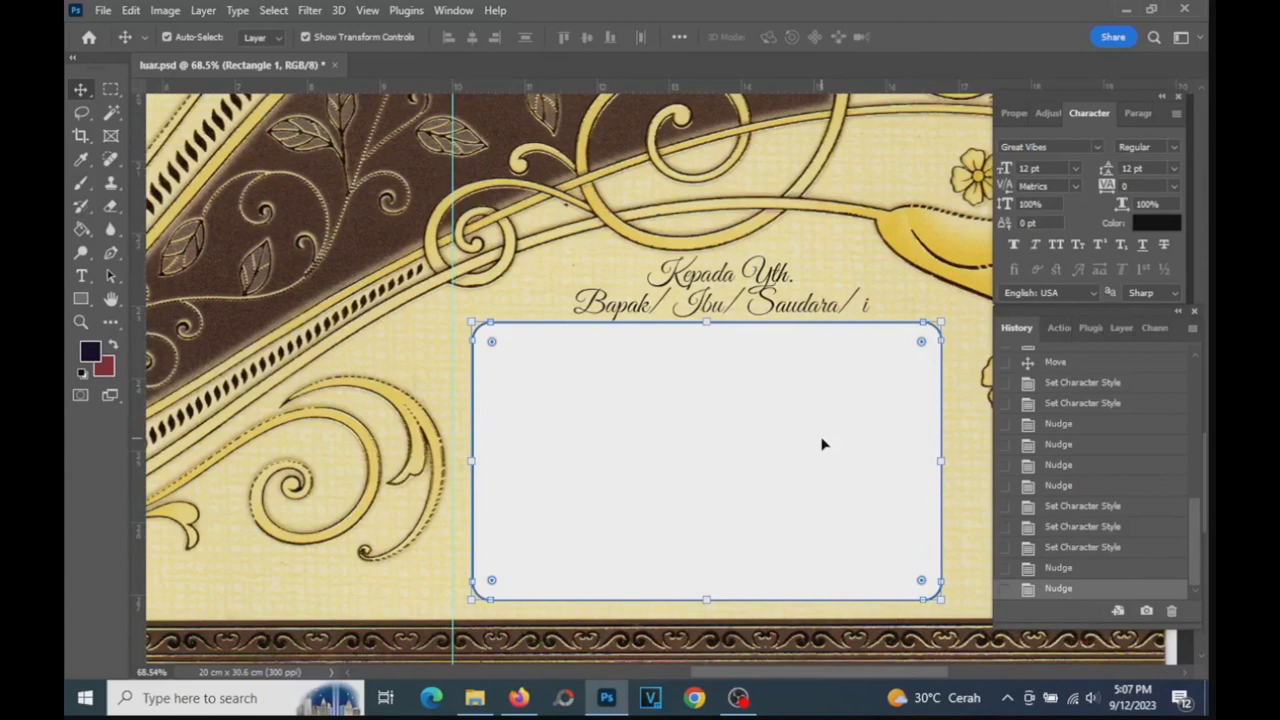
key(Down)
key(Down)
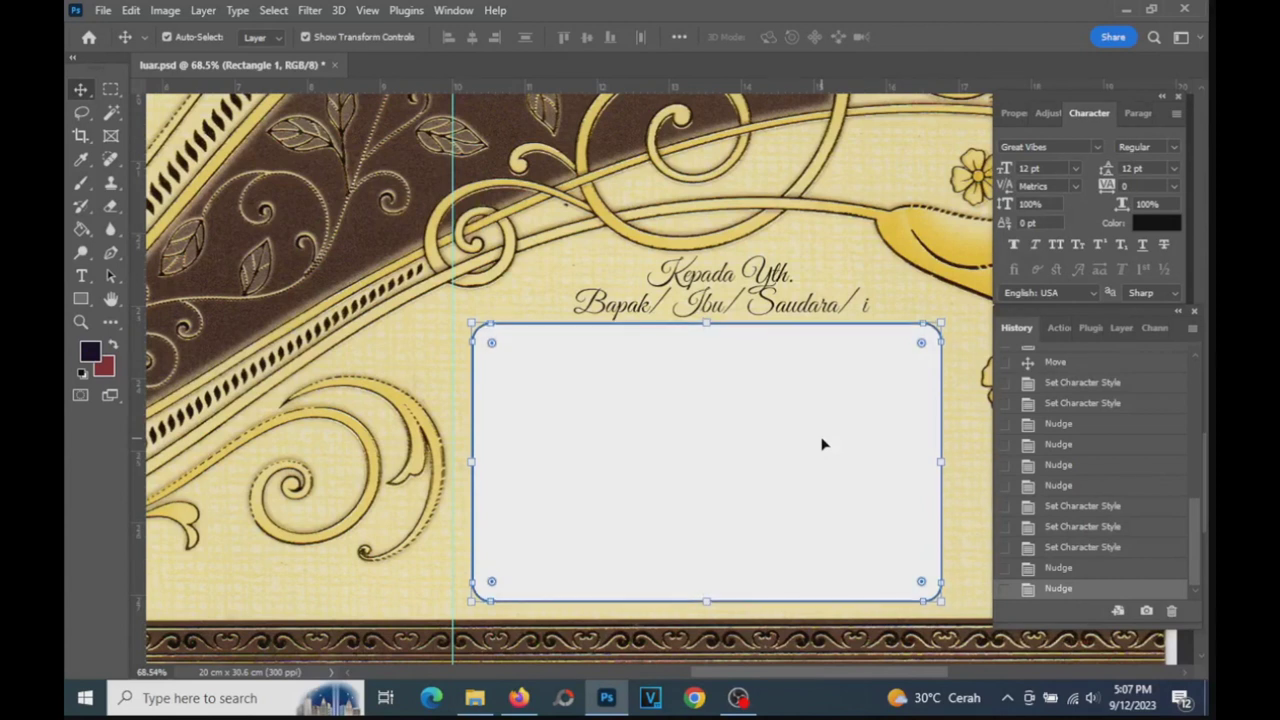
key(Up)
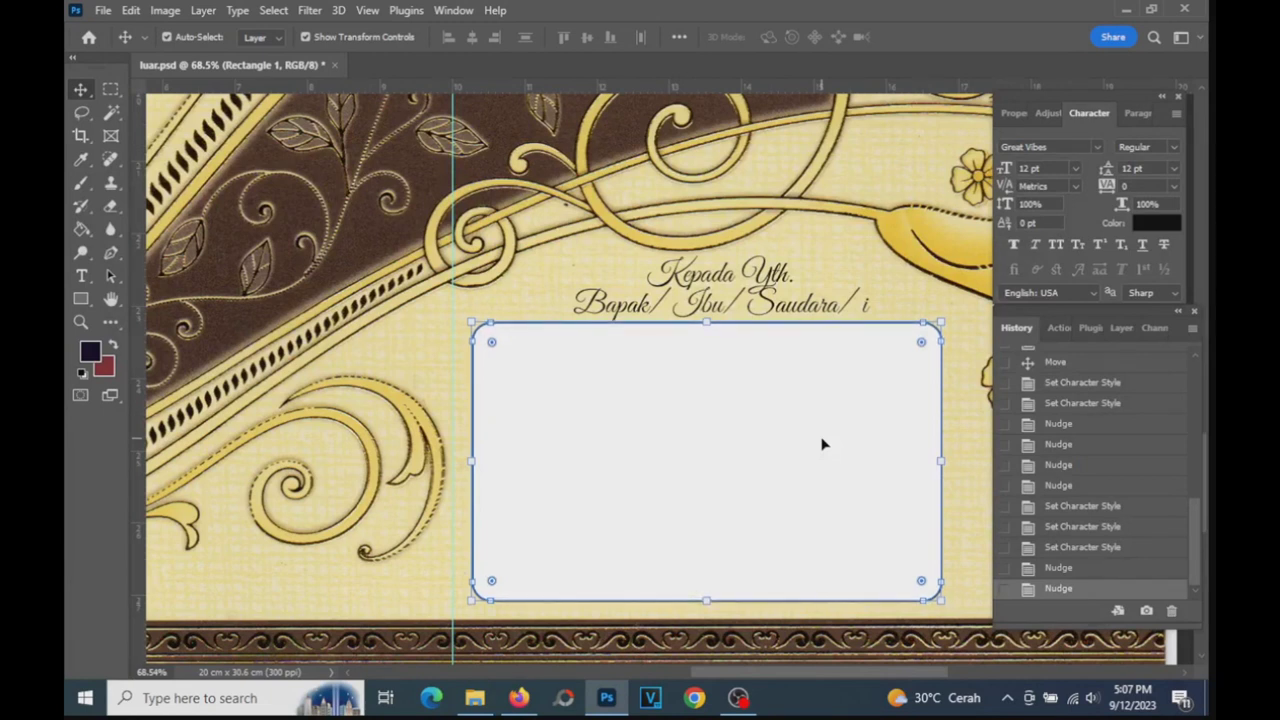
drag(735, 677, 771, 672)
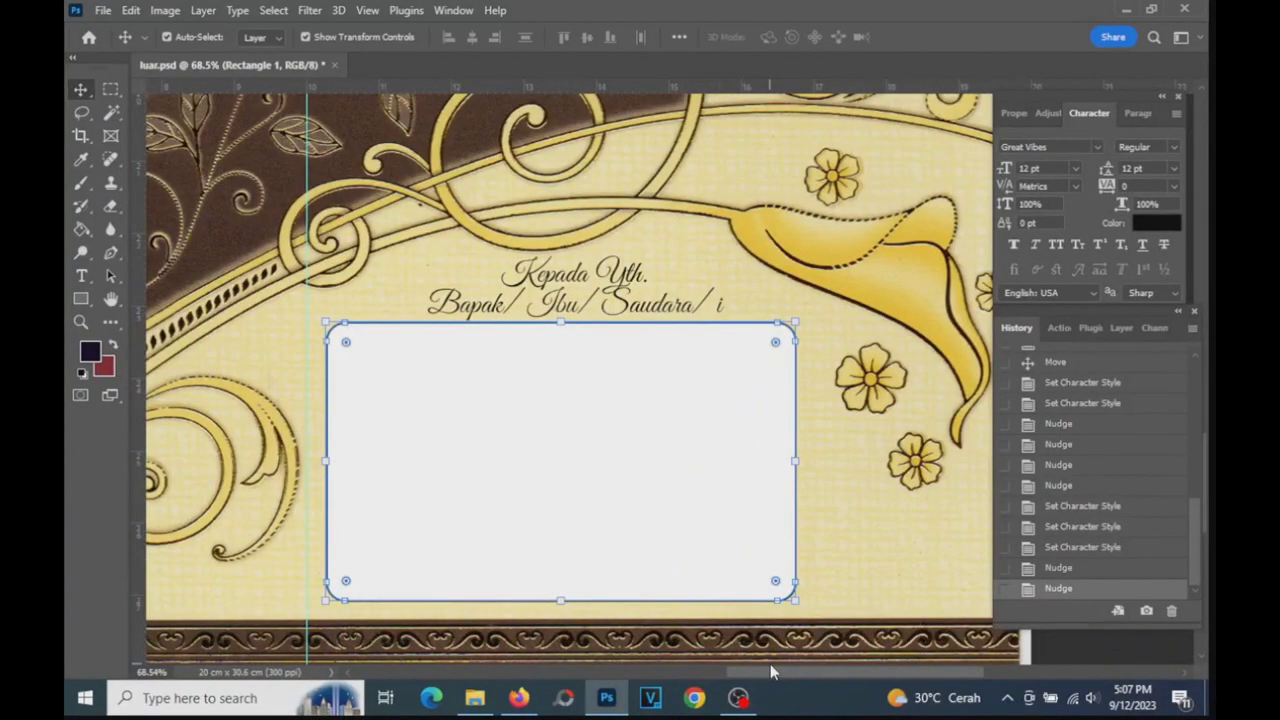
scroll(643, 438, down, 2)
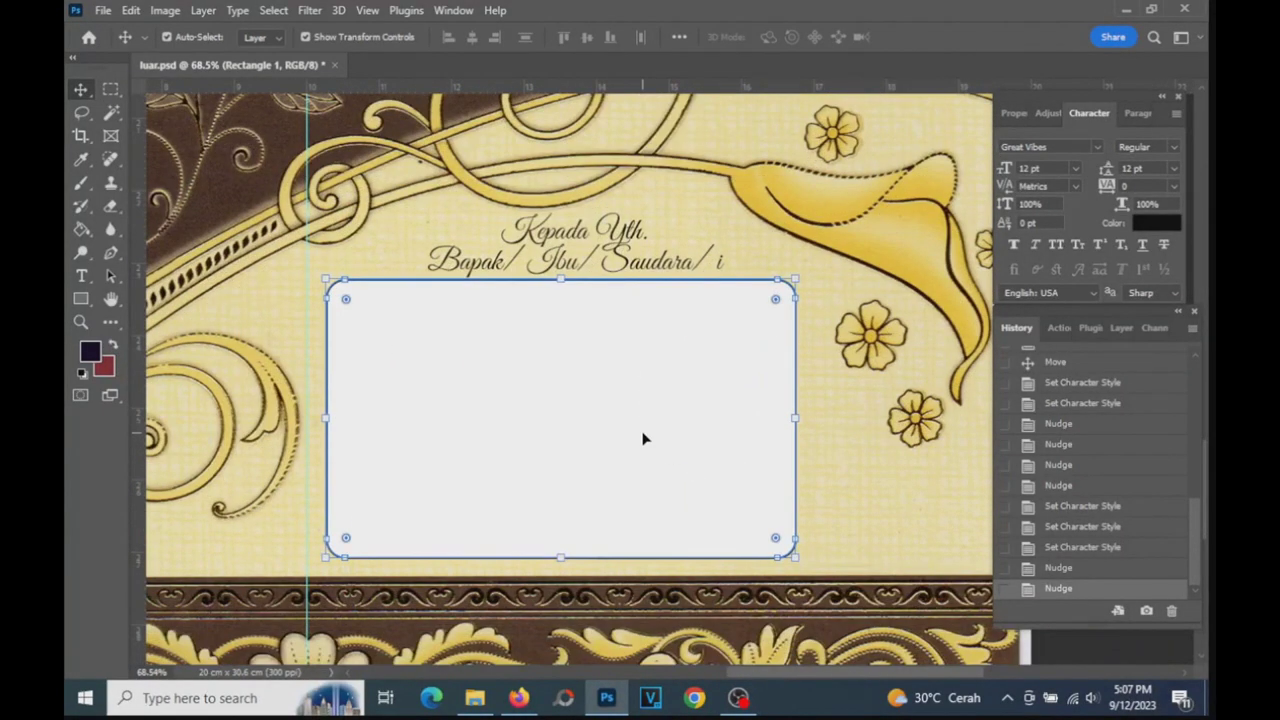
scroll(647, 427, down, 2)
scroll(655, 400, down, 1)
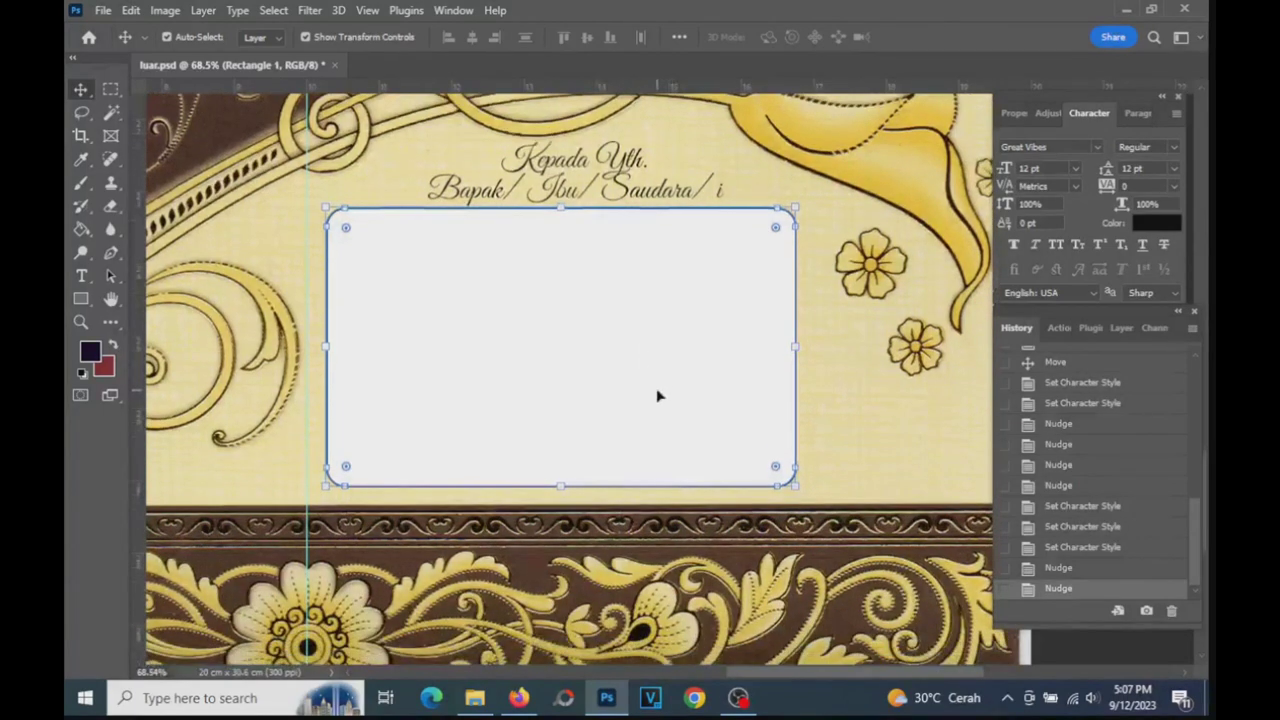
scroll(655, 395, down, 2)
- Dismiss the chat notification and create a new text layer in the white strip below the border
click(80, 280)
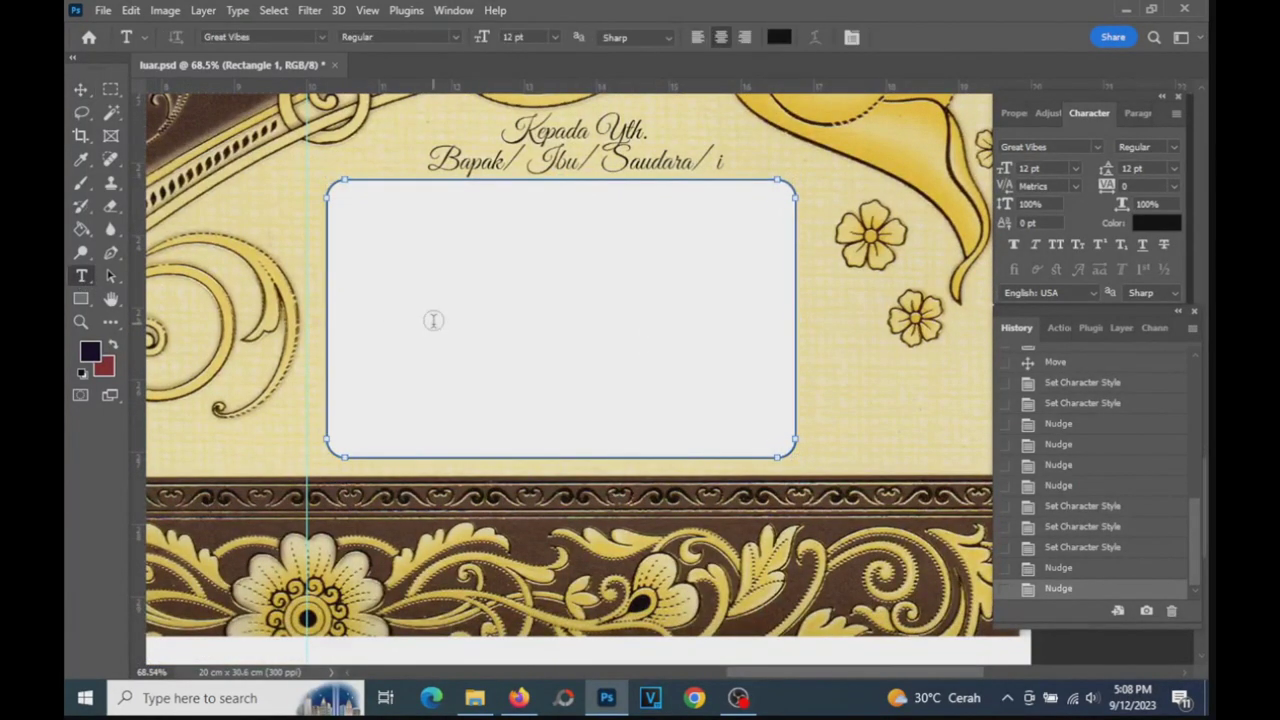
scroll(866, 435, down, 2)
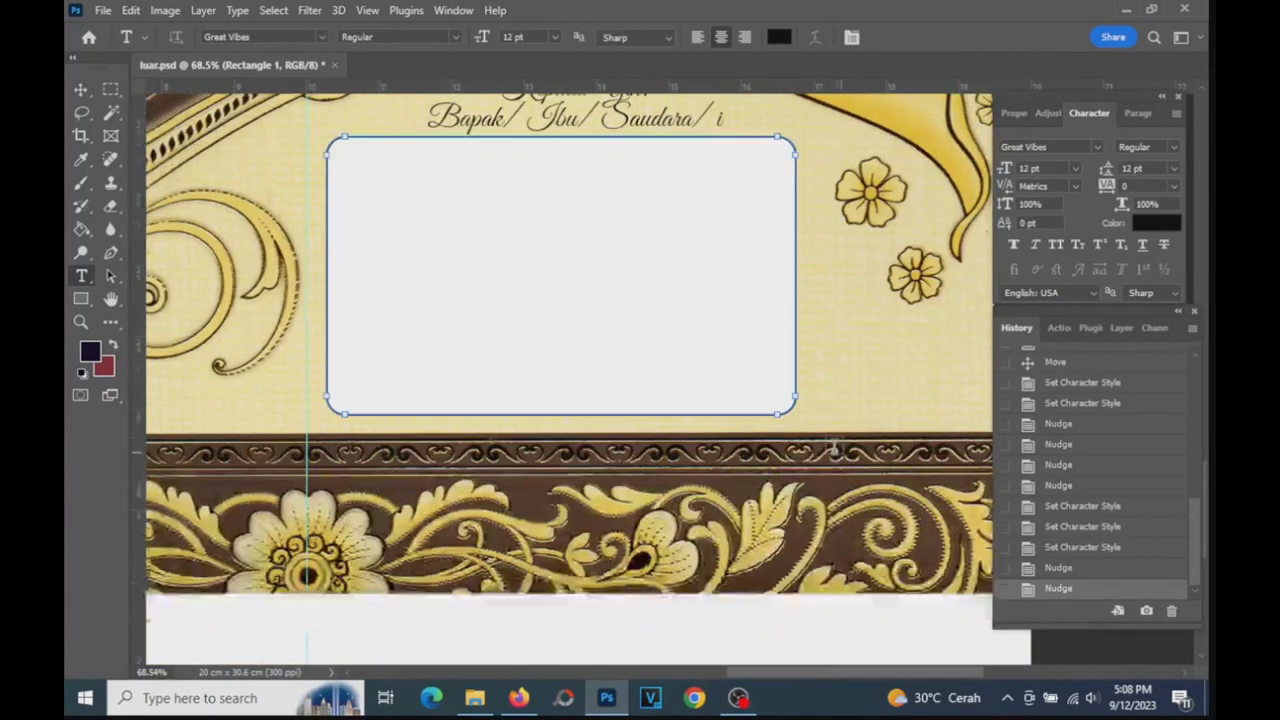
scroll(443, 363, down, 2)
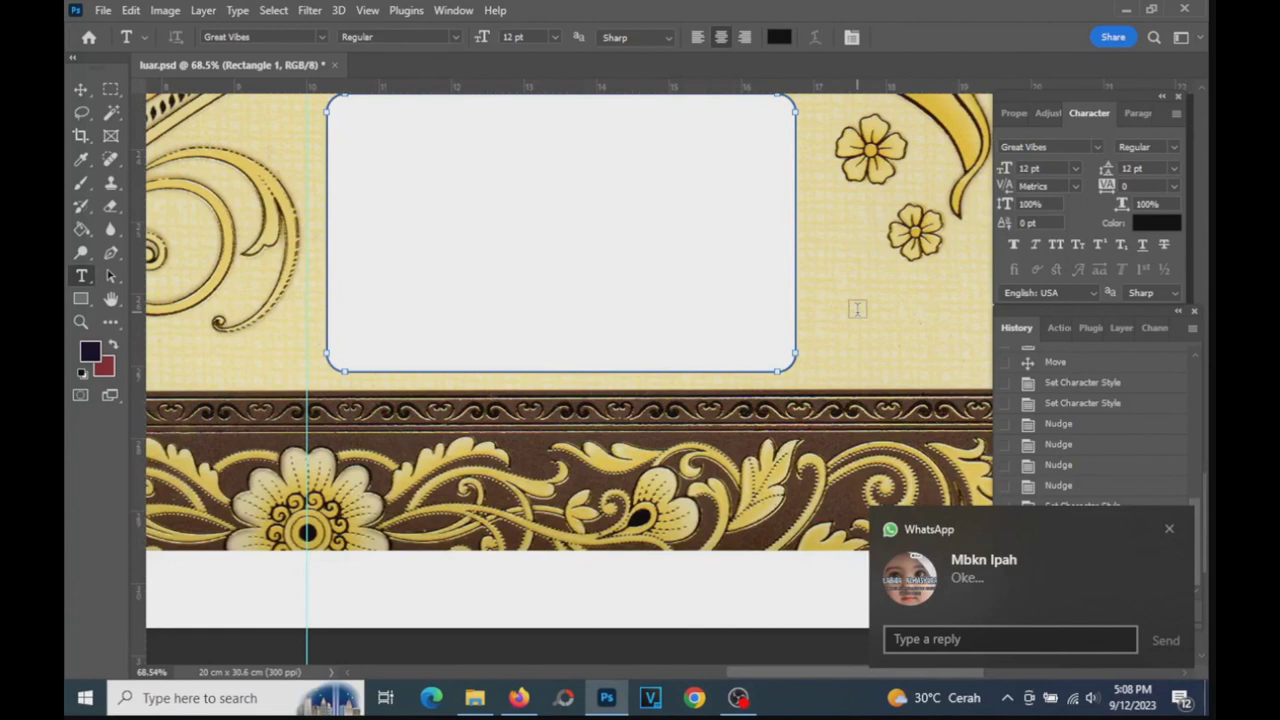
click(1166, 530)
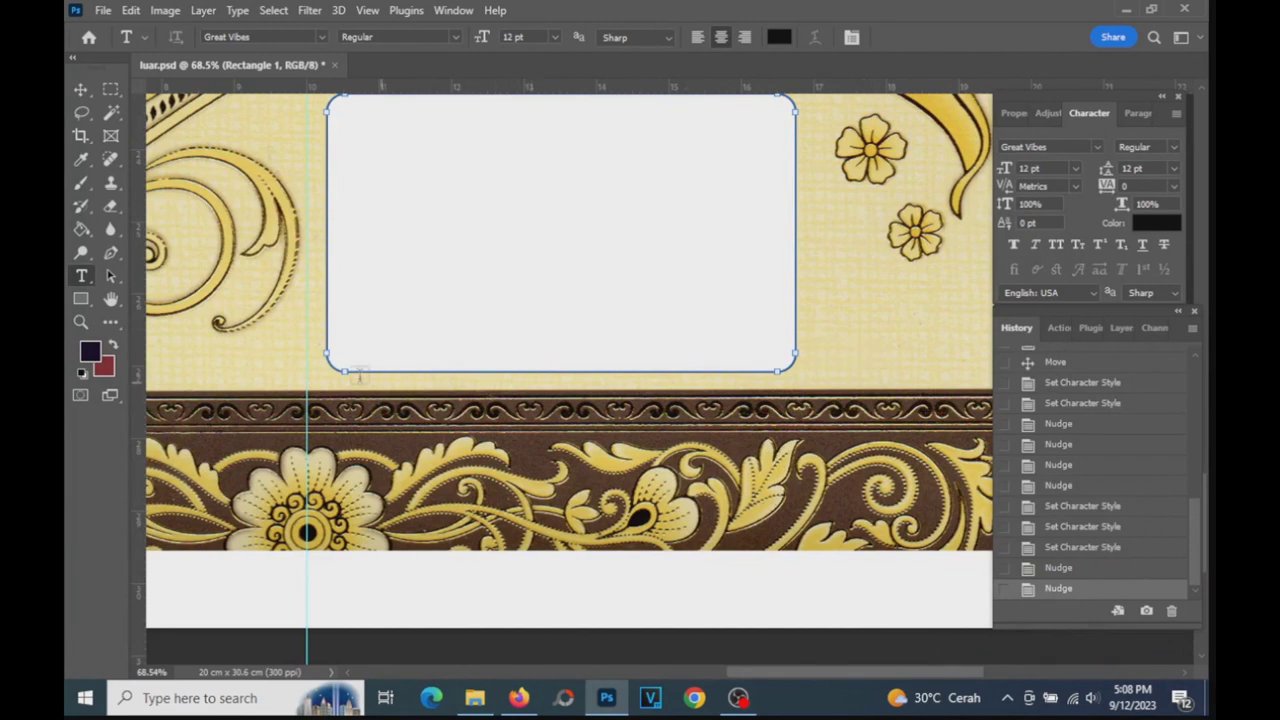
scroll(450, 590, down, 2)
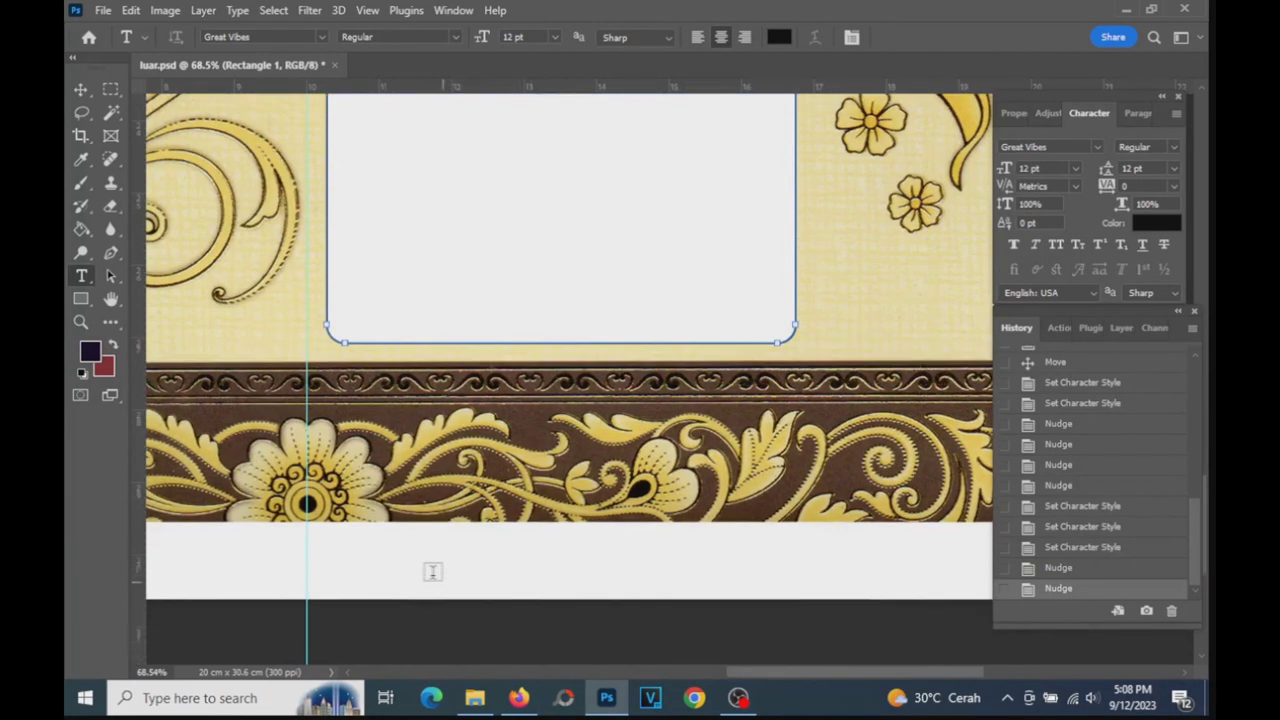
click(343, 516)
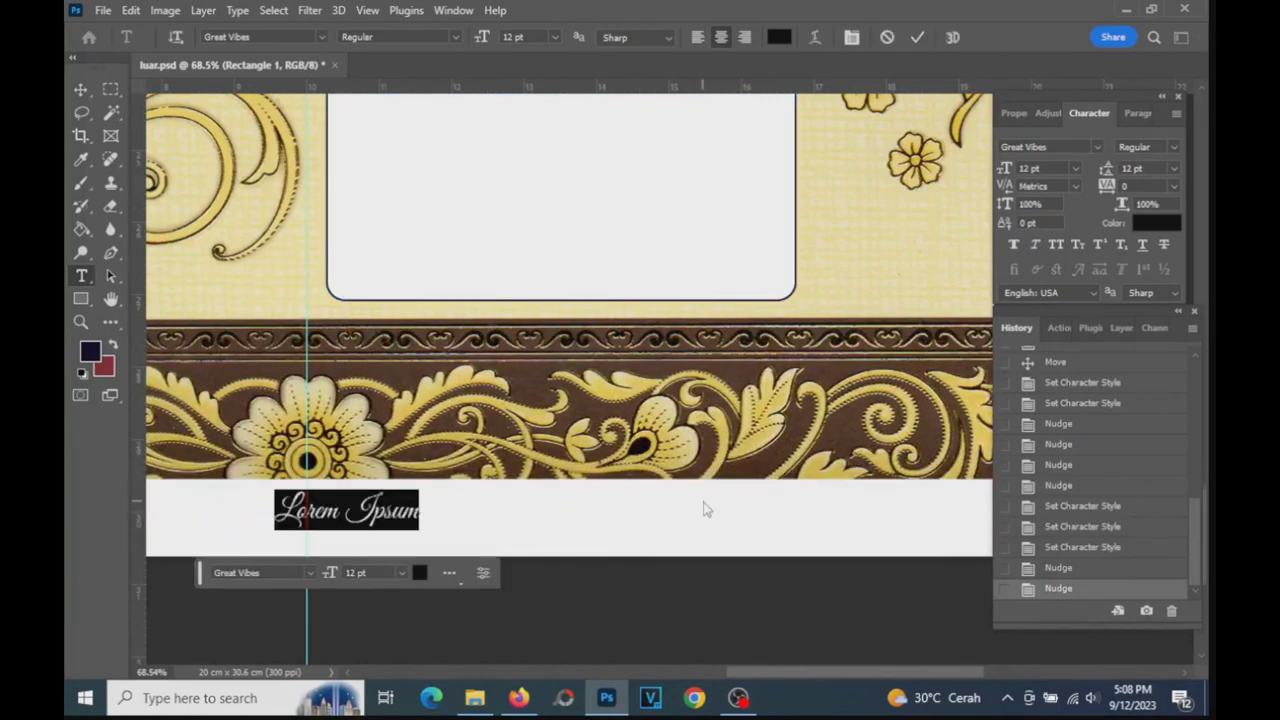
- Enter 'Mohon Maaf apabila ada kesalahan dalam penulisan nama / gelar' and drag it into the white band
text(M)
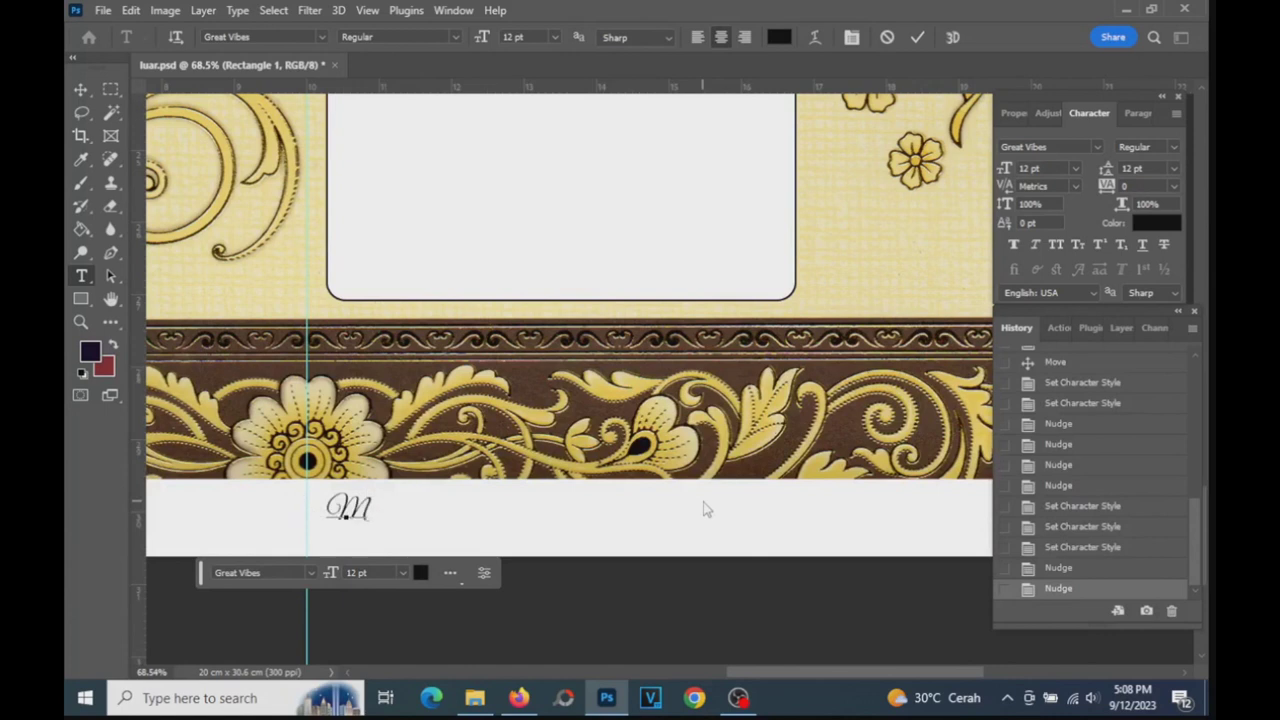
text(ohon Maaf)
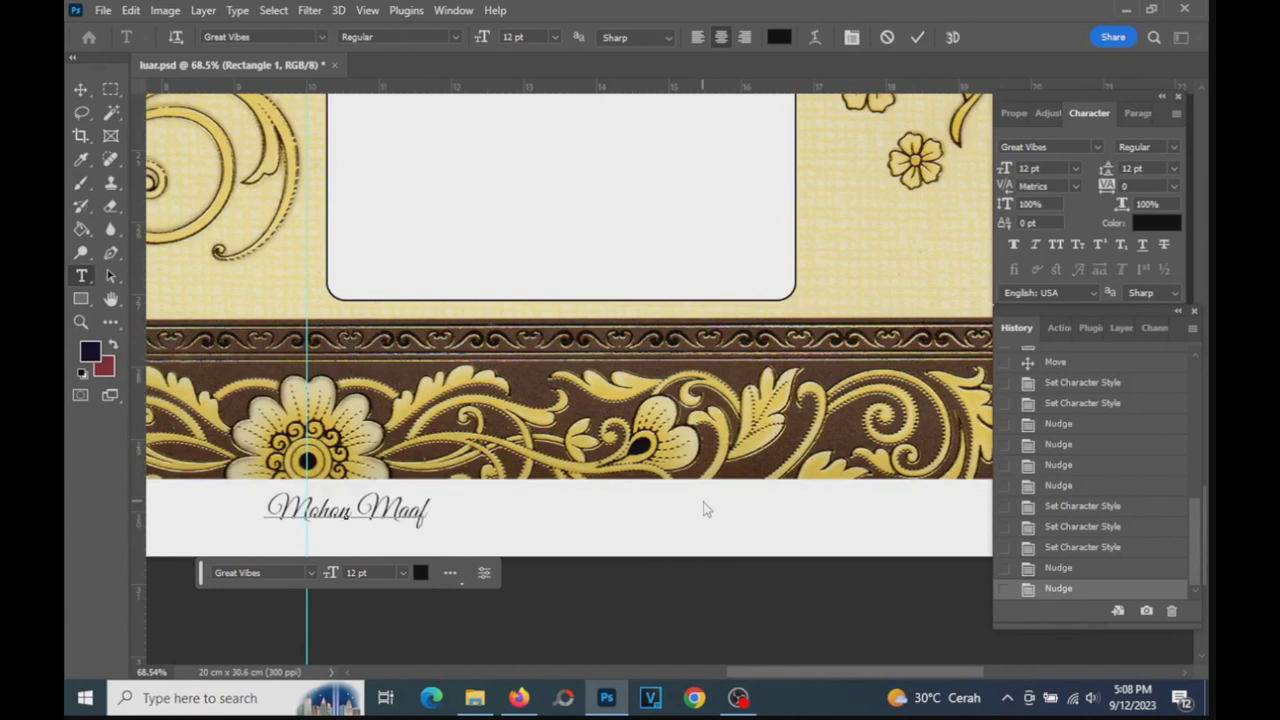
text( apabila ada kesalahan)
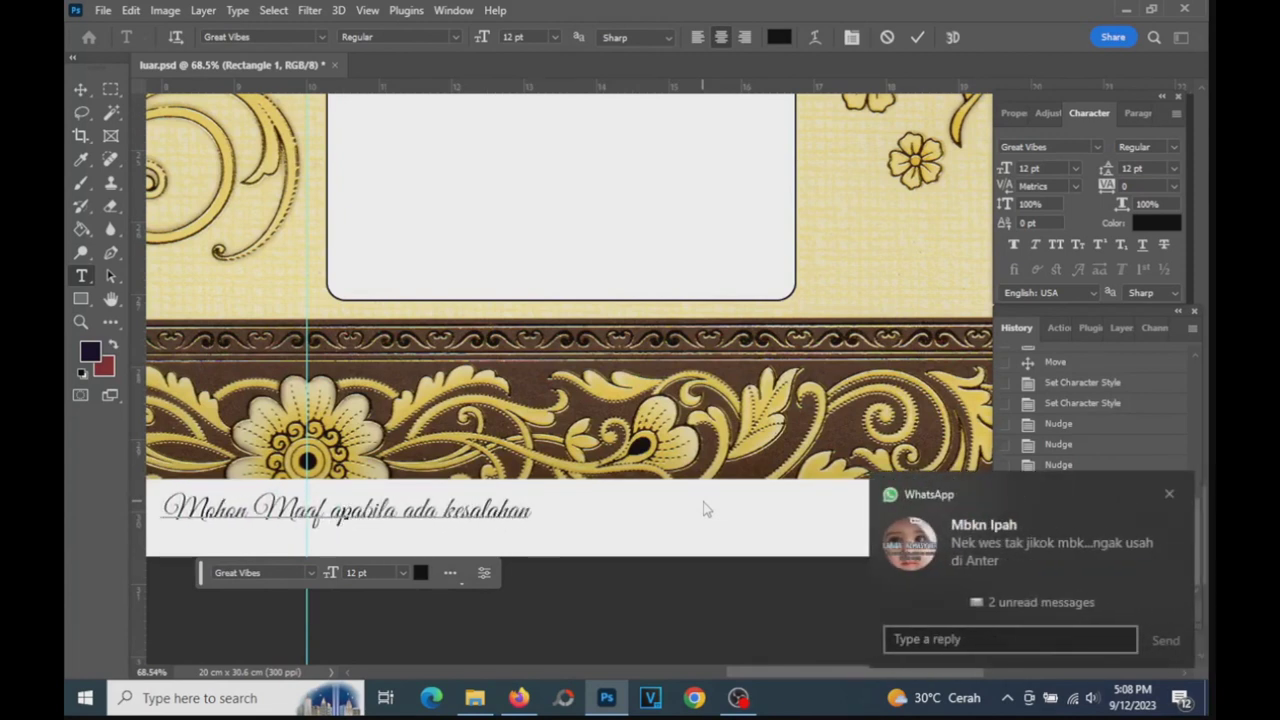
text( dalam )
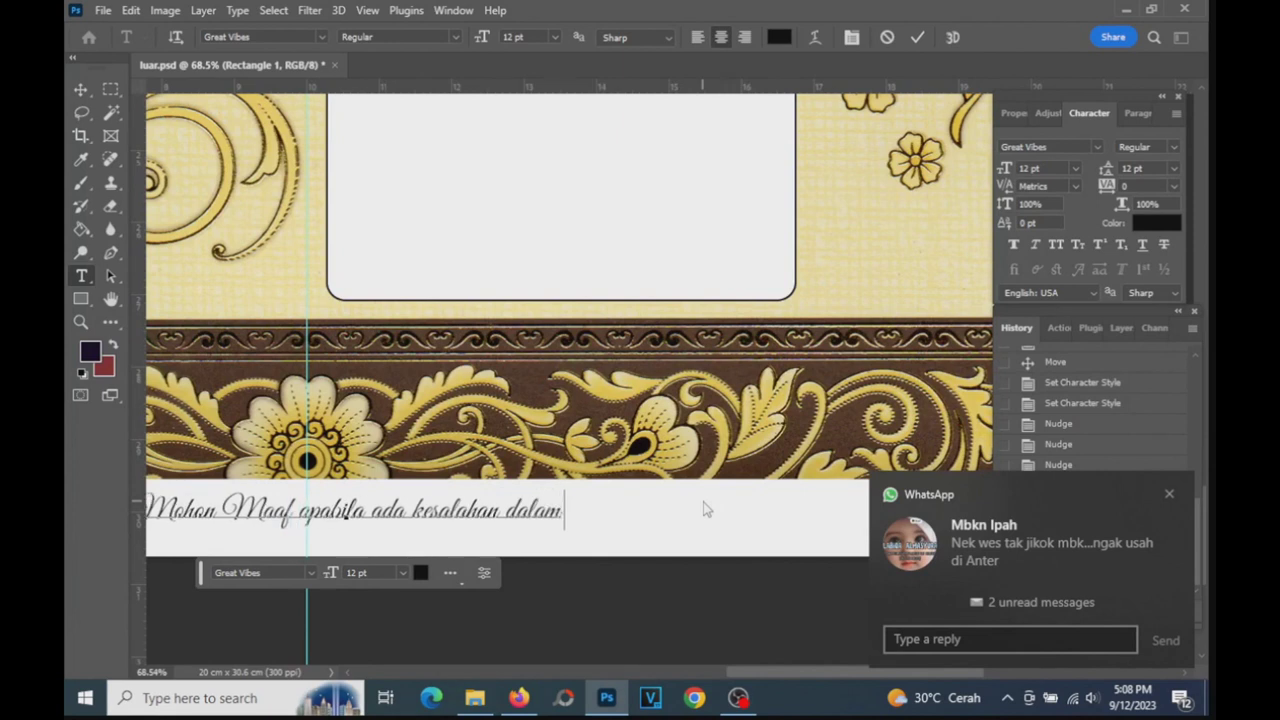
text(penulisan)
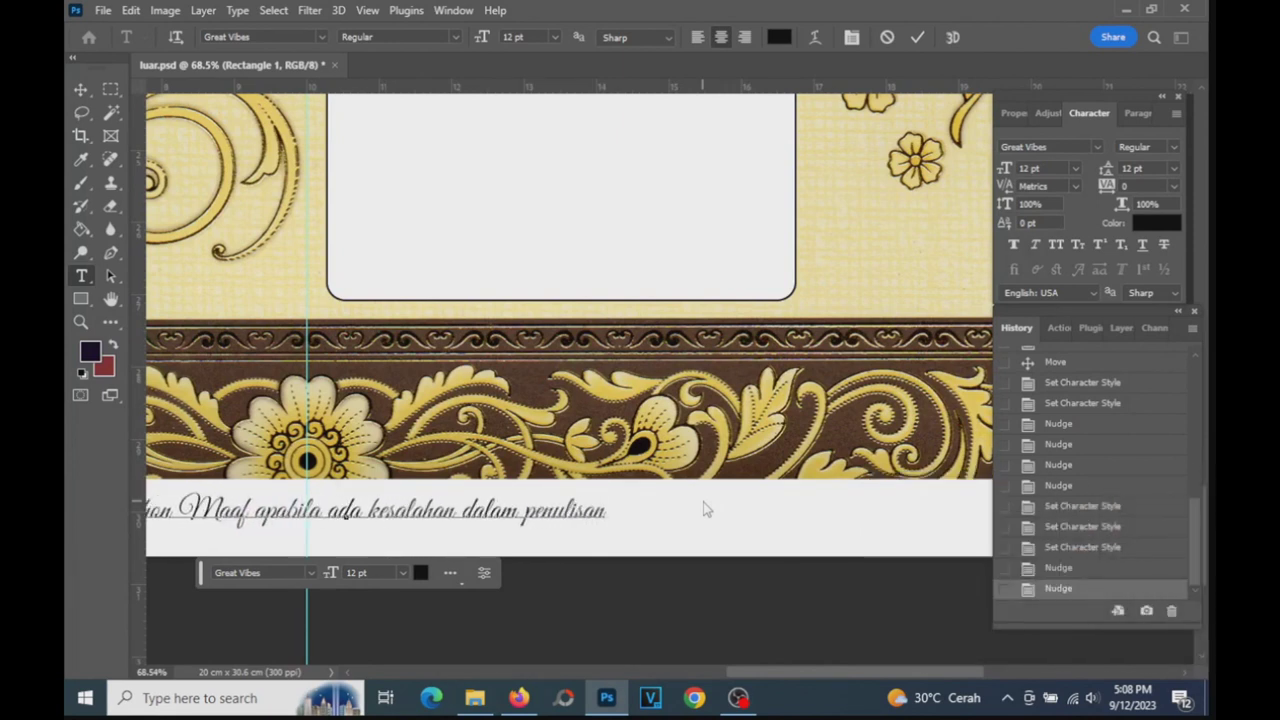
text( nama)
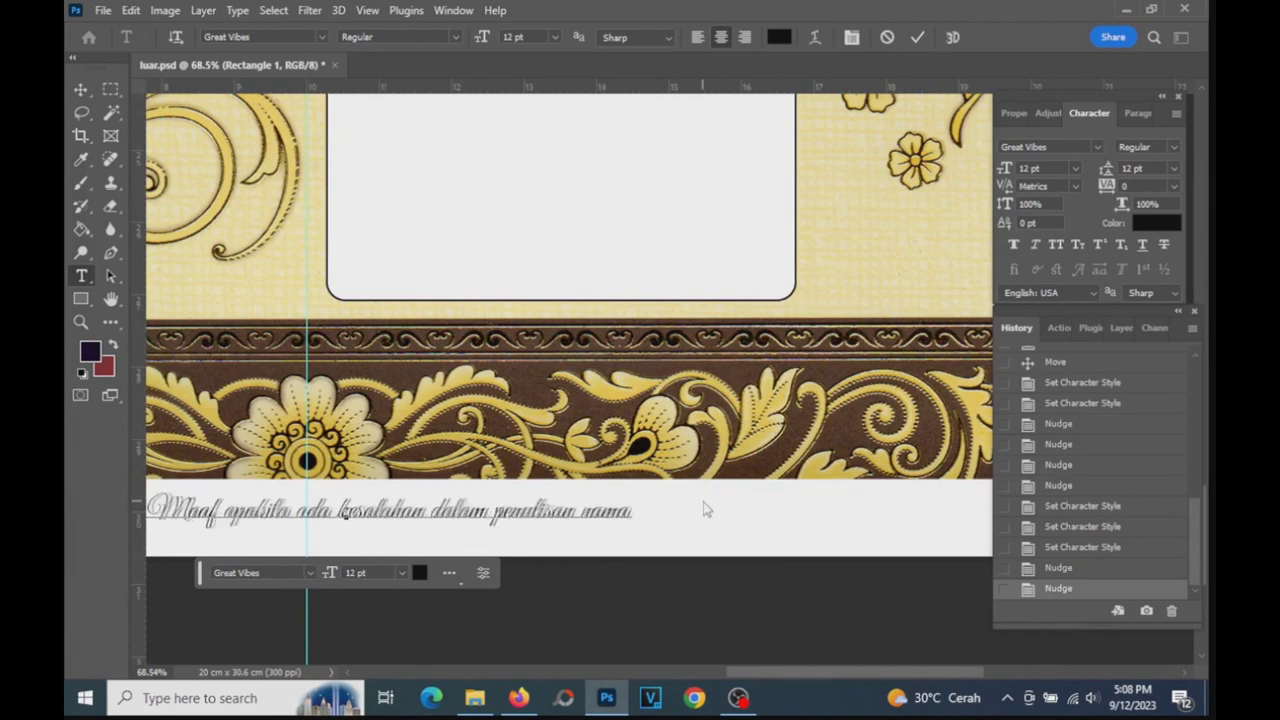
text( /)
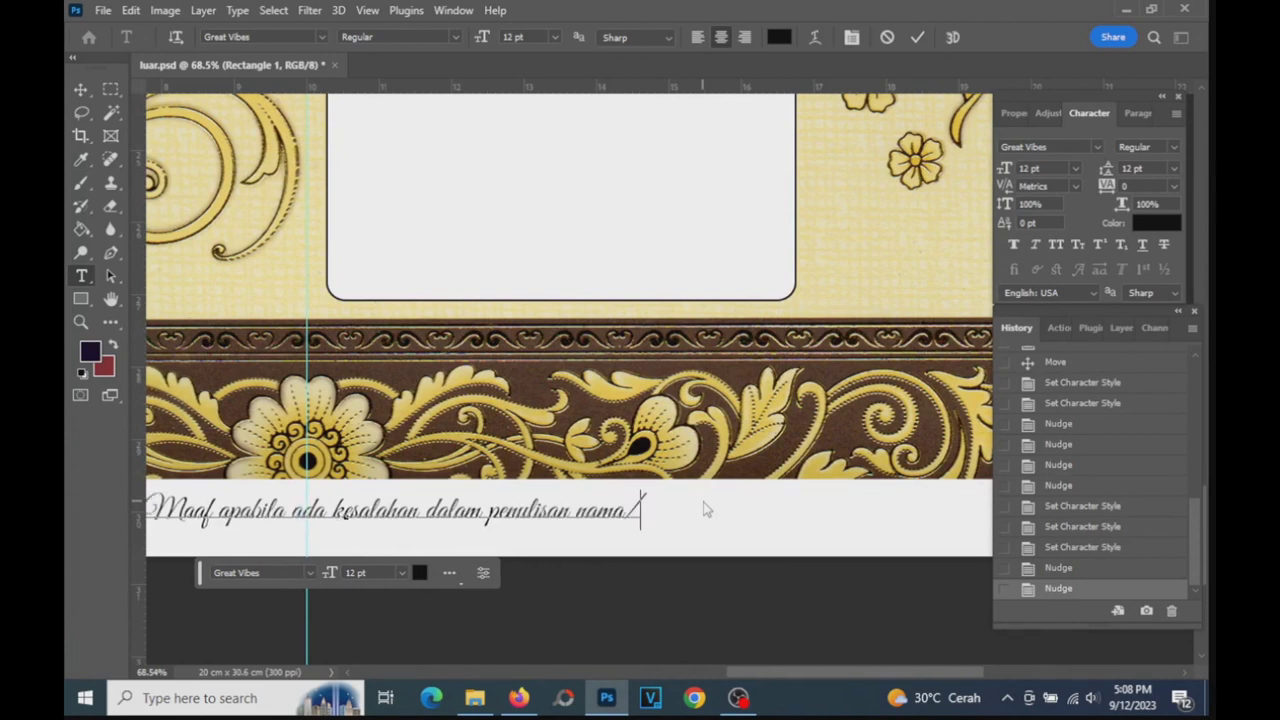
text( gelar)
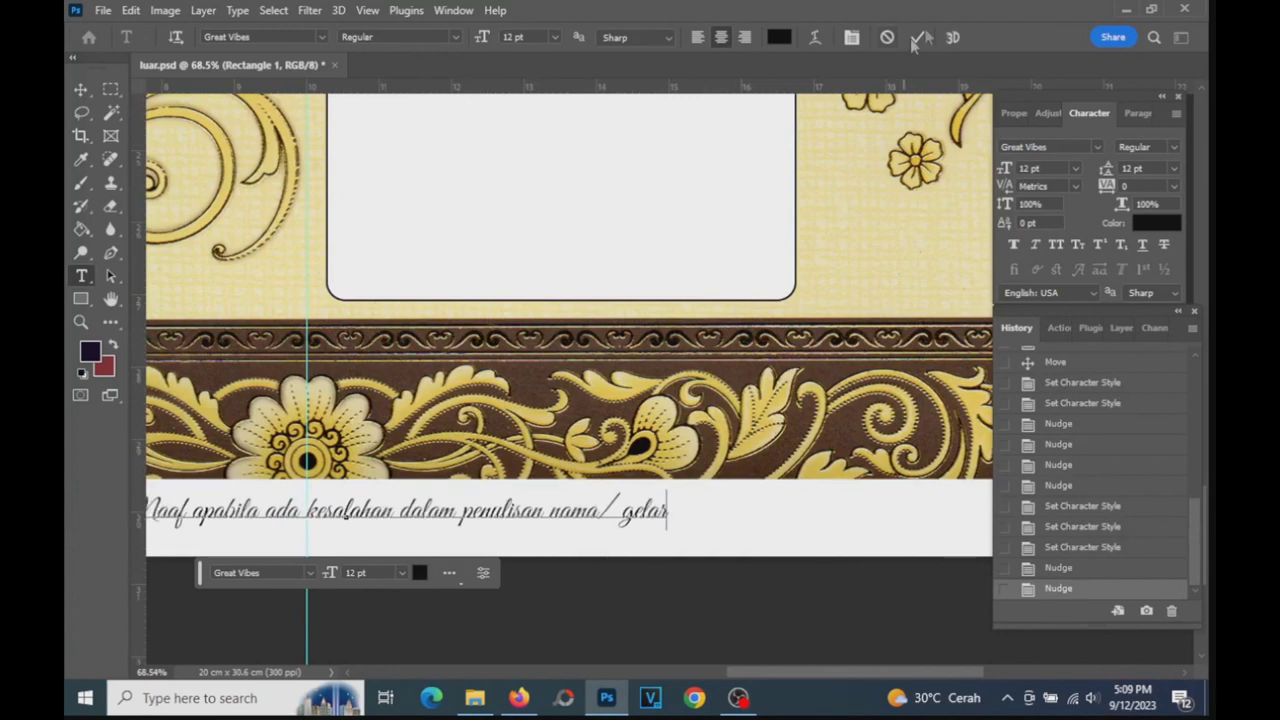
click(918, 37)
click(81, 89)
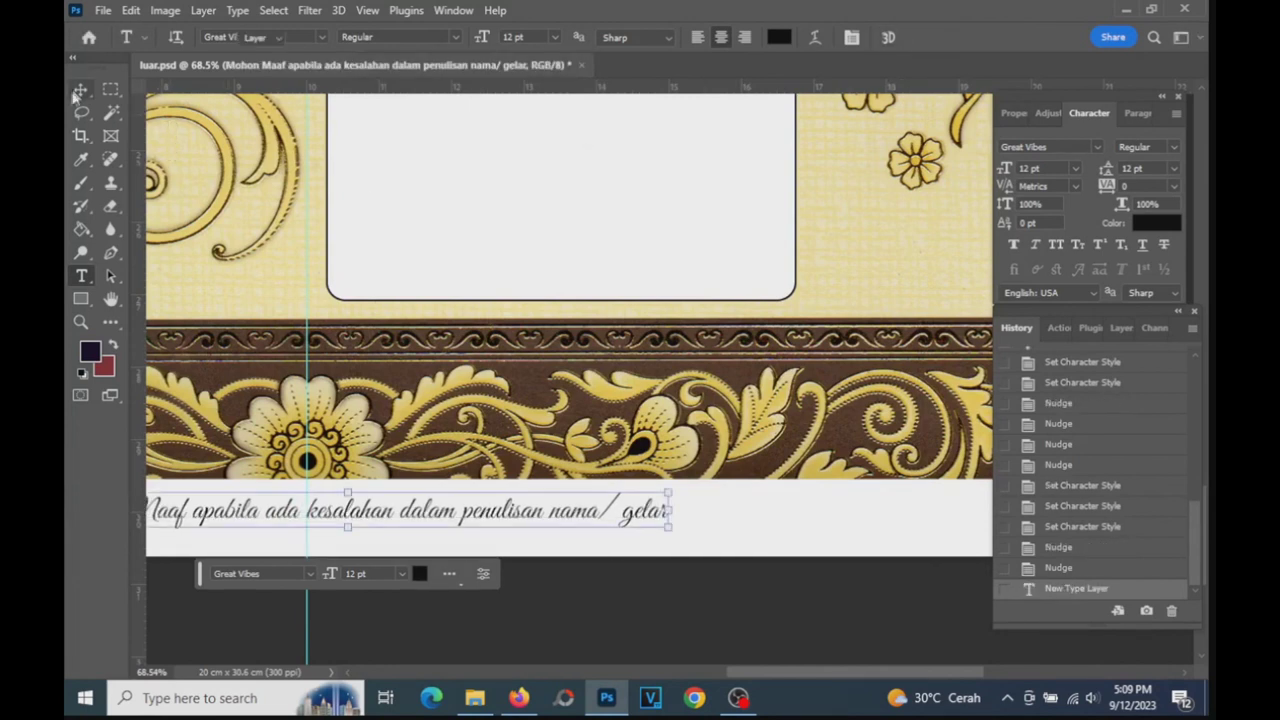
drag(398, 534, 578, 500)
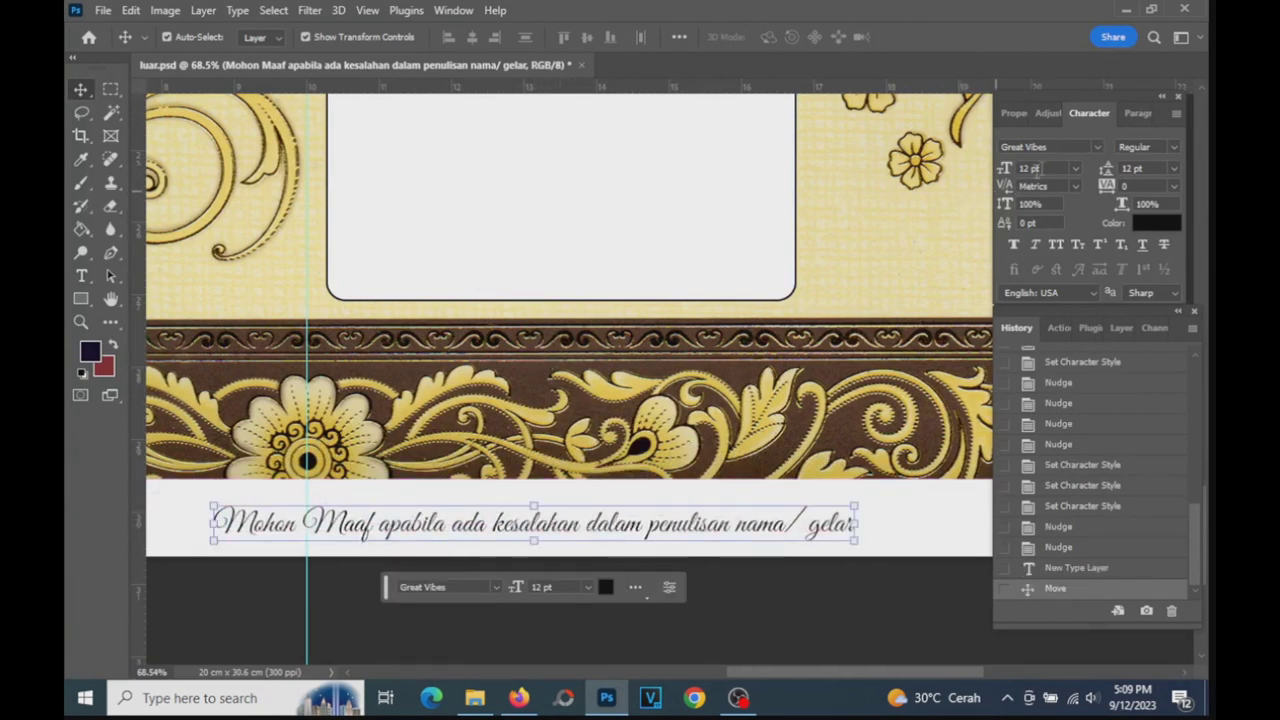
click(1099, 148)
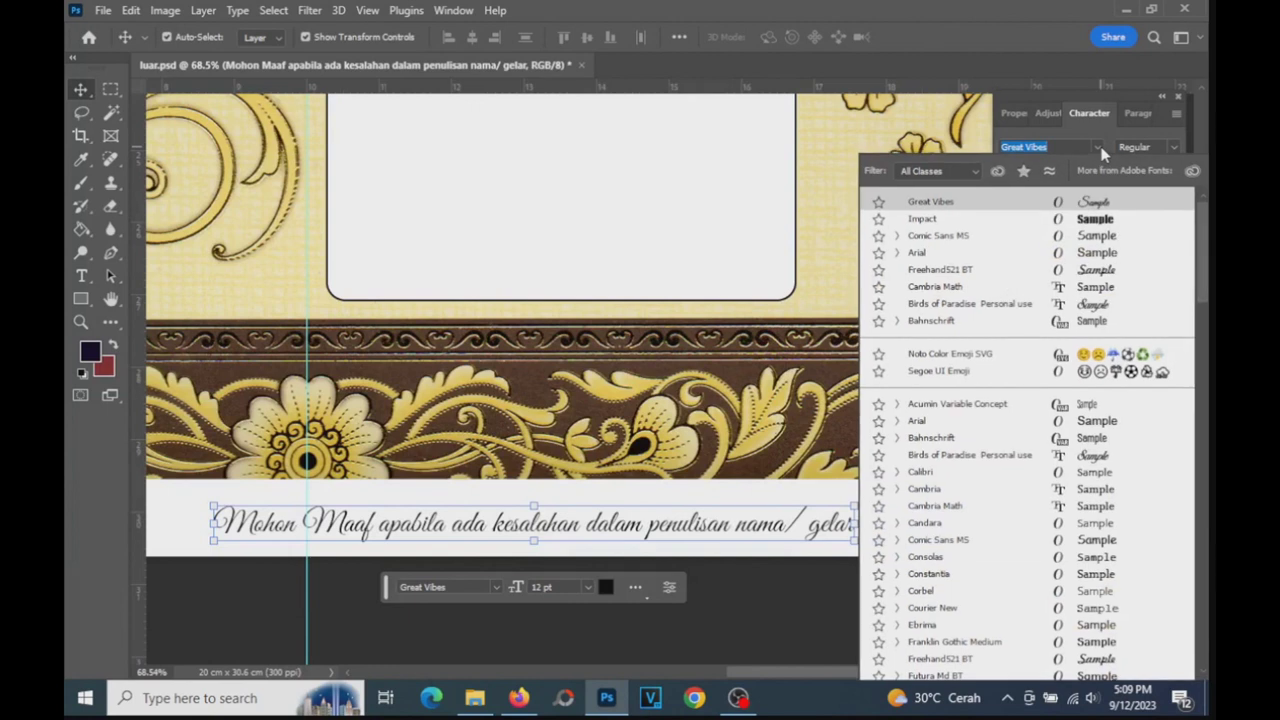
- Set the apology line in Arial and move it up beneath the white rounded box
text(Arial)
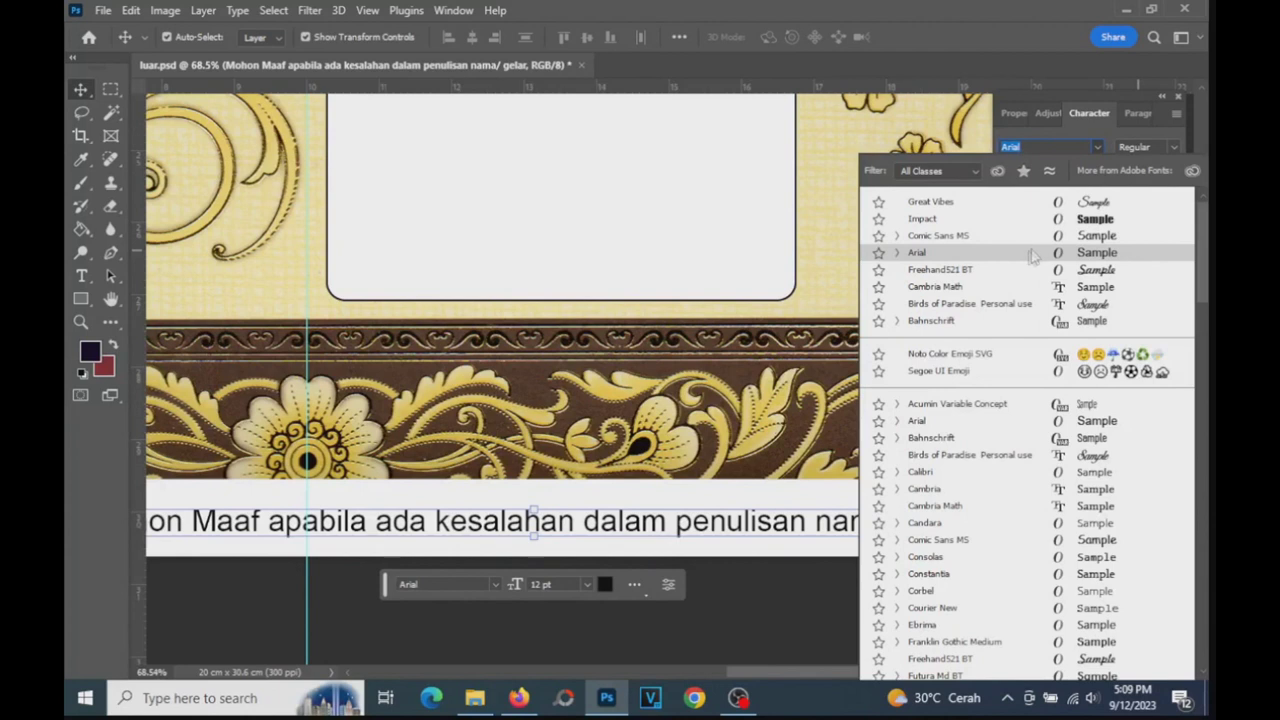
click(973, 258)
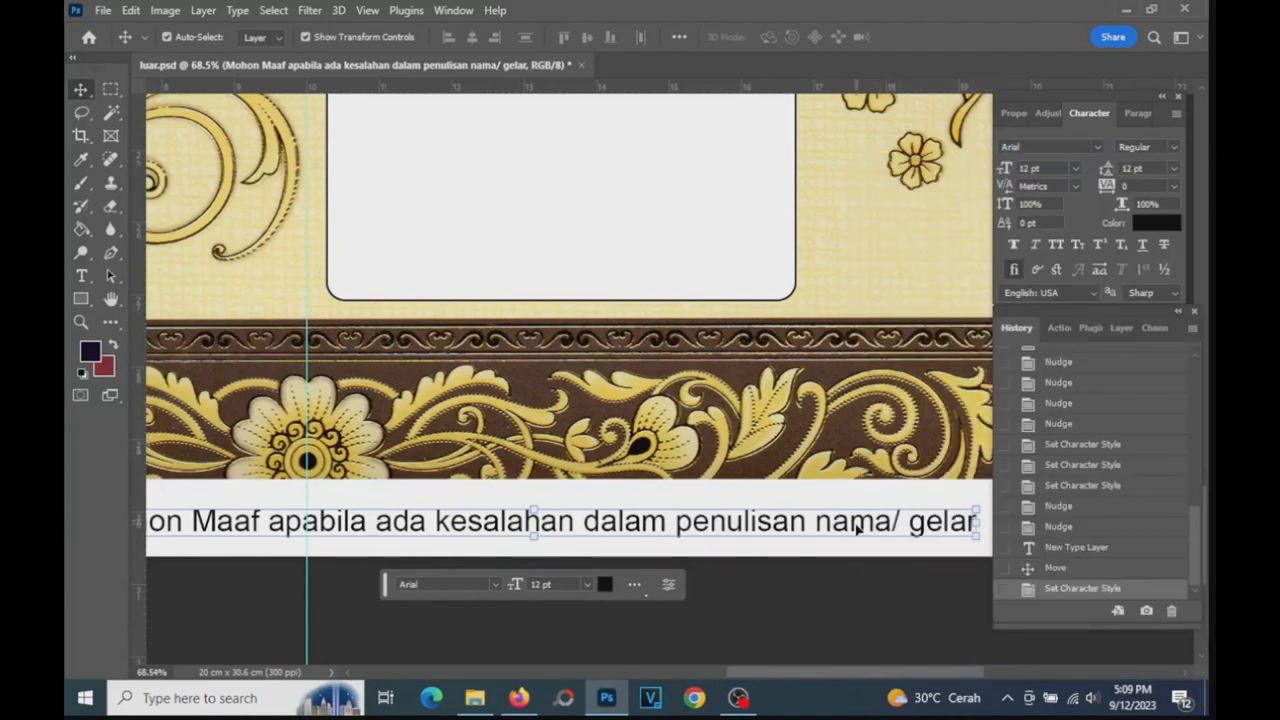
drag(850, 525, 855, 288)
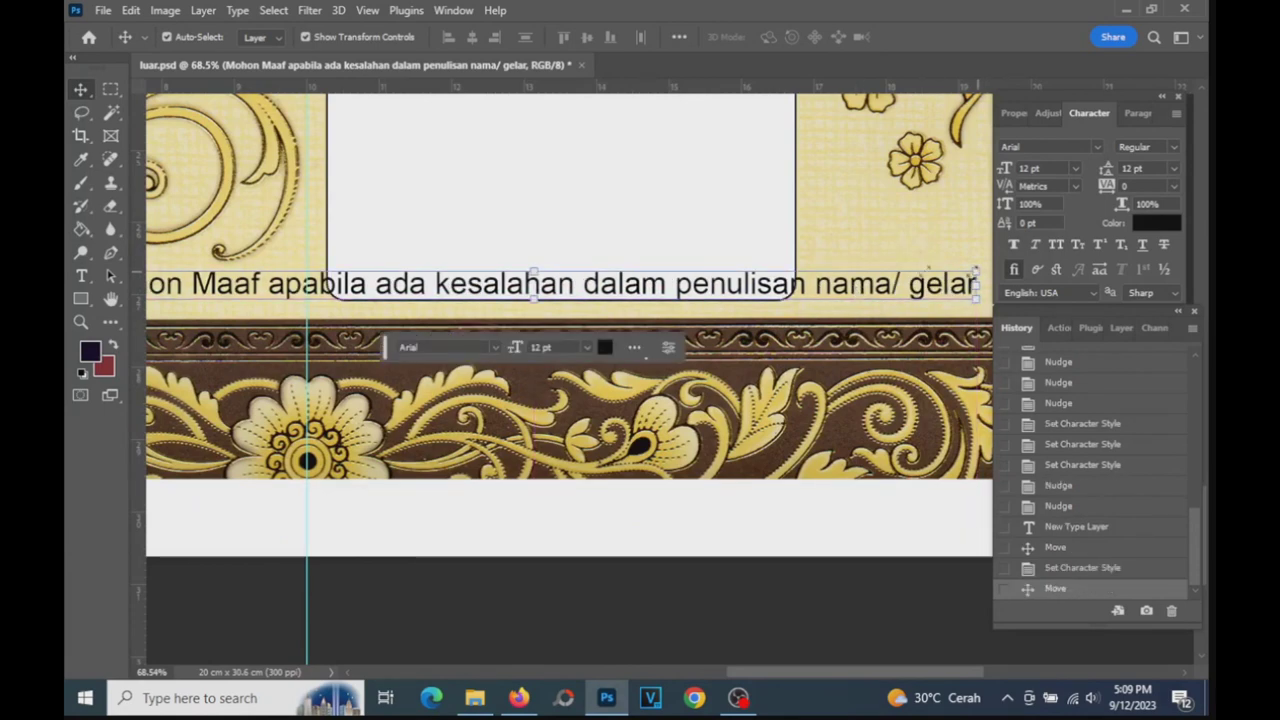
scroll(663, 270, up, 2)
scroll(660, 268, up, 2)
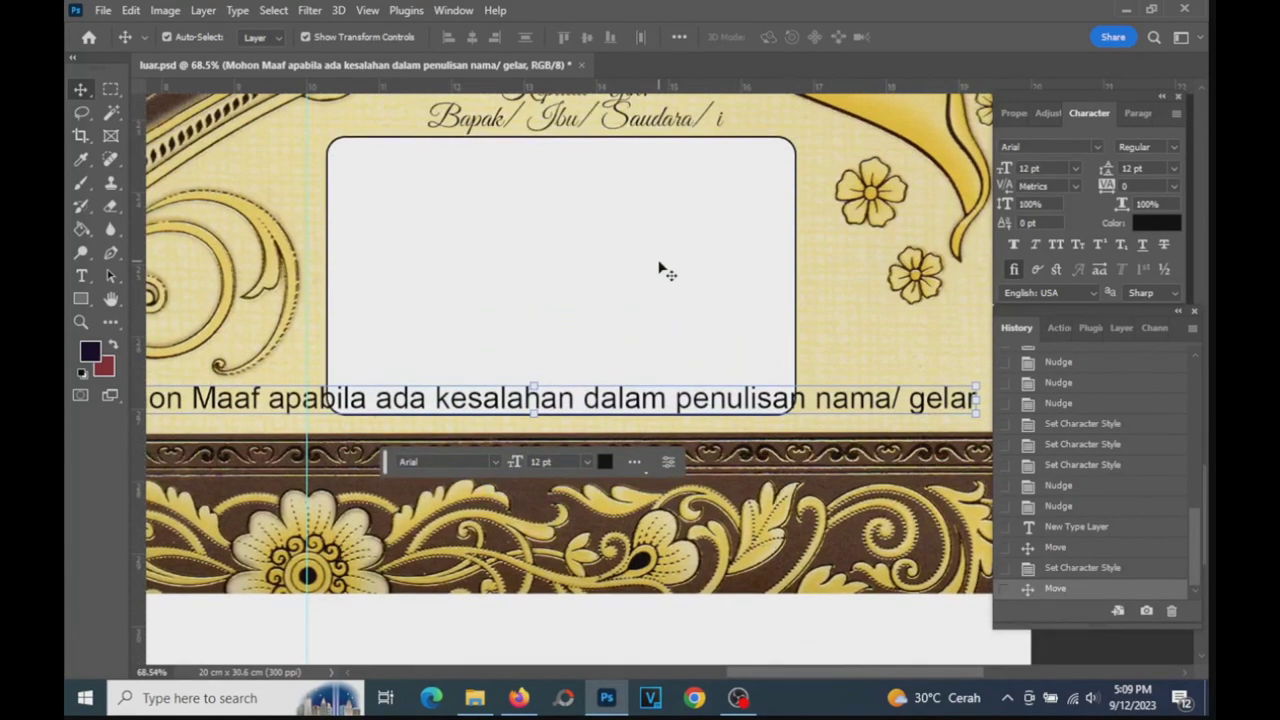
click(663, 270)
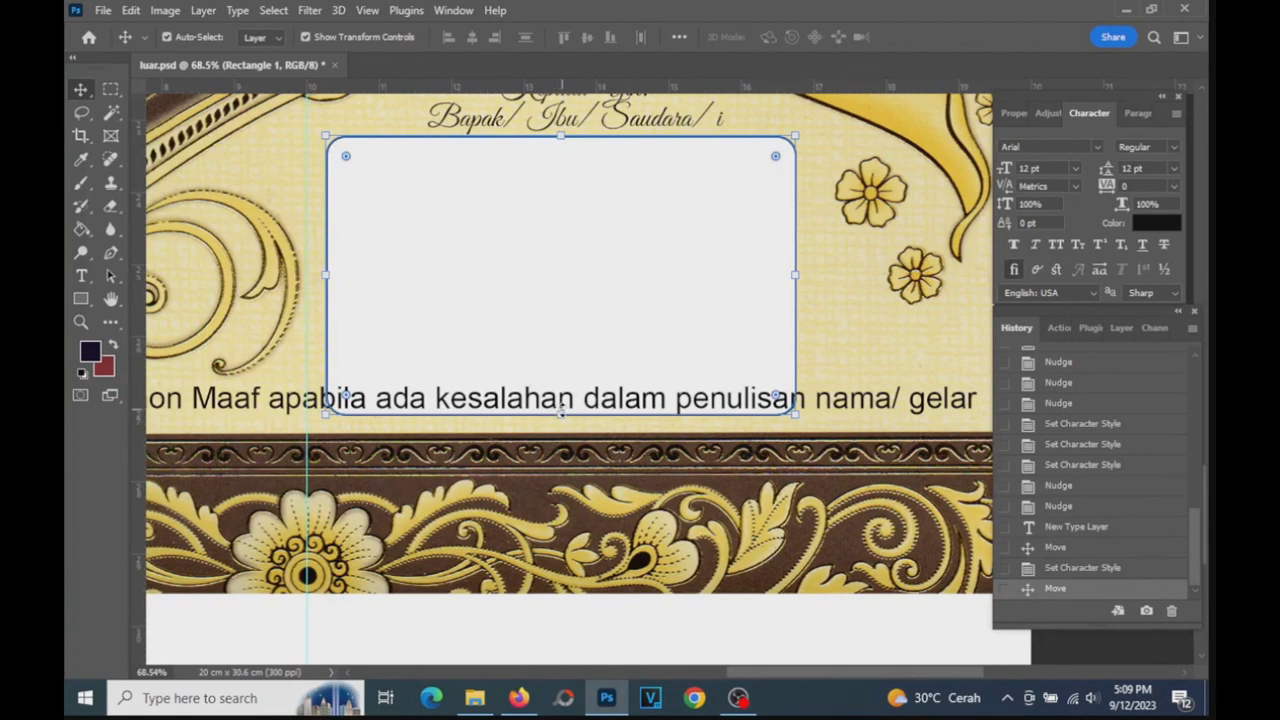
- Trim the white box slightly from the bottom and place the apology line below it at 10 pt
drag(562, 415, 563, 399)
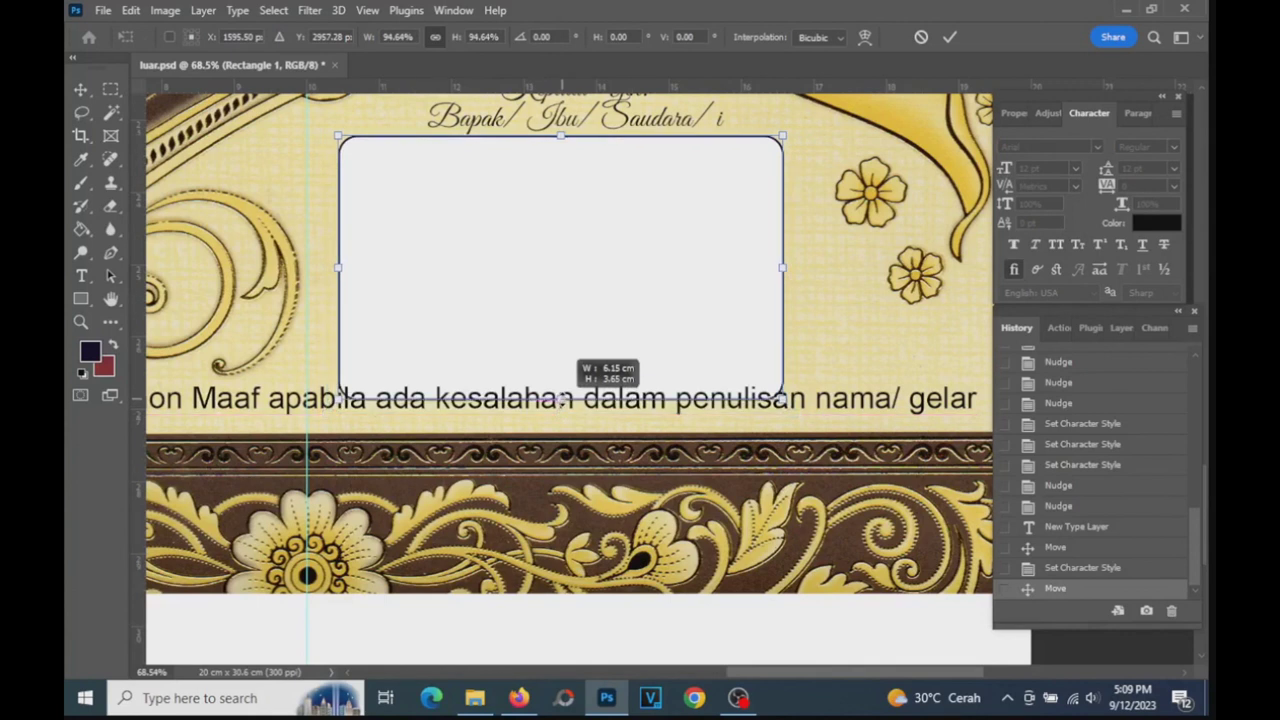
click(950, 37)
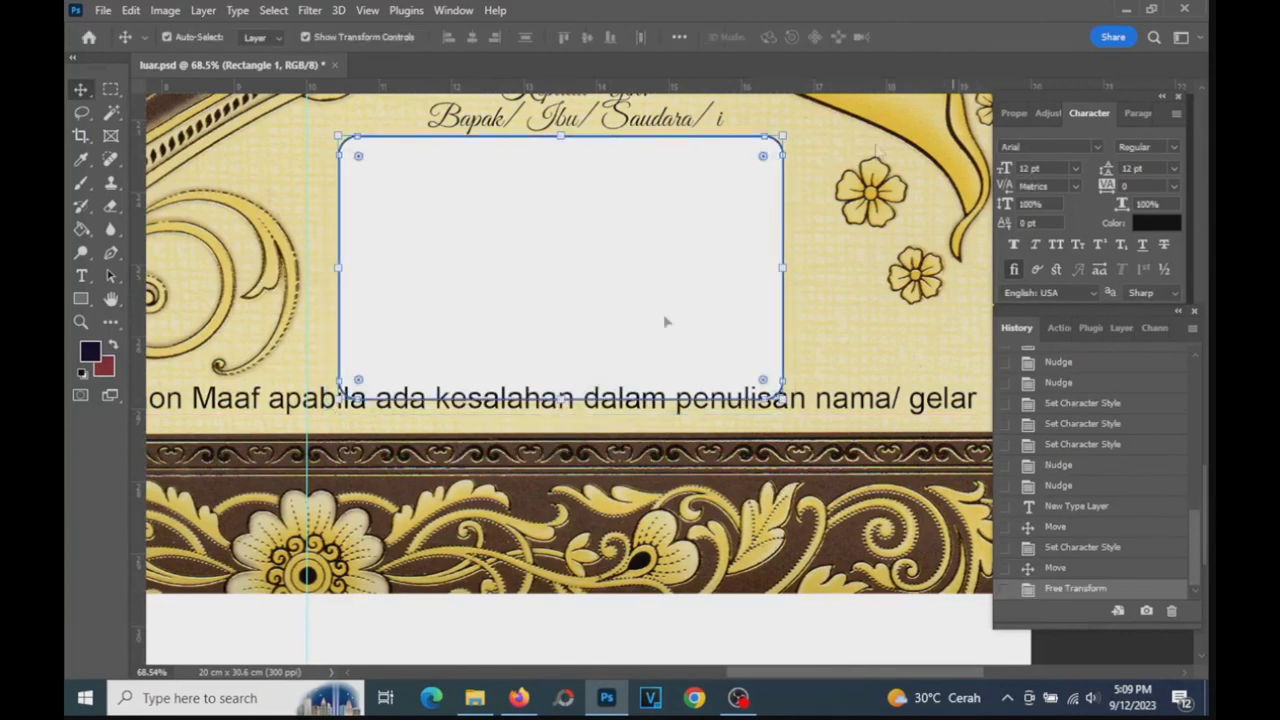
click(257, 410)
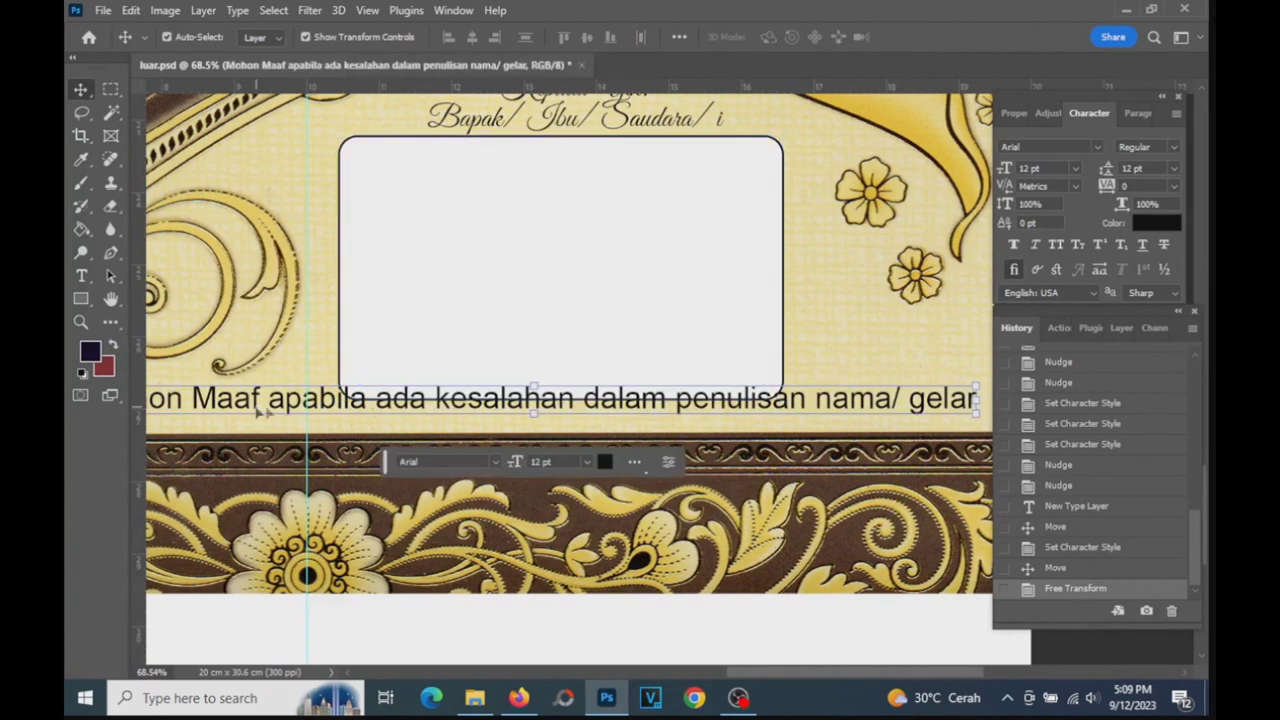
click(1076, 169)
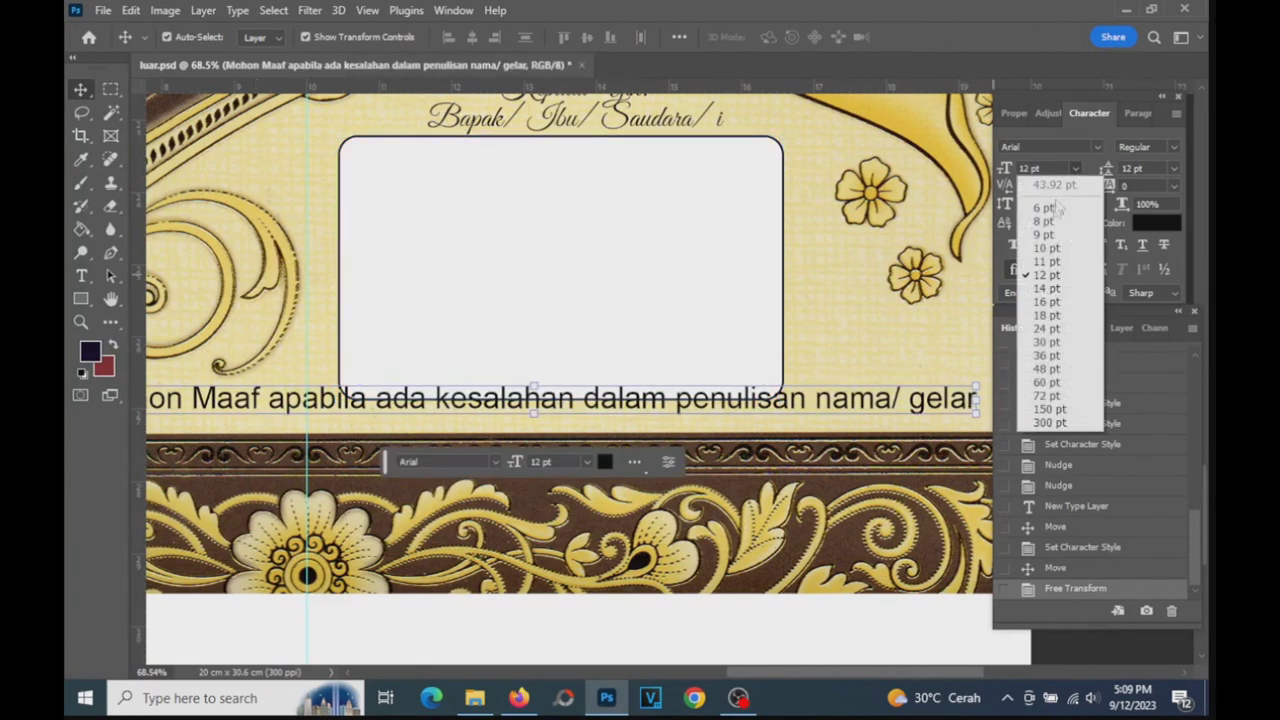
click(1049, 249)
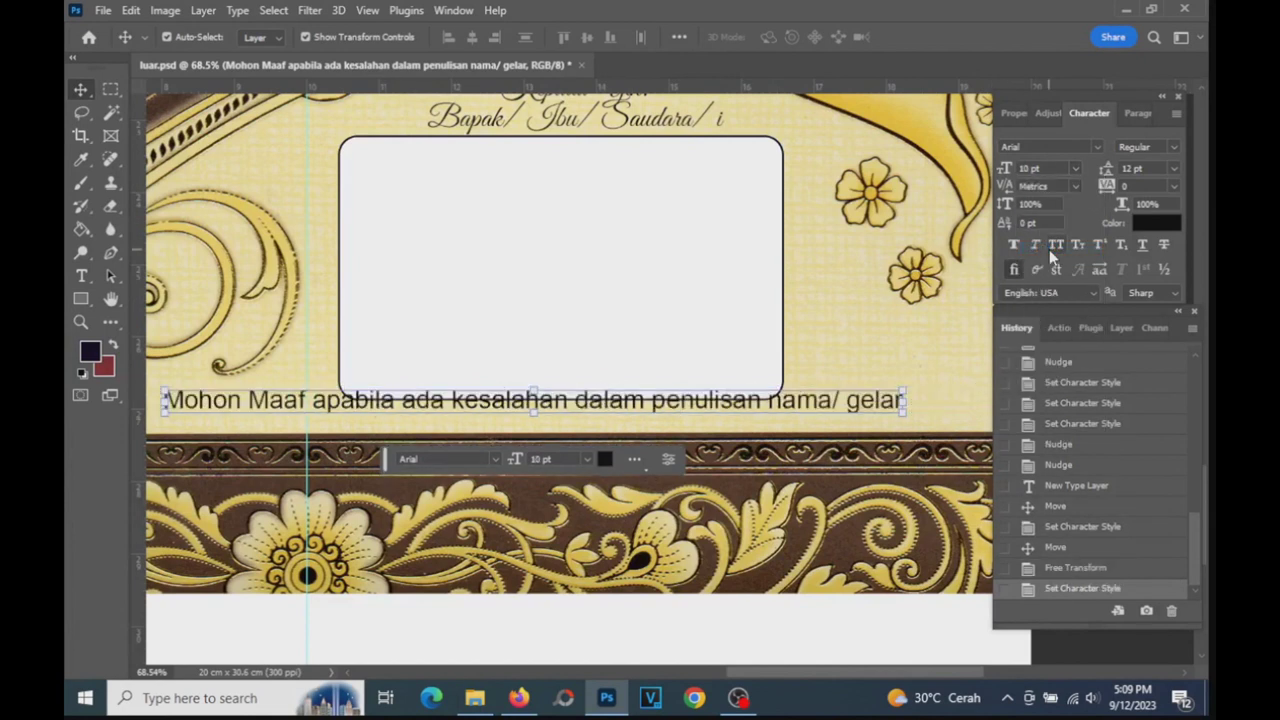
mouse_move(701, 415)
mouse_down()
mouse_move(743, 432)
mouse_move(742, 421)
mouse_up()
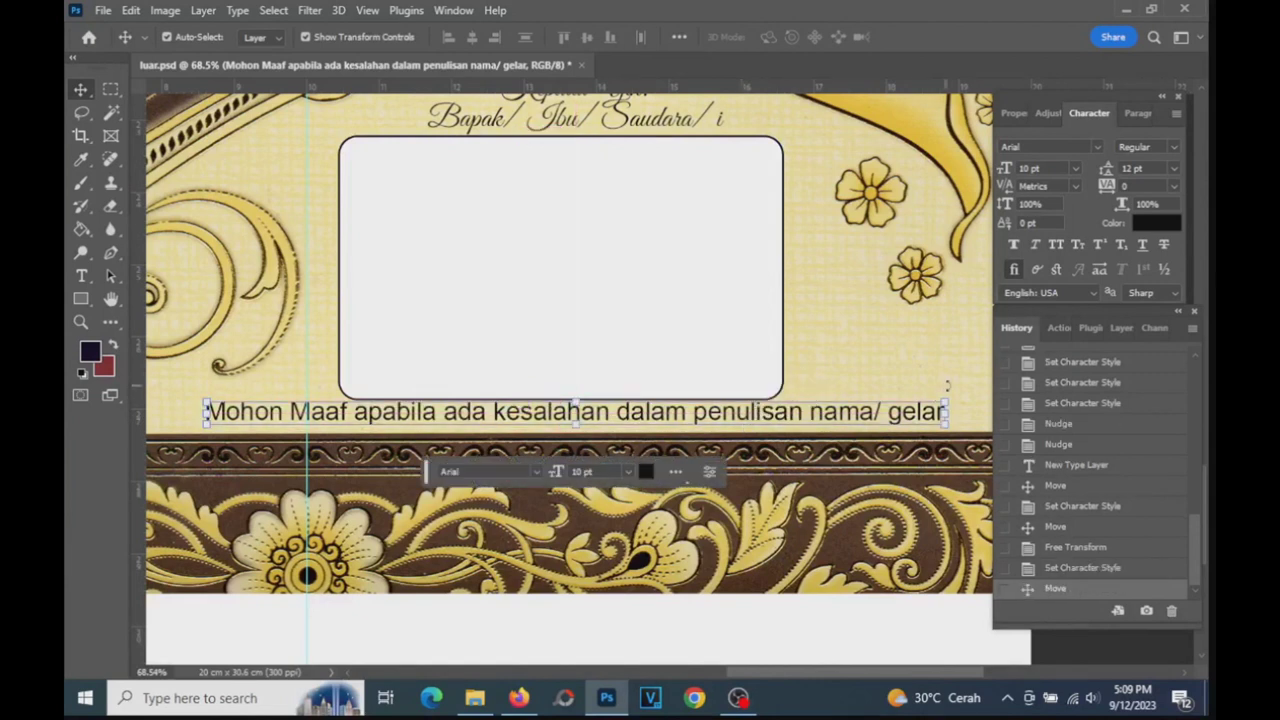
- Scale the apology line down to about 64%, nudge it lower, and commit the transform
key(ctrl+t)
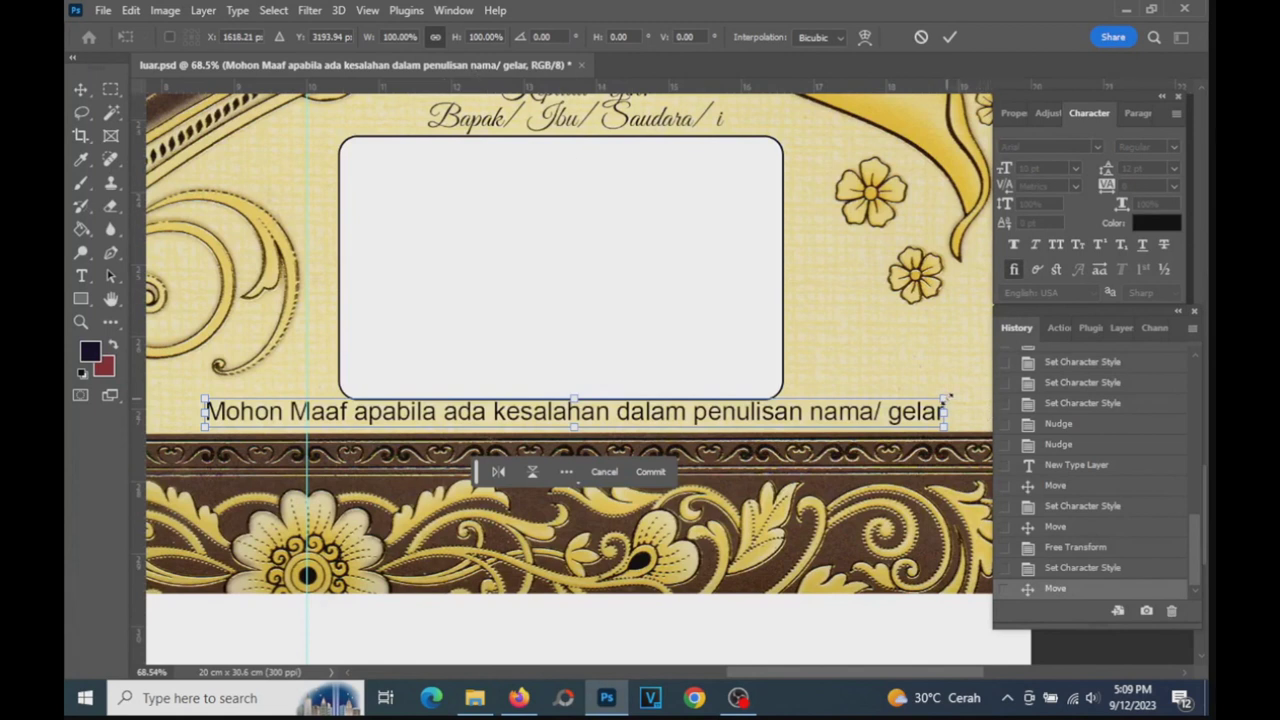
drag(952, 398, 894, 406)
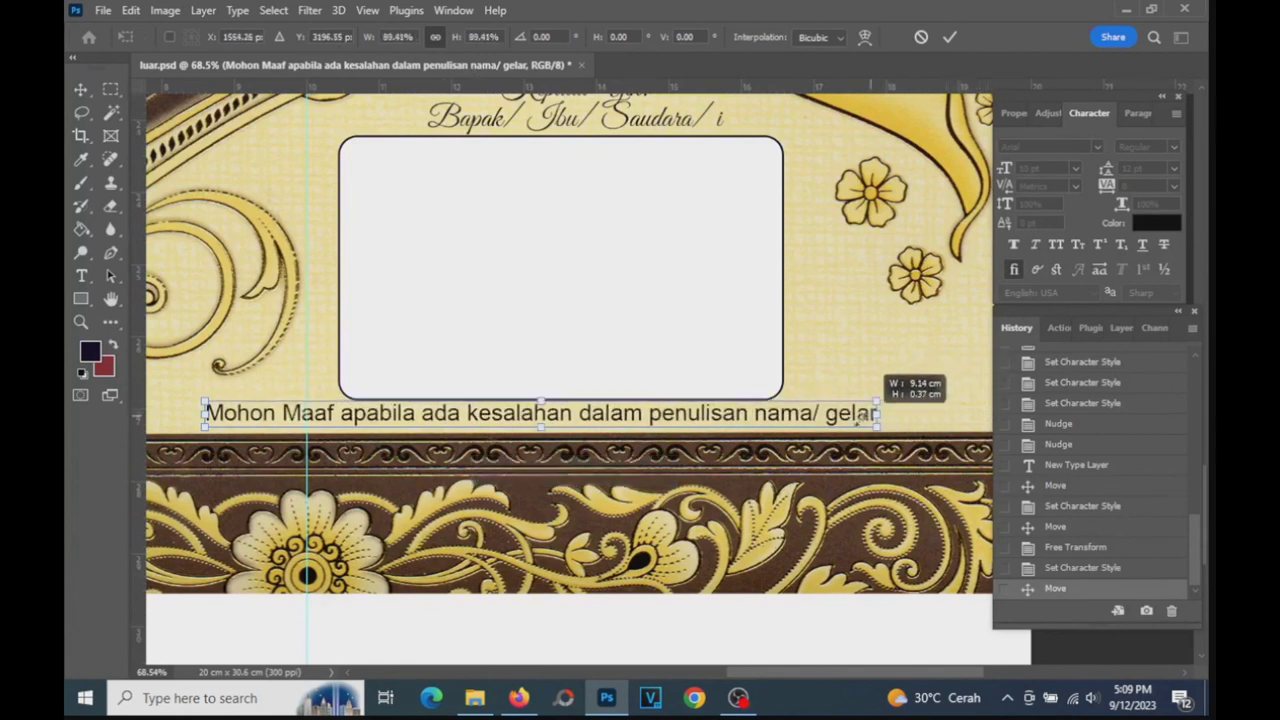
drag(893, 410, 793, 423)
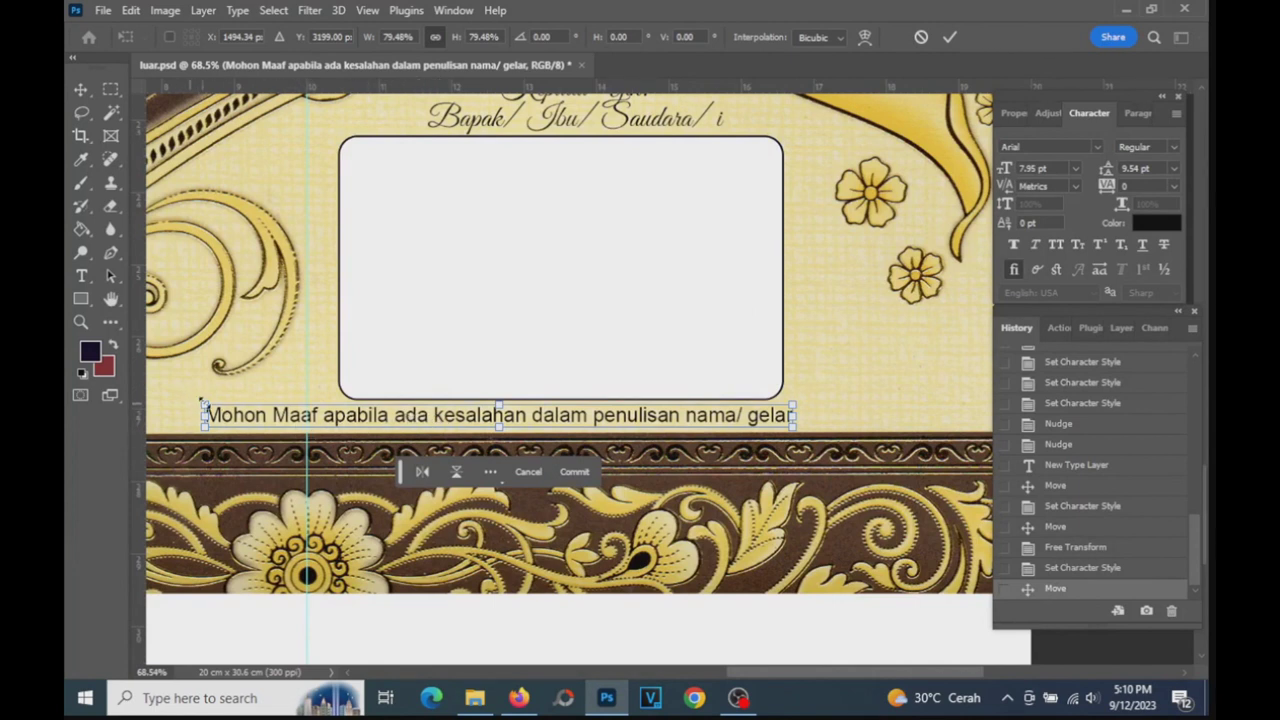
drag(202, 403, 234, 406)
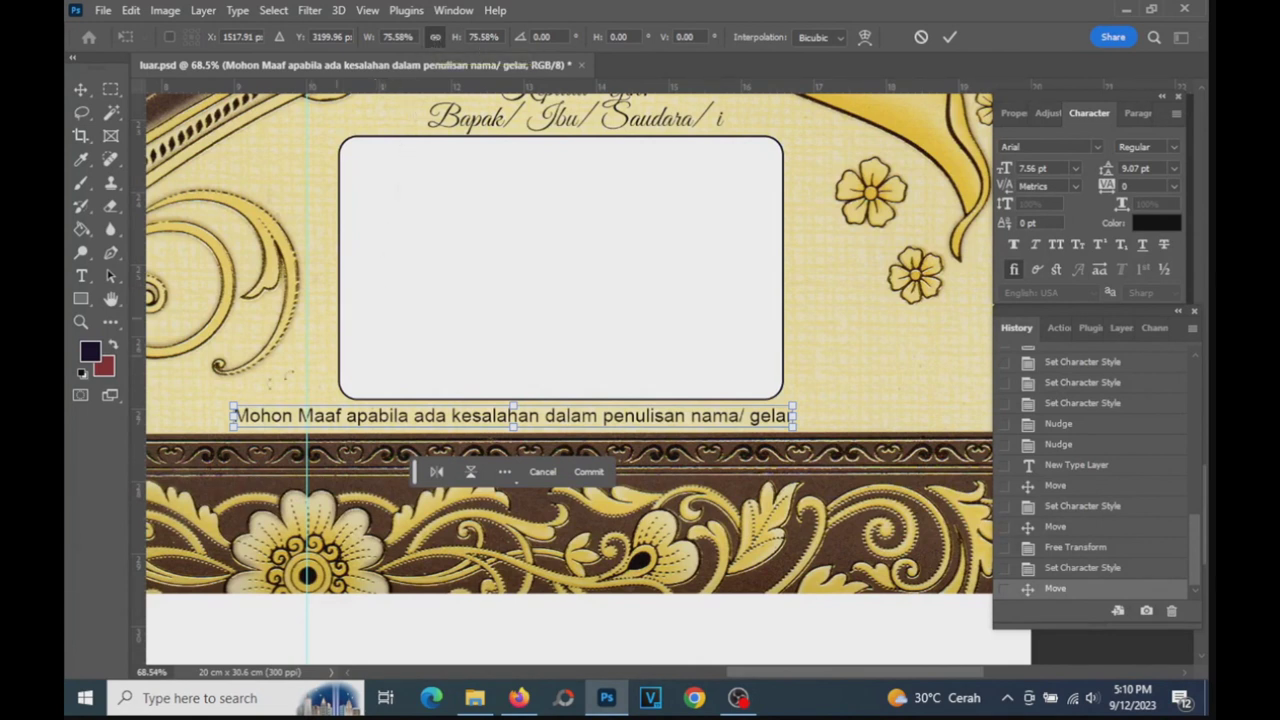
drag(228, 426, 312, 423)
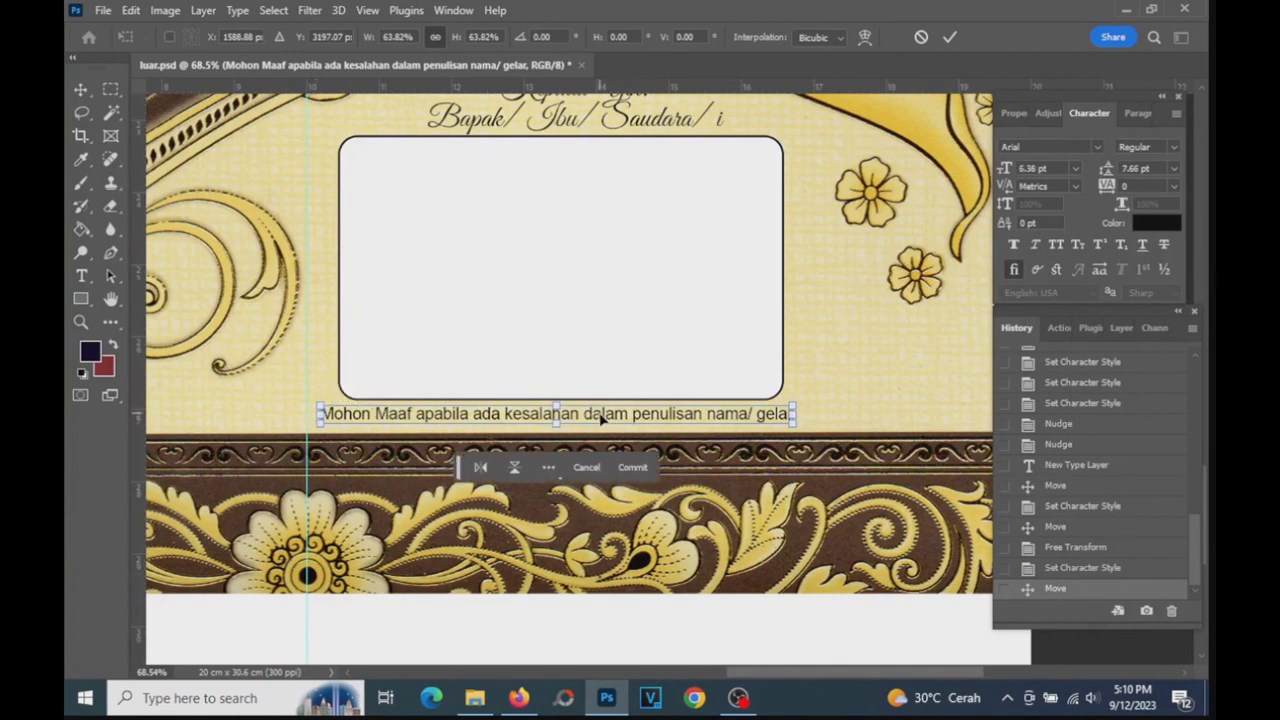
drag(601, 420, 601, 422)
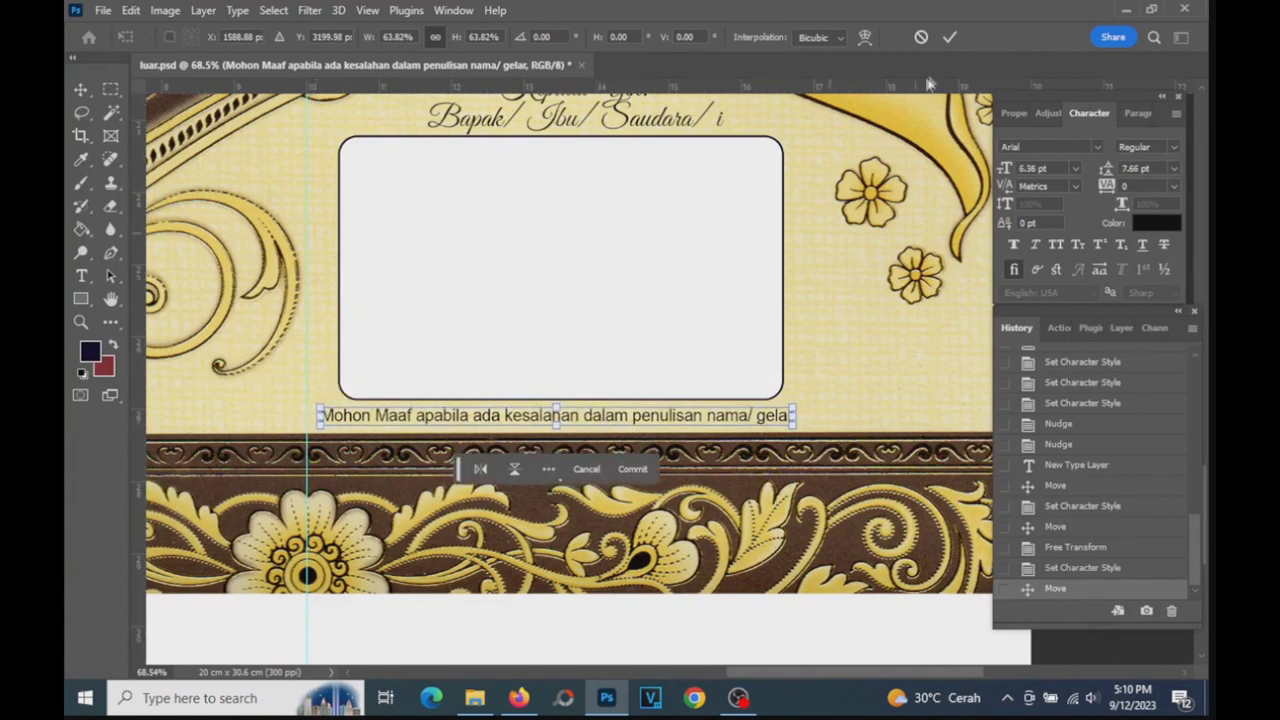
click(951, 37)
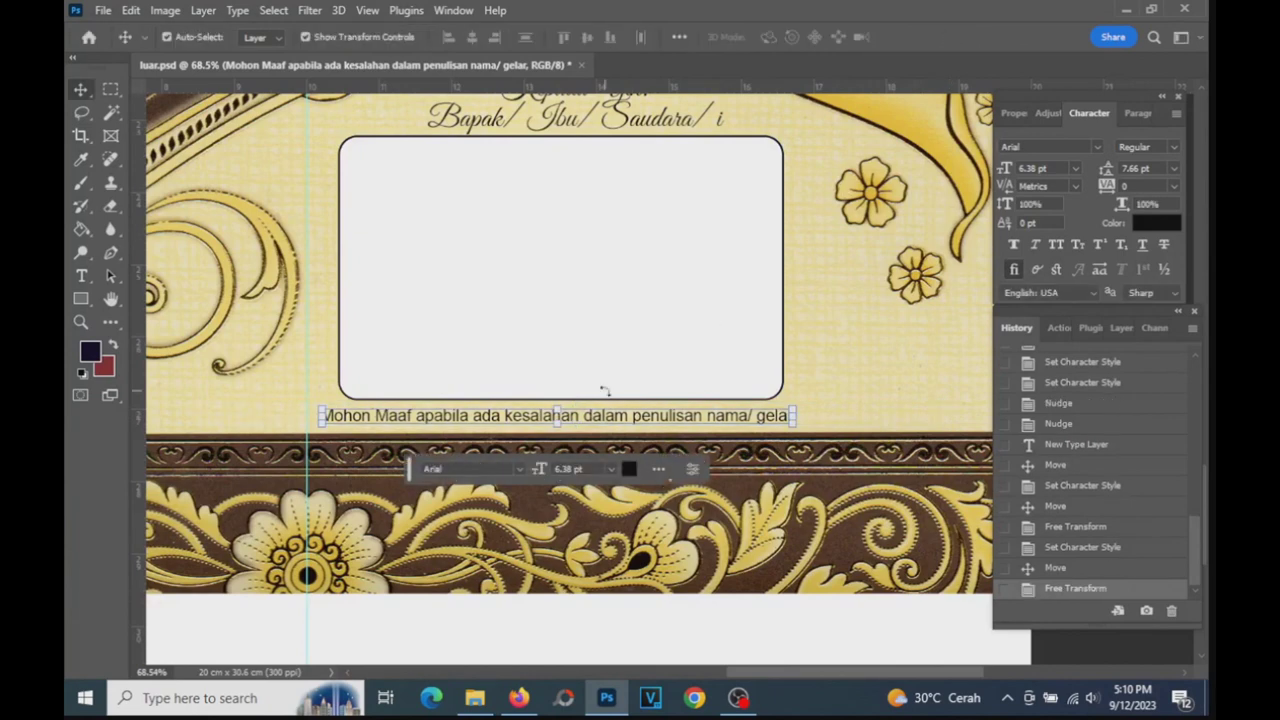
click(81, 321)
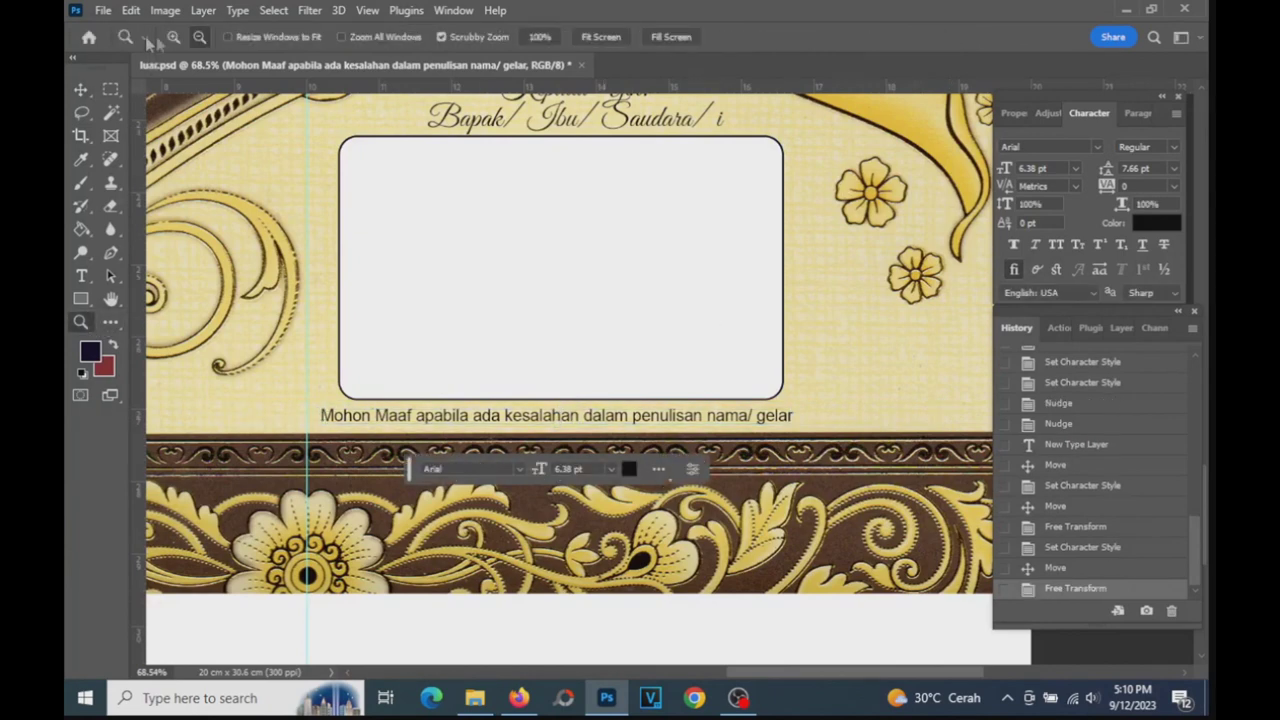
- Zoom out, pan to the invitation's top, and zoom in on the Kamis, 26 November 2023 date
click(199, 37)
click(578, 358)
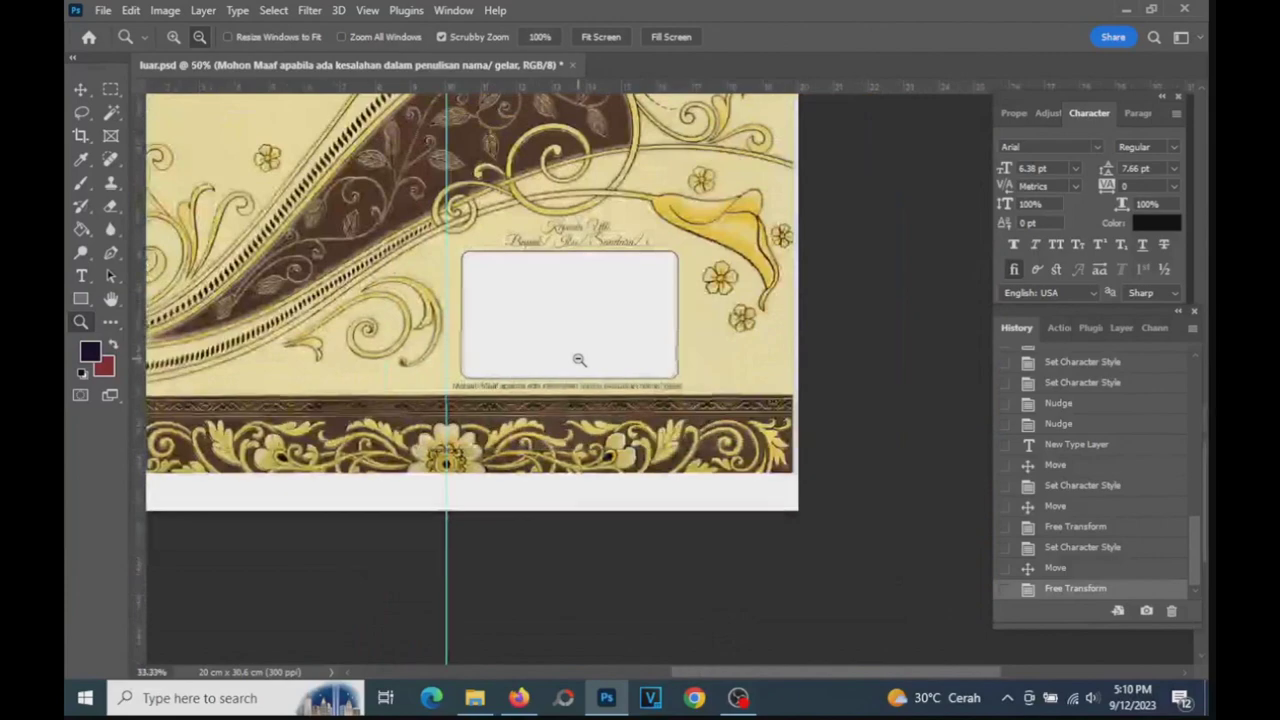
drag(580, 312, 612, 303)
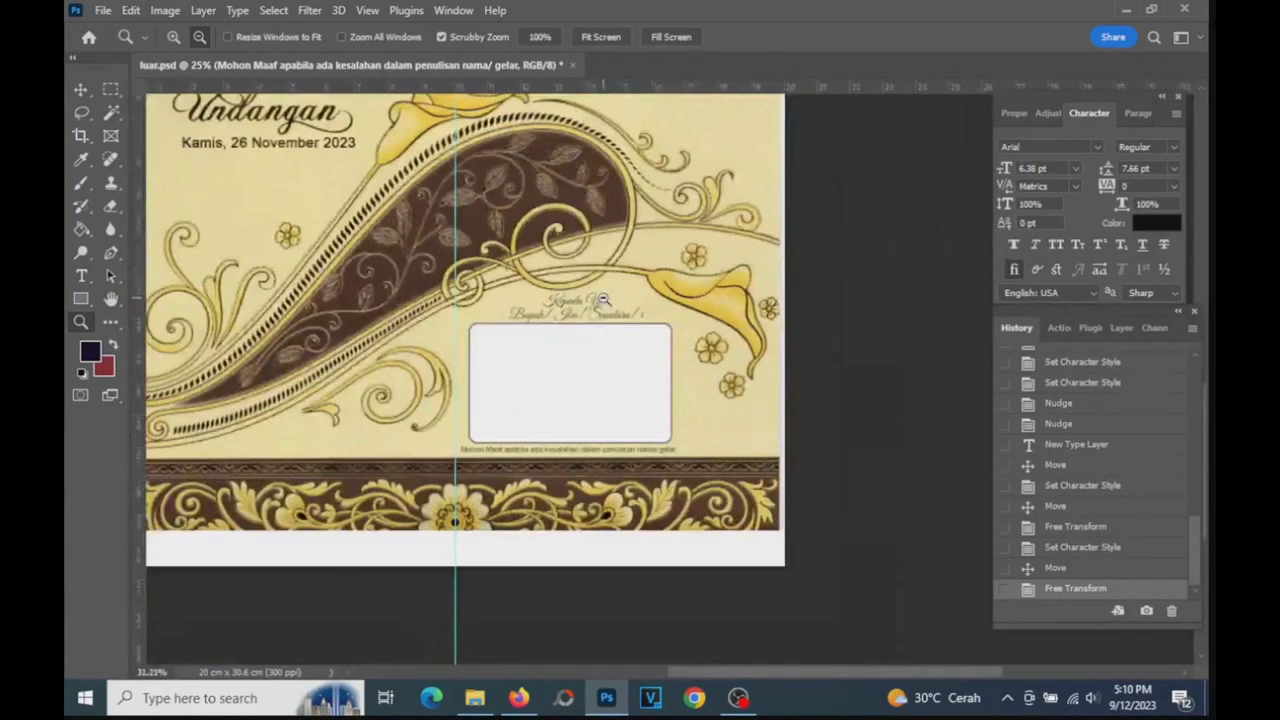
scroll(372, 222, up, 3)
scroll(372, 222, up, 2)
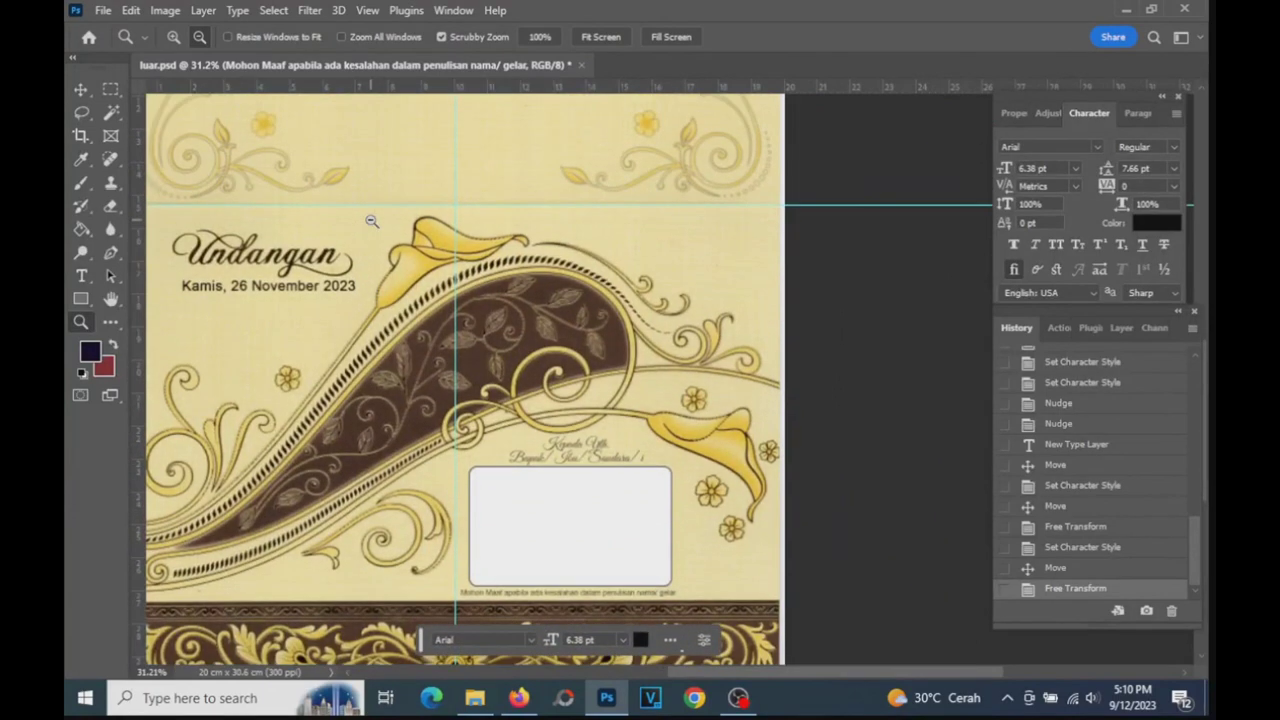
scroll(657, 668, left, 1)
scroll(645, 670, left, 2)
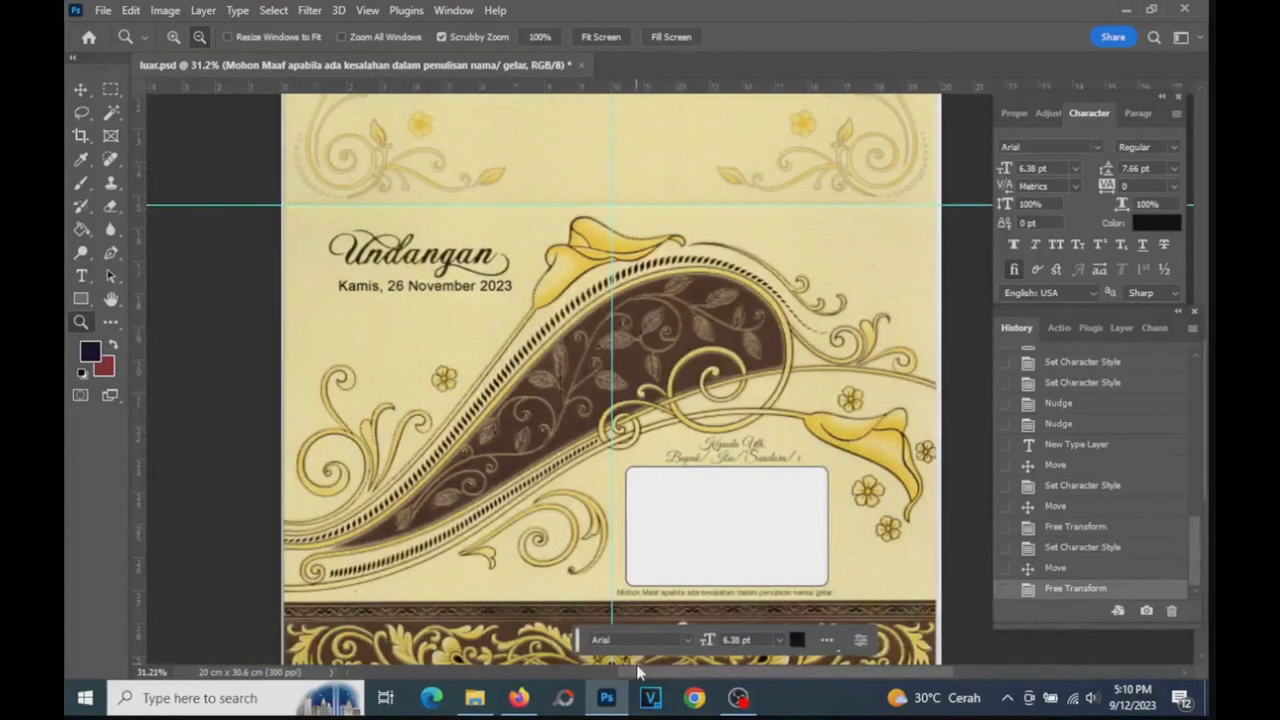
scroll(660, 663, left, 1)
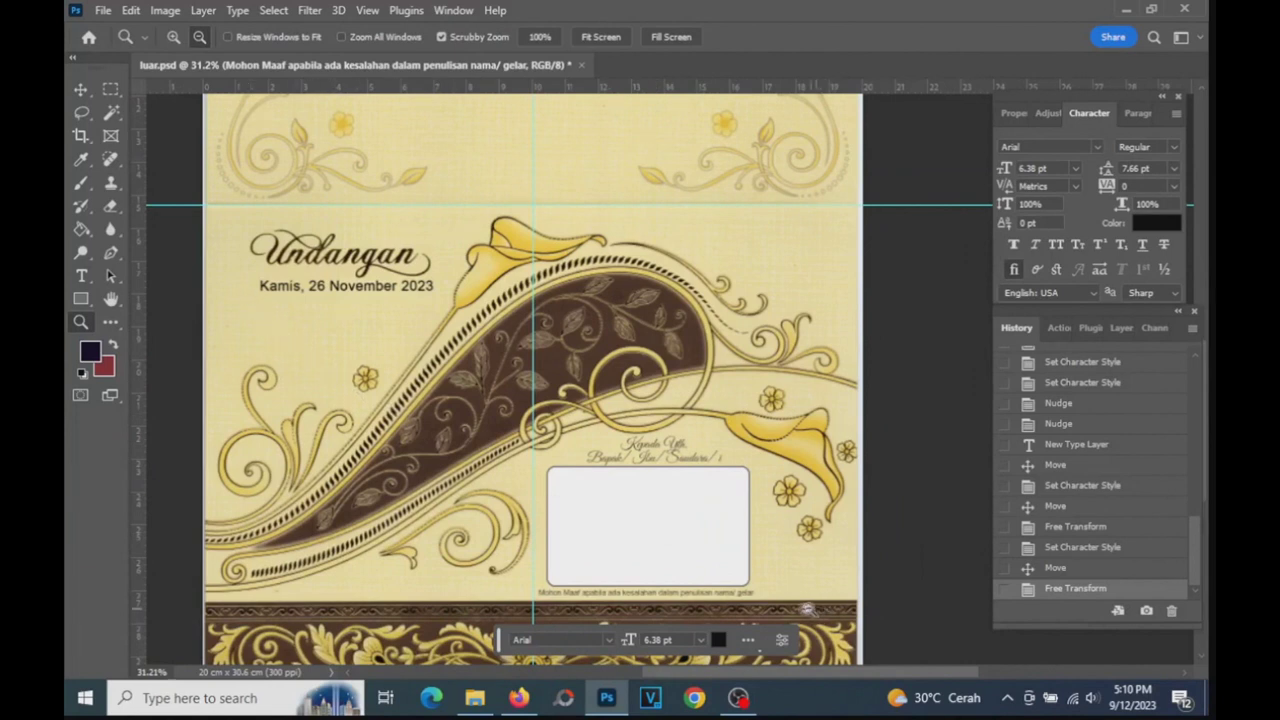
drag(752, 676, 680, 676)
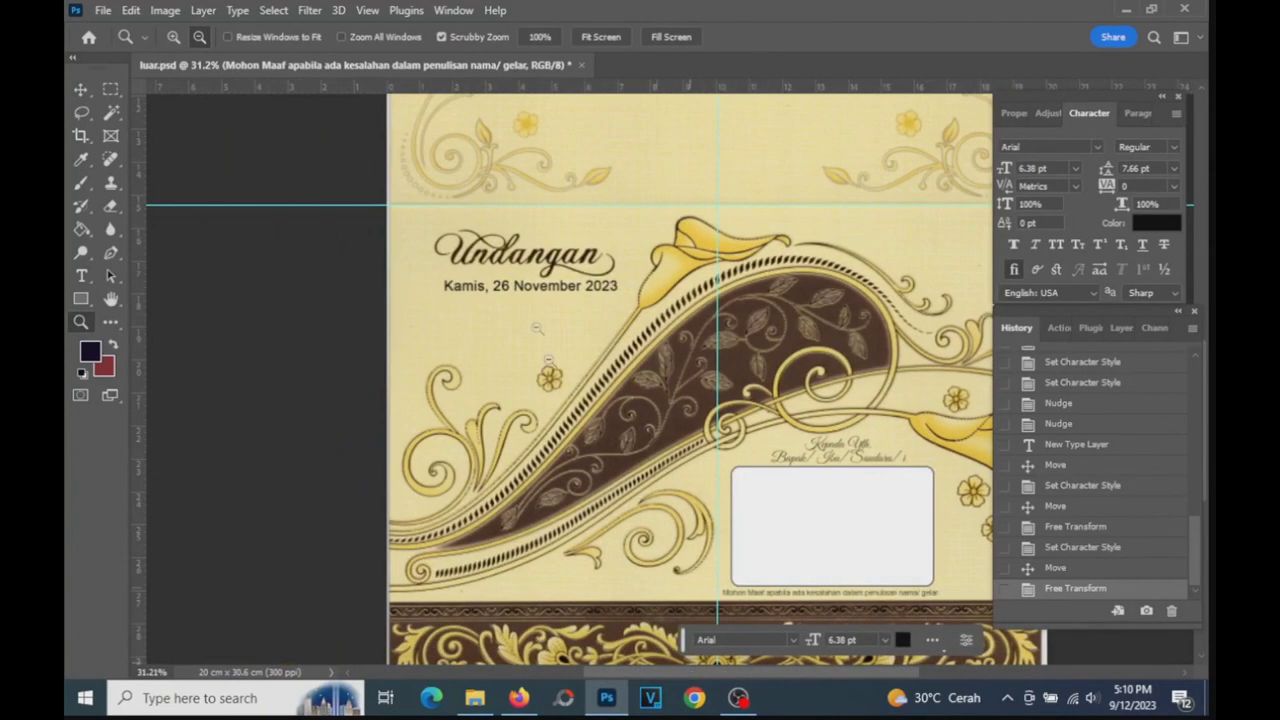
drag(455, 292, 497, 285)
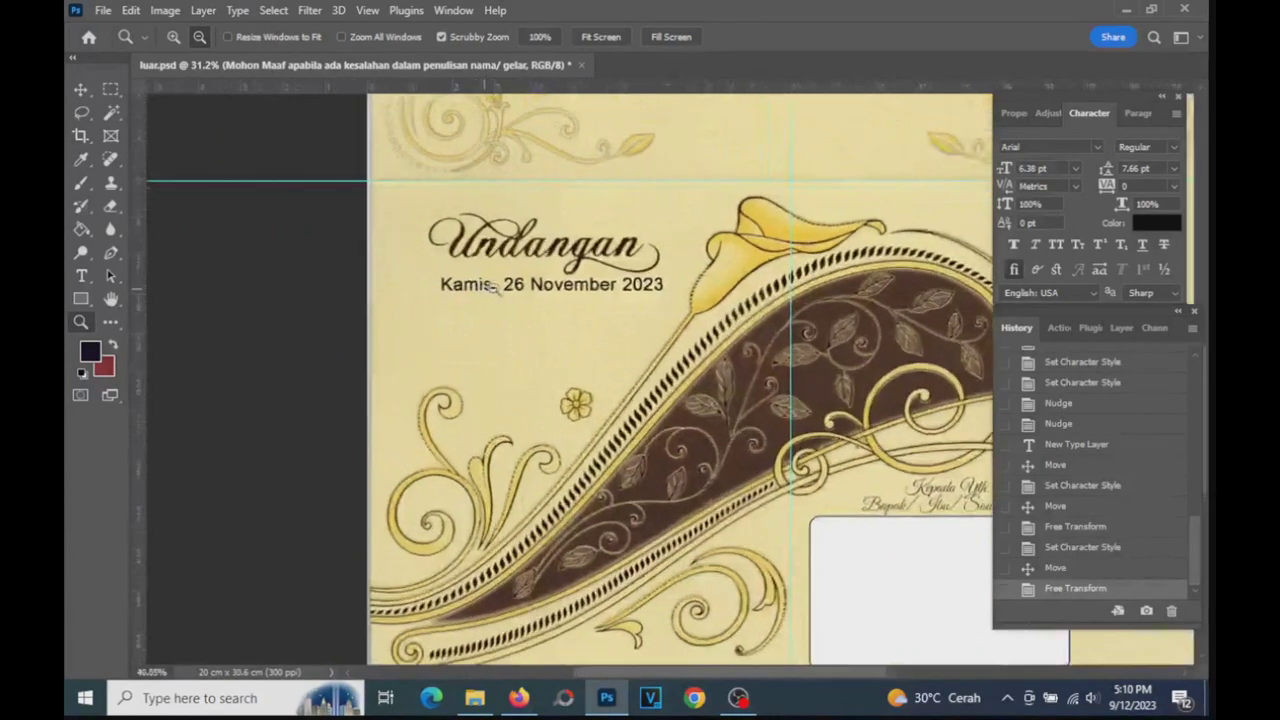
click(84, 274)
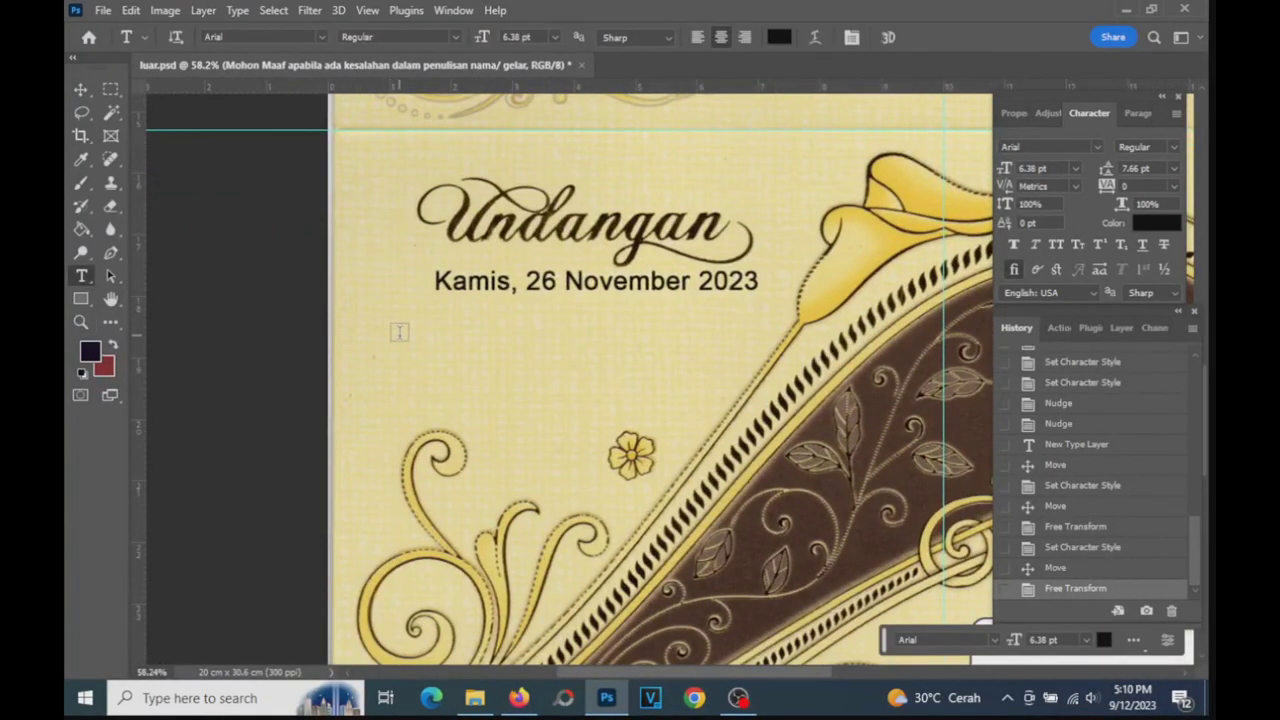
- Add the couple's names as a new text line and centre it beneath the date
click(399, 332)
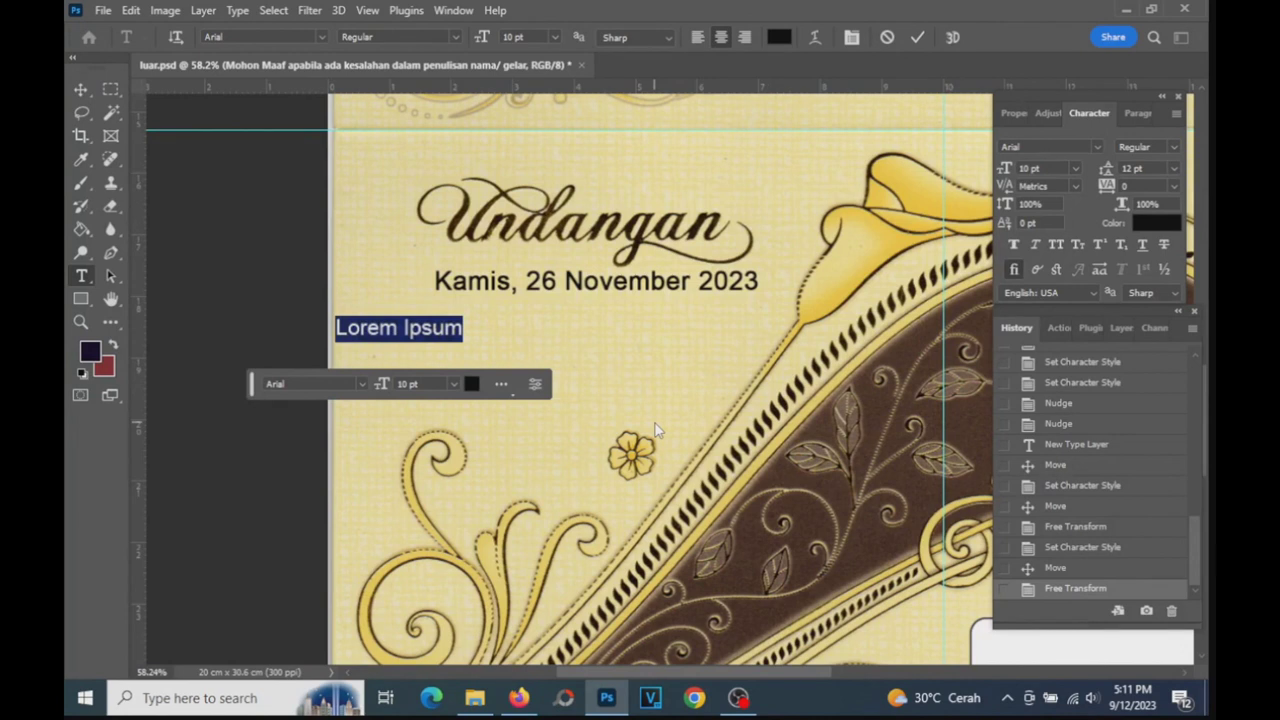
key(BackSpace)
text(Ira)
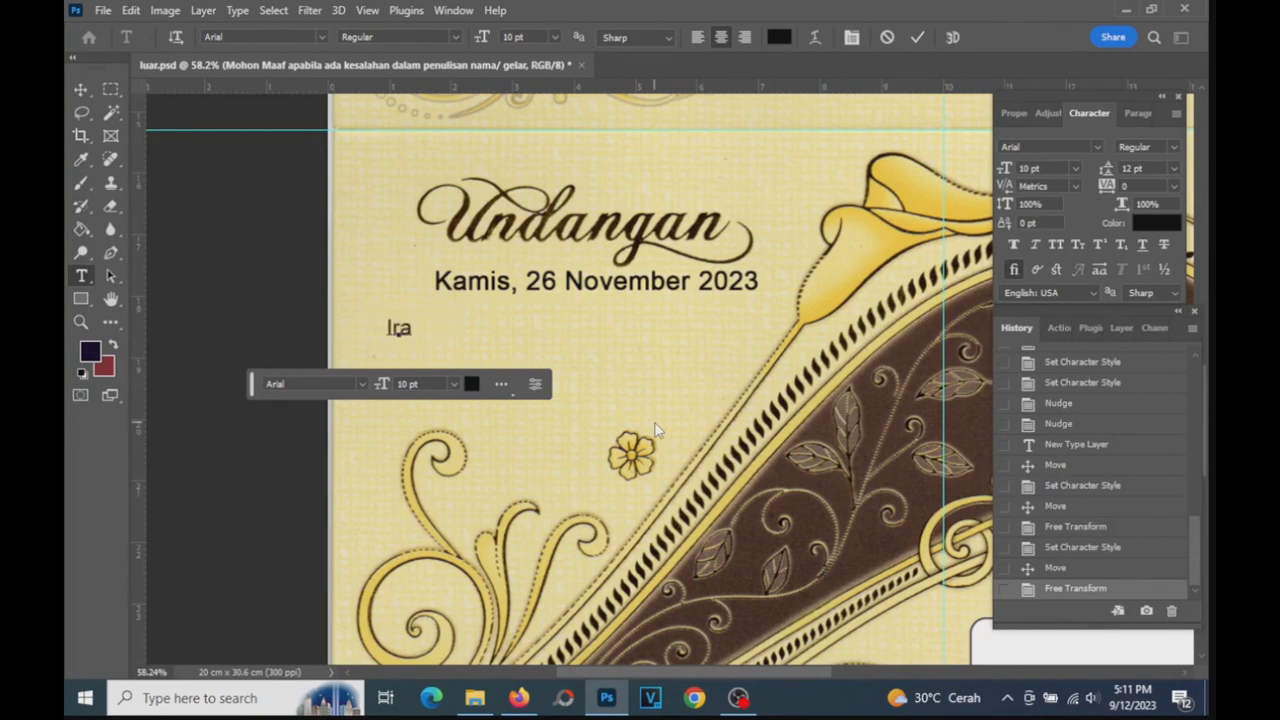
text(wan)
text( &)
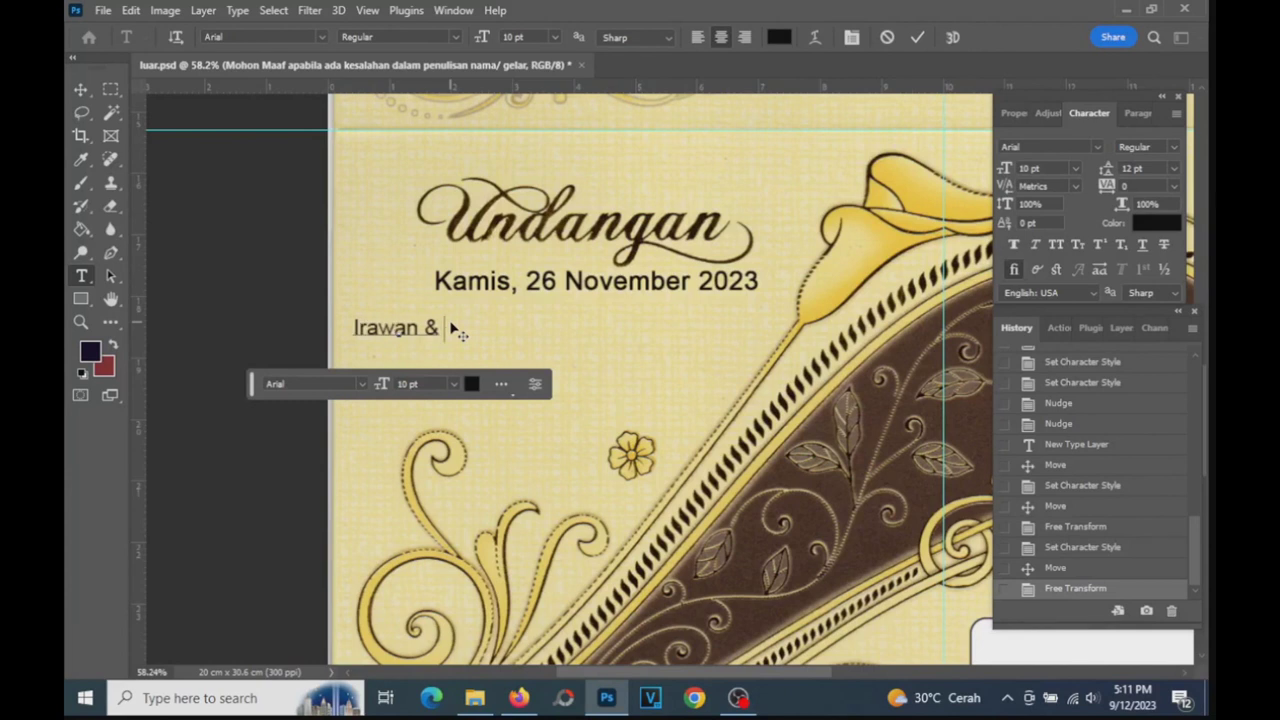
text( Mawa)
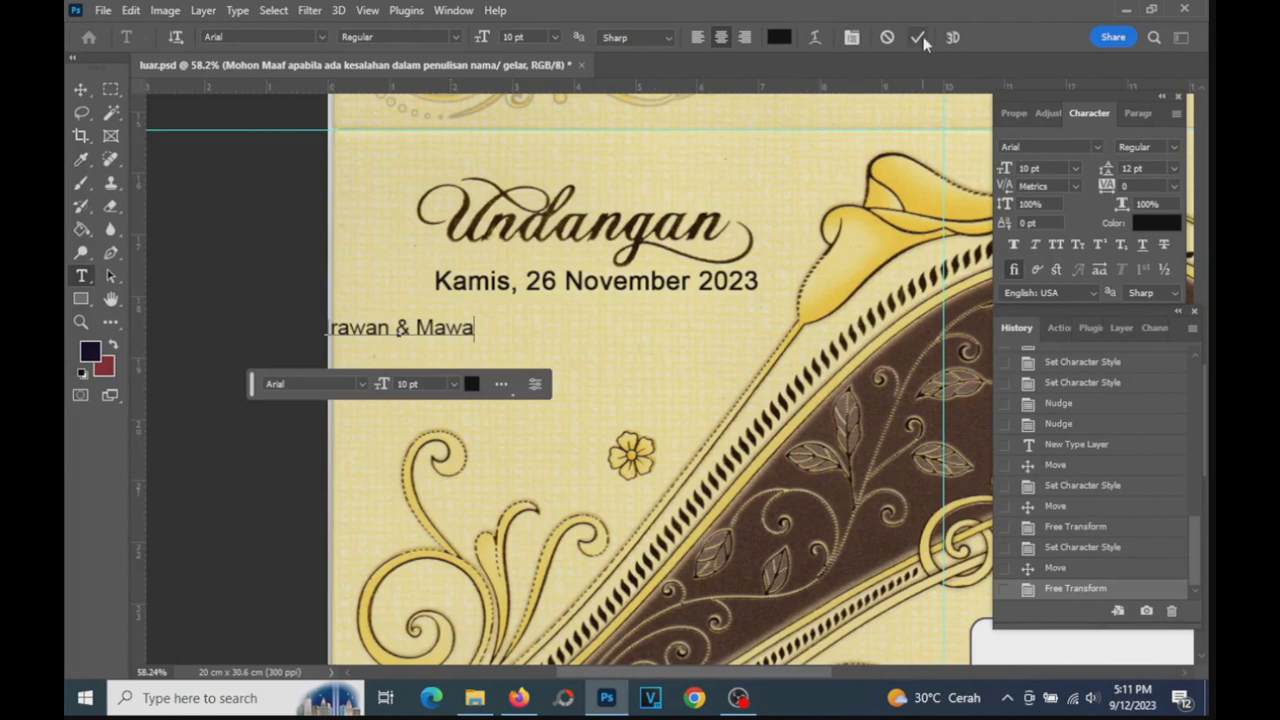
click(917, 37)
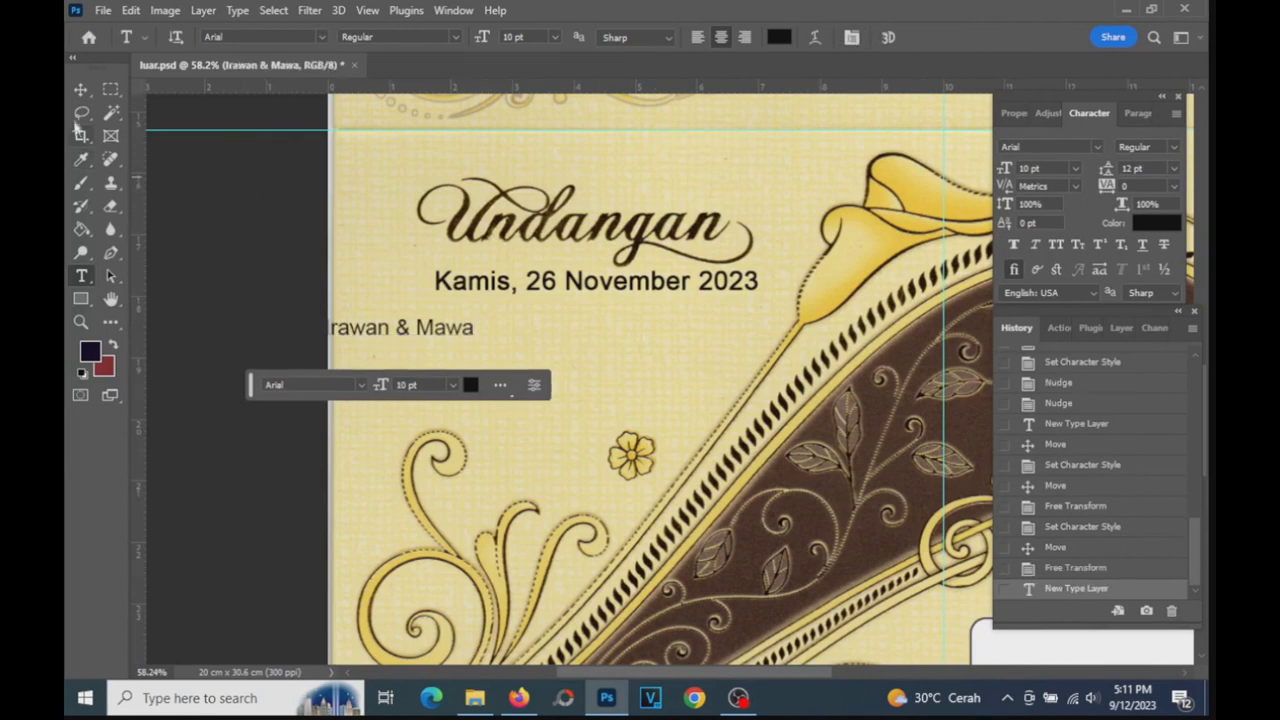
click(74, 85)
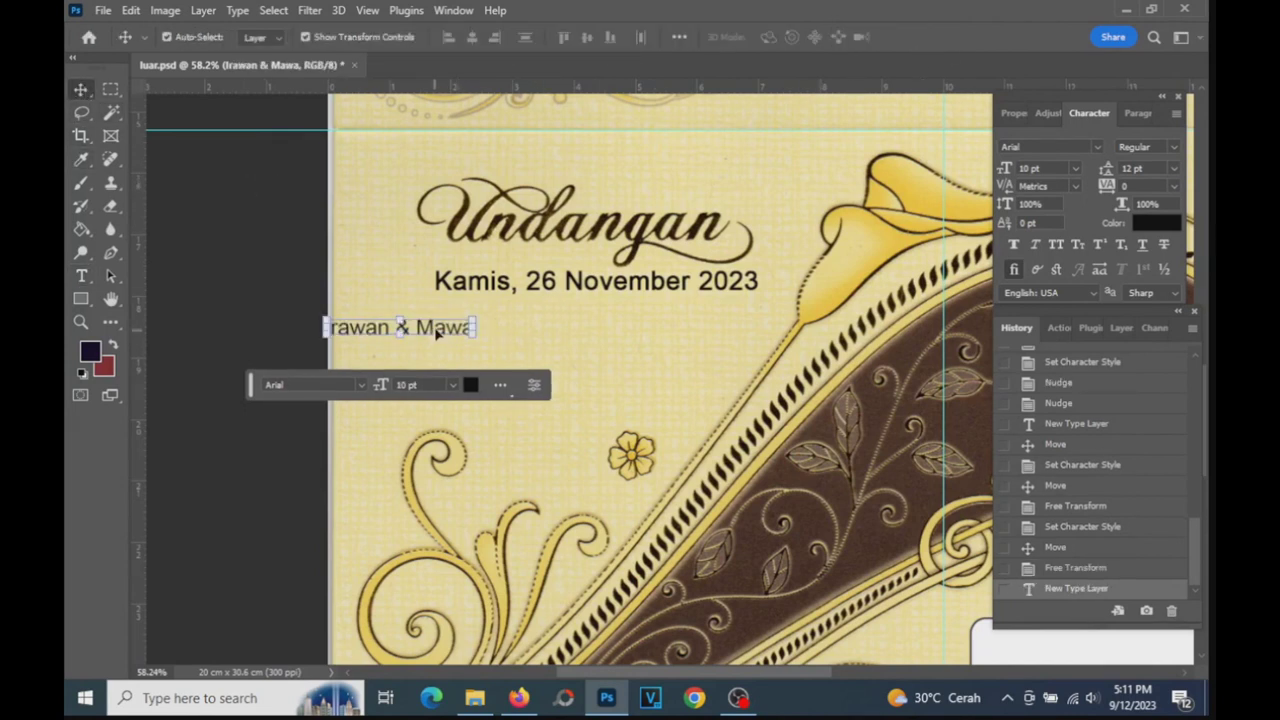
drag(436, 333, 600, 330)
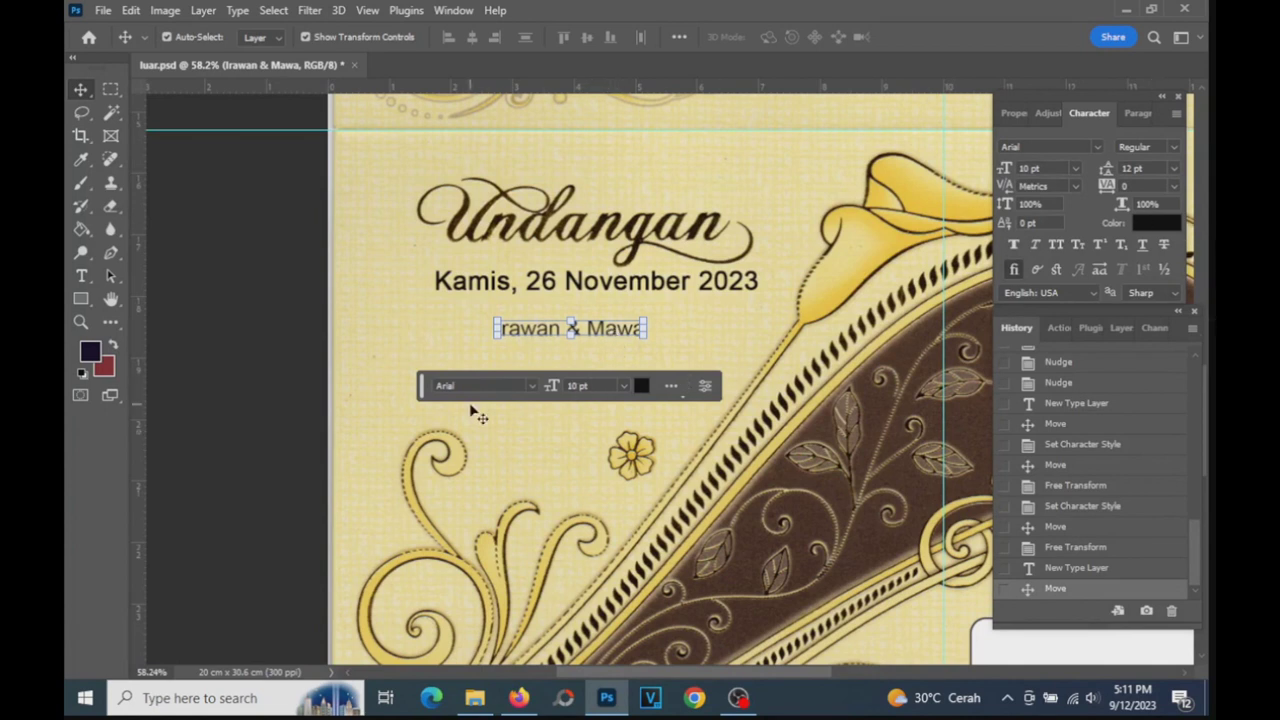
click(1100, 150)
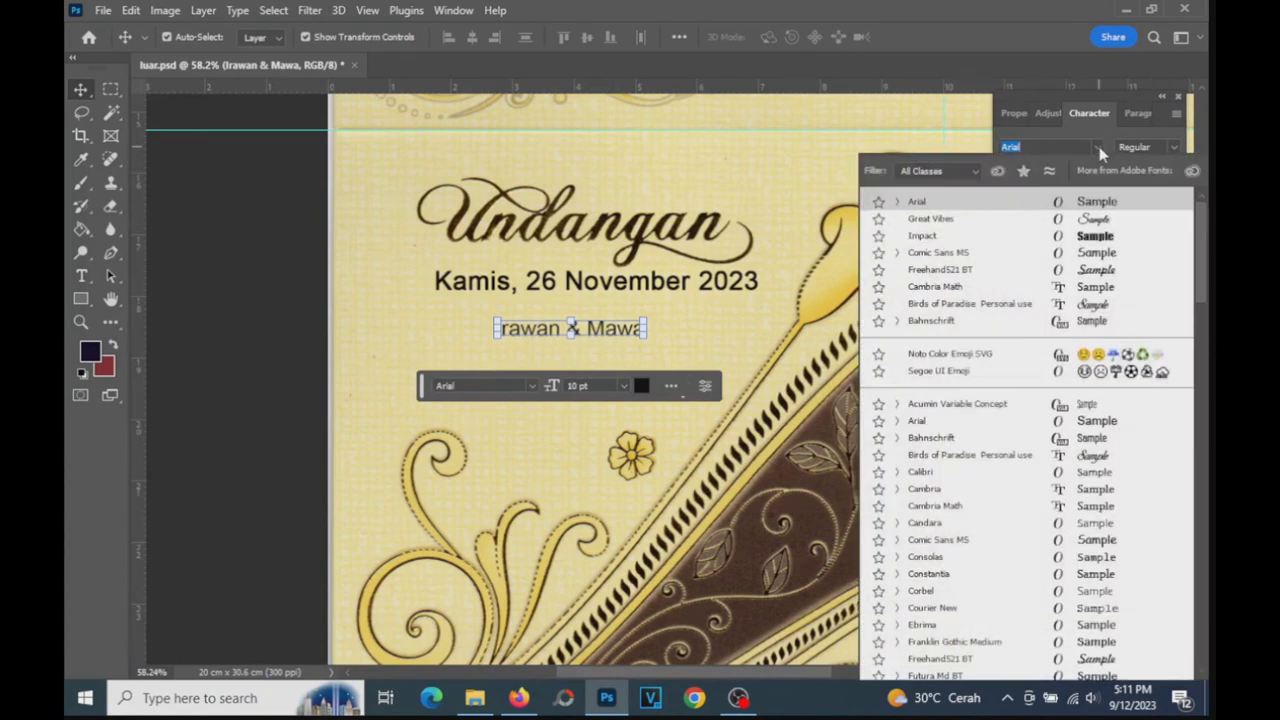
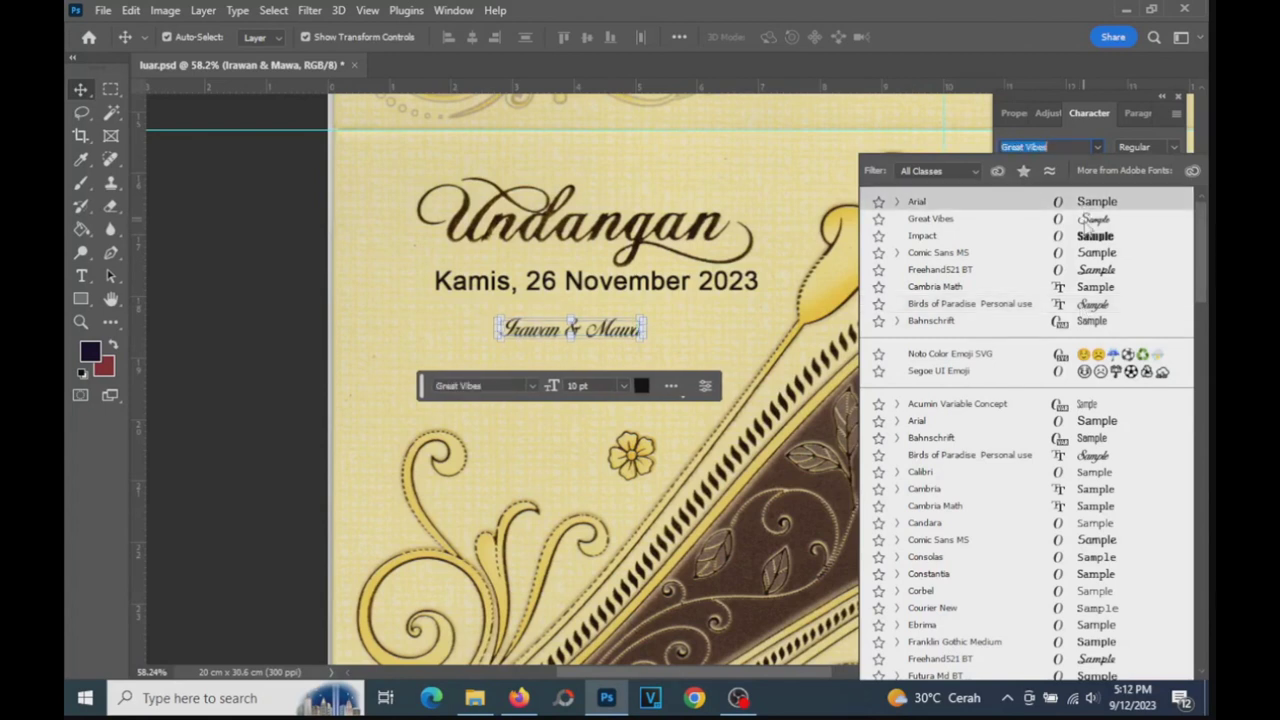
- Set the couple's names in Great Vibes, scale them to about 283%, and place them below the date
click(1092, 220)
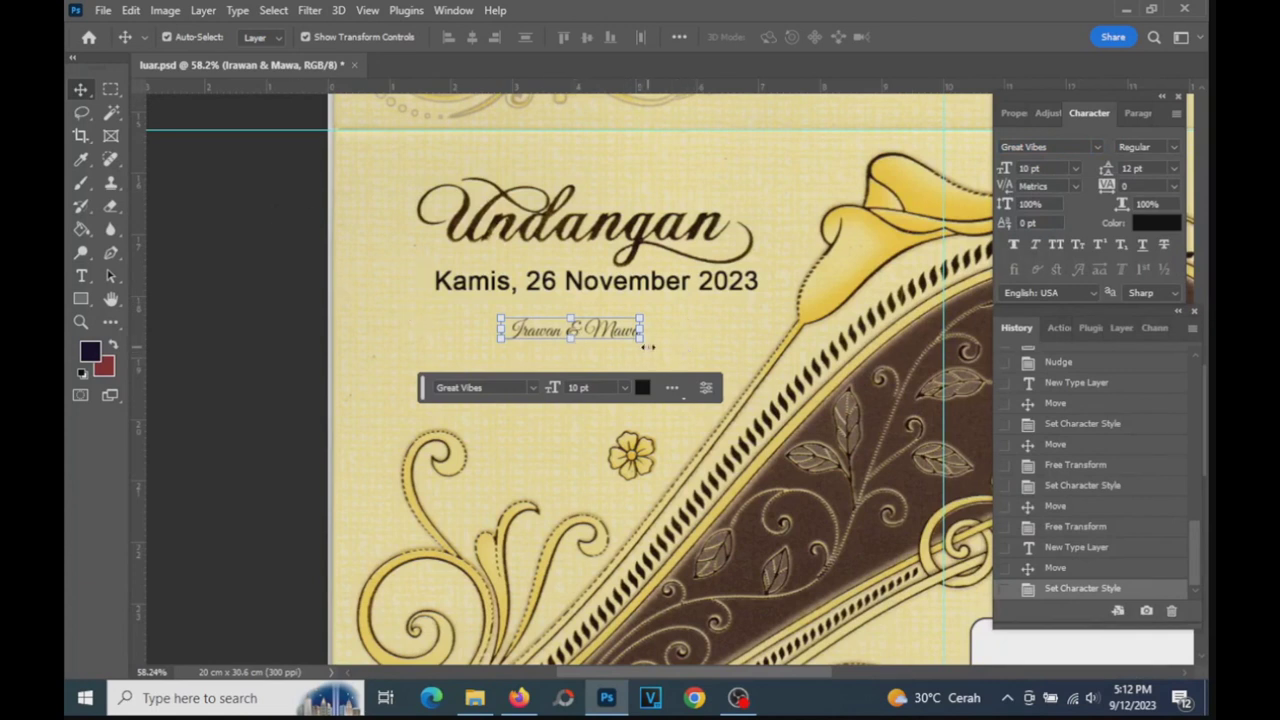
drag(421, 388, 419, 465)
drag(642, 341, 741, 399)
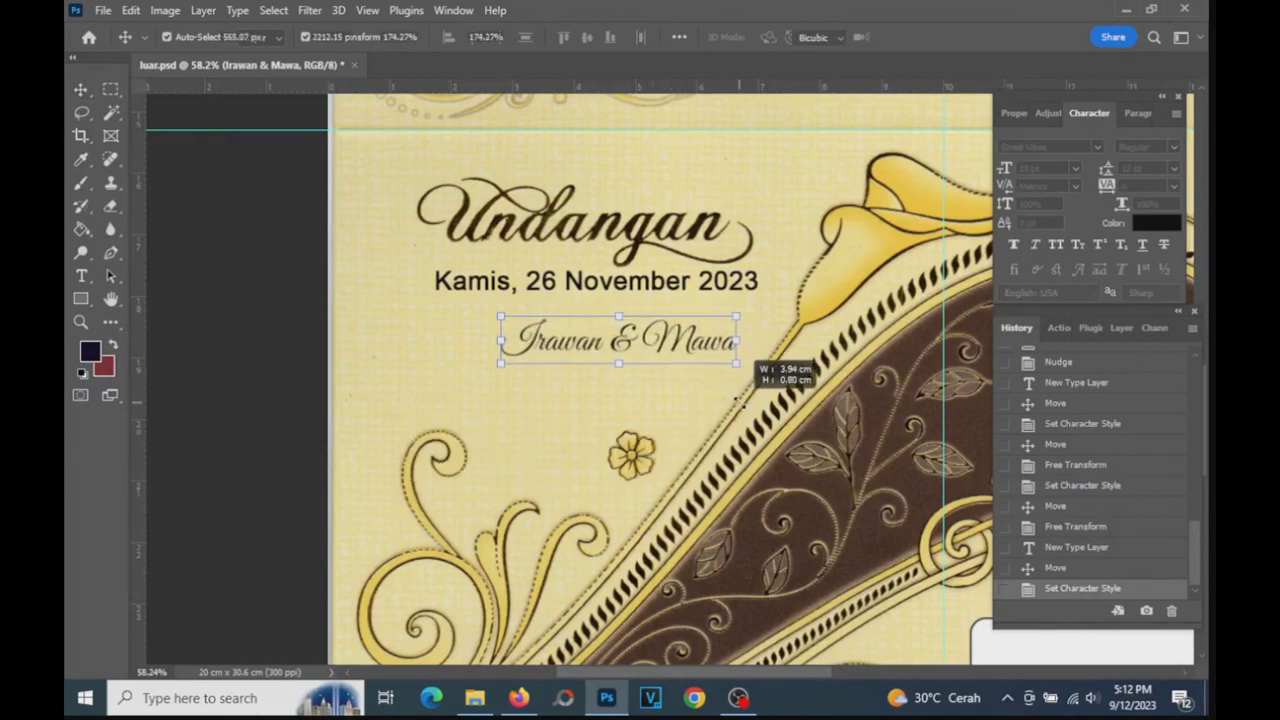
drag(500, 363, 386, 377)
mouse_move(650, 357)
mouse_down()
mouse_move(646, 370)
mouse_move(661, 340)
mouse_up()
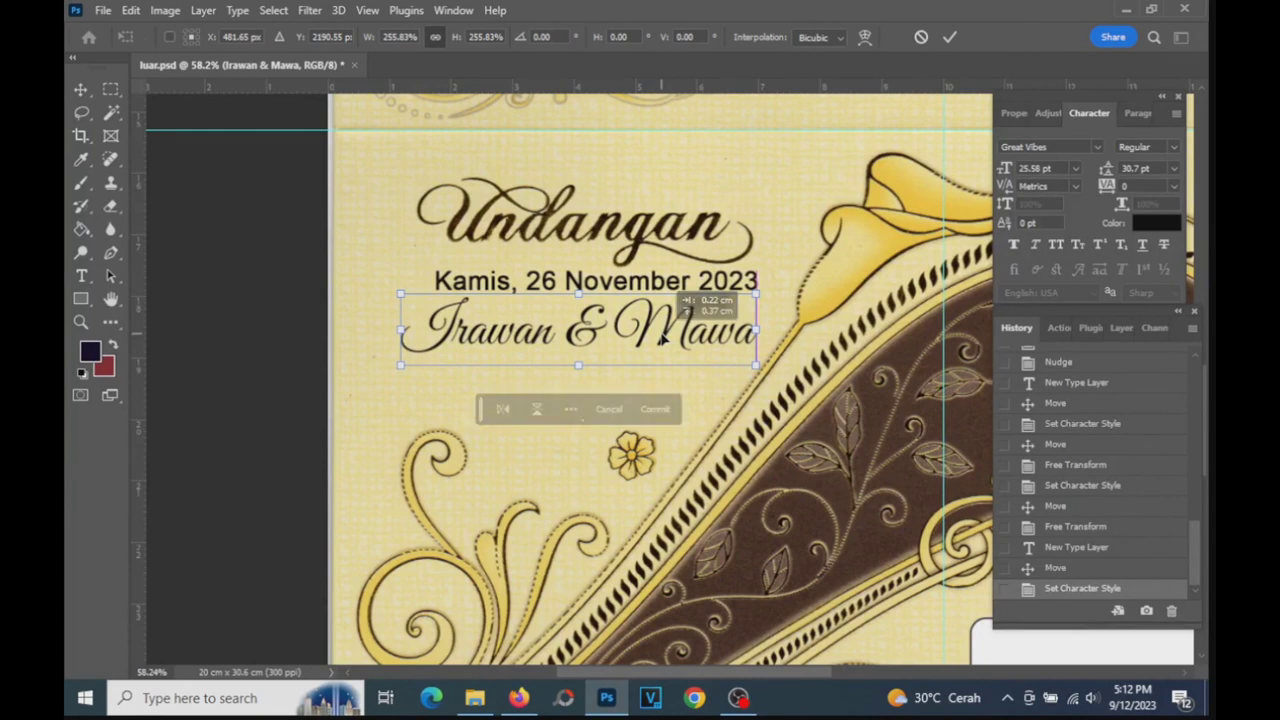
drag(775, 379, 797, 383)
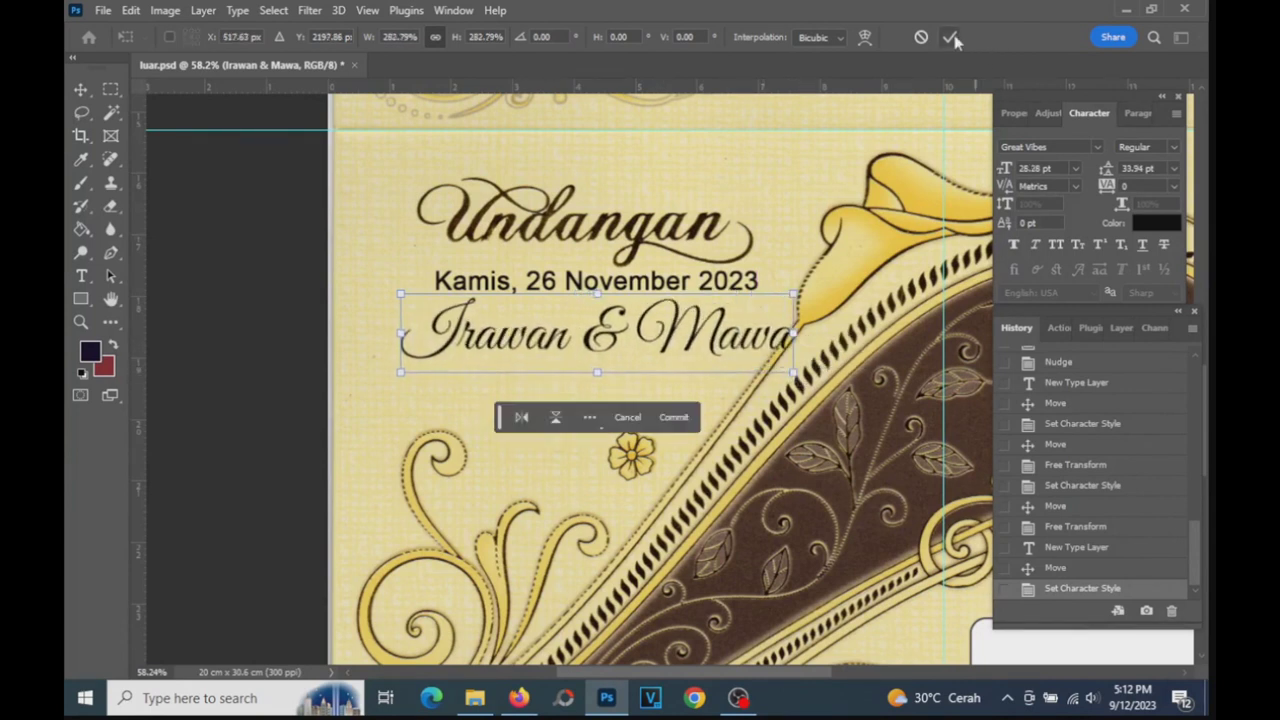
click(952, 38)
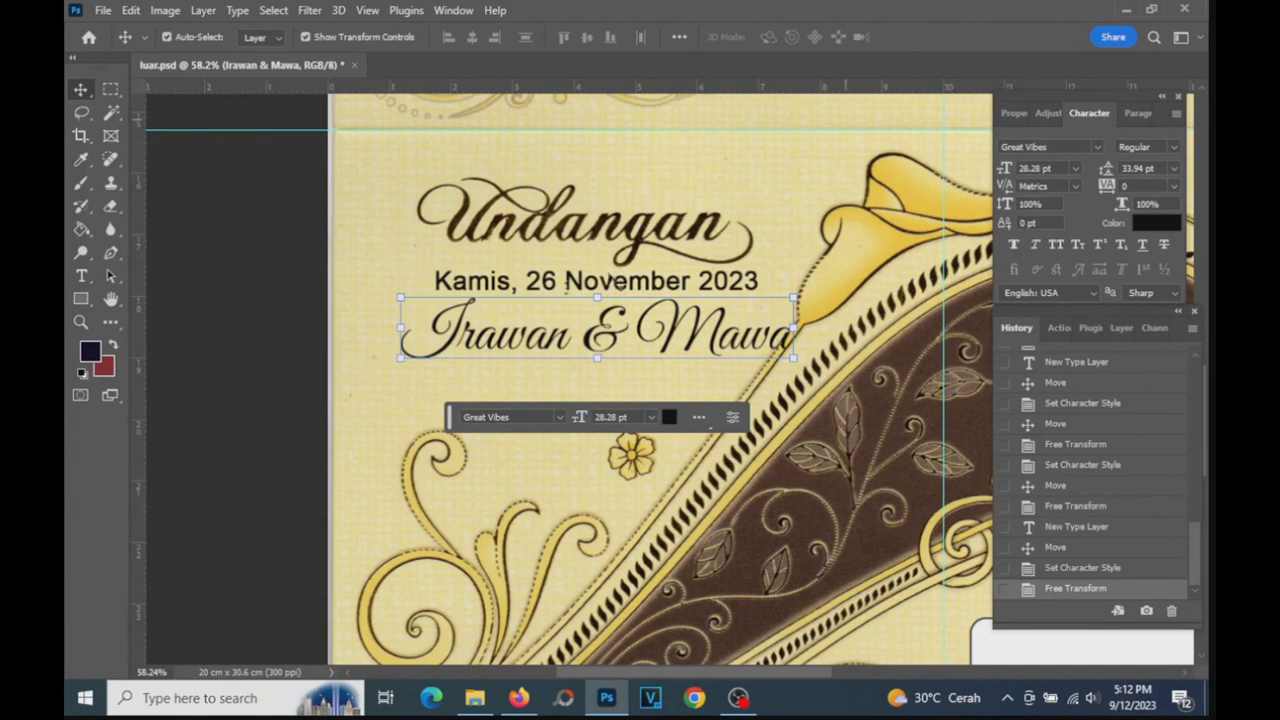
- Duplicate the names layer, move the copy lower, and trim it to just the second name
click(82, 277)
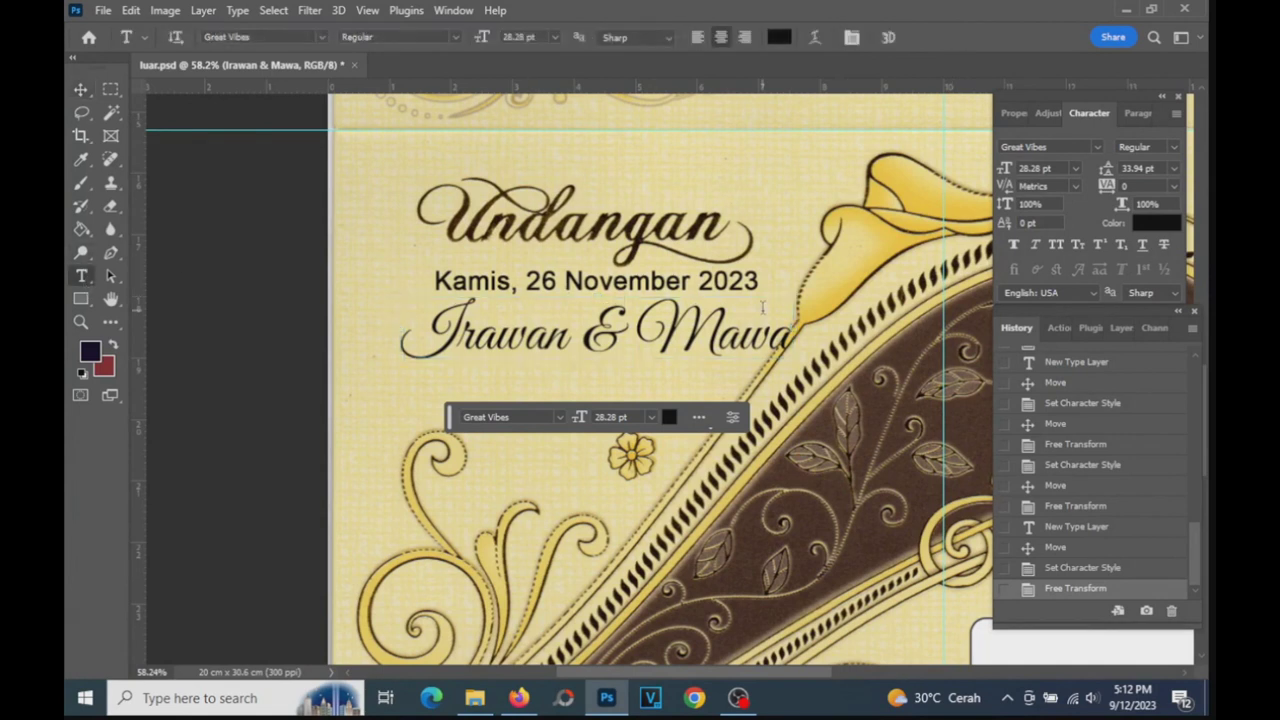
click(82, 89)
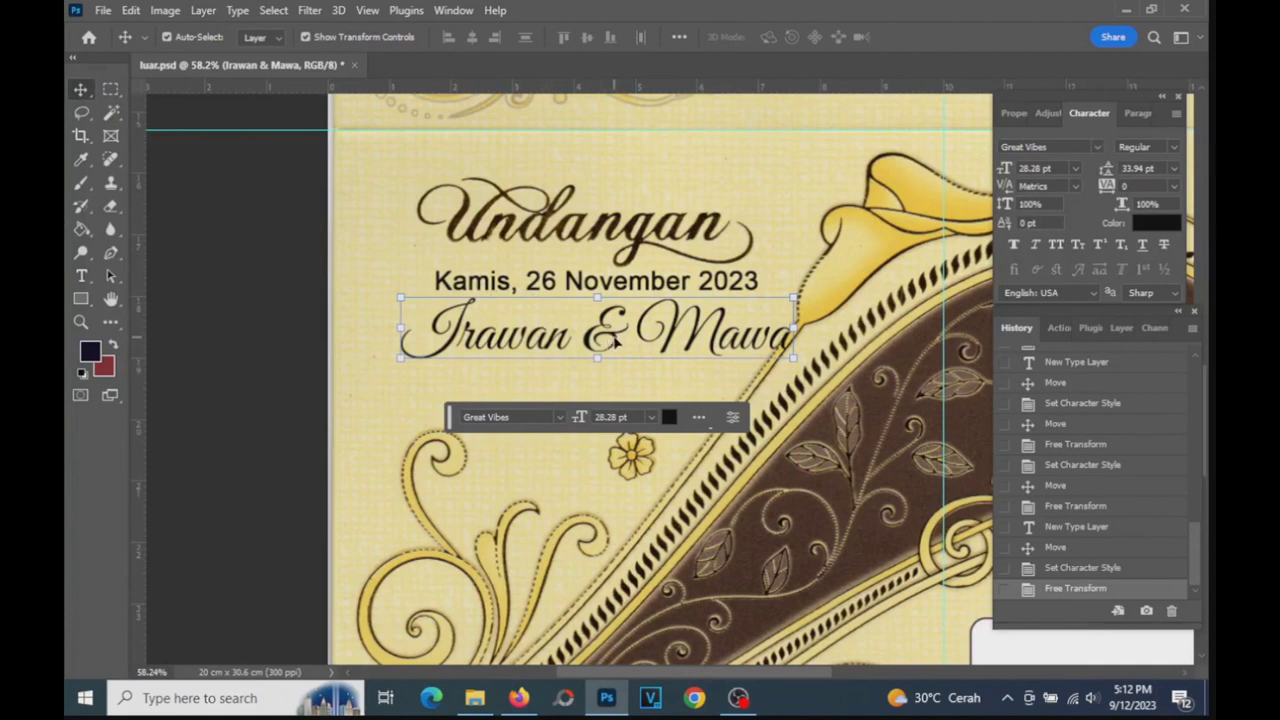
key(ctrl+j)
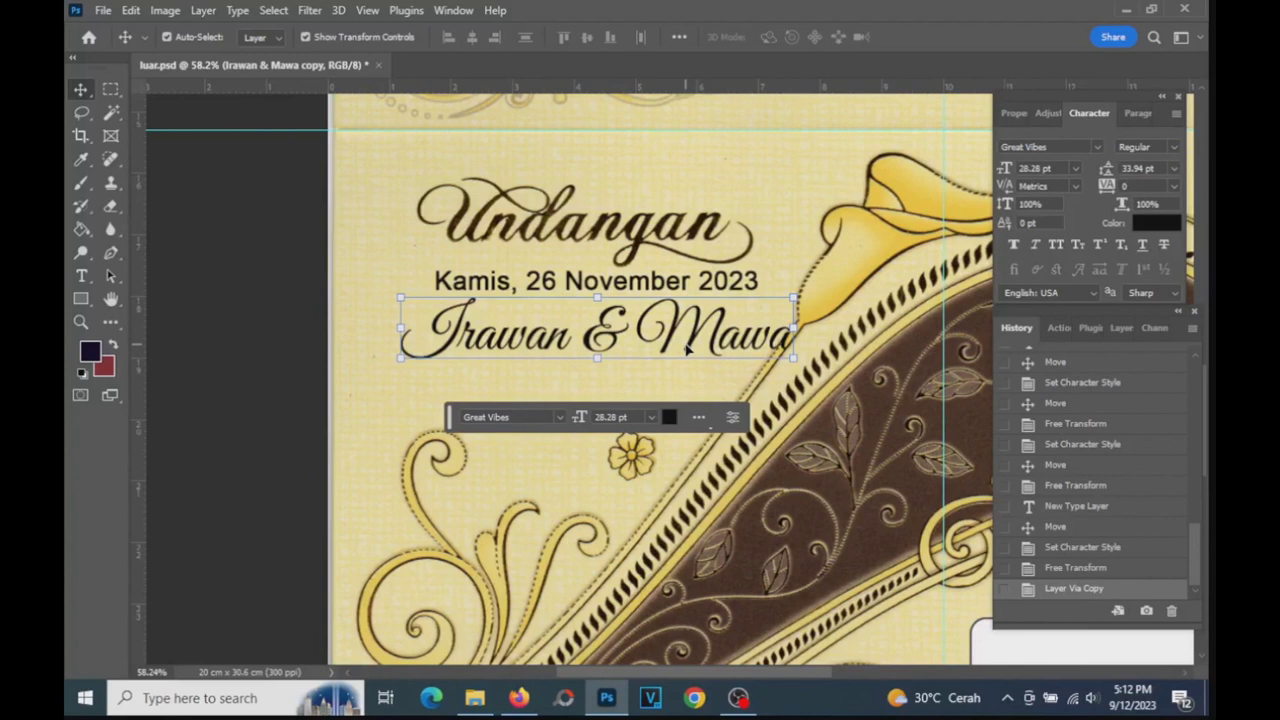
drag(678, 346, 680, 400)
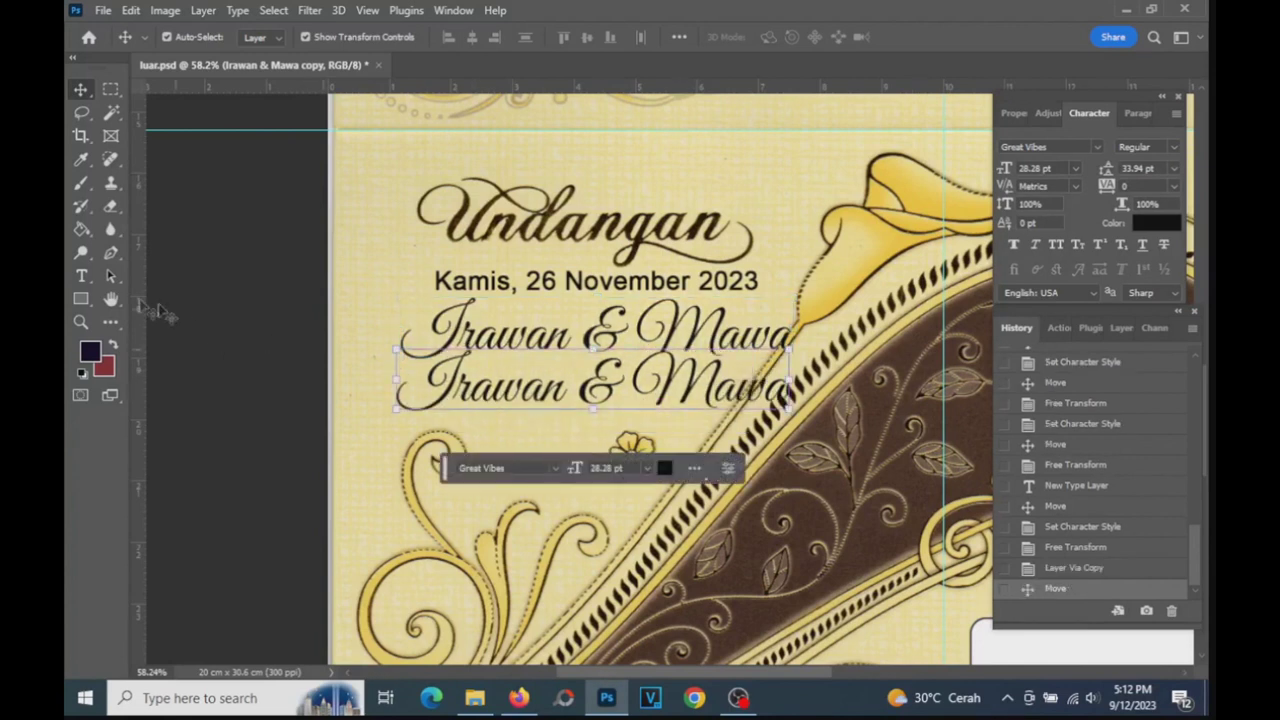
click(81, 276)
drag(630, 385, 358, 387)
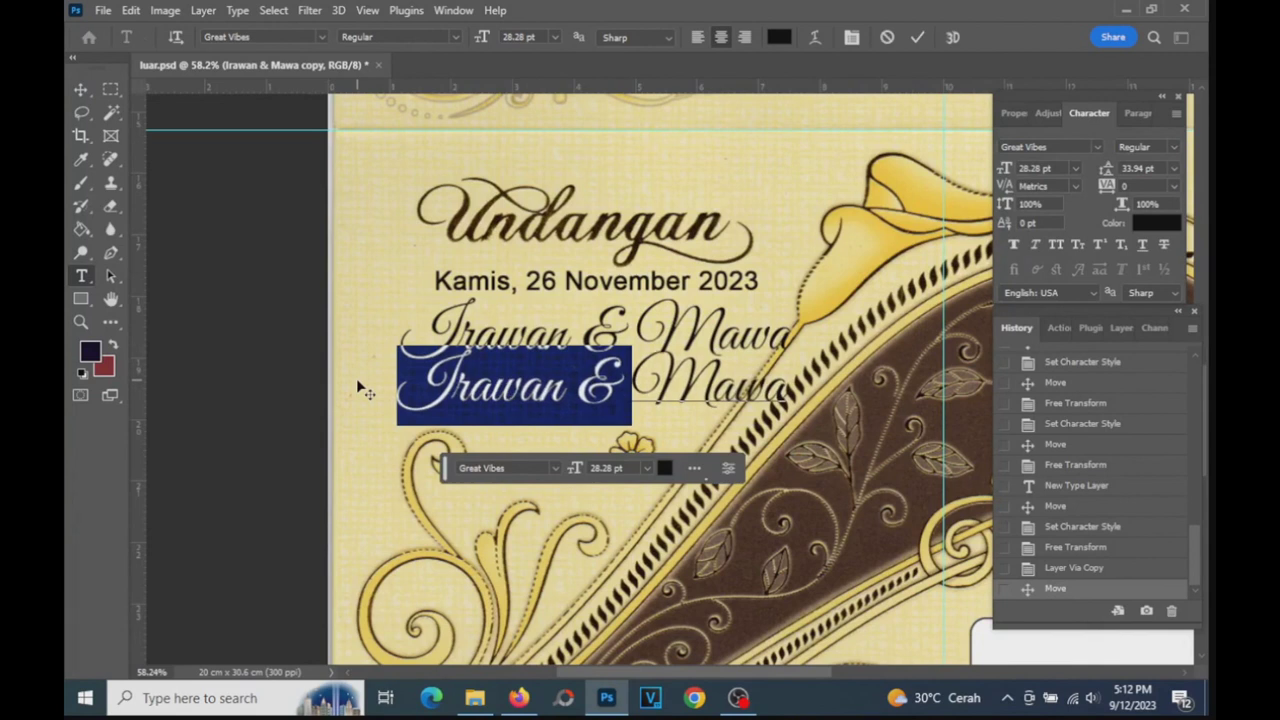
key(BackSpace)
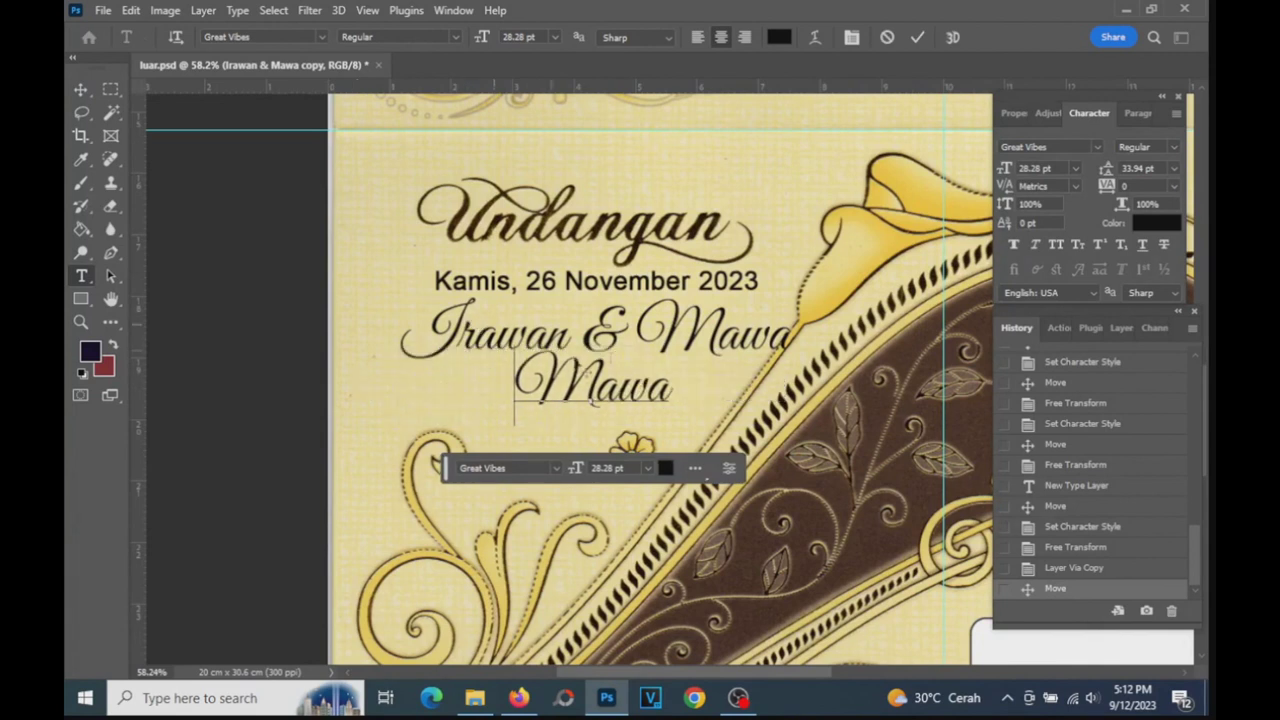
click(81, 89)
key(ctrl+t)
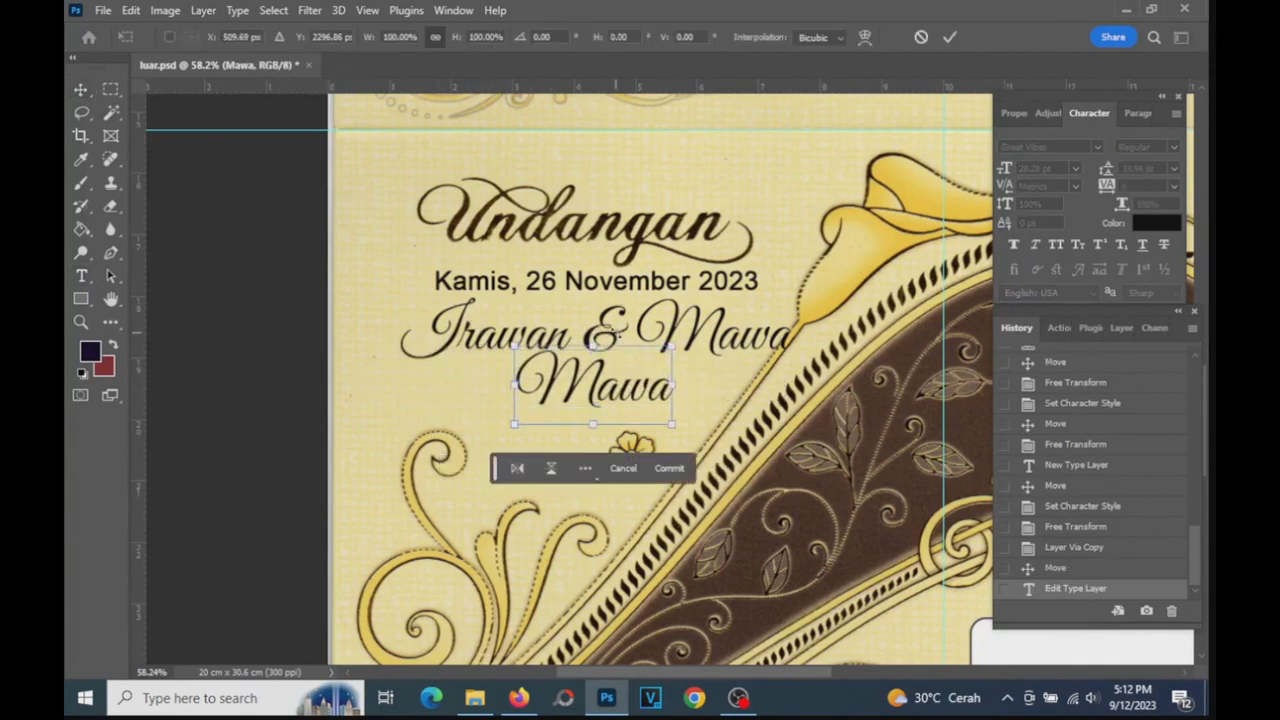
click(947, 37)
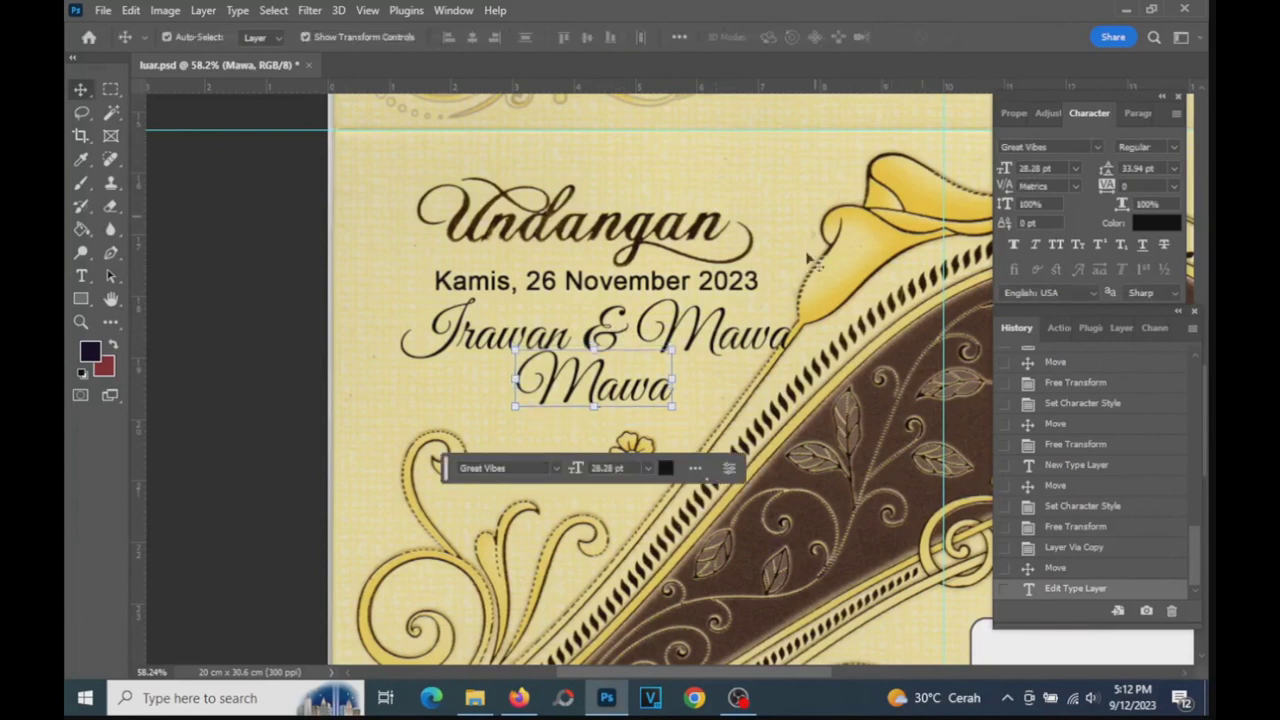
- Delete the second name and trailing space from the upper line, leaving the first name and '&'
click(760, 345)
click(83, 275)
click(720, 331)
click(788, 330)
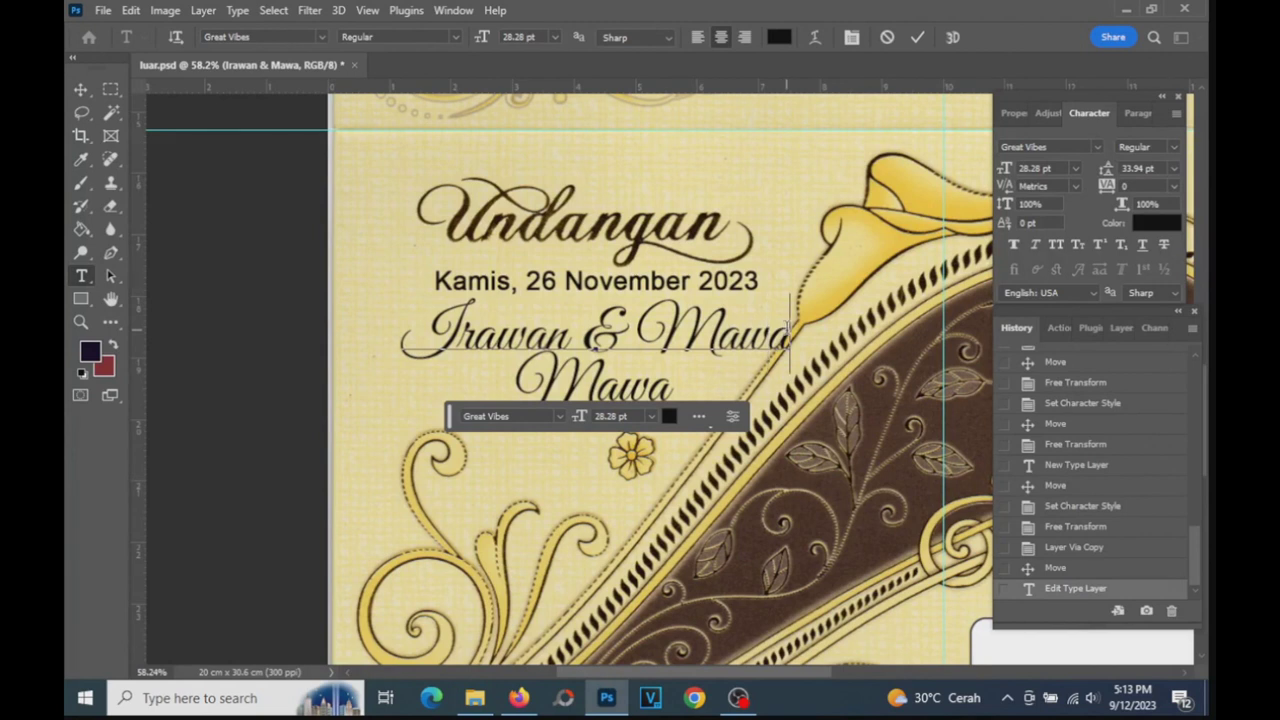
drag(788, 330, 636, 335)
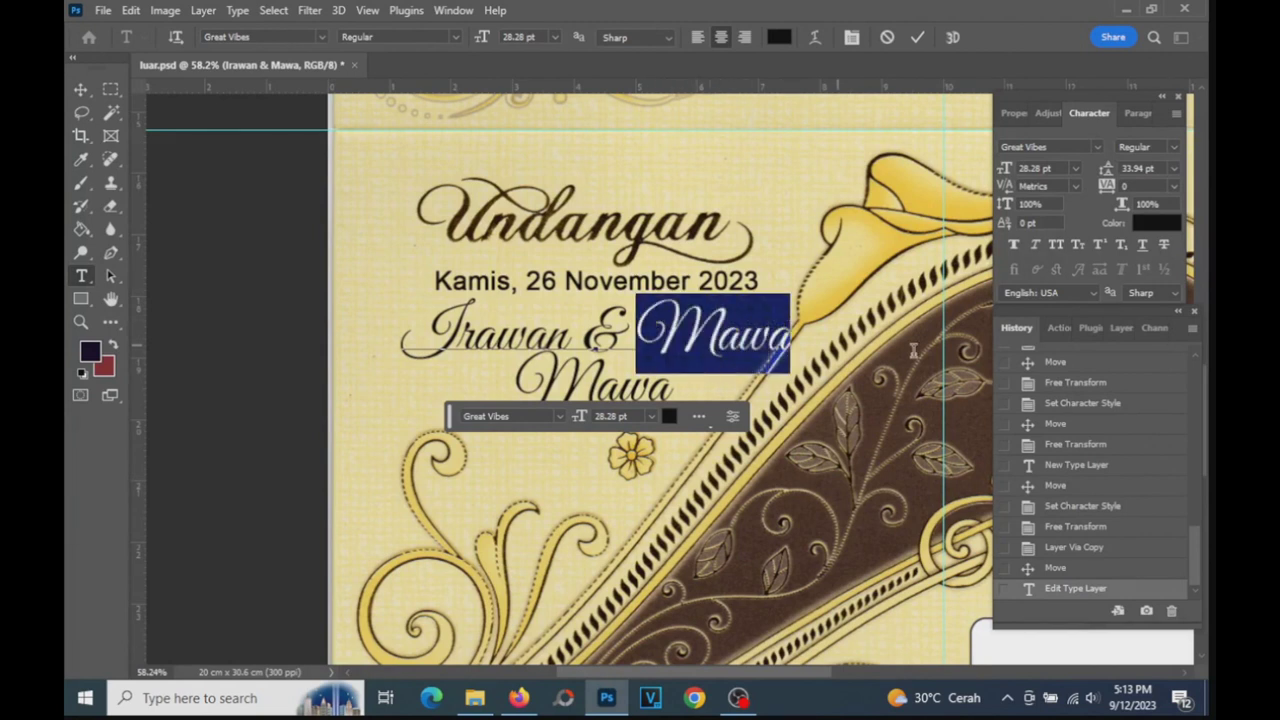
key(BackSpace)
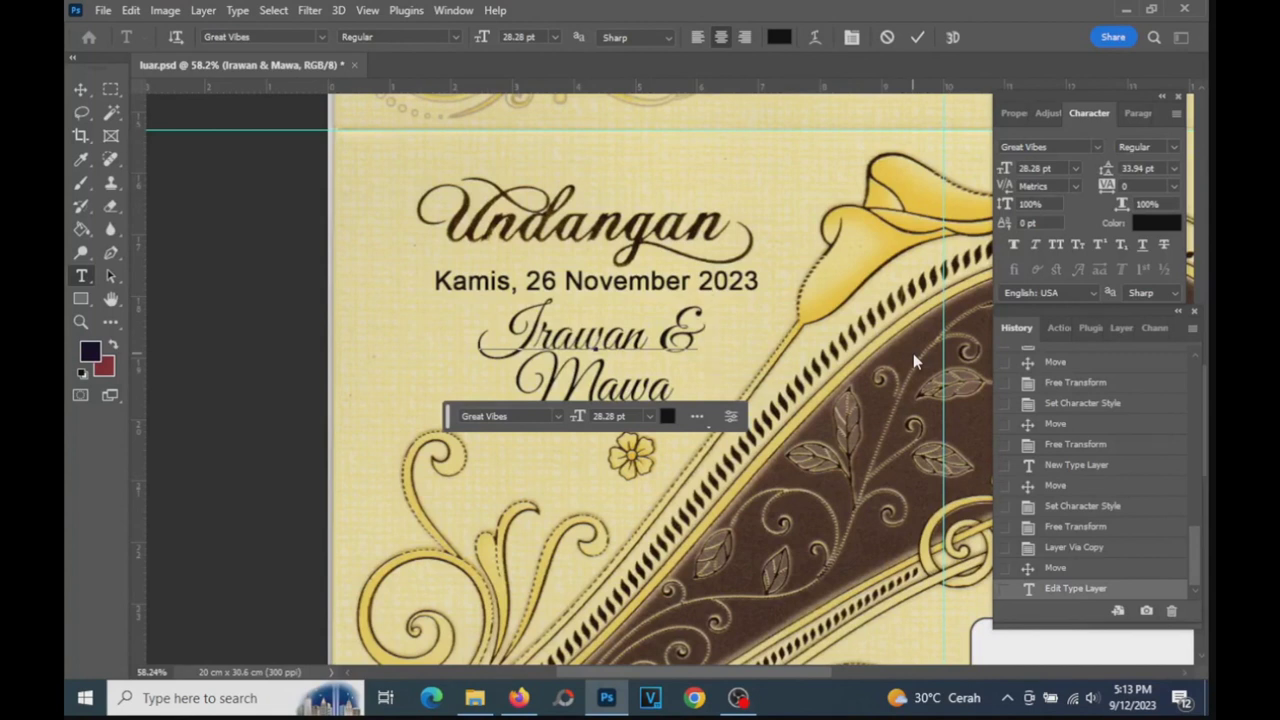
key(BackSpace)
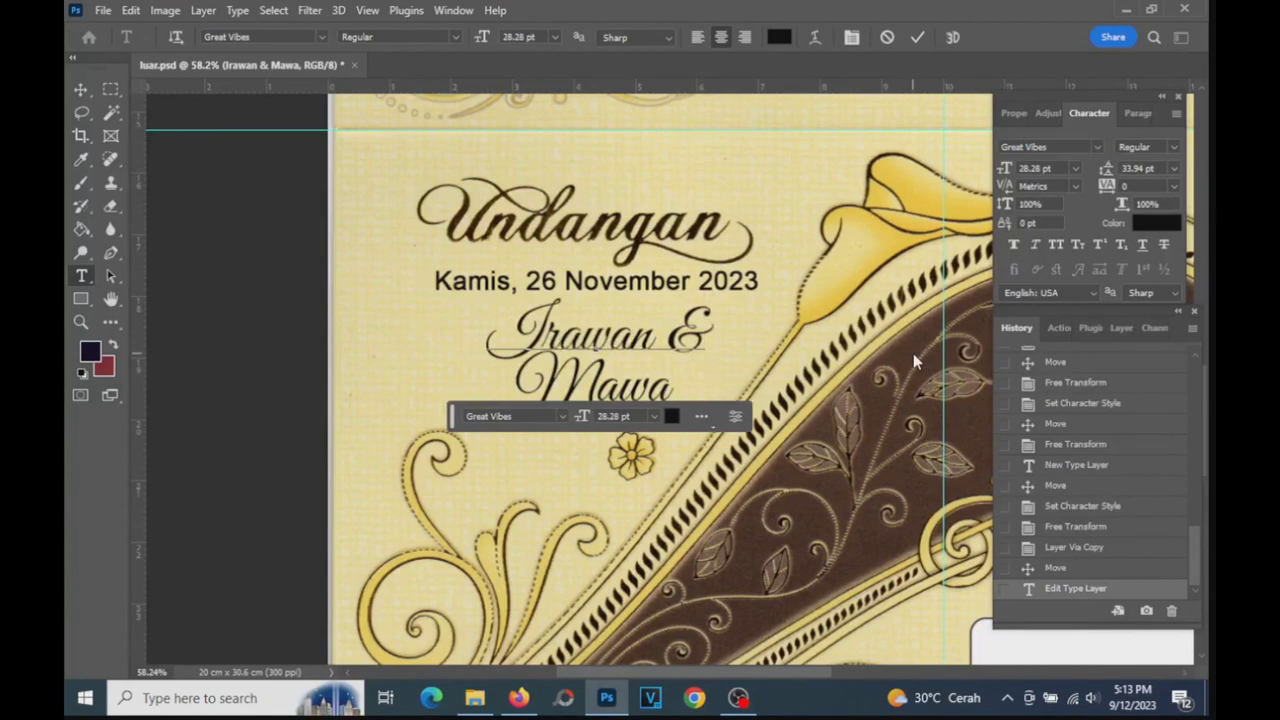
- Move the first-name line toward the left and drop the second-name line slightly lower
click(914, 37)
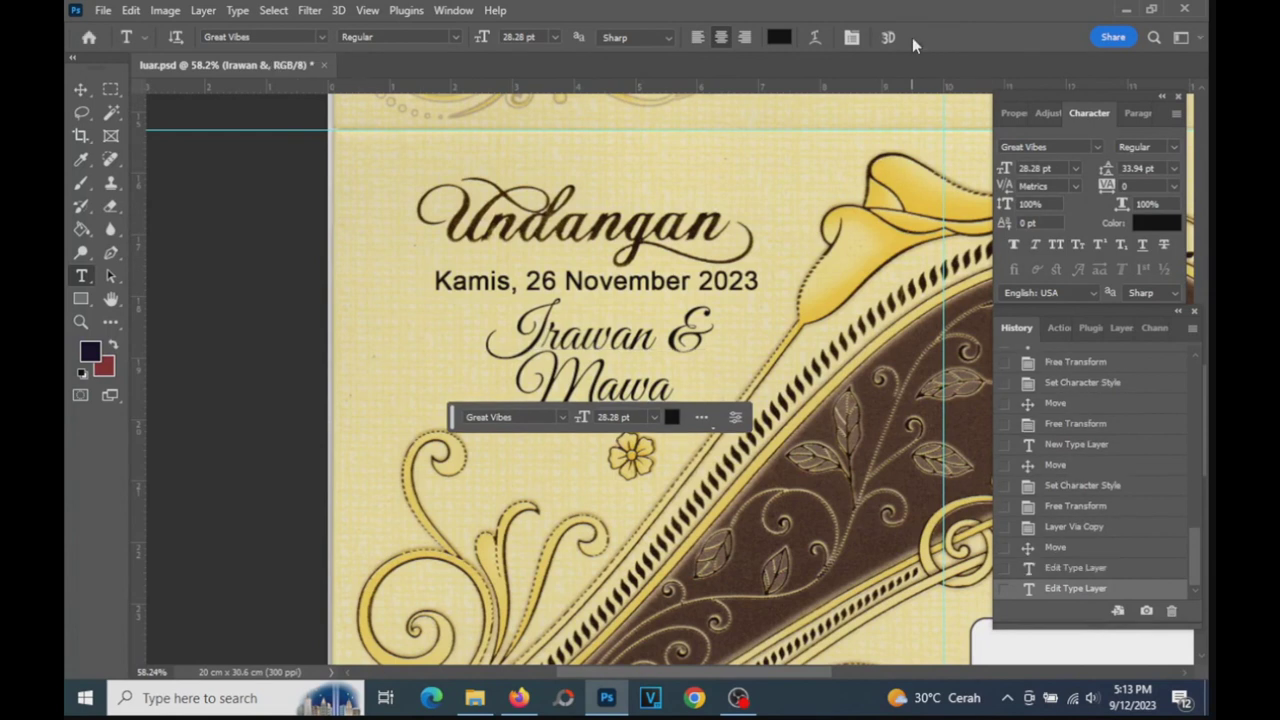
click(81, 89)
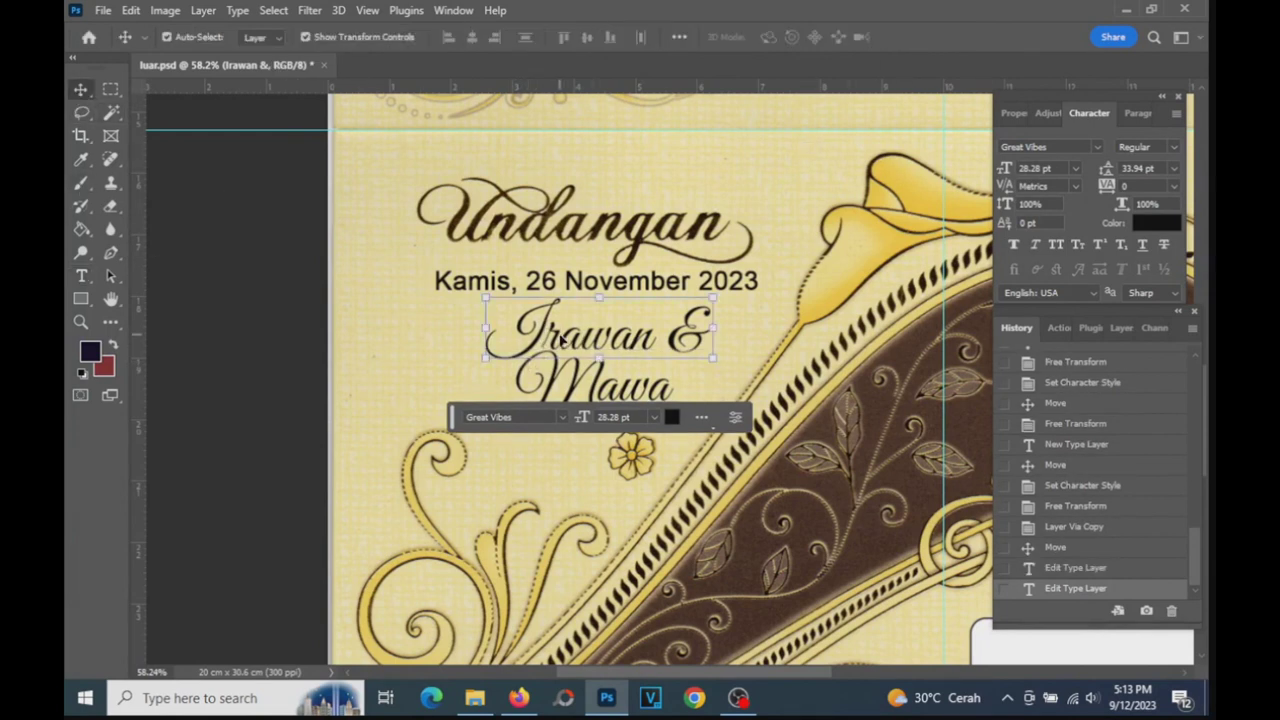
drag(558, 340, 463, 342)
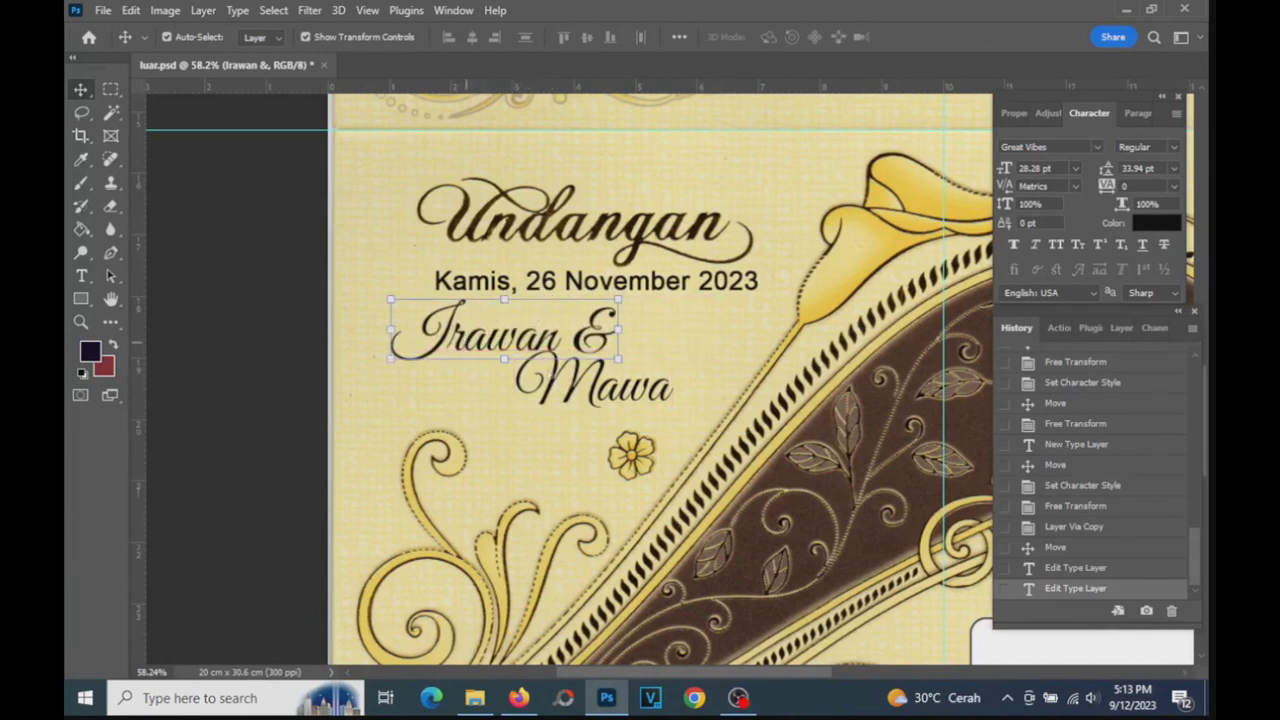
click(698, 346)
click(615, 398)
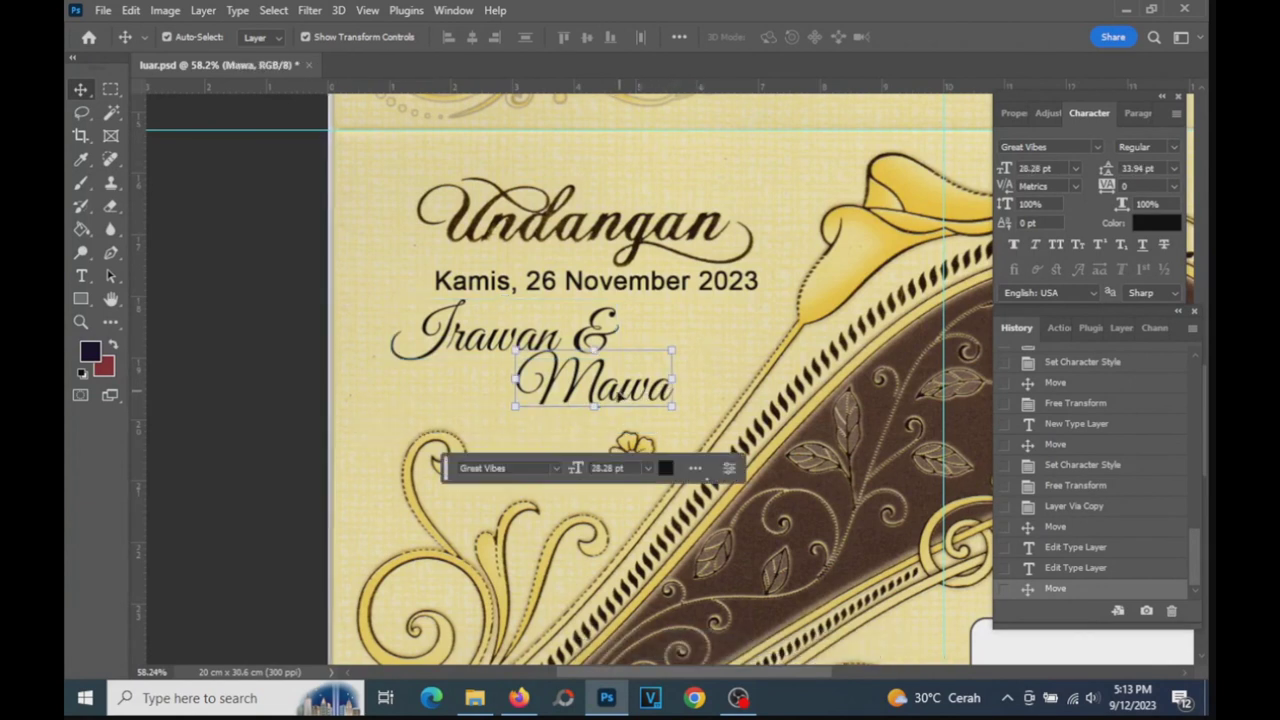
drag(614, 397, 618, 408)
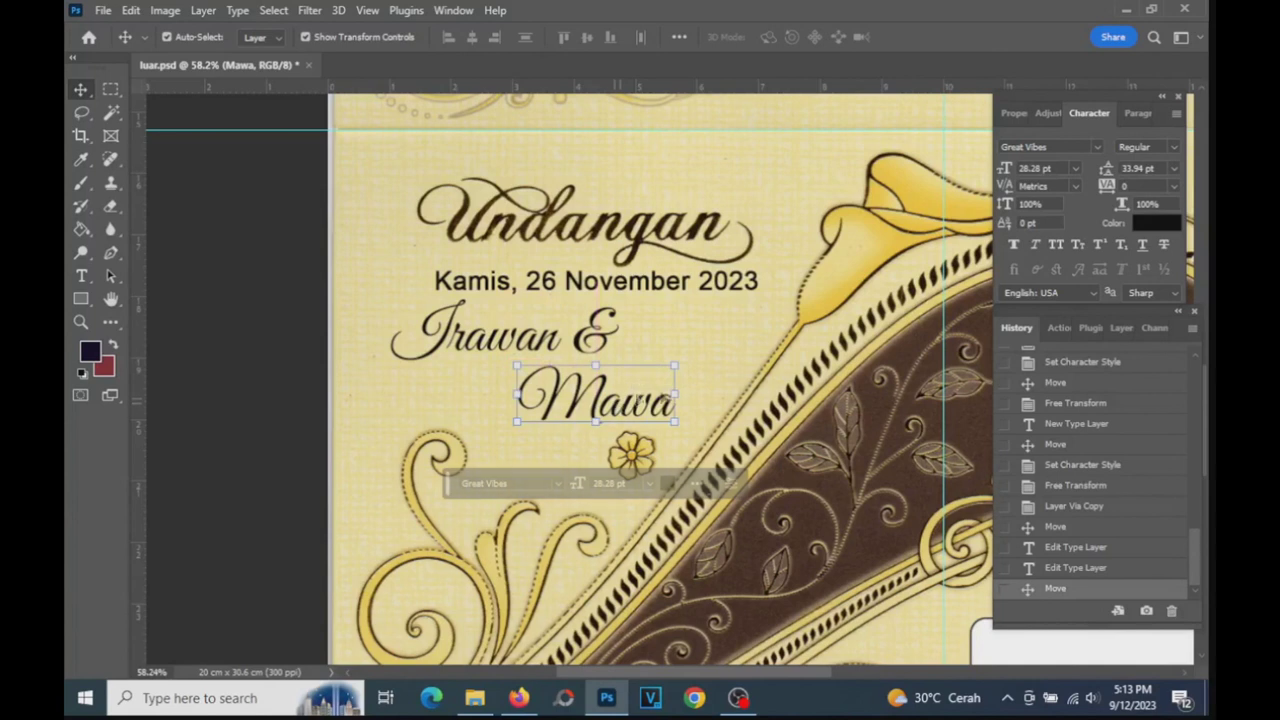
- Shift the first-name line slightly right and nudge the second-name line right beneath it
click(655, 328)
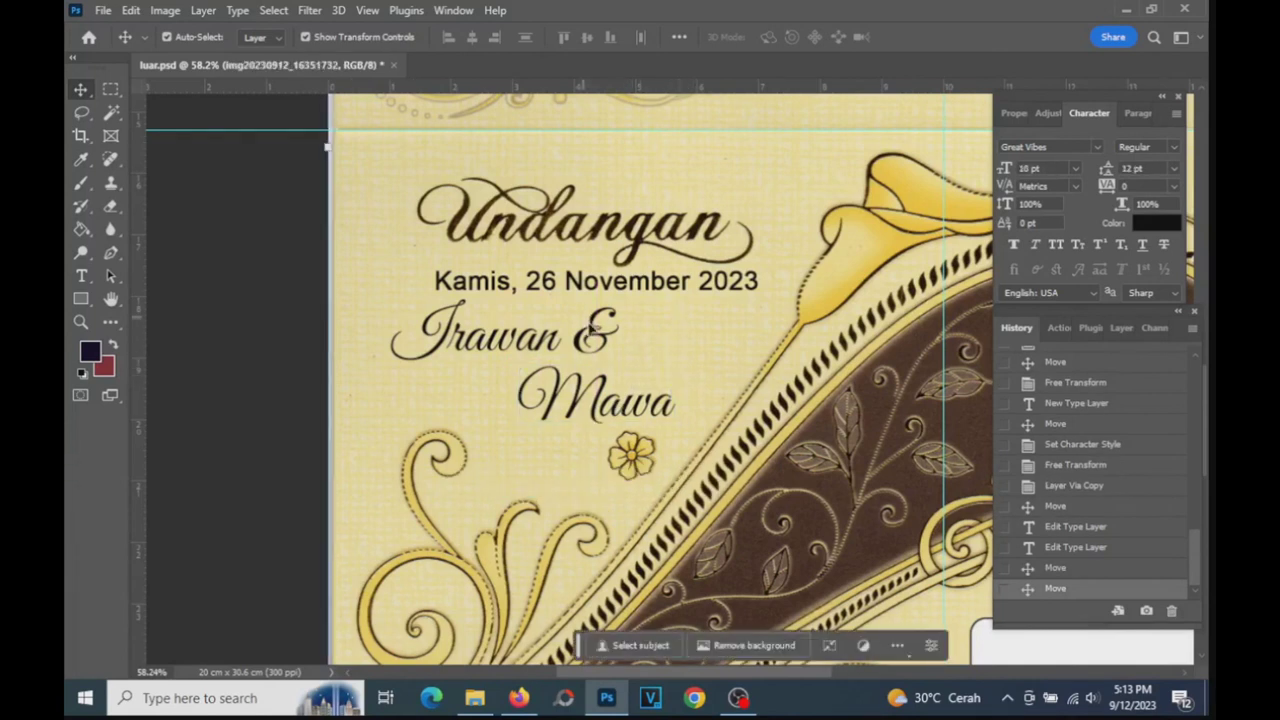
click(594, 330)
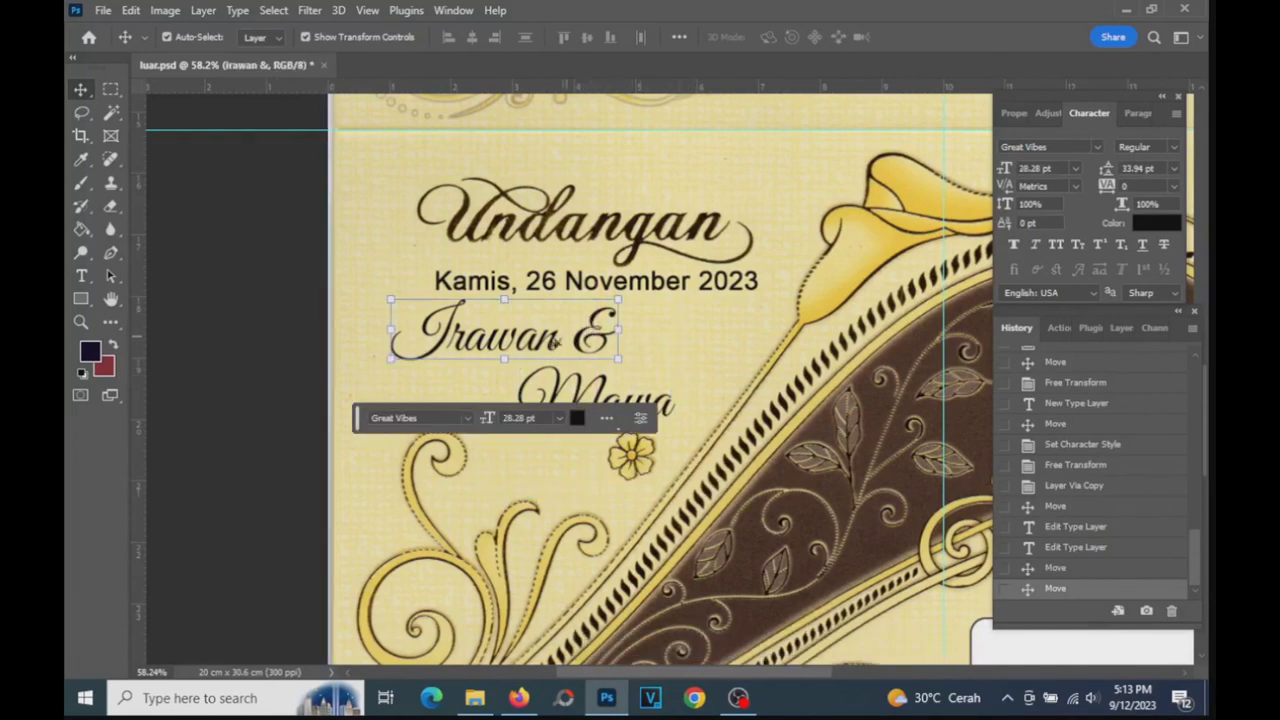
drag(555, 341, 575, 345)
click(663, 410)
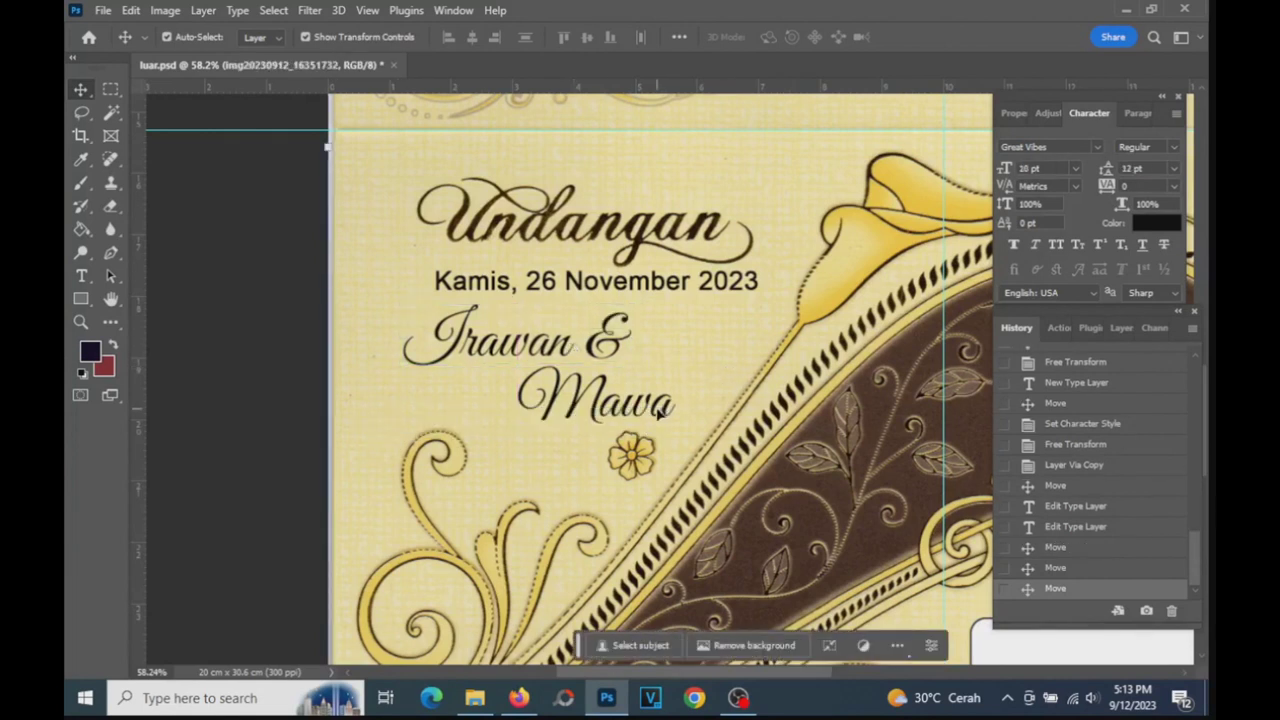
click(660, 413)
key(Right)
key(Right)
key(Right)
key(Right)
key(Right)
key(Right)
key(Right)
key(Right)
key(Right)
key(Right)
key(Right)
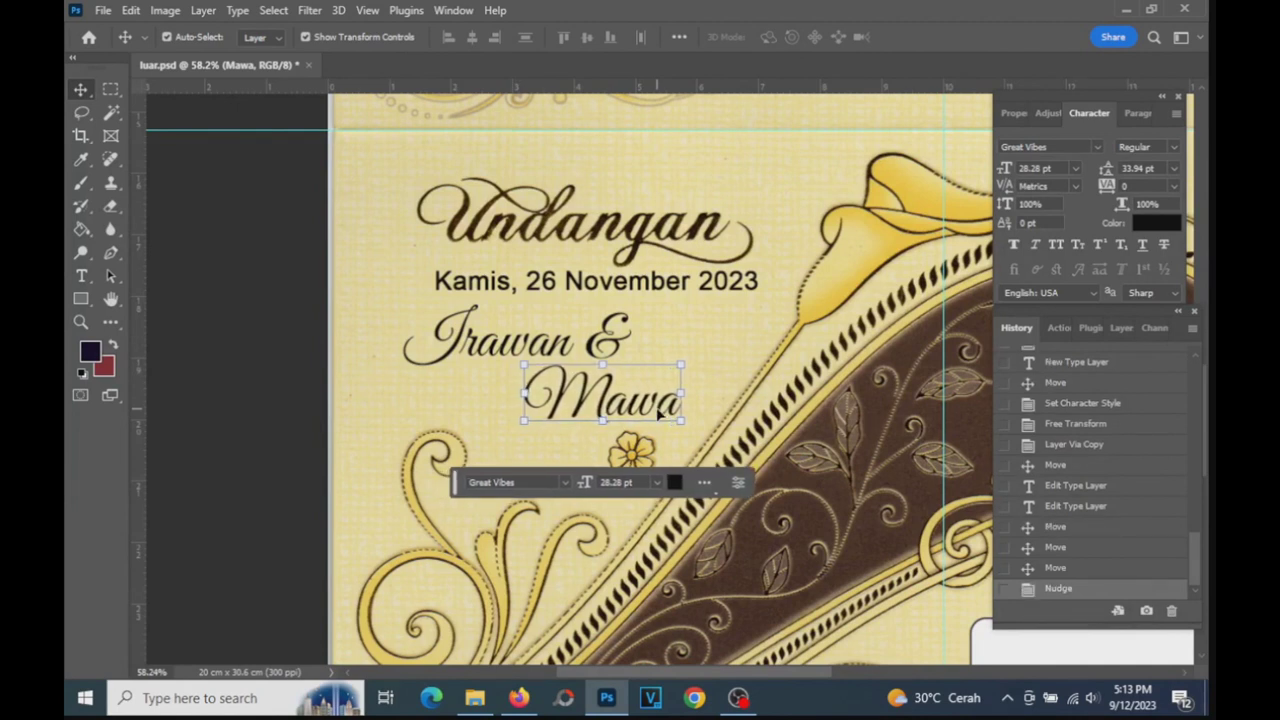
click(716, 362)
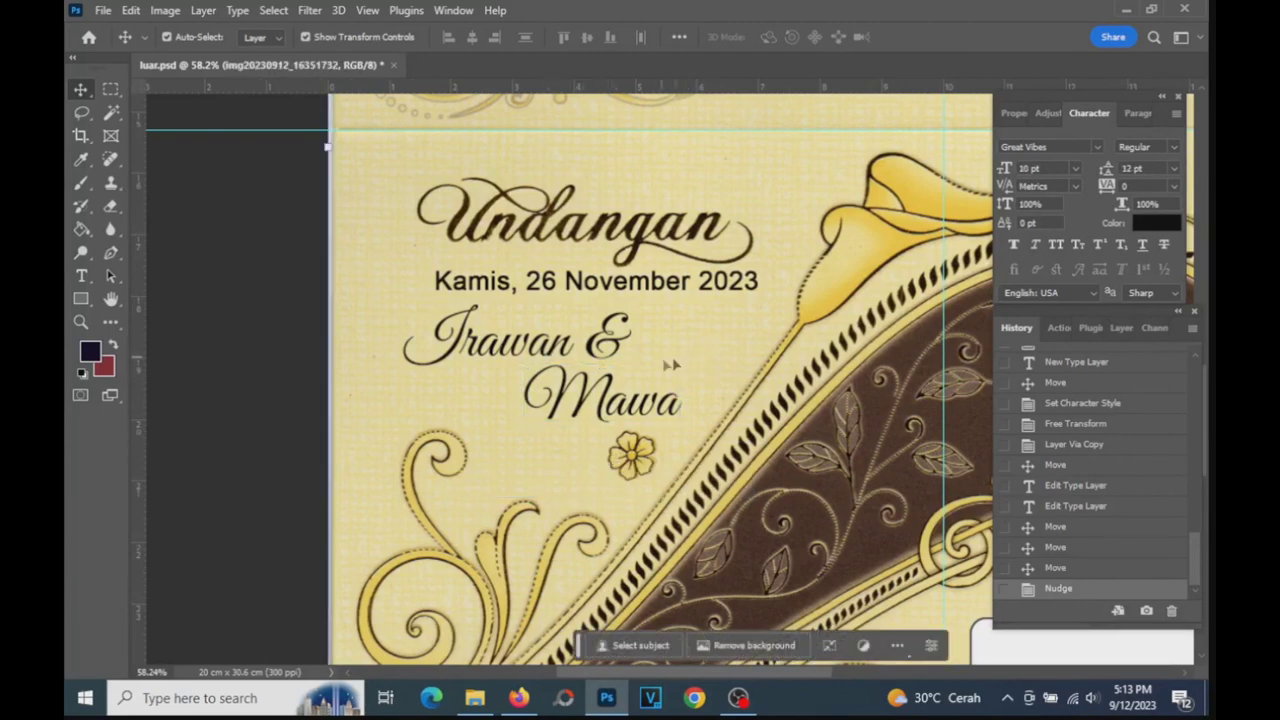
scroll(569, 351, up, 3)
- Zoom in on the Undangan heading and select the 'Kamis, 26 November 2023' date layer
scroll(569, 351, down, 2)
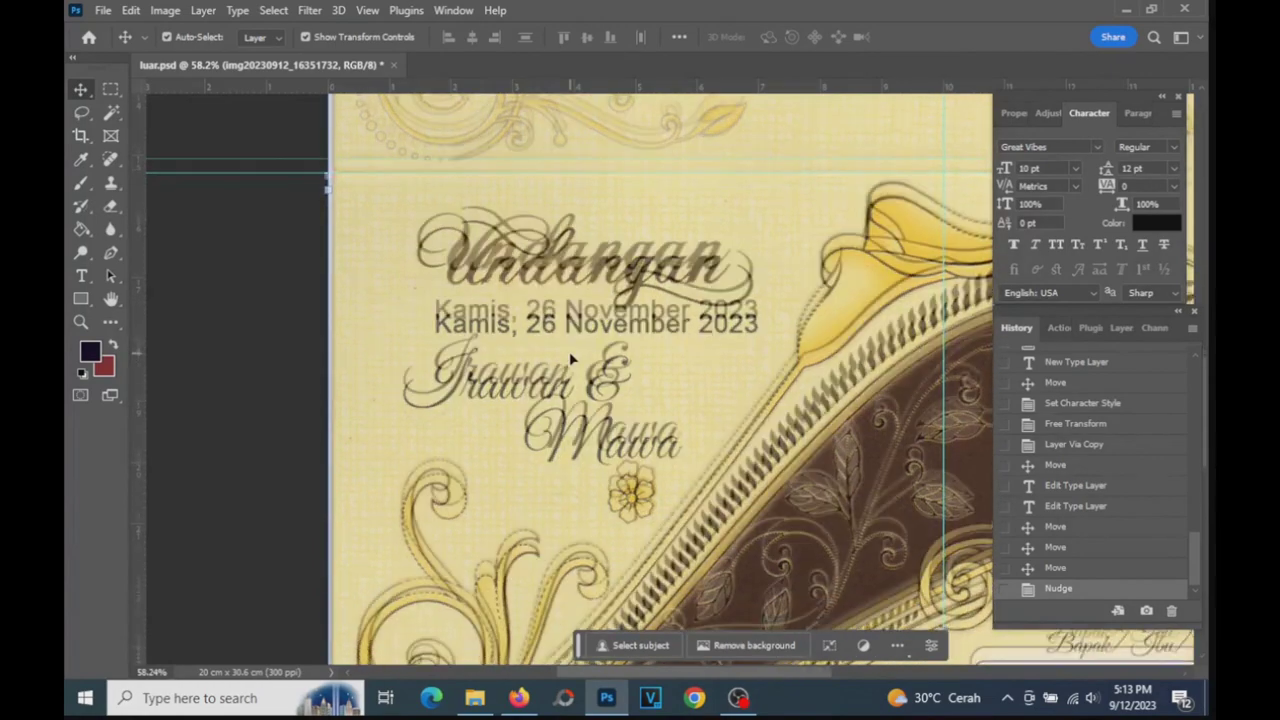
click(80, 321)
mouse_move(588, 344)
mouse_down()
mouse_move(524, 348)
mouse_move(695, 332)
mouse_move(641, 330)
mouse_move(570, 302)
mouse_up()
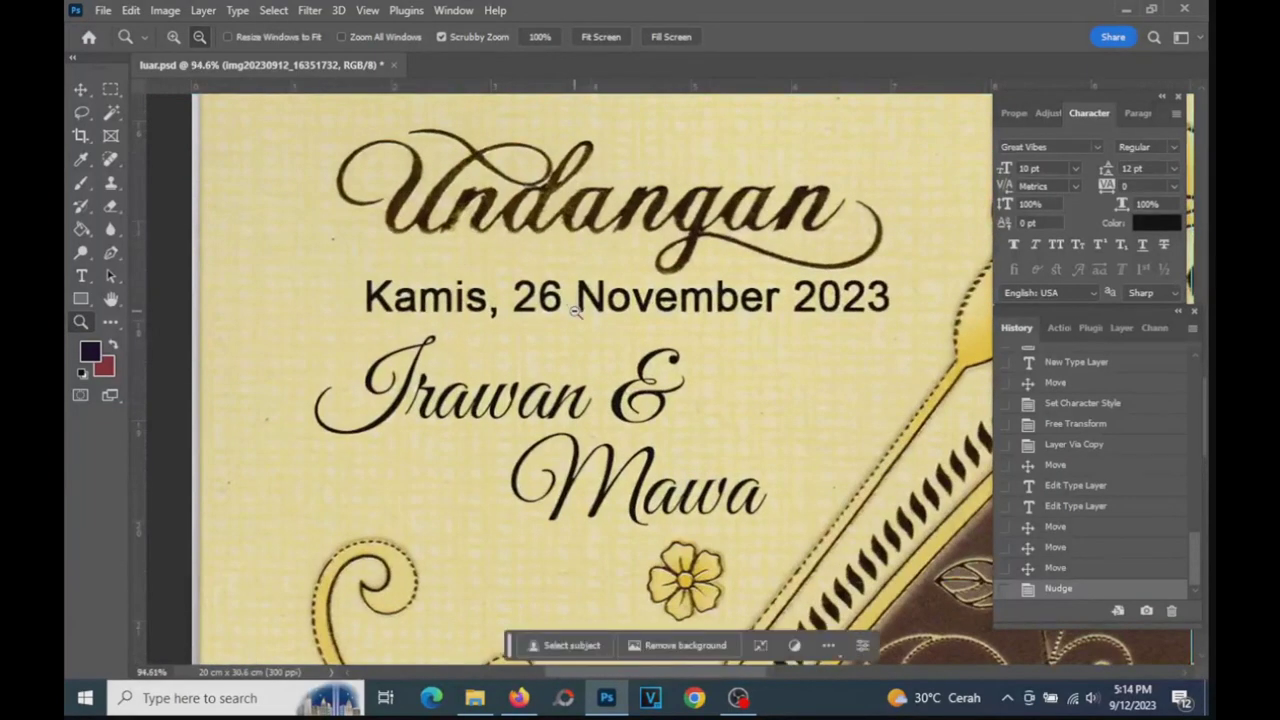
drag(575, 311, 567, 290)
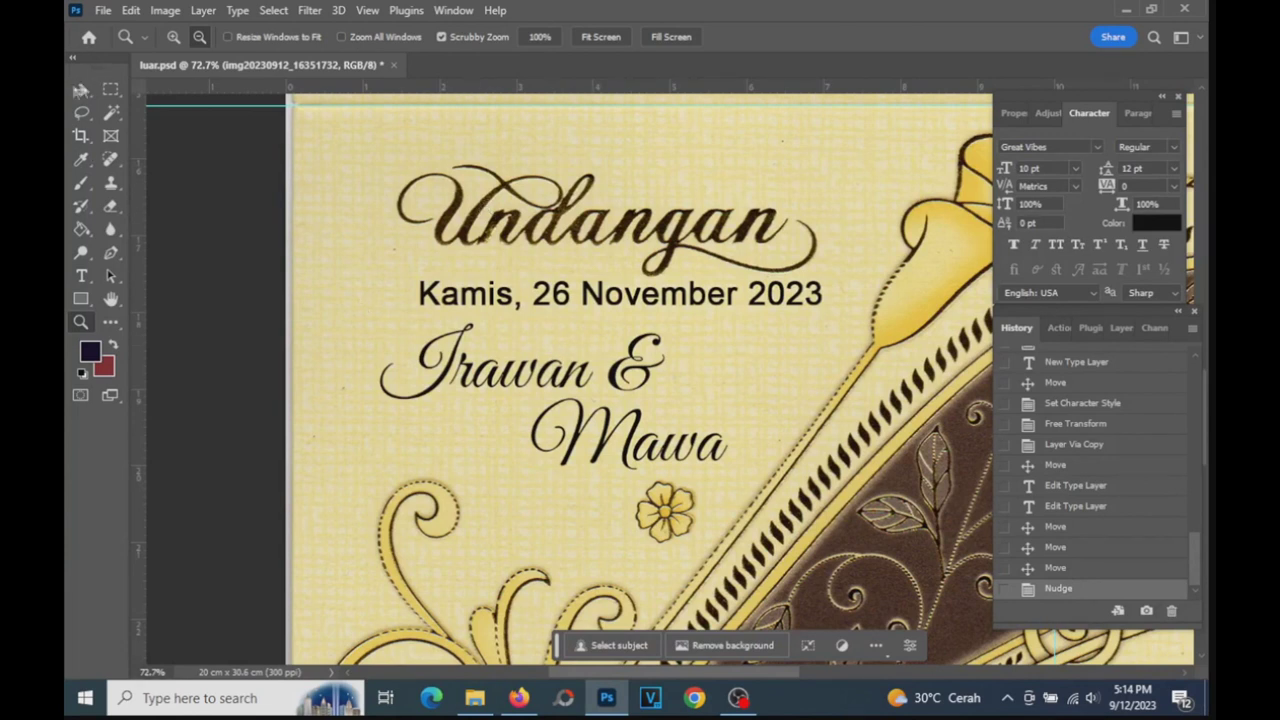
click(81, 89)
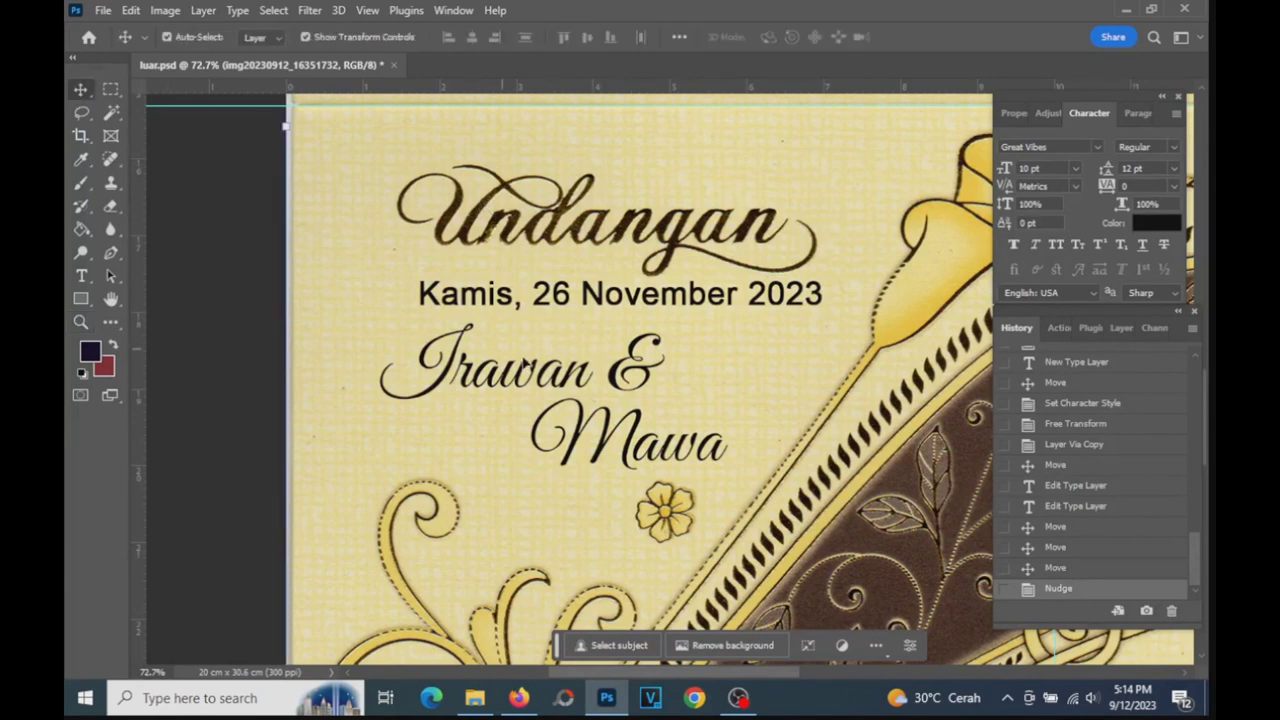
click(513, 300)
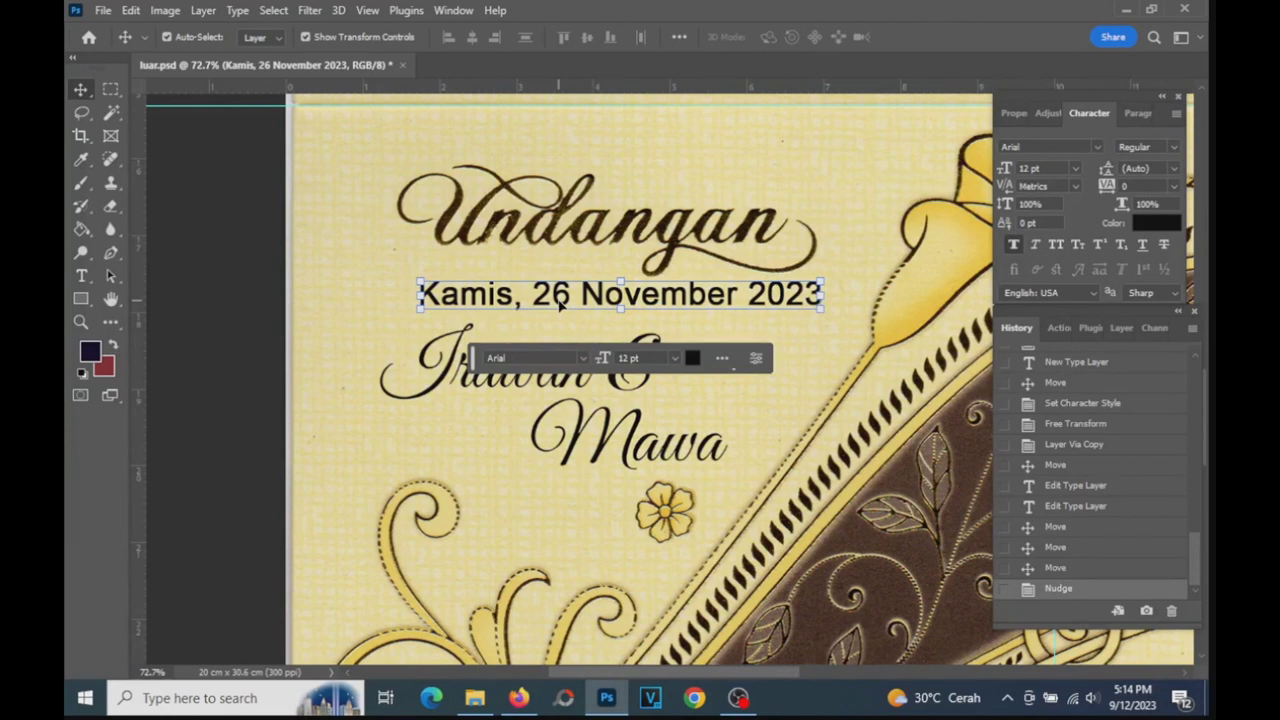
- Give the date text a brown sampled from the Undangan heading, adjusted warmer and darker
click(1150, 224)
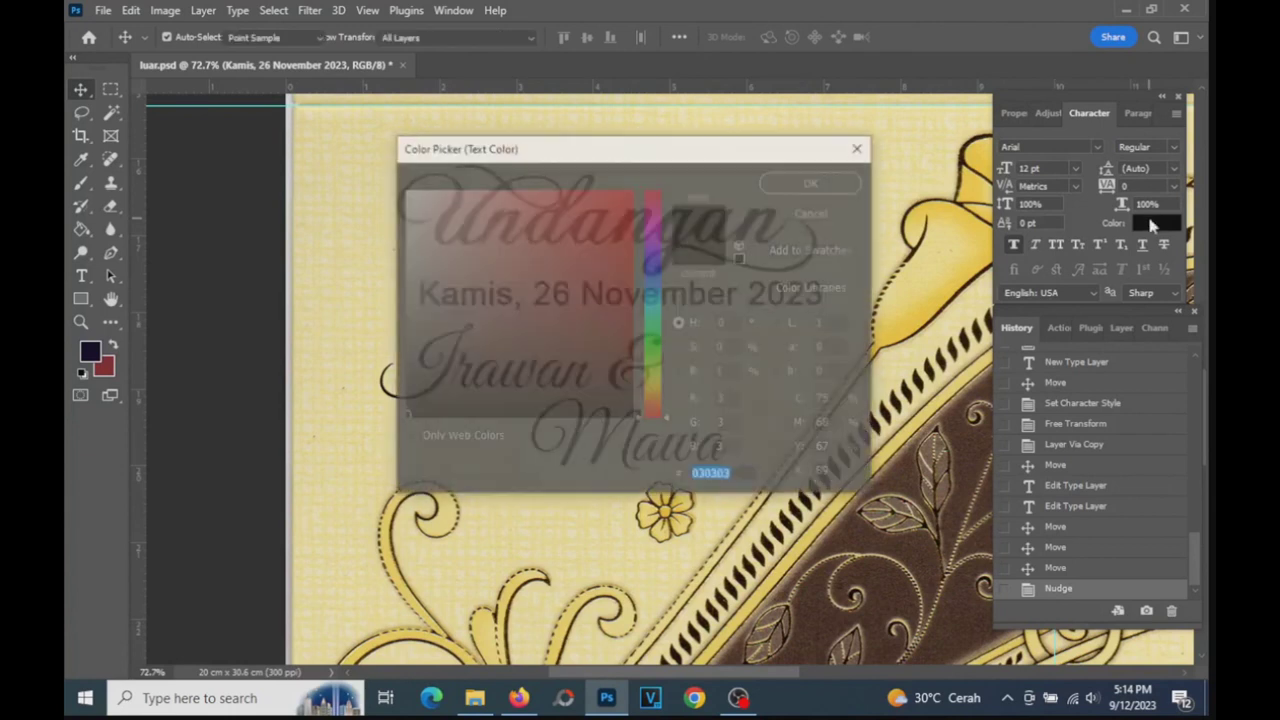
drag(592, 148, 770, 128)
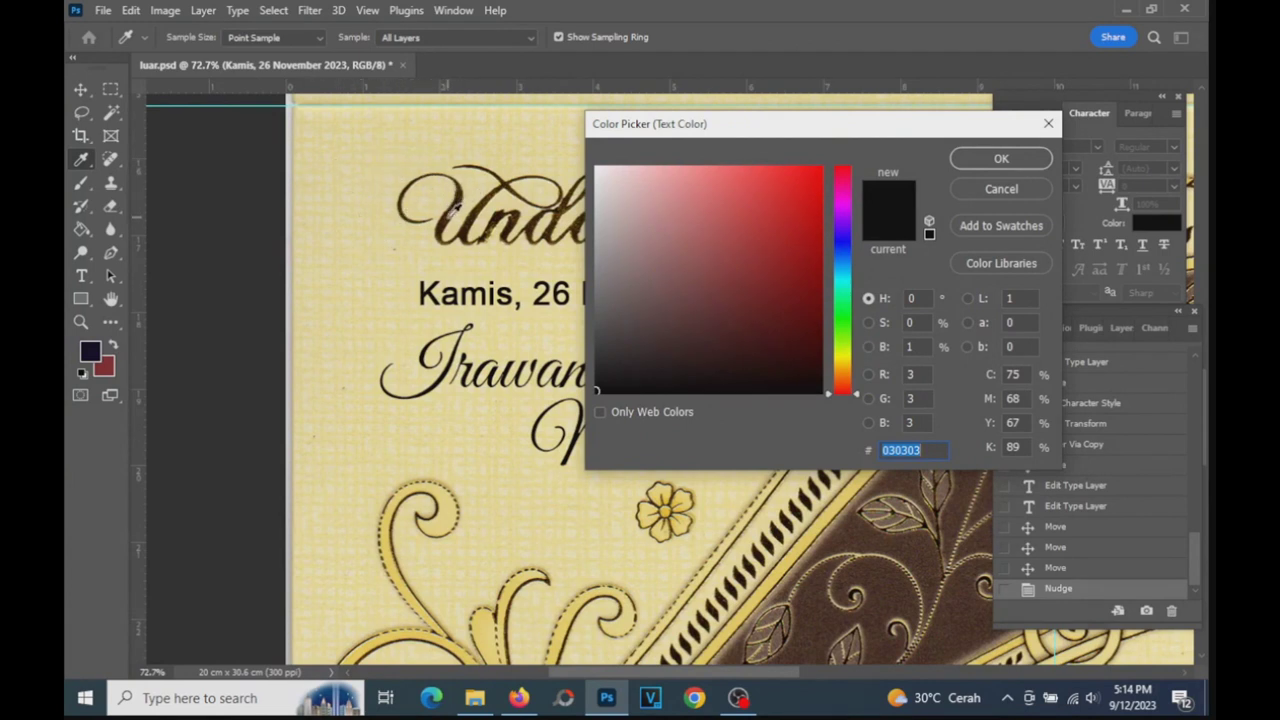
click(452, 208)
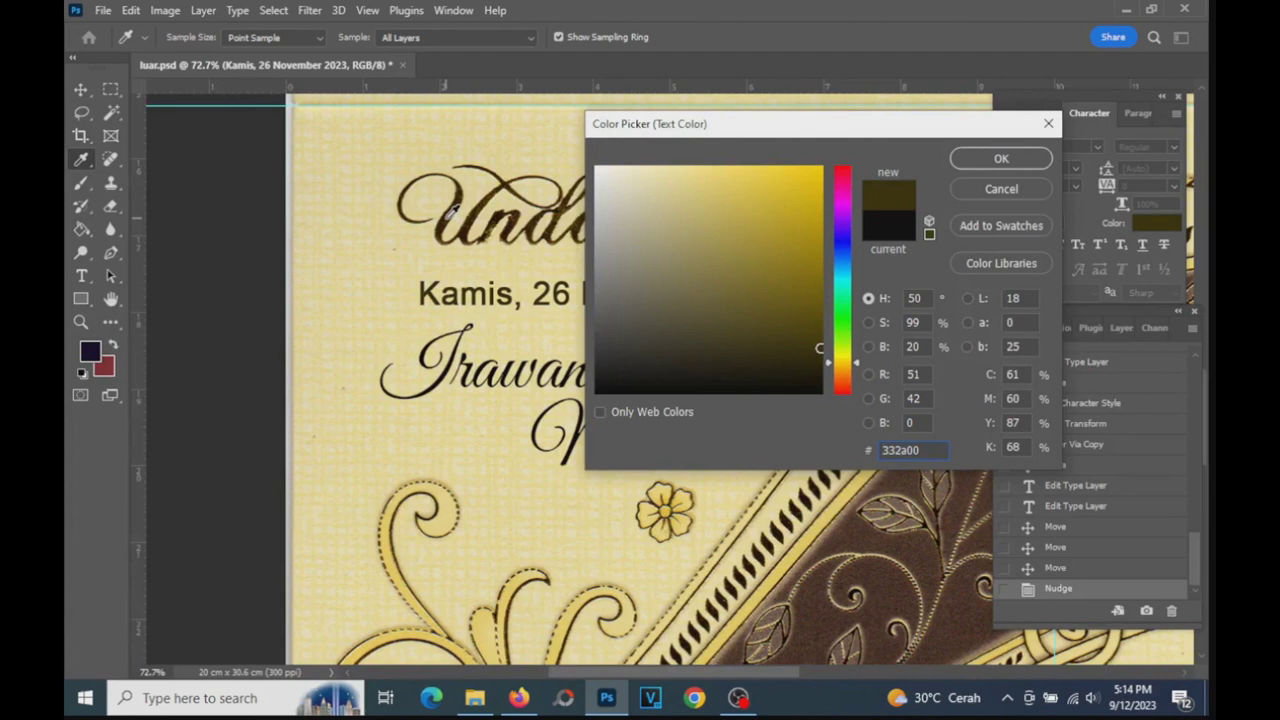
click(882, 569)
click(795, 515)
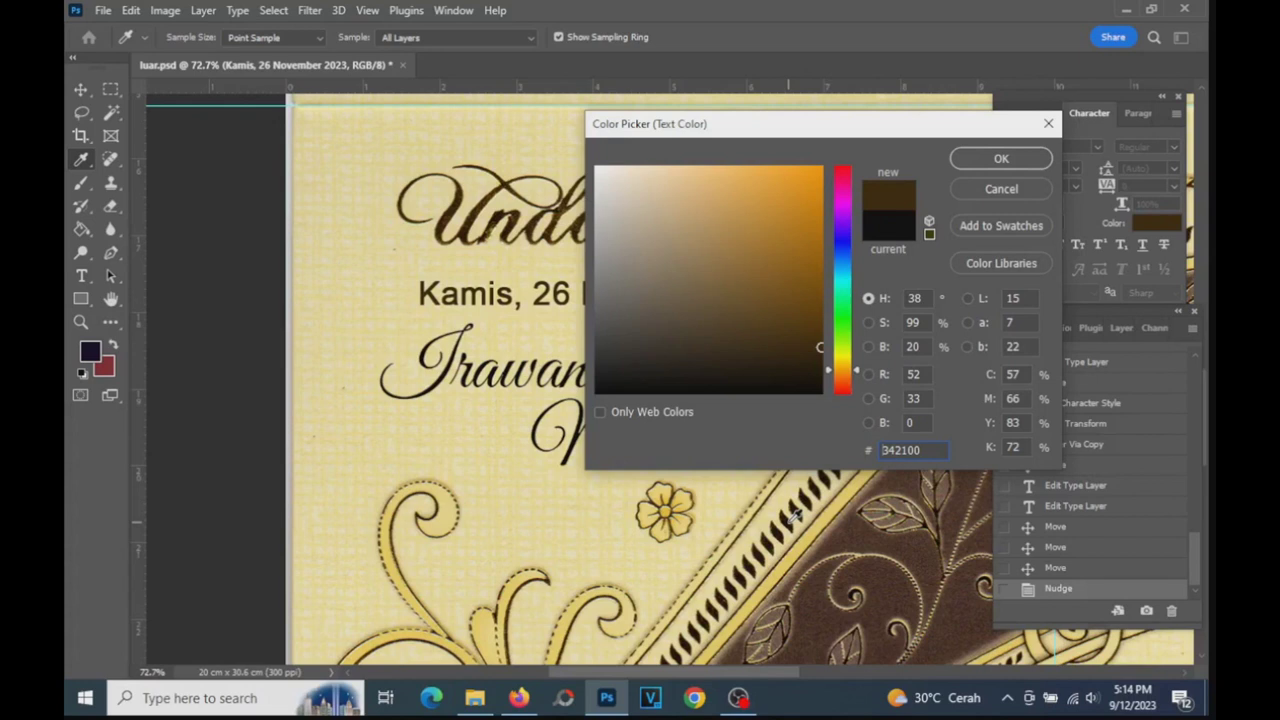
click(786, 527)
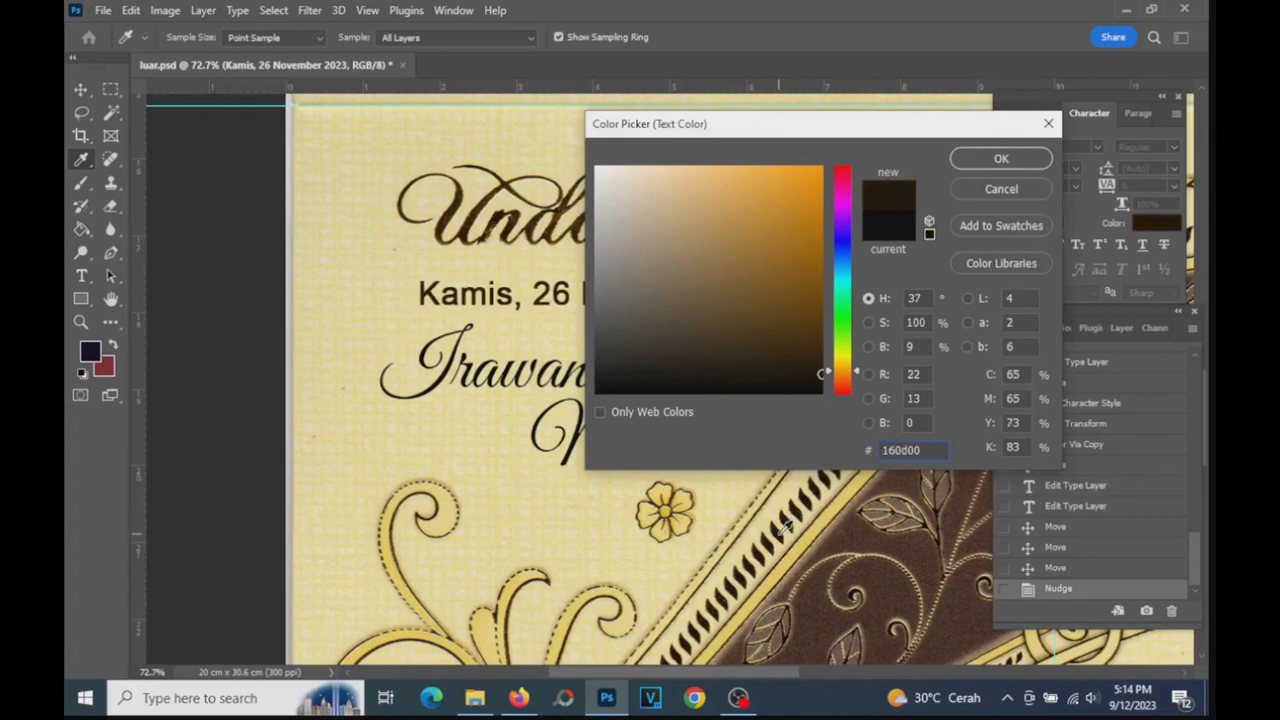
click(1000, 158)
- Resample a darker brown (1e0c00) from the Undangan lettering and reapply it to the date
key(z)
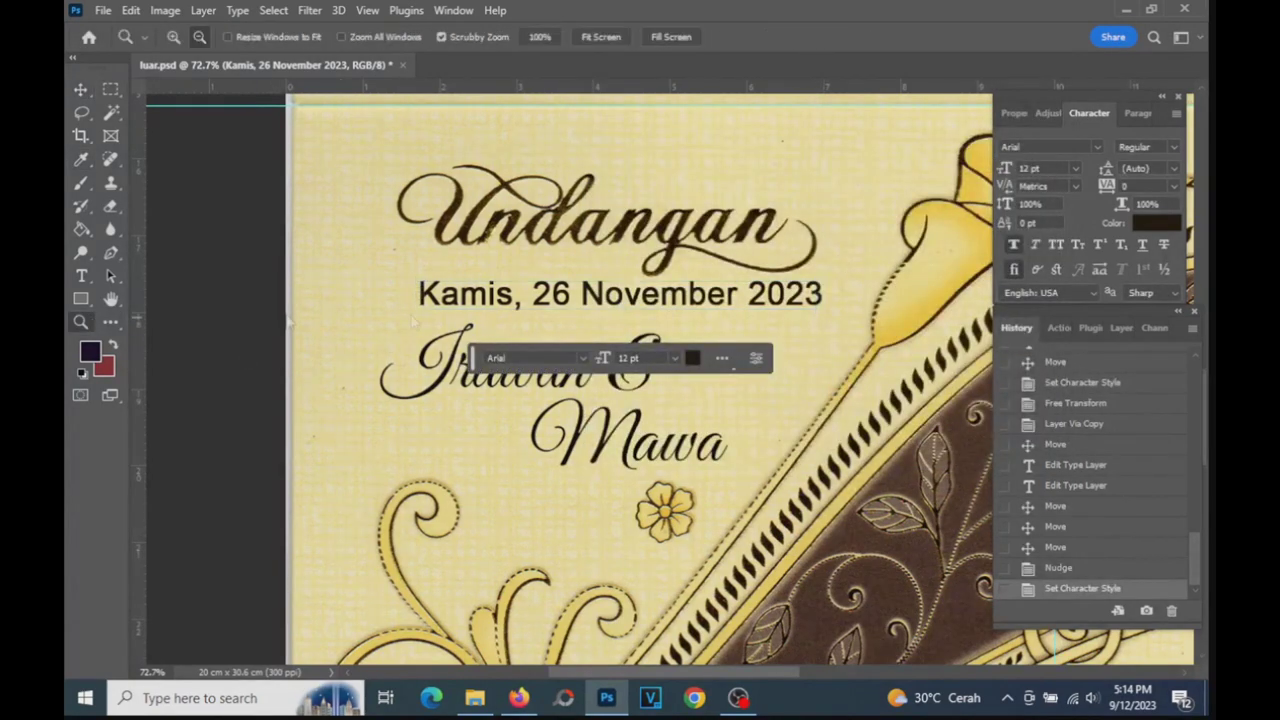
mouse_move(499, 296)
mouse_down()
mouse_move(580, 283)
mouse_move(518, 303)
mouse_move(620, 260)
mouse_up()
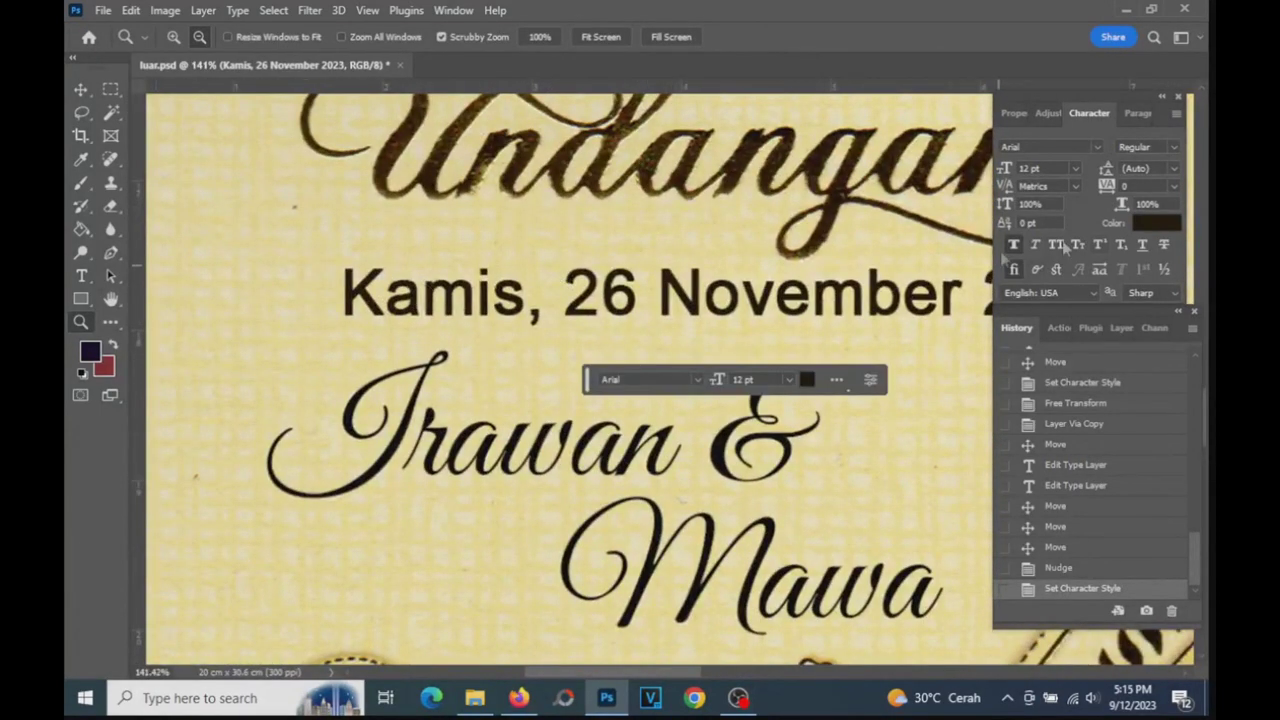
click(81, 90)
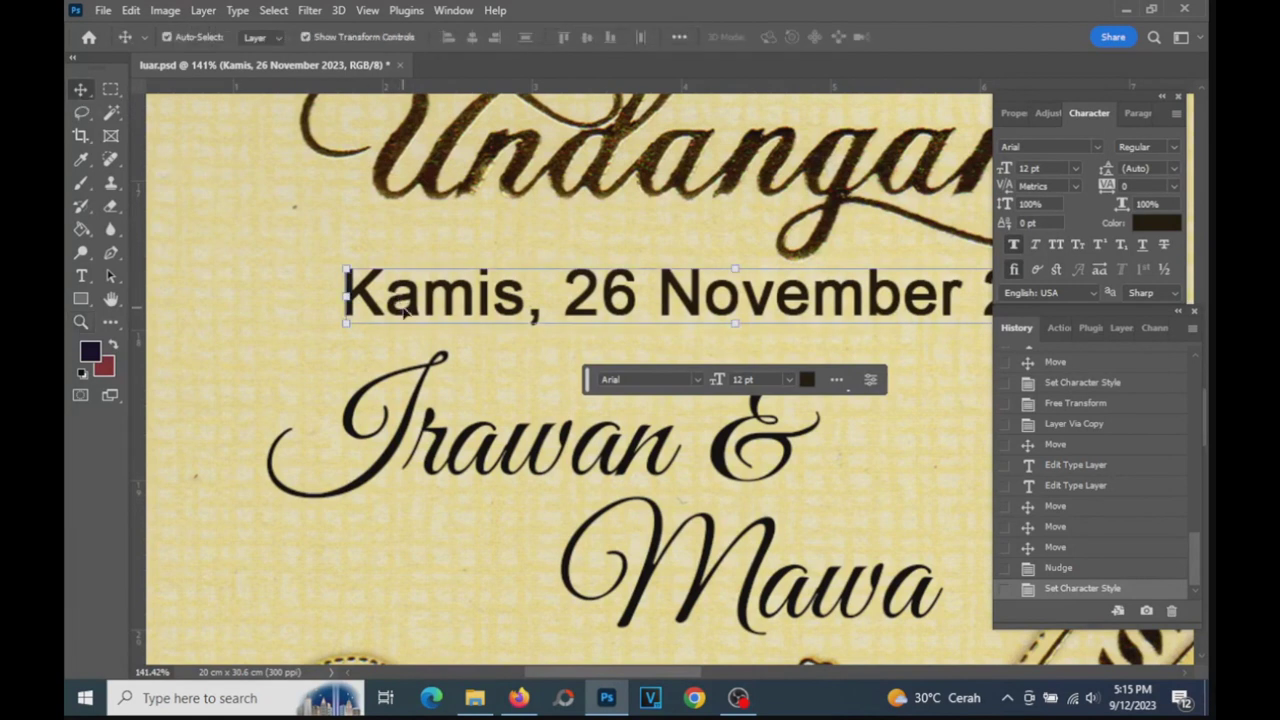
click(1149, 225)
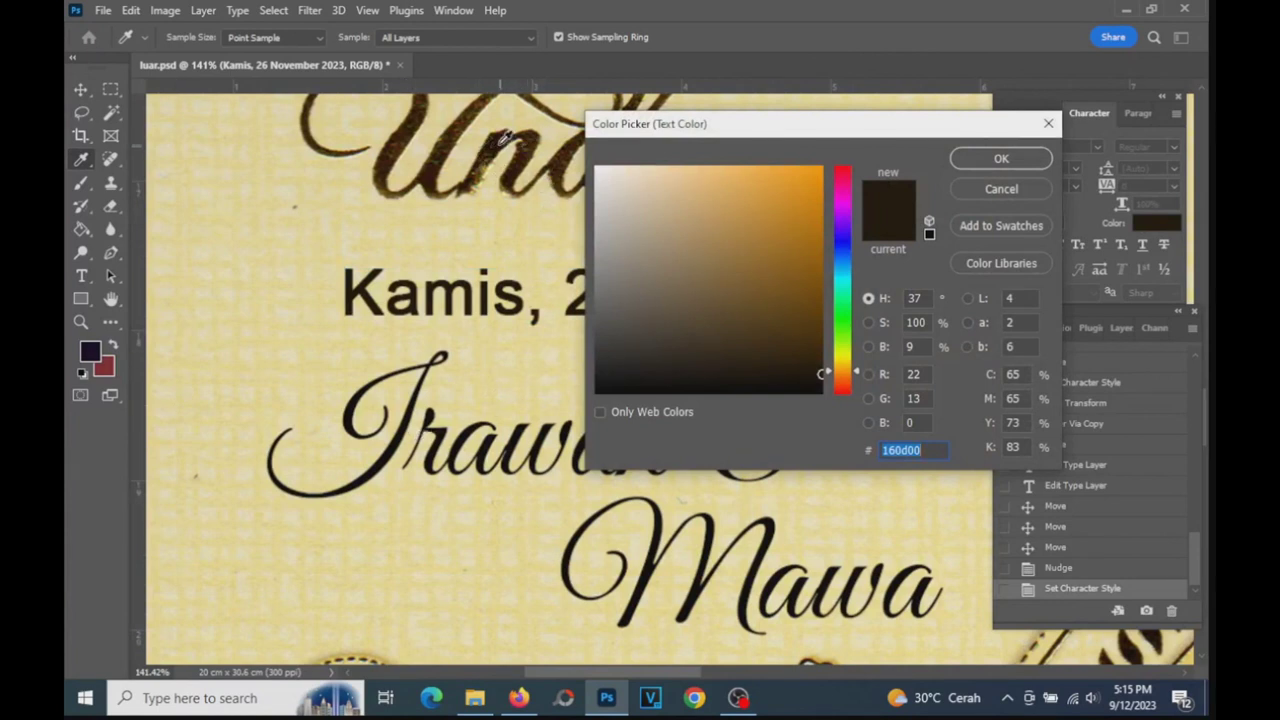
click(506, 138)
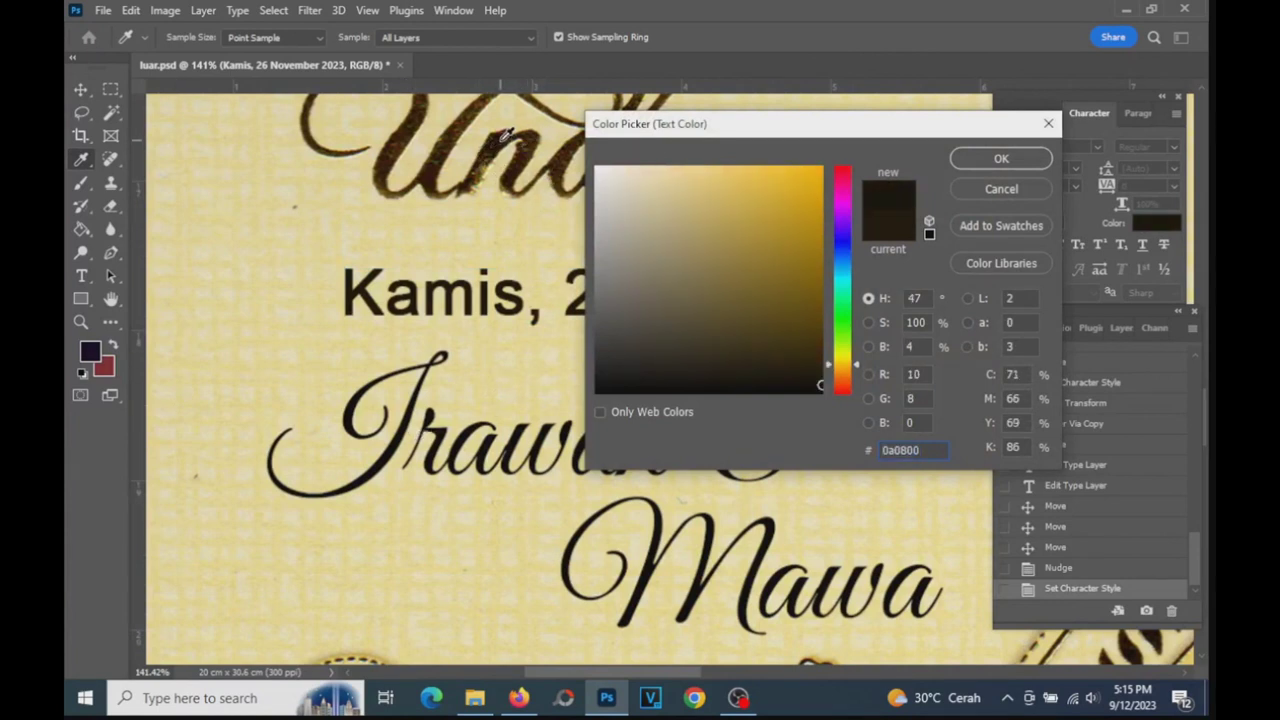
click(504, 137)
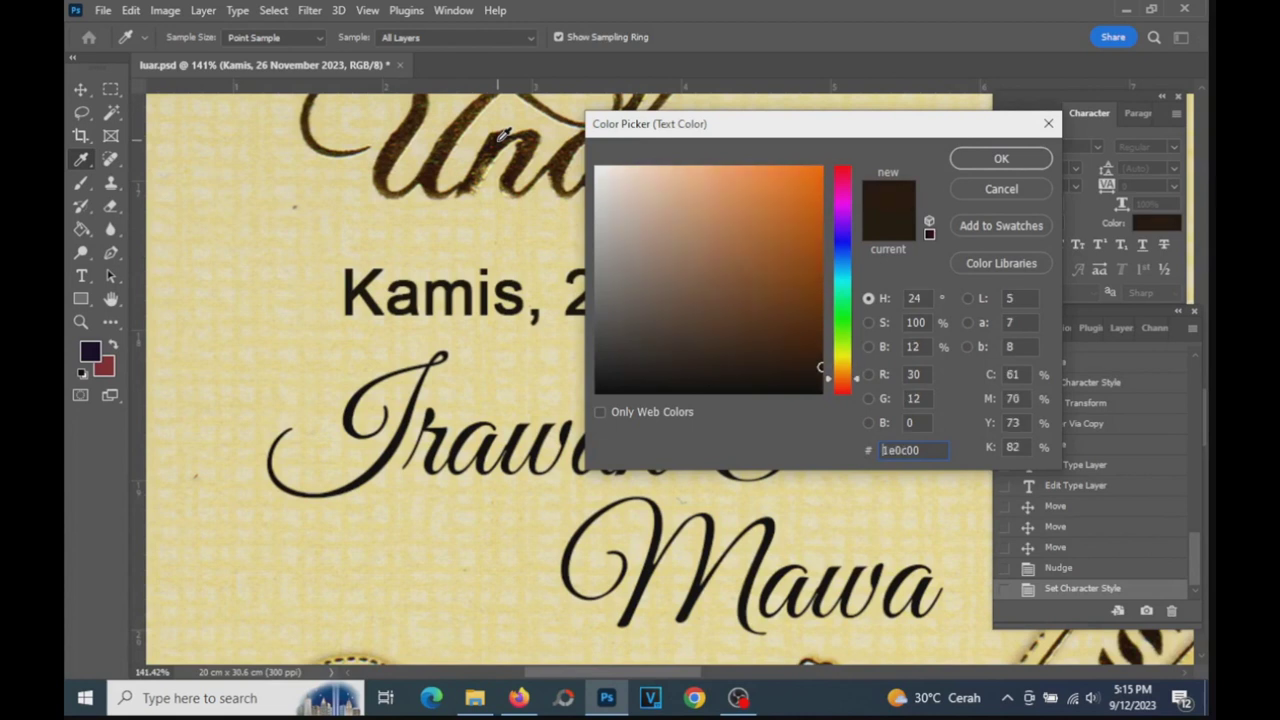
click(997, 159)
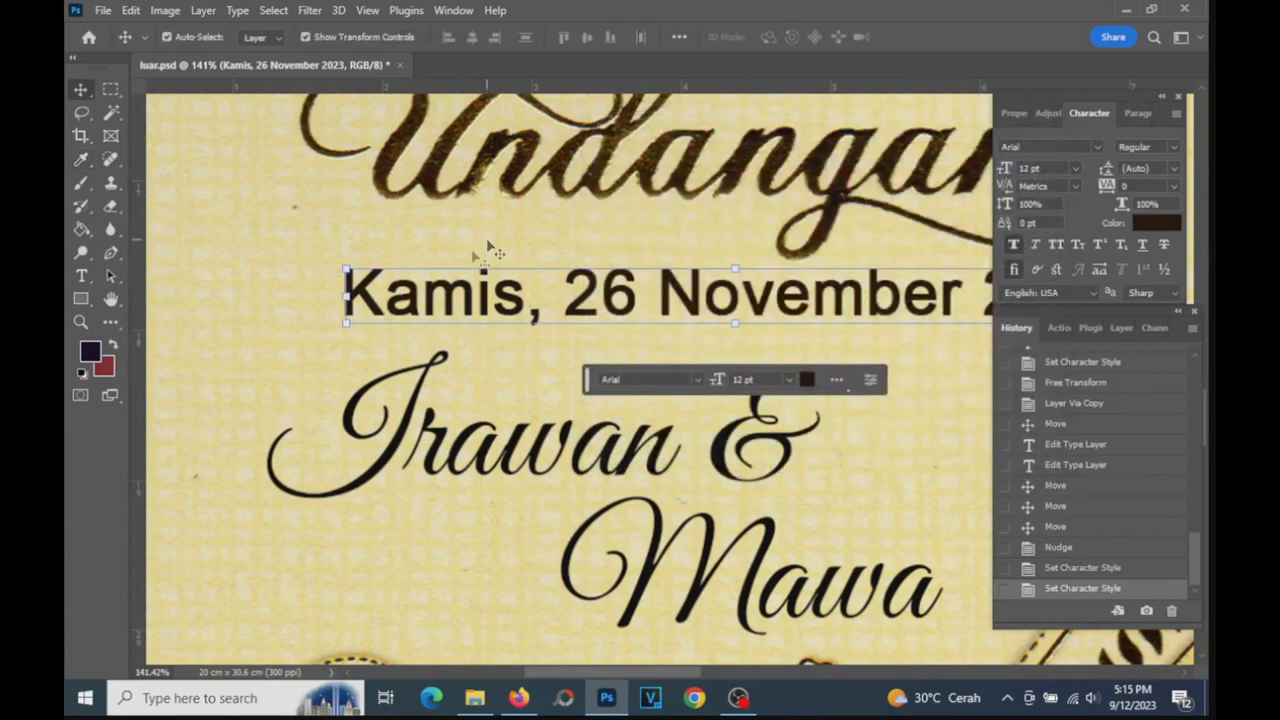
- Zoom out and scroll until the whole invitation card is visible
click(81, 322)
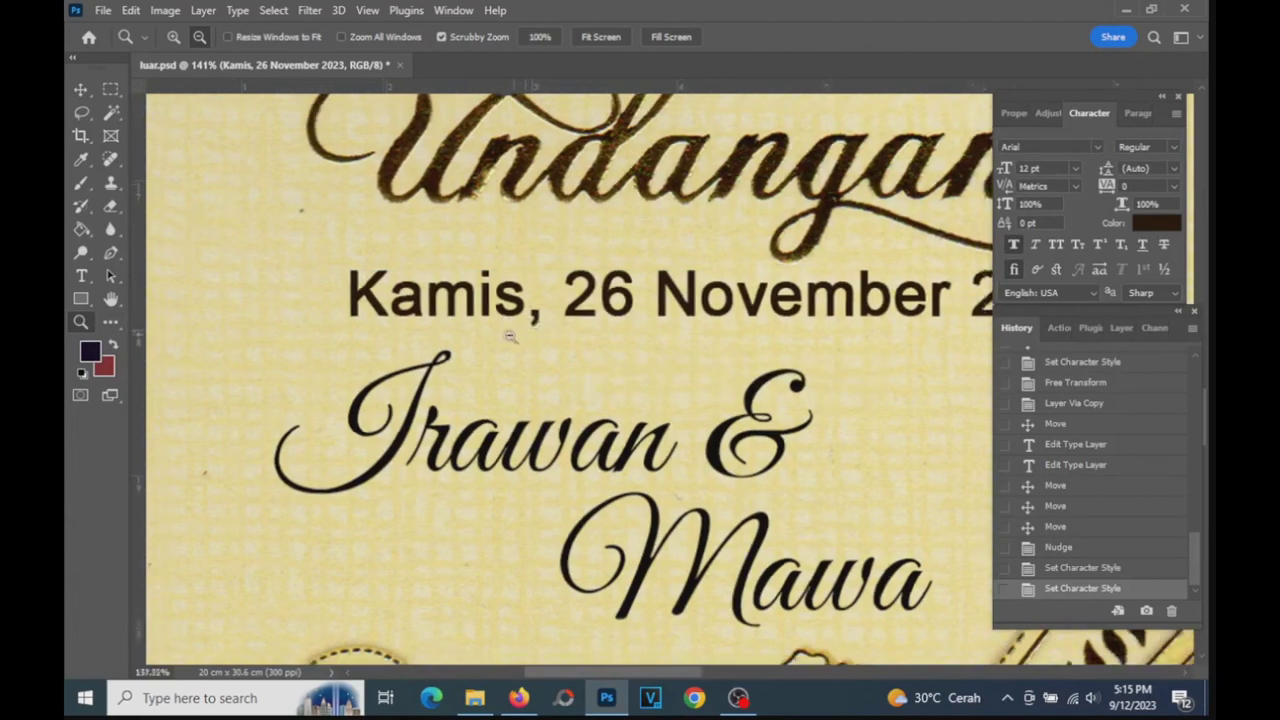
drag(540, 326, 488, 343)
mouse_move(755, 428)
mouse_down()
mouse_move(728, 455)
mouse_move(848, 655)
mouse_up()
mouse_move(615, 363)
mouse_down()
mouse_move(567, 387)
mouse_move(760, 442)
mouse_up()
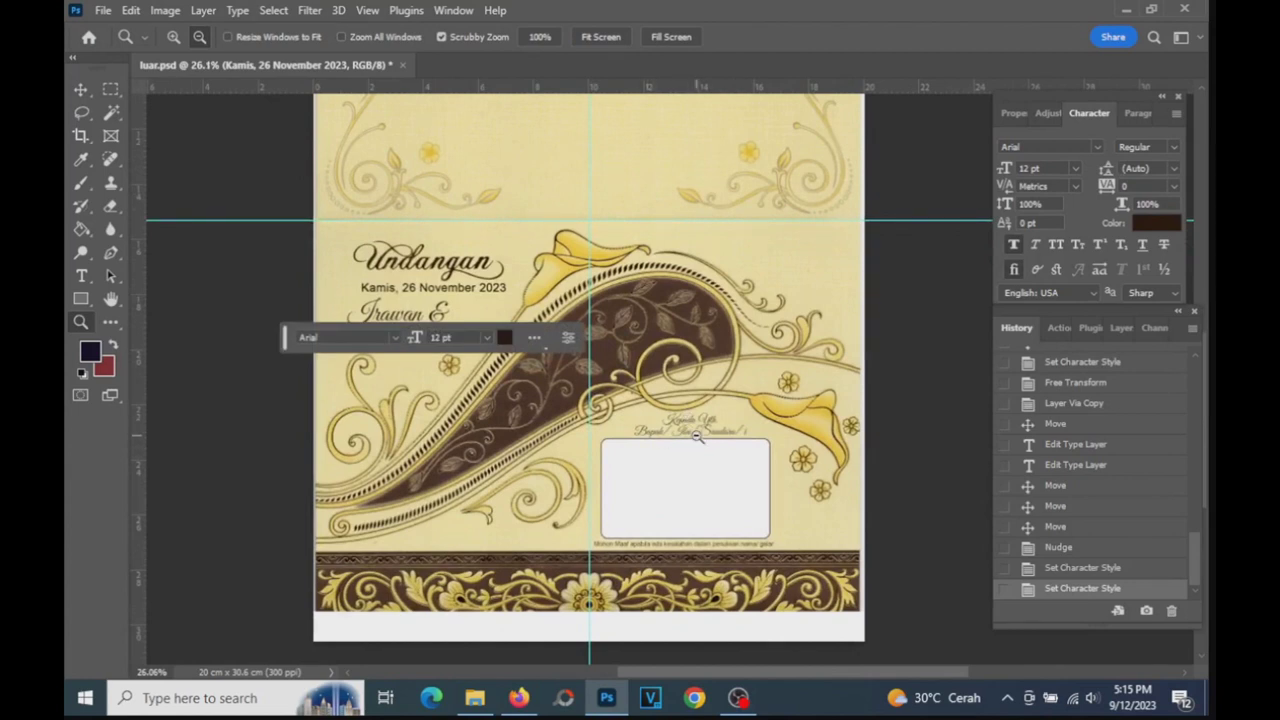
scroll(697, 437, up, 1)
scroll(697, 437, up, 3)
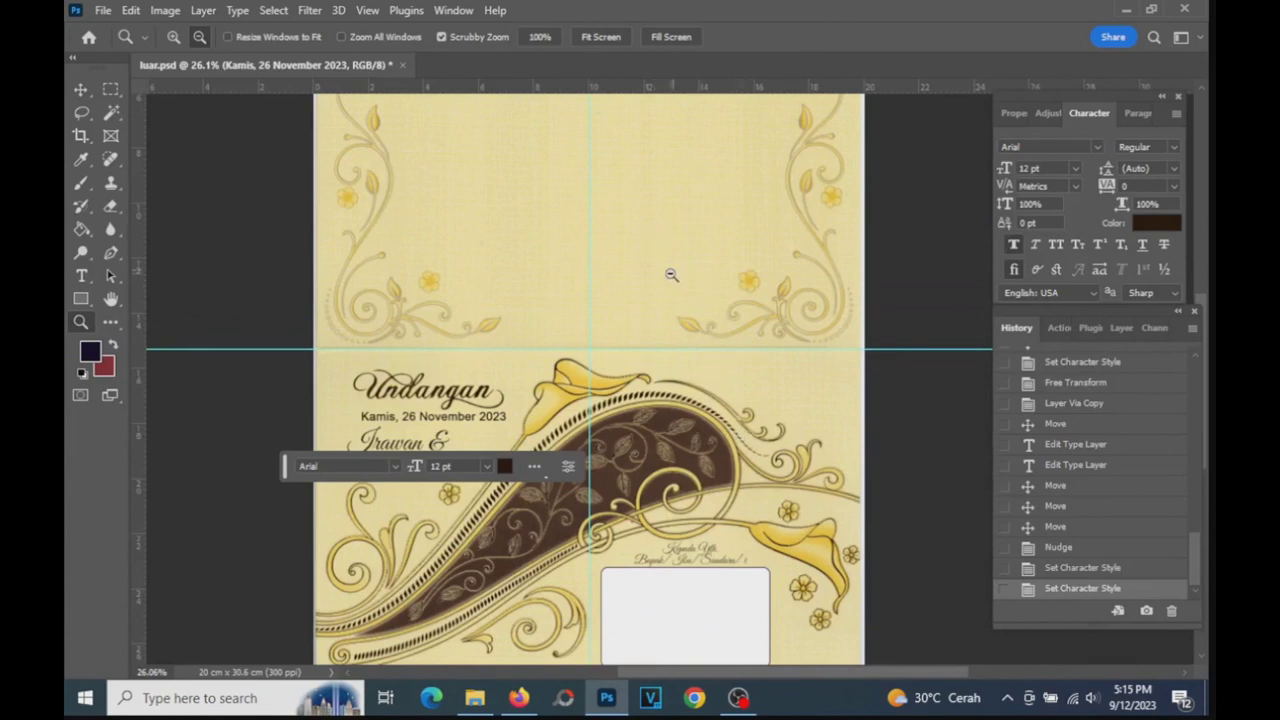
scroll(671, 274, up, 2)
scroll(688, 401, down, 1)
scroll(688, 401, down, 3)
scroll(700, 395, down, 2)
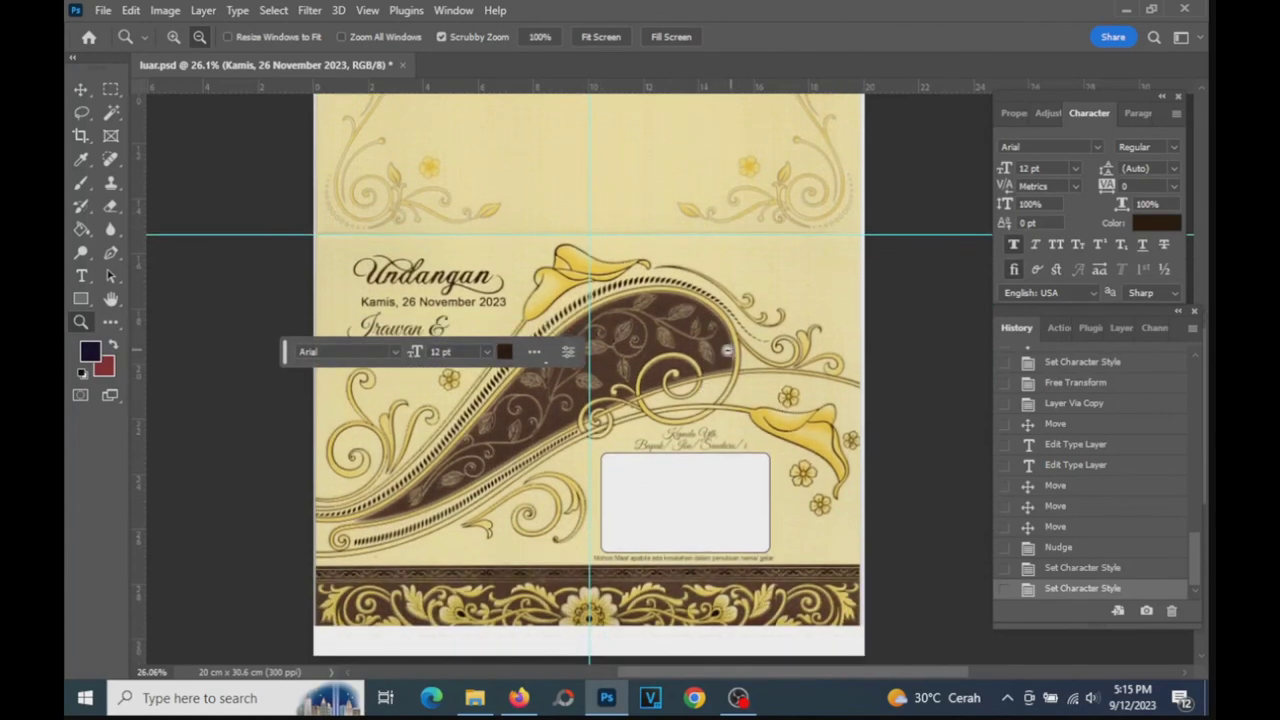
scroll(700, 300, up, 3)
scroll(620, 265, up, 3)
scroll(561, 242, up, 2)
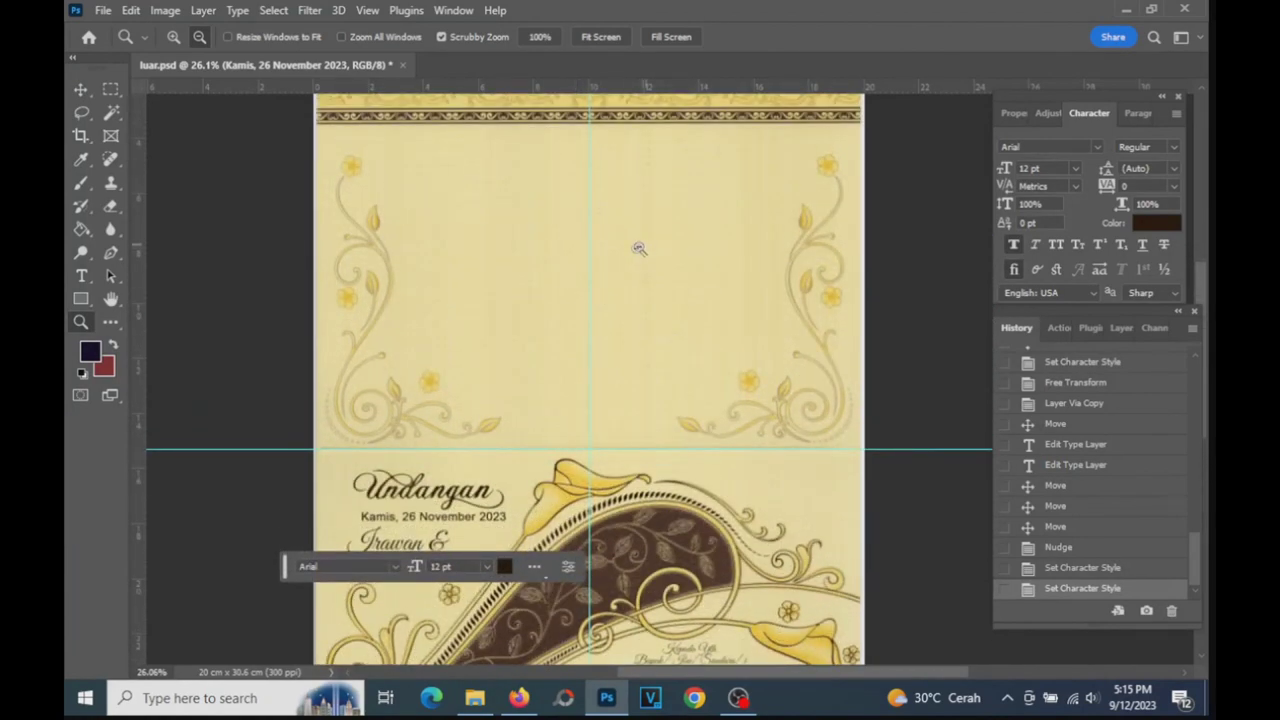
scroll(645, 330, down, 2)
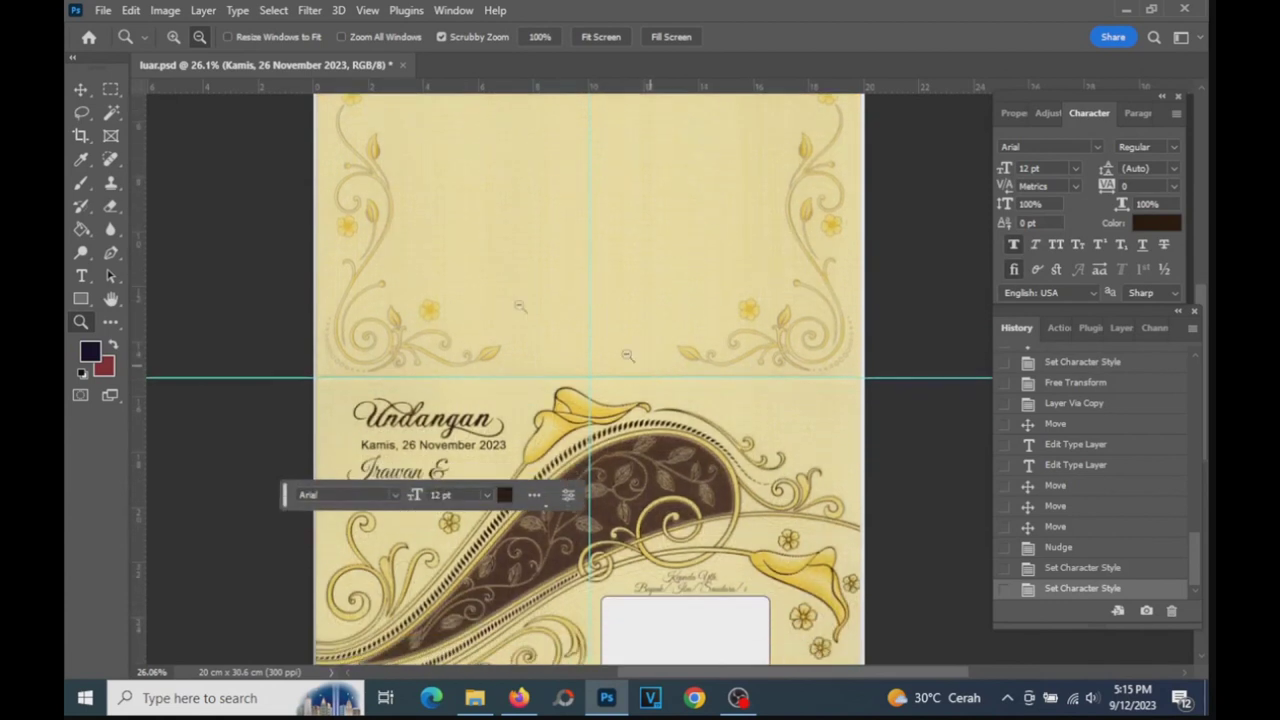
- Save luar.psd with File > Save
click(103, 12)
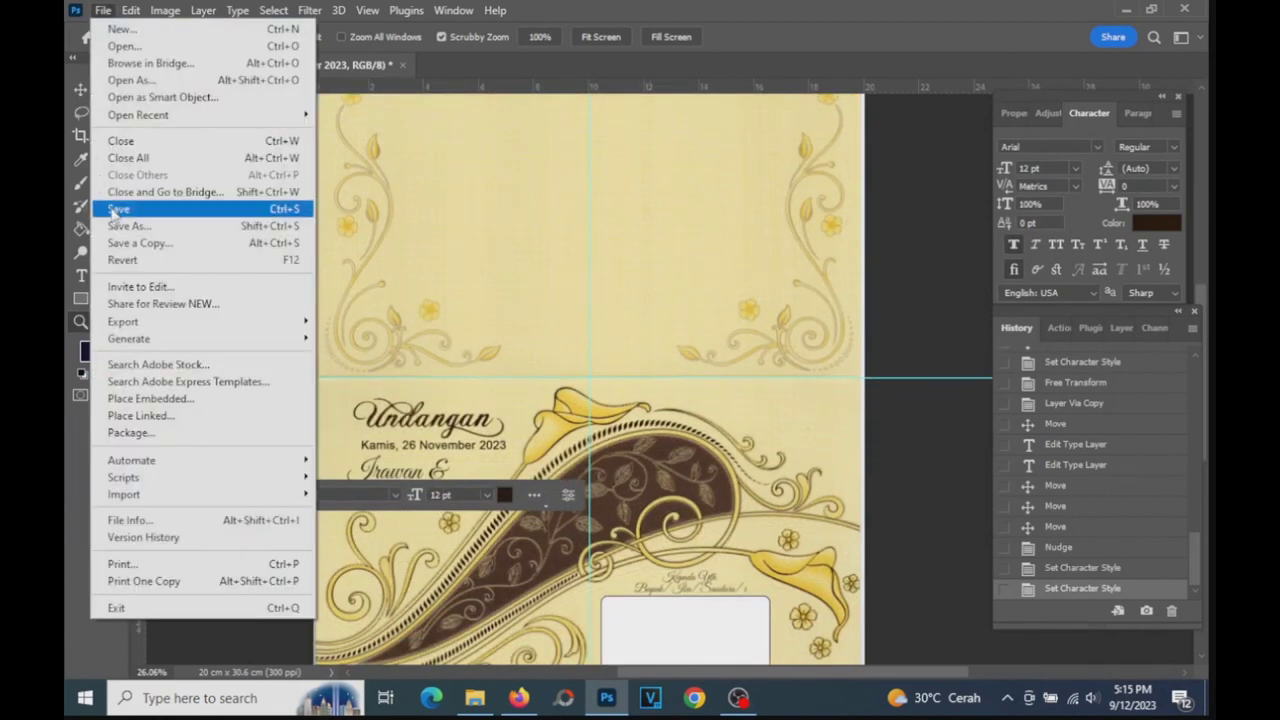
click(116, 210)
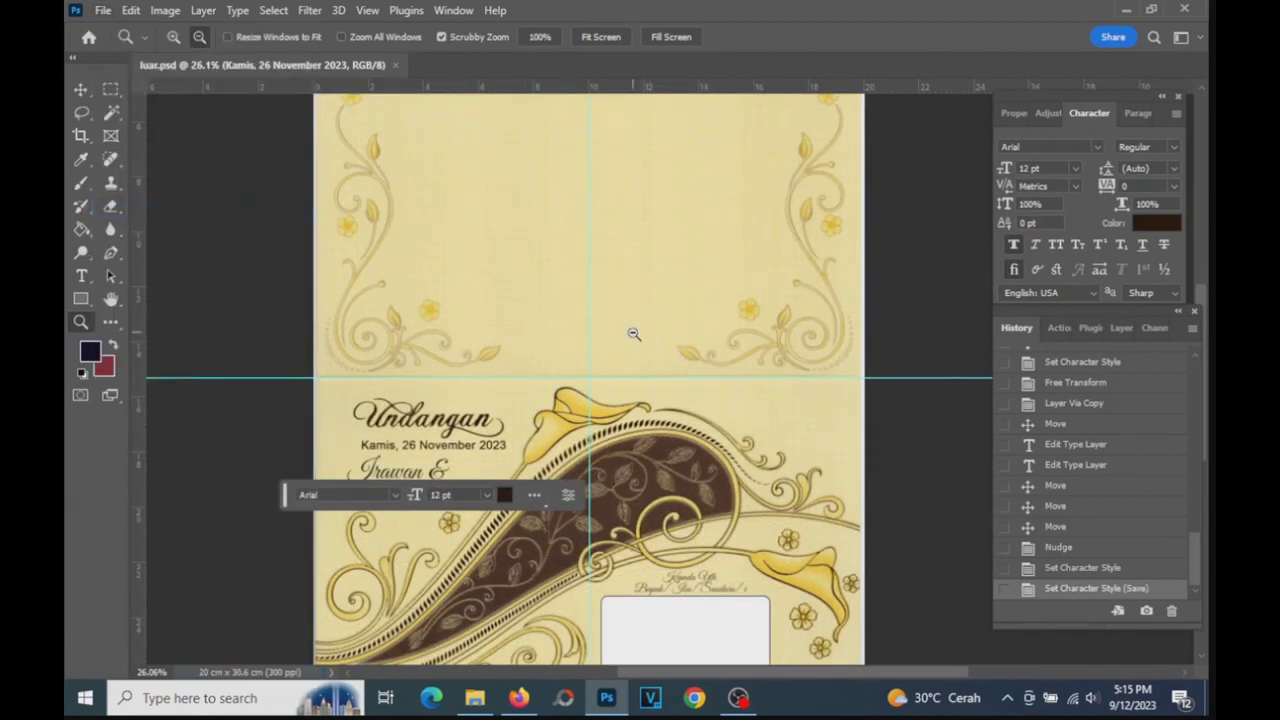
scroll(628, 331, down, 2)
scroll(628, 331, up, 4)
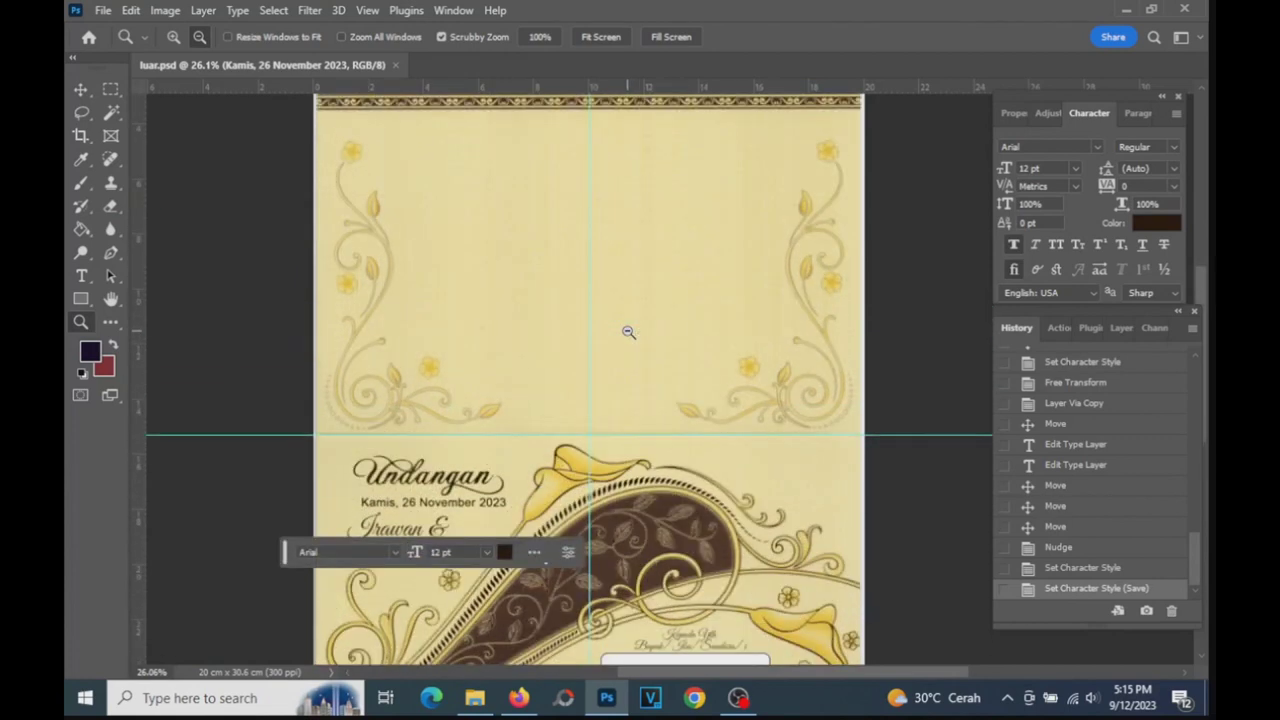
scroll(628, 331, up, 1)
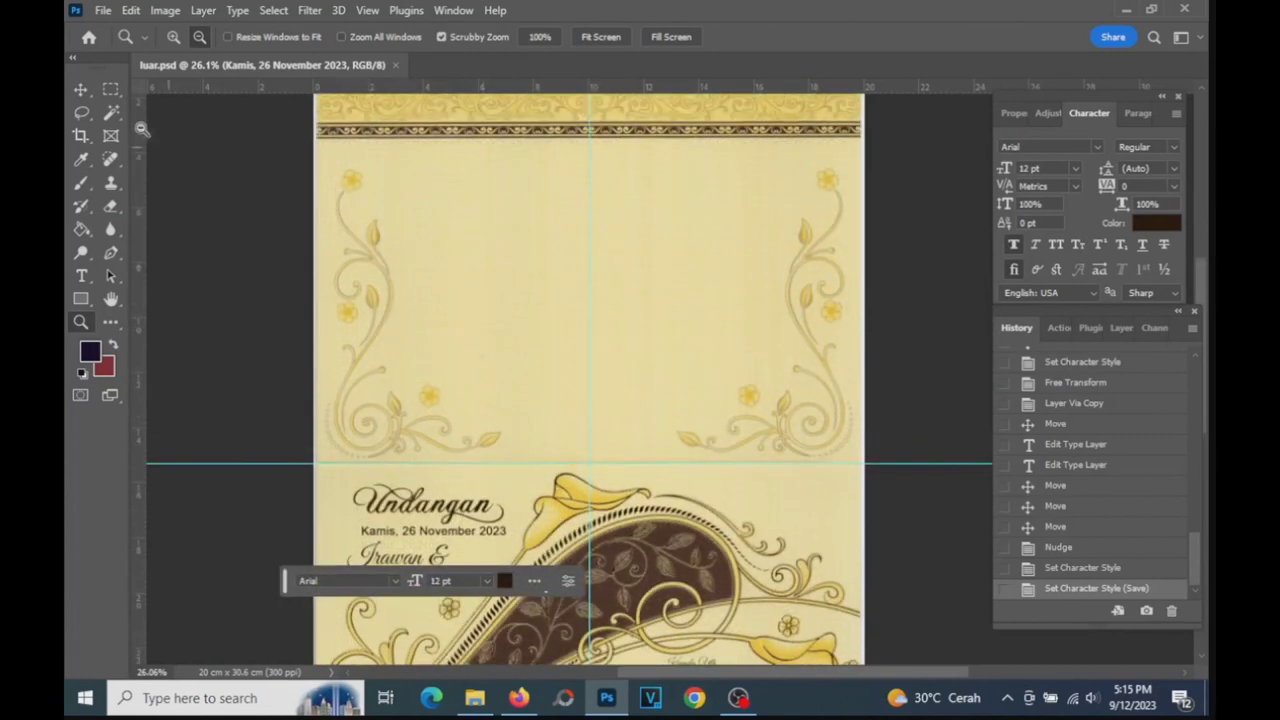
- Rotate the whole canvas 180° with Image > Image Rotation
click(166, 11)
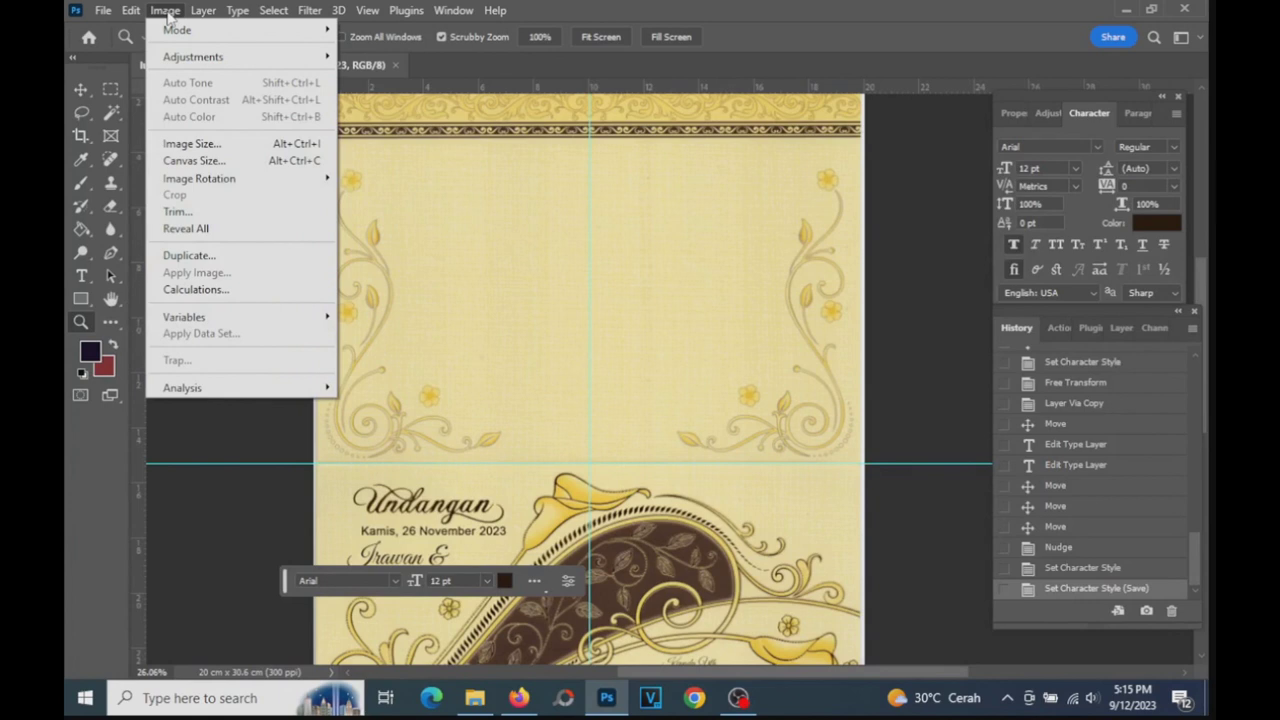
mouse_move(199, 178)
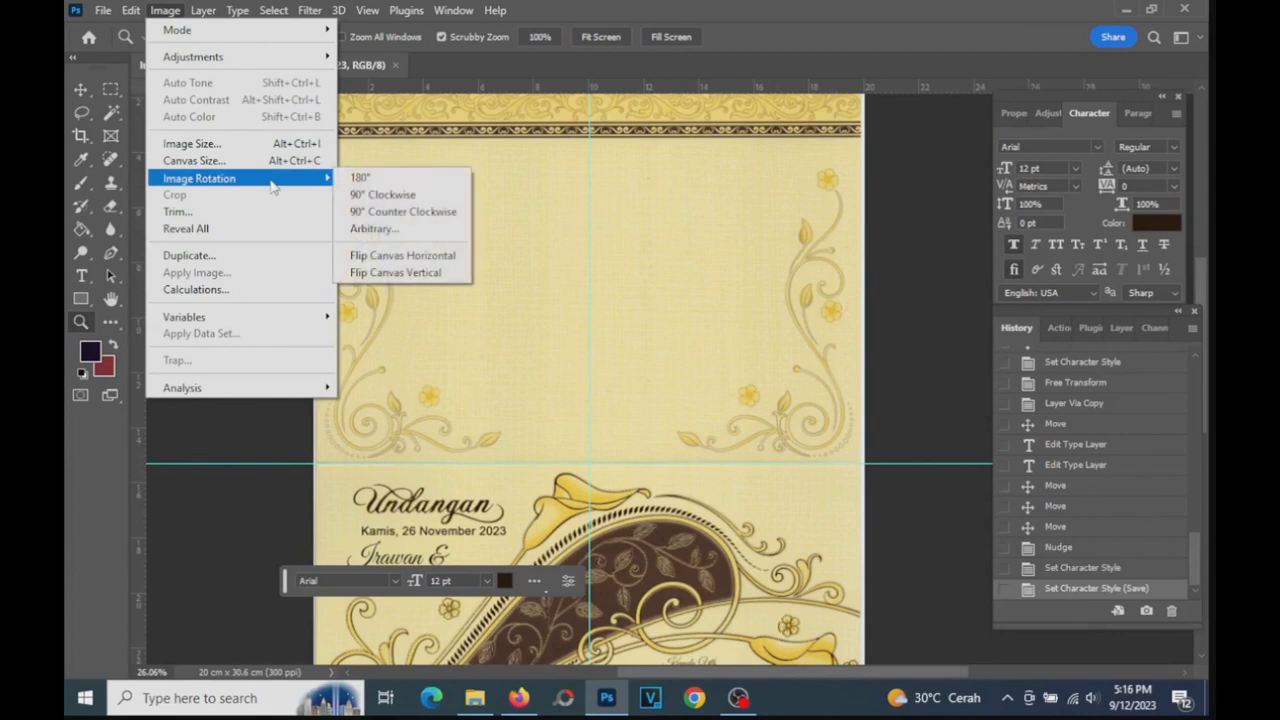
click(428, 183)
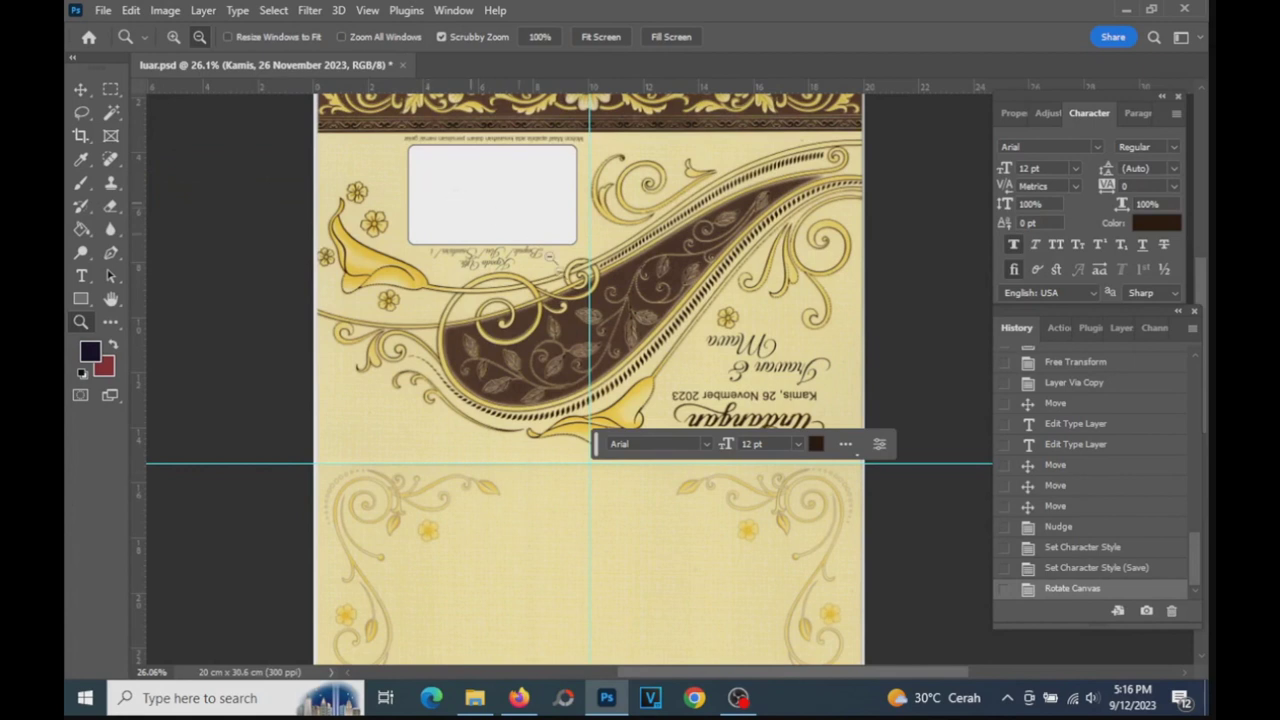
scroll(562, 277, up, 3)
scroll(562, 277, down, 2)
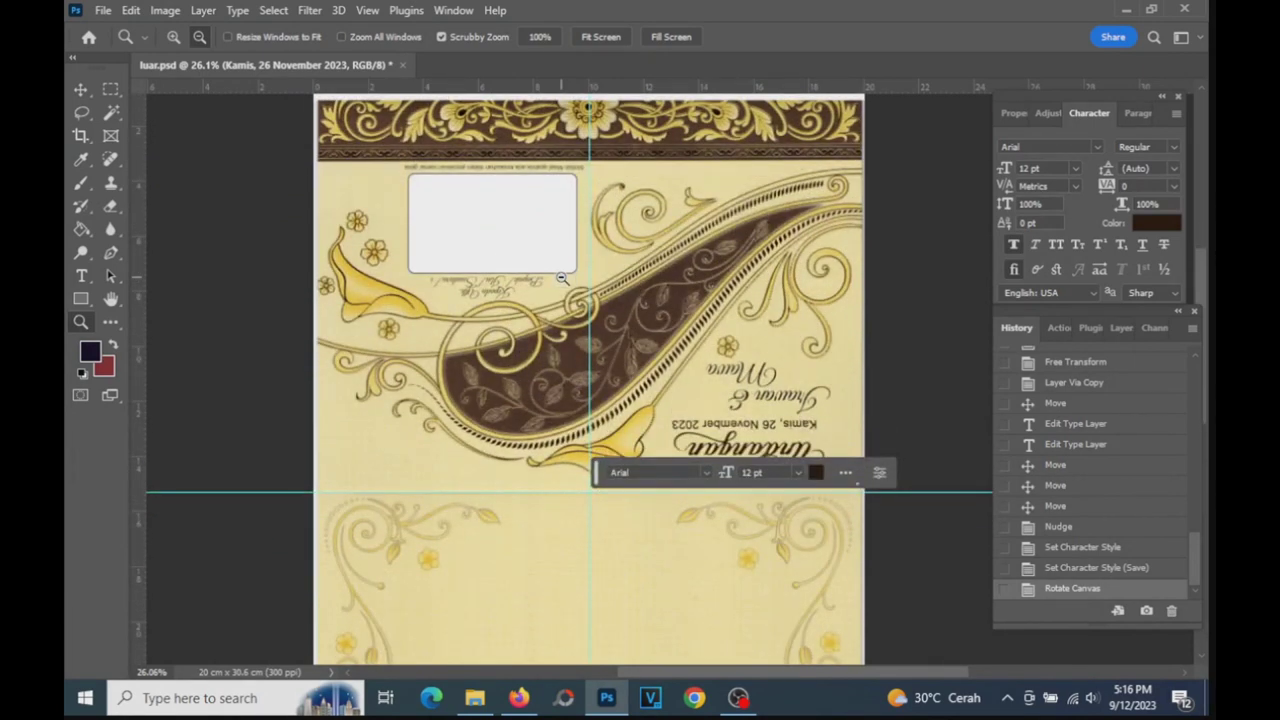
scroll(562, 277, down, 2)
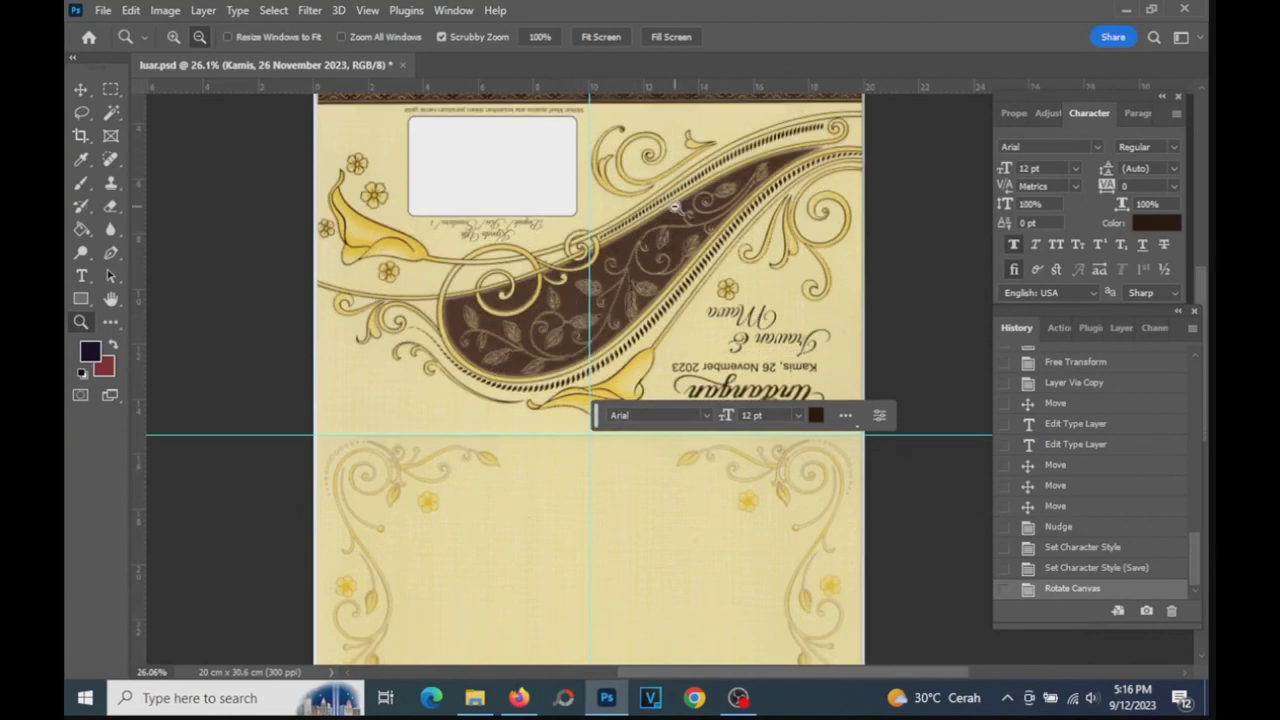
scroll(670, 230, up, 2)
scroll(650, 300, down, 2)
scroll(630, 370, down, 2)
- Scroll and zoom in to inspect the blank flourished panel at the bottom
scroll(610, 436, down, 2)
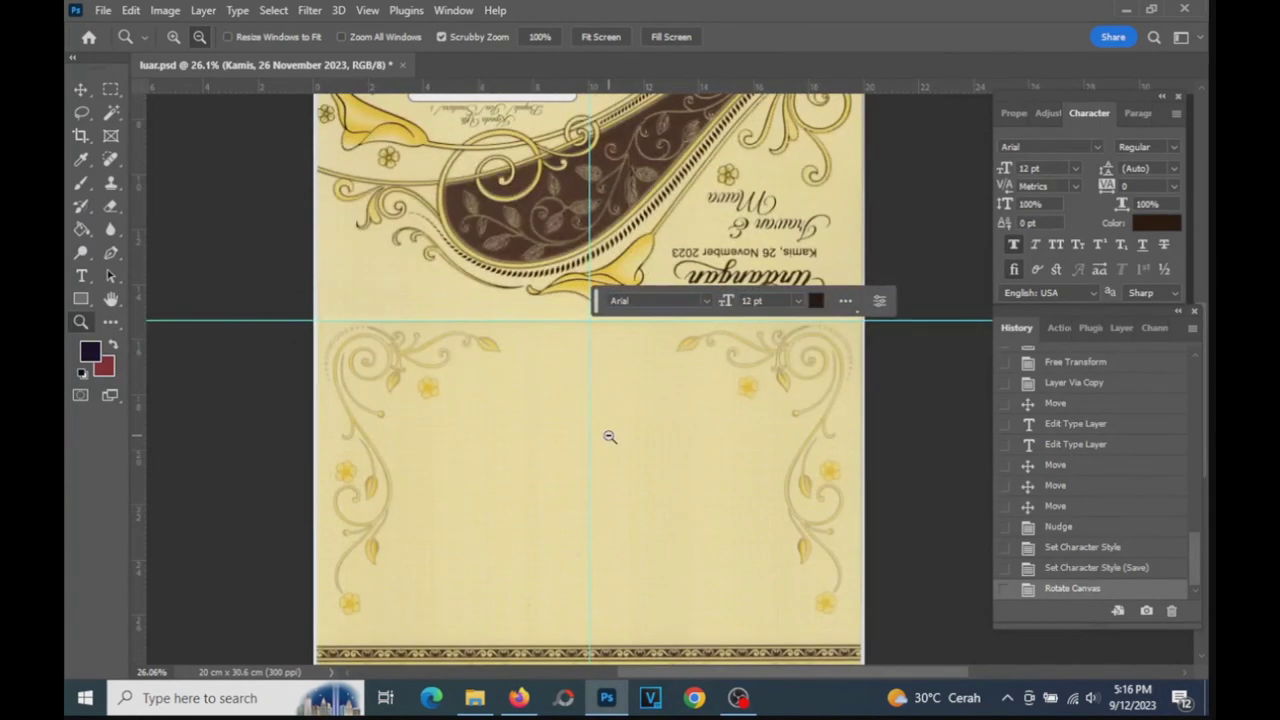
scroll(610, 436, up, 2)
scroll(610, 436, down, 3)
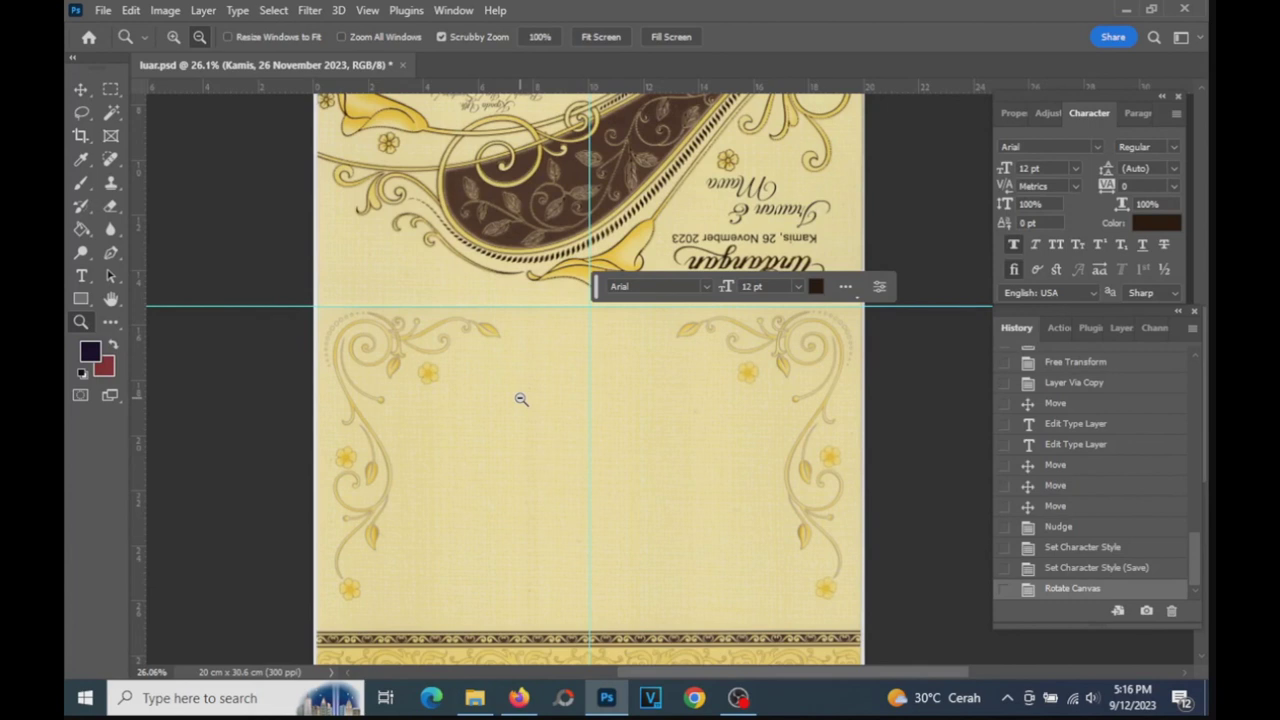
scroll(521, 399, down, 3)
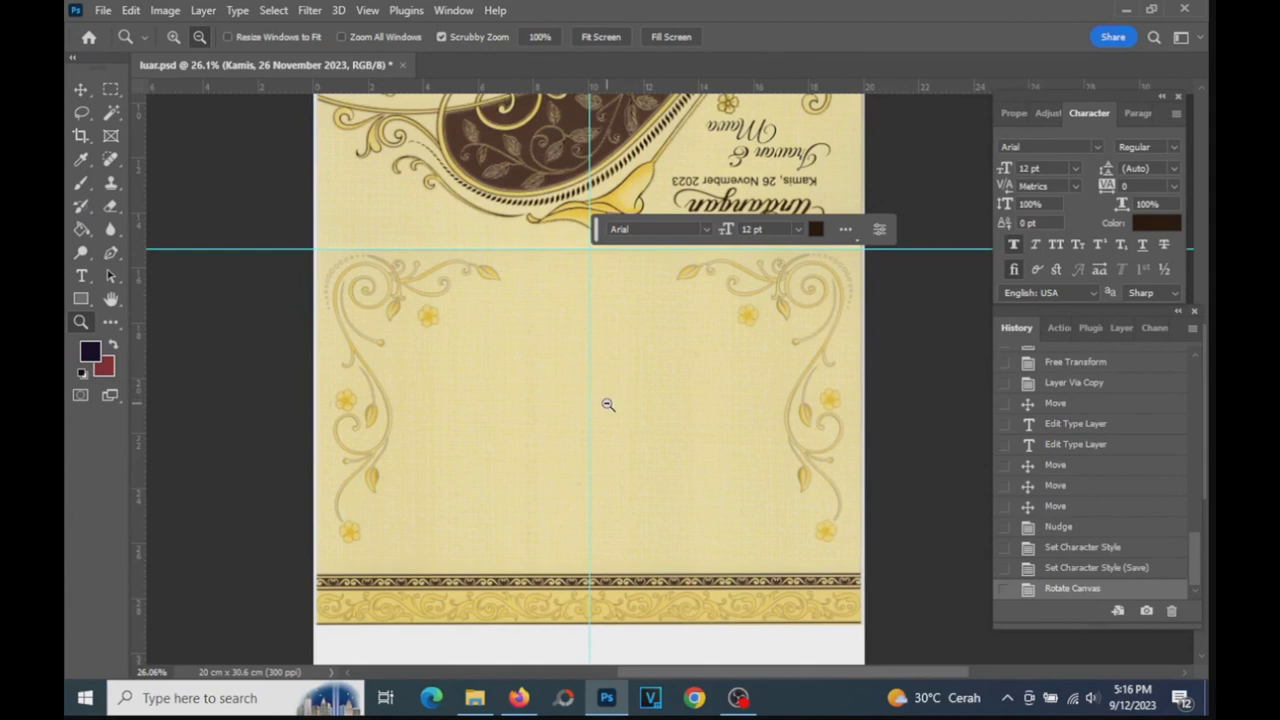
scroll(607, 404, down, 1)
scroll(607, 404, up, 3)
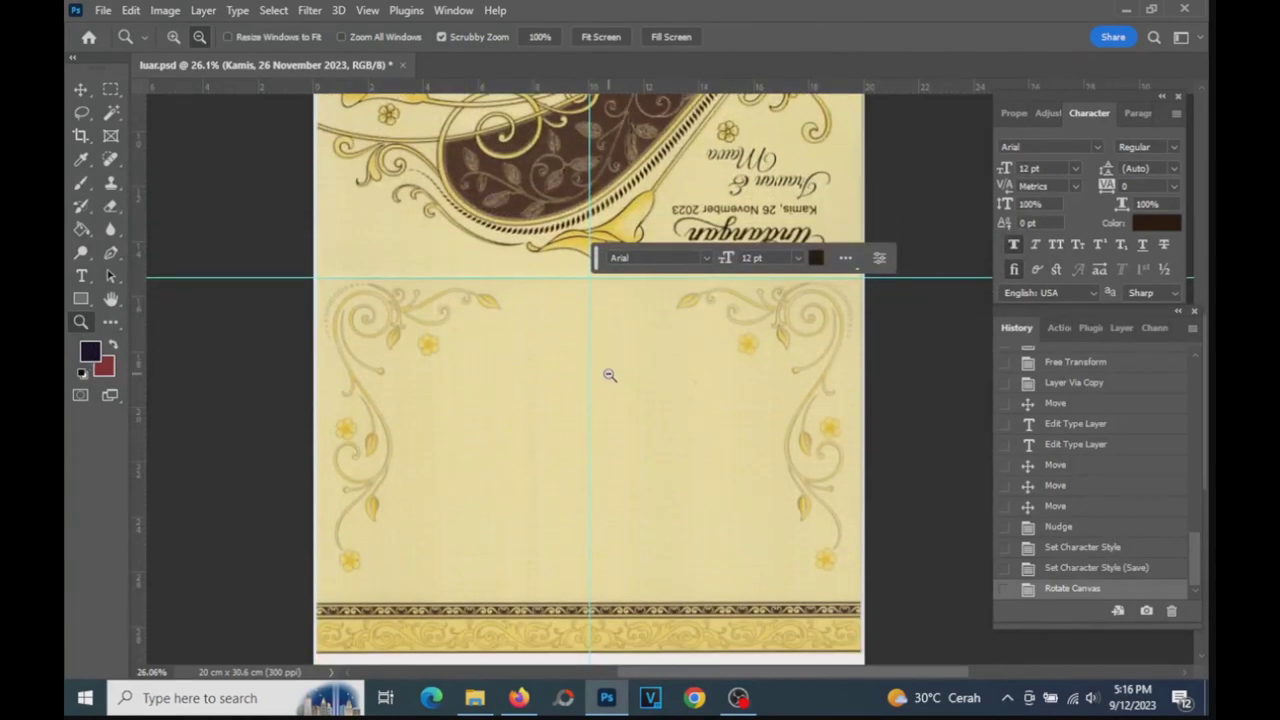
drag(608, 374, 638, 367)
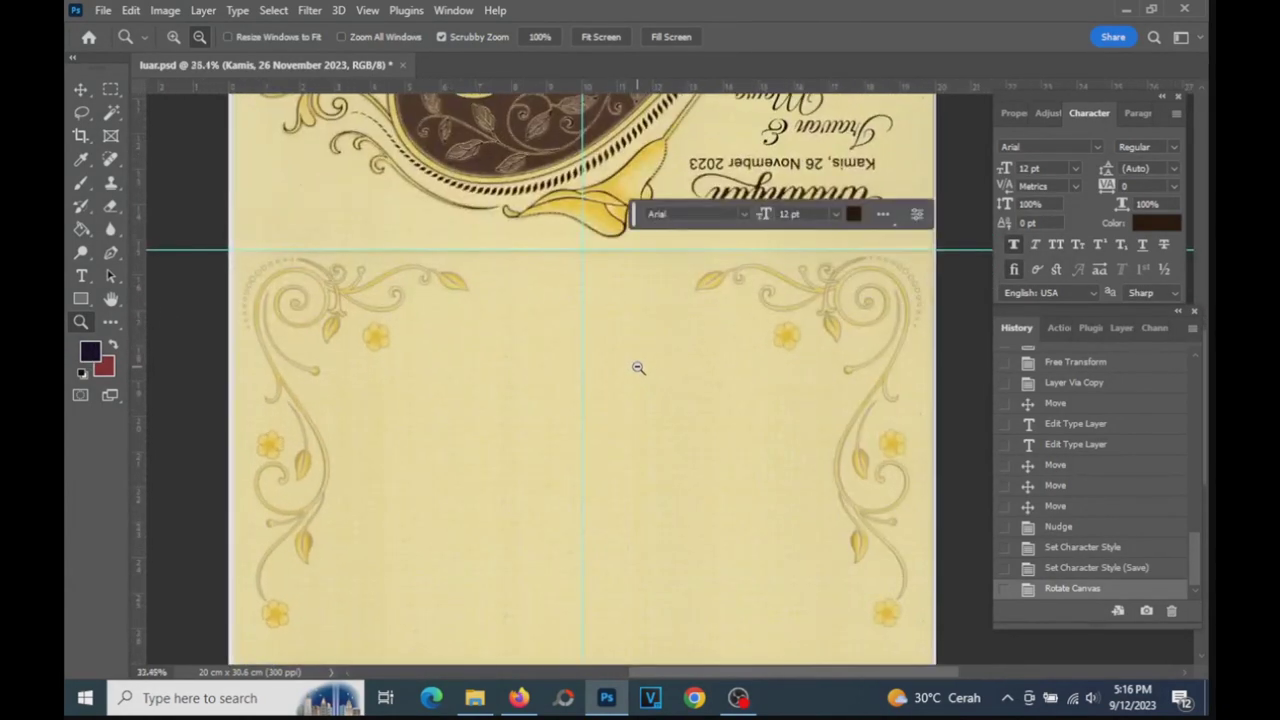
scroll(635, 366, down, 5)
- Add a 14 pt text layer reading 'Turut Mengundang :' below the top ornament
click(81, 275)
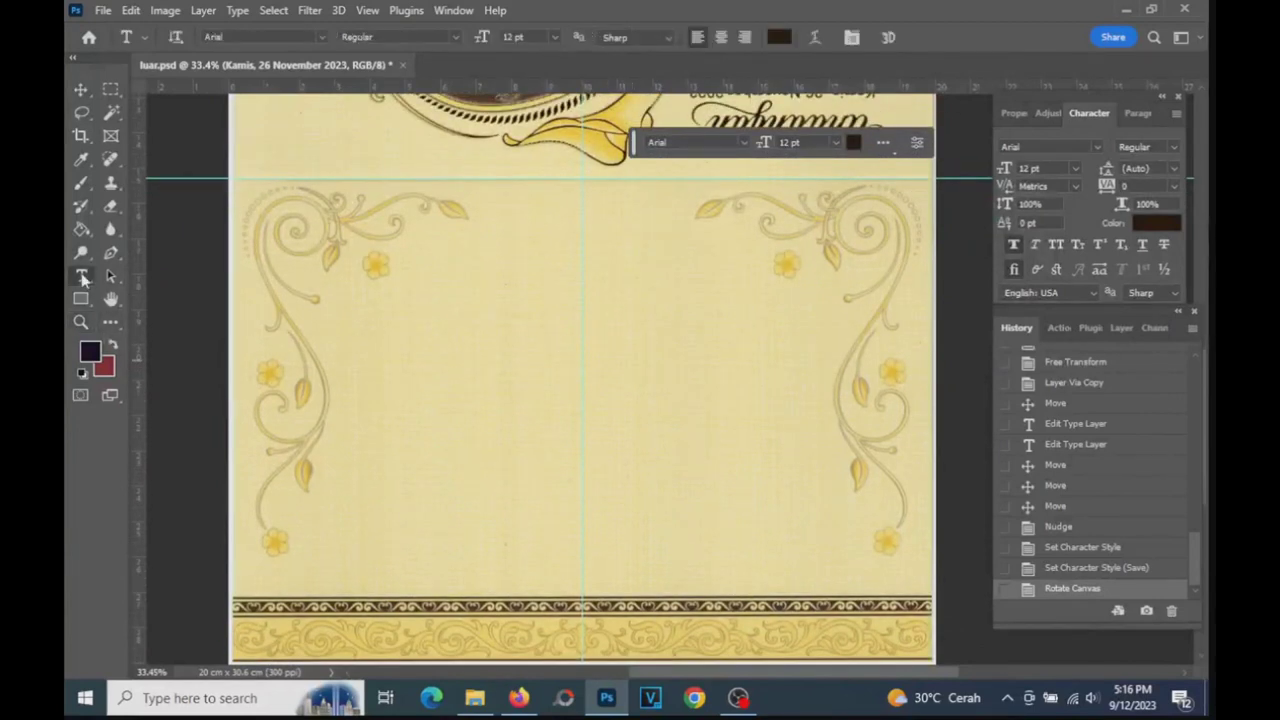
click(486, 240)
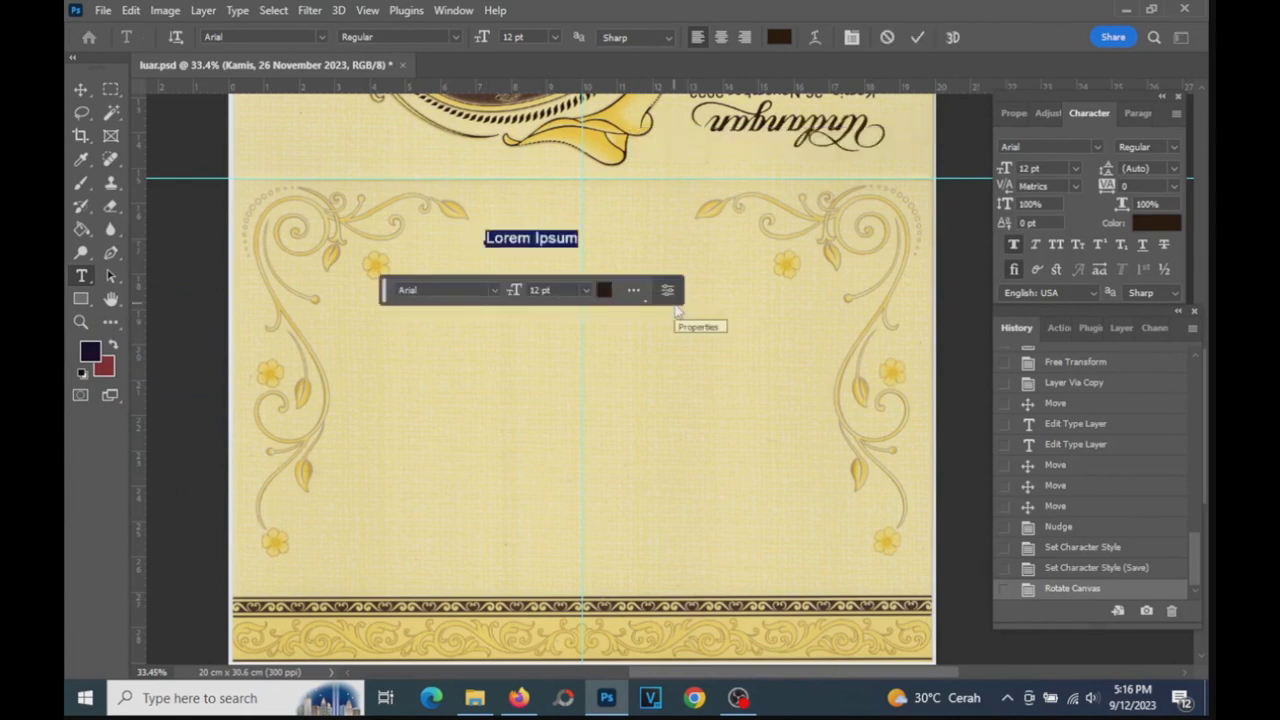
click(584, 291)
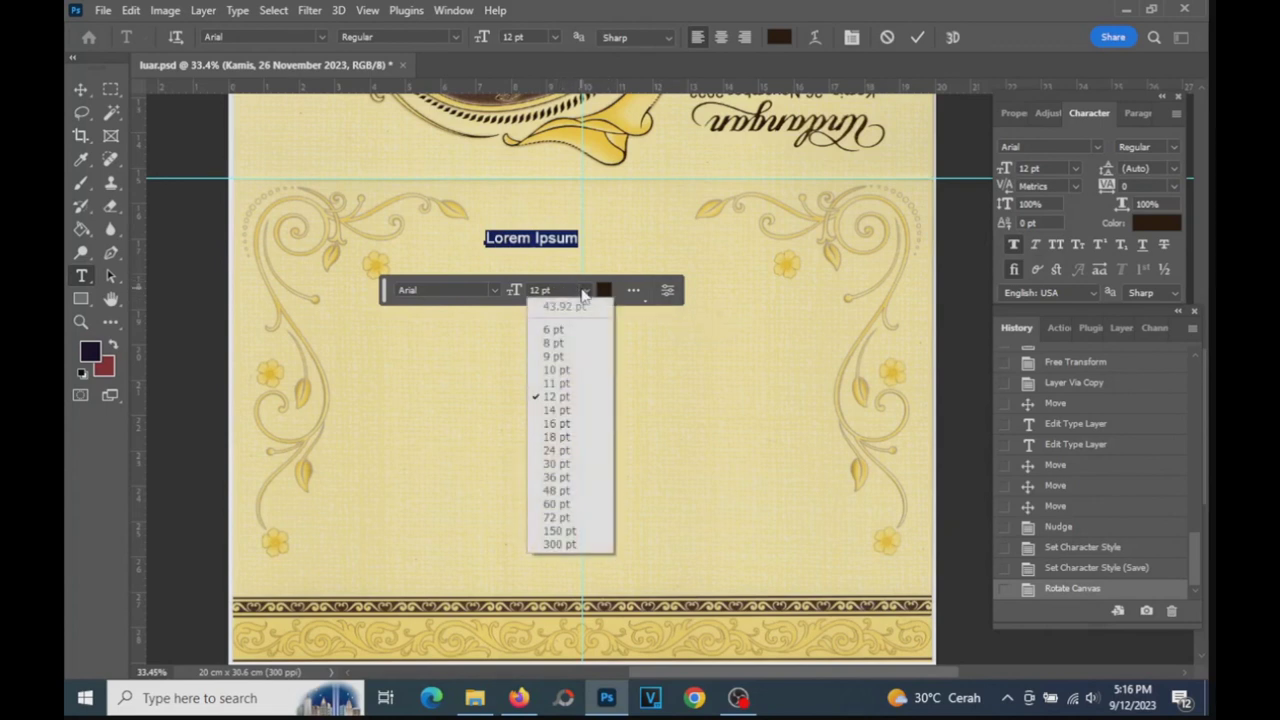
click(560, 410)
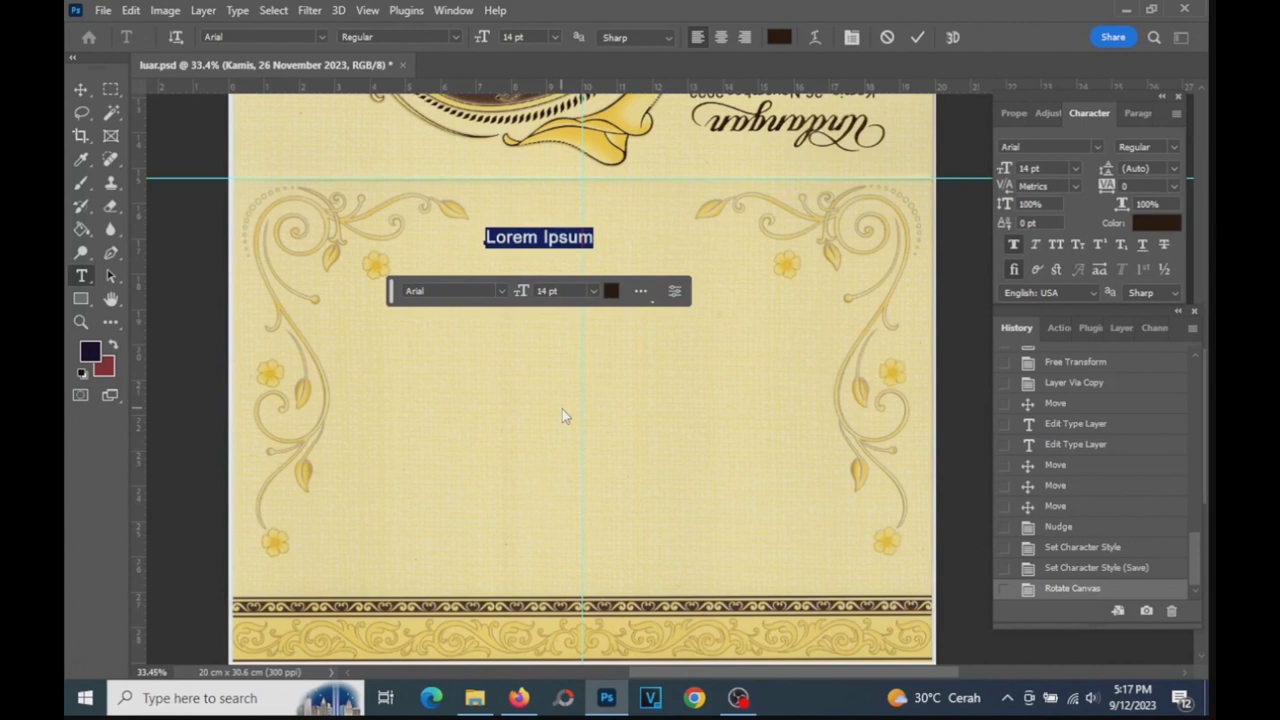
text(Turut)
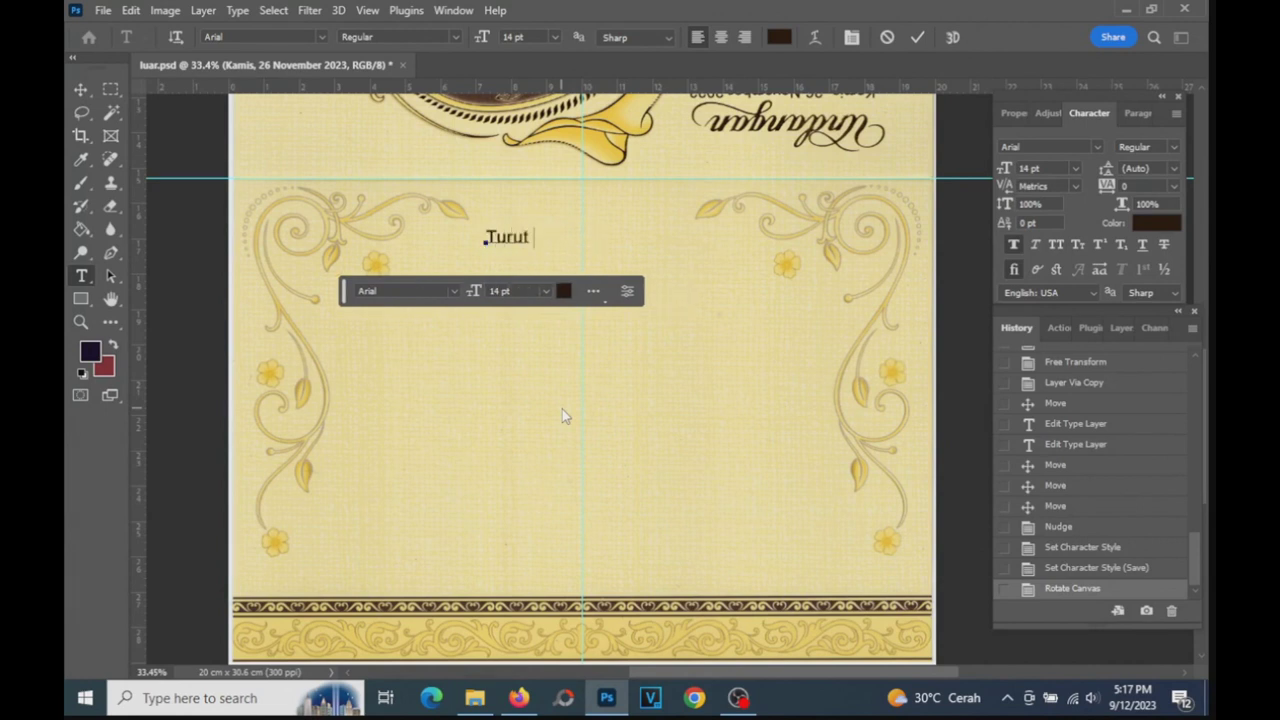
text( Mengundang)
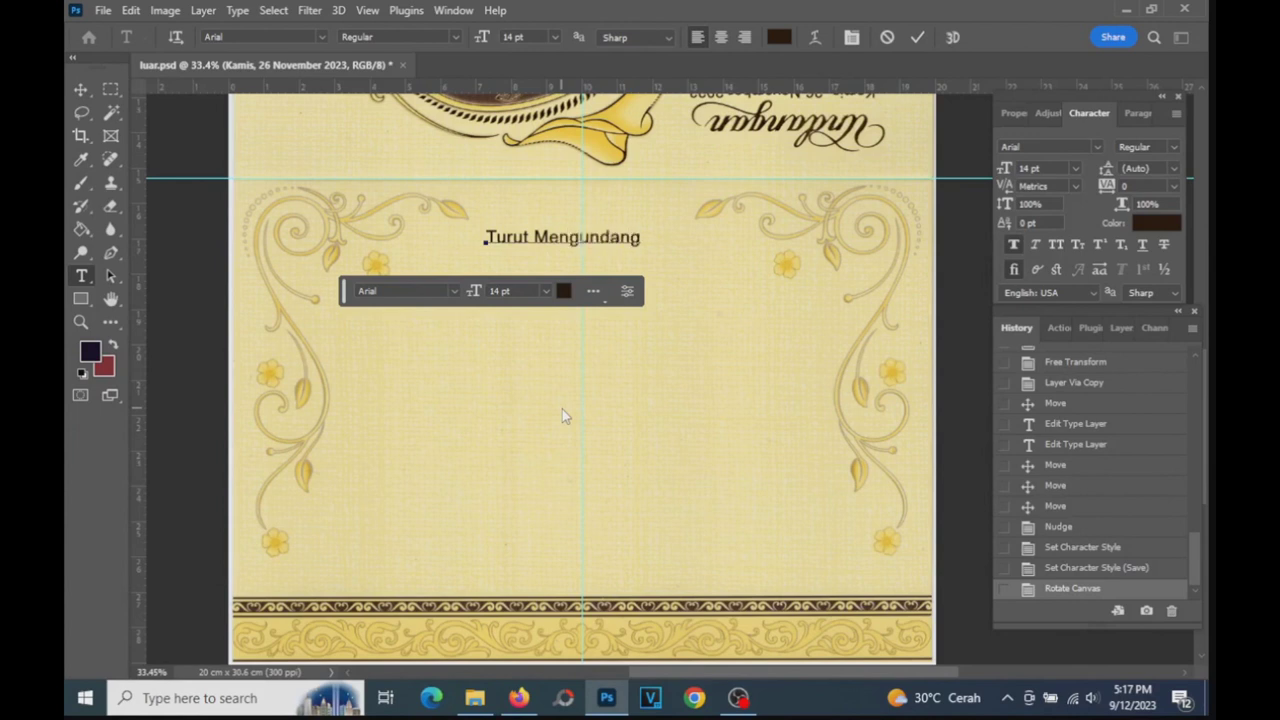
text( :)
click(917, 38)
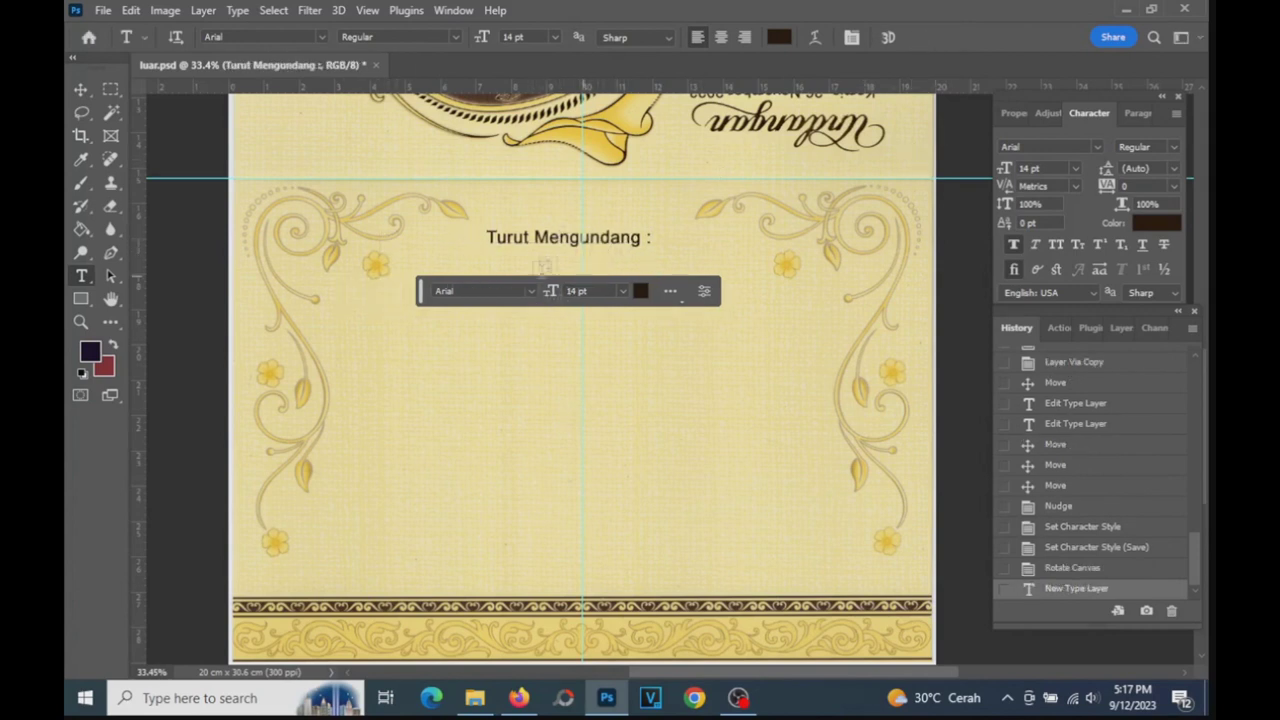
- Change the heading to the Great Vibes font at 16 pt
click(532, 291)
key(Up)
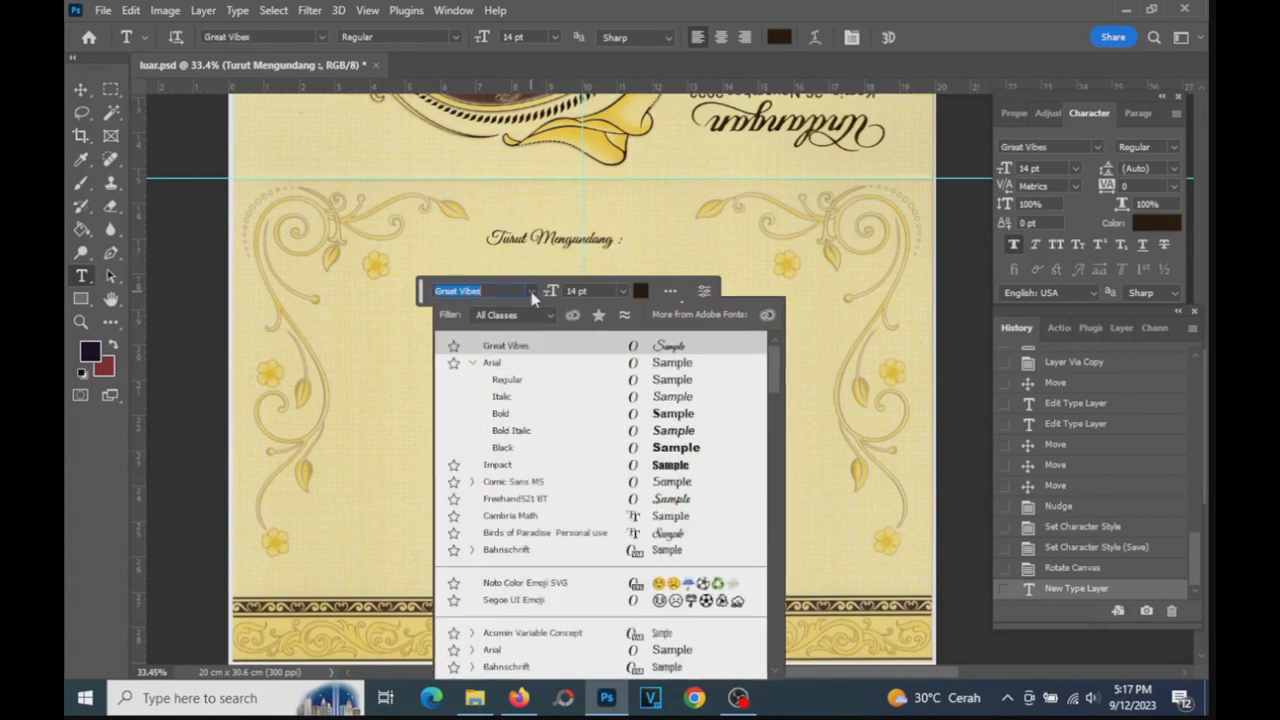
click(584, 431)
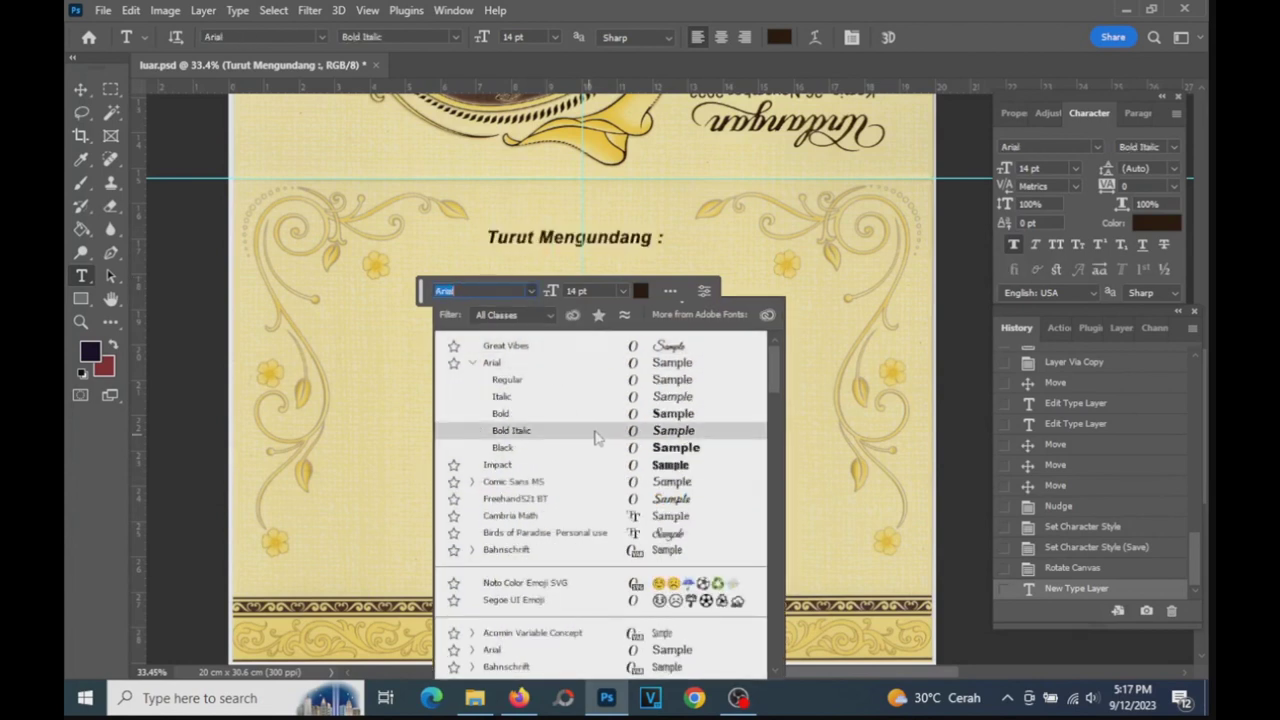
key(Up)
key(Up)
key(Up)
key(Up)
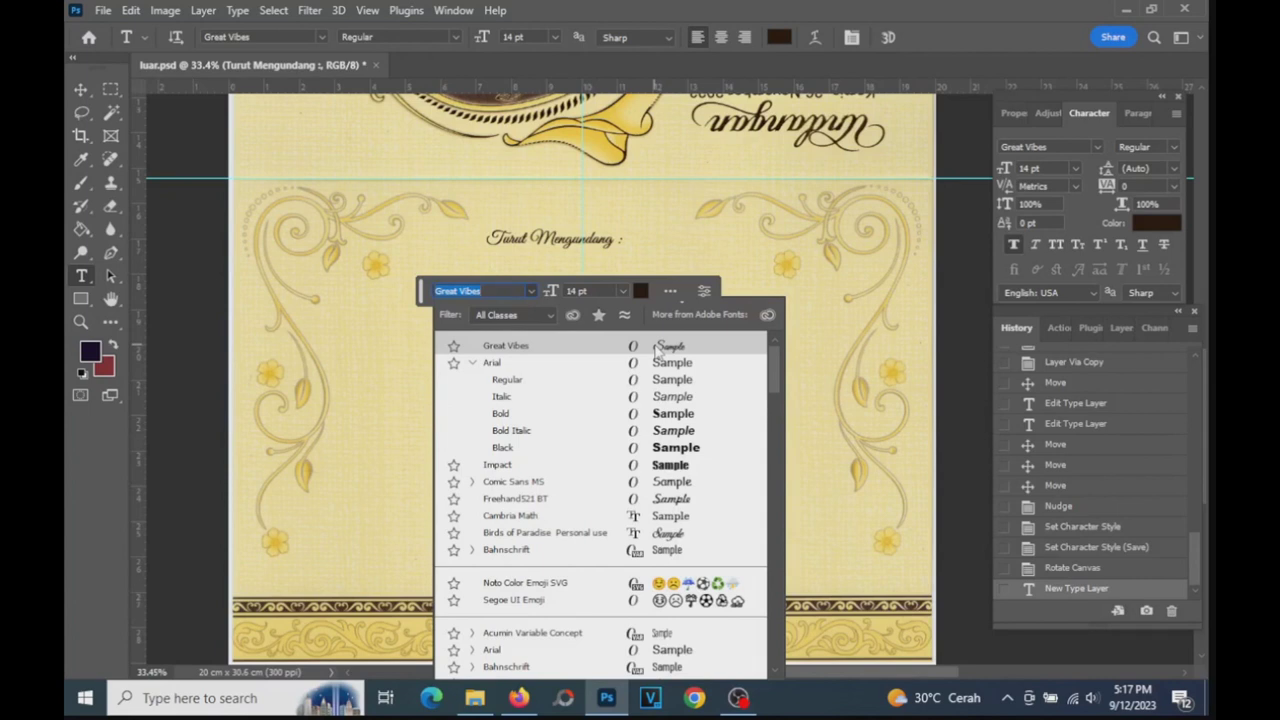
click(657, 350)
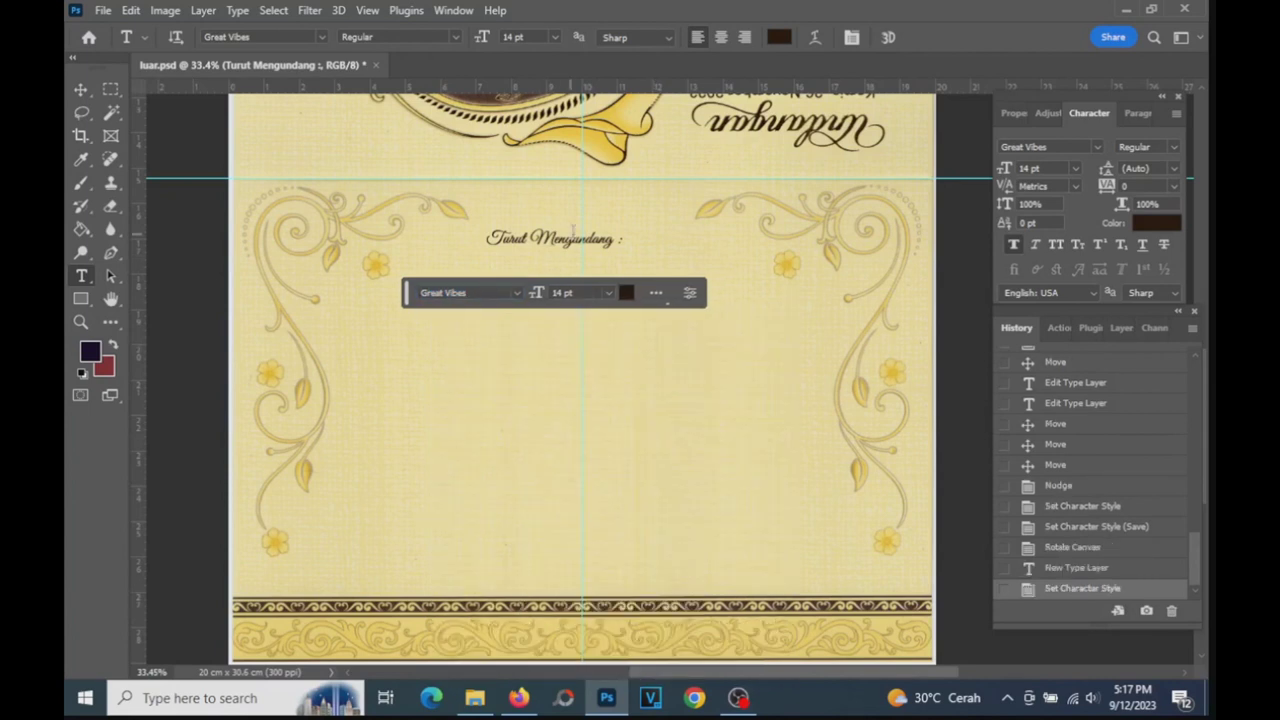
click(607, 293)
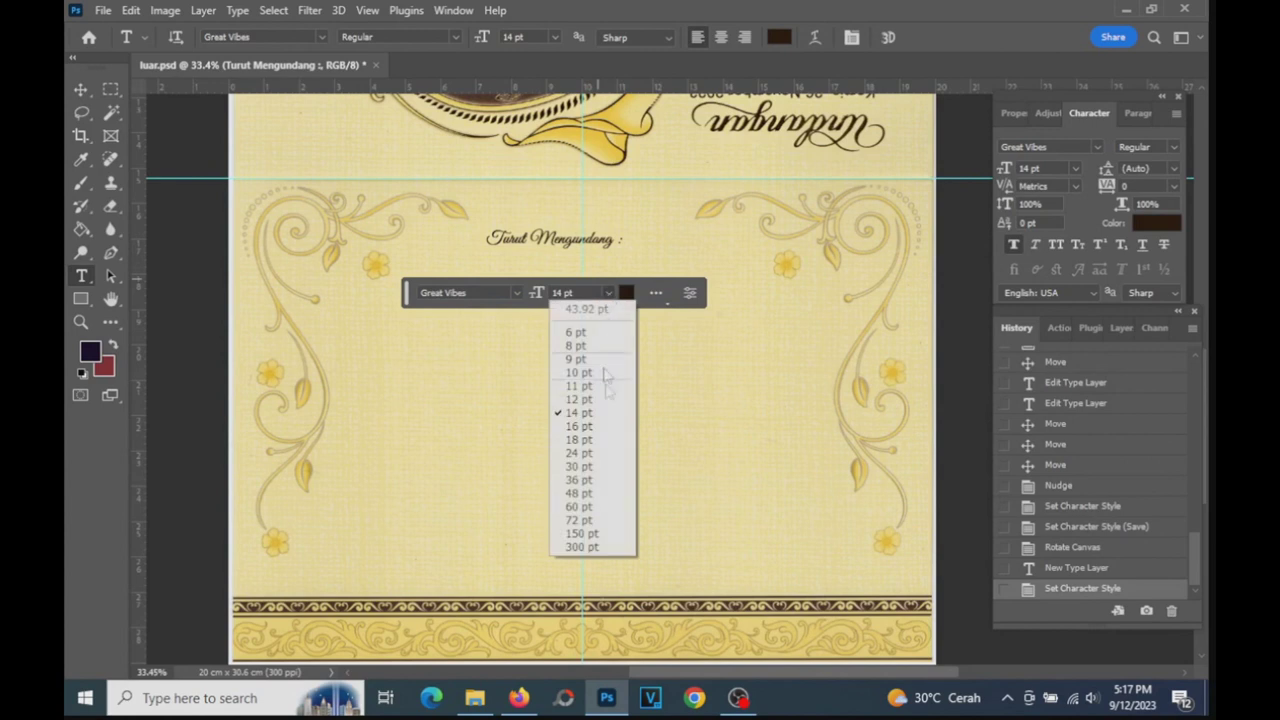
click(588, 427)
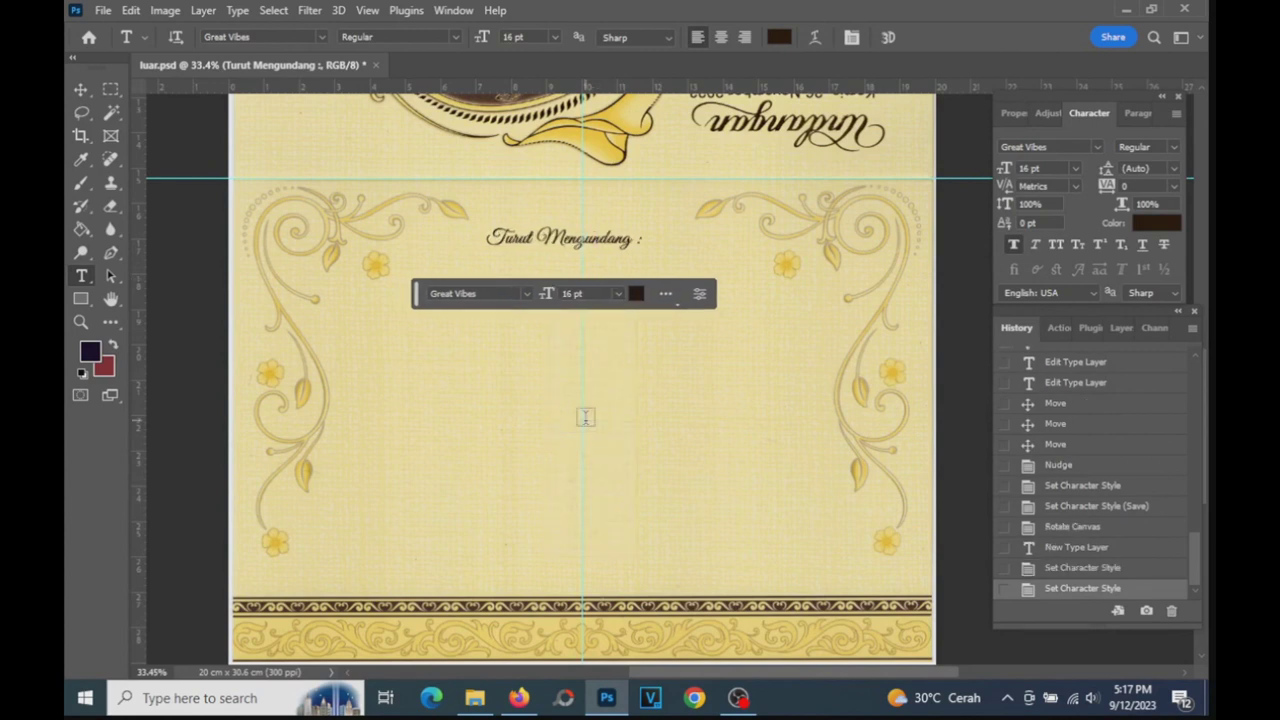
click(80, 89)
- Drag the 'Turut Mengundang :' heading onto the centre line just below the flourishes
drag(608, 244, 622, 241)
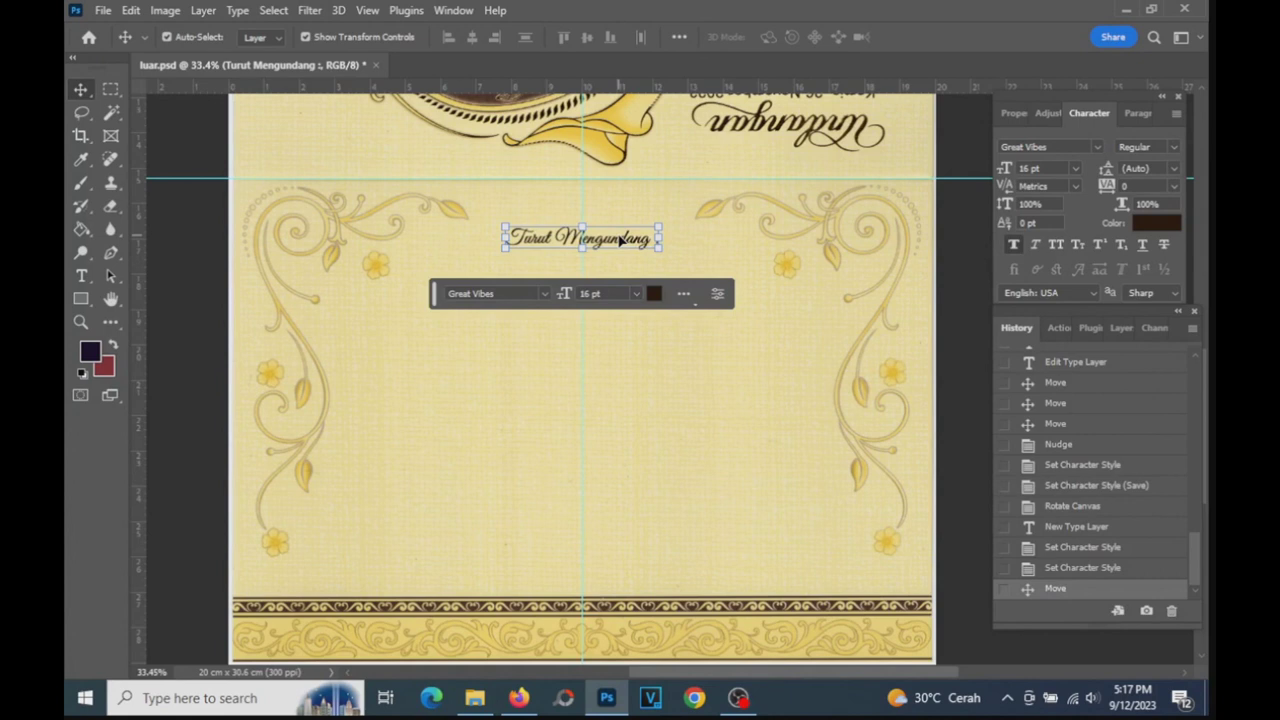
mouse_move(622, 241)
mouse_down()
mouse_move(568, 236)
mouse_move(619, 257)
mouse_up()
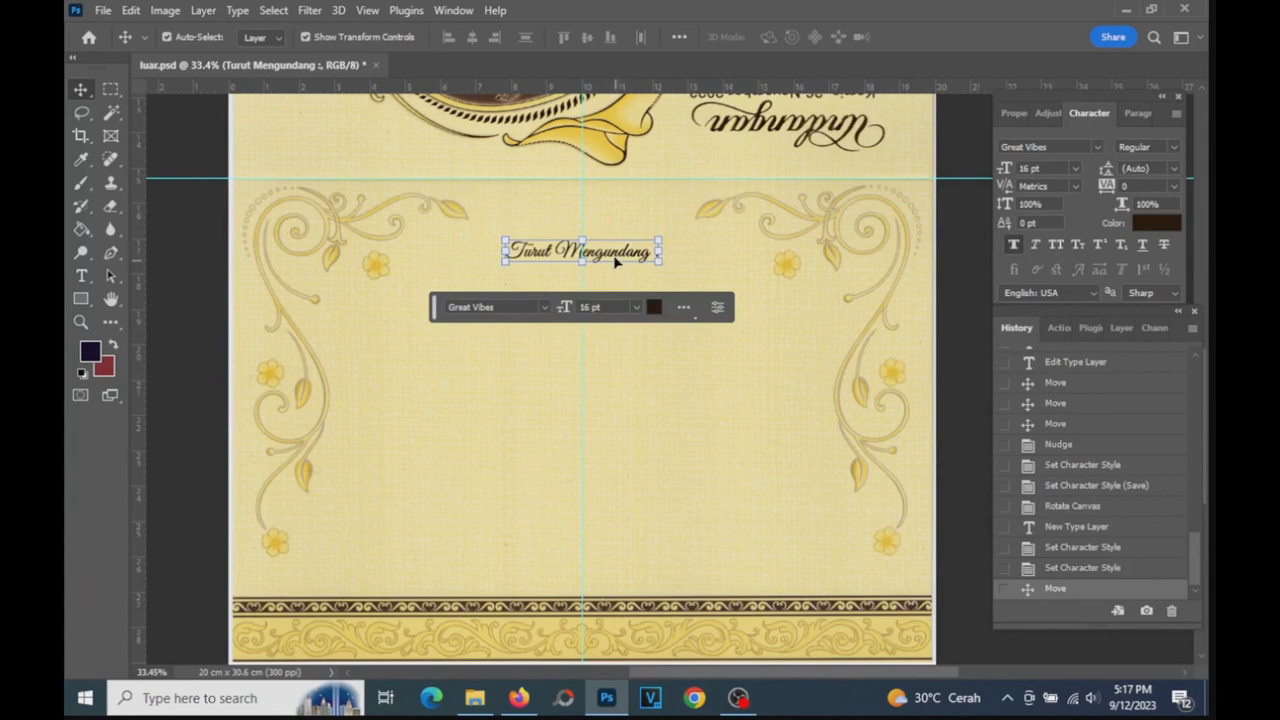
drag(616, 258, 618, 250)
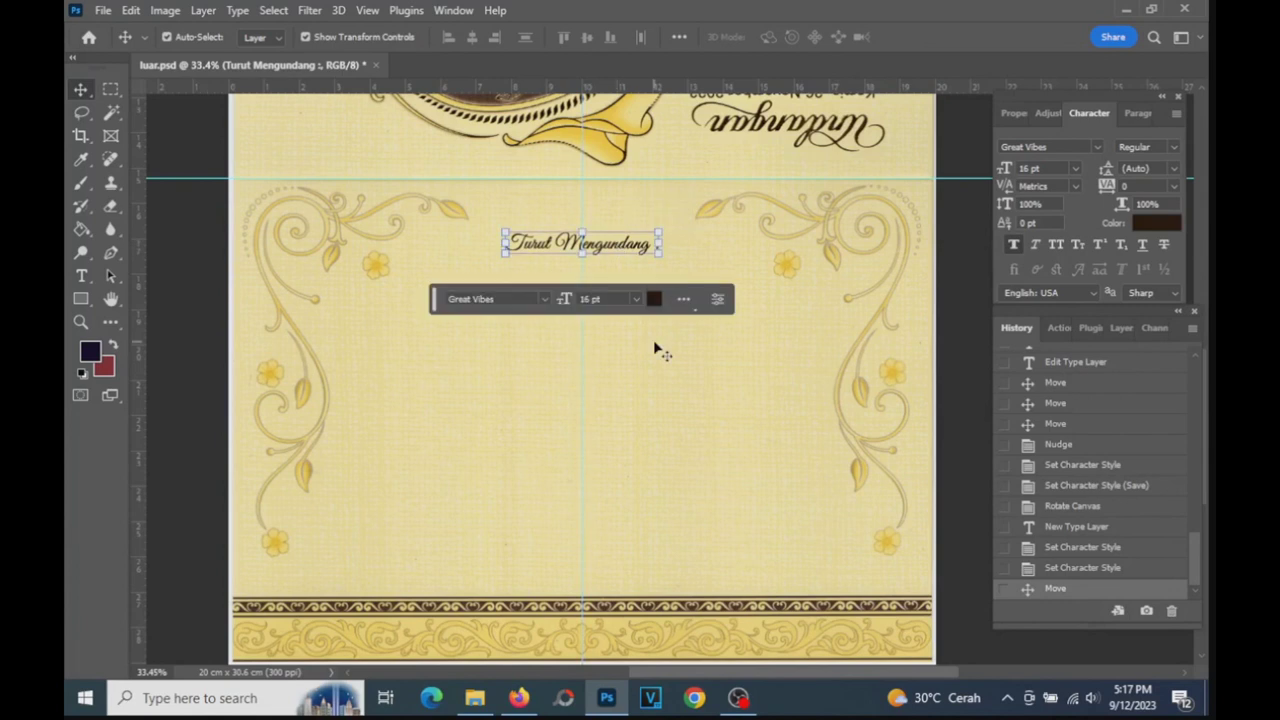
click(657, 349)
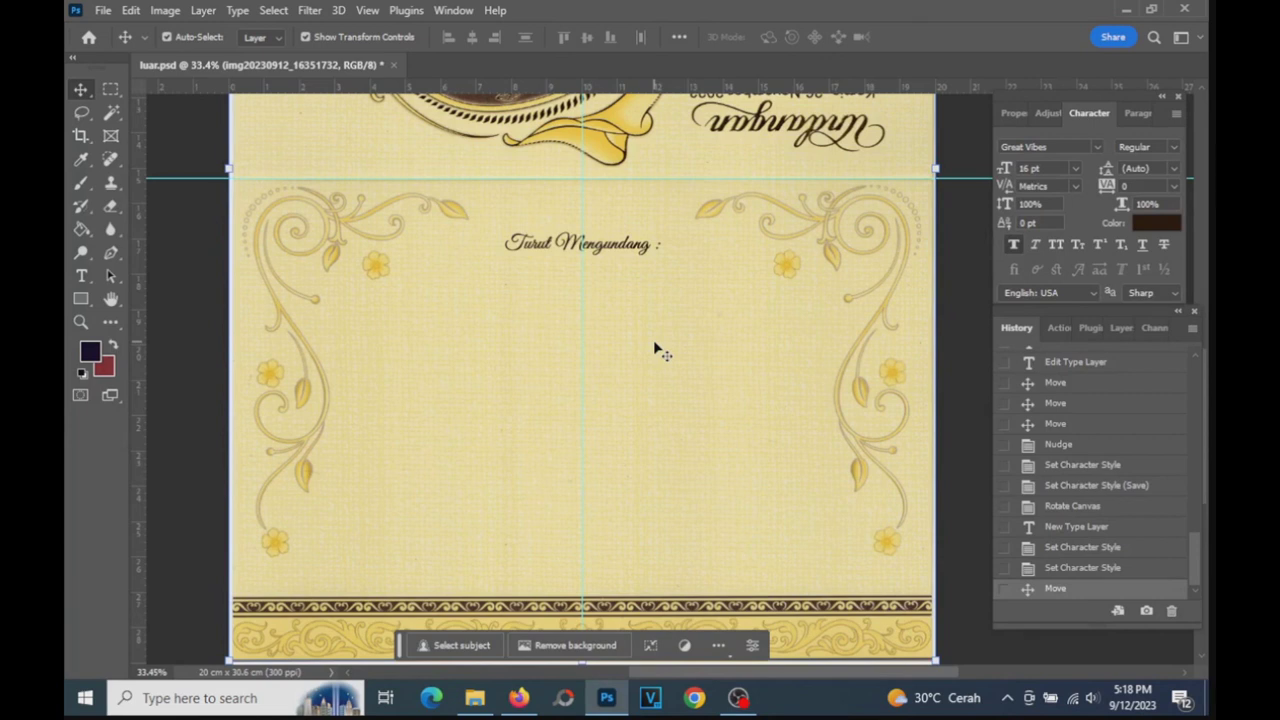
click(616, 251)
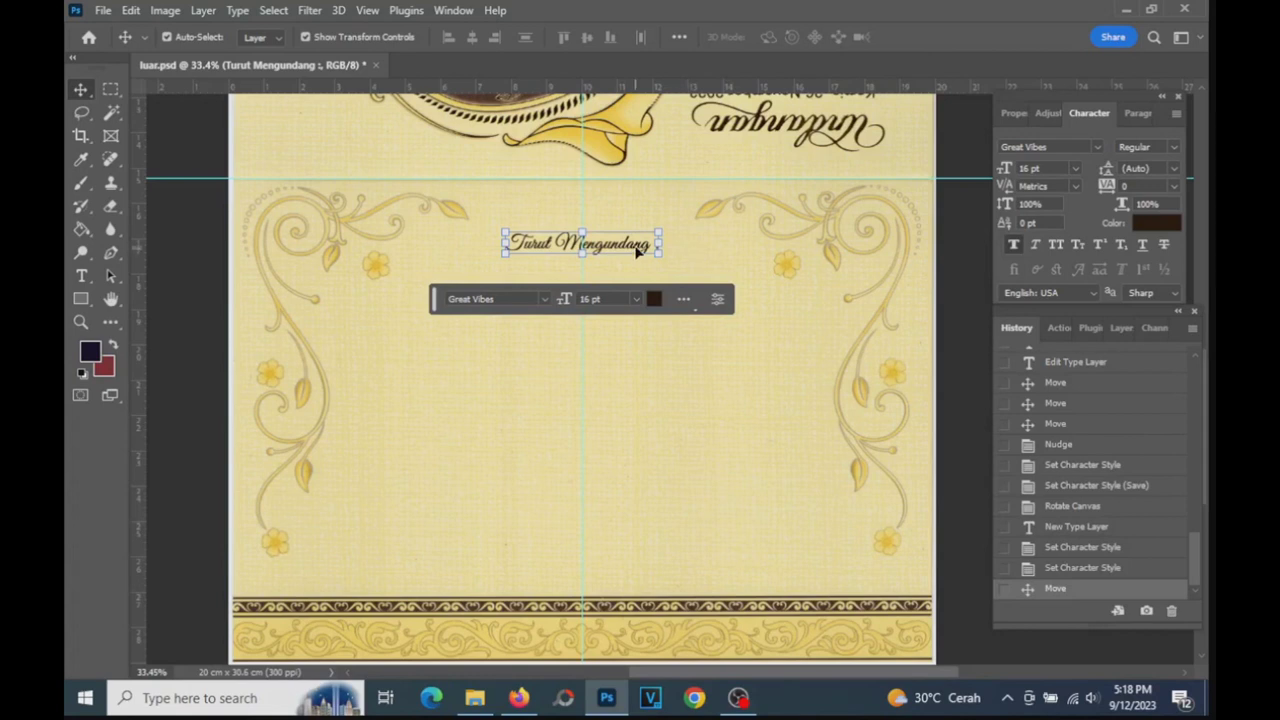
click(706, 266)
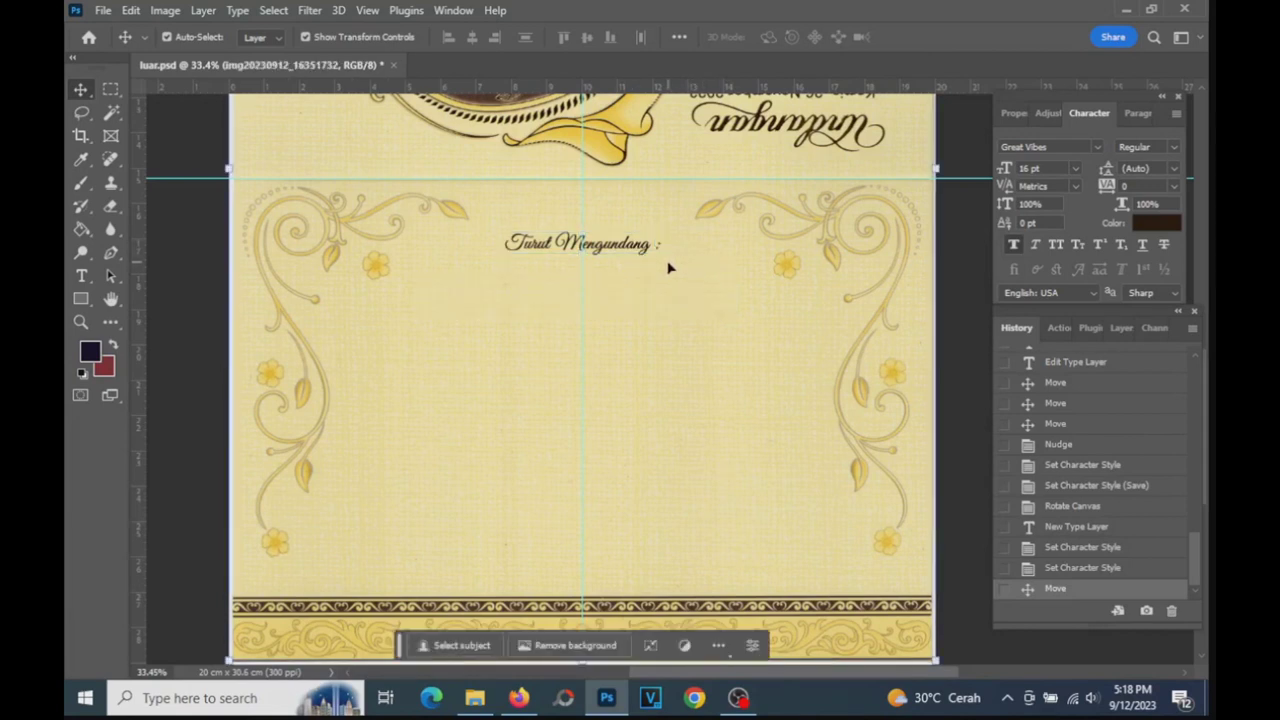
click(81, 276)
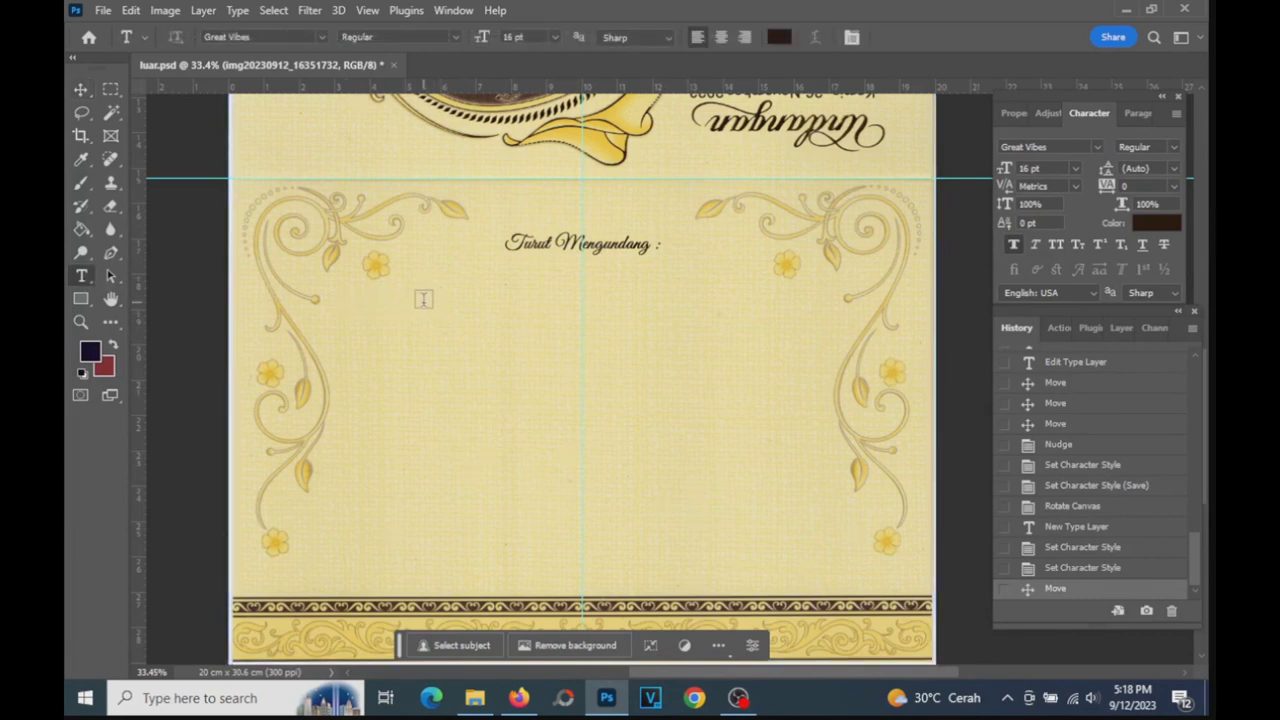
- Start an Arial list under the heading with invitee 1: the first guest's name (KASDES Teluk Majelis)
click(430, 296)
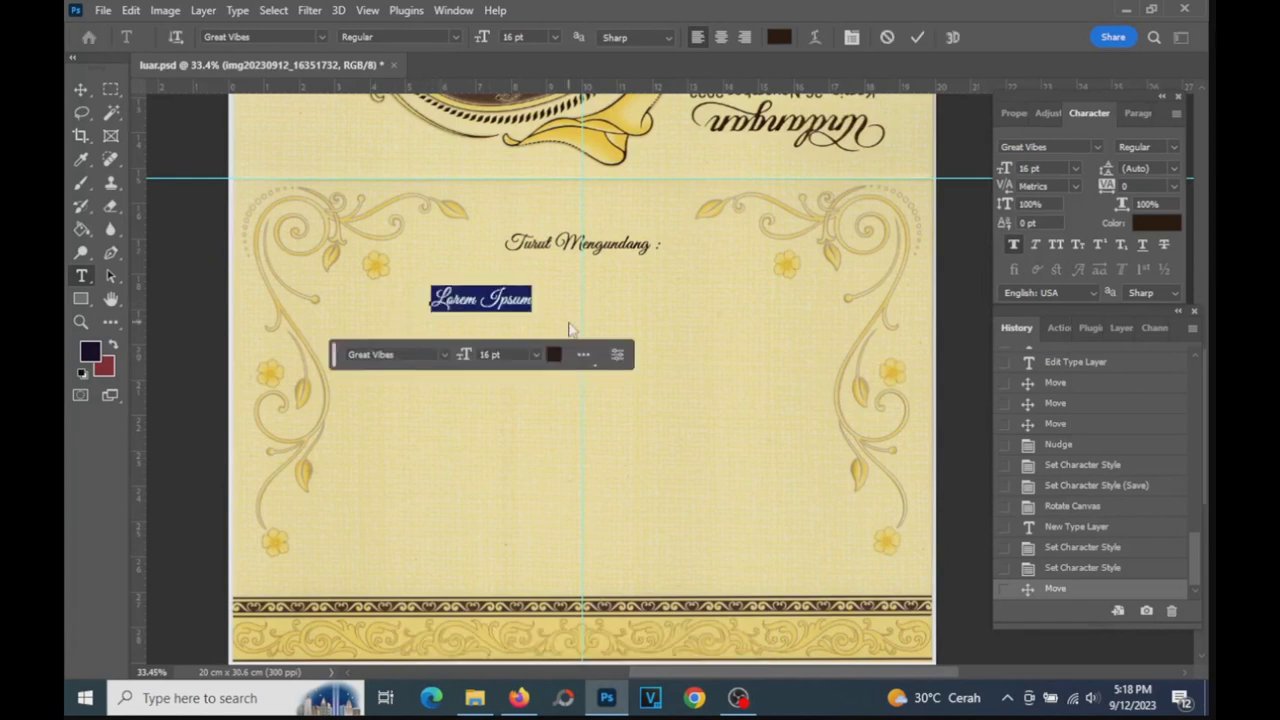
click(445, 356)
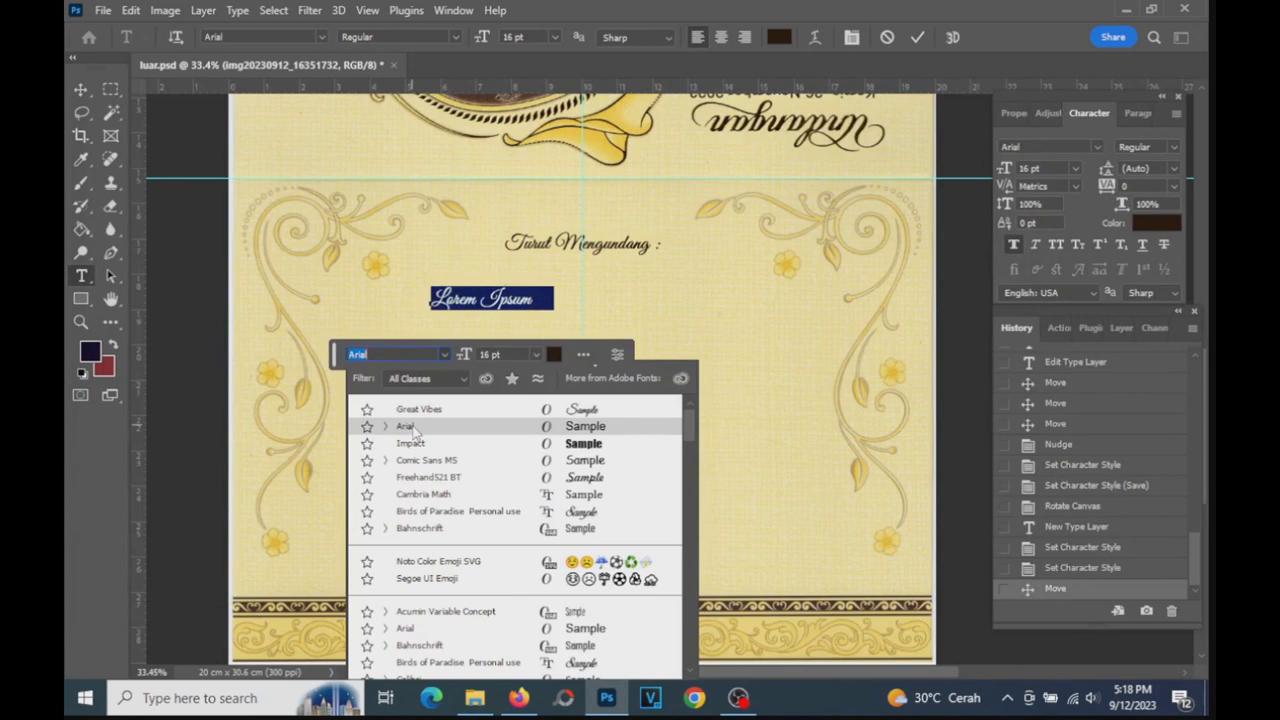
click(413, 427)
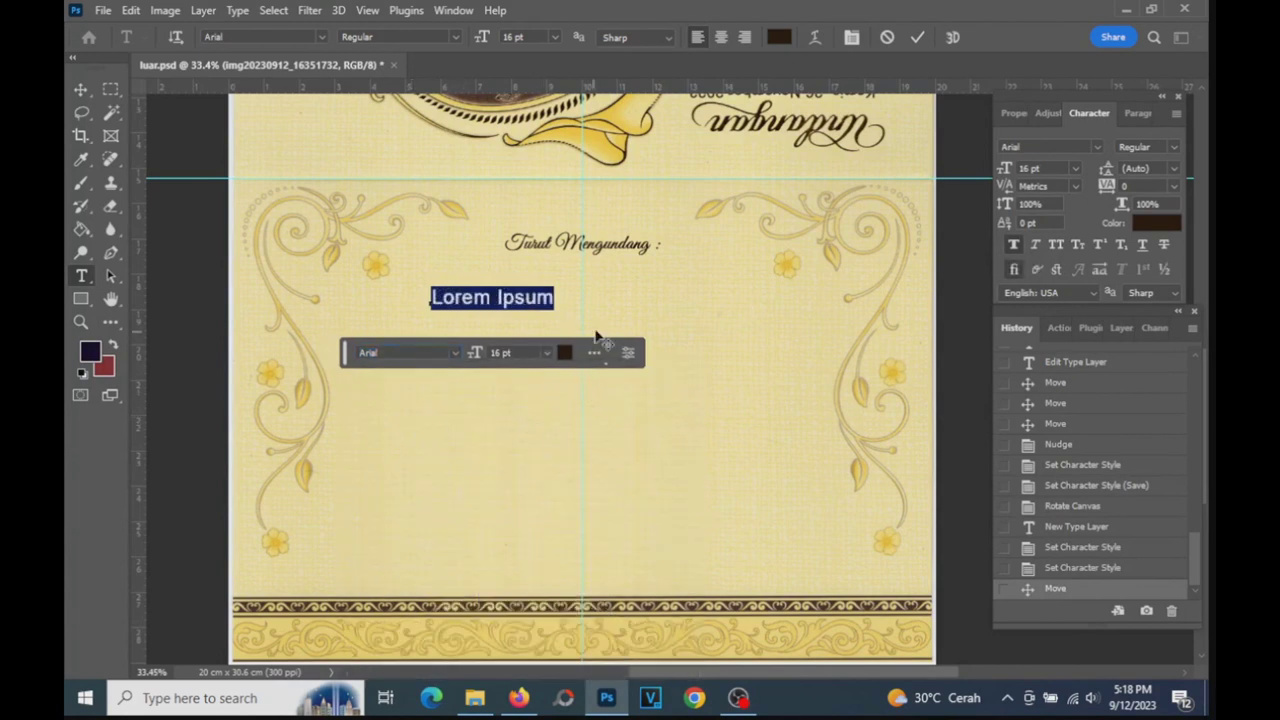
text(1)
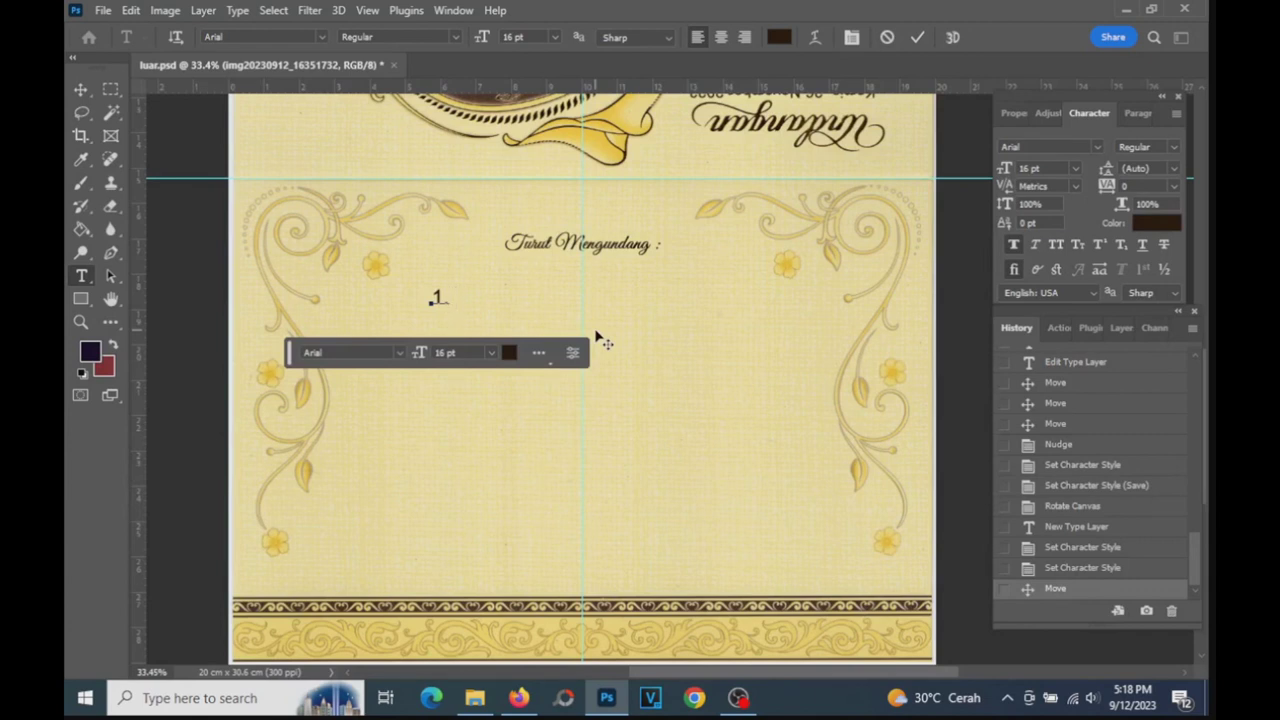
text(Bapa)
key(BackSpace)
text(k)
key(Delete)
key(Delete)
key(Delete)
key(BackSpace)
text(pk)
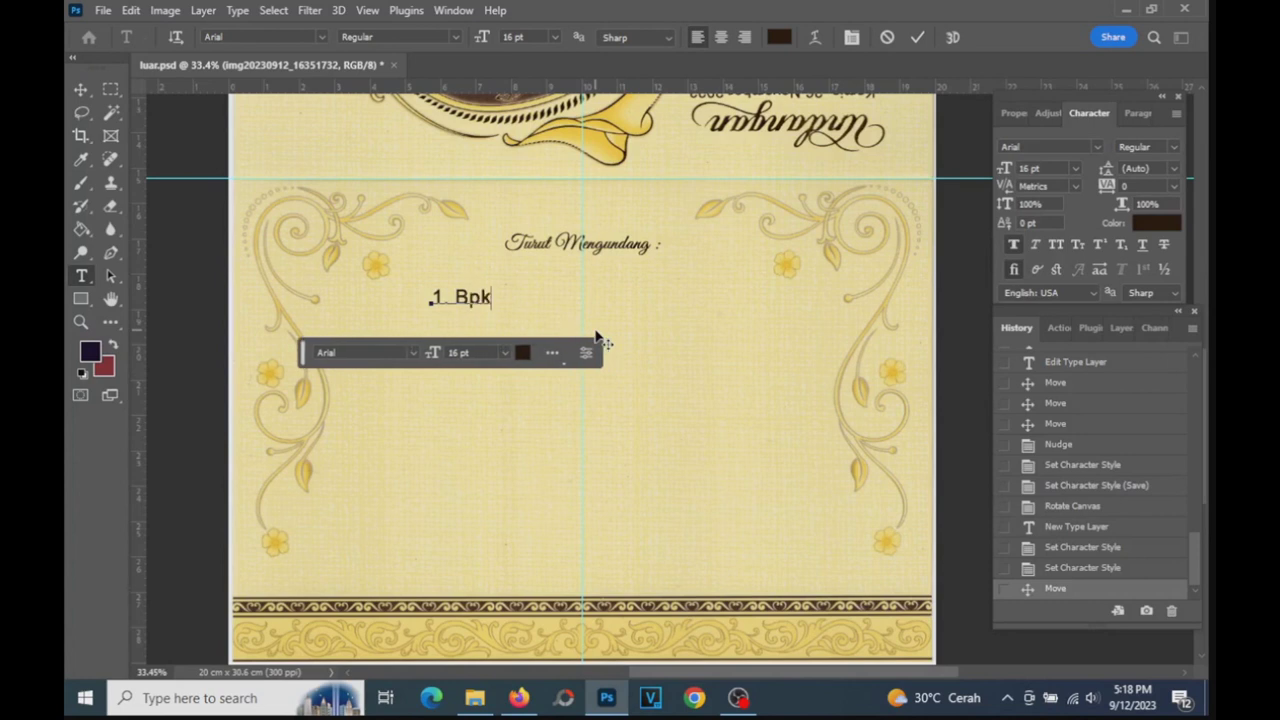
text( A)
text(n)
key(BackSpace)
text(b)
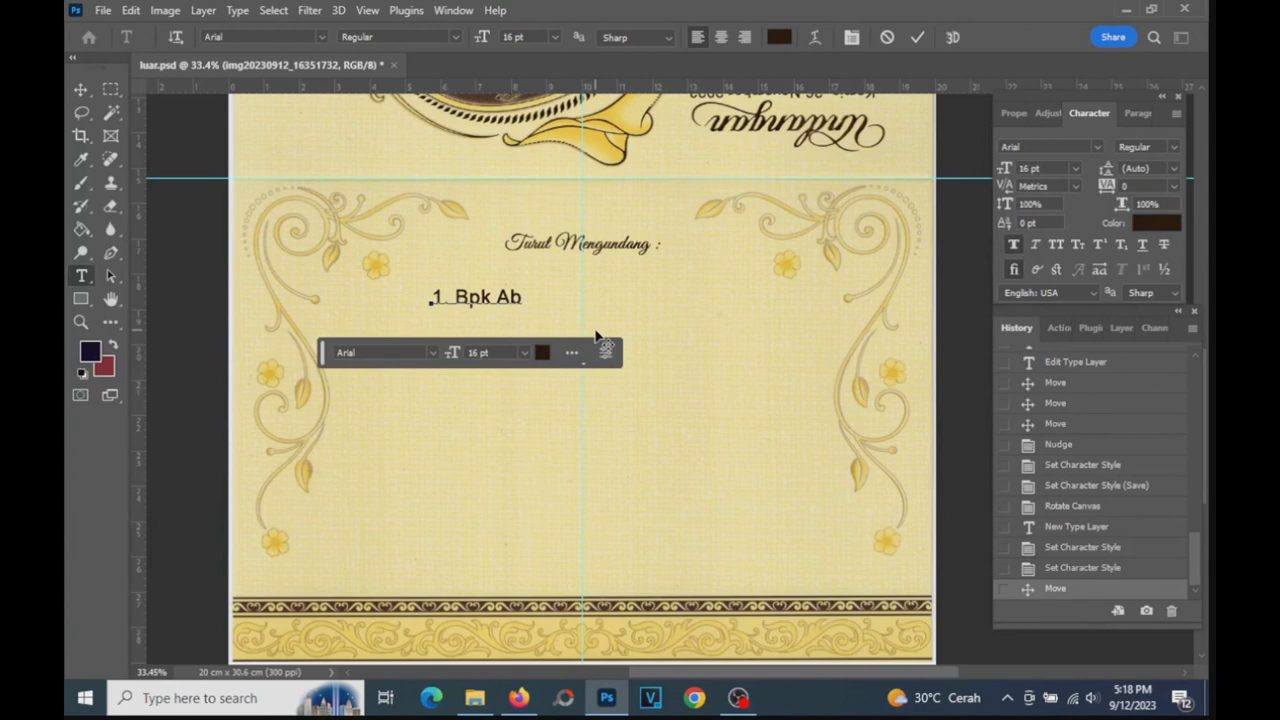
text(dul )
text(Fa)
text(ttah )
text(()
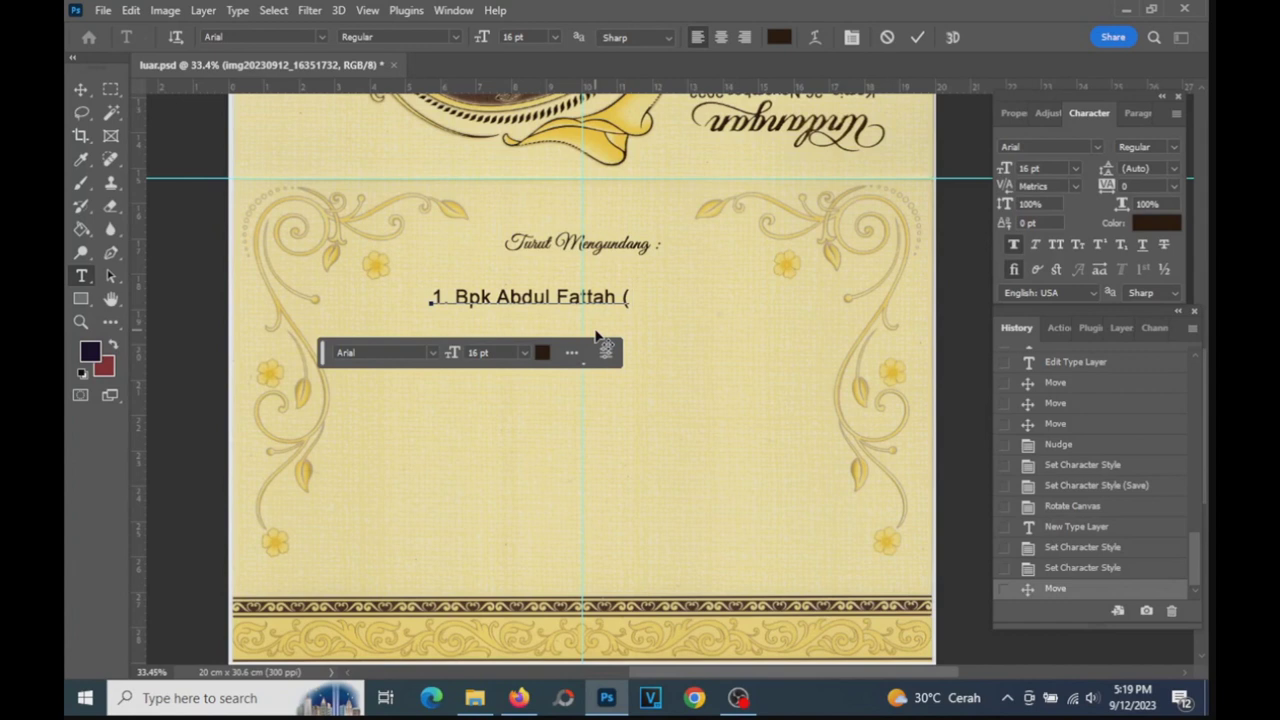
text( KASDES)
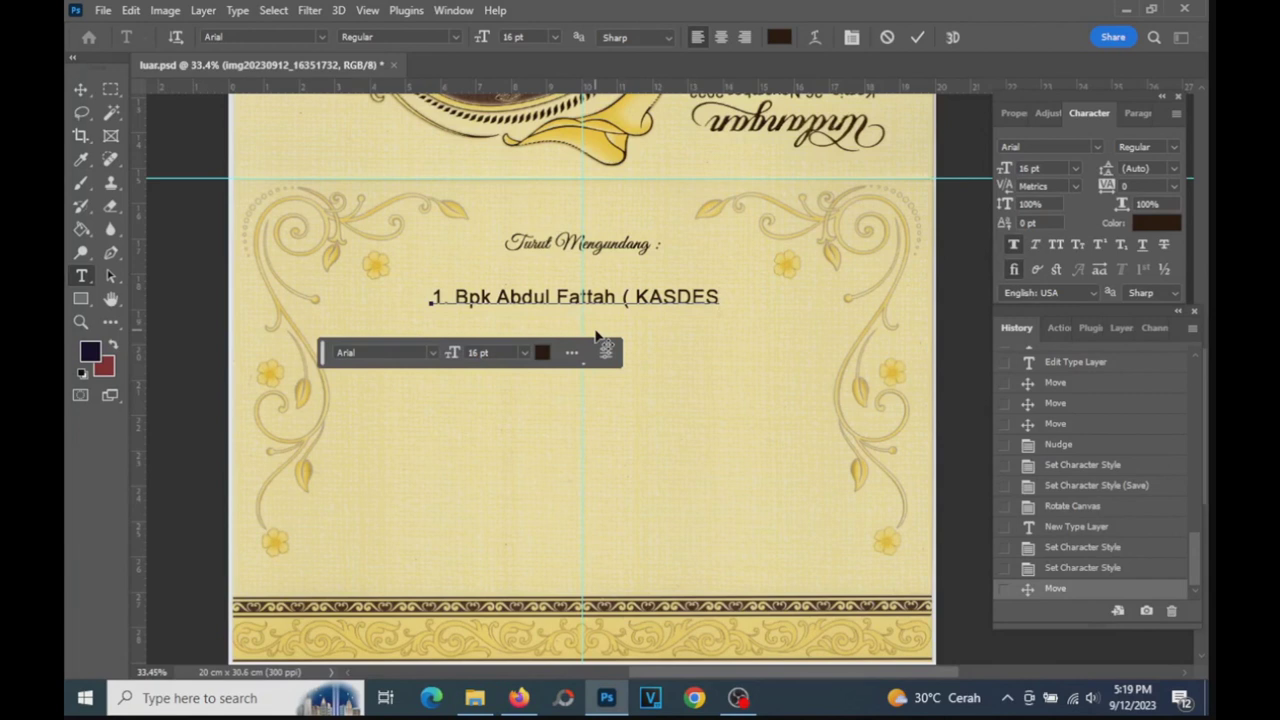
text( T eluk Majelis)
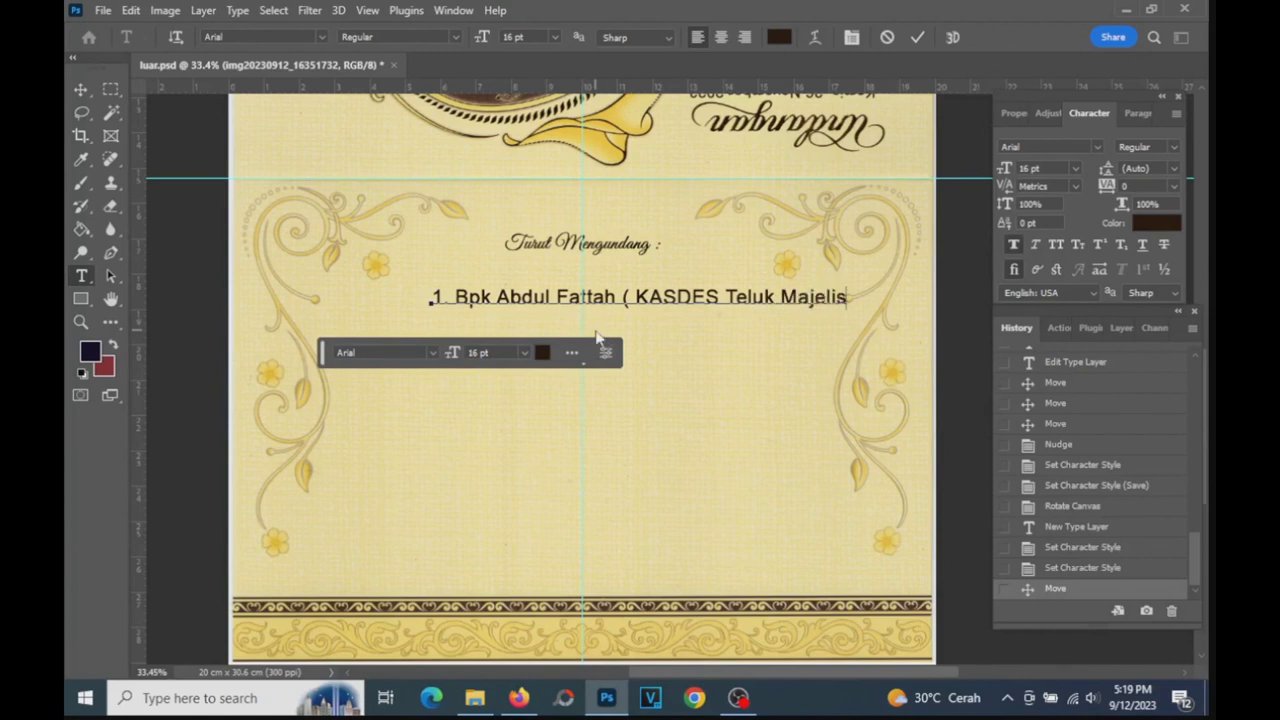
text())
key(Return)
- Add invitee 2, the second guest's name (KADUS Teluk Majelis), and begin item 3
text(2. )
text(Bpk)
text(Rudiyanto)
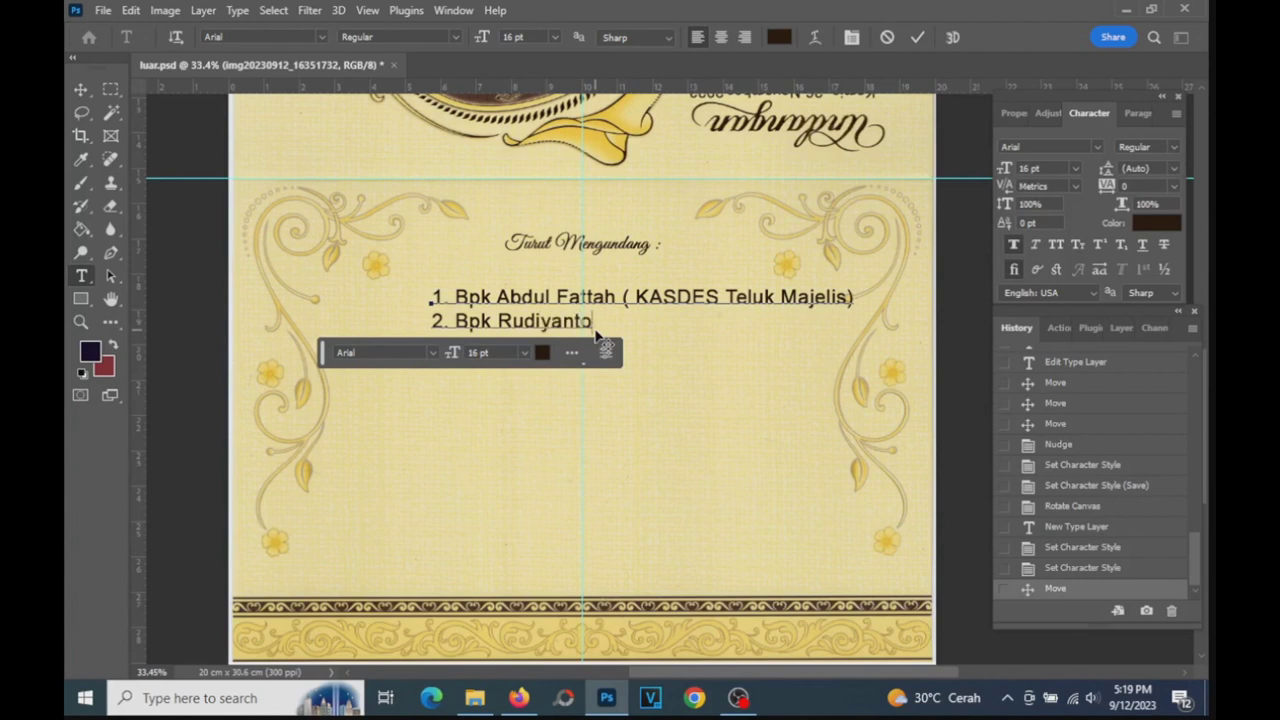
text((KADUS Telu k Majelis)
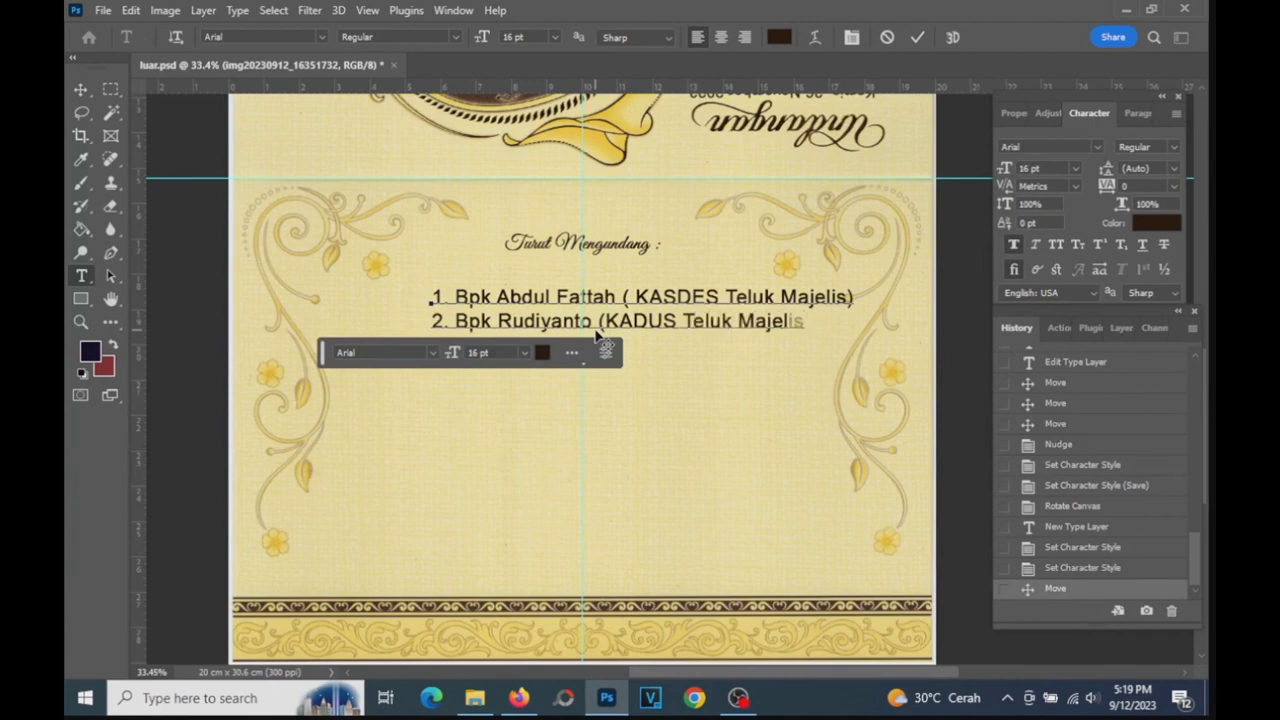
text())
key(Return)
text(3.)
drag(325, 352, 309, 597)
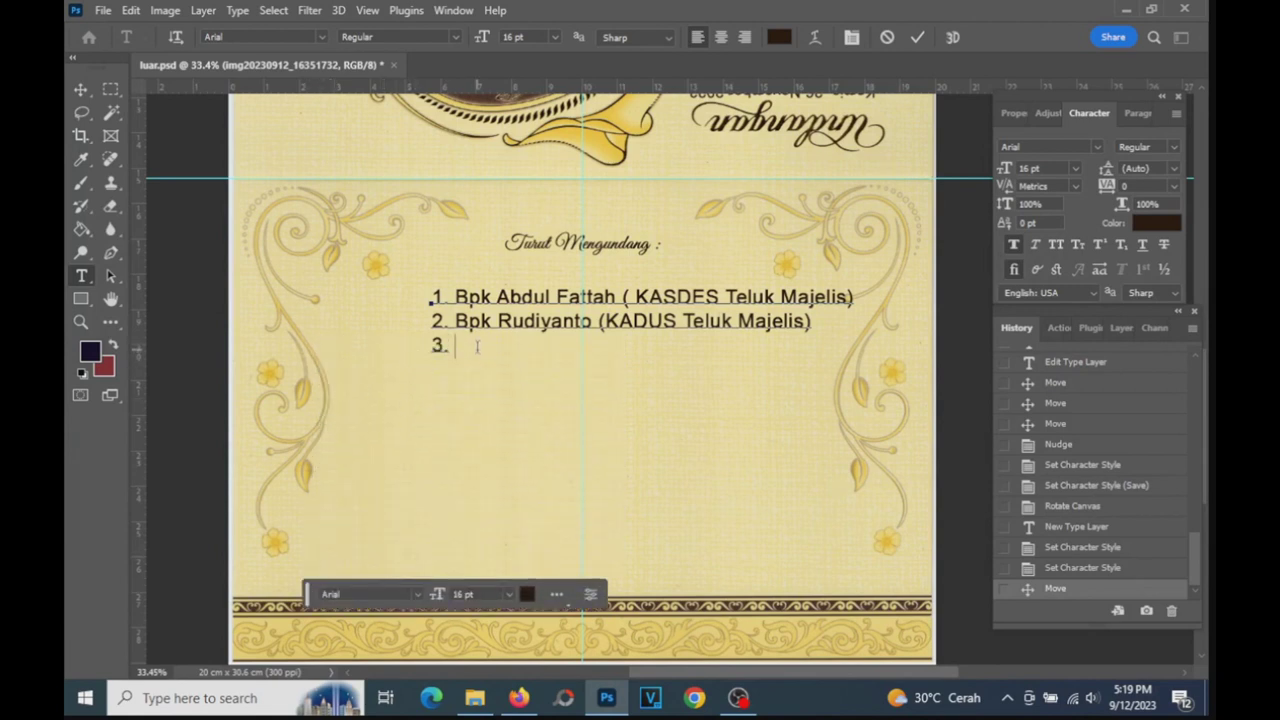
text(Bpk)
text(Abdul )
text(Muis)
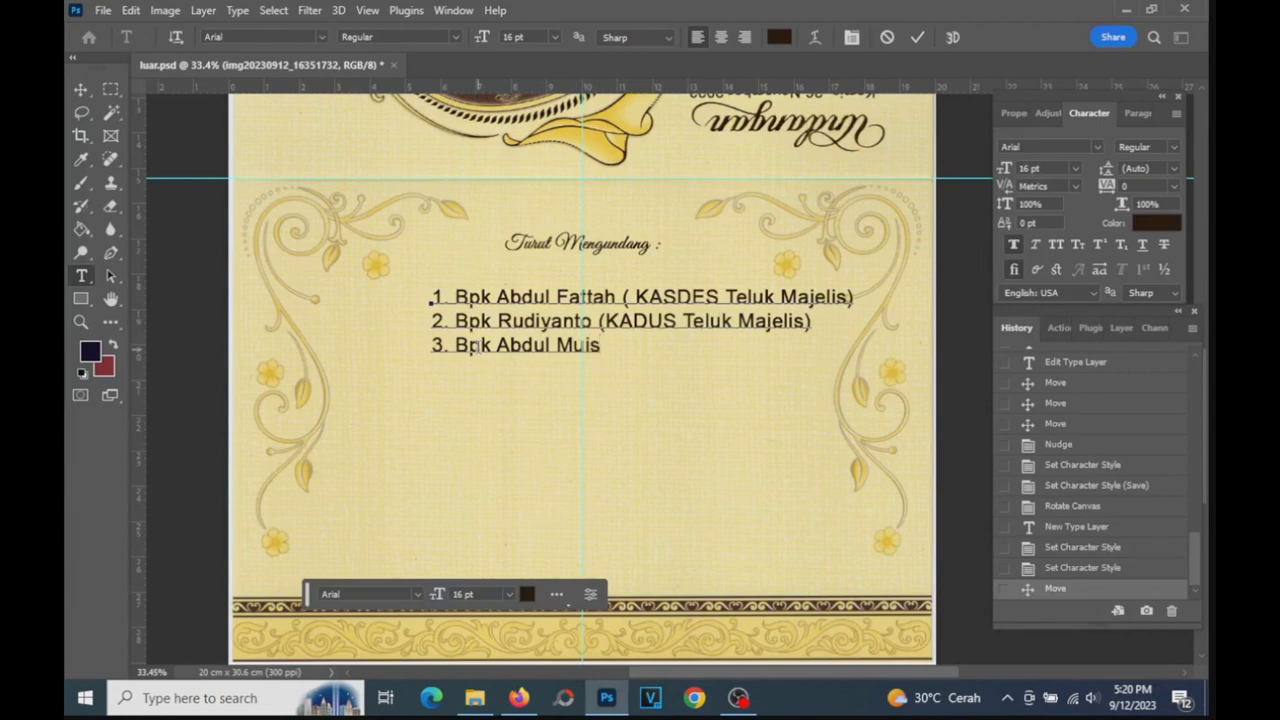
text( (Imam)
text())
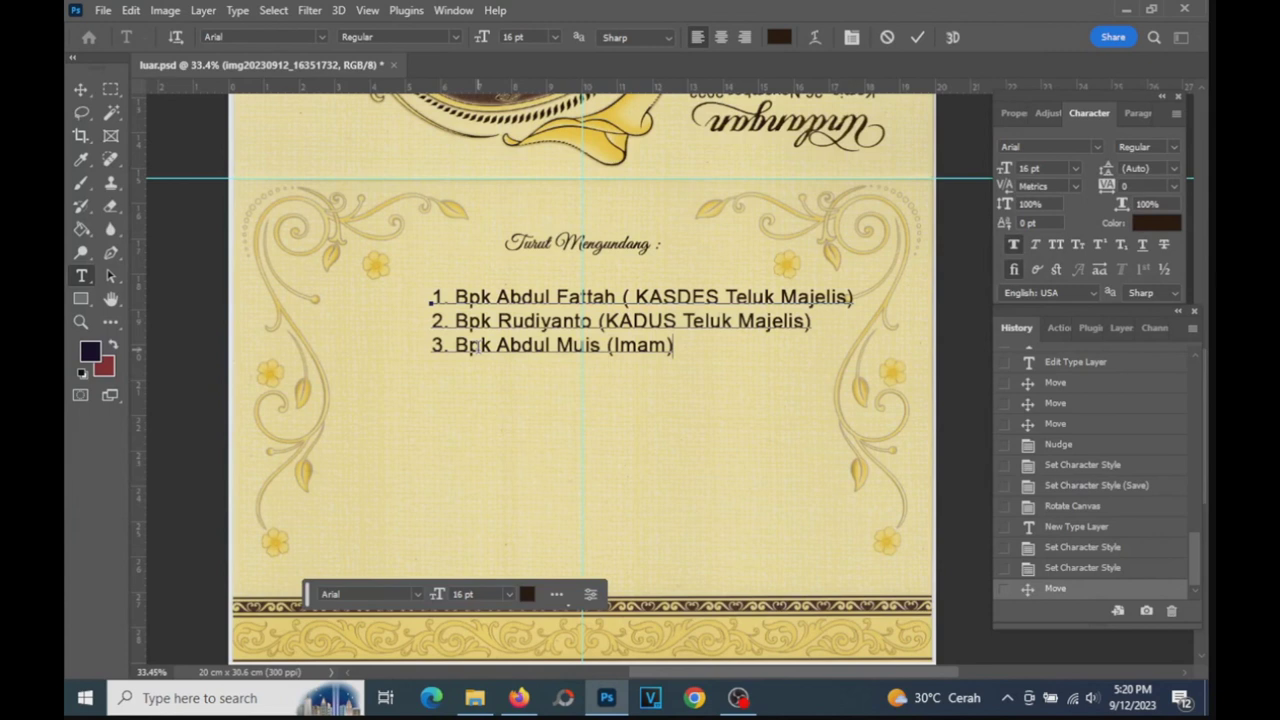
key(Return)
text(4. Bpk )
text(Marji )
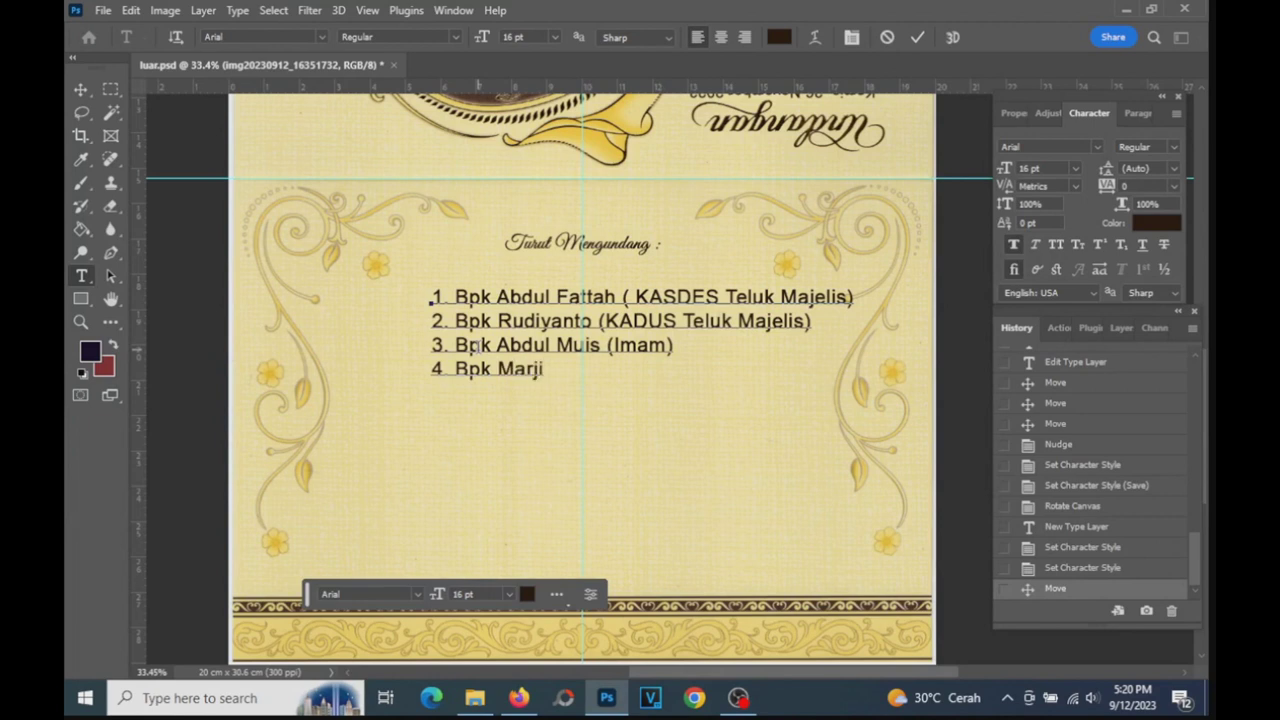
text(()
text(RT)
text( 18 Teluk Makelis)
key(BackSpace)
key(BackSpace)
key(BackSpace)
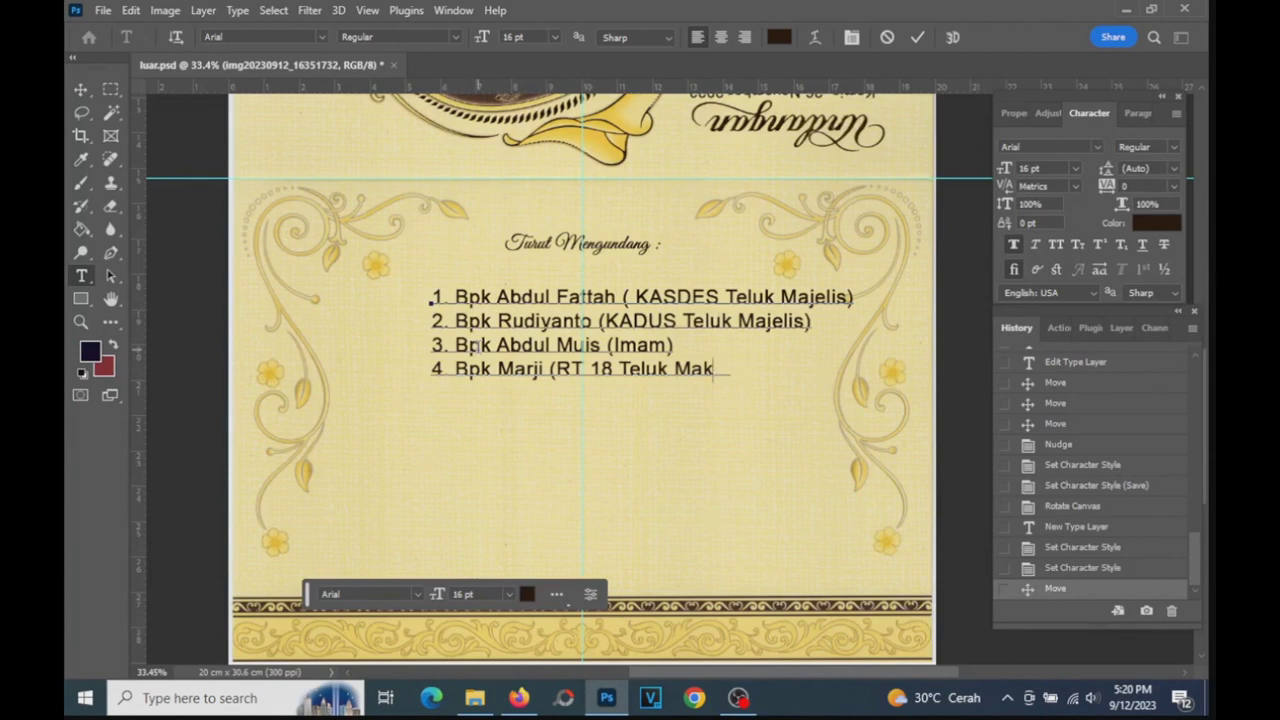
key(BackSpace)
text(jelis)
text())
key(Return)
text(5. )
text(Bpk)
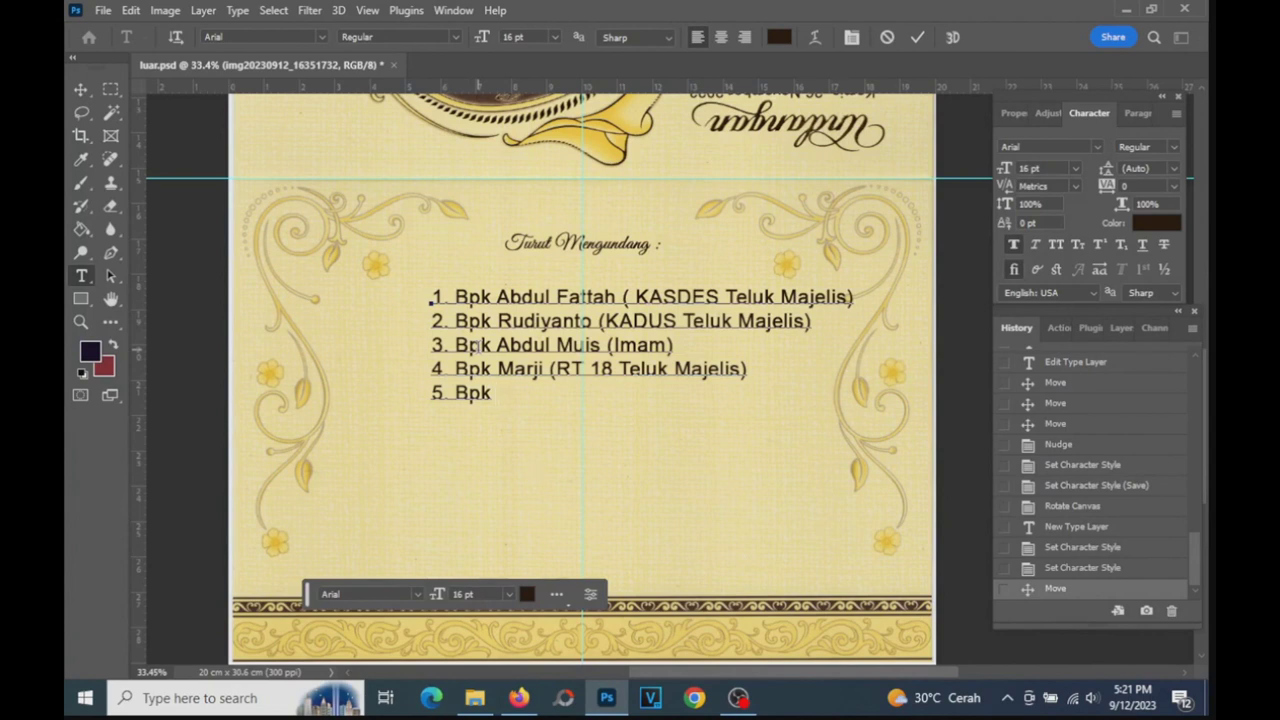
key(BackSpace)
key(BackSpace)
key(BackSpace)
key(BackSpace)
text(Mar)
text(zuki)
text( ()
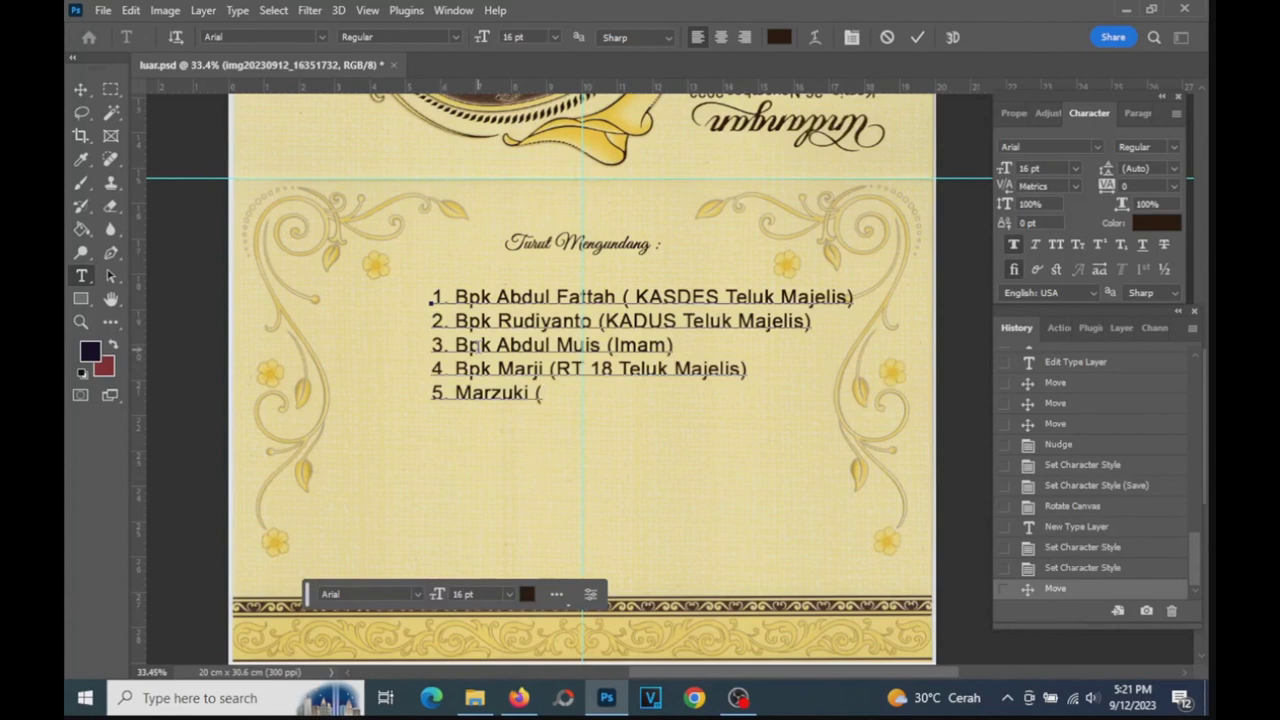
text(Ket)
text(ua Pemuda))
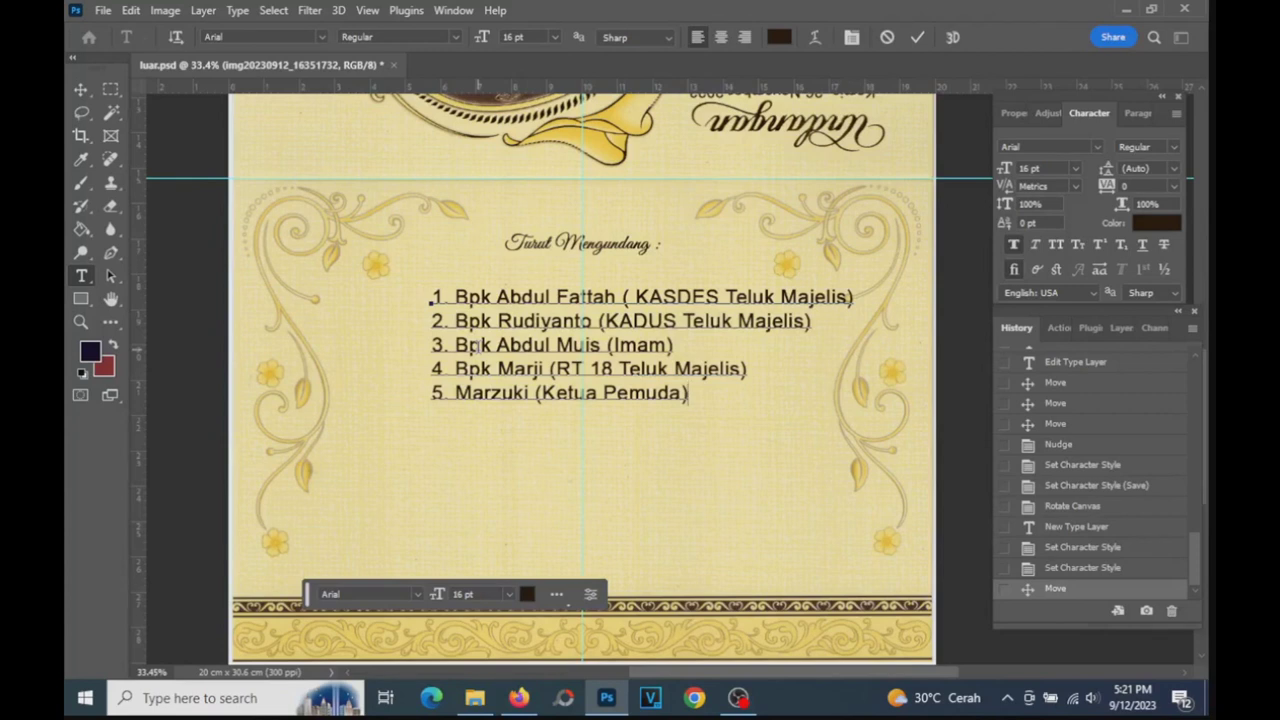
key(Return)
text(6.)
text(Mbah Pah man)
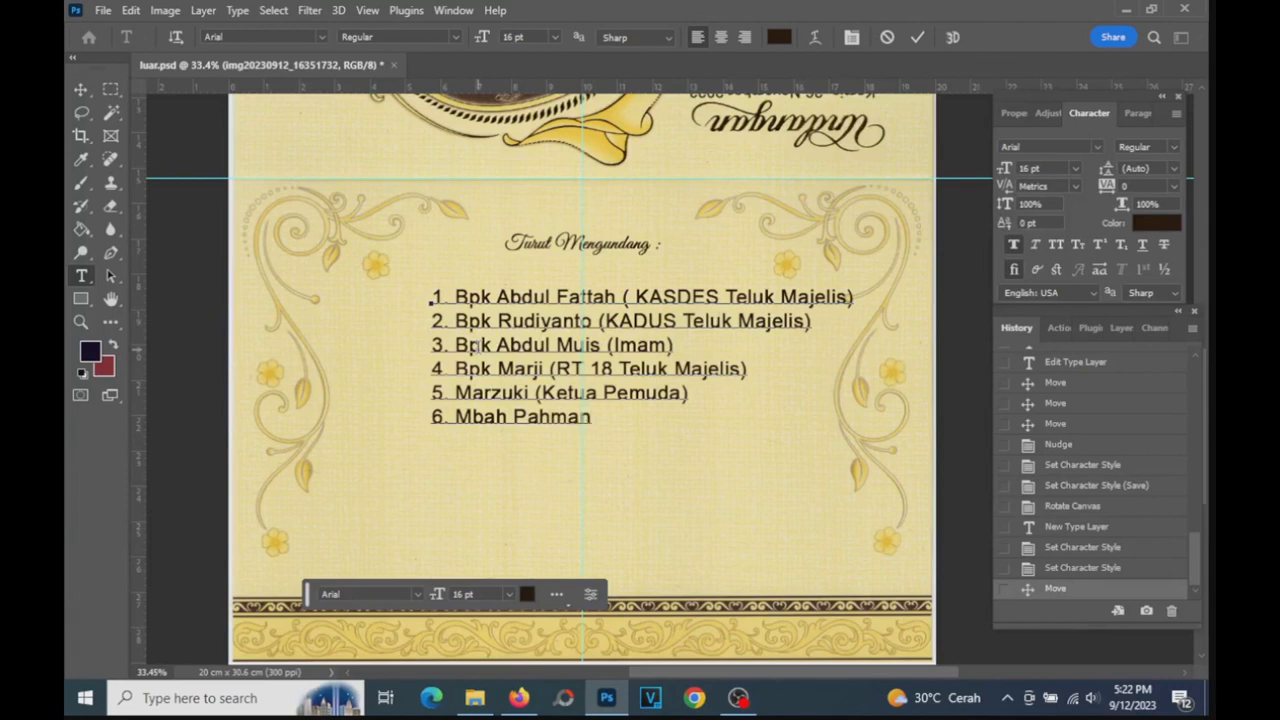
text( (Tokoh Masyrakat))
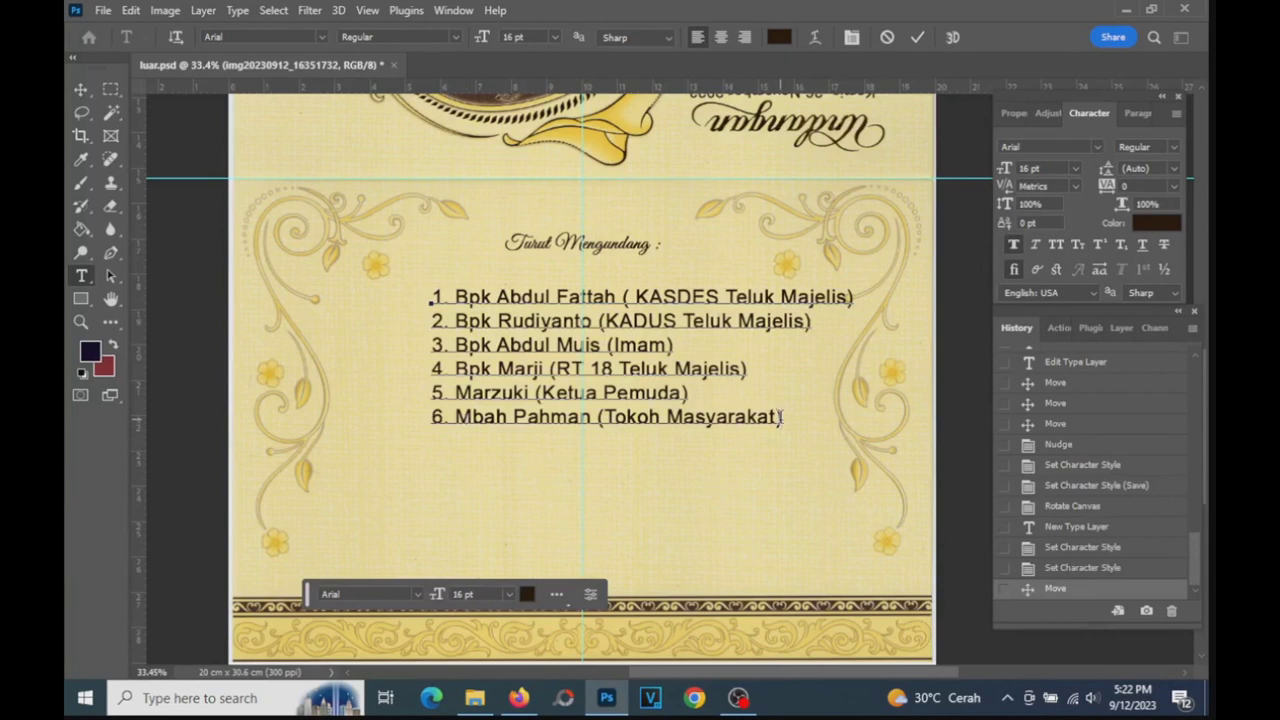
- Move the Mbah Pahman (Tokoh Masyarakat) entry up to line 5, pushing Marzuki to its own line
drag(781, 418, 455, 425)
key(ctrl+c)
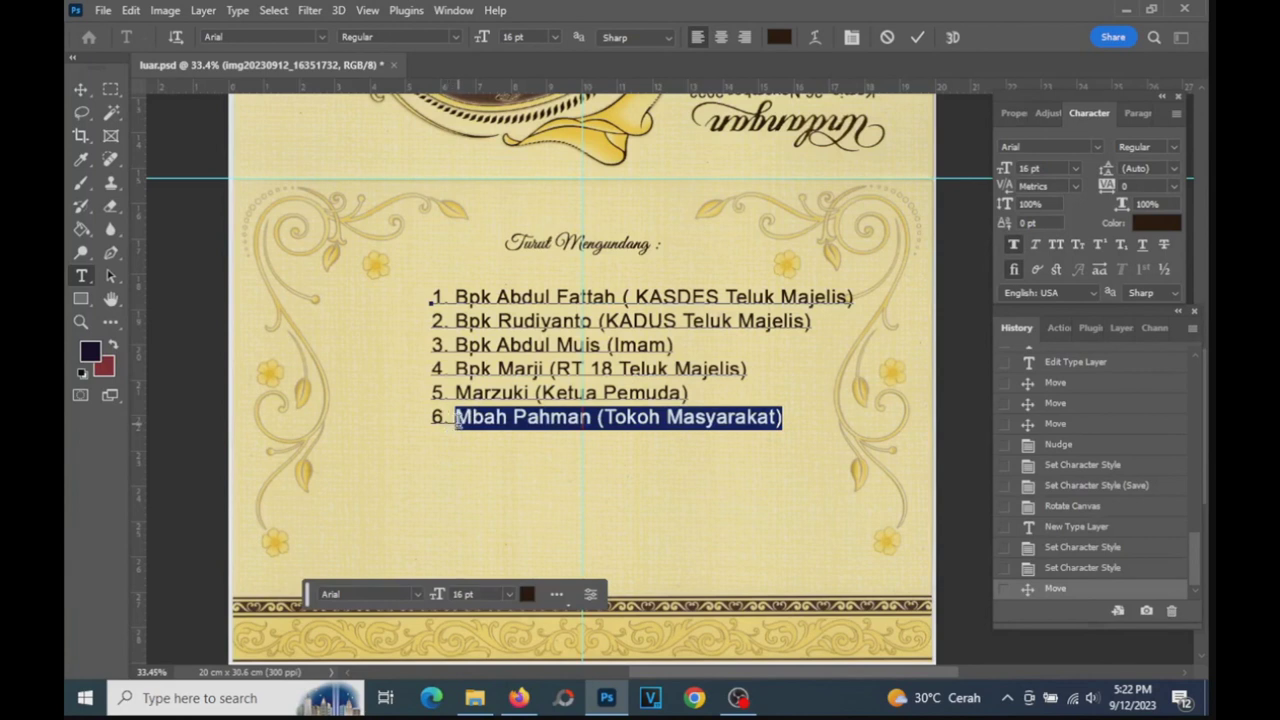
right_click(460, 420)
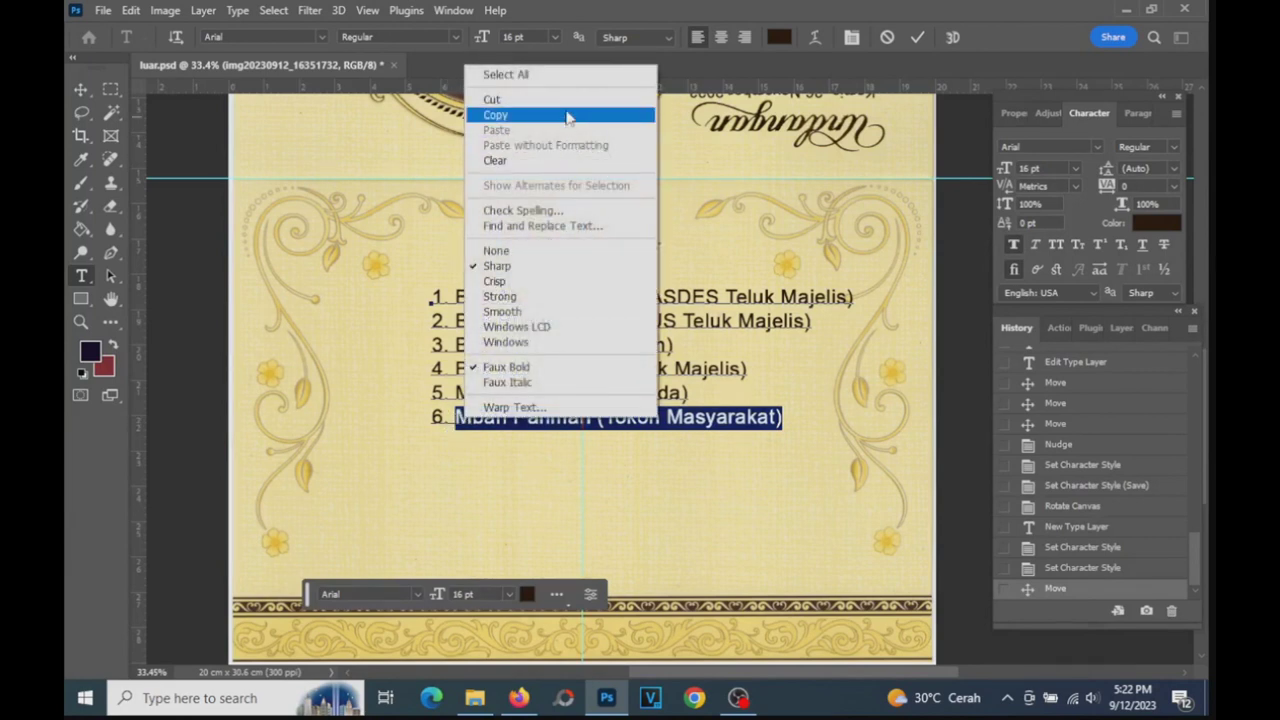
click(566, 103)
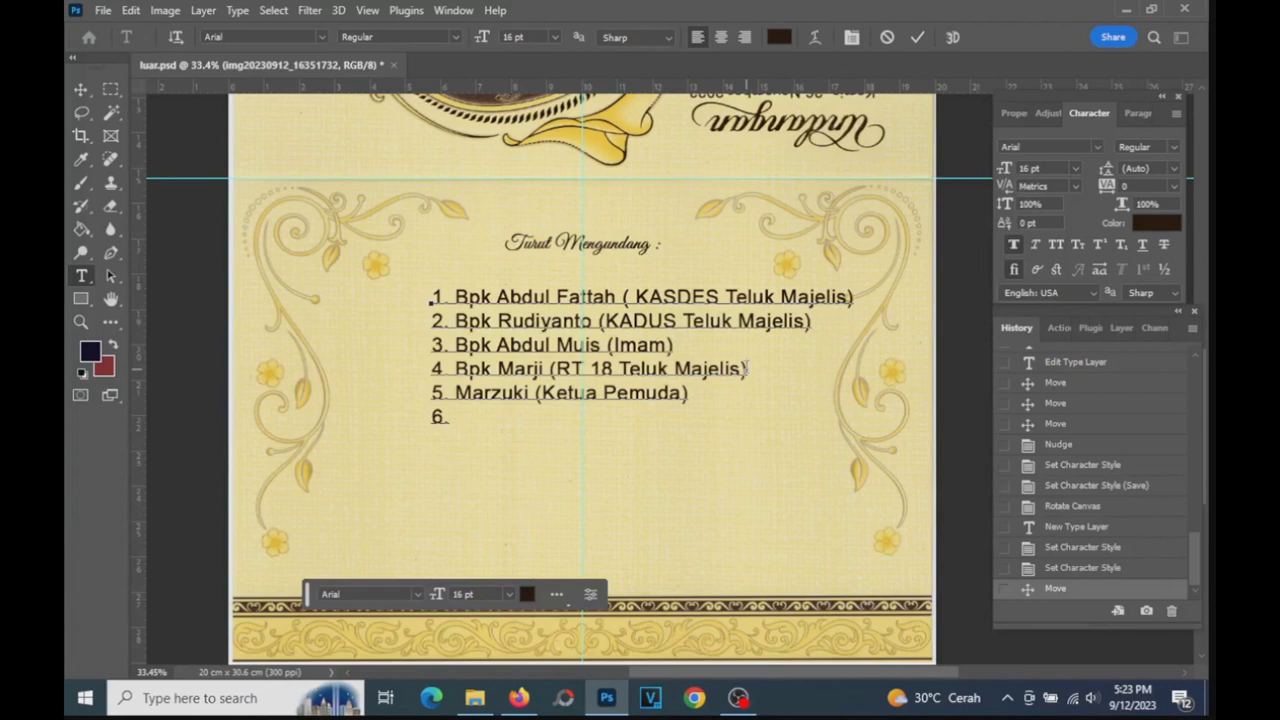
click(456, 392)
key(ctrl+v)
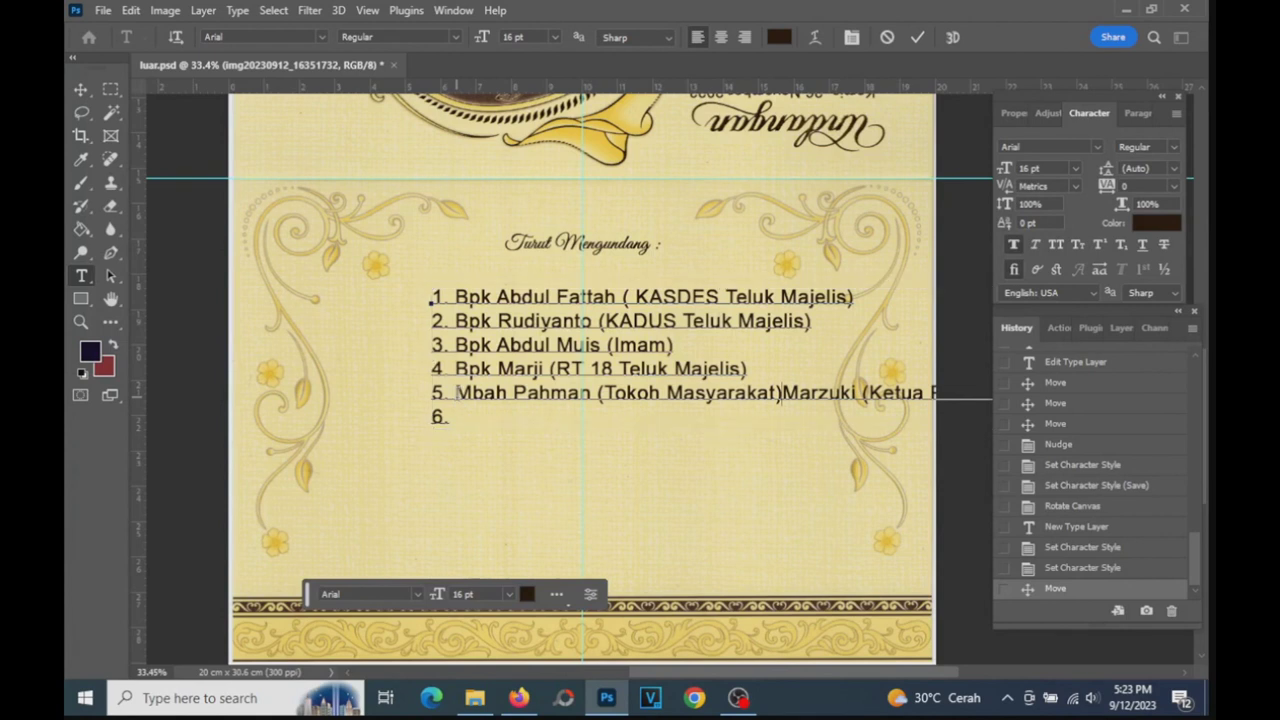
key(Return)
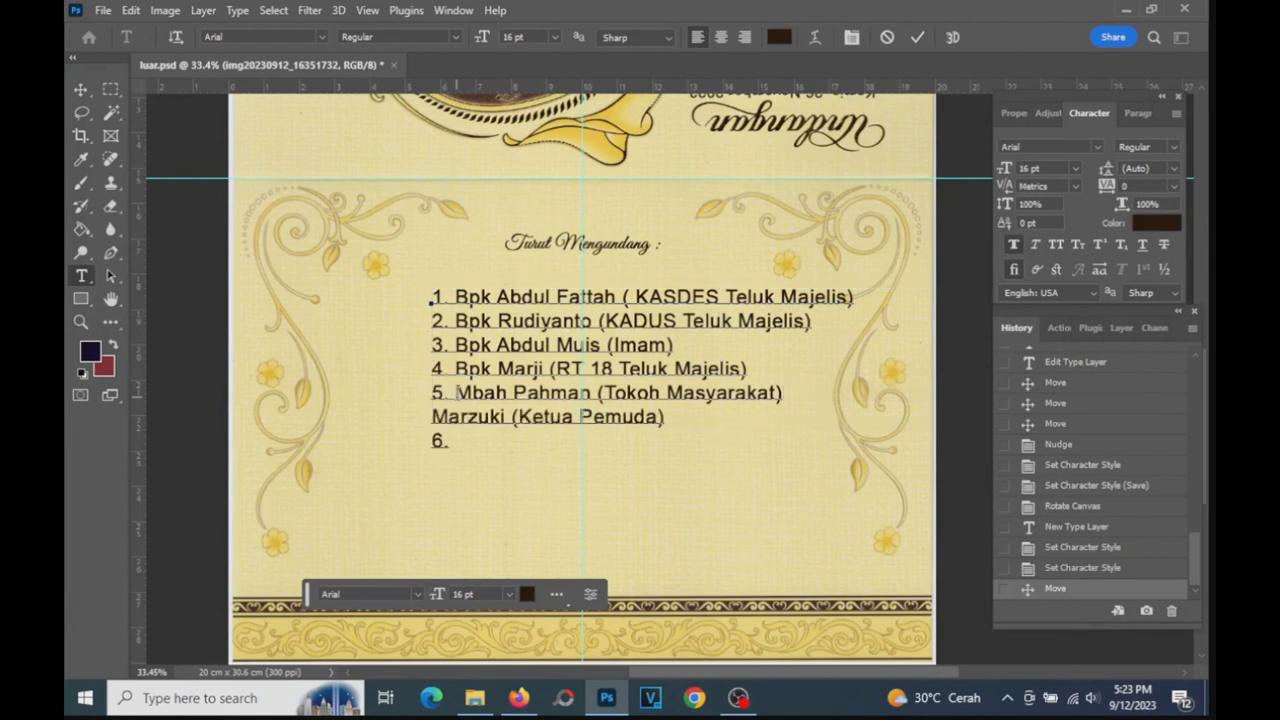
- Move the leftover '6.' number in front of Marzuki (Ketua Pemuda)
drag(457, 441, 432, 441)
key(ctrl+c)
right_click(437, 441)
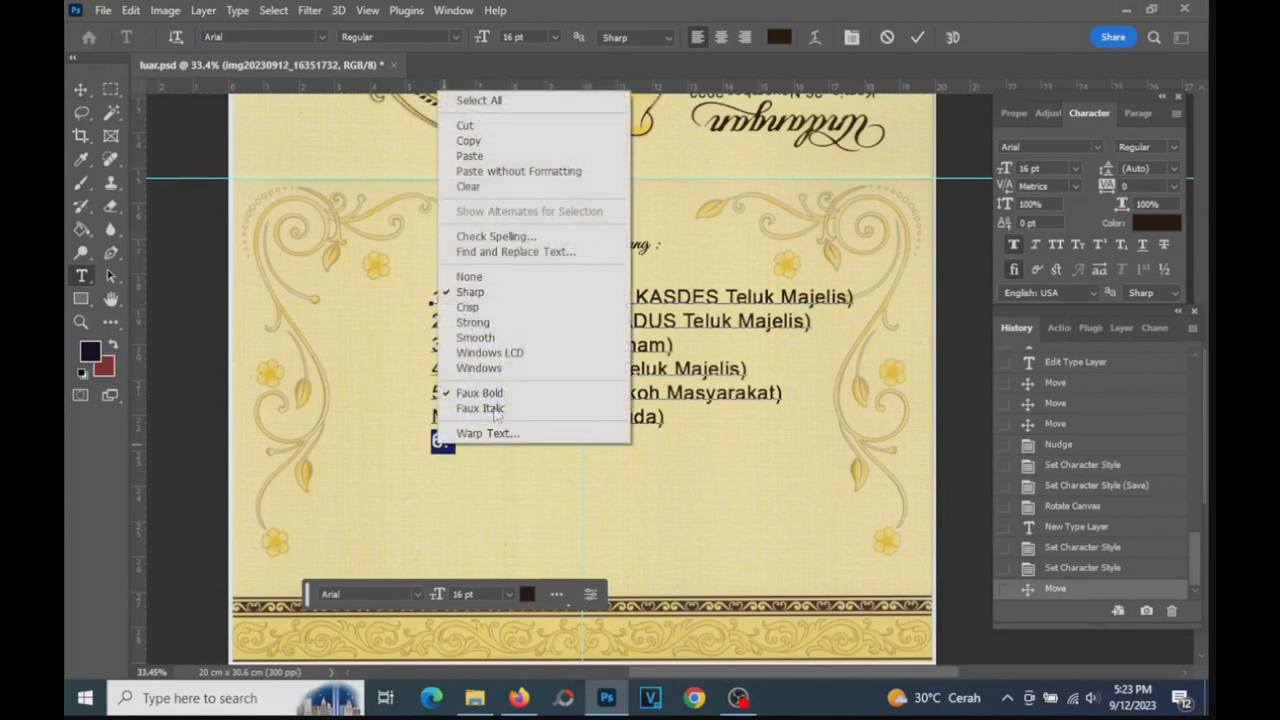
click(484, 127)
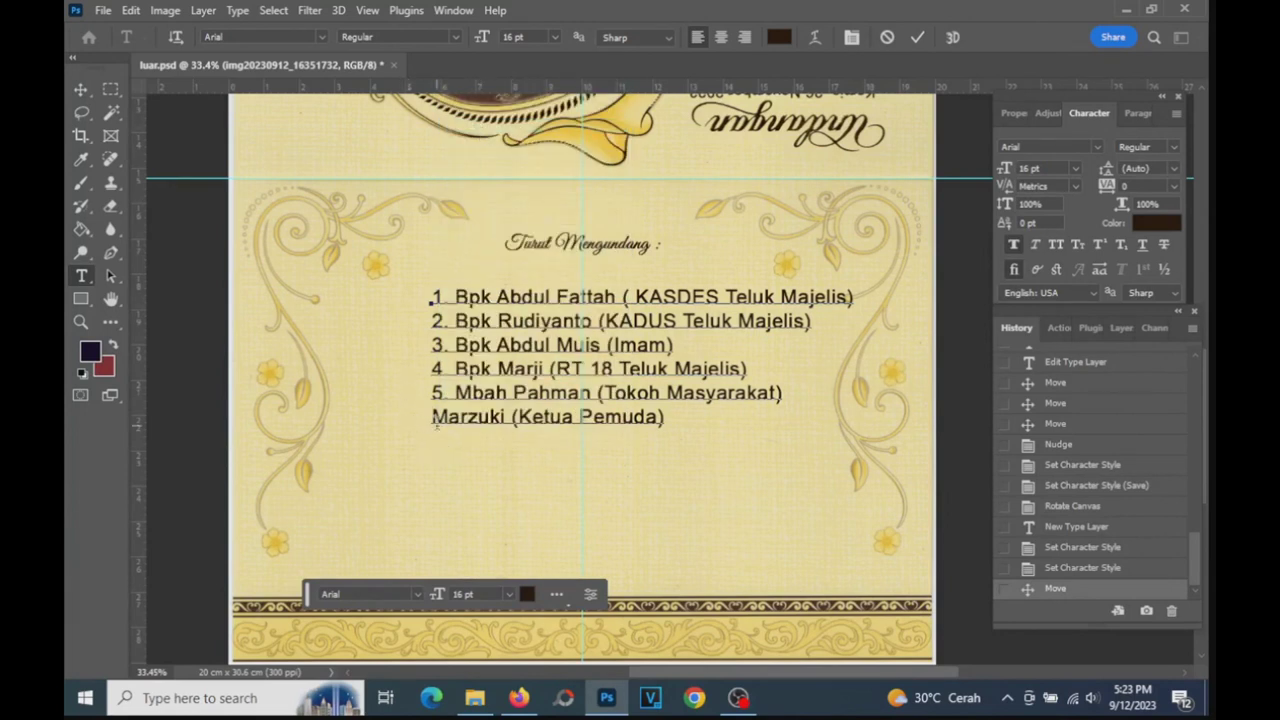
key(ctrl)
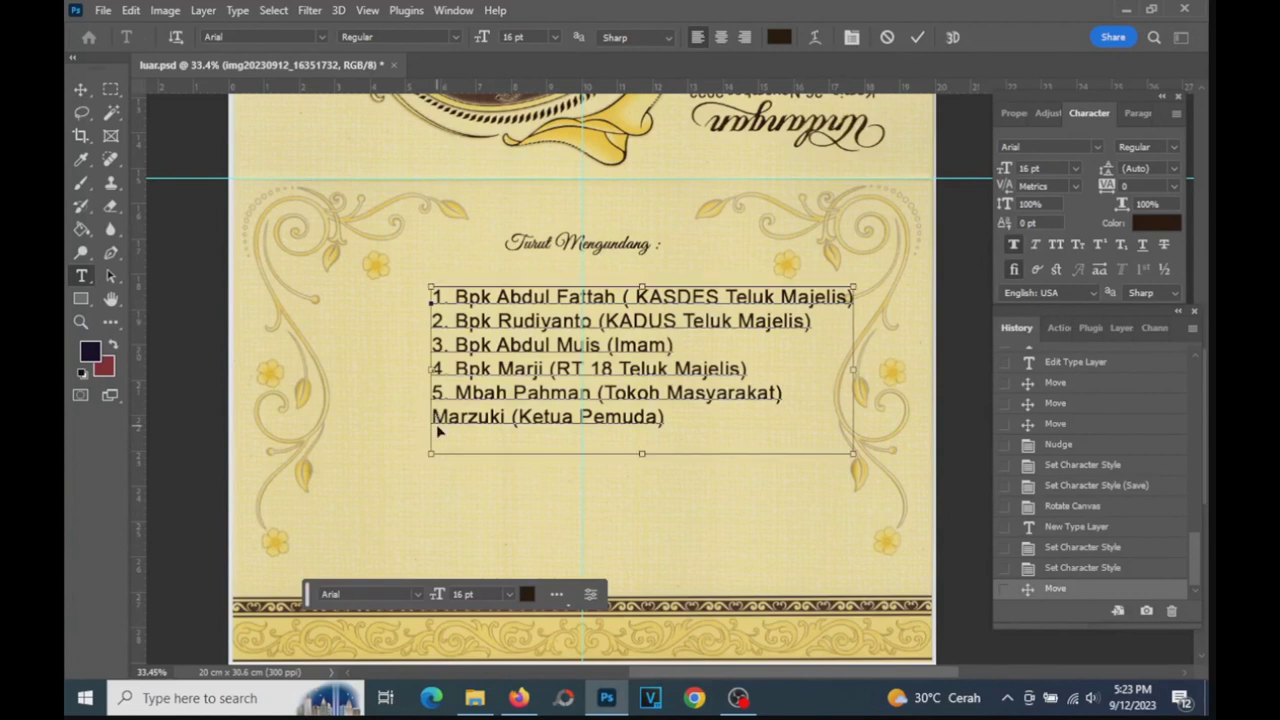
key(ctrl+v)
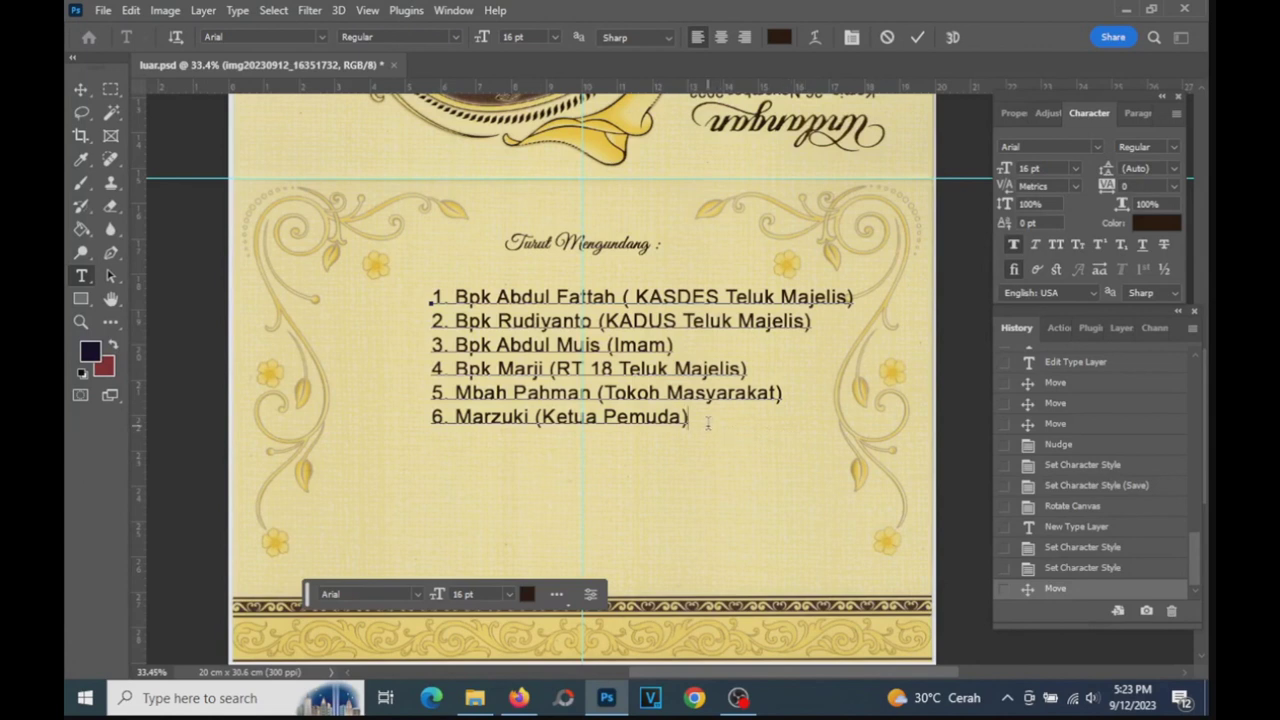
scroll(730, 430, up, 2)
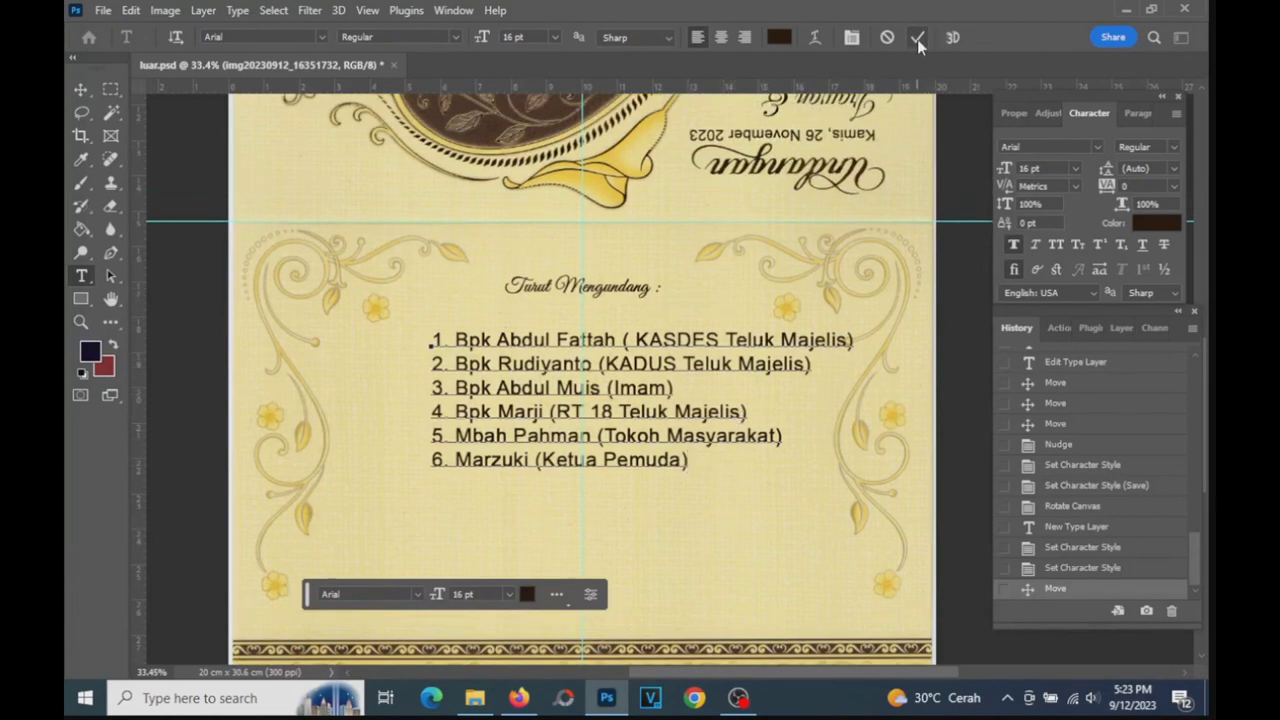
- Commit the swapped list, then place the Type cursor back in the invitee text layer
click(917, 39)
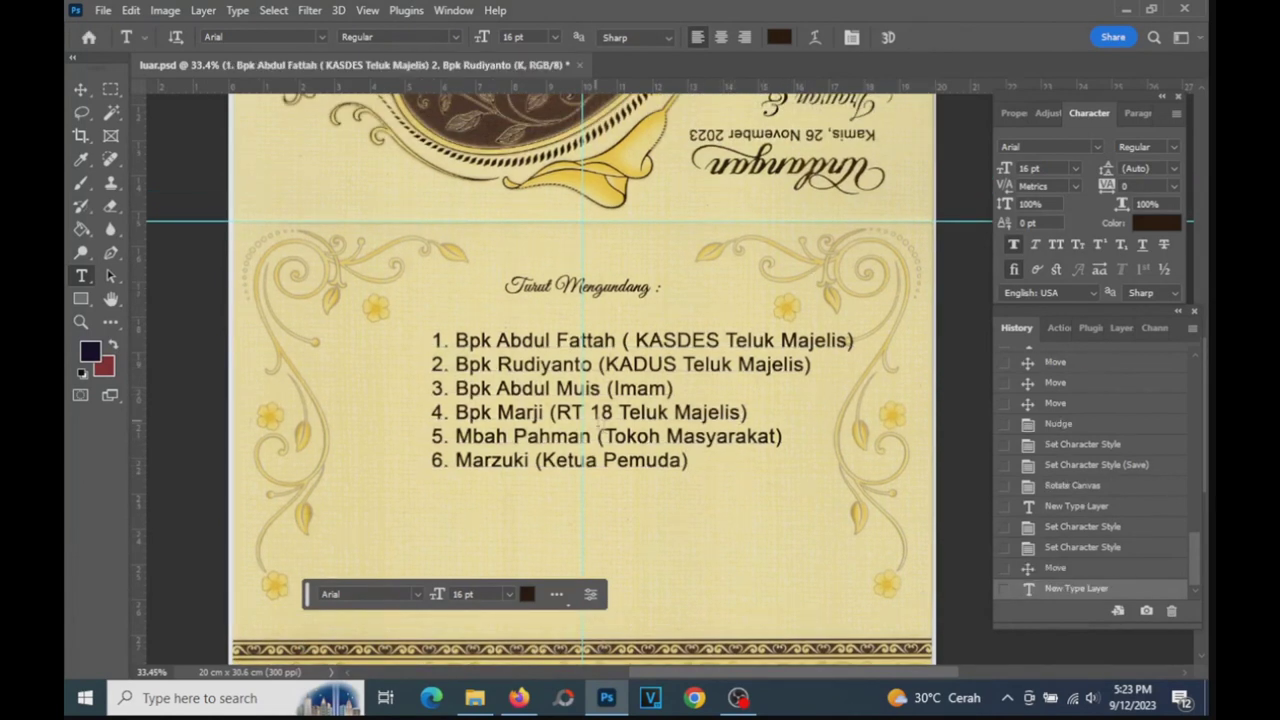
click(83, 92)
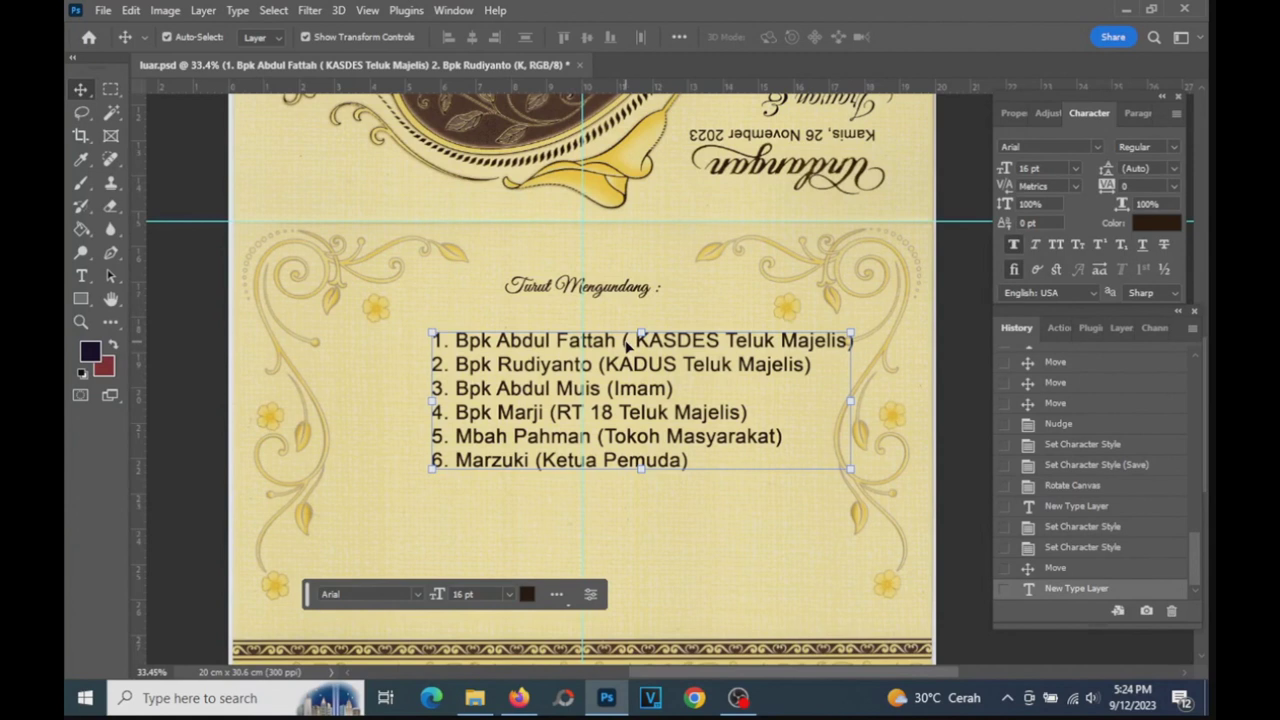
click(83, 276)
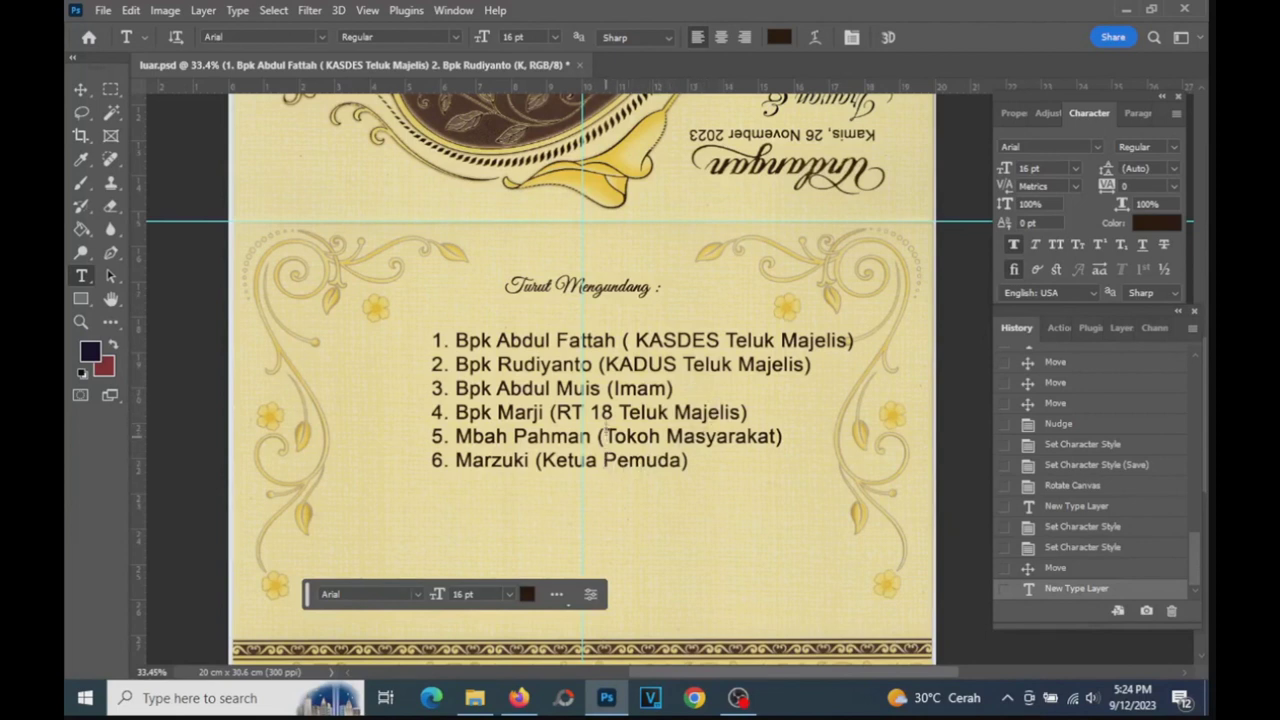
click(622, 341)
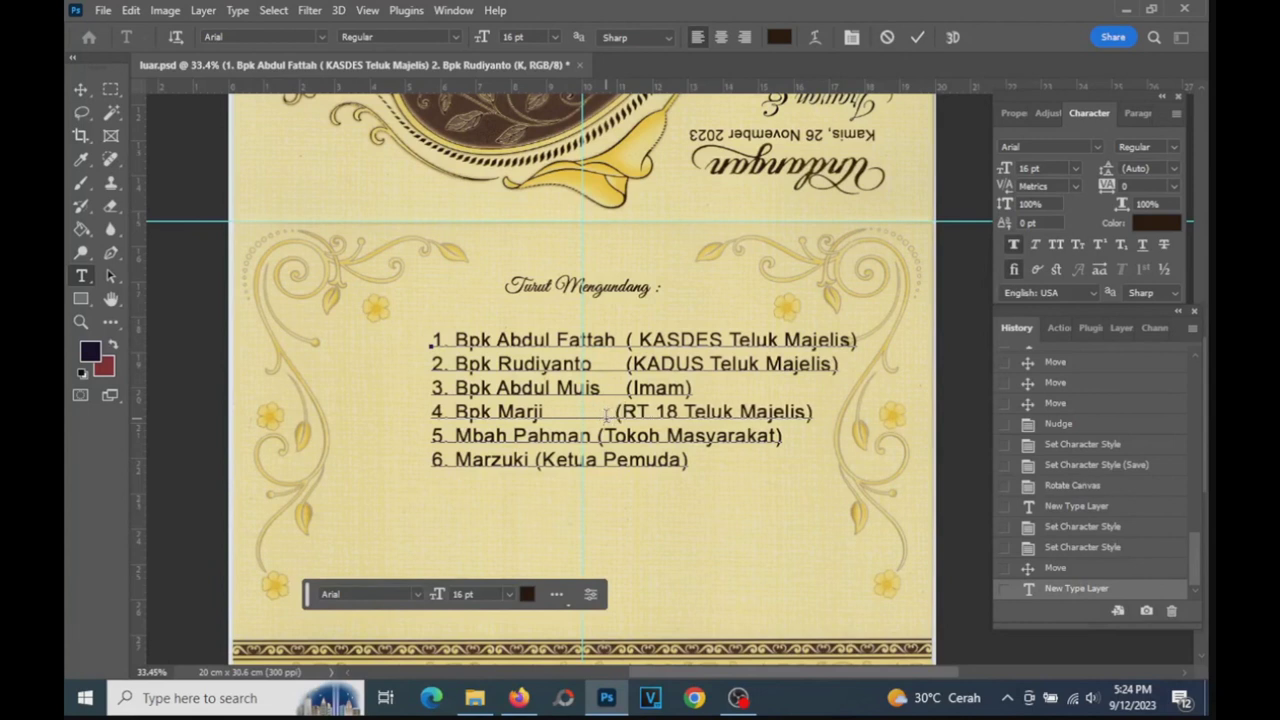
- Trim extra spaces before the roles on lines 5 and 6 so all six align, and commit
click(598, 437)
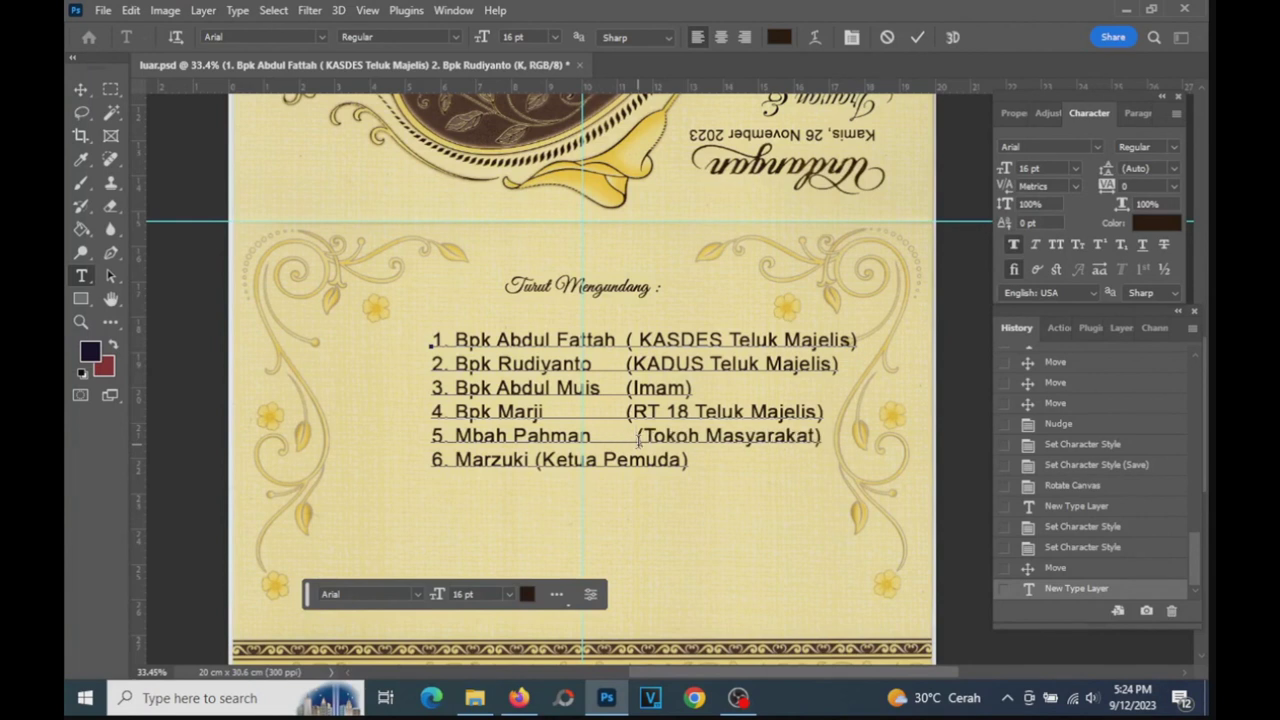
key(BackSpace)
key(BackSpace)
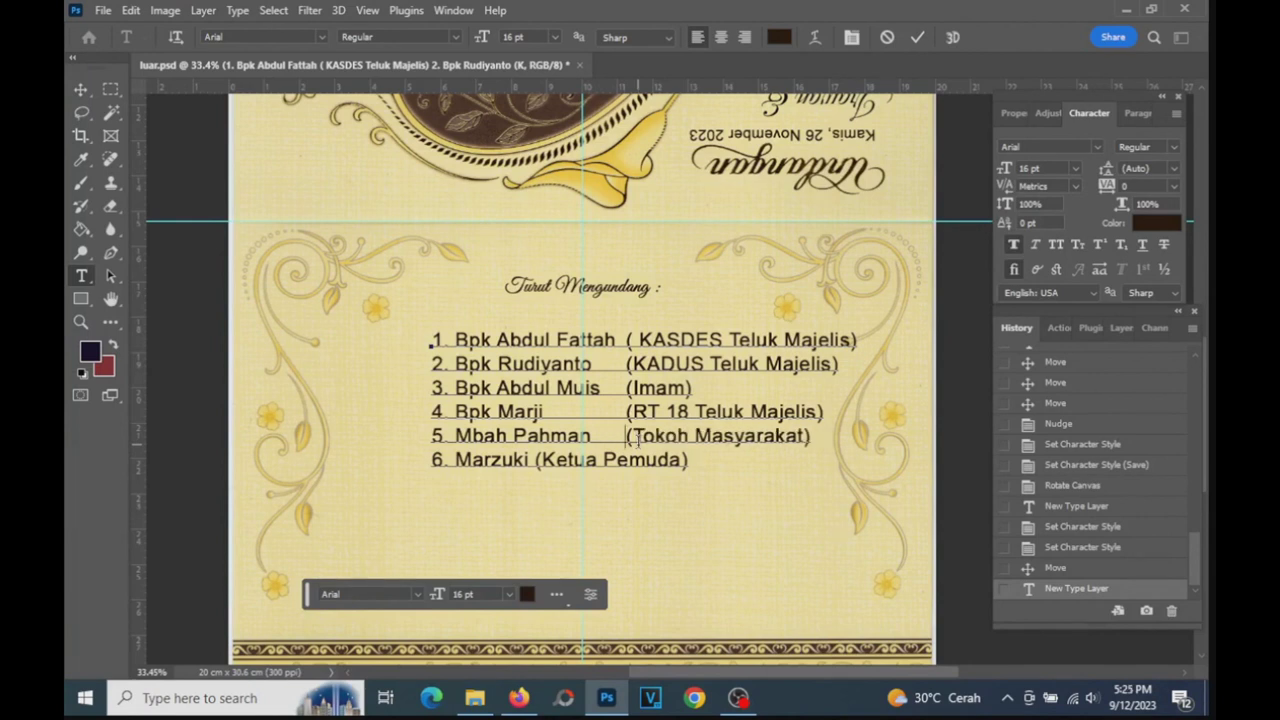
click(536, 462)
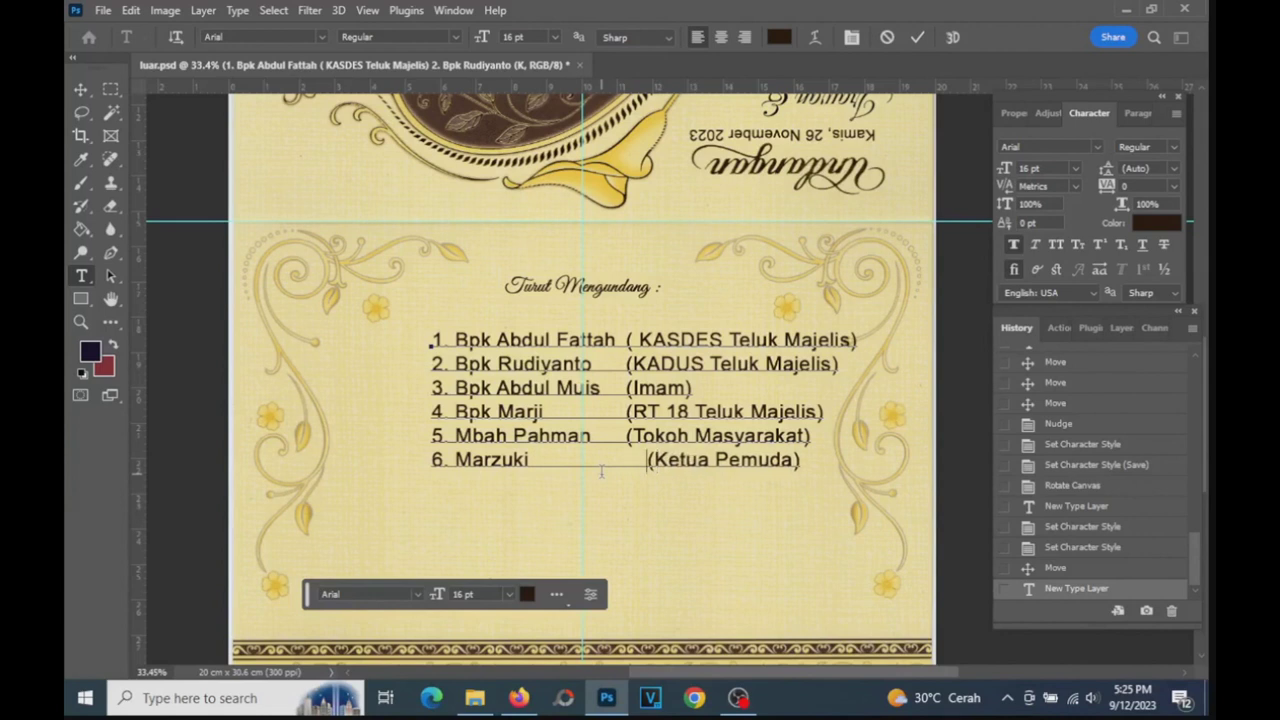
key(BackSpace)
key(BackSpace)
key(BackSpace)
key(BackSpace)
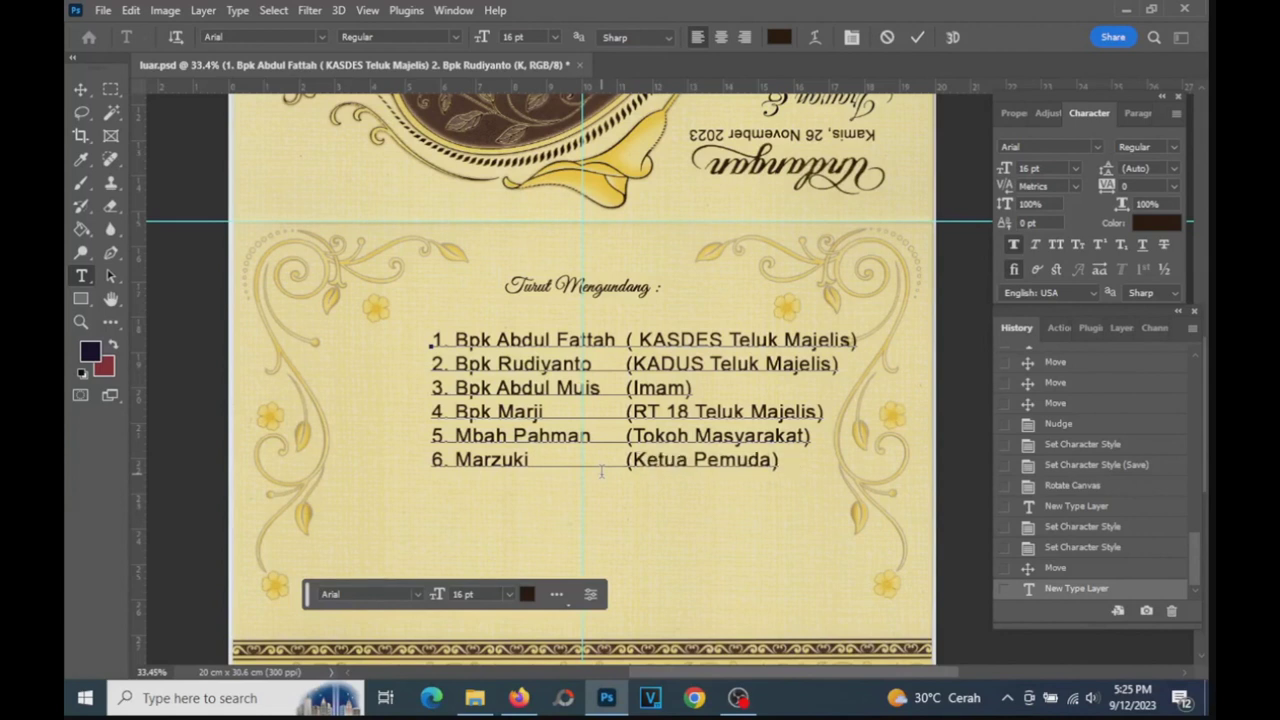
text(.)
click(917, 37)
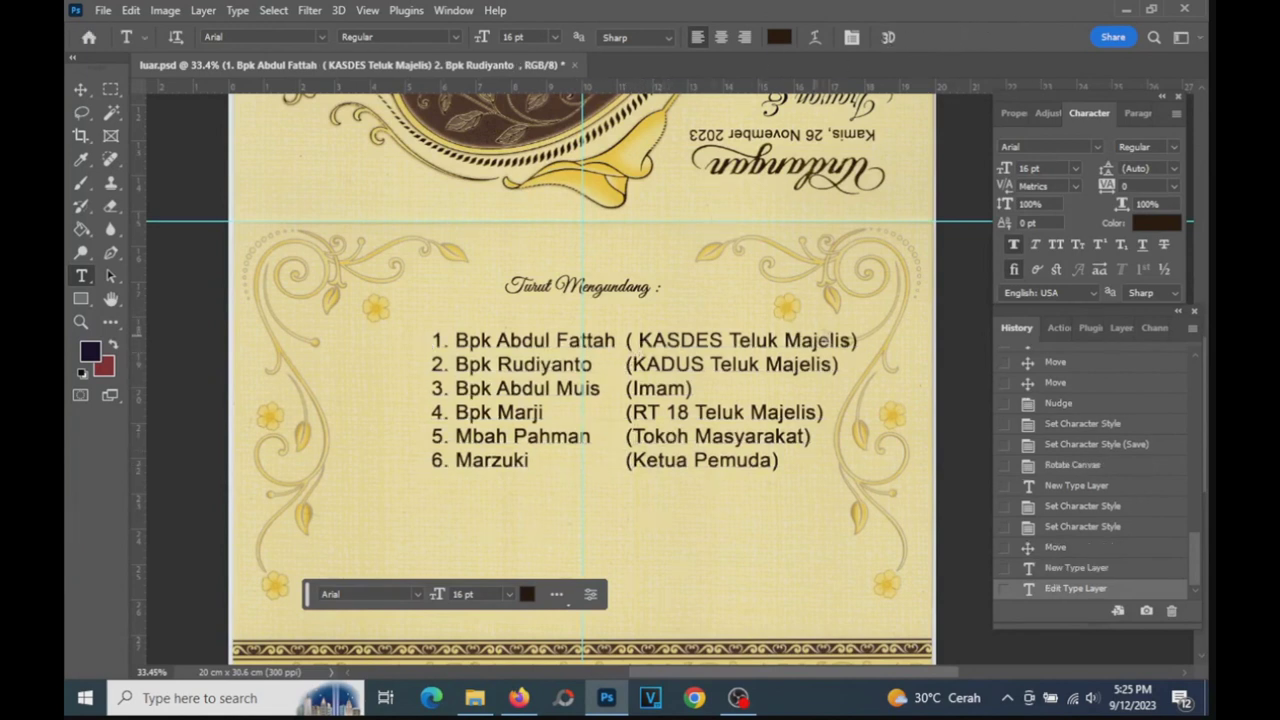
- Shift the invitee list left and down, and move the Turut Mengundang heading down toward it
click(82, 91)
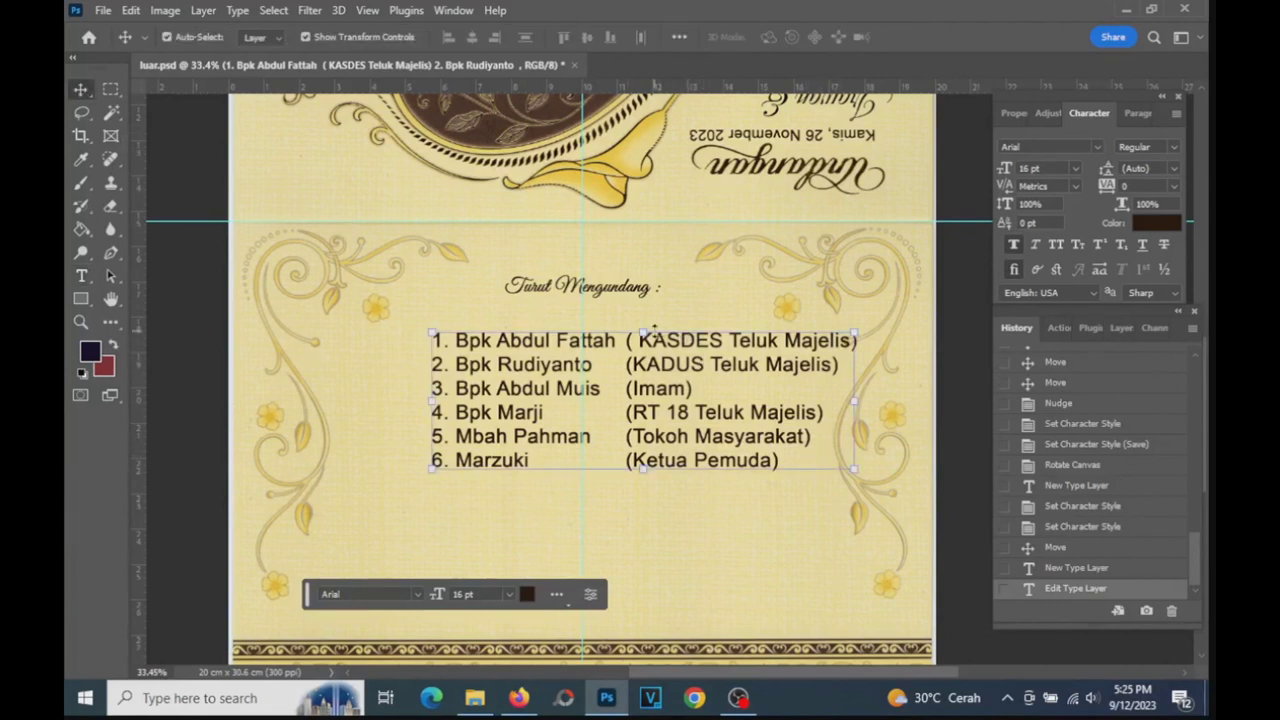
mouse_move(761, 340)
mouse_down()
mouse_move(732, 323)
mouse_move(741, 388)
mouse_move(733, 368)
mouse_up()
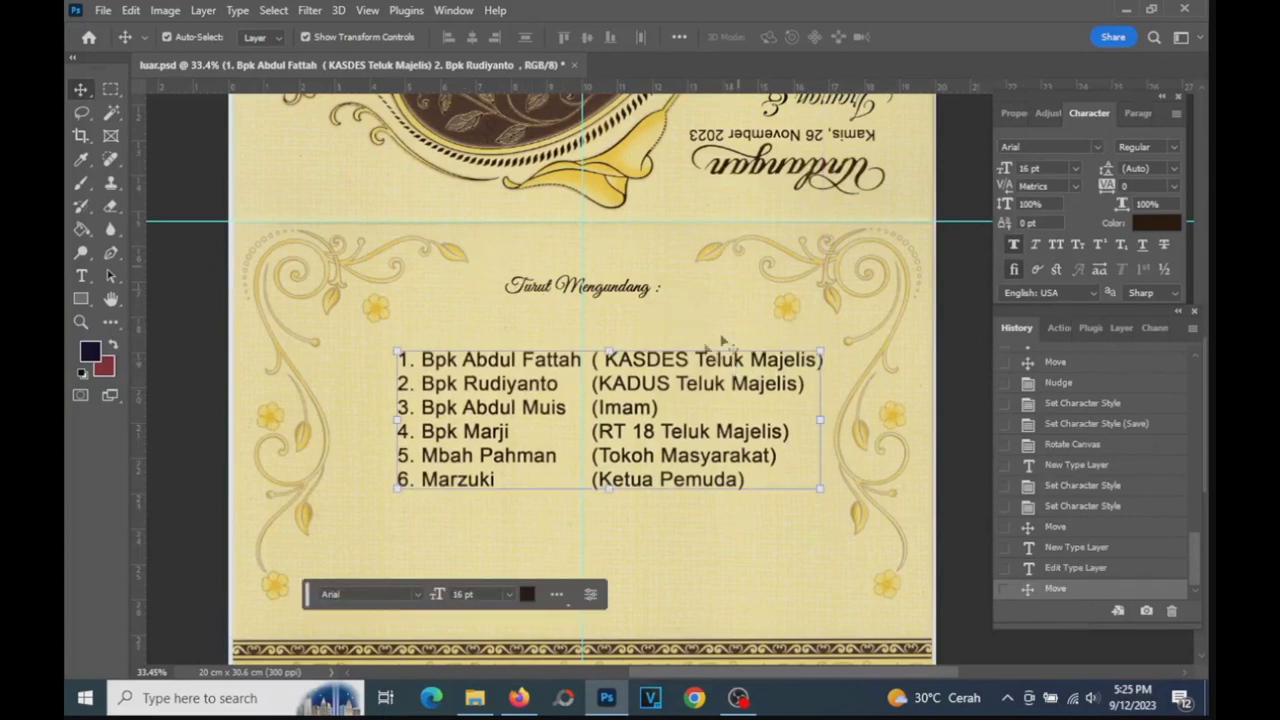
click(693, 457)
drag(693, 457, 690, 459)
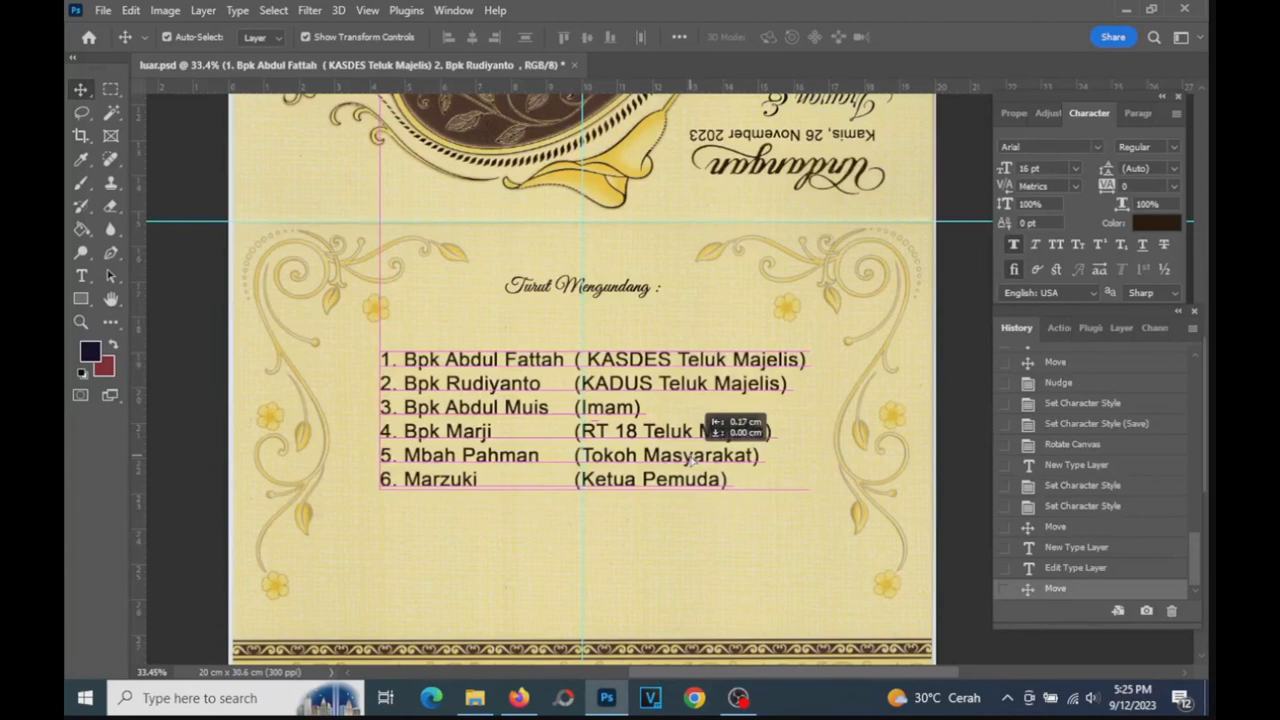
mouse_move(628, 293)
mouse_down()
mouse_move(629, 343)
mouse_move(630, 328)
mouse_up()
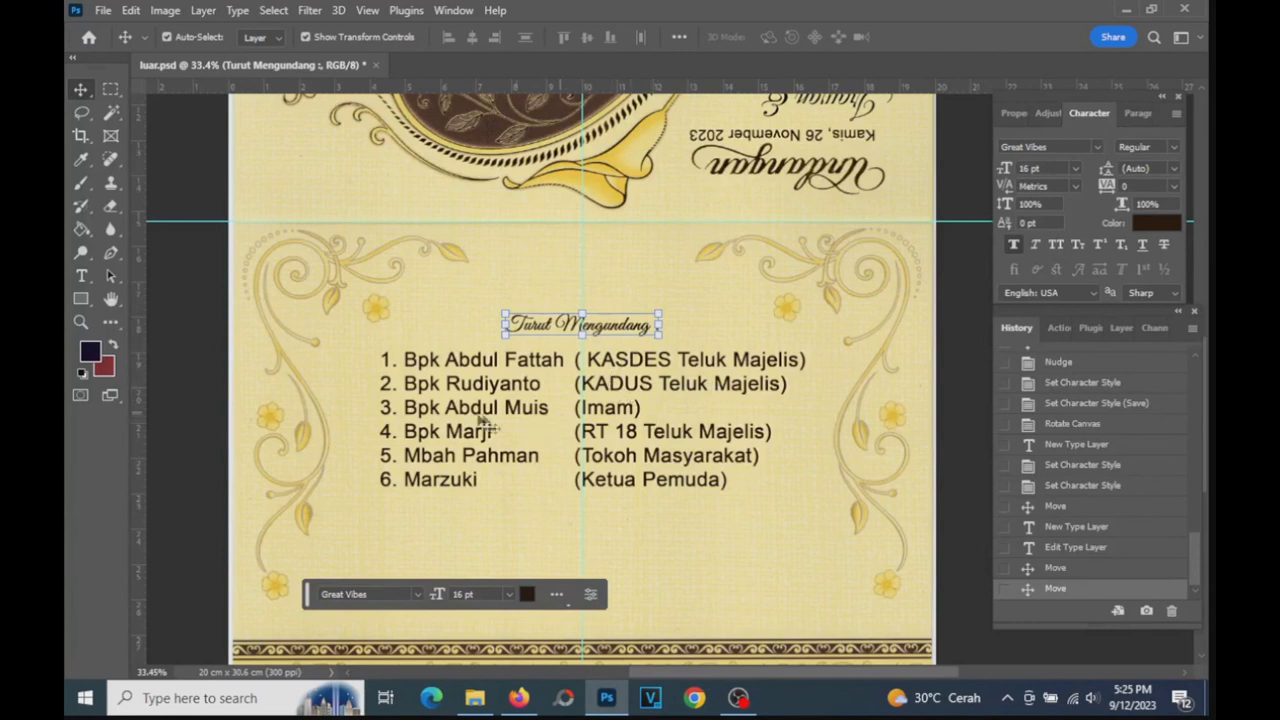
- Set the invitee list text to 12 pt and place the Type cursor in it again
click(622, 392)
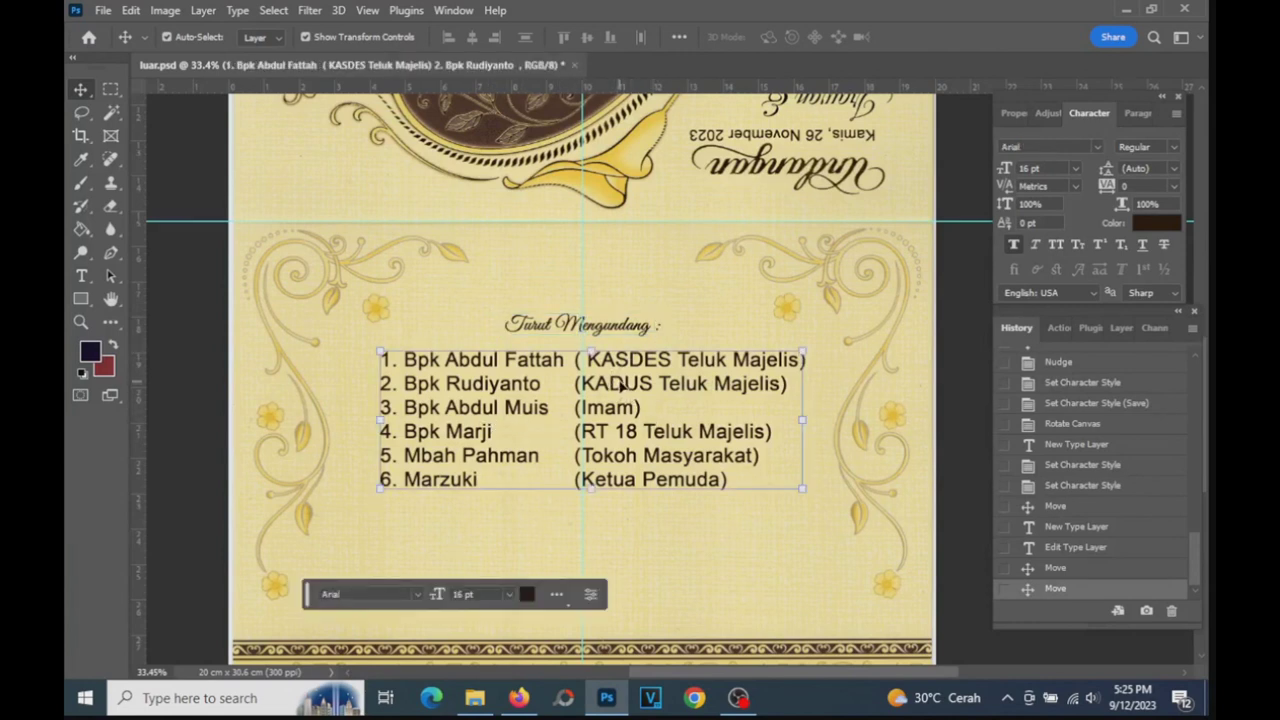
click(514, 597)
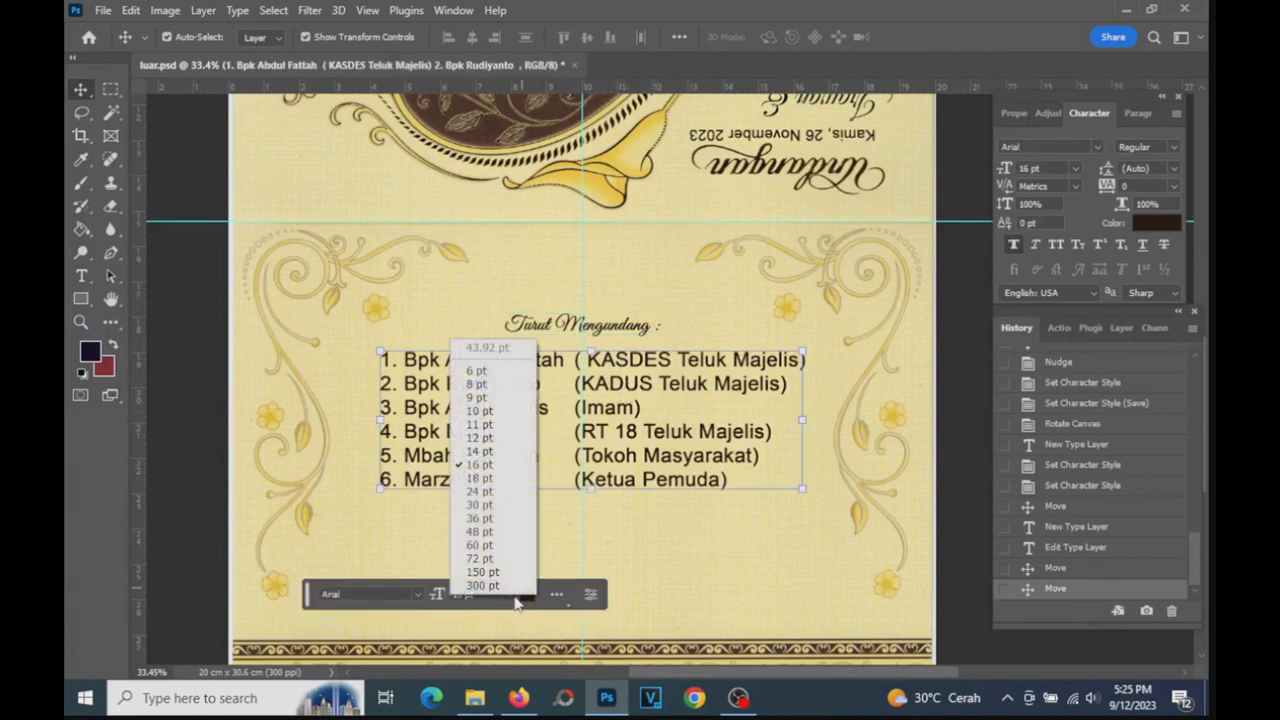
click(487, 438)
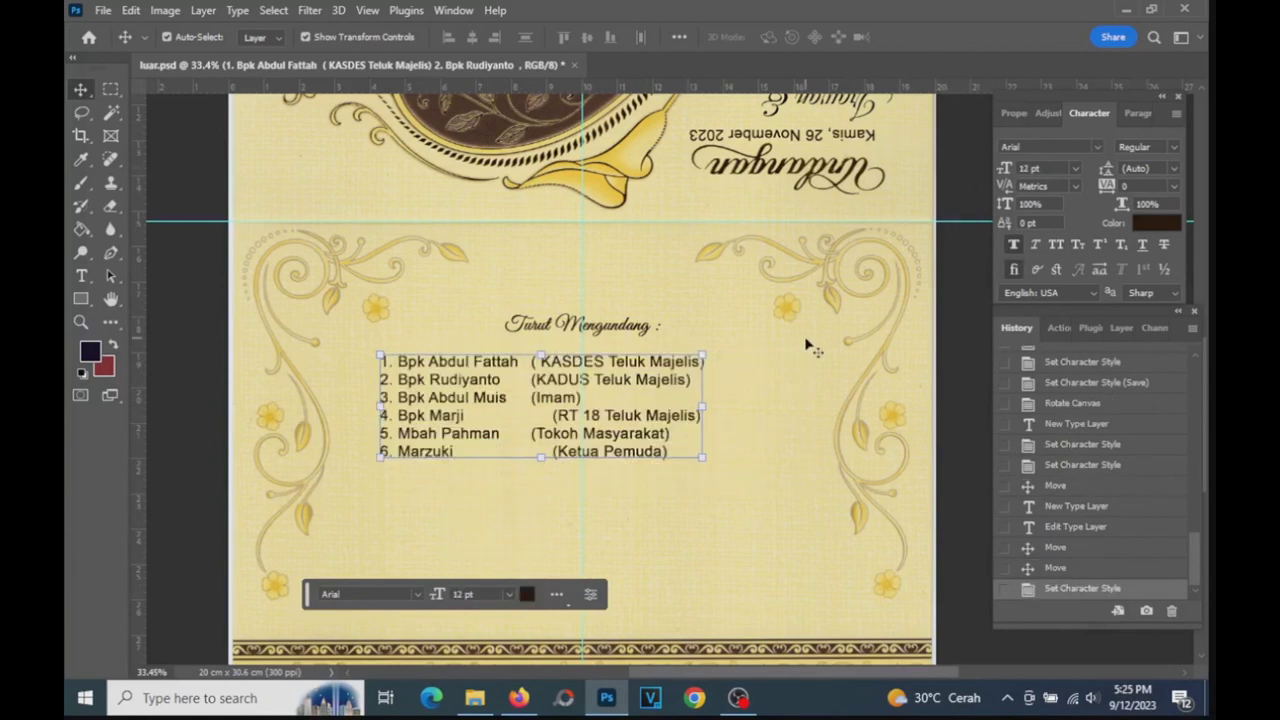
click(82, 276)
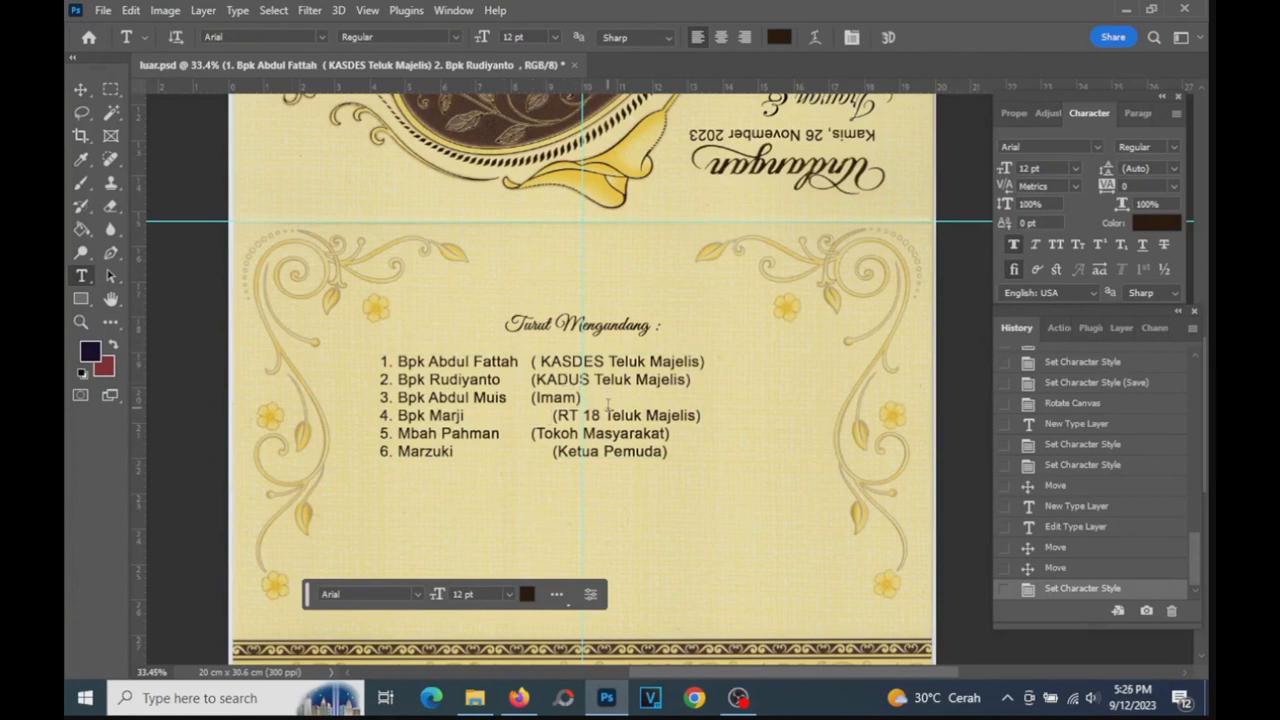
click(556, 420)
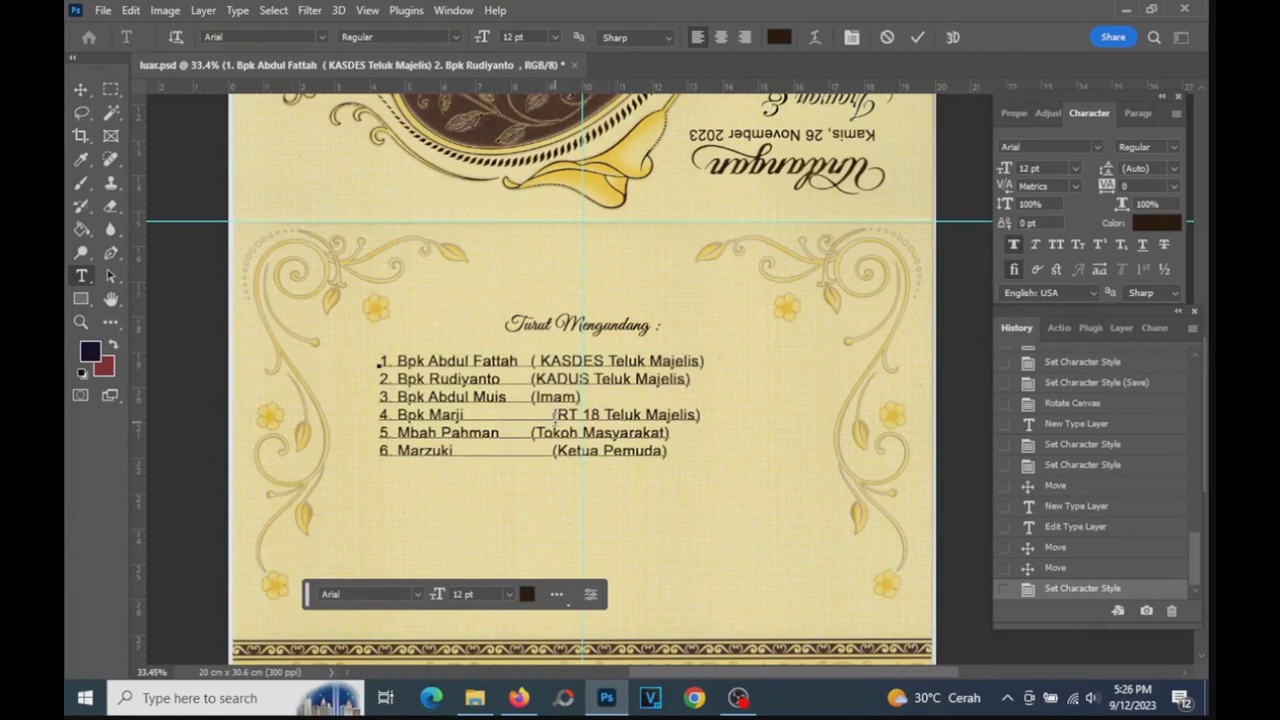
- Delete extra spaces before the titles on lines 4 and 6 and commit the text
key(BackSpace)
key(BackSpace)
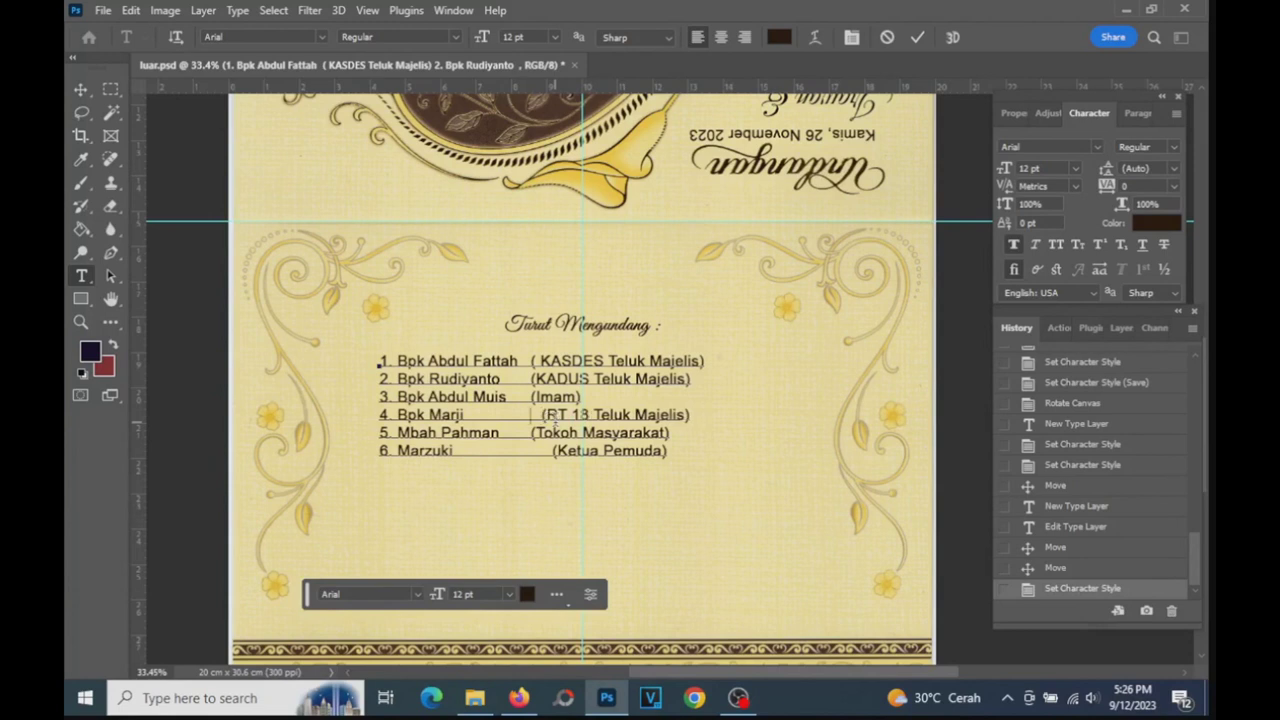
key(BackSpace)
key(BackSpace)
click(556, 451)
key(Left)
key(BackSpace)
key(BackSpace)
key(BackSpace)
key(BackSpace)
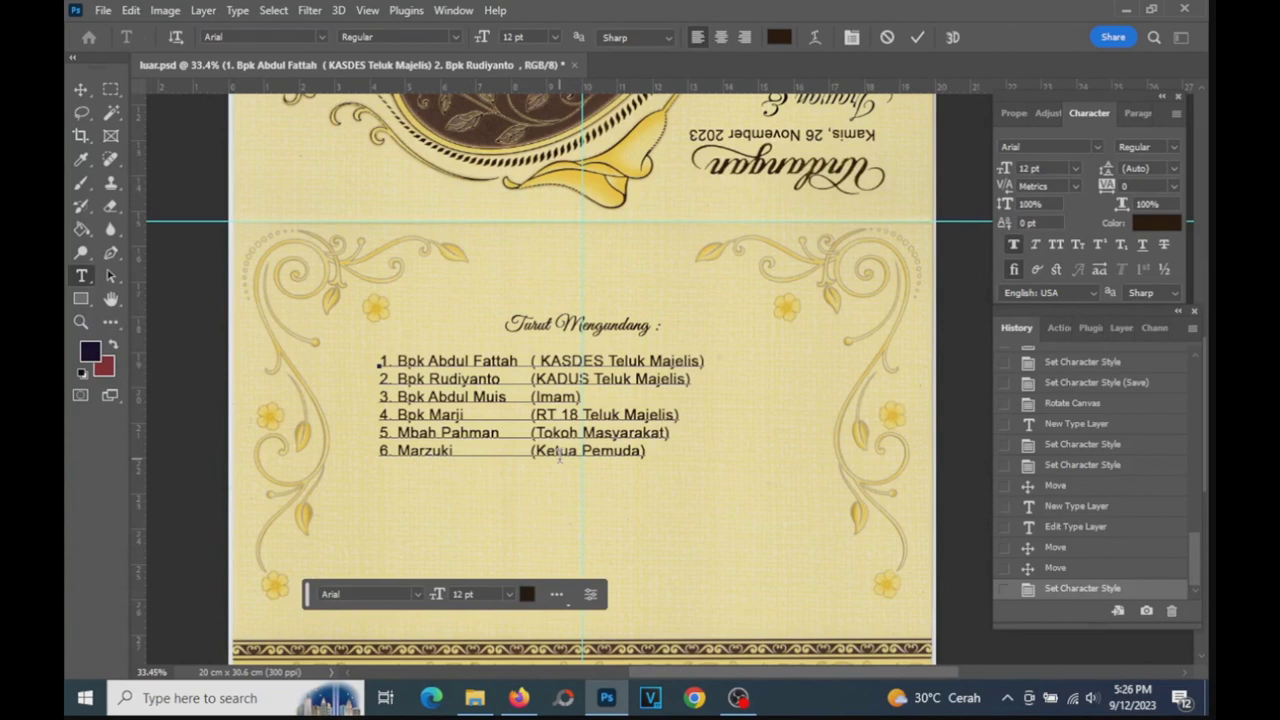
click(919, 37)
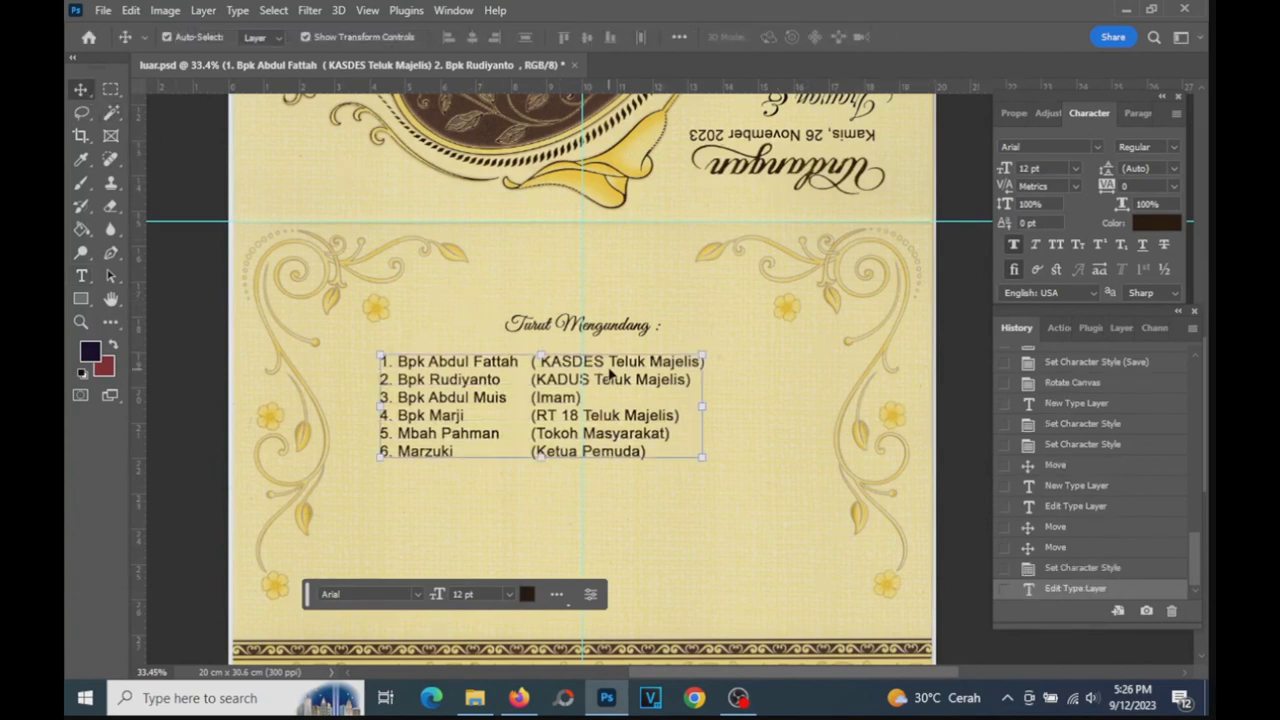
- Move the invitee list about 1 cm to the right and reselect it
mouse_move(613, 368)
mouse_down()
mouse_move(651, 366)
mouse_move(650, 378)
mouse_up()
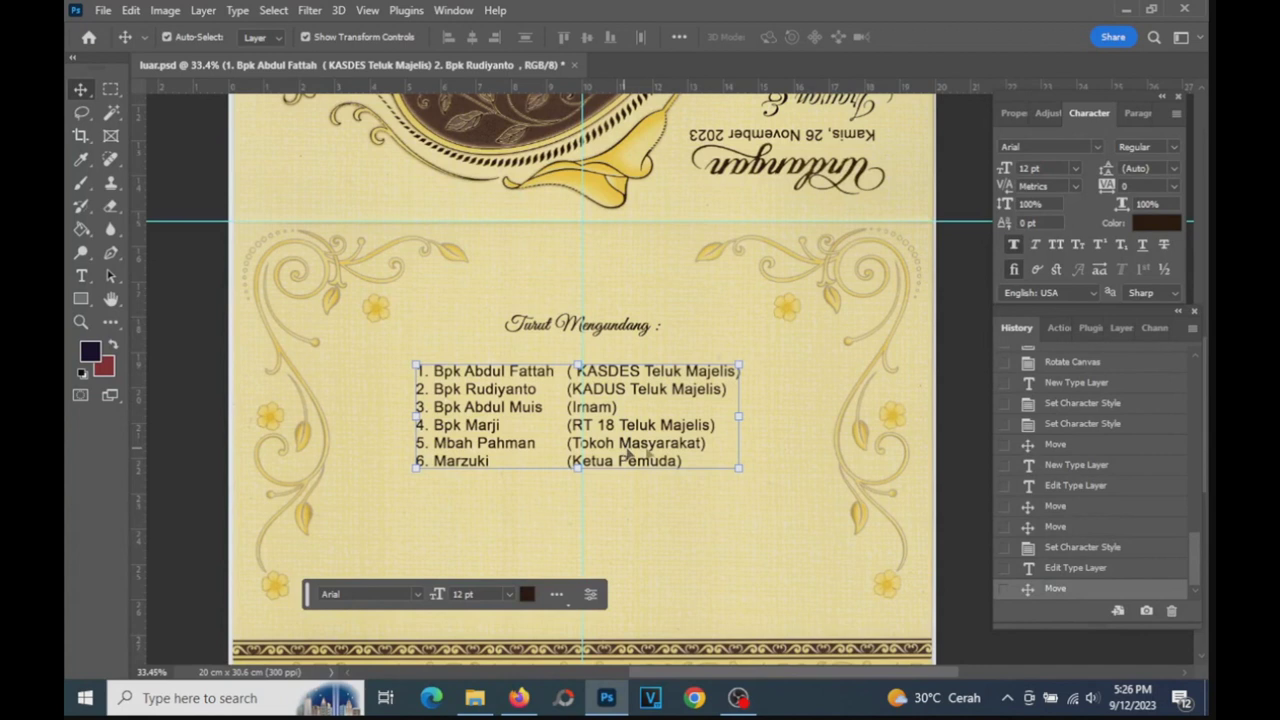
click(709, 325)
click(505, 462)
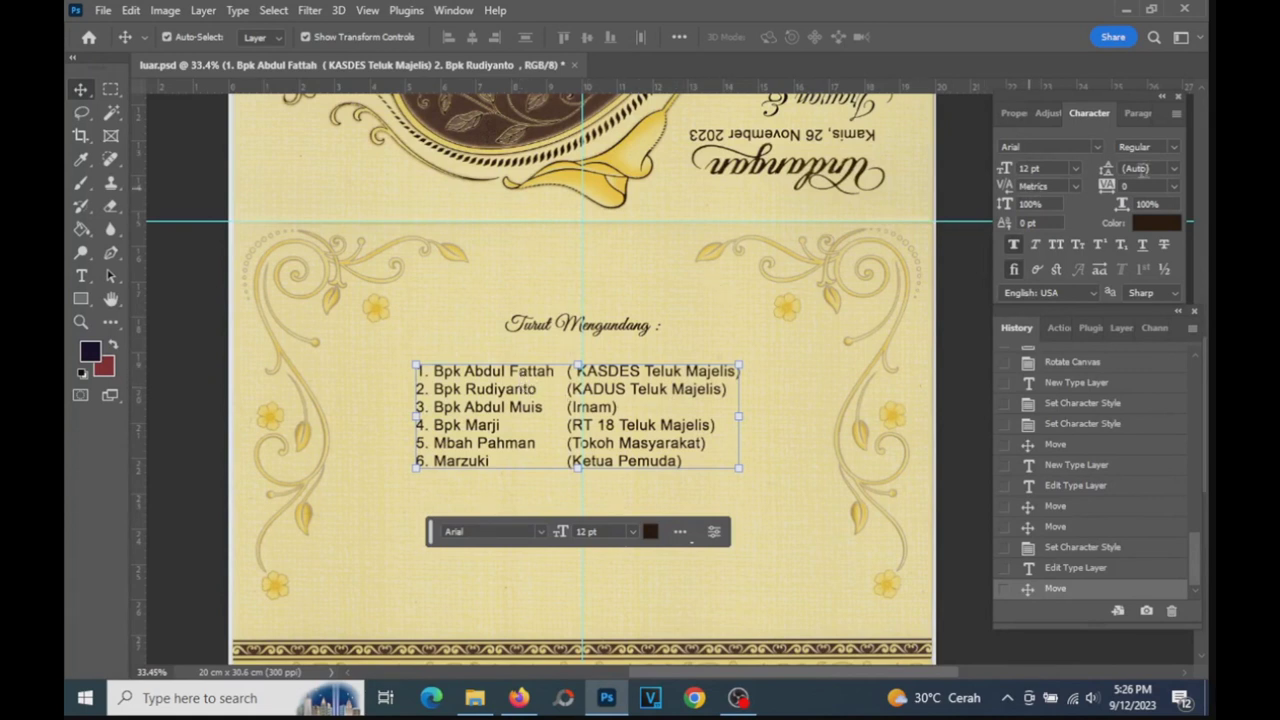
- Set the invitee list's leading to 18 pt and nudge the list slightly right
click(1175, 172)
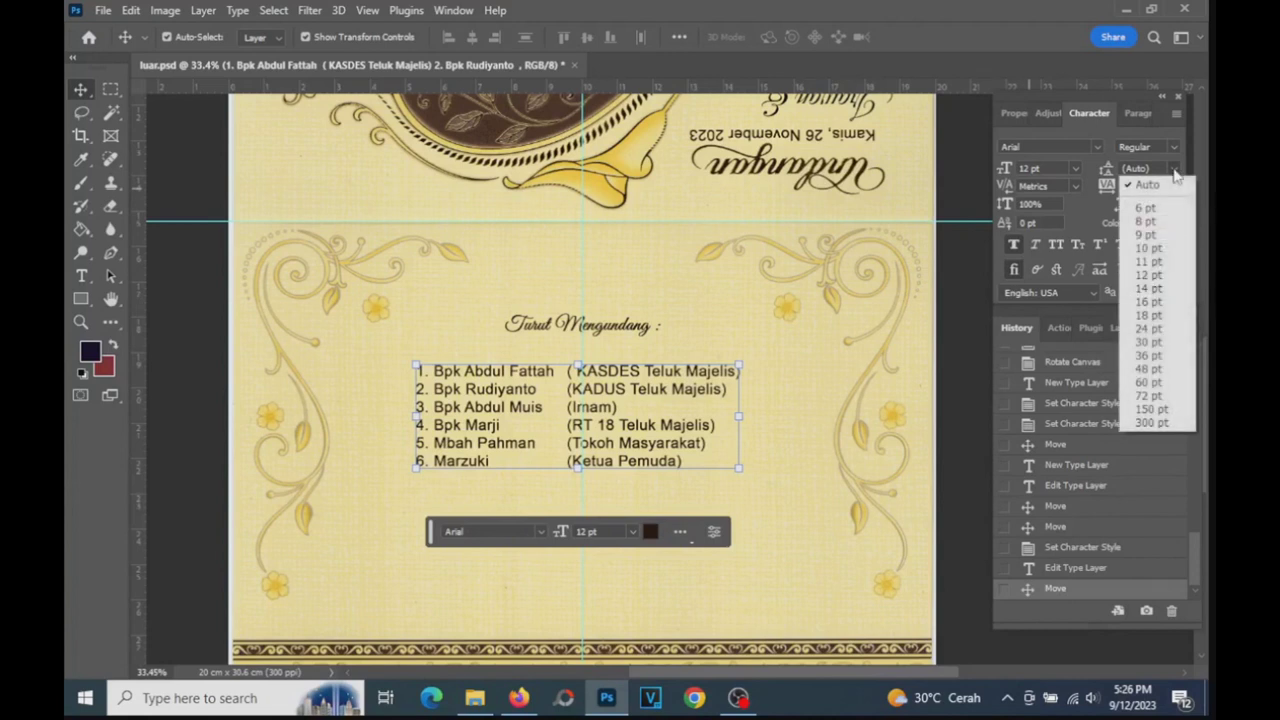
click(1149, 288)
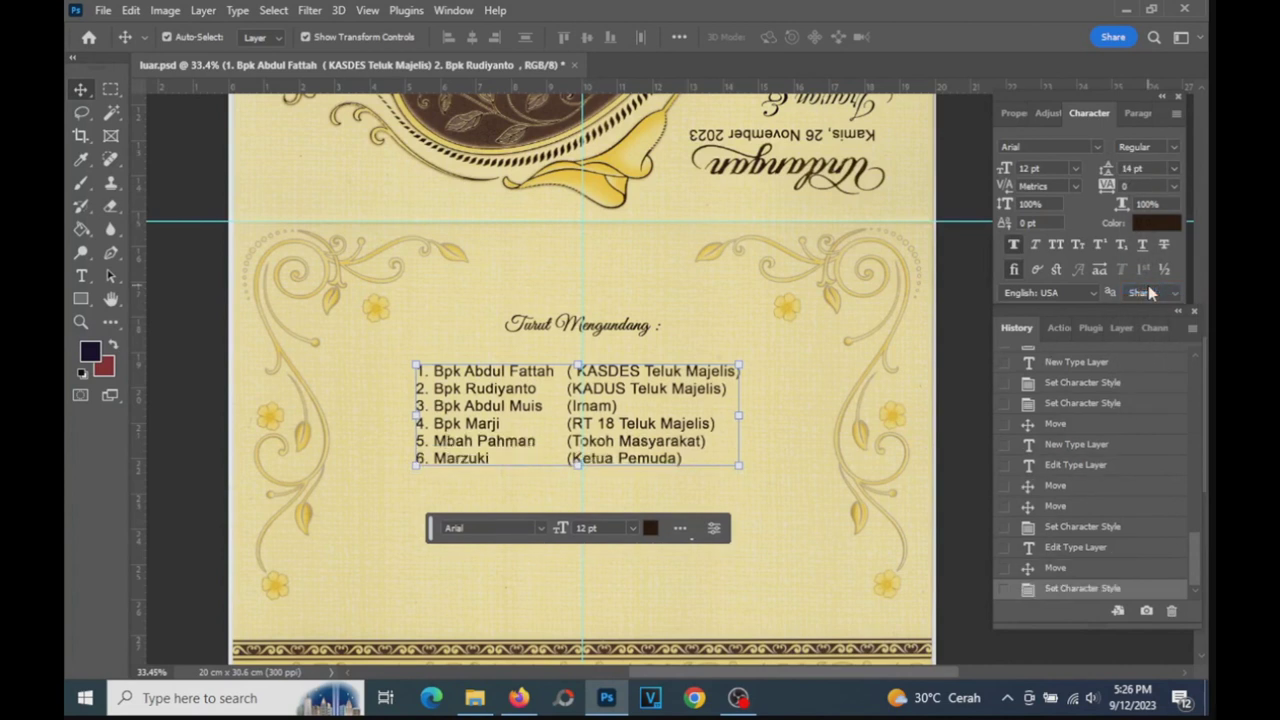
click(1174, 170)
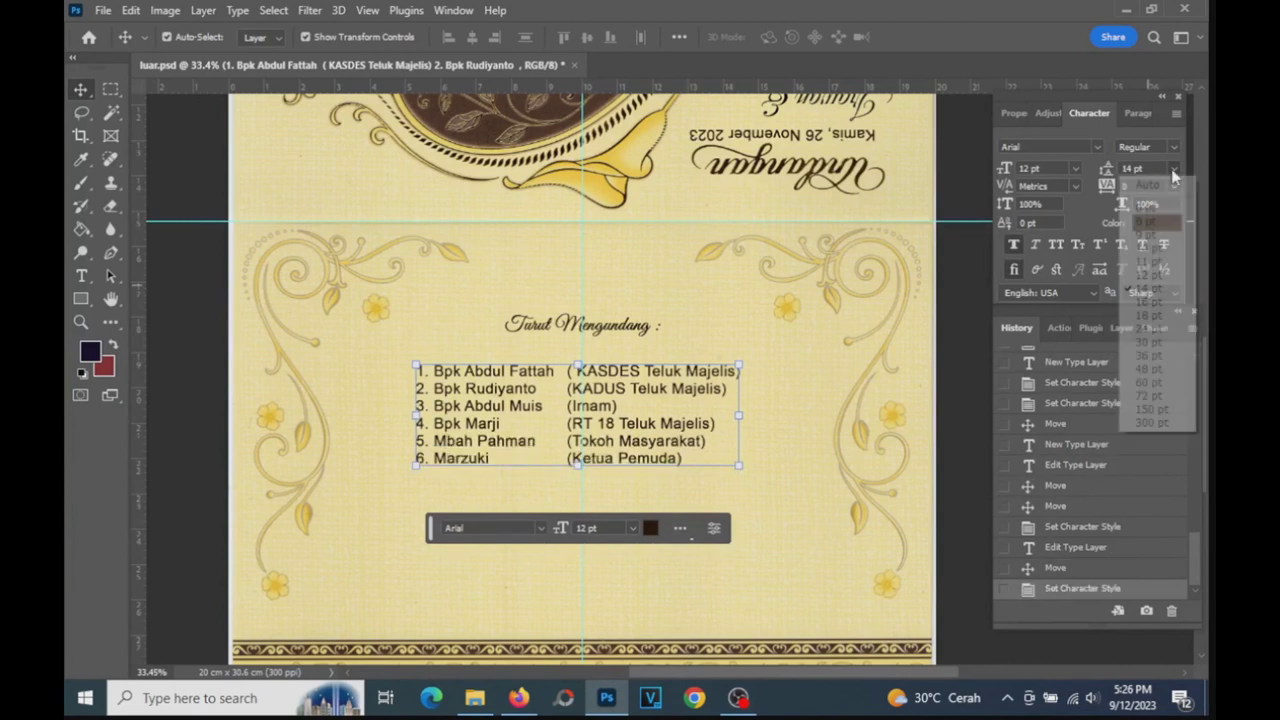
click(1150, 316)
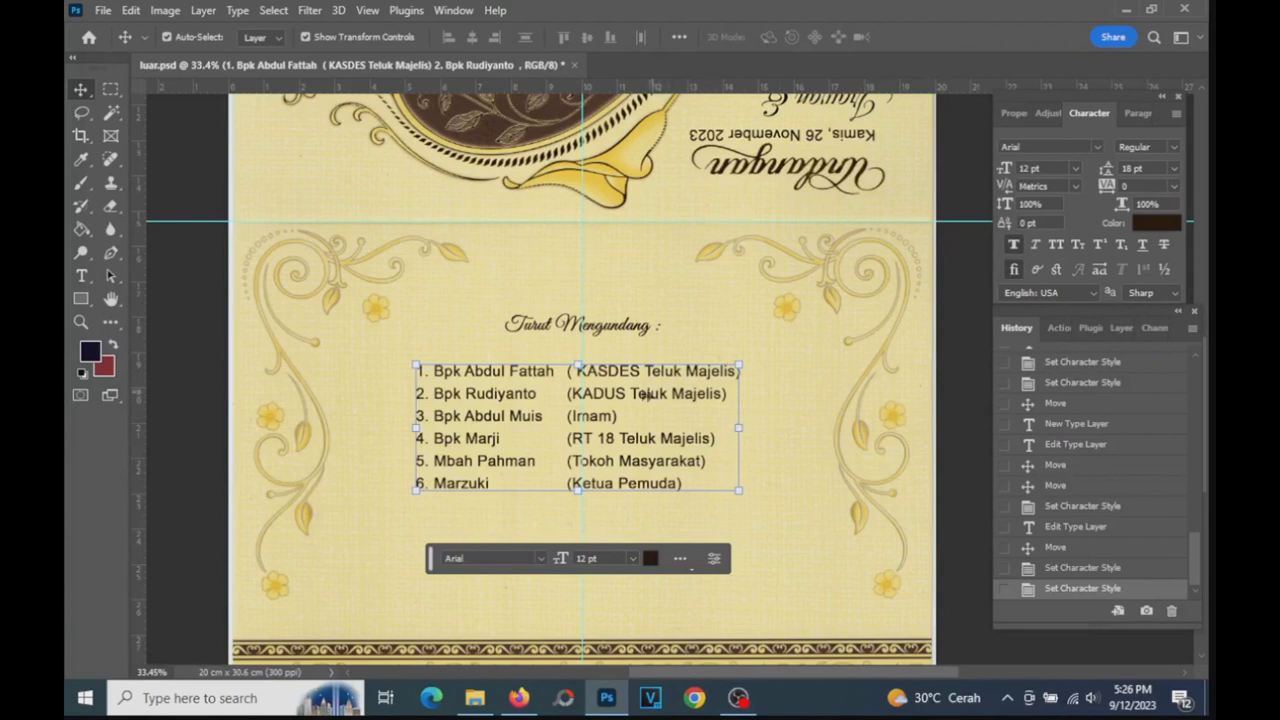
drag(637, 399, 643, 384)
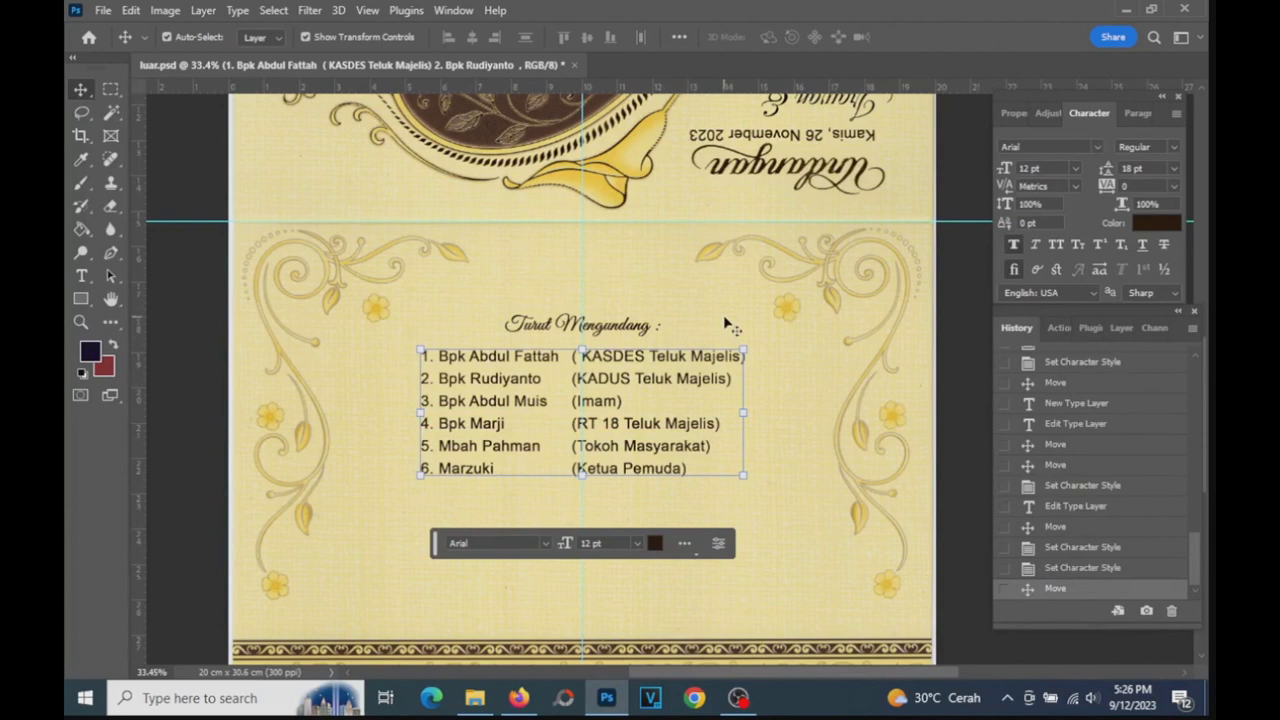
click(740, 377)
click(688, 385)
- Enlarge the Turut Mengundang heading to 18 pt and shift it slightly left above the list
click(714, 320)
click(627, 329)
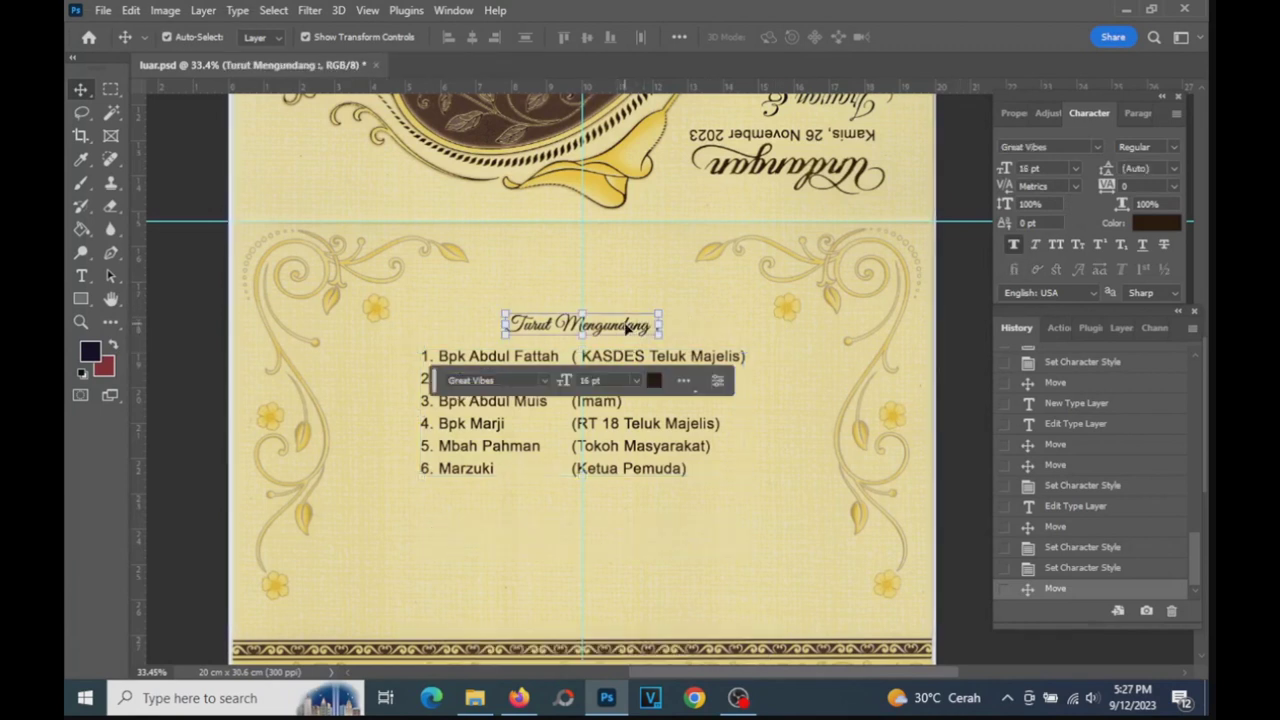
click(636, 382)
click(621, 538)
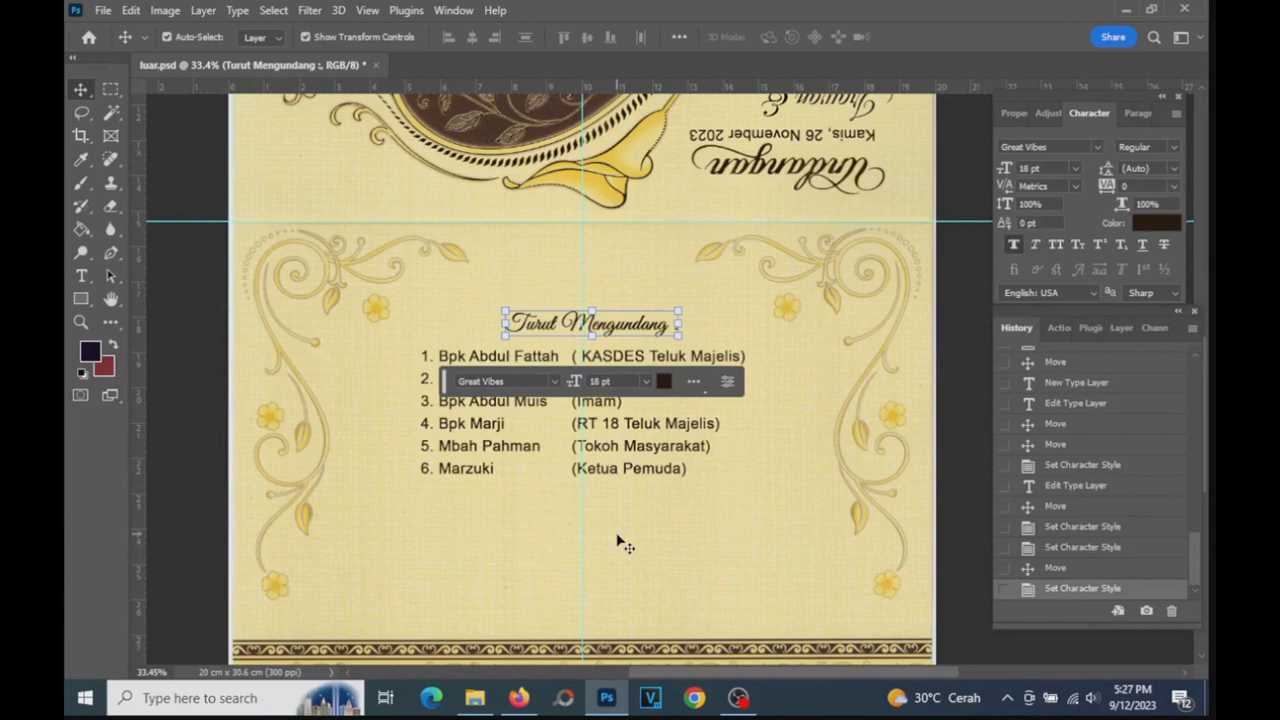
click(730, 298)
click(632, 333)
drag(632, 333, 623, 335)
click(676, 455)
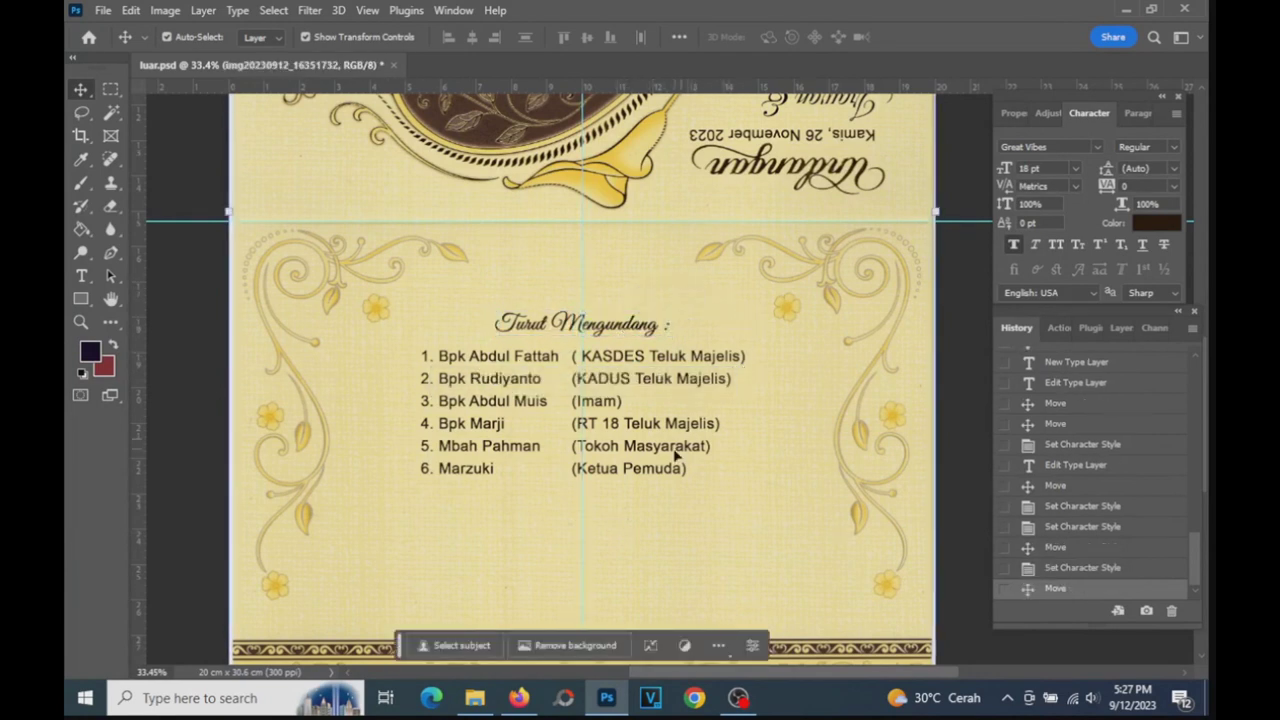
scroll(675, 455, down, 2)
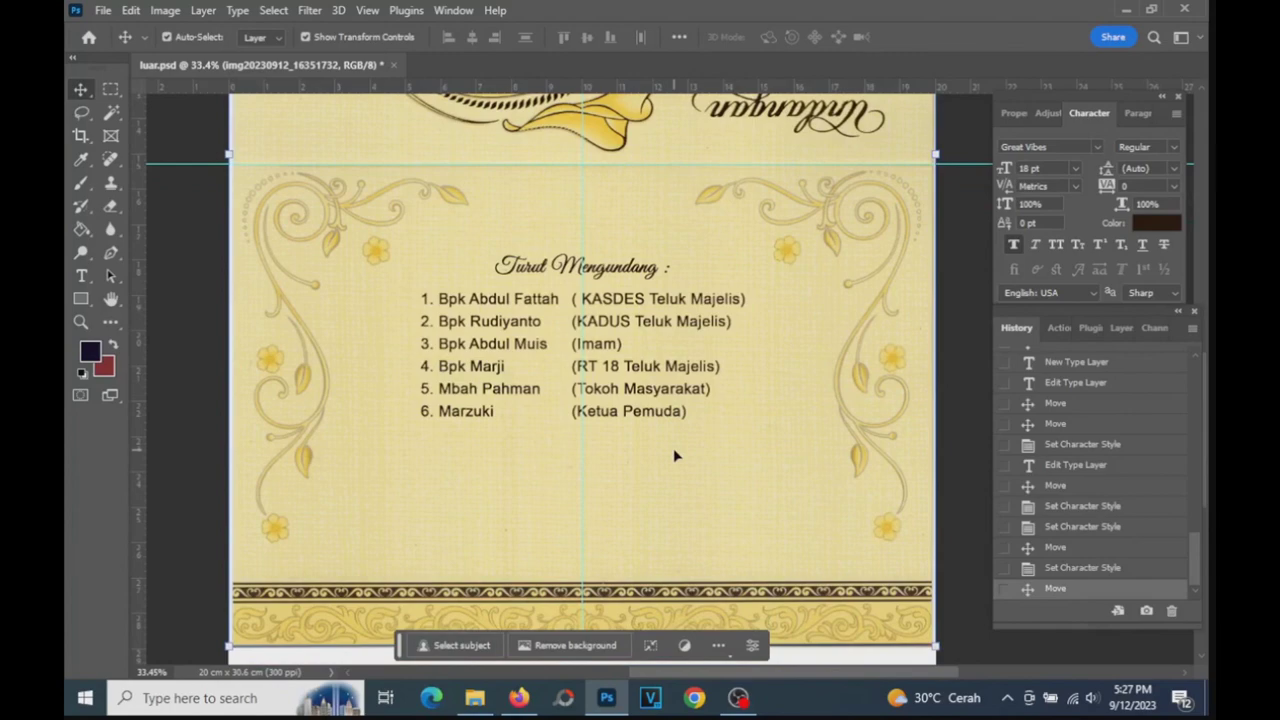
scroll(673, 455, up, 3)
scroll(673, 455, up, 7)
scroll(673, 455, up, 3)
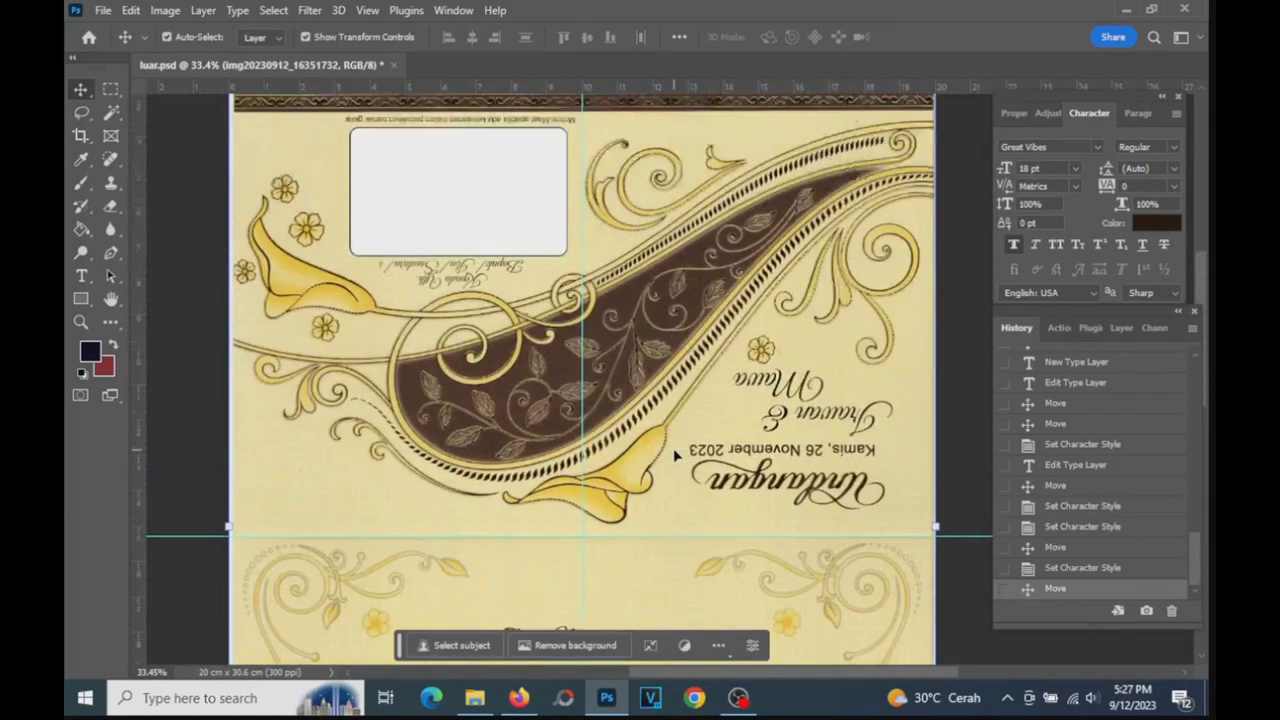
scroll(651, 448, down, 3)
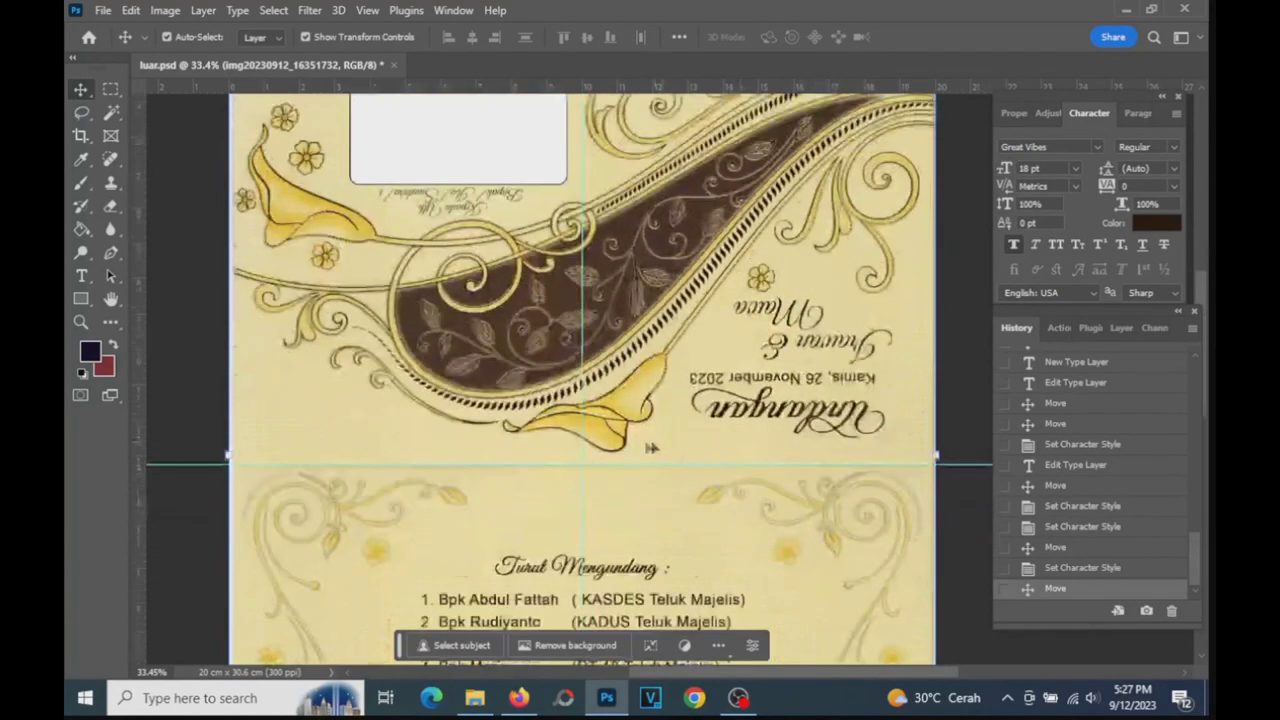
scroll(650, 446, down, 5)
scroll(640, 432, down, 2)
scroll(638, 428, down, 3)
scroll(644, 430, down, 1)
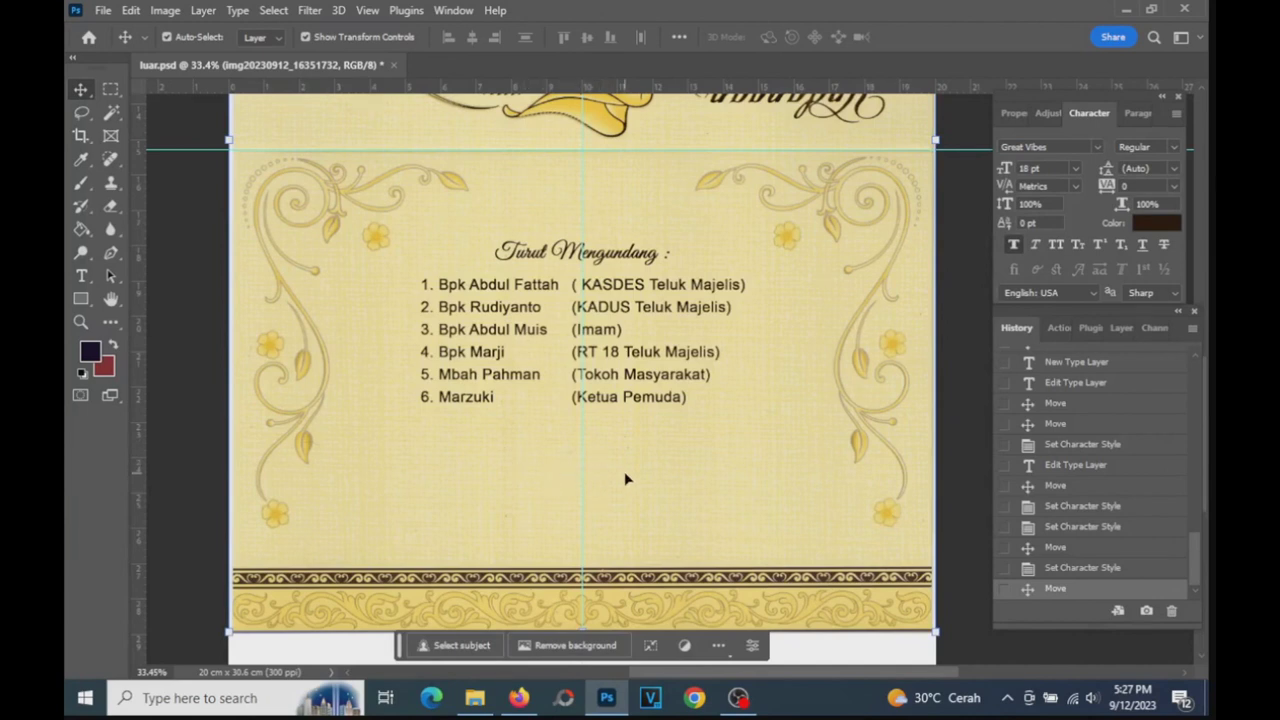
scroll(624, 478, down, 3)
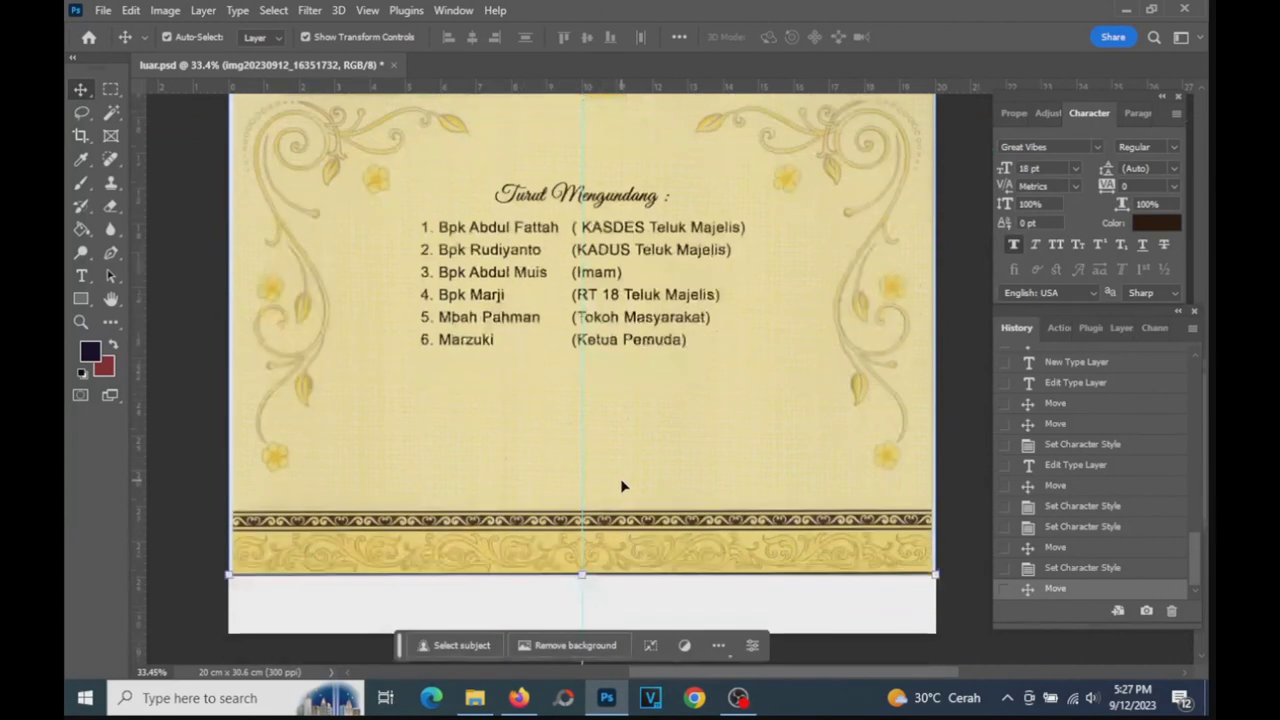
scroll(620, 478, up, 1)
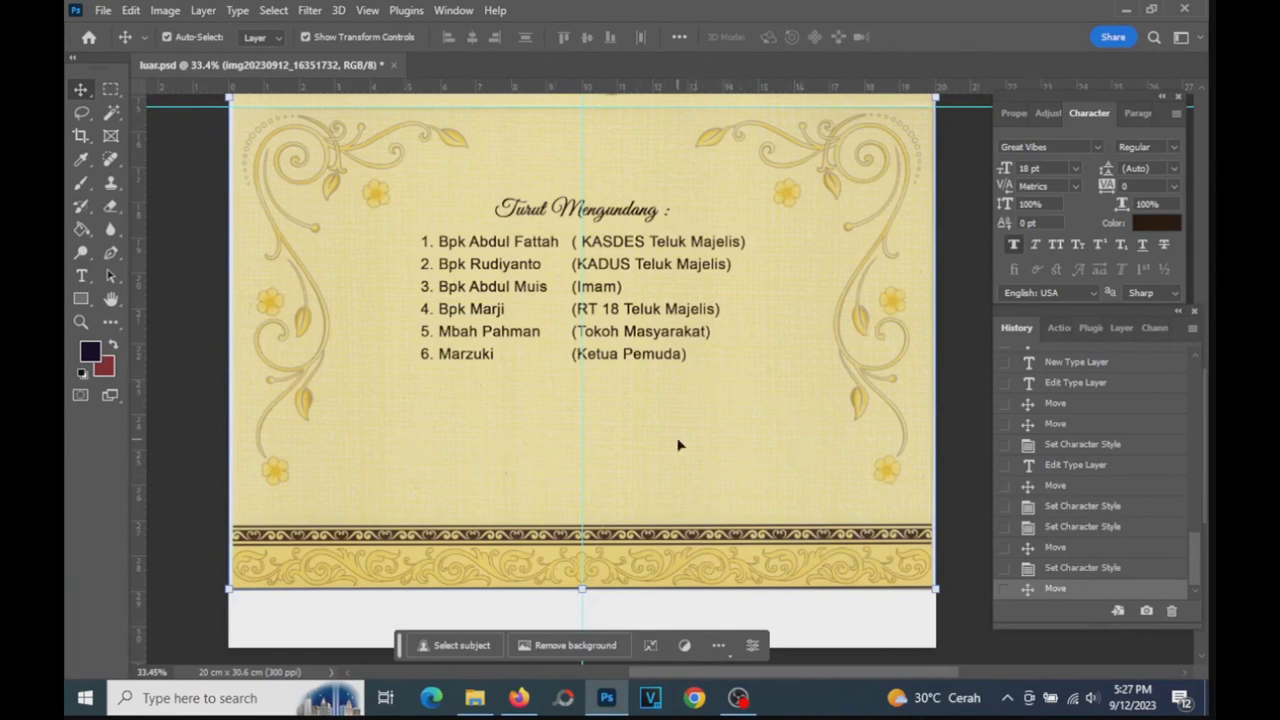
scroll(678, 445, down, 1)
scroll(678, 445, up, 1)
scroll(678, 445, up, 1)
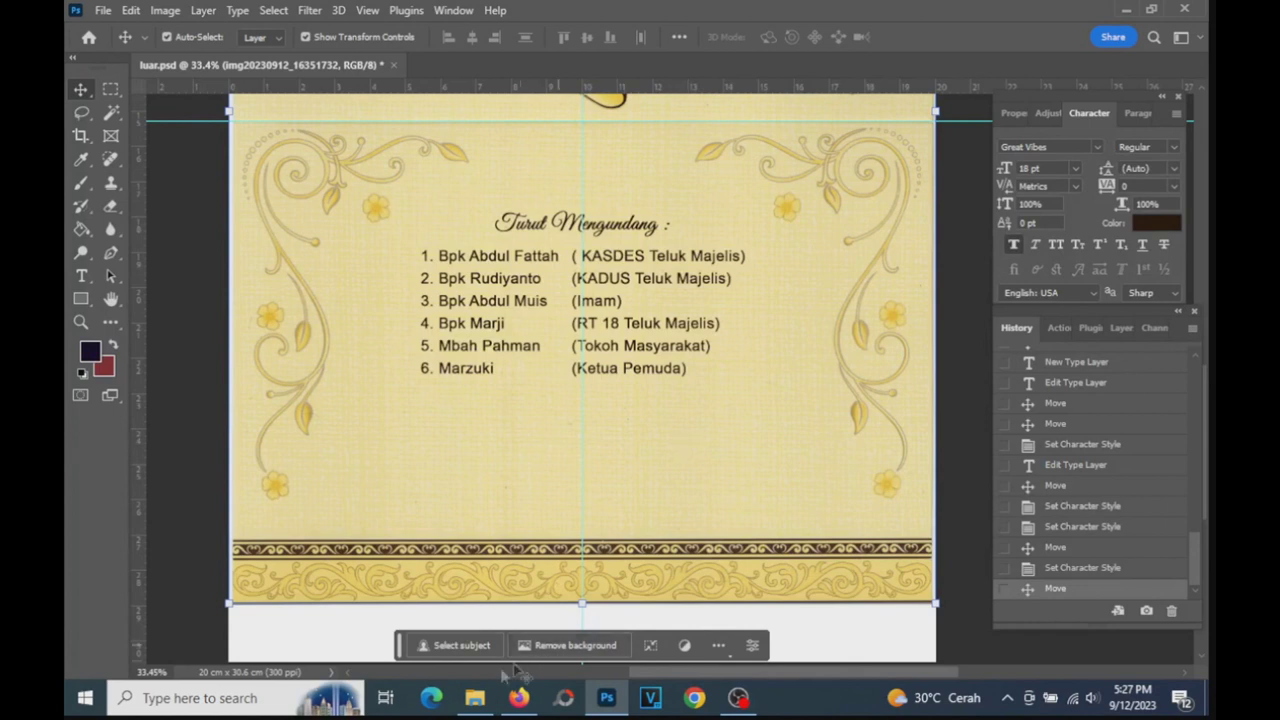
- Open Undangan 2 on Local Disk (B:) and look inside the irawan and irawan 2 folders
click(475, 698)
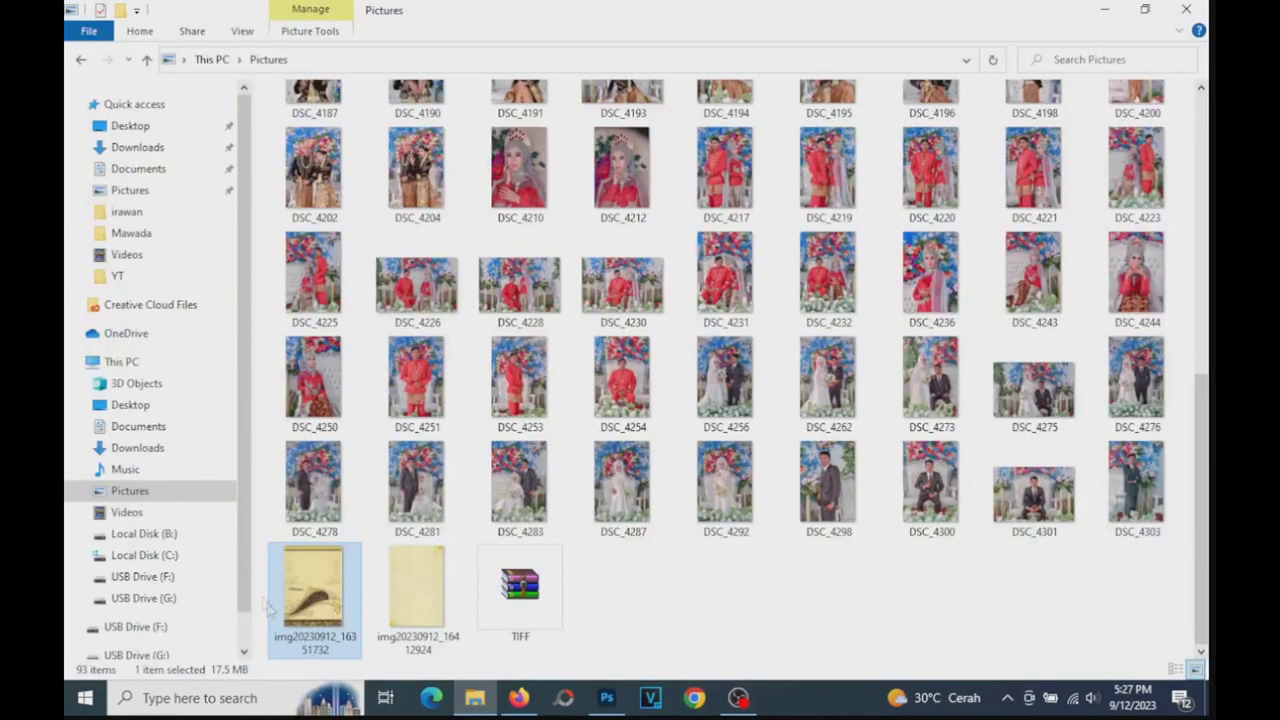
click(213, 535)
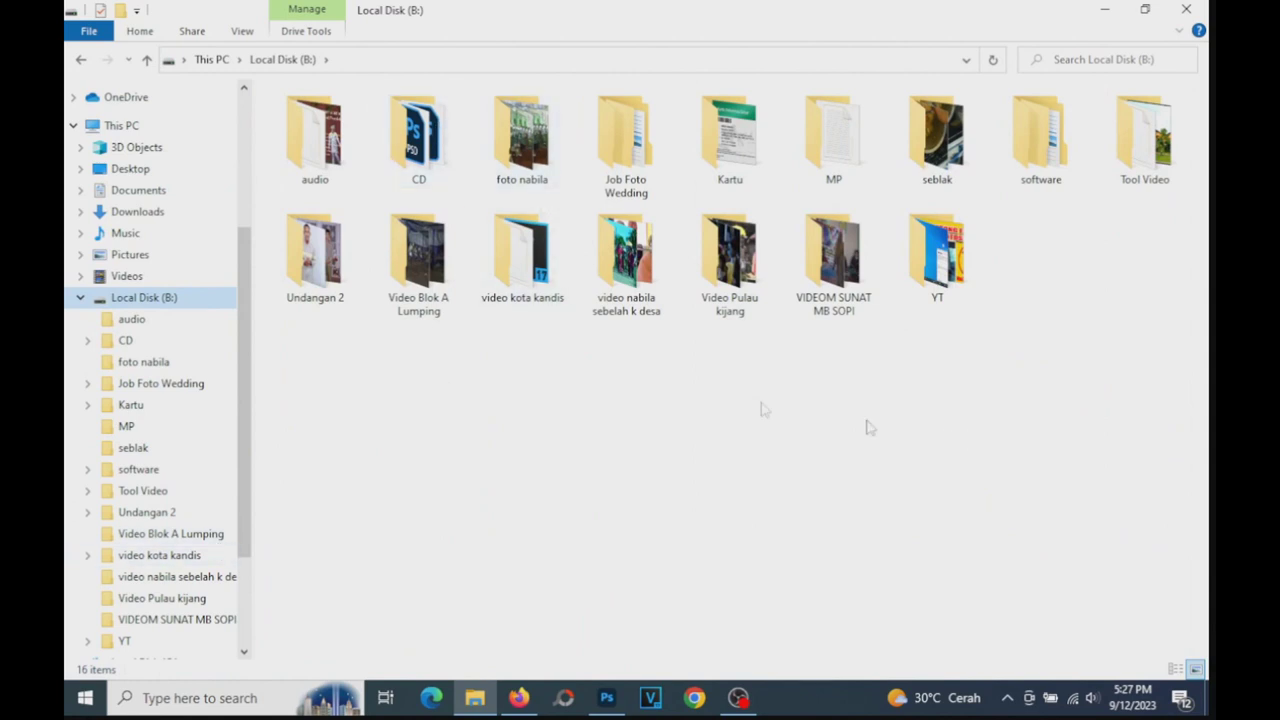
double_click(315, 255)
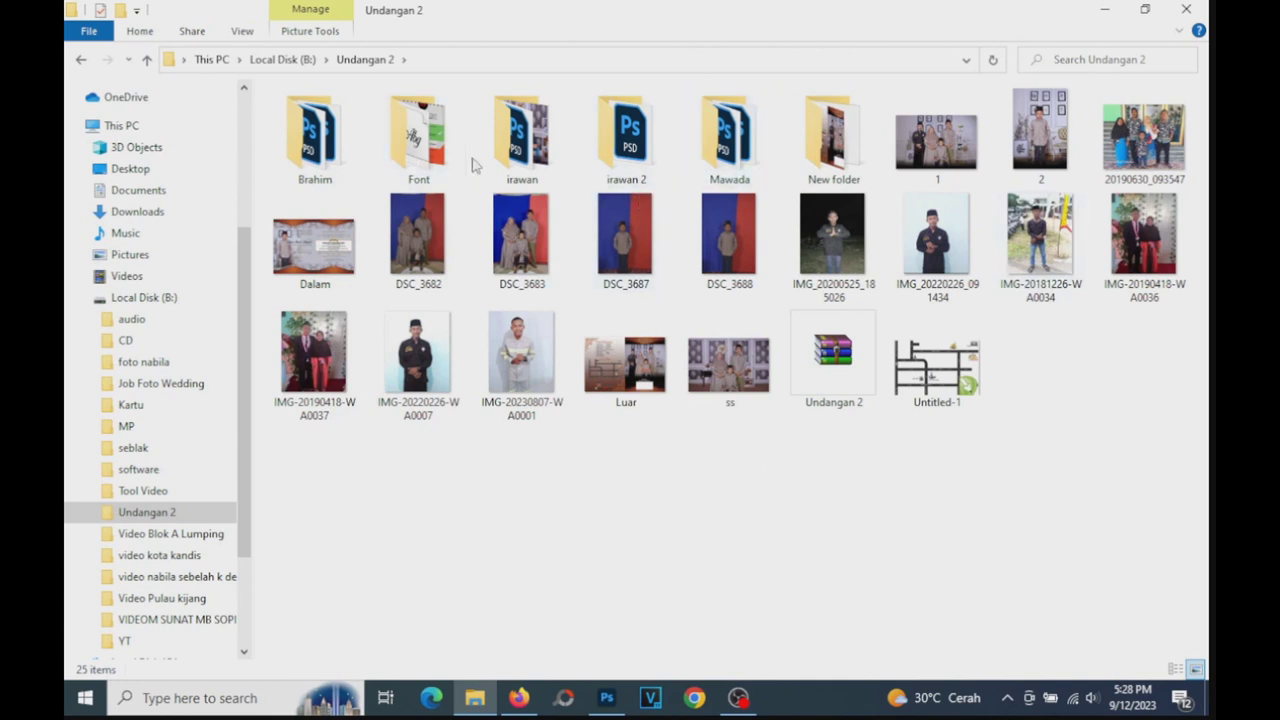
double_click(546, 166)
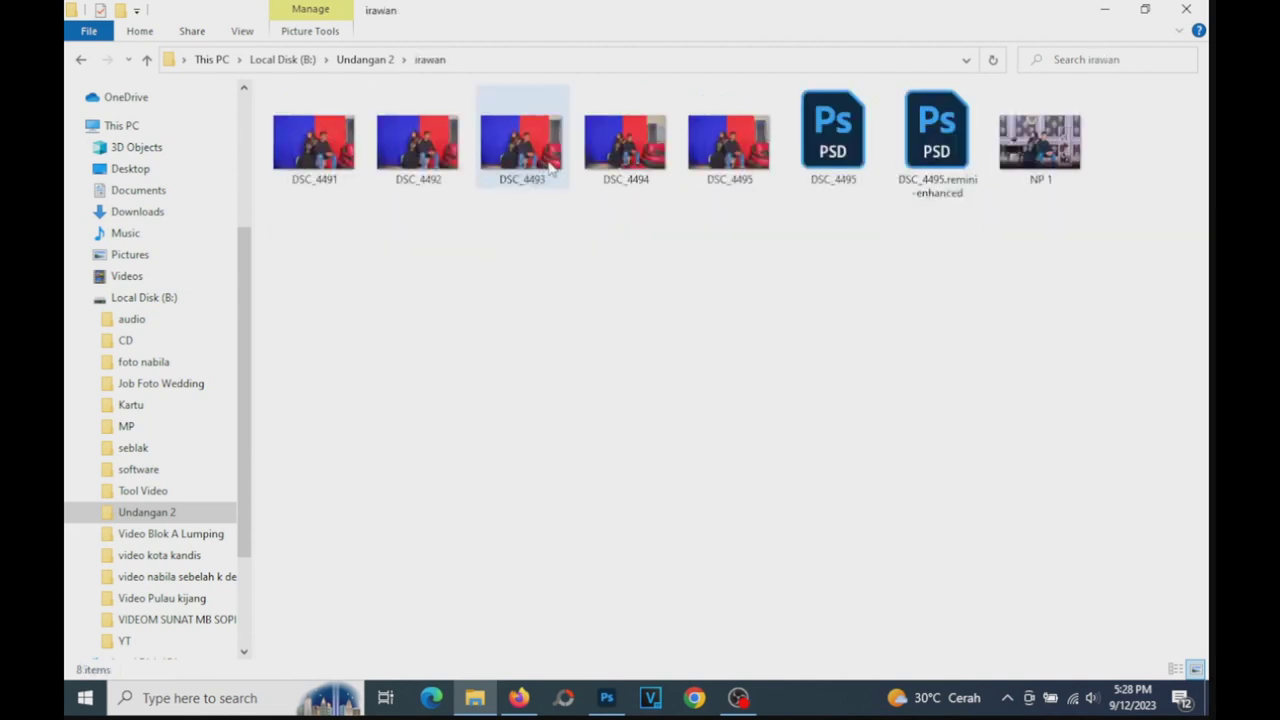
click(84, 61)
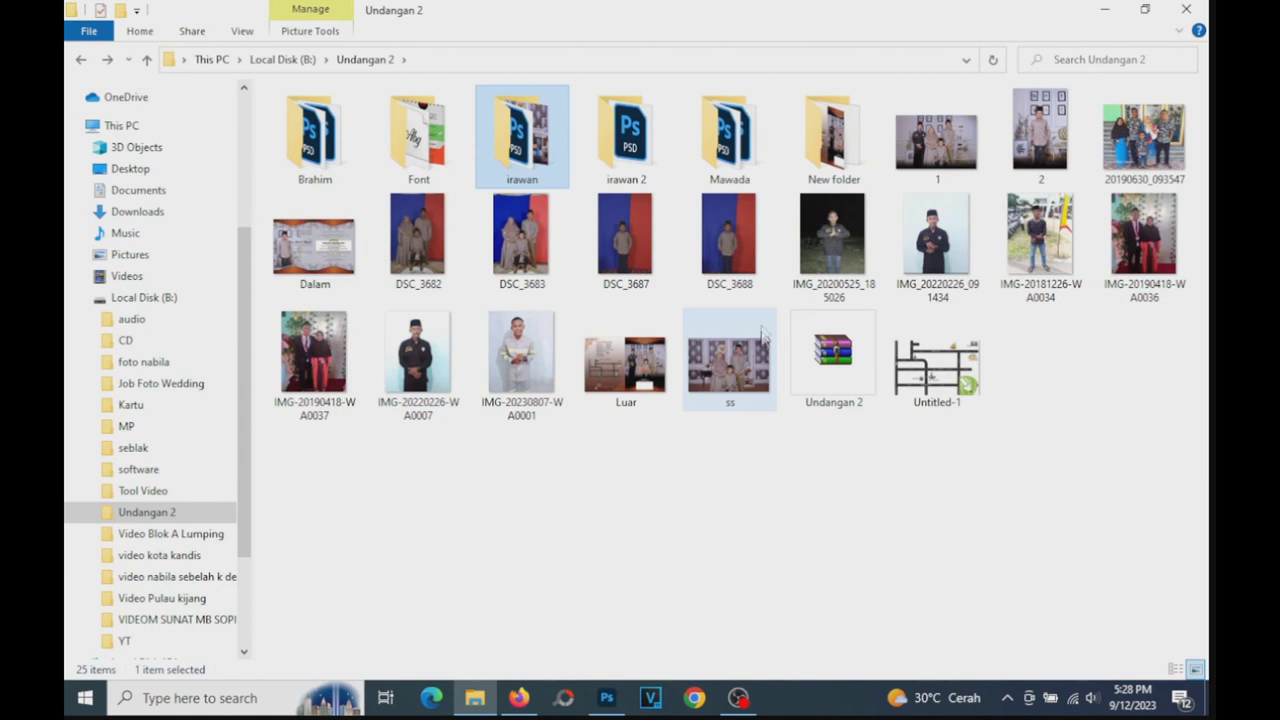
double_click(630, 150)
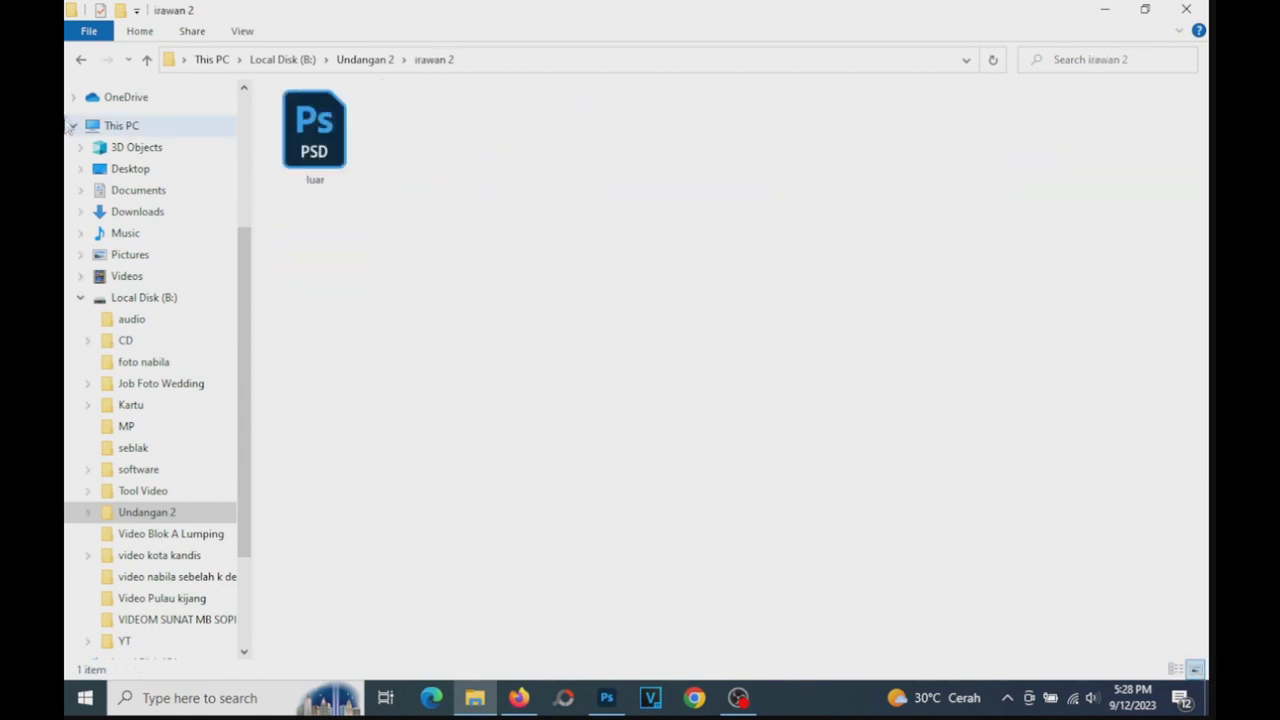
click(82, 60)
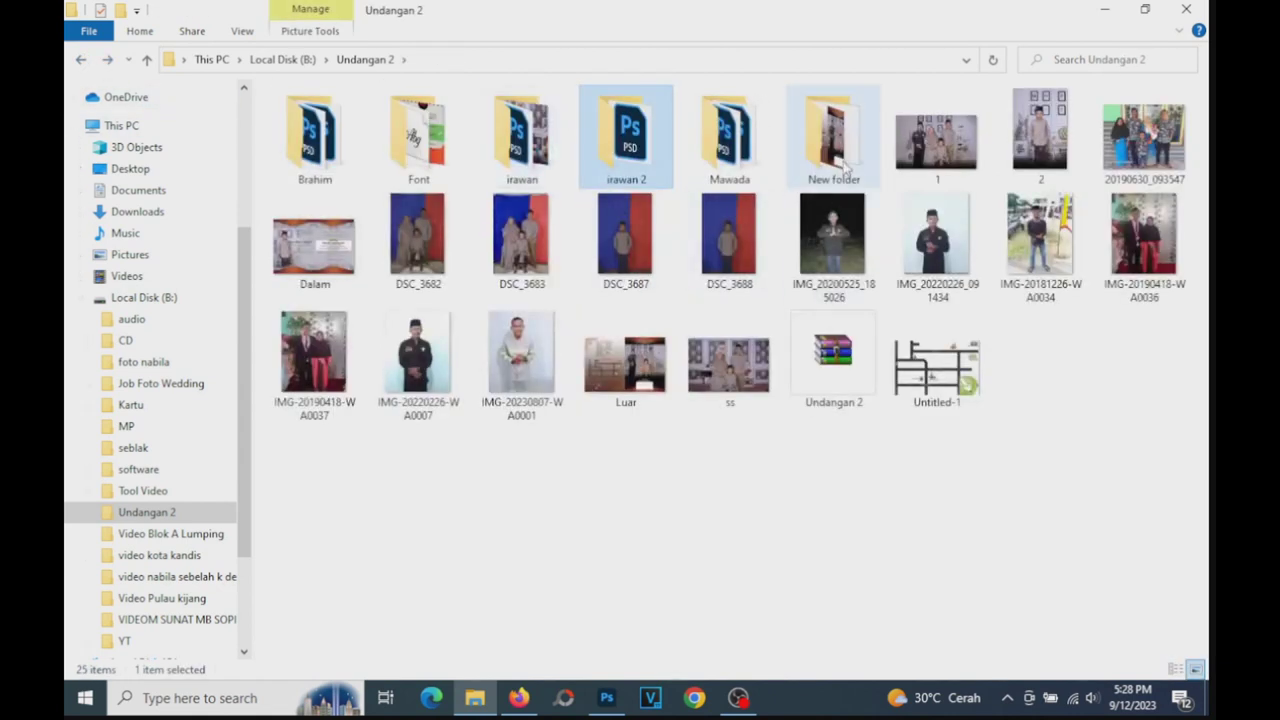
- Check New folder and irawan 2, then open Mawada and select its Luar PSD
double_click(843, 160)
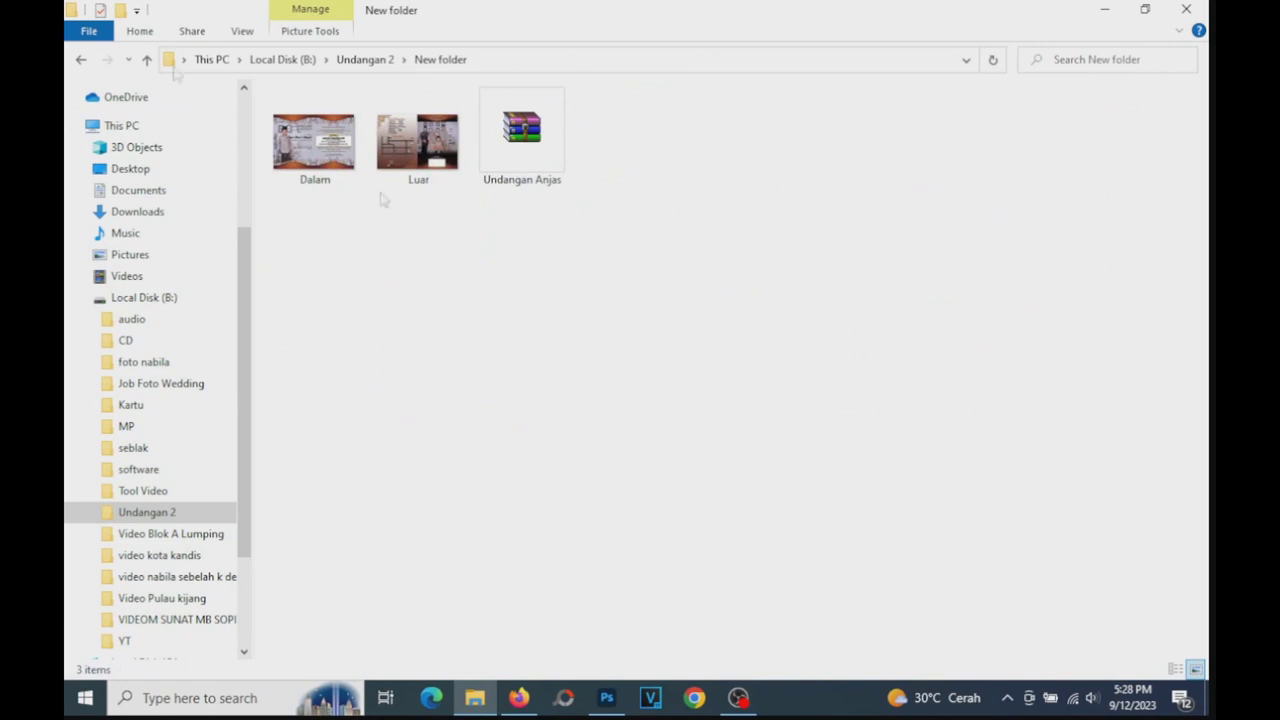
click(84, 61)
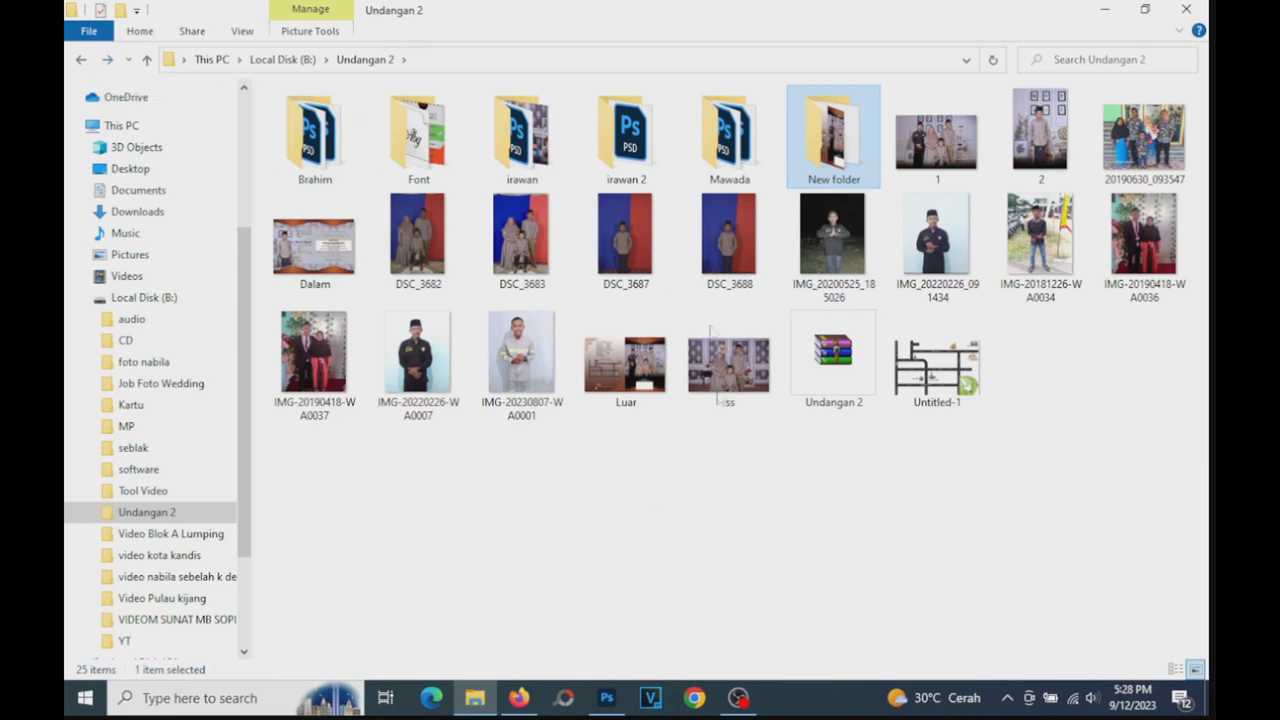
double_click(634, 150)
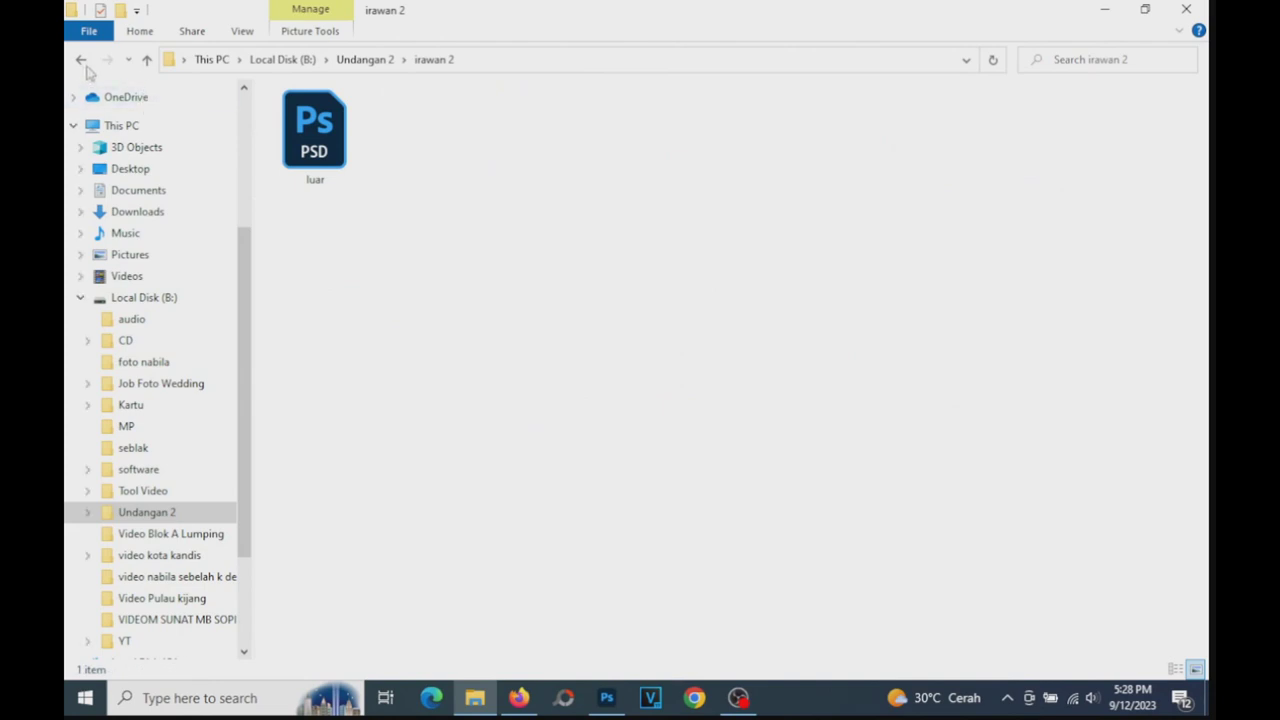
click(82, 62)
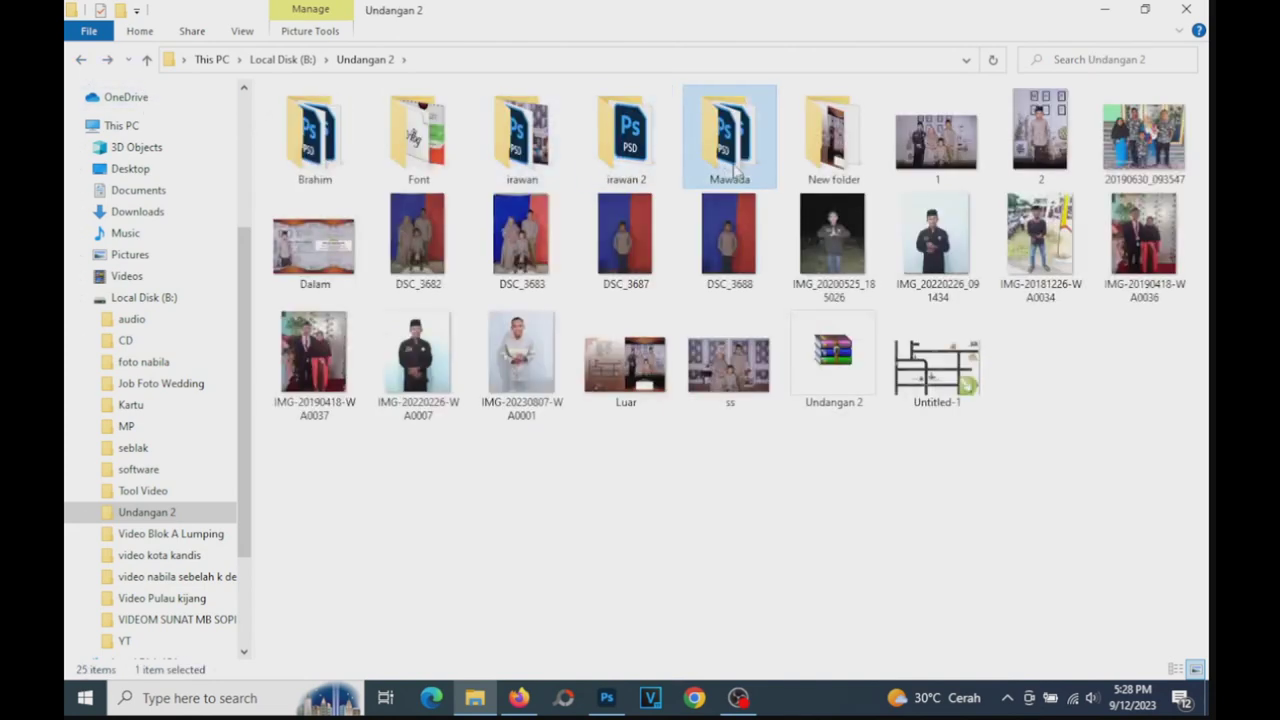
double_click(729, 135)
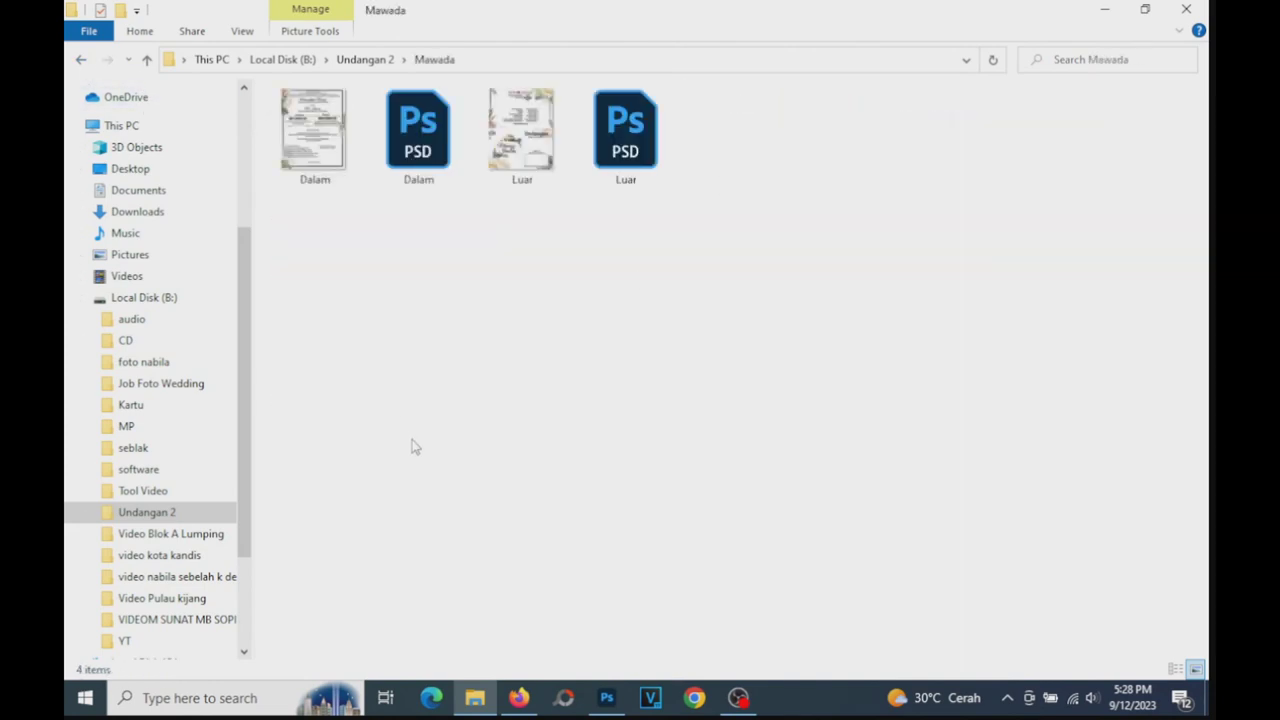
click(640, 150)
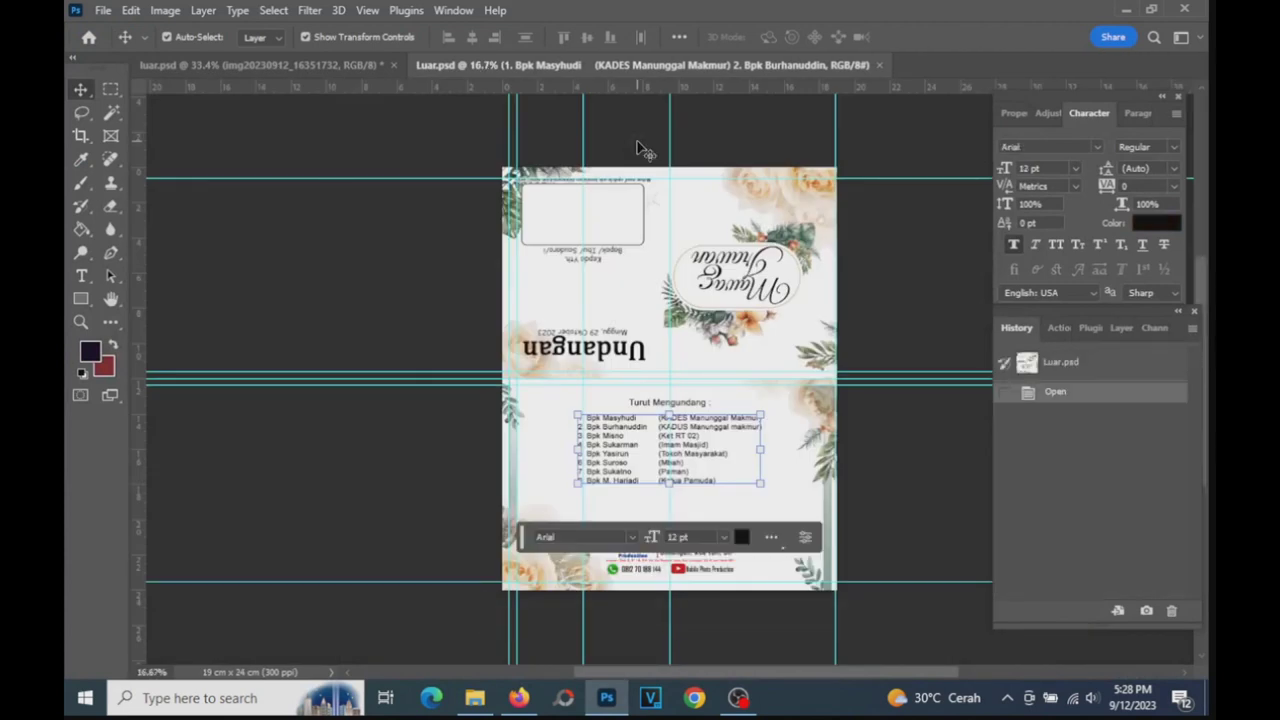
- Deselect the text layer in the Mawada Luar design and return to File Explorer
click(880, 310)
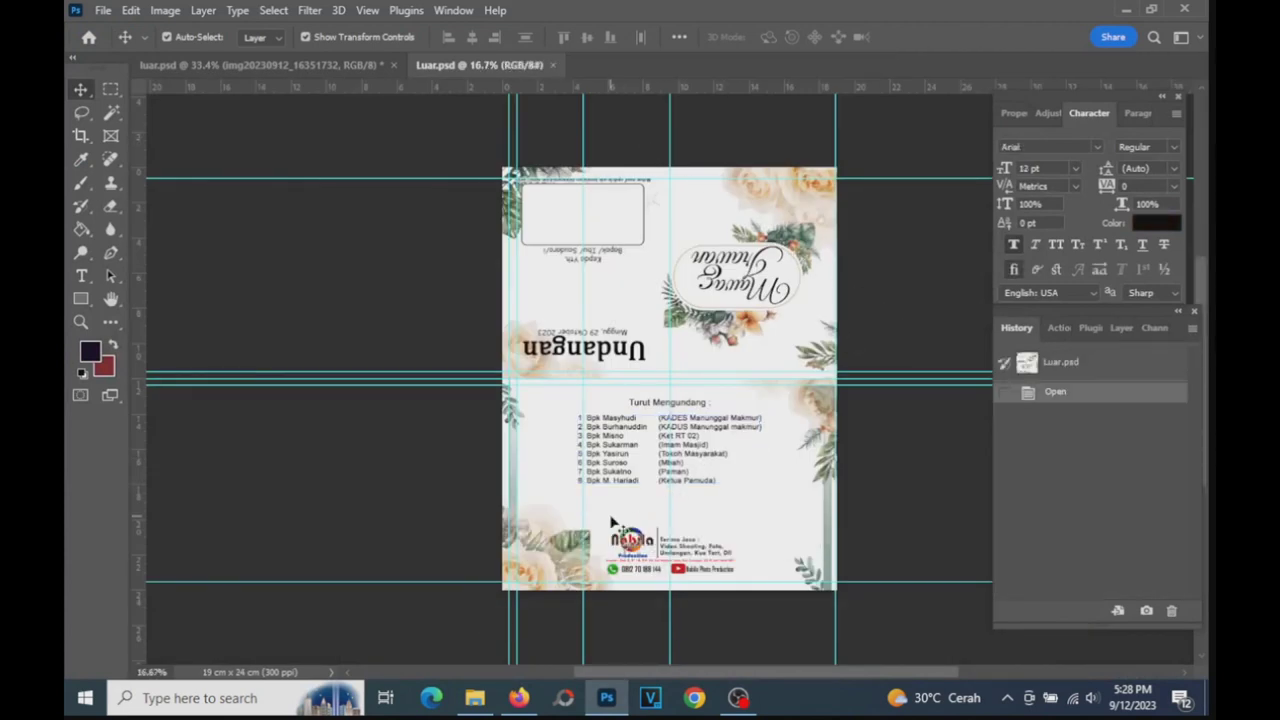
click(474, 700)
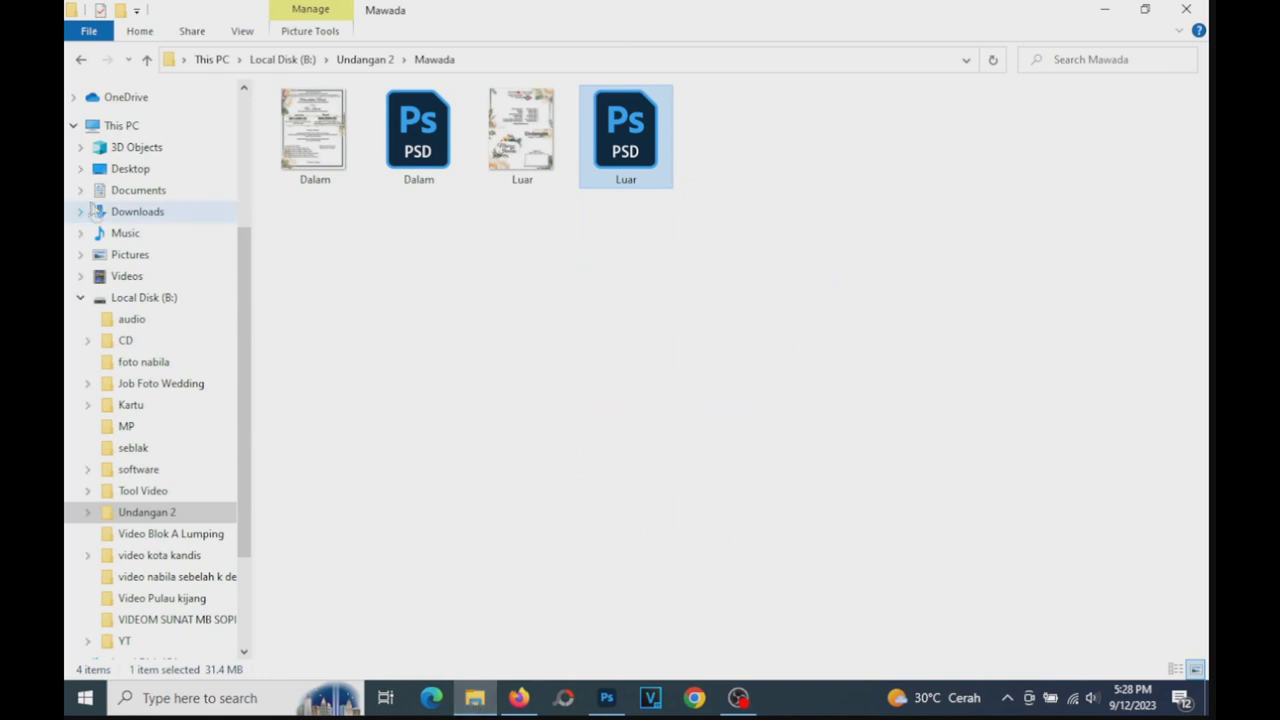
- Find the pngwing.com(17) clapperboard image in Downloads and drag it toward Photoshop
click(137, 211)
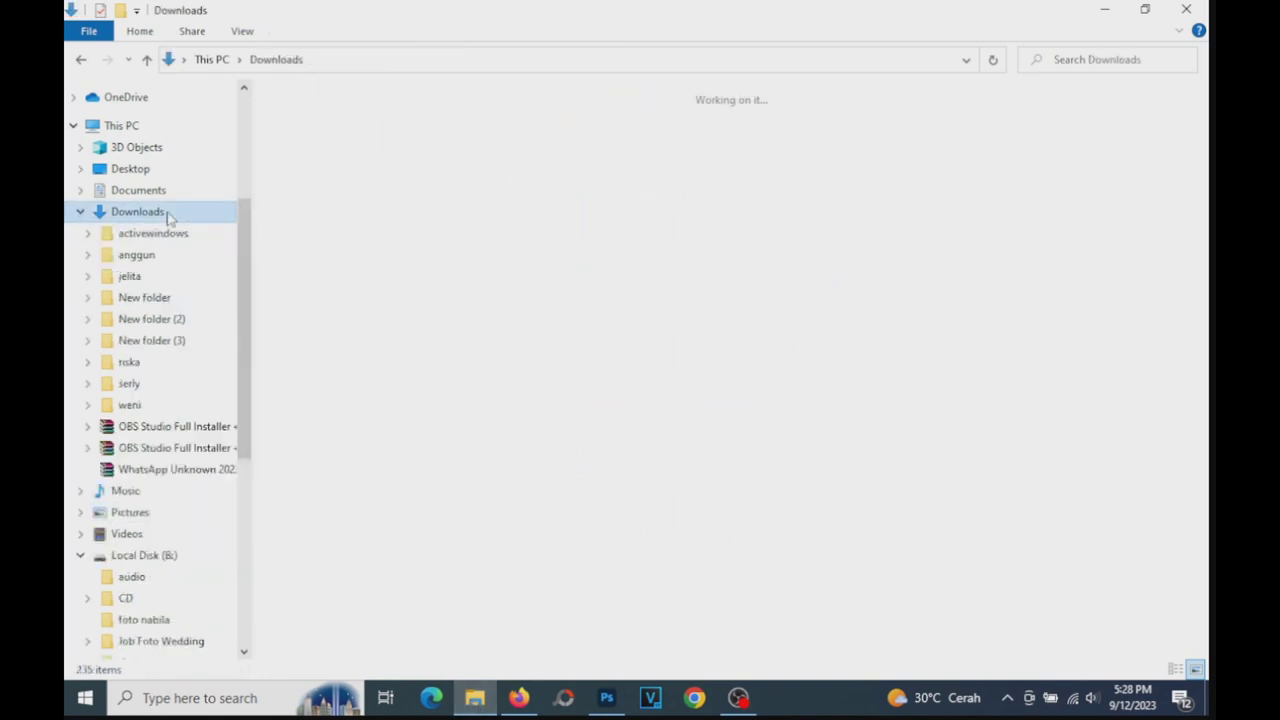
scroll(997, 470, down, 3)
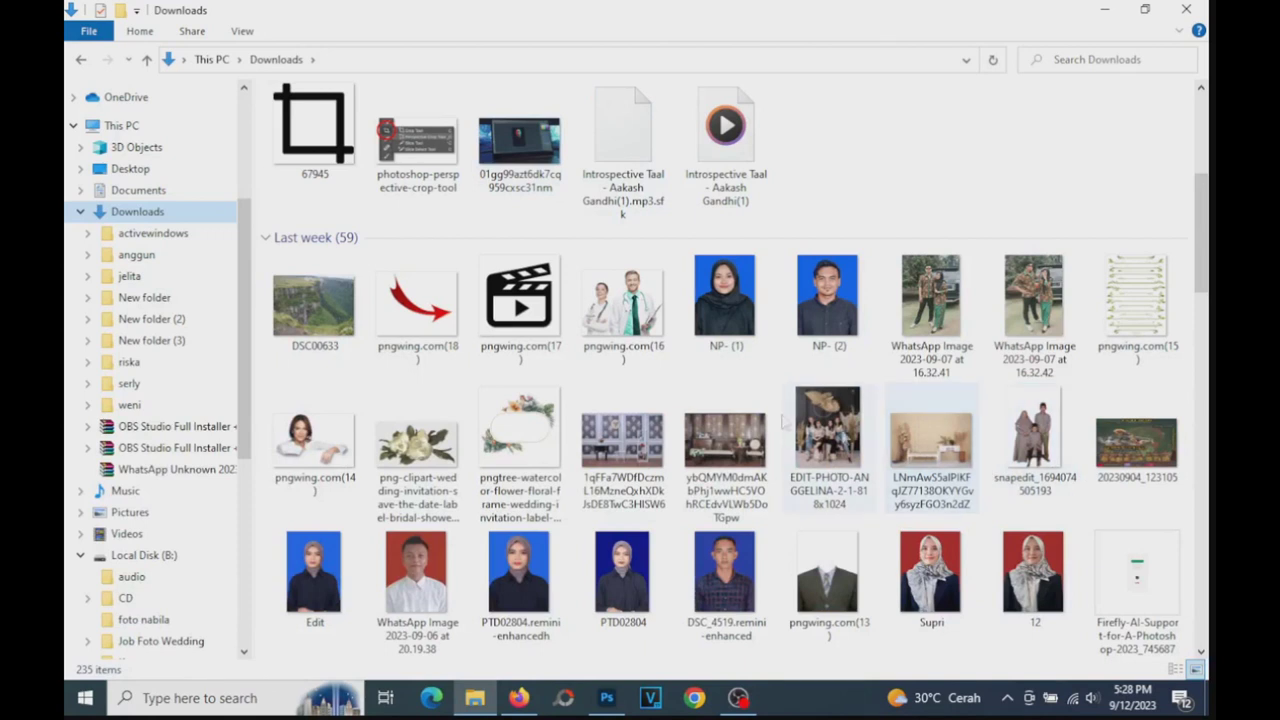
click(549, 345)
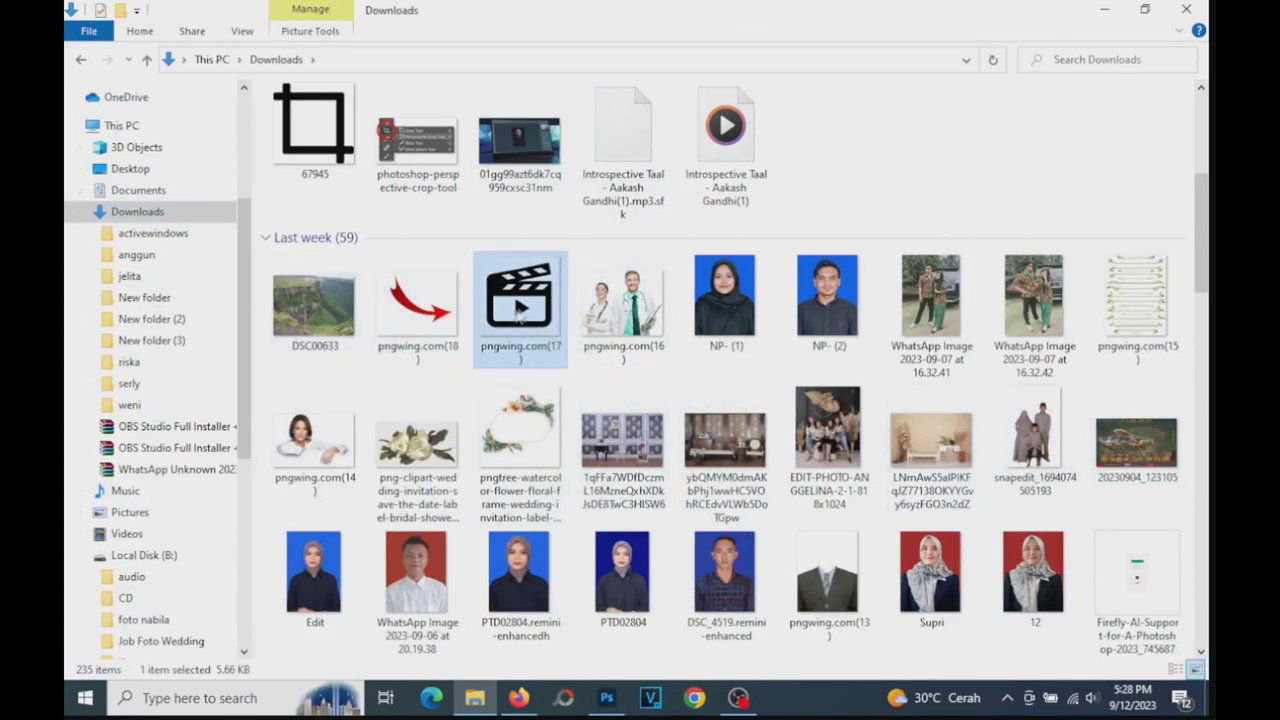
drag(512, 299, 466, 276)
- Drop the clapperboard image into luar.psd and shrink it to about 70%
mouse_move(519, 308)
mouse_down()
mouse_move(650, 580)
mouse_move(189, 149)
mouse_move(252, 75)
mouse_move(608, 517)
mouse_up()
scroll(768, 462, down, 2)
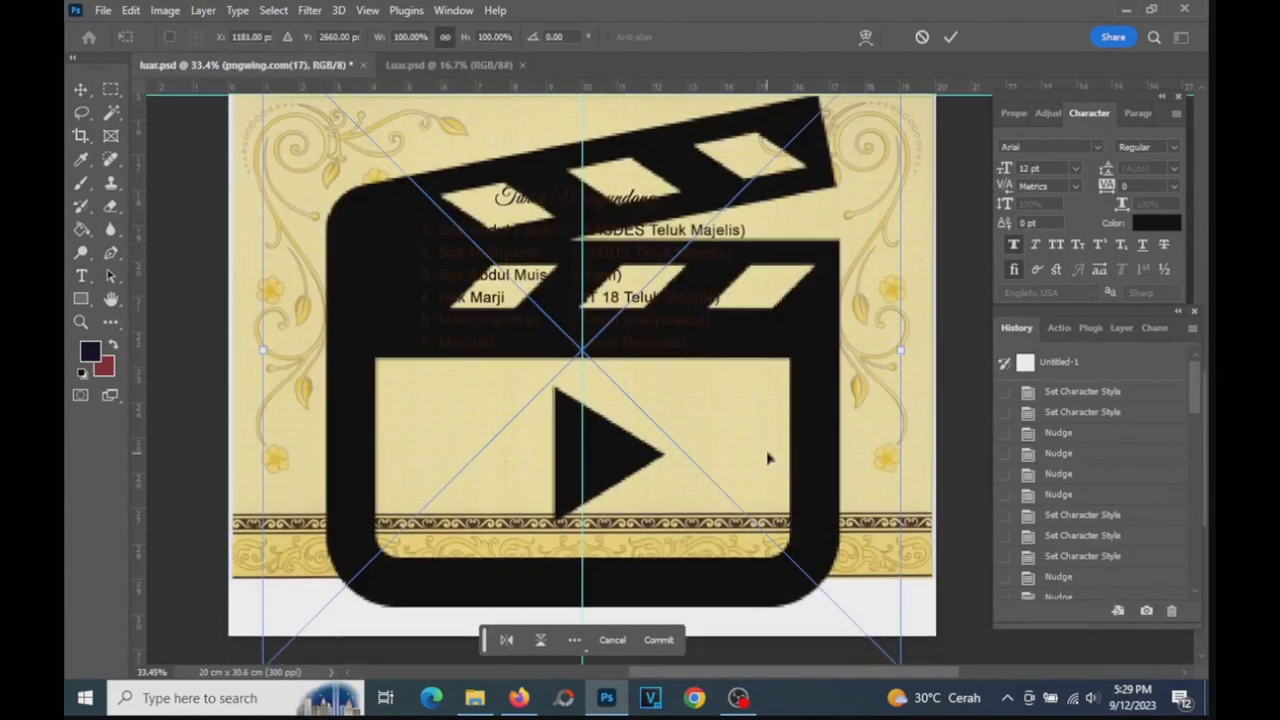
scroll(768, 460, down, 3)
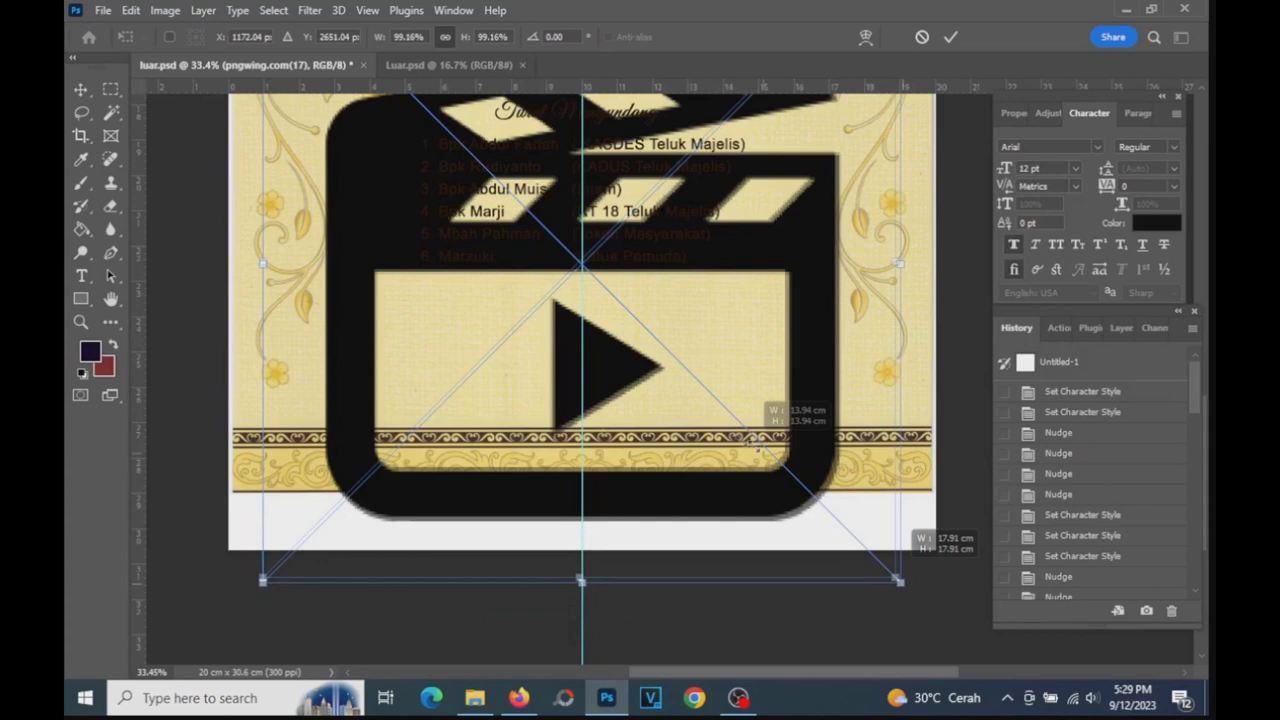
drag(901, 583, 707, 401)
scroll(733, 409, up, 3)
scroll(733, 409, up, 1)
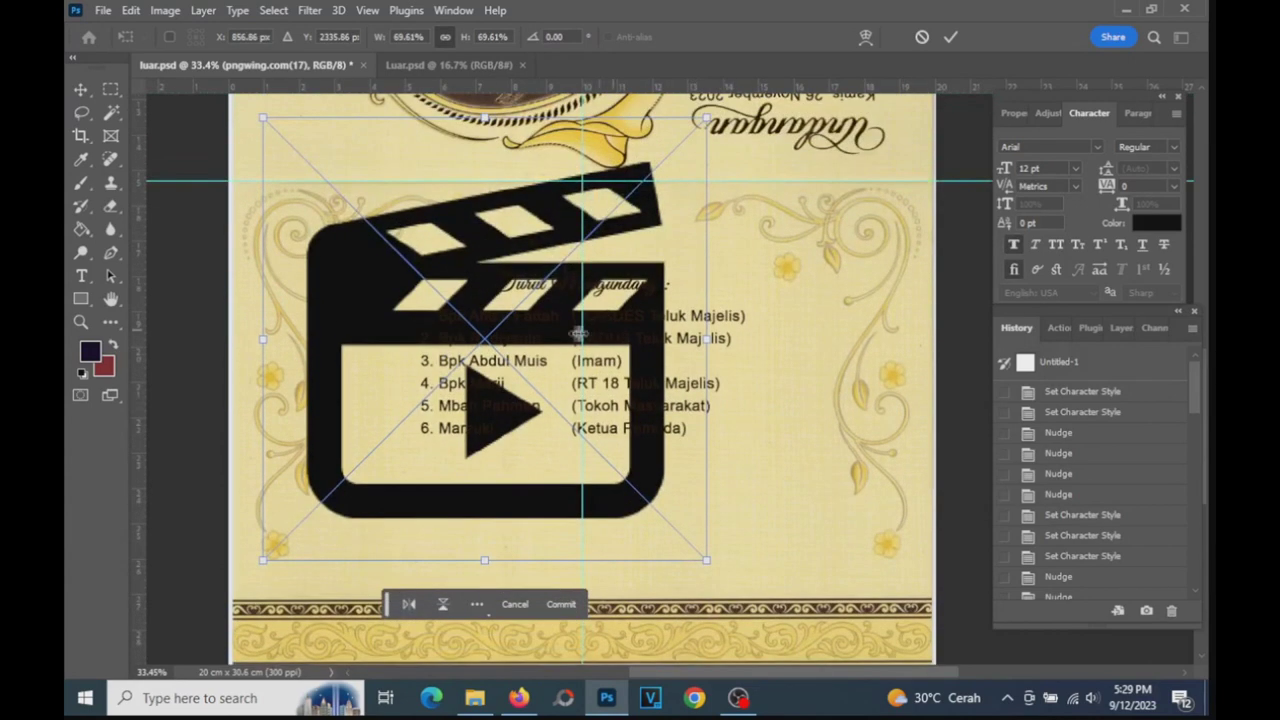
mouse_move(568, 342)
mouse_down()
mouse_move(730, 425)
mouse_move(705, 400)
mouse_up()
- Centre the clapperboard at about 31% under the invitee list, commit it, then delete it
drag(849, 188, 665, 491)
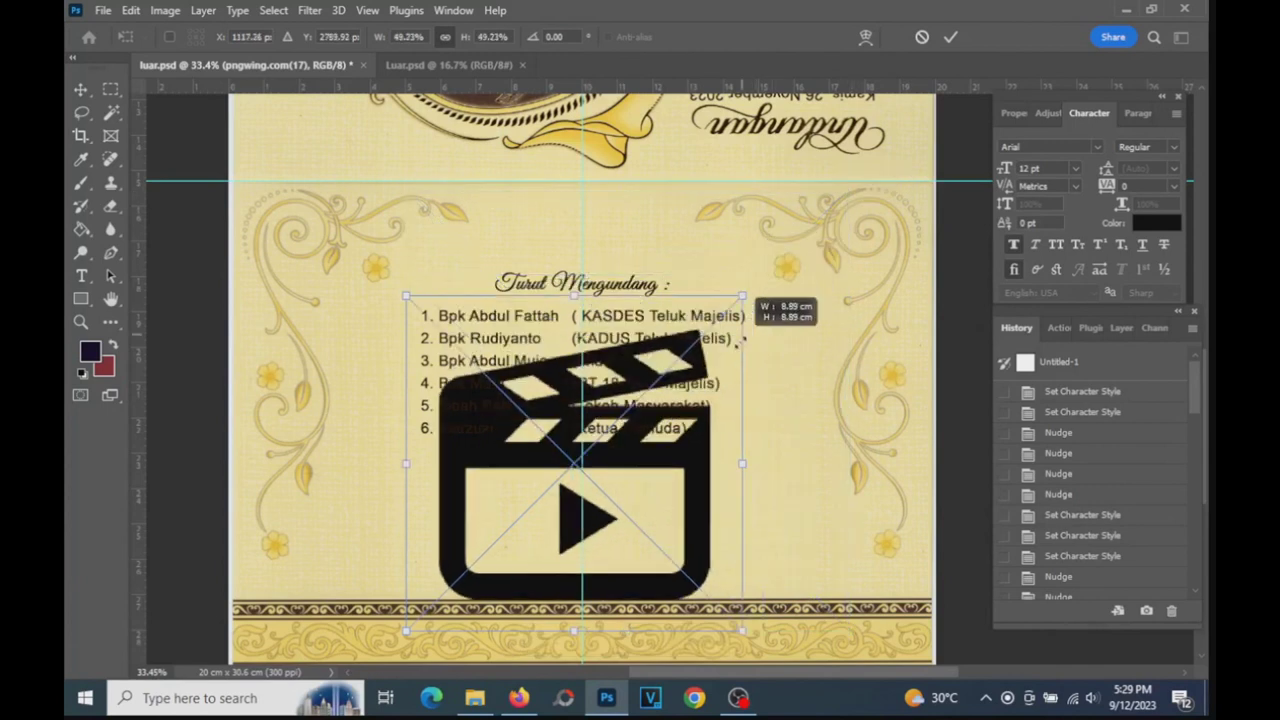
mouse_move(572, 505)
mouse_down()
mouse_move(670, 515)
mouse_move(636, 518)
mouse_move(636, 505)
mouse_up()
click(952, 38)
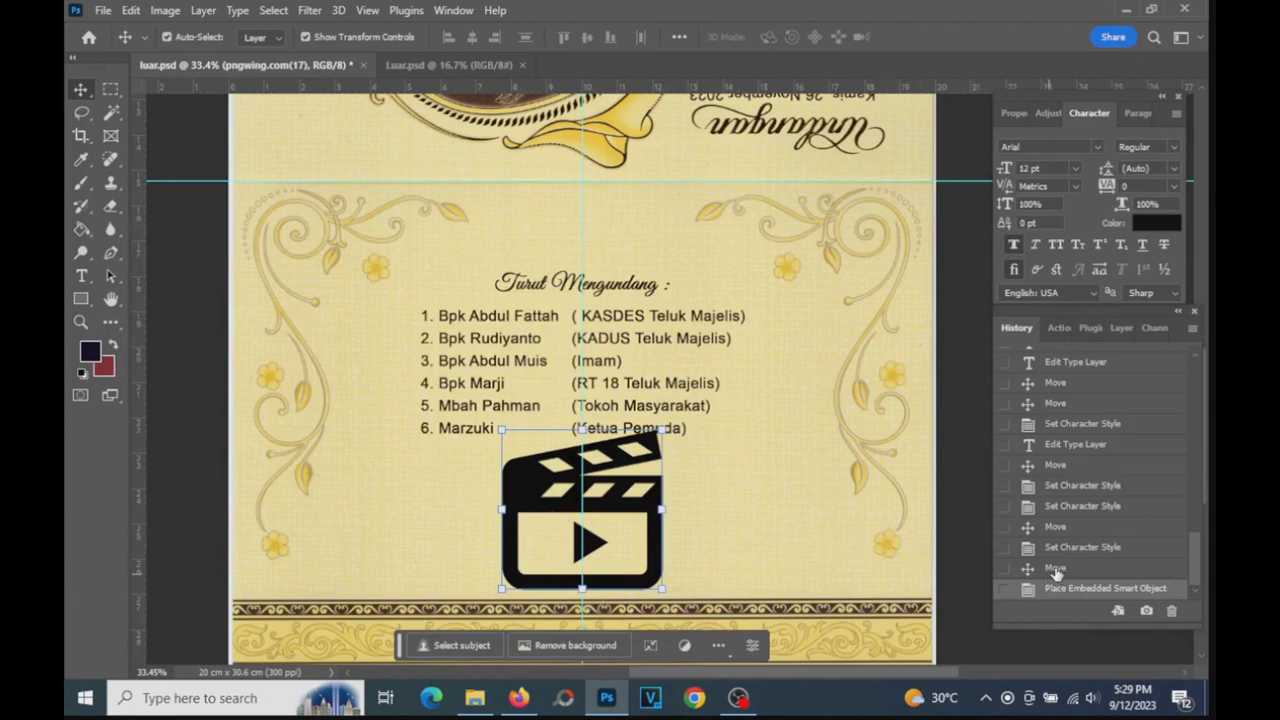
key(Delete)
- Switch to the Luar reference document and zoom in on the invitee list and logo banner
click(513, 65)
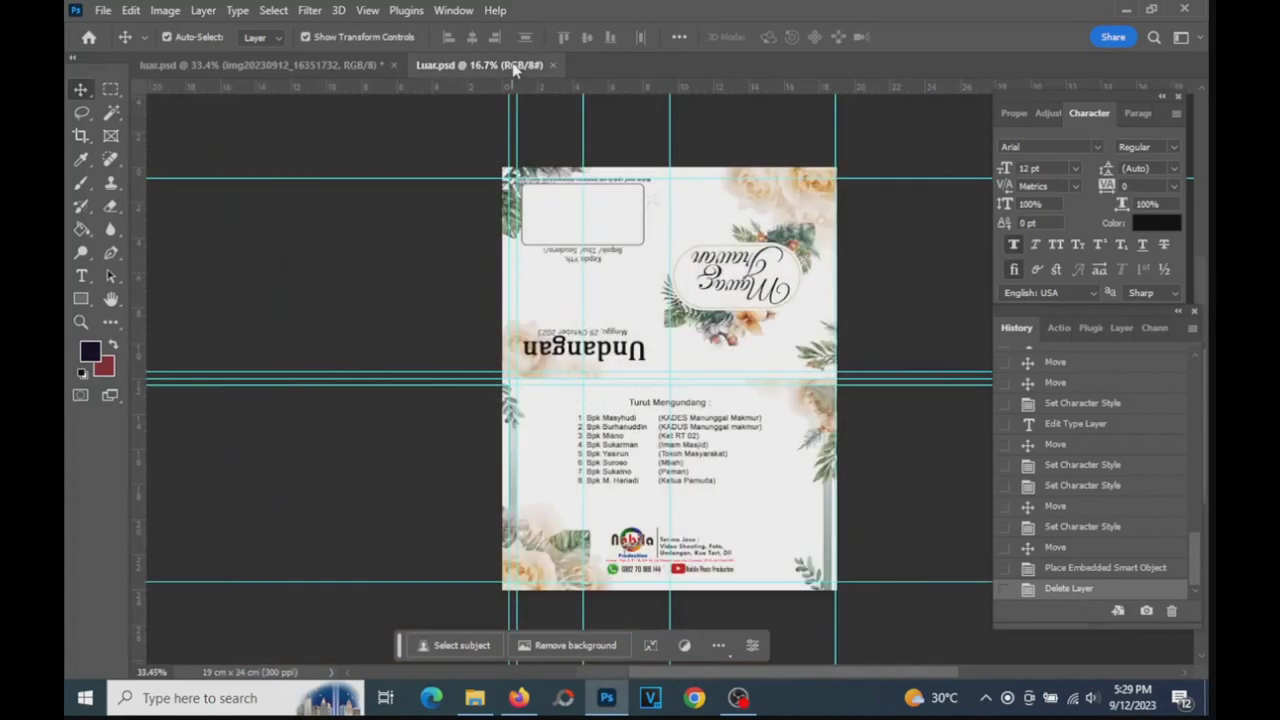
scroll(811, 337, down, 1)
click(81, 321)
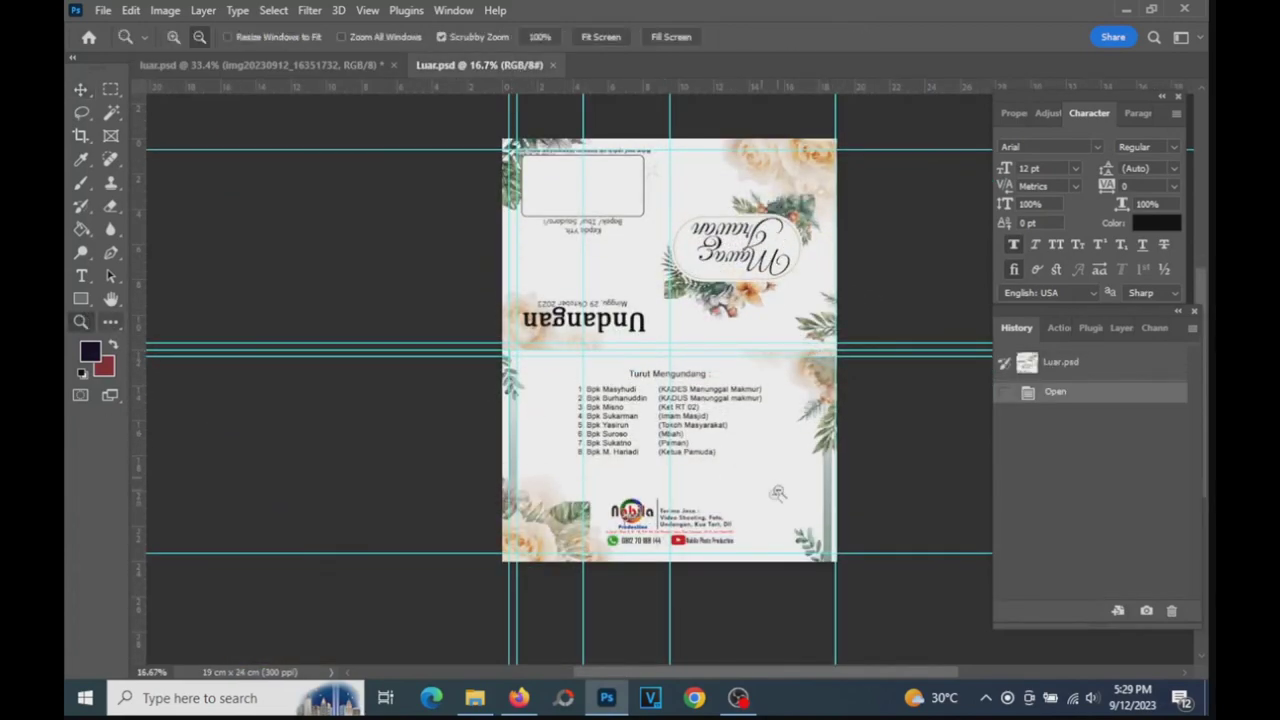
drag(778, 492, 799, 462)
scroll(799, 462, down, 2)
scroll(600, 400, up, 1)
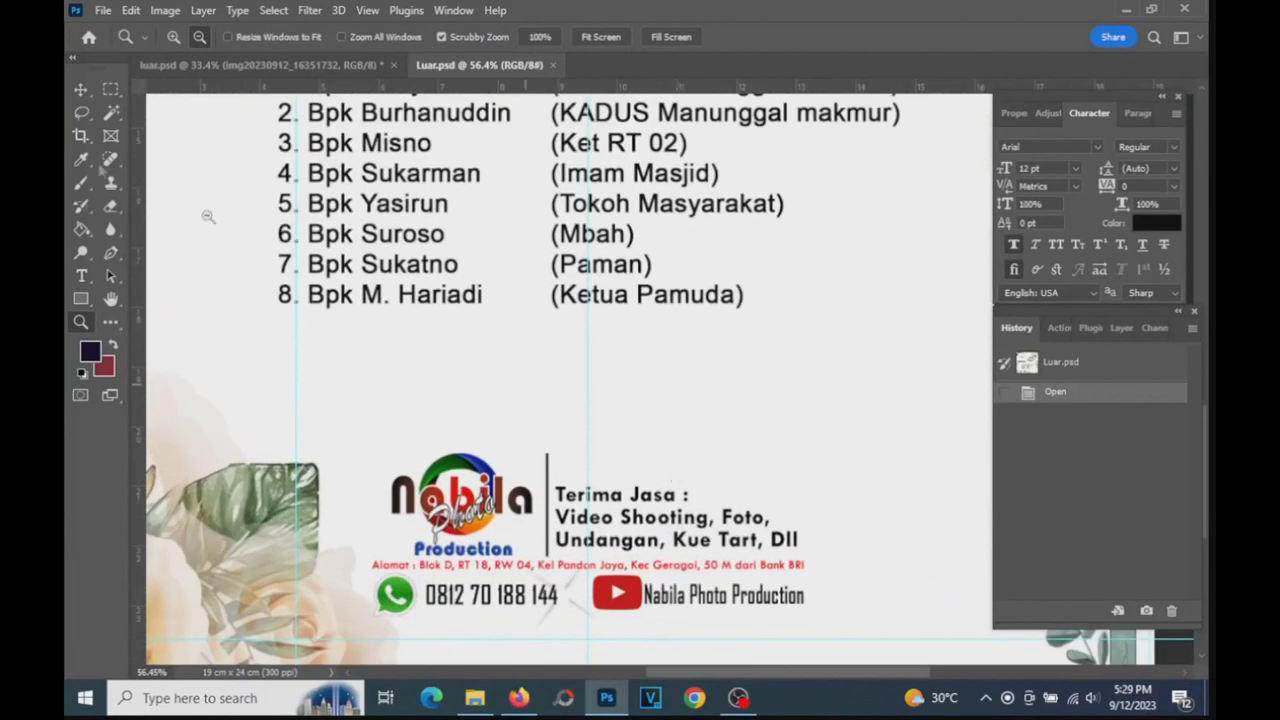
- Select the Nabila Photo Production banner layer and drag it toward the luar.psd tab
click(81, 89)
click(542, 528)
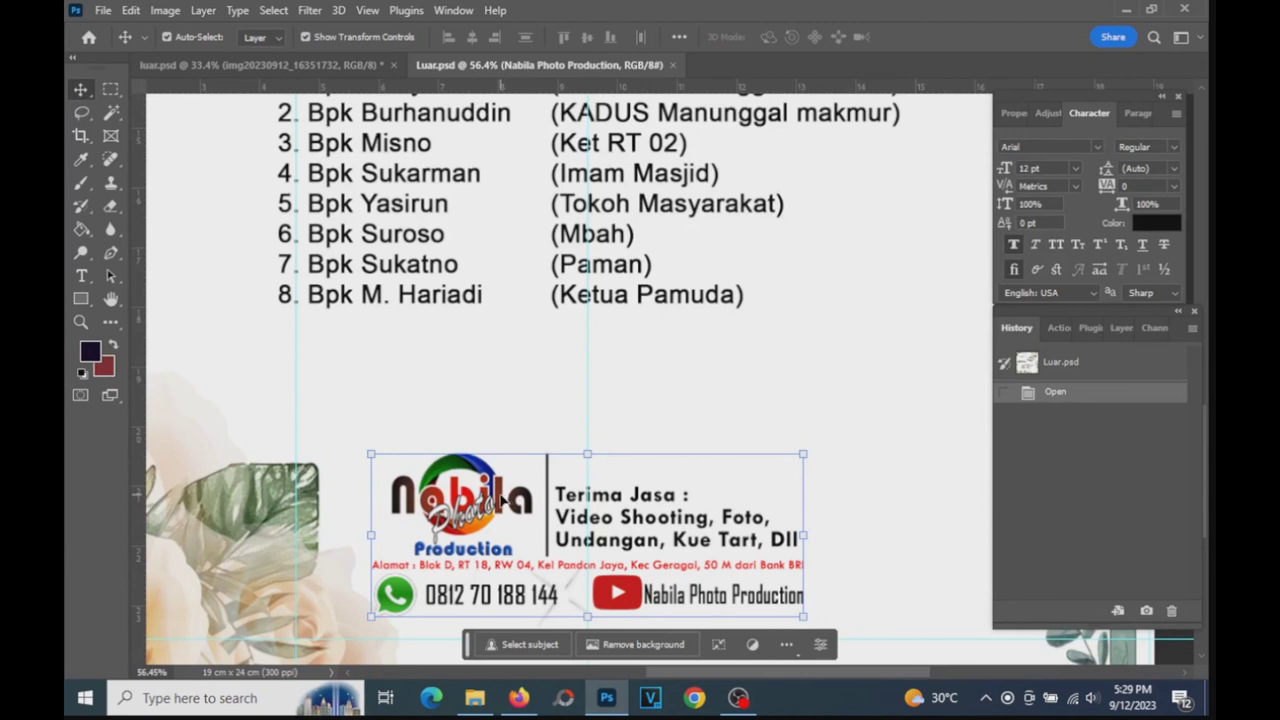
drag(502, 500, 257, 78)
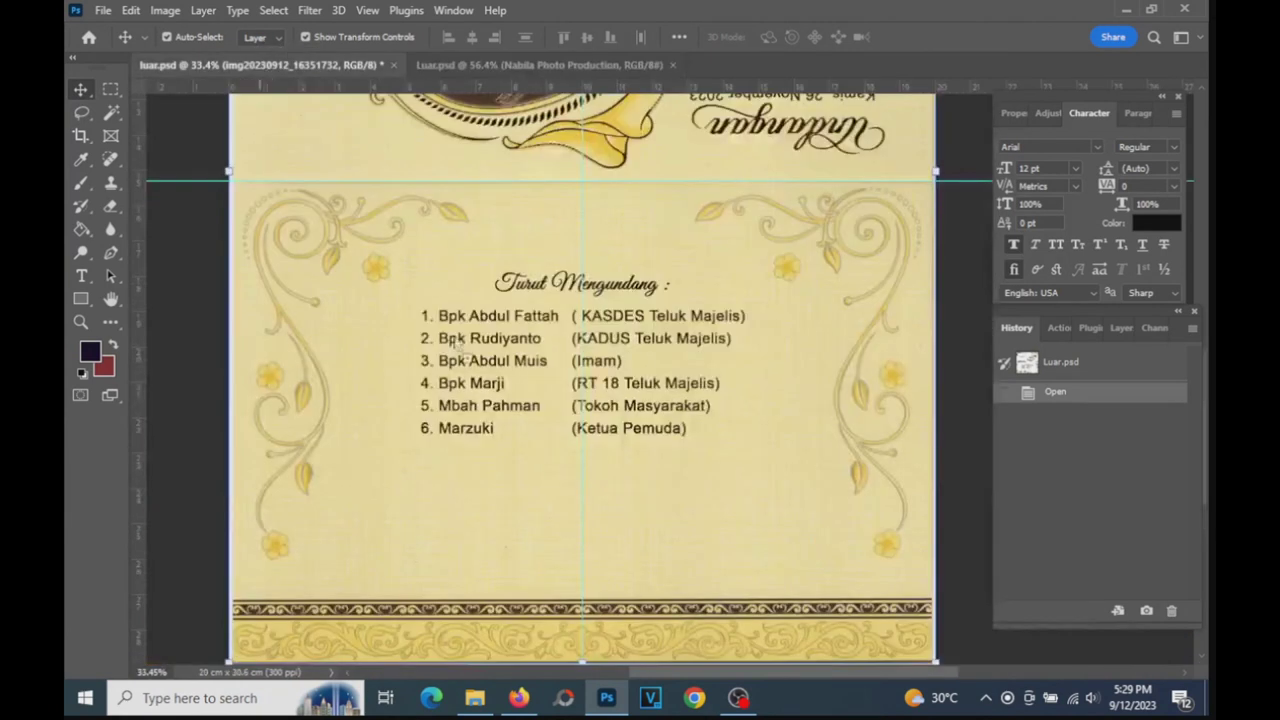
- Drop the Nabila Photo Production banner into luar.psd and centre it beneath the six invitee names
mouse_move(257, 78)
mouse_down()
mouse_move(568, 514)
mouse_move(635, 540)
mouse_up()
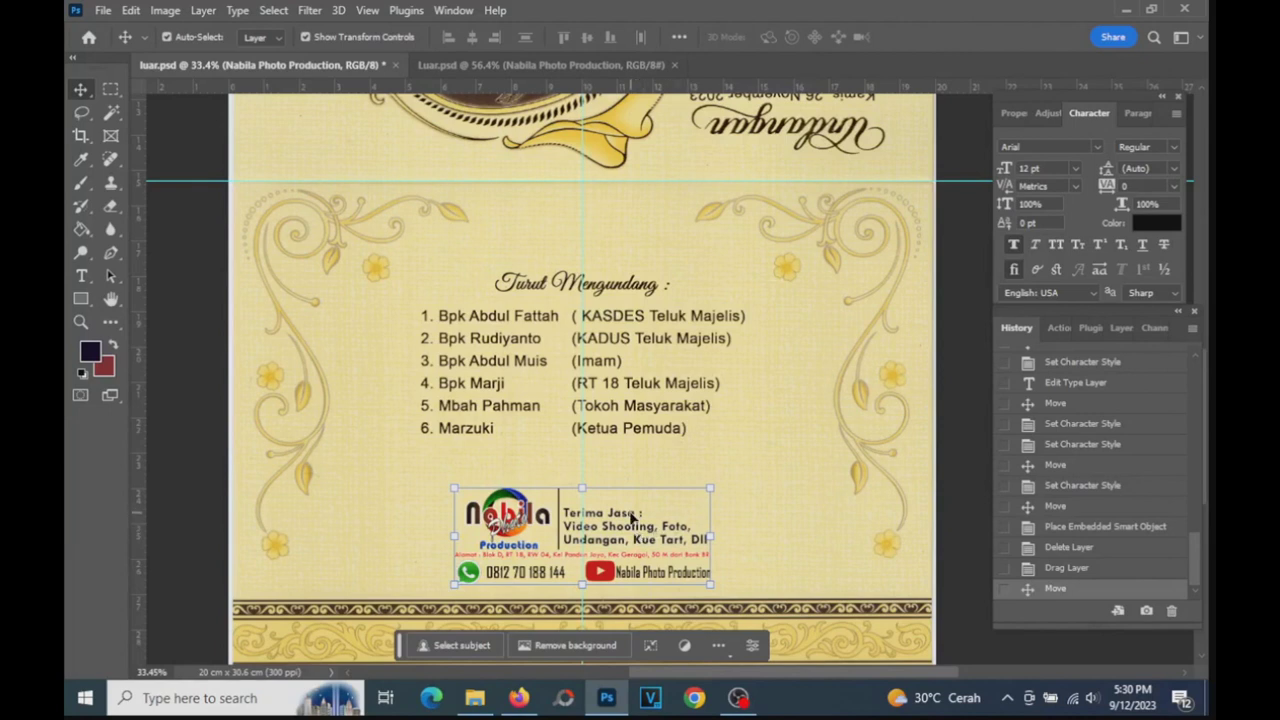
drag(632, 515, 718, 508)
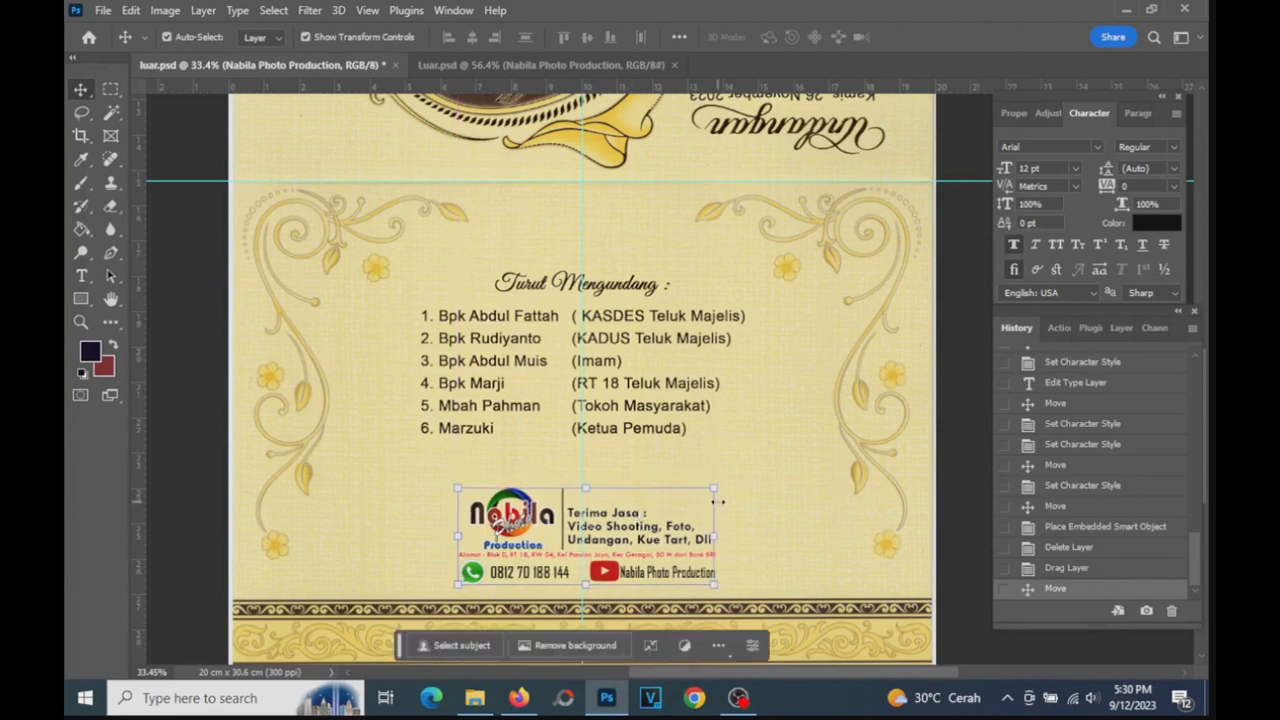
click(614, 515)
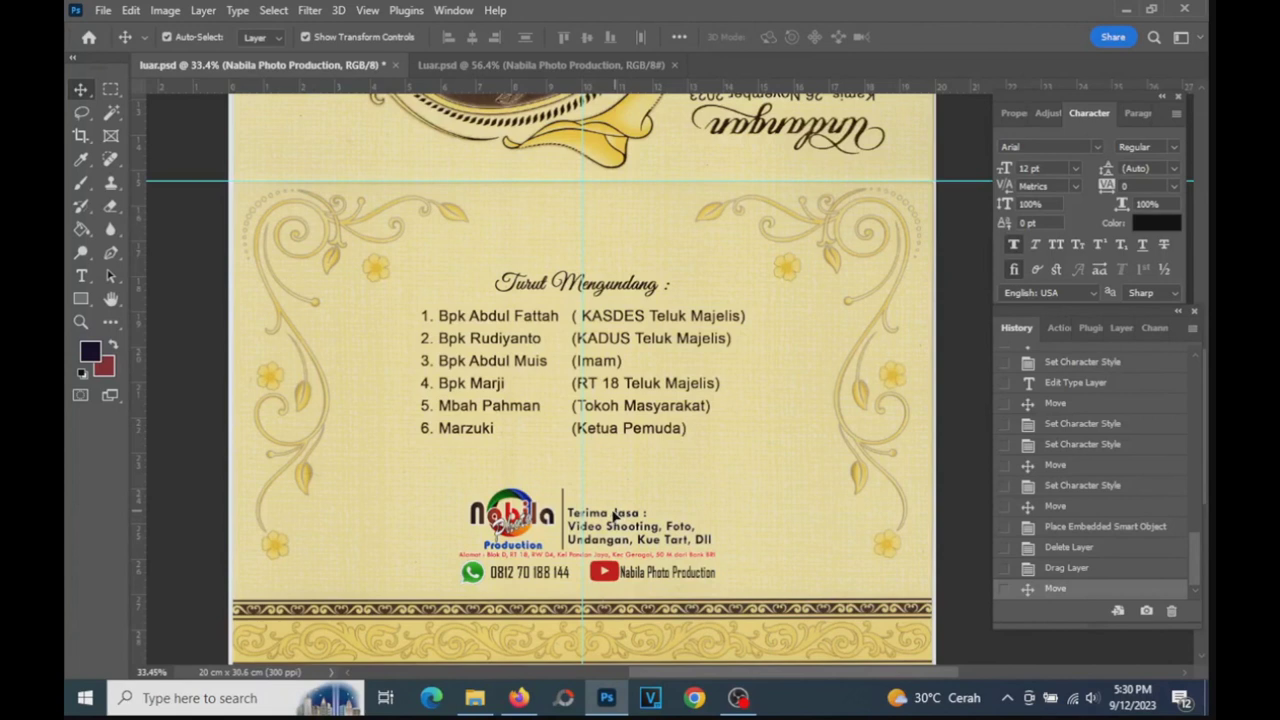
drag(614, 515, 609, 515)
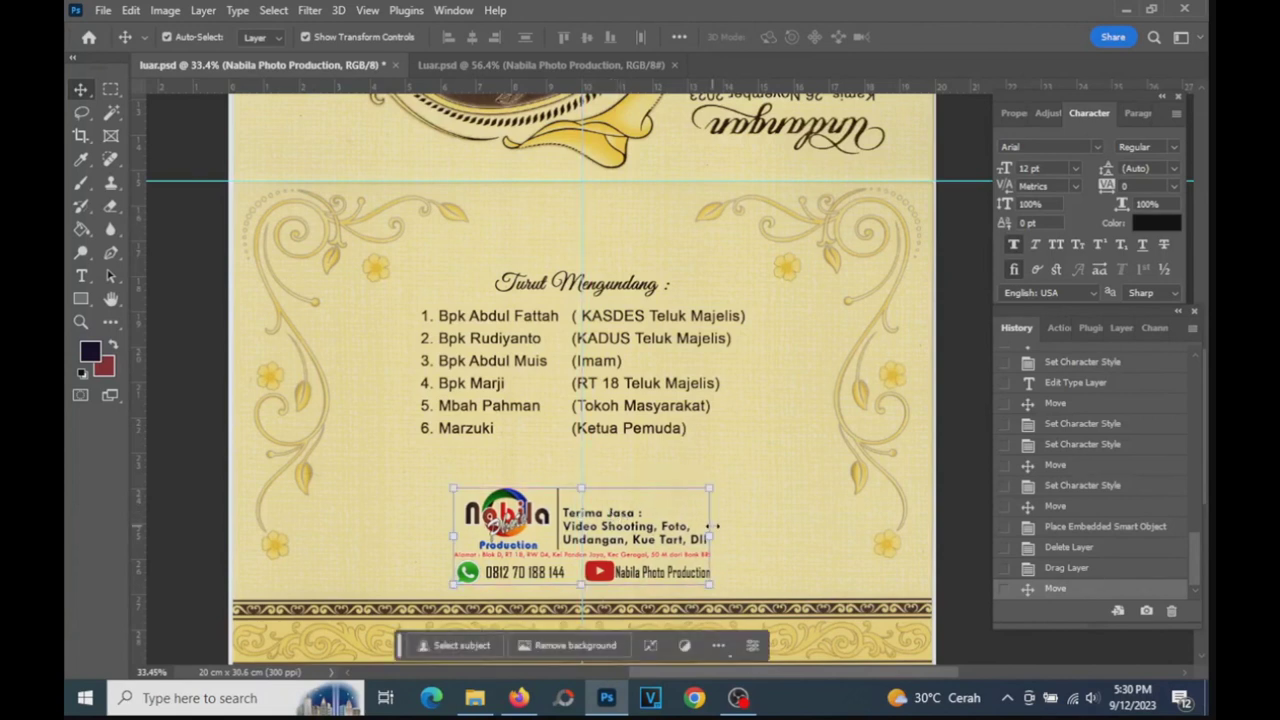
click(606, 533)
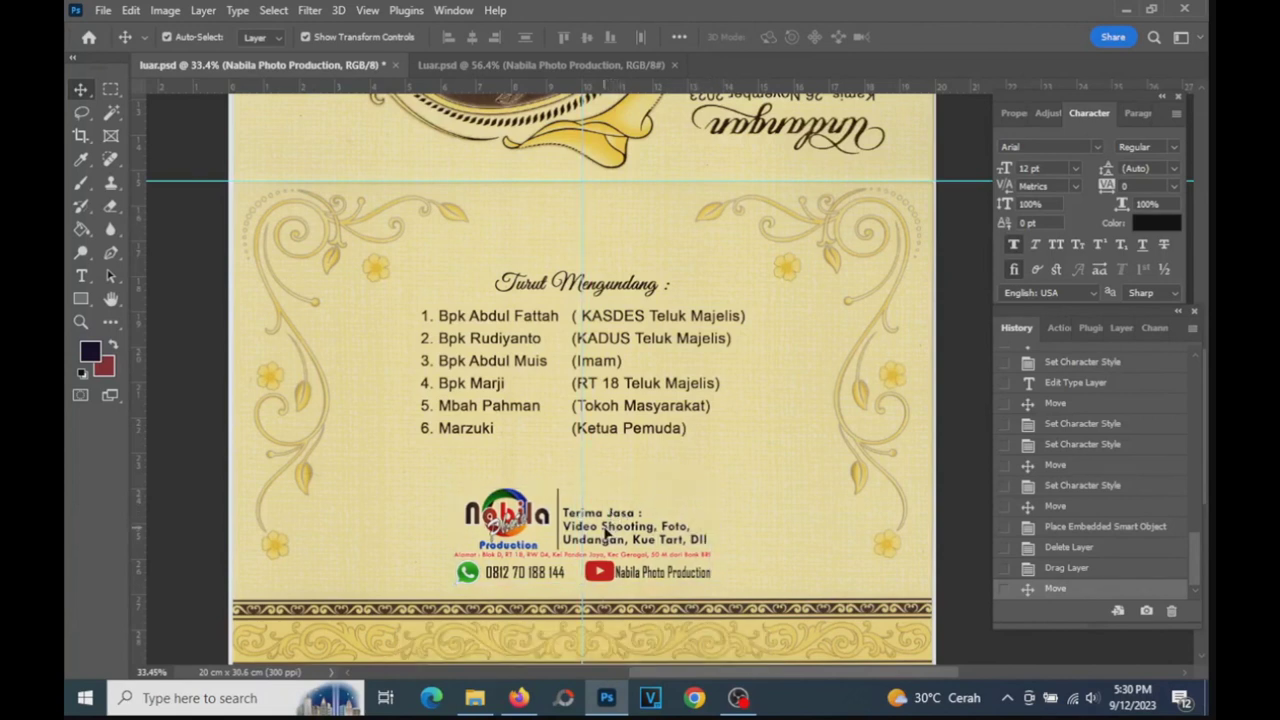
drag(606, 533, 606, 526)
key(shift+Down)
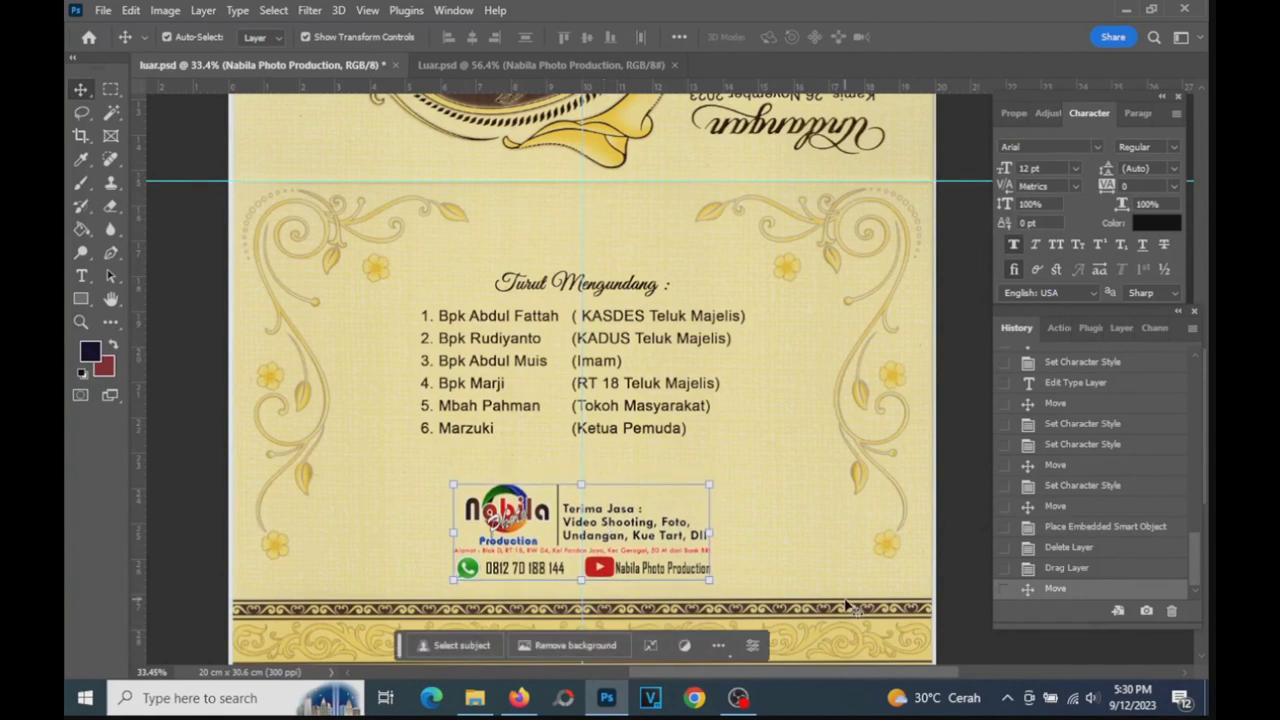
key(shift+Up)
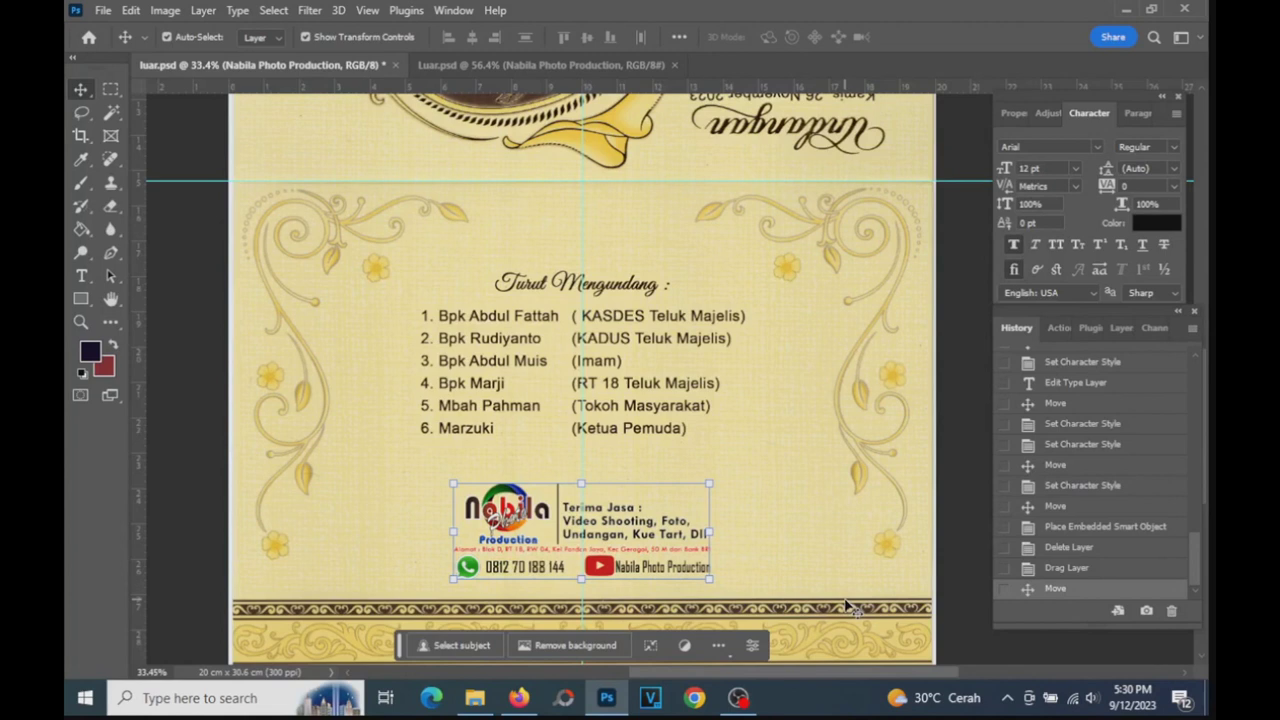
click(765, 485)
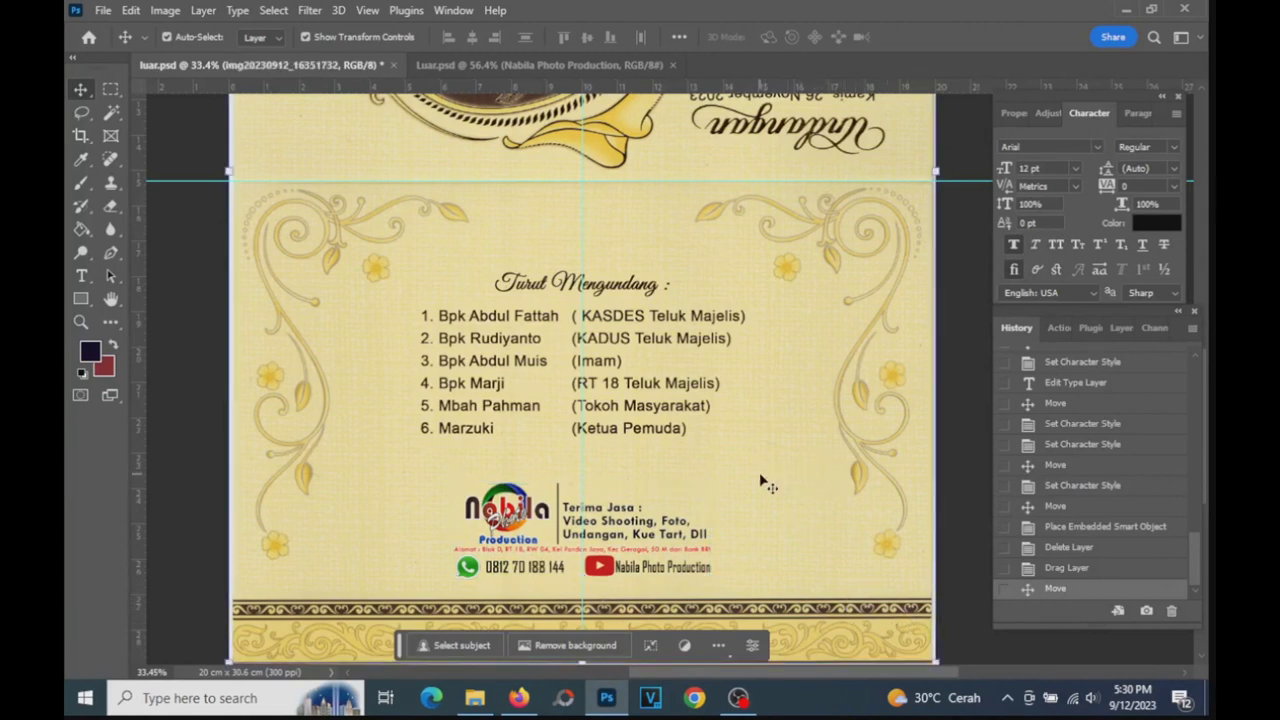
key(shift+Down)
key(shift+Down)
key(shift+Down)
scroll(765, 485, up, 5)
scroll(765, 485, up, 5)
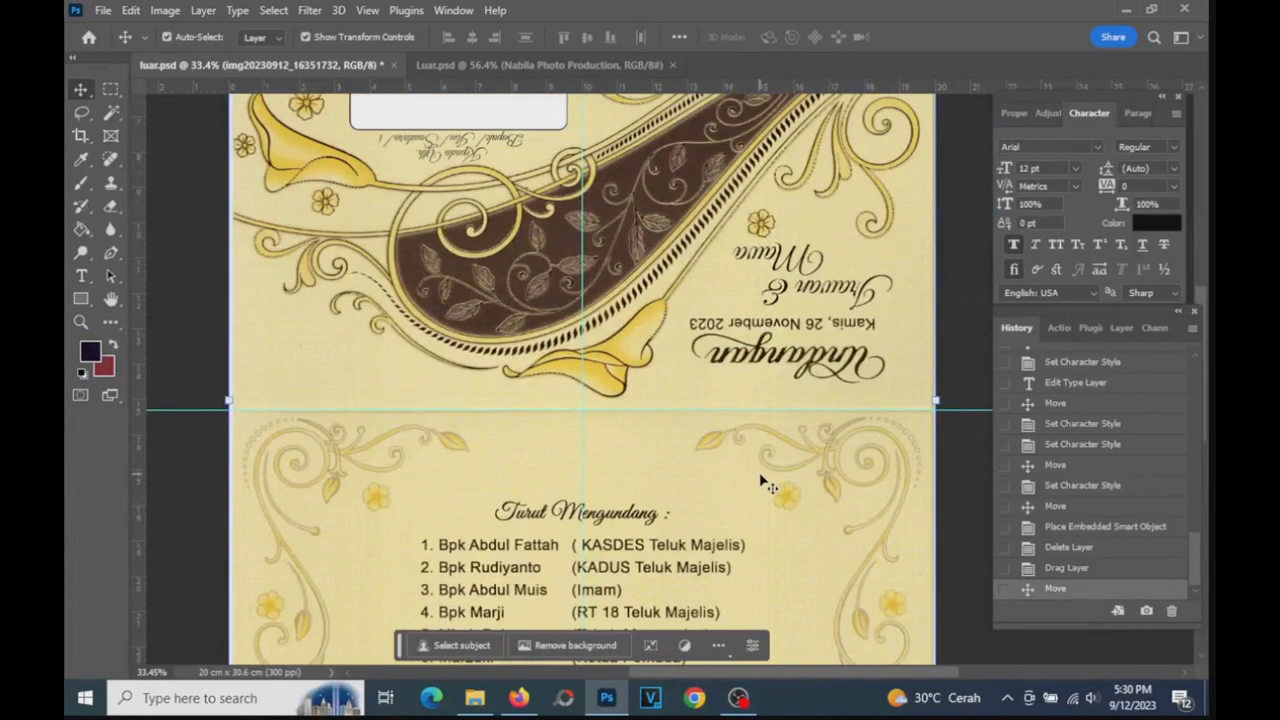
scroll(765, 485, up, 5)
scroll(765, 485, up, 10)
scroll(765, 485, up, 3)
scroll(768, 485, down, 5)
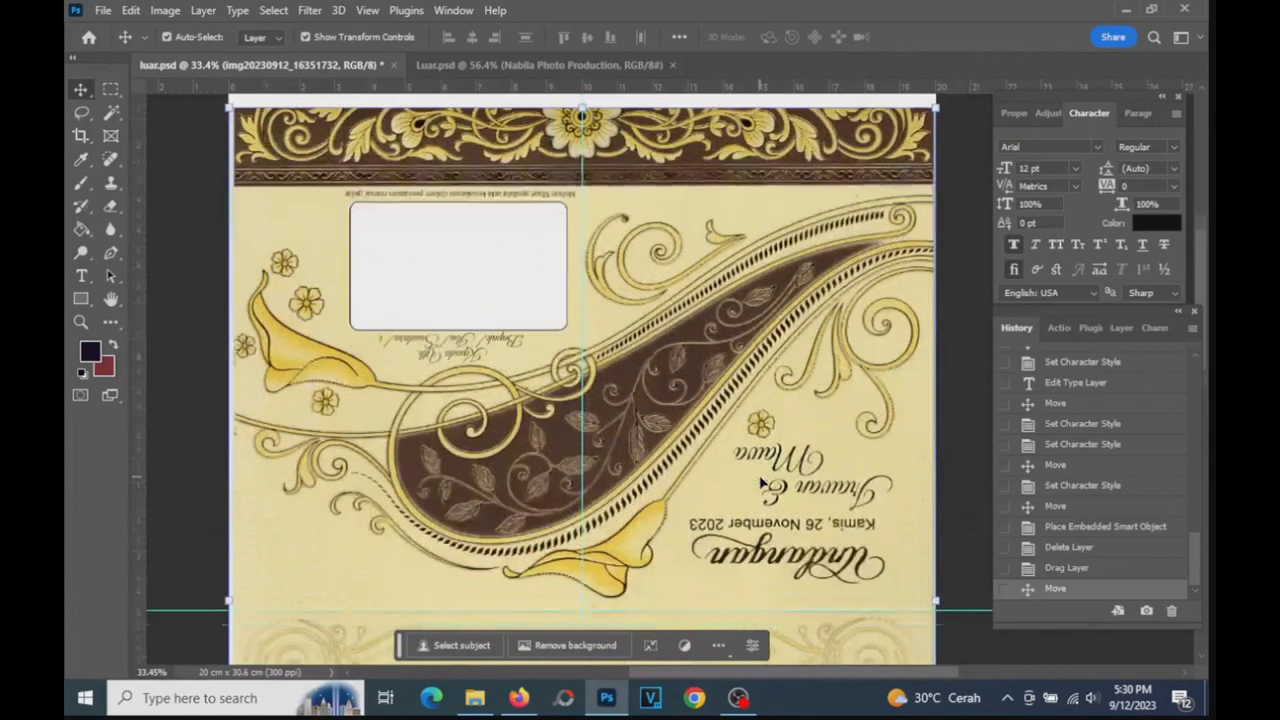
scroll(765, 485, down, 4)
scroll(760, 483, down, 3)
scroll(758, 481, down, 3)
scroll(755, 488, down, 3)
scroll(750, 490, down, 4)
scroll(745, 490, down, 3)
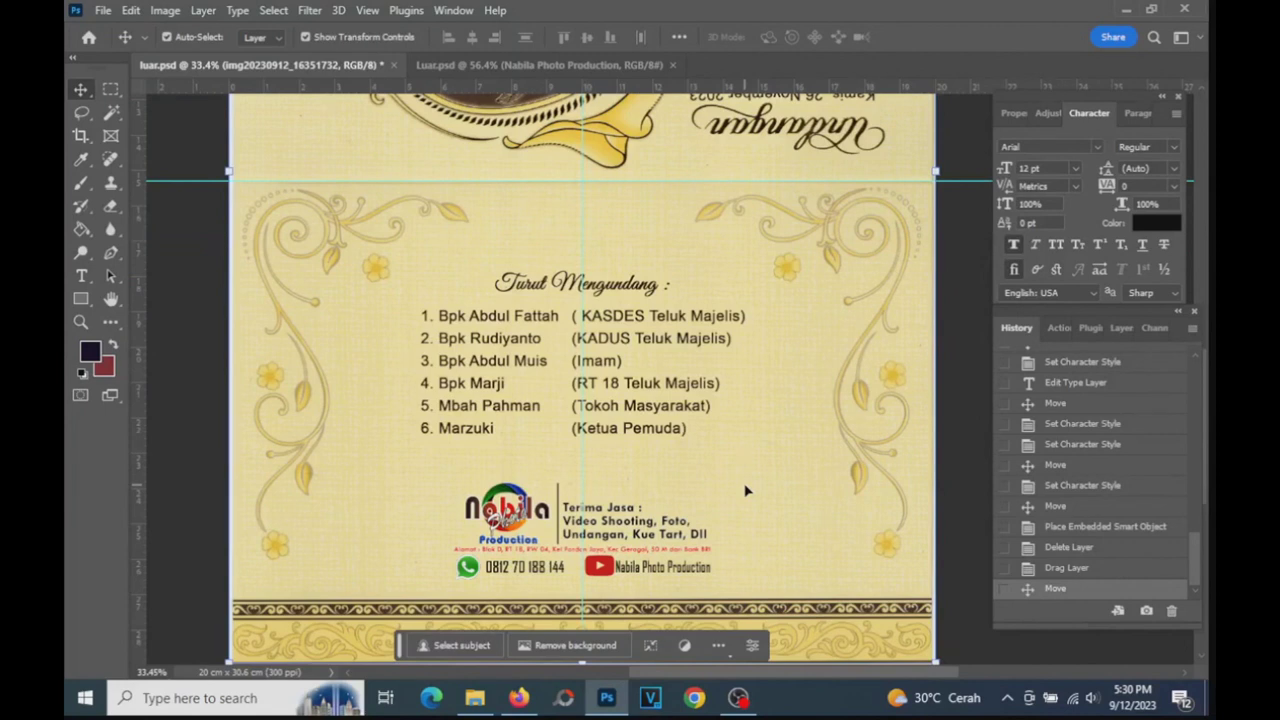
scroll(693, 490, down, 3)
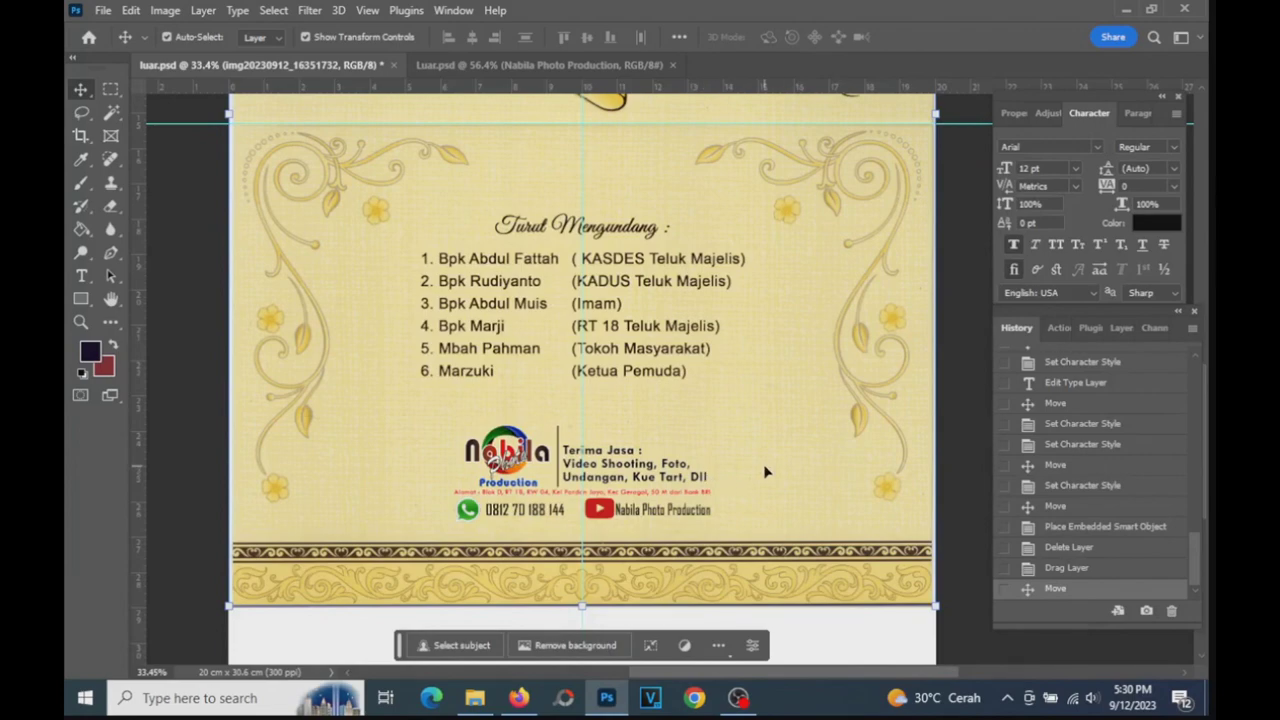
scroll(765, 472, up, 3)
scroll(765, 472, up, 3)
scroll(765, 472, up, 3)
scroll(765, 472, up, 2)
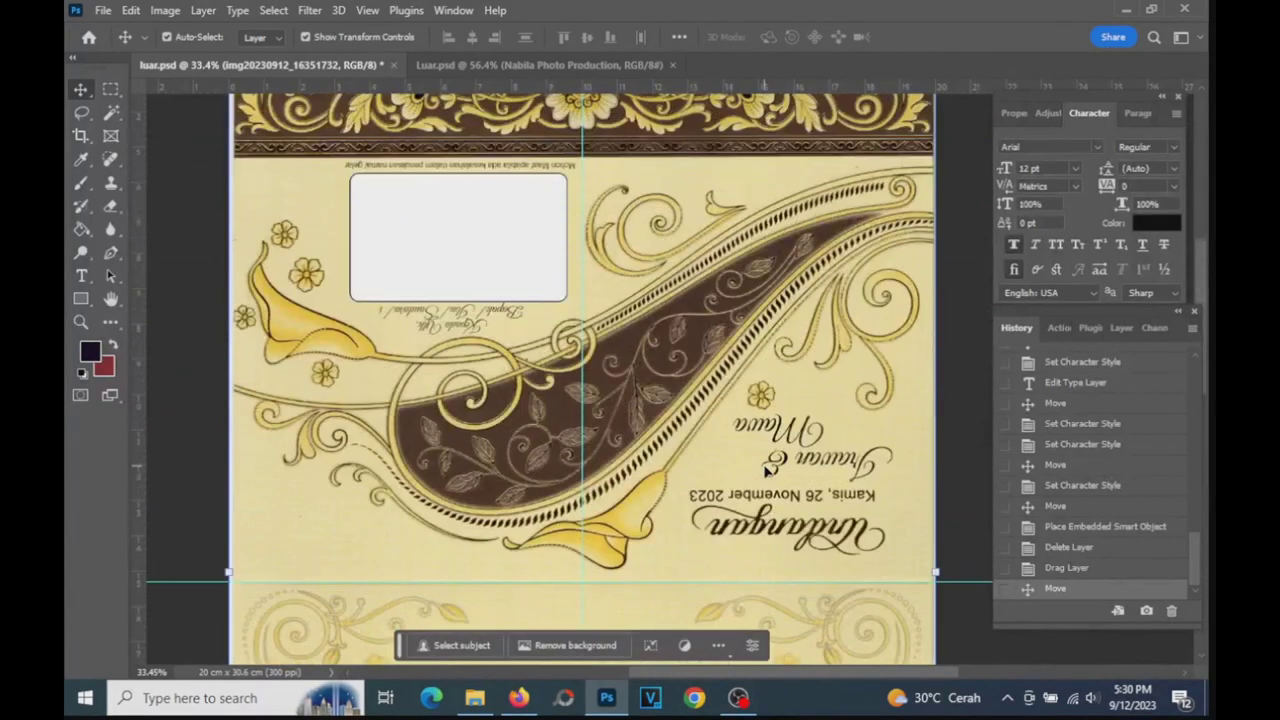
scroll(766, 470, up, 2)
scroll(766, 470, down, 3)
scroll(770, 465, down, 2)
scroll(772, 460, down, 2)
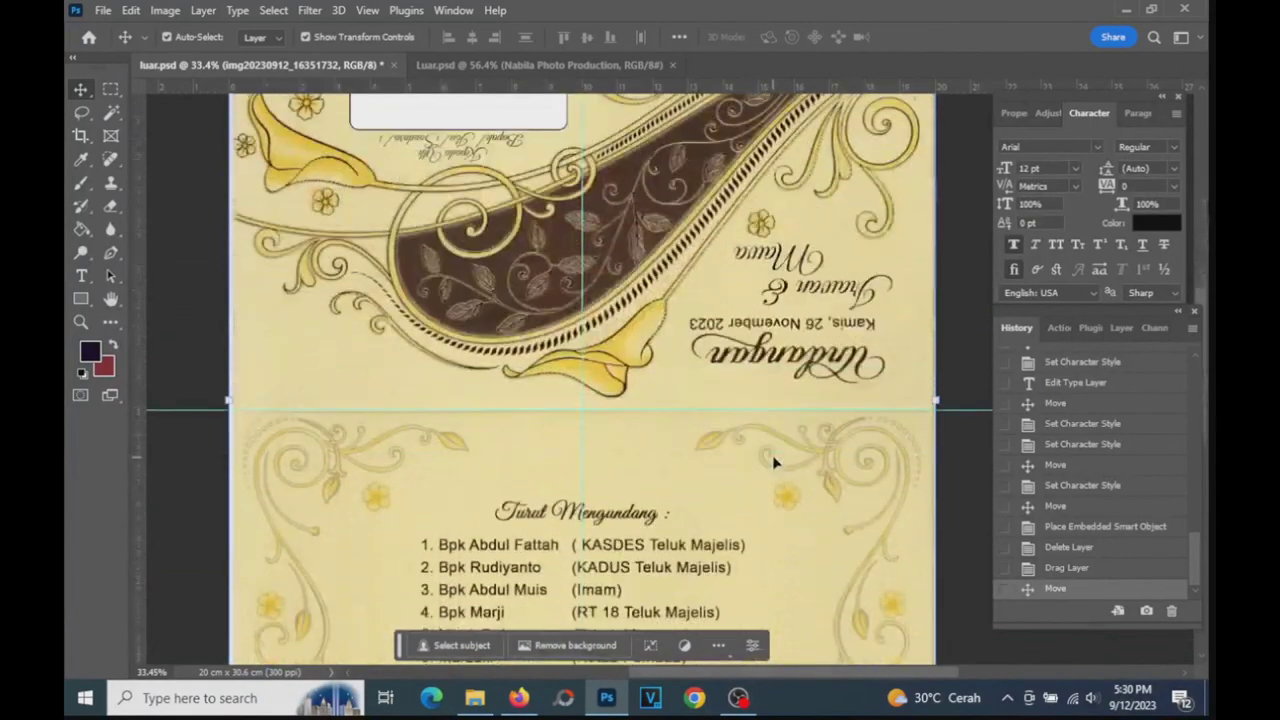
scroll(773, 458, down, 3)
scroll(775, 457, down, 3)
scroll(776, 457, down, 2)
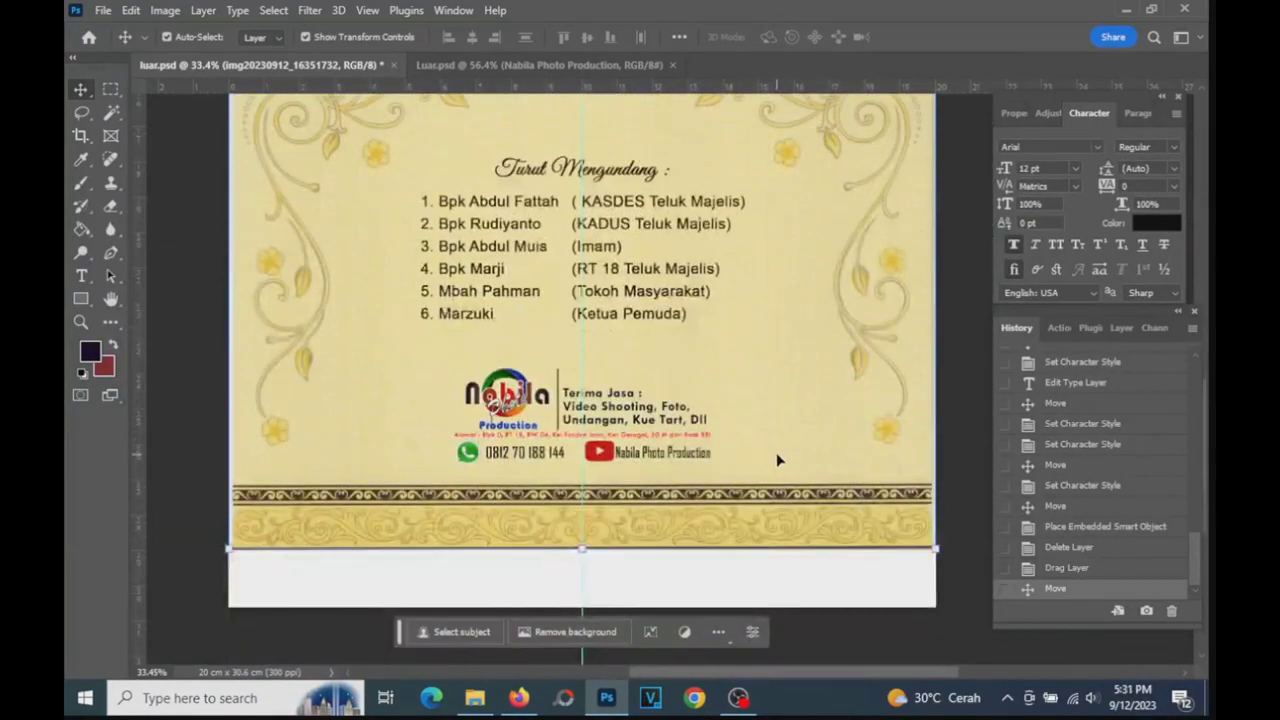
scroll(777, 455, up, 2)
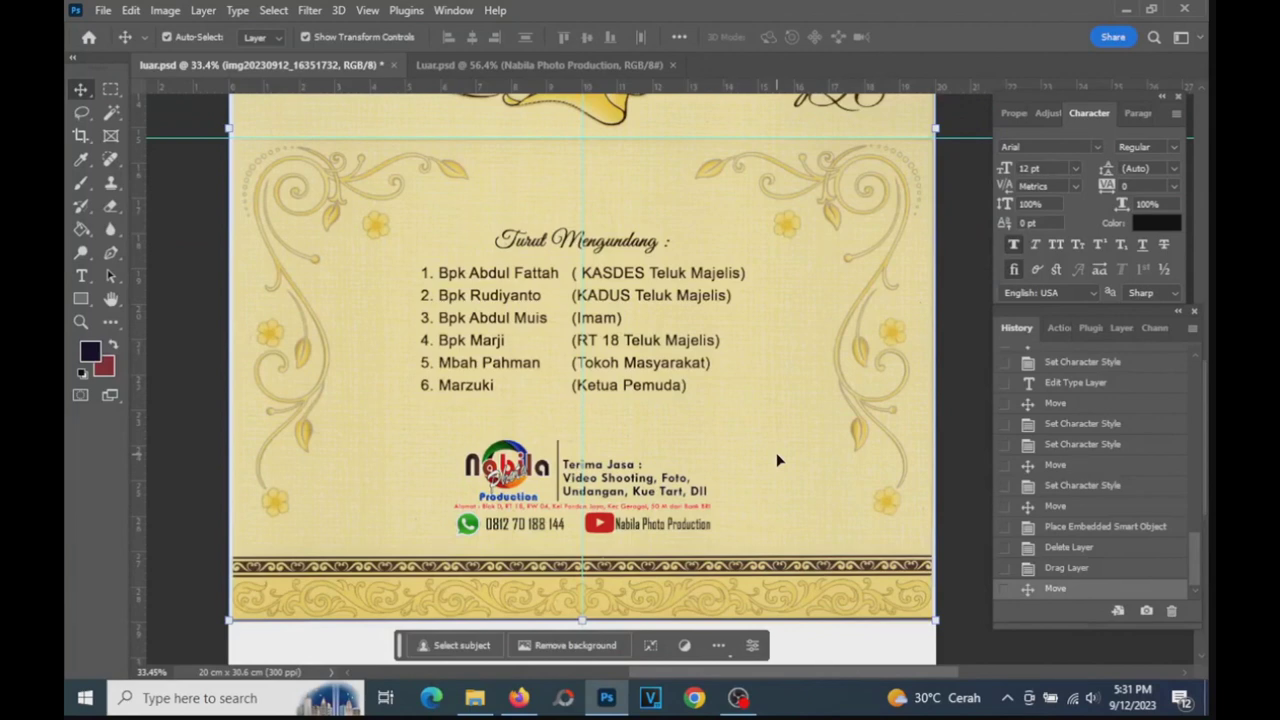
scroll(778, 460, up, 2)
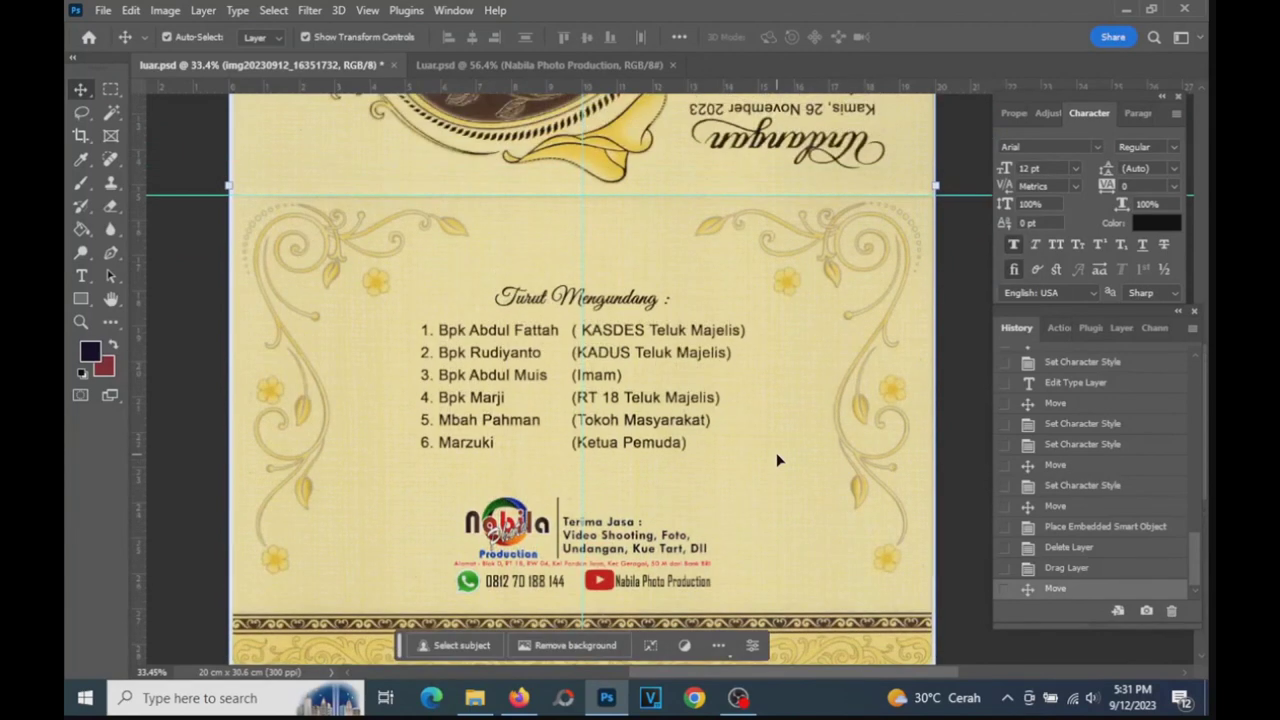
scroll(778, 460, up, 2)
scroll(776, 460, up, 2)
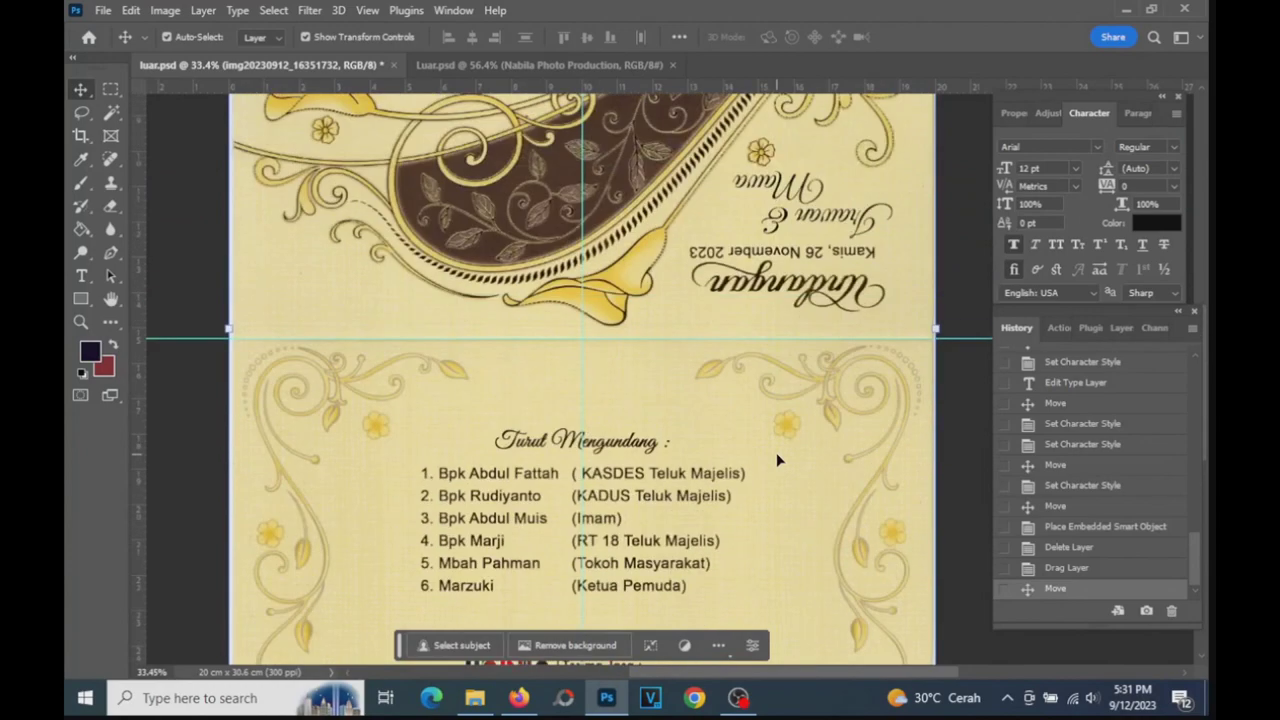
scroll(776, 460, up, 2)
scroll(778, 460, down, 3)
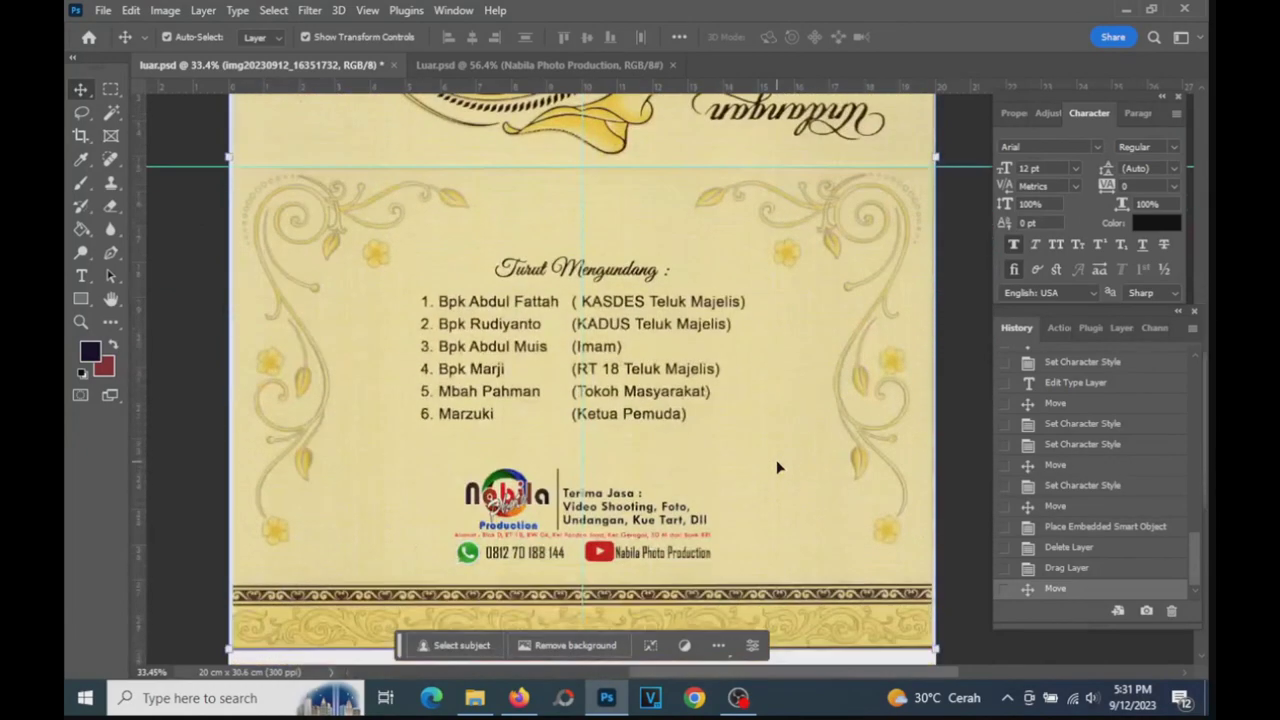
scroll(778, 467, down, 1)
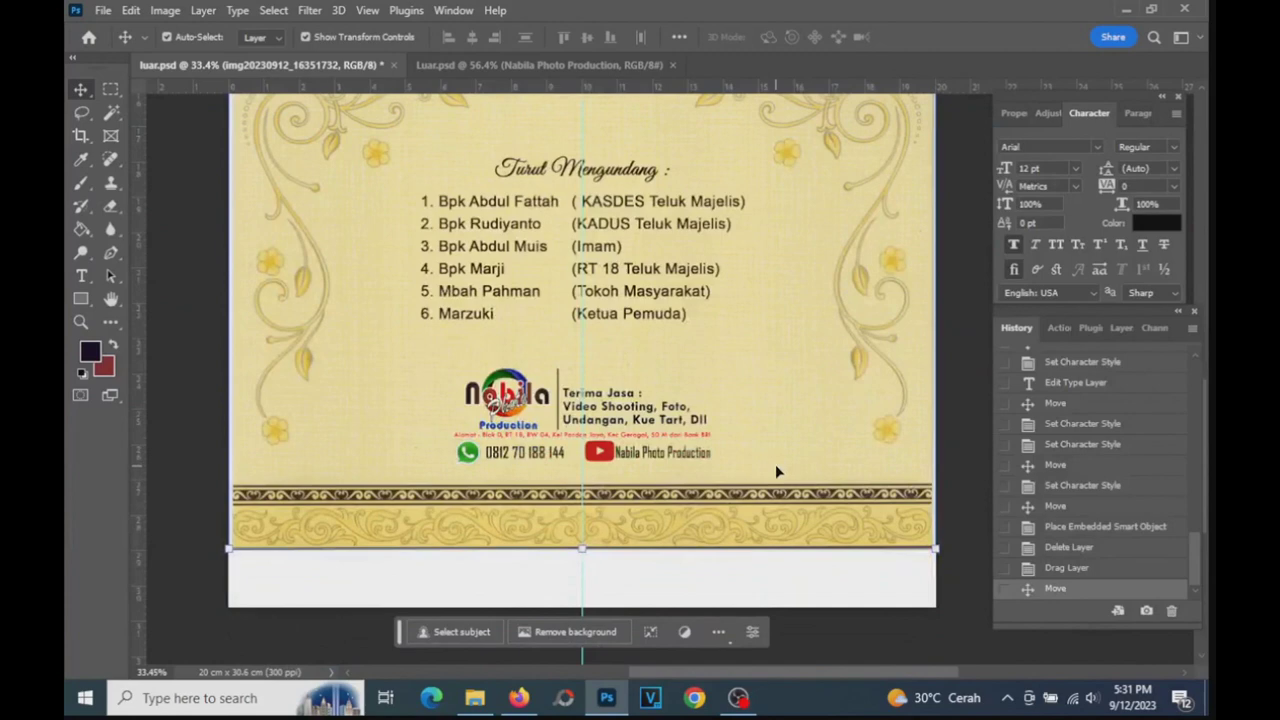
scroll(775, 471, up, 1)
scroll(775, 471, up, 1)
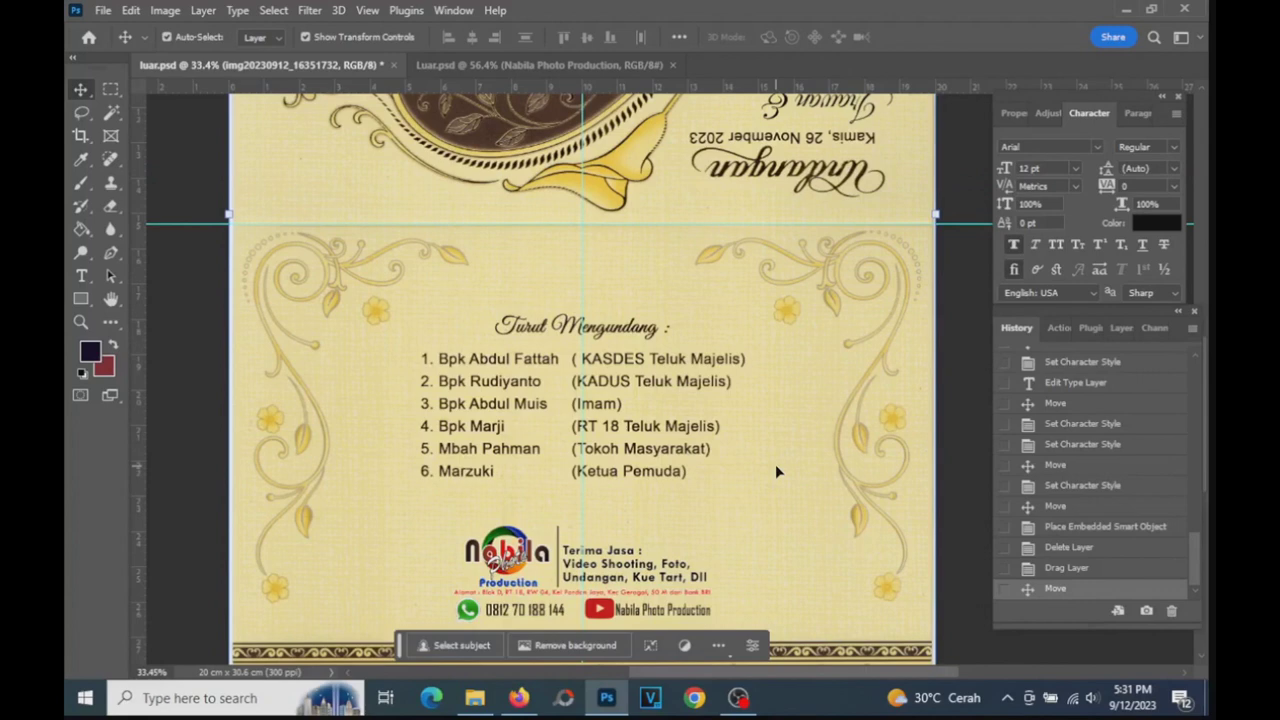
scroll(775, 471, down, 1)
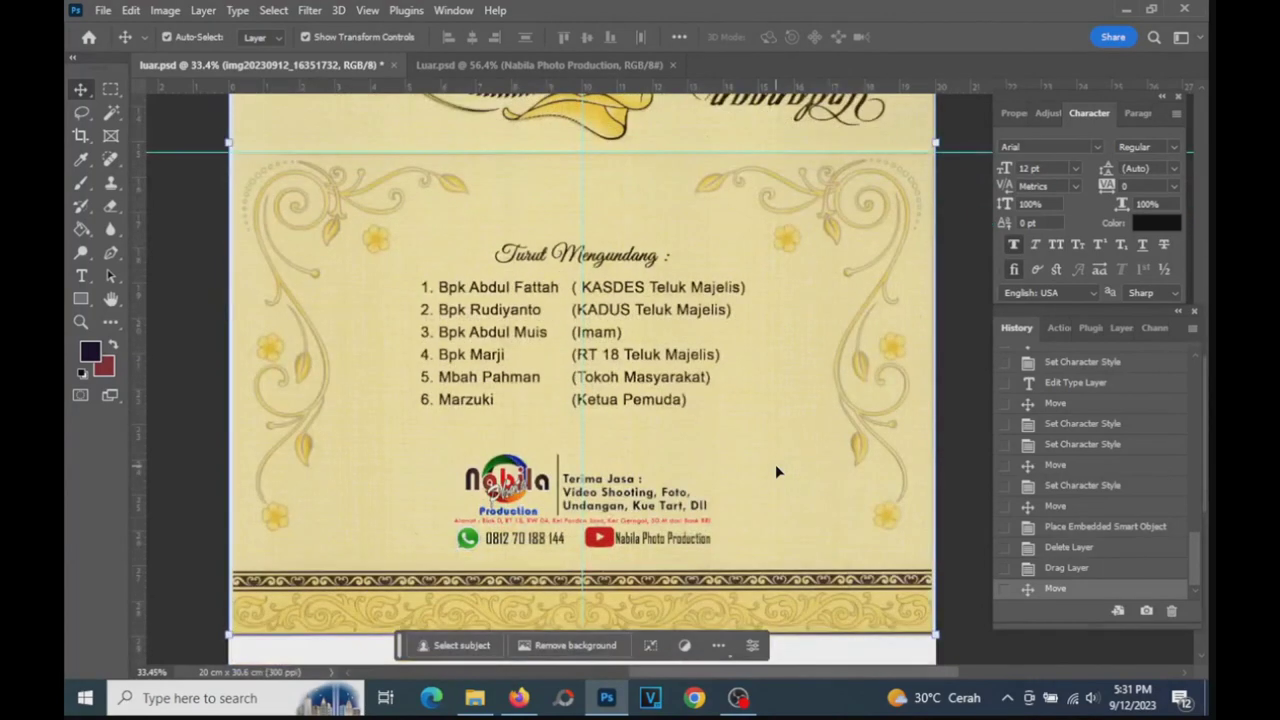
scroll(775, 466, down, 1)
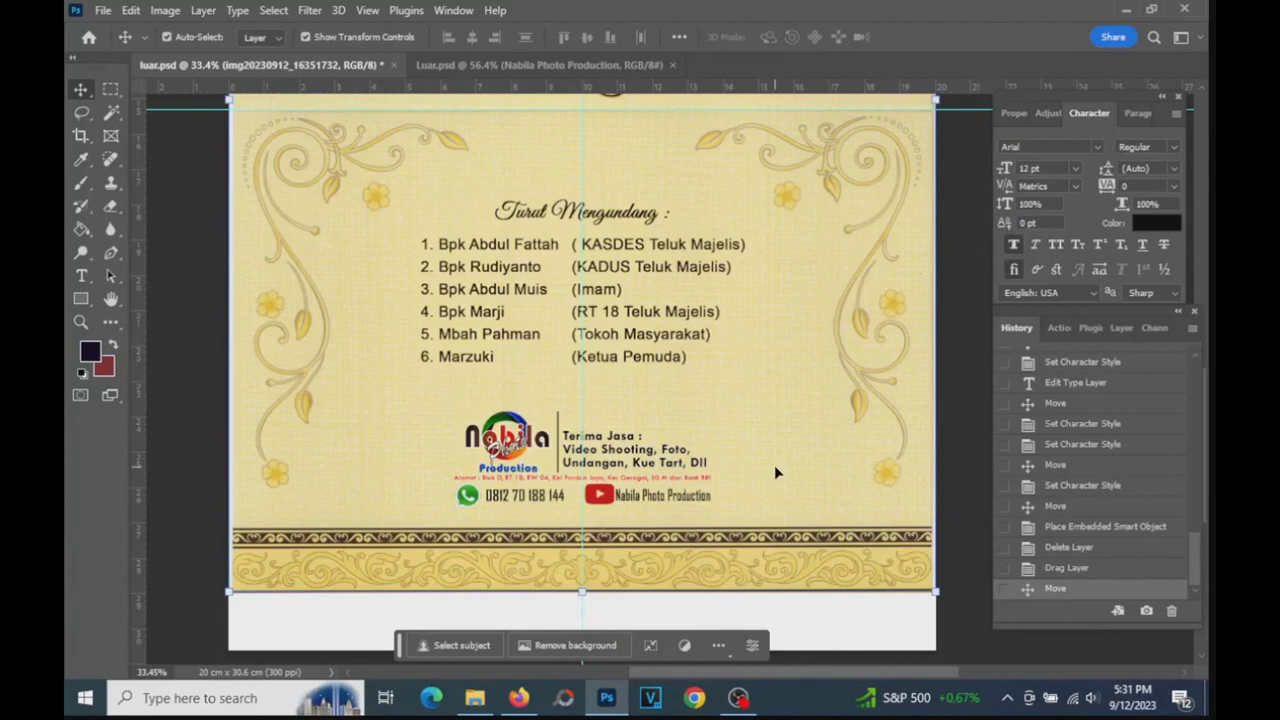
scroll(775, 472, down, 1)
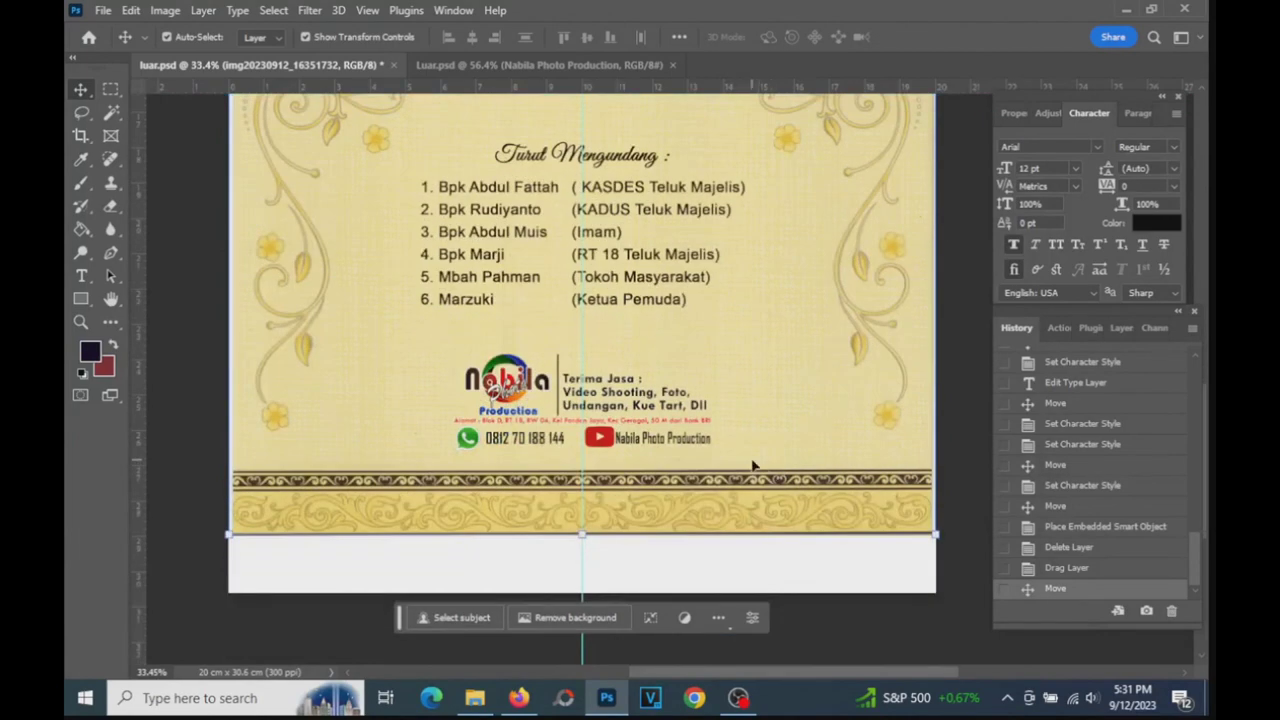
scroll(753, 465, up, 1)
scroll(753, 465, up, 4)
scroll(753, 465, up, 1)
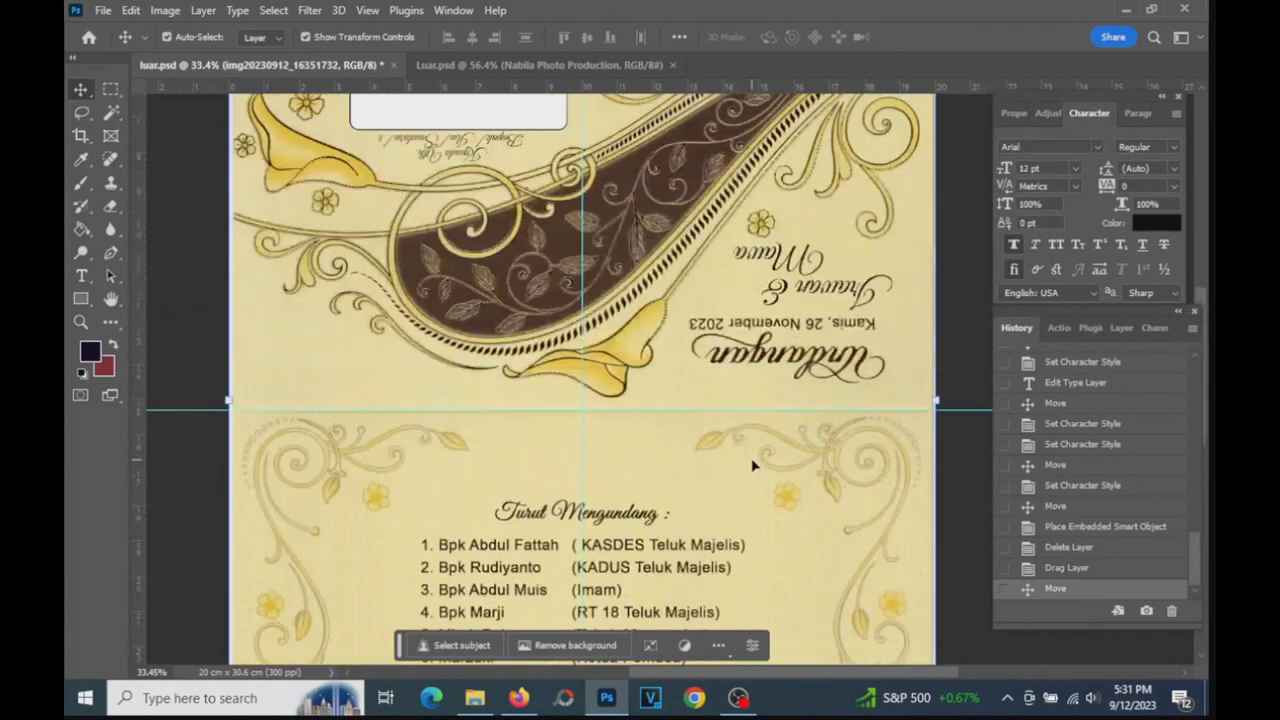
scroll(753, 465, up, 2)
scroll(753, 465, up, 2)
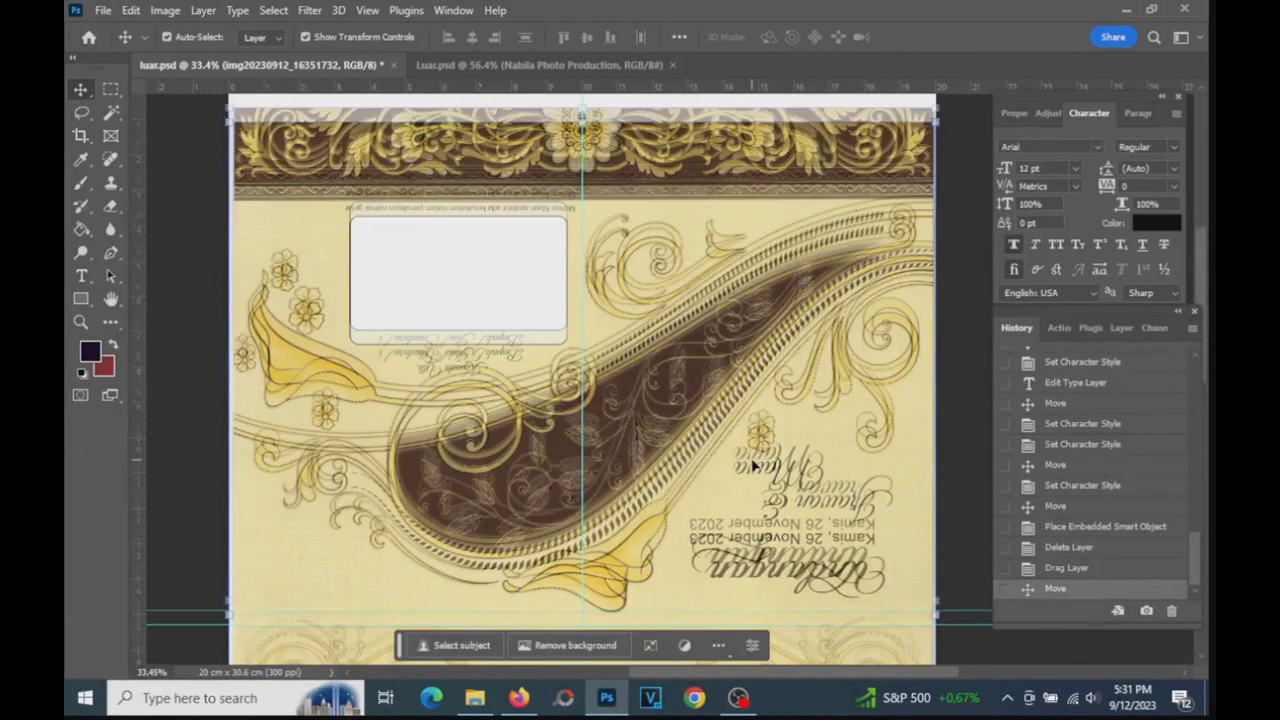
scroll(753, 467, down, 2)
scroll(753, 467, down, 2)
scroll(753, 467, down, 1)
scroll(753, 465, down, 1)
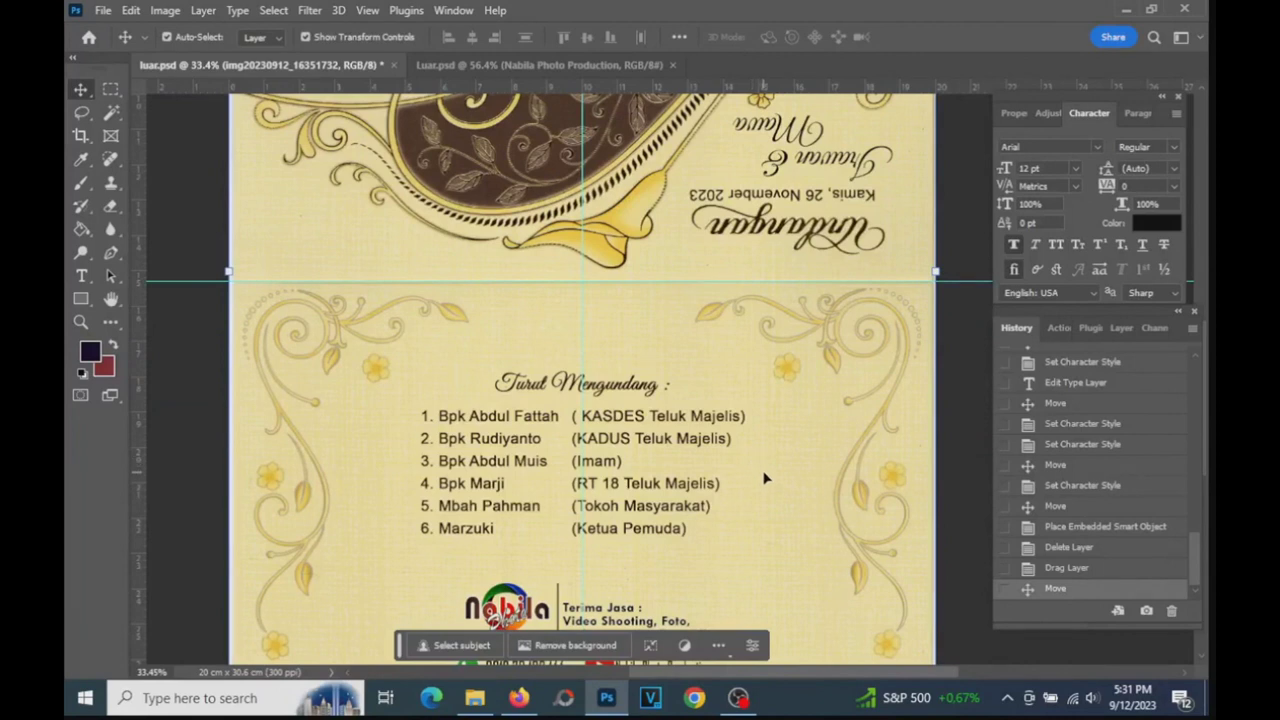
scroll(763, 478, down, 1)
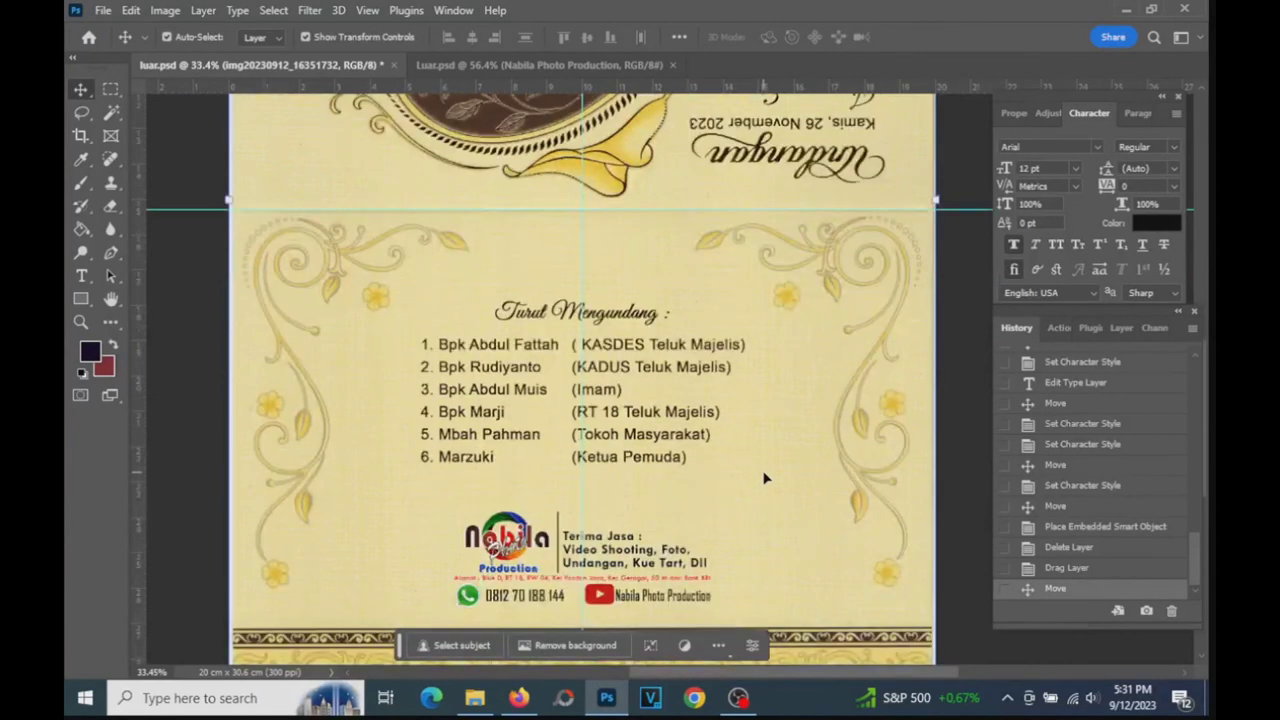
scroll(763, 478, down, 1)
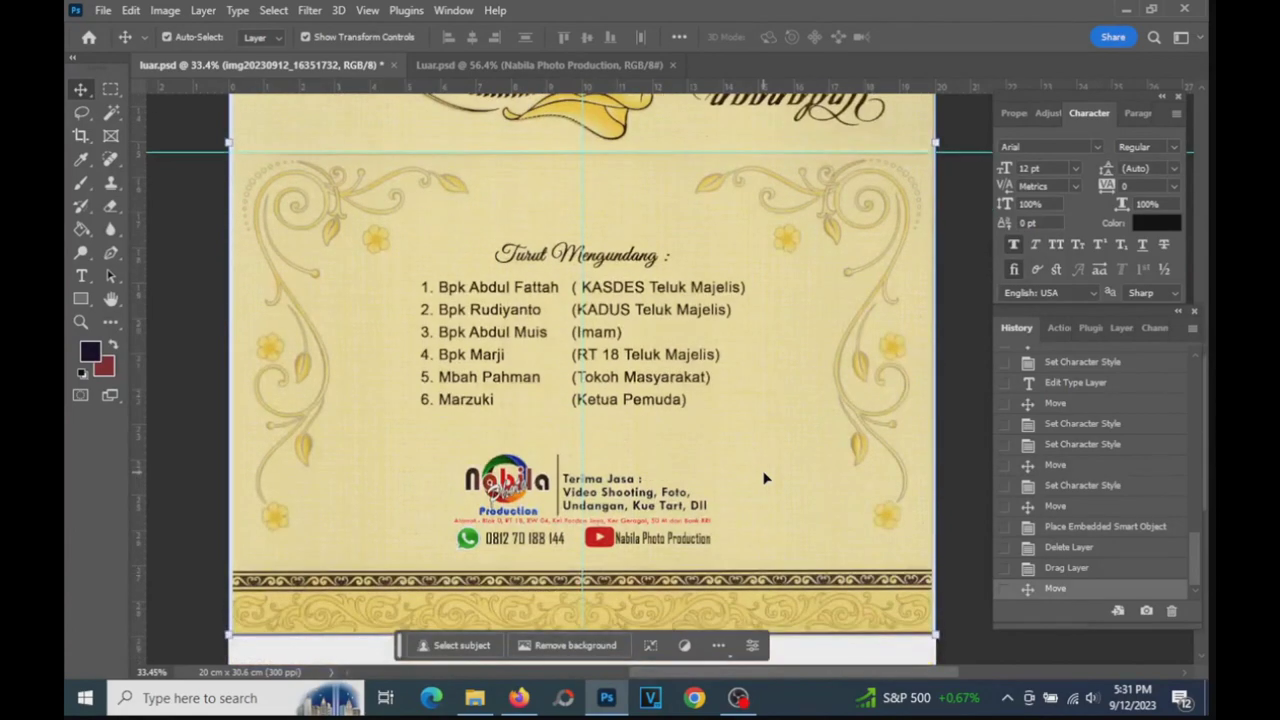
scroll(763, 478, up, 2)
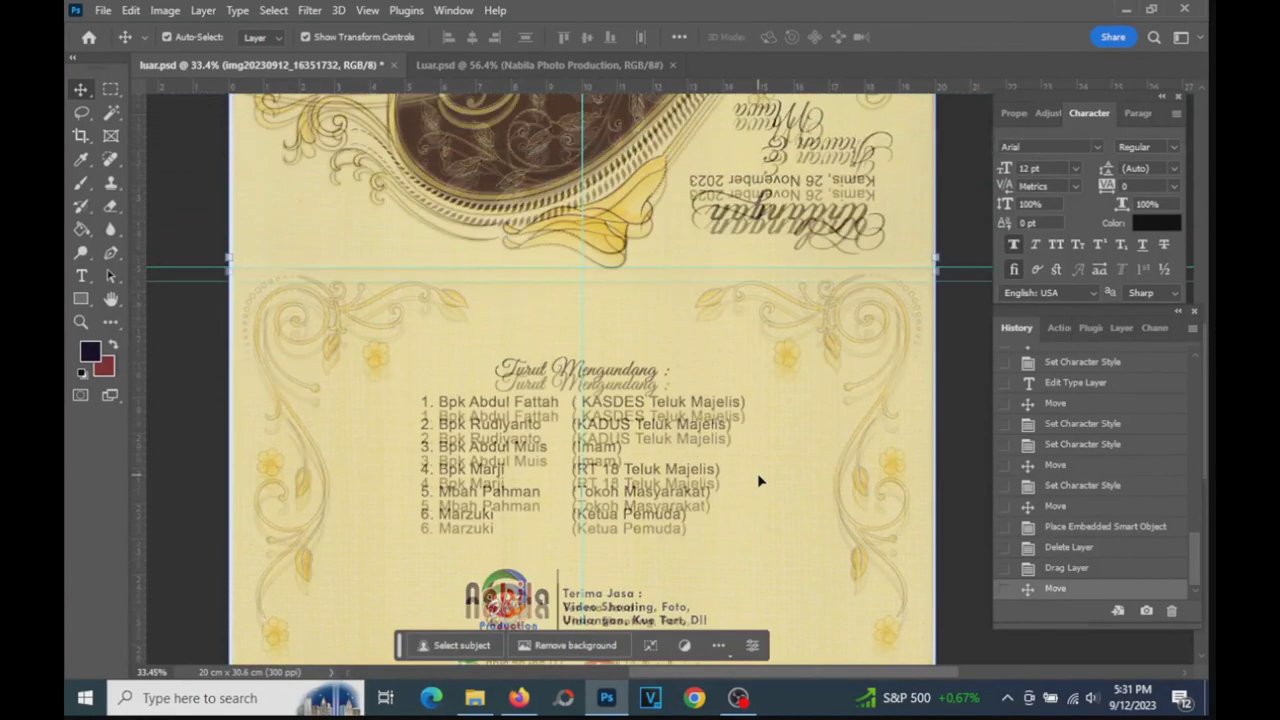
scroll(758, 481, up, 1)
scroll(758, 481, up, 1)
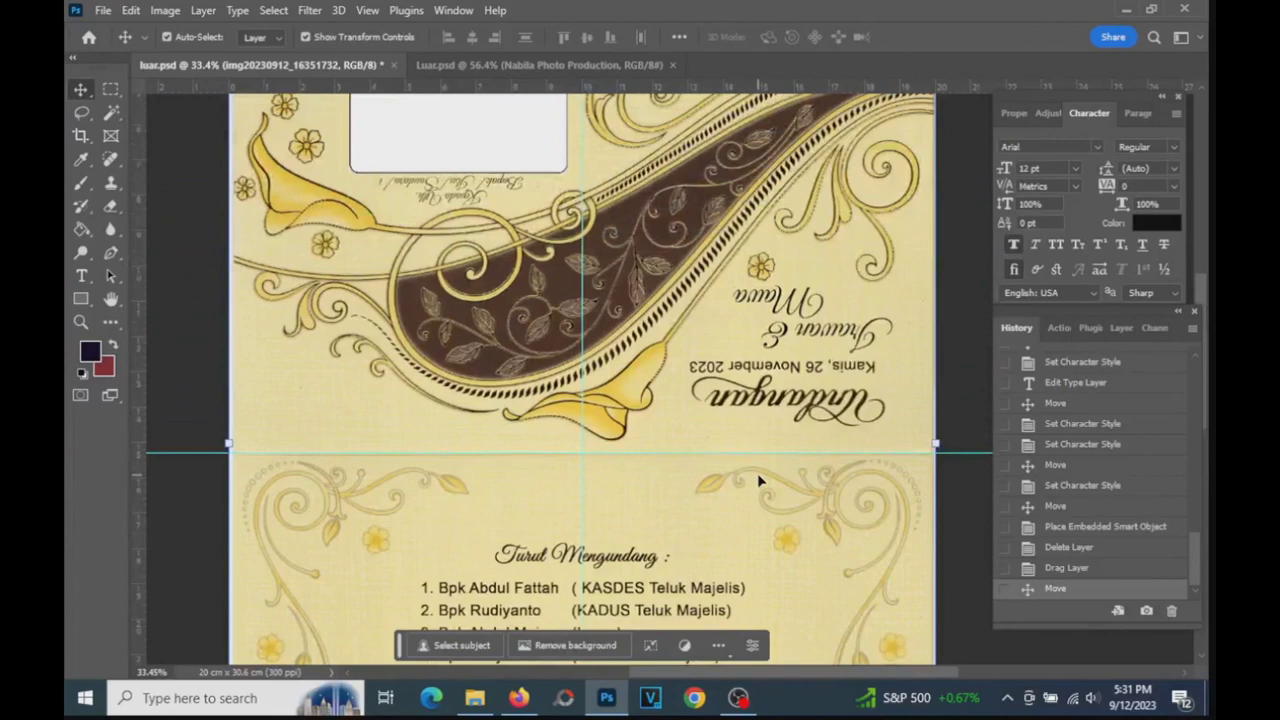
scroll(757, 481, up, 1)
scroll(758, 481, up, 1)
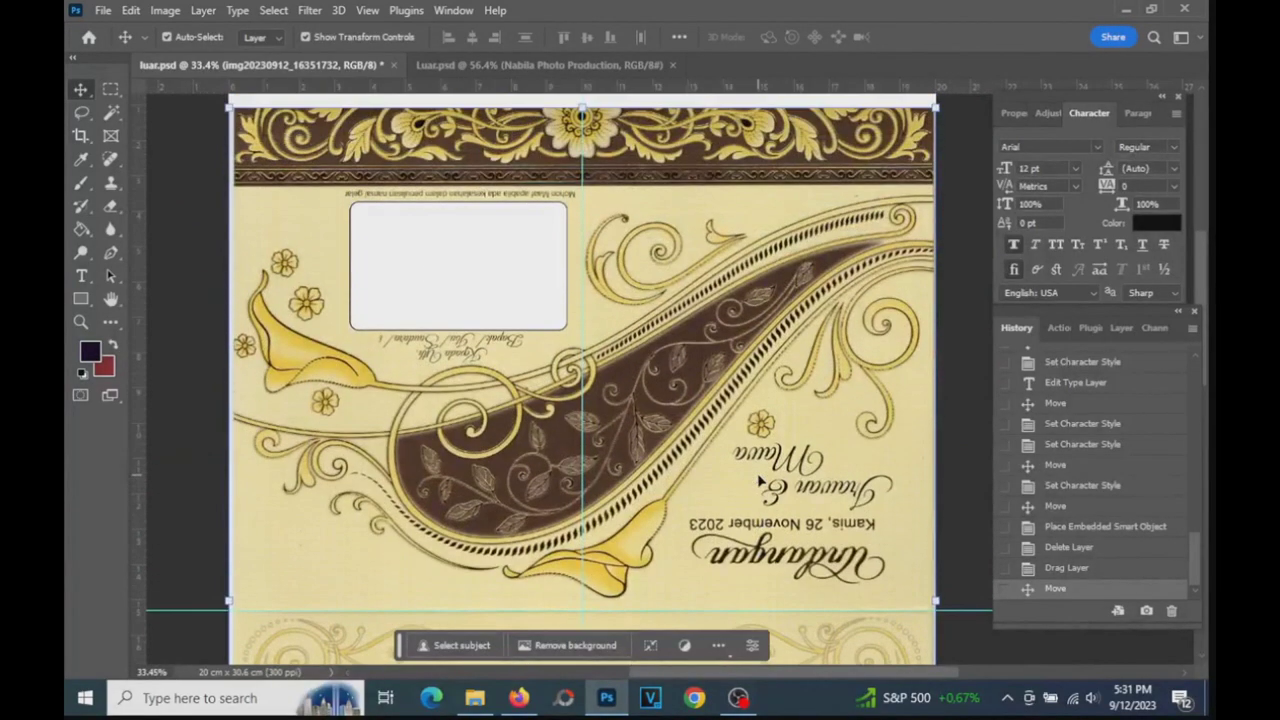
scroll(758, 481, up, 1)
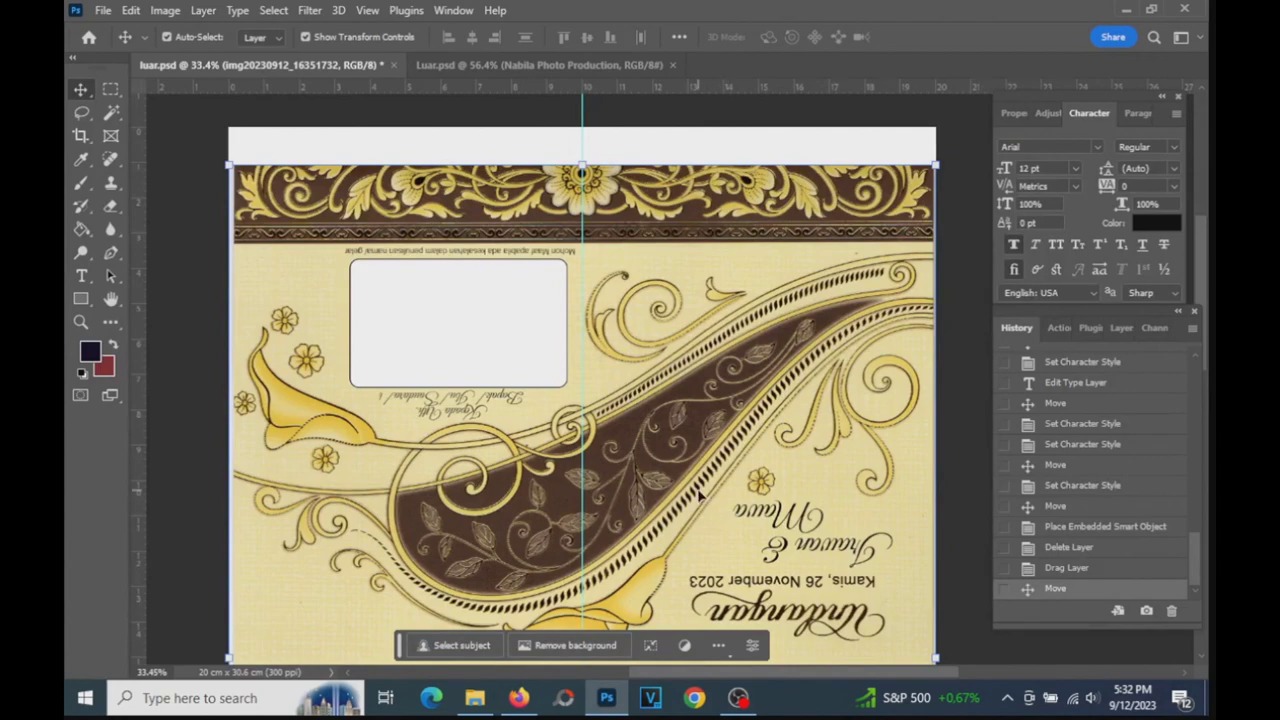
scroll(700, 493, down, 2)
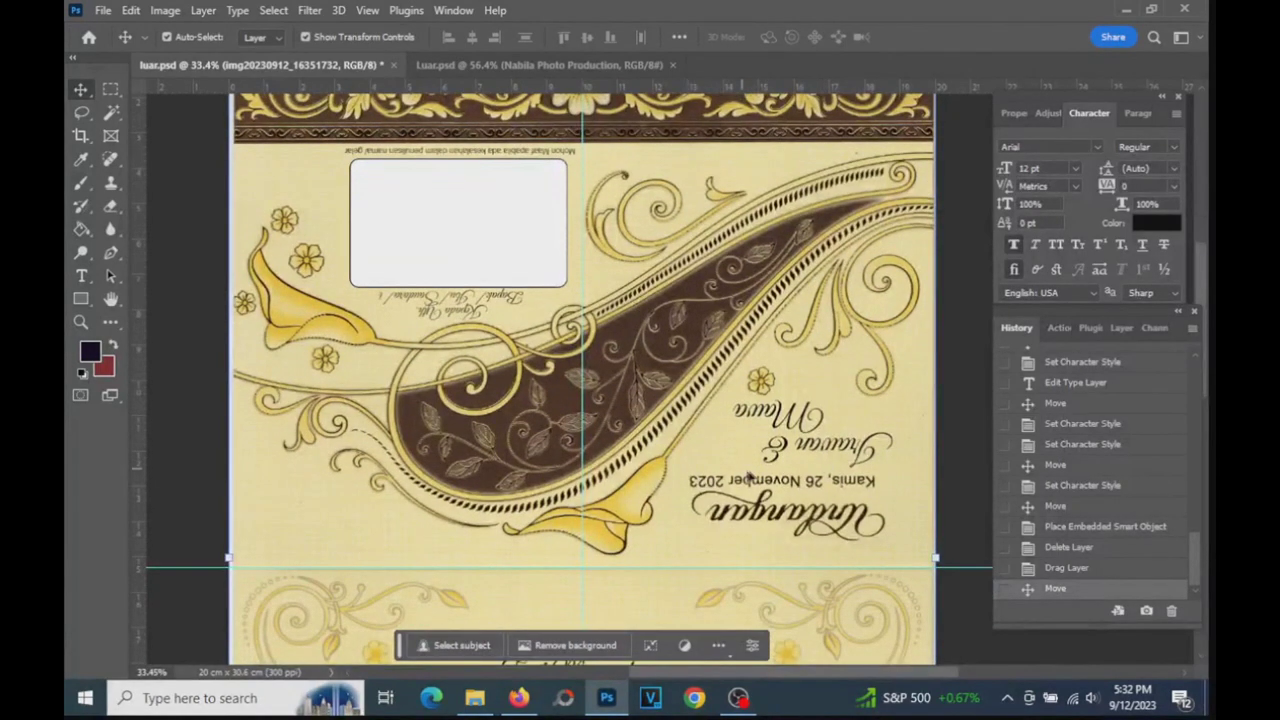
scroll(748, 478, down, 3)
scroll(740, 472, down, 3)
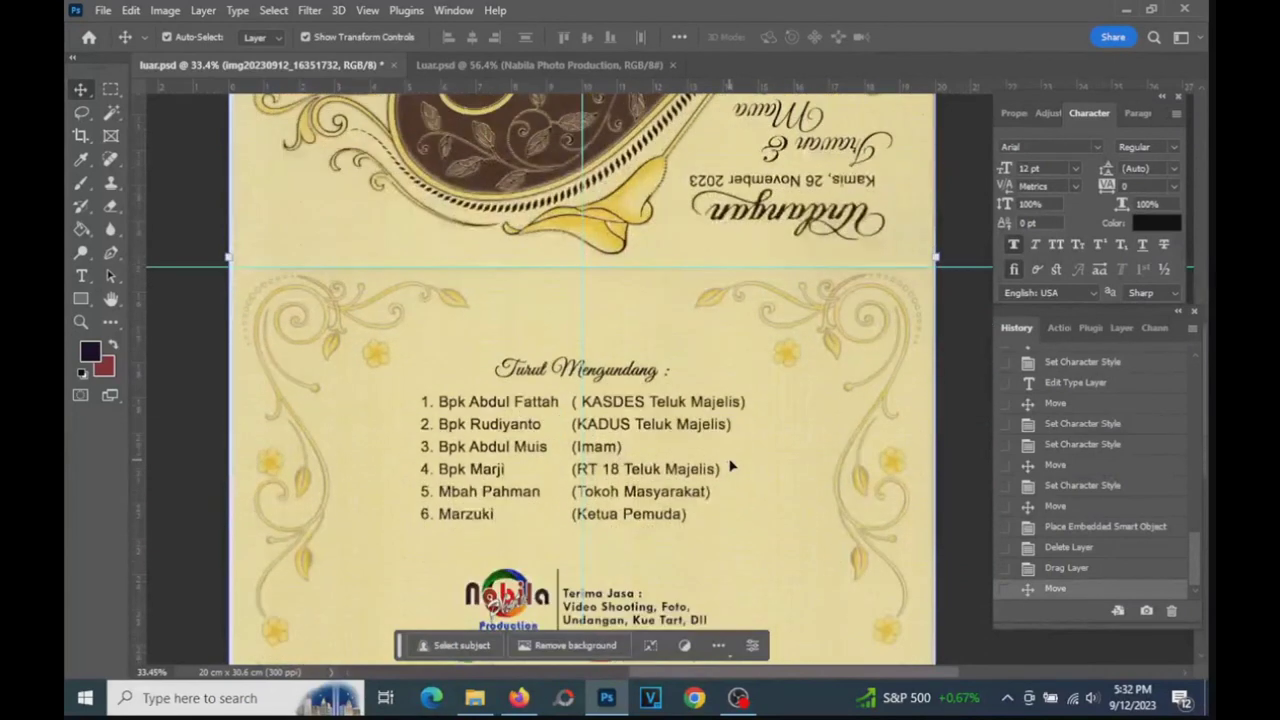
scroll(731, 466, down, 3)
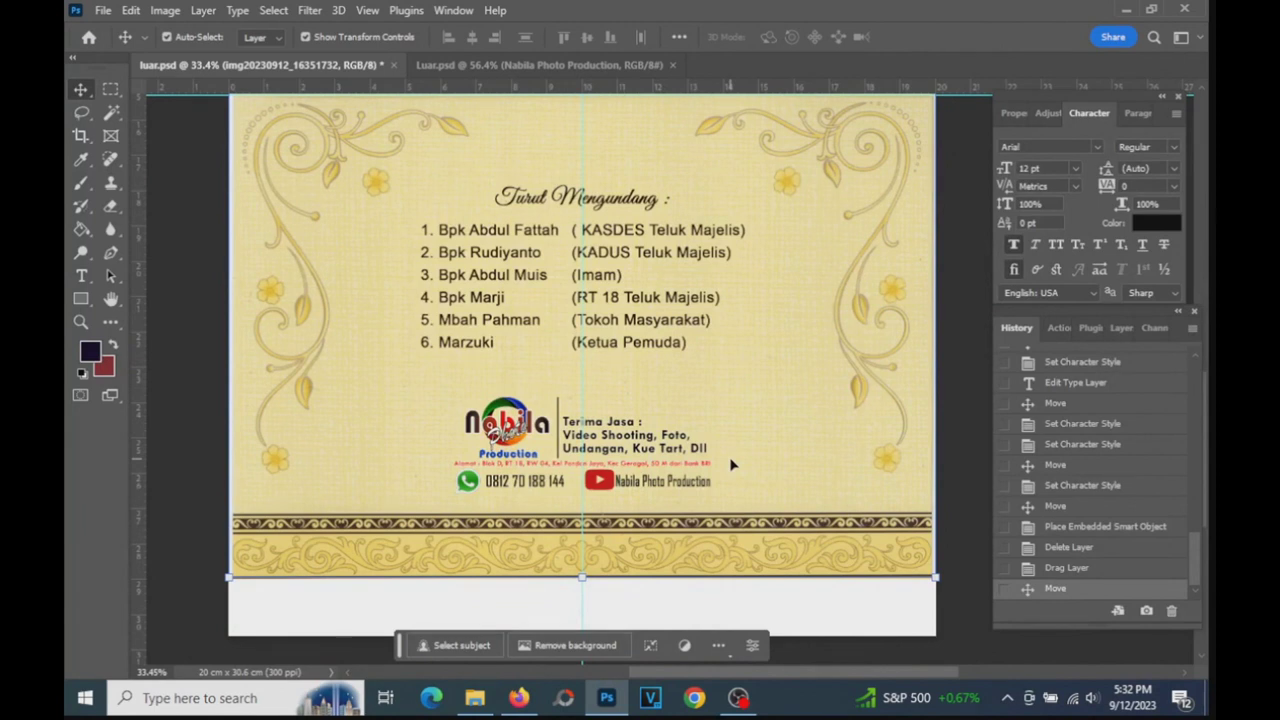
scroll(731, 466, up, 1)
scroll(731, 466, up, 2)
scroll(731, 466, up, 2)
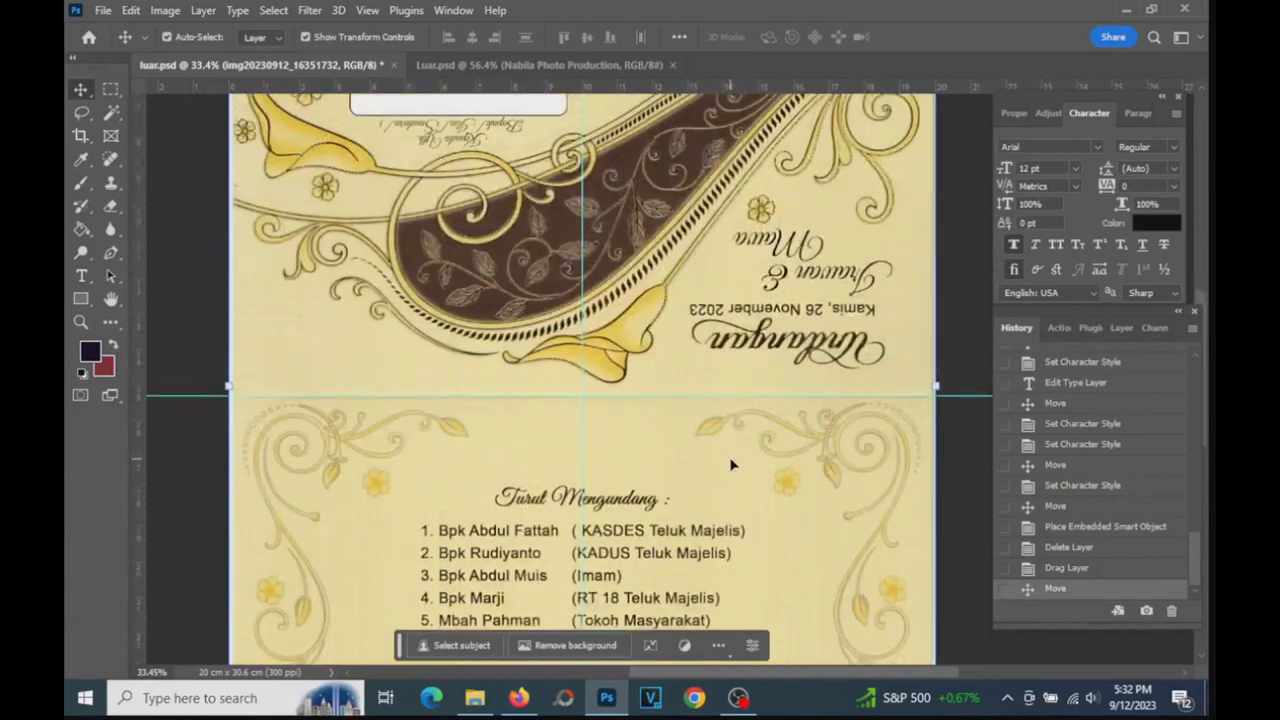
scroll(731, 466, up, 3)
scroll(731, 463, up, 3)
scroll(731, 463, up, 2)
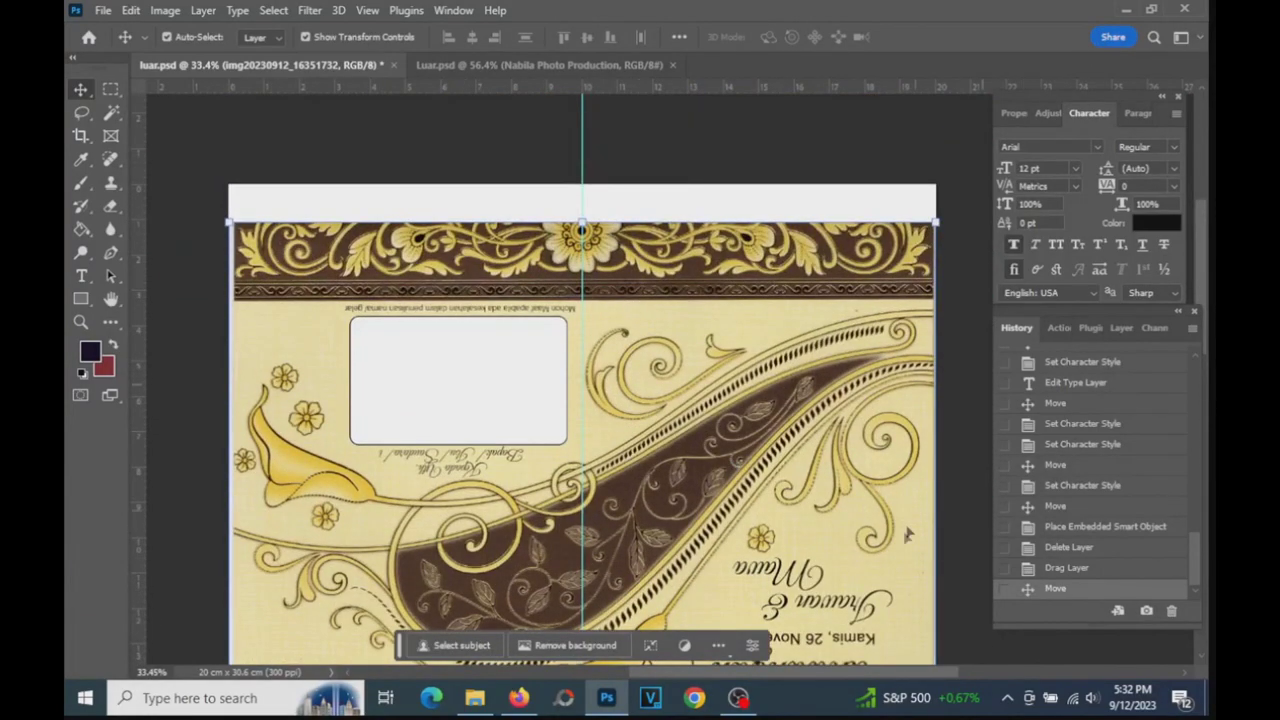
mouse_move(738, 698)
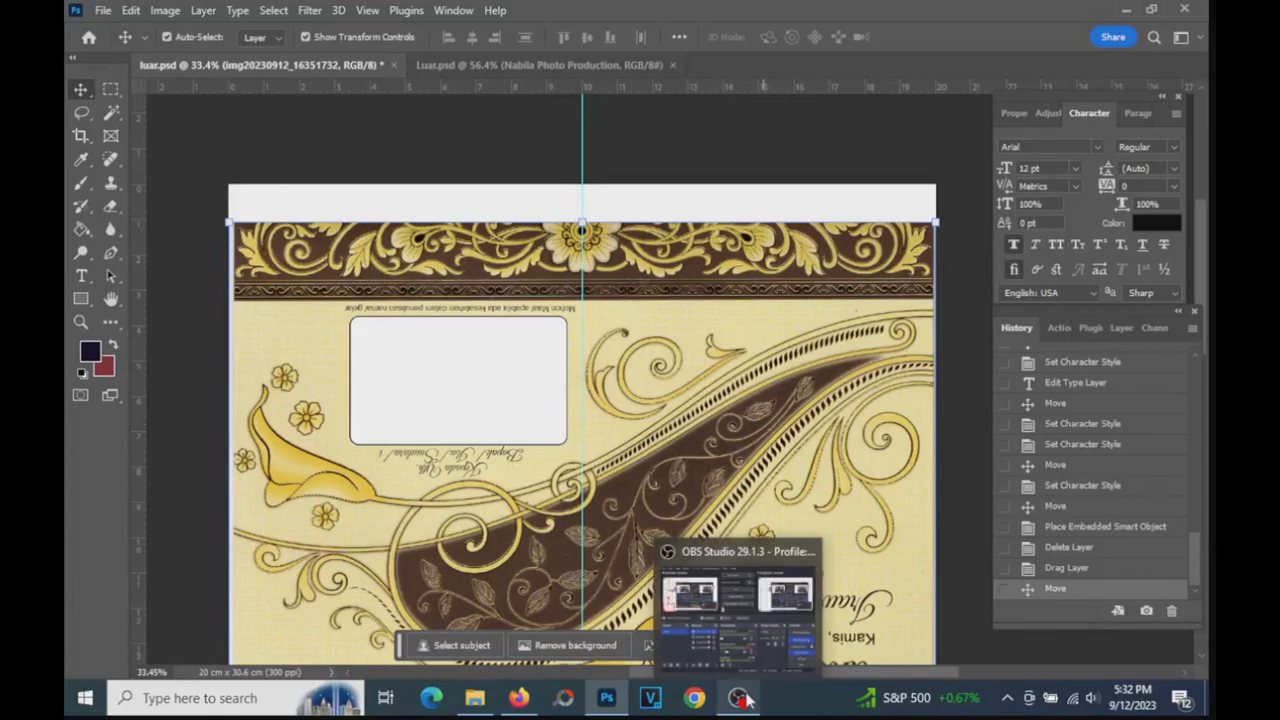
click(738, 605)
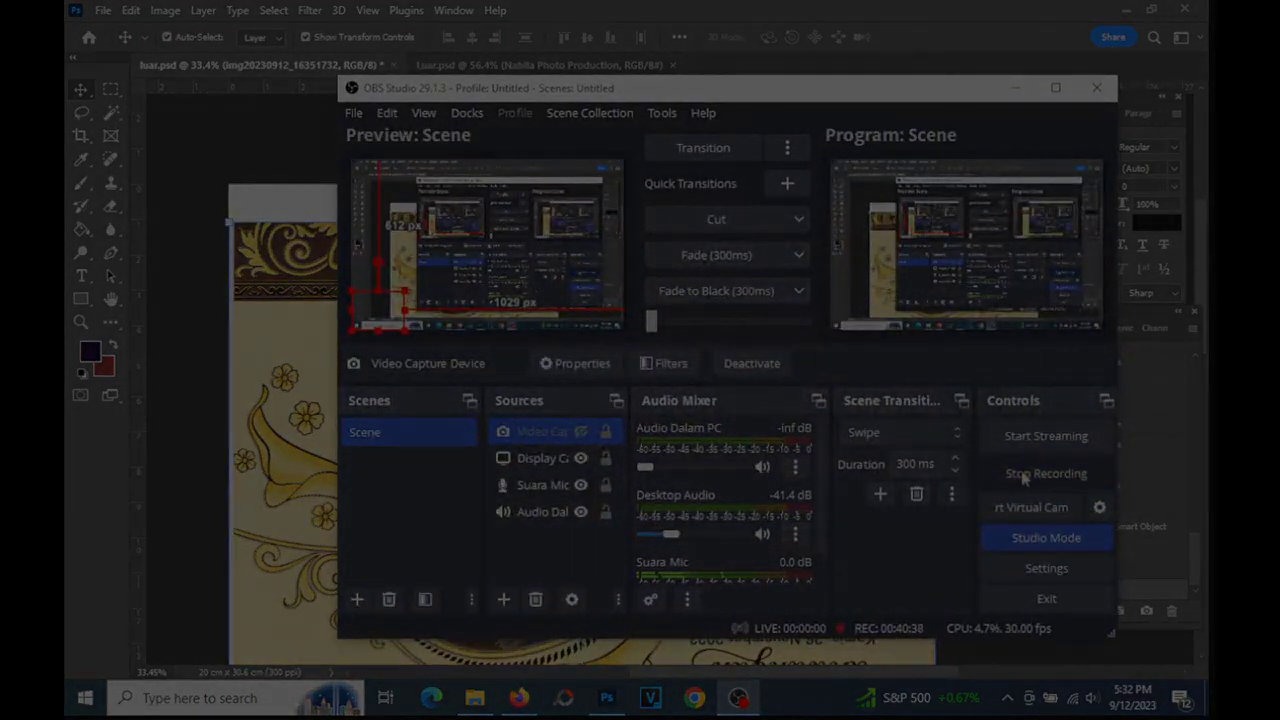